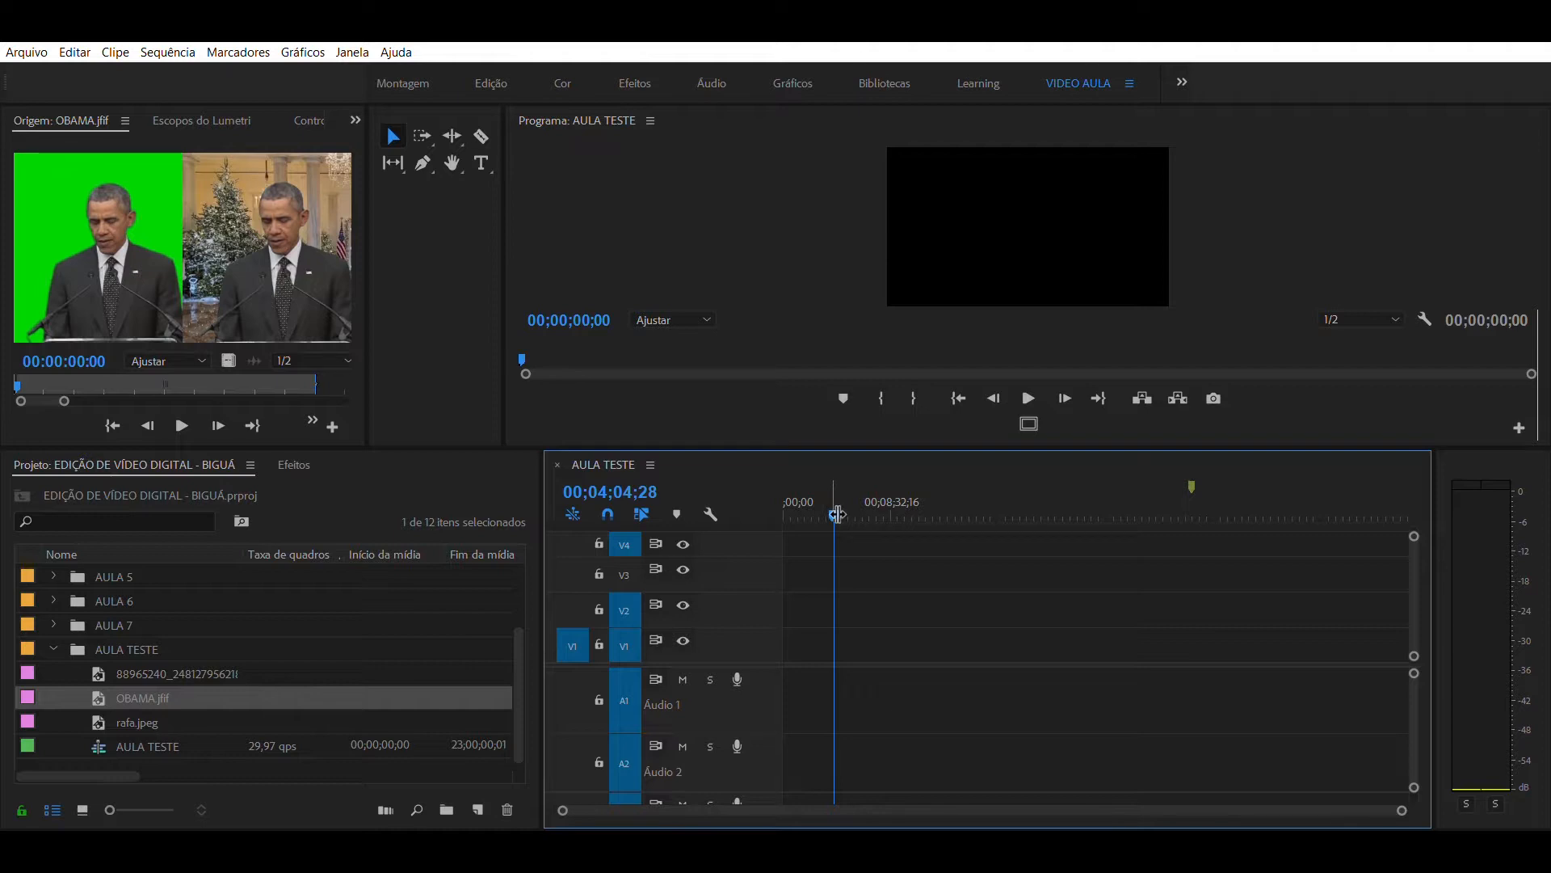
- Open the AULA TESTE CPMPLETA sequence and bring its first seconds into view, with the playhead at 00:00:02:26
drag(833, 494, 818, 491)
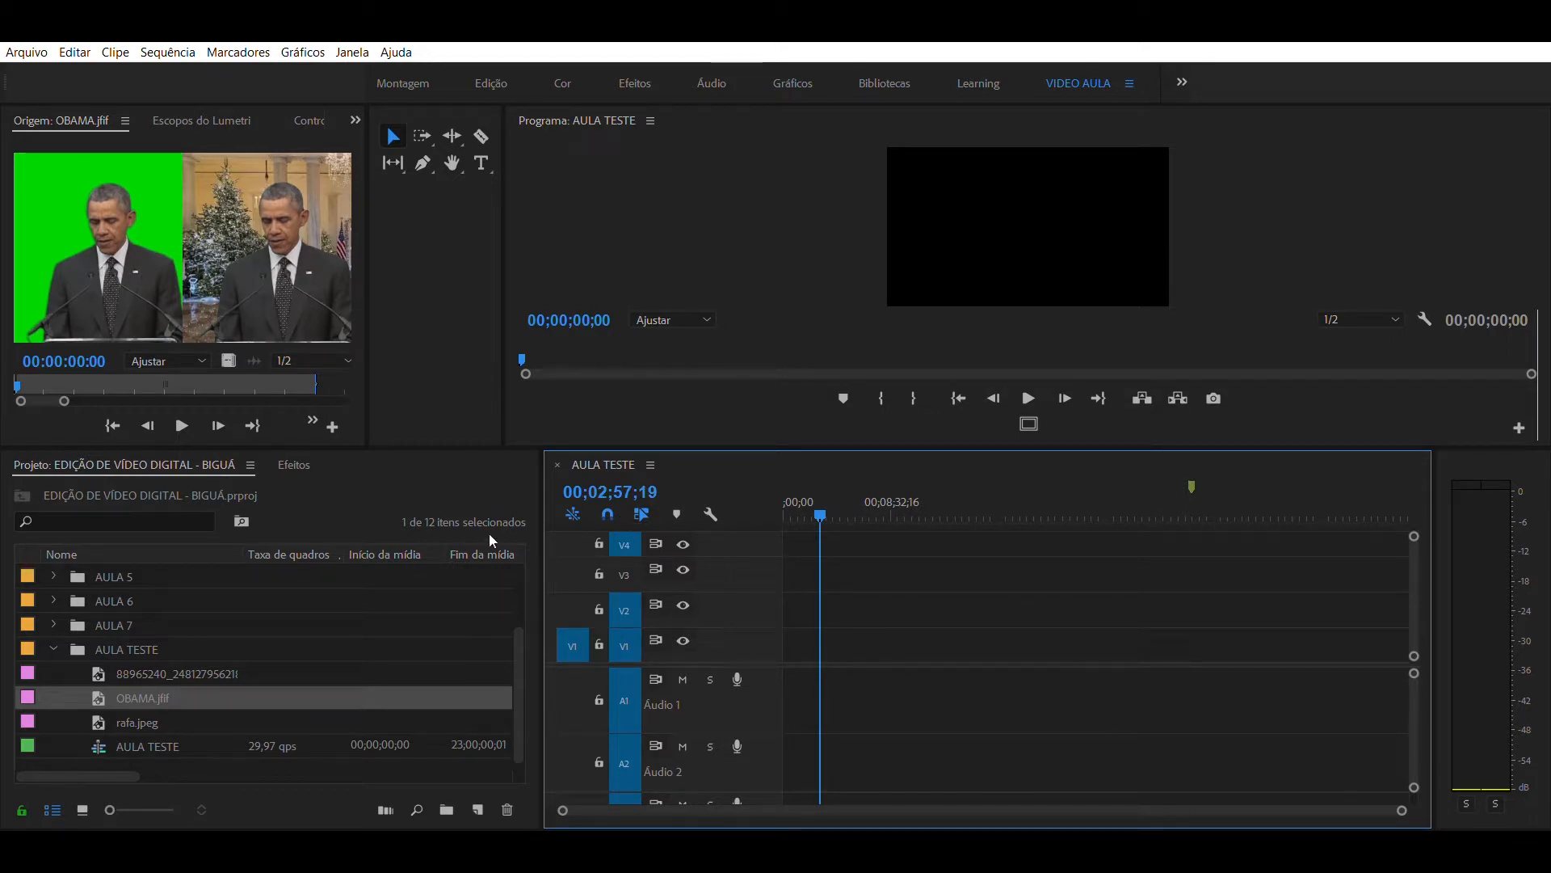
click(517, 627)
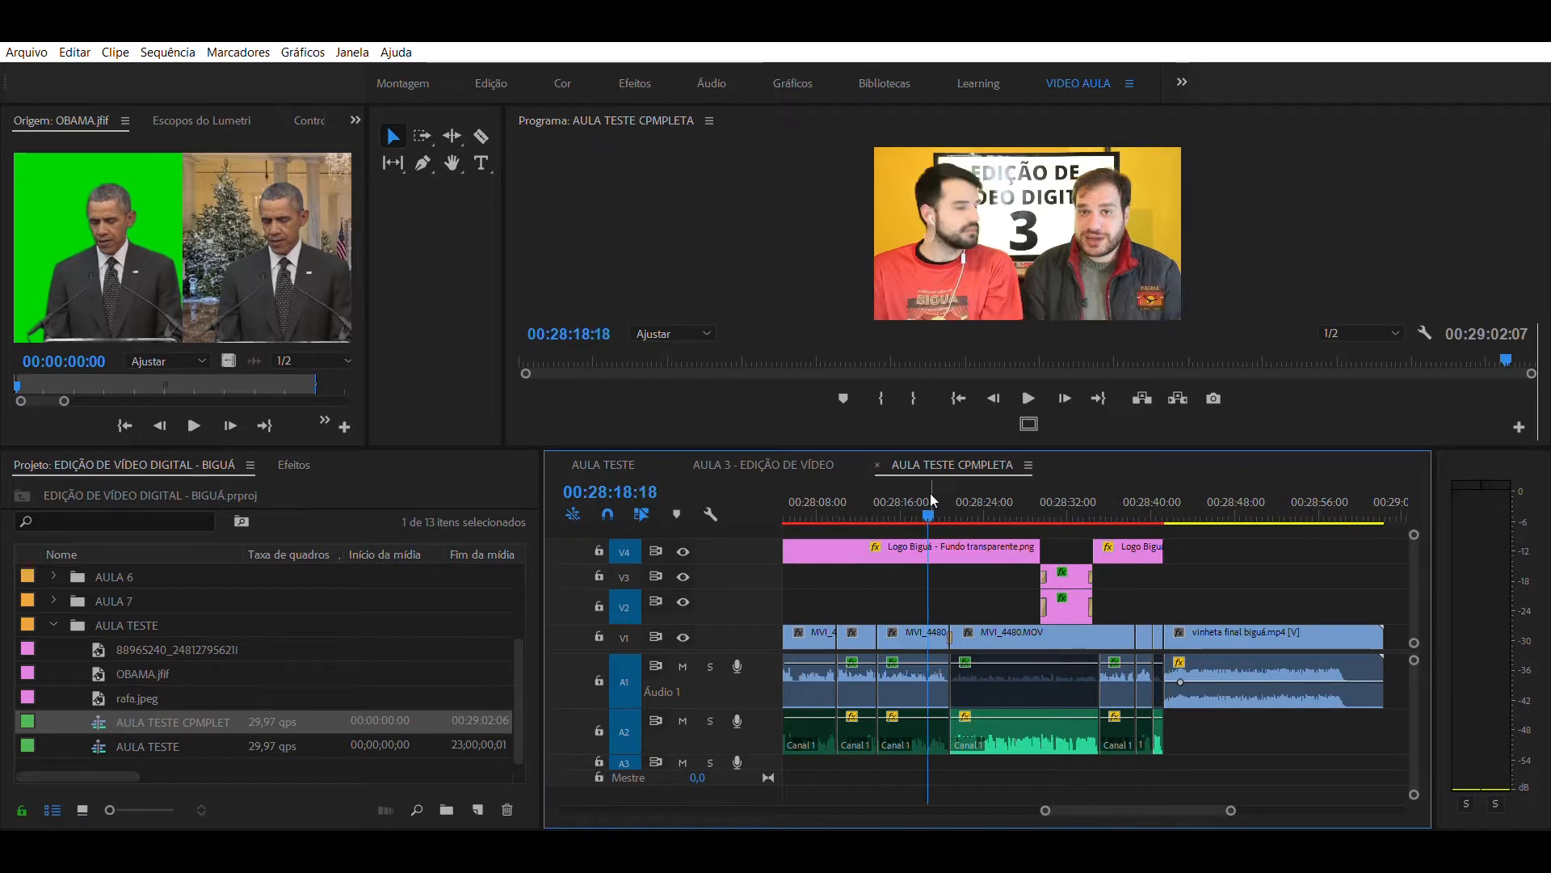
key(minus)
key(minus)
key(minus)
key(minus)
key(minus)
key(equal)
key(equal)
key(equal)
key(minus)
key(minus)
key(minus)
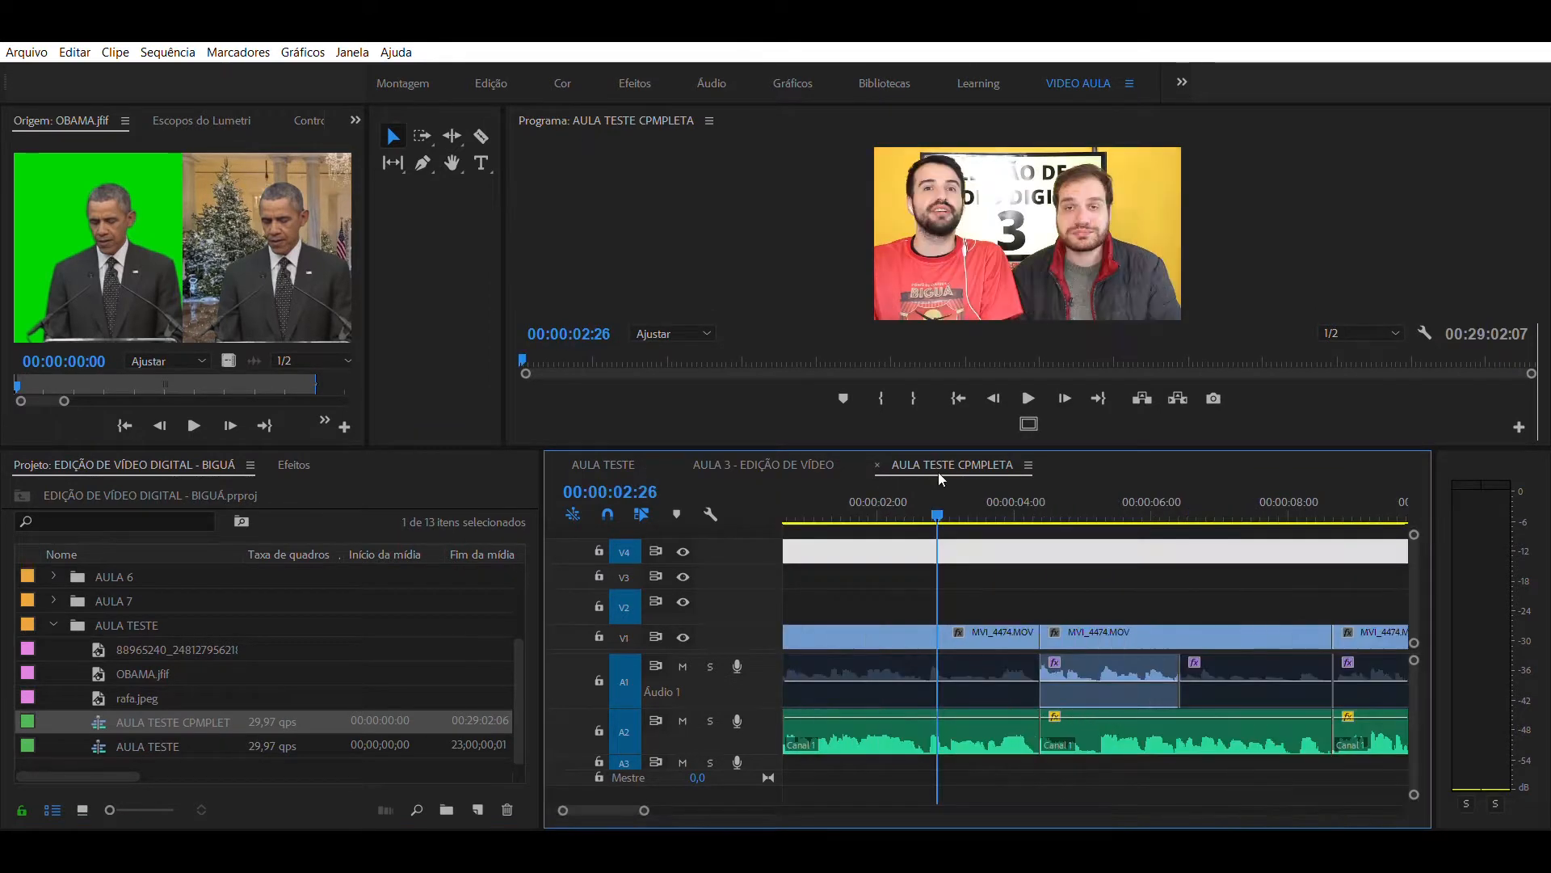
- Play the opening of the sequence from 00:00:02:26 and inspect the cut at 00:00:06:12 up close
key(space)
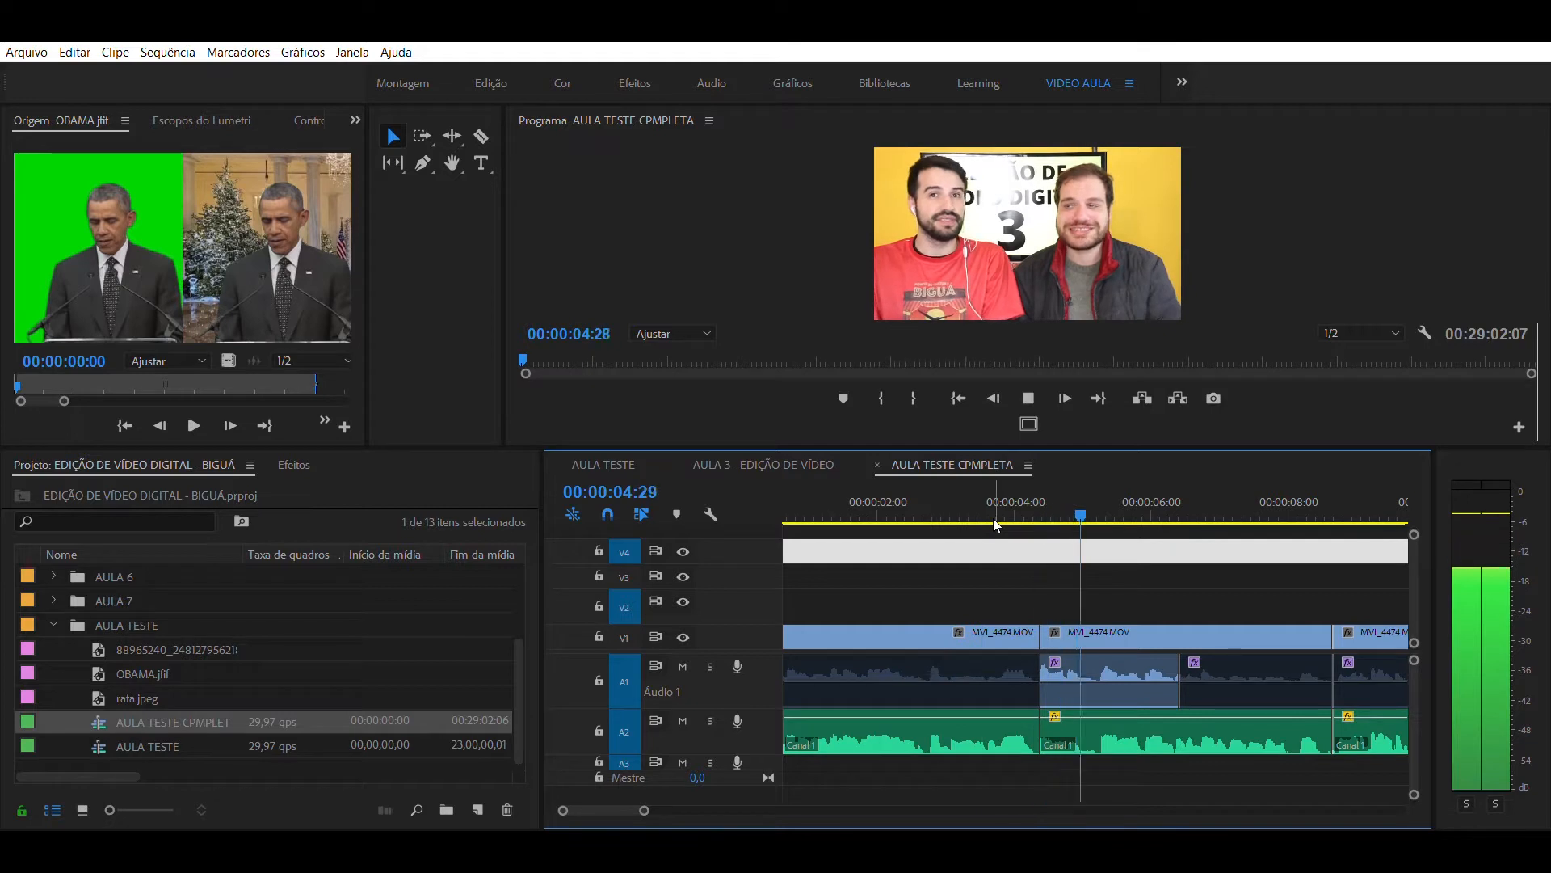
key(Down)
key(equal)
key(equal)
key(minus)
key(equal)
key(minus)
key(equal)
key(equal)
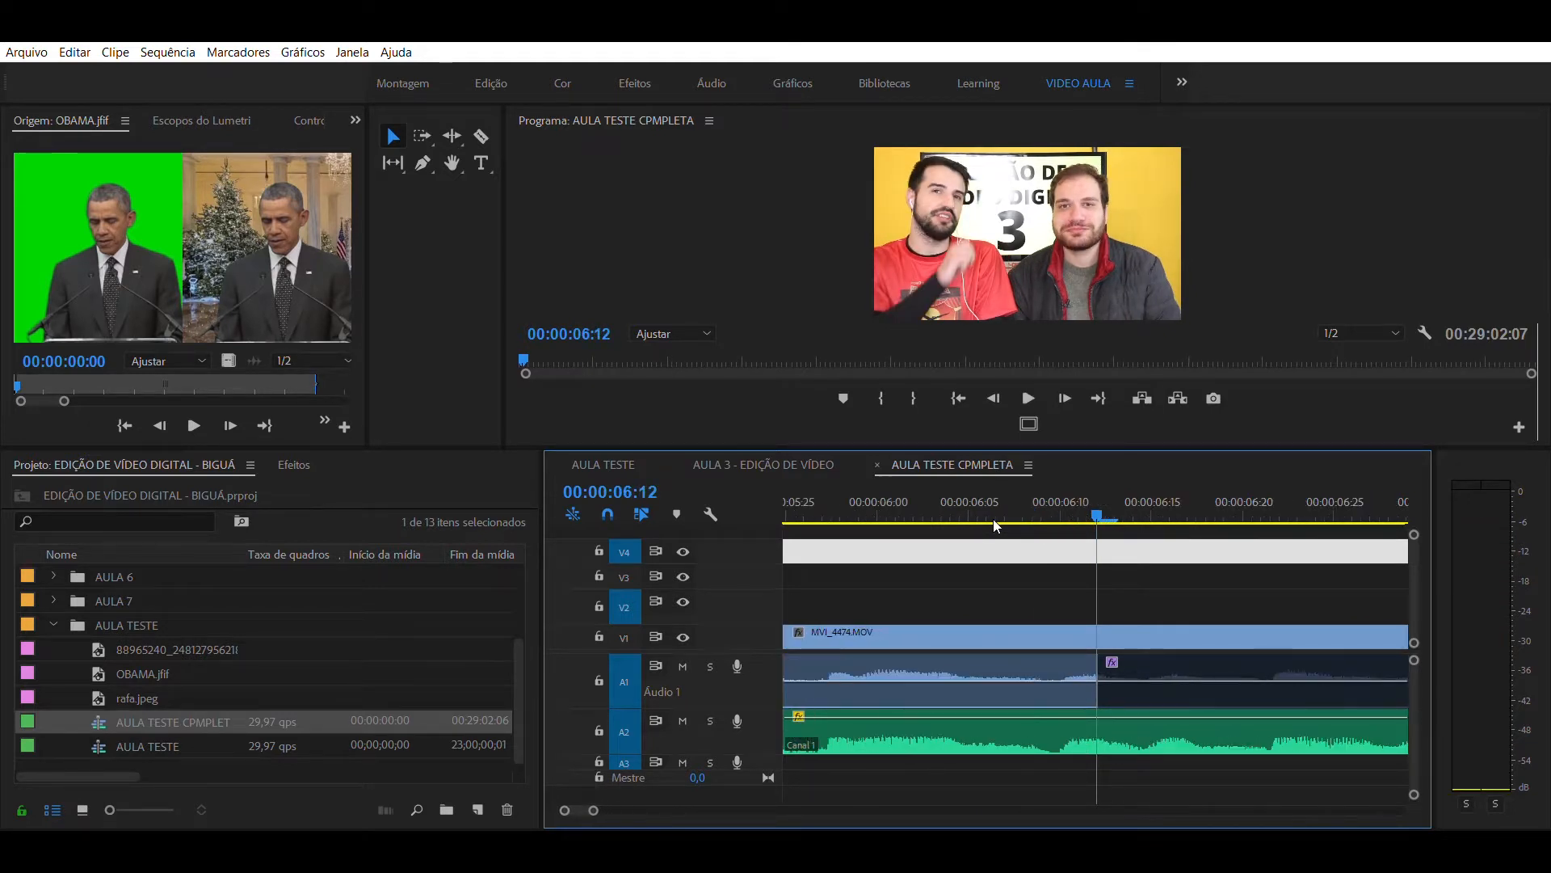
click(1038, 490)
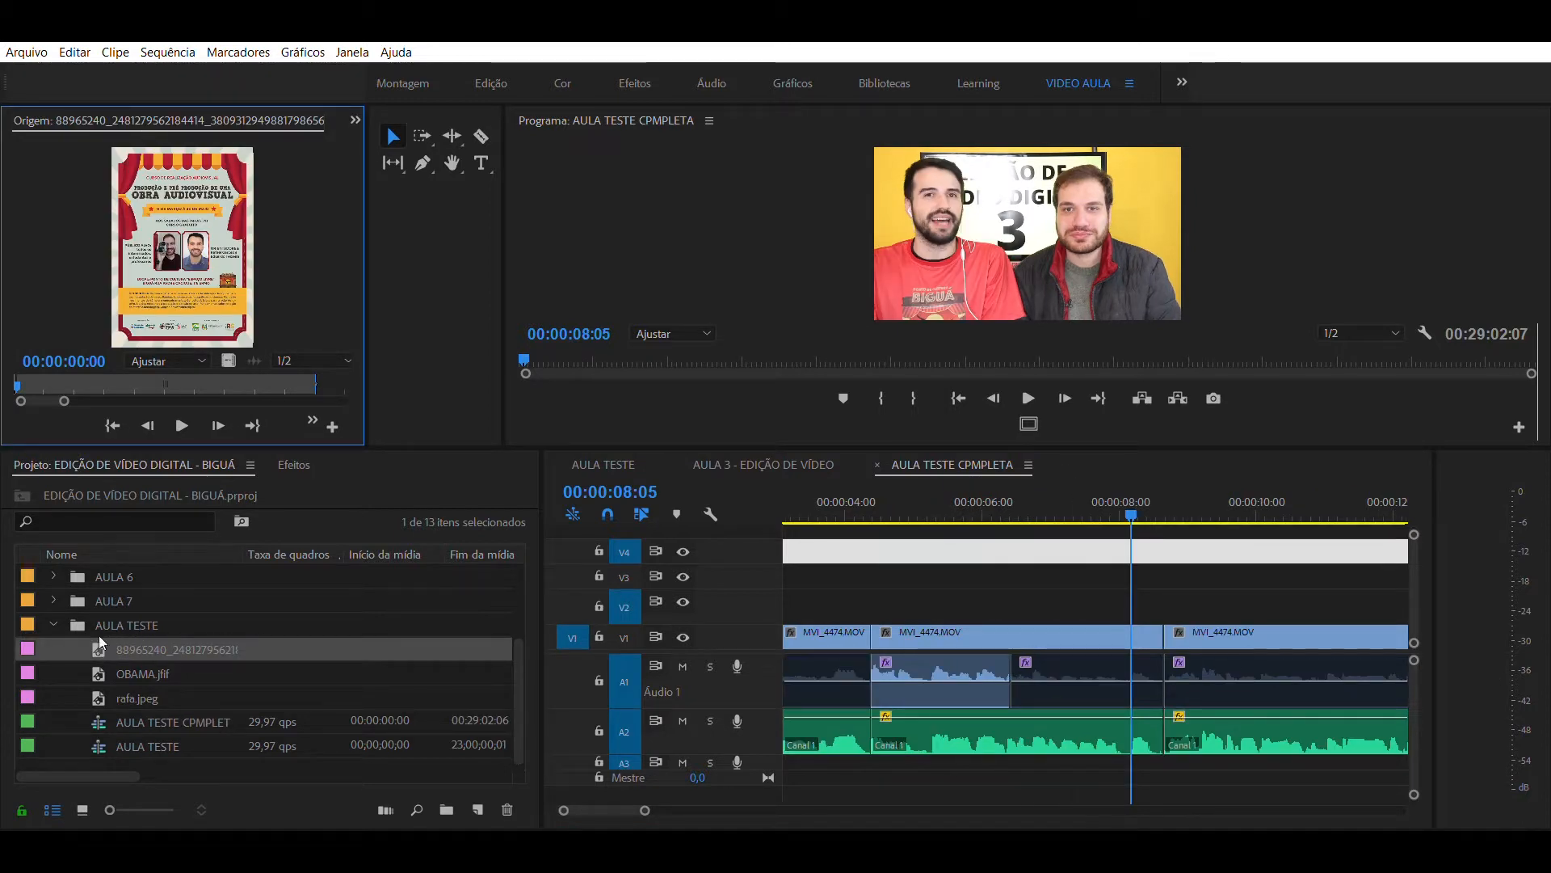
- Examine the empty space on video tracks V3 and V4 above the MVI_4474.MOV footage
drag(923, 555, 938, 576)
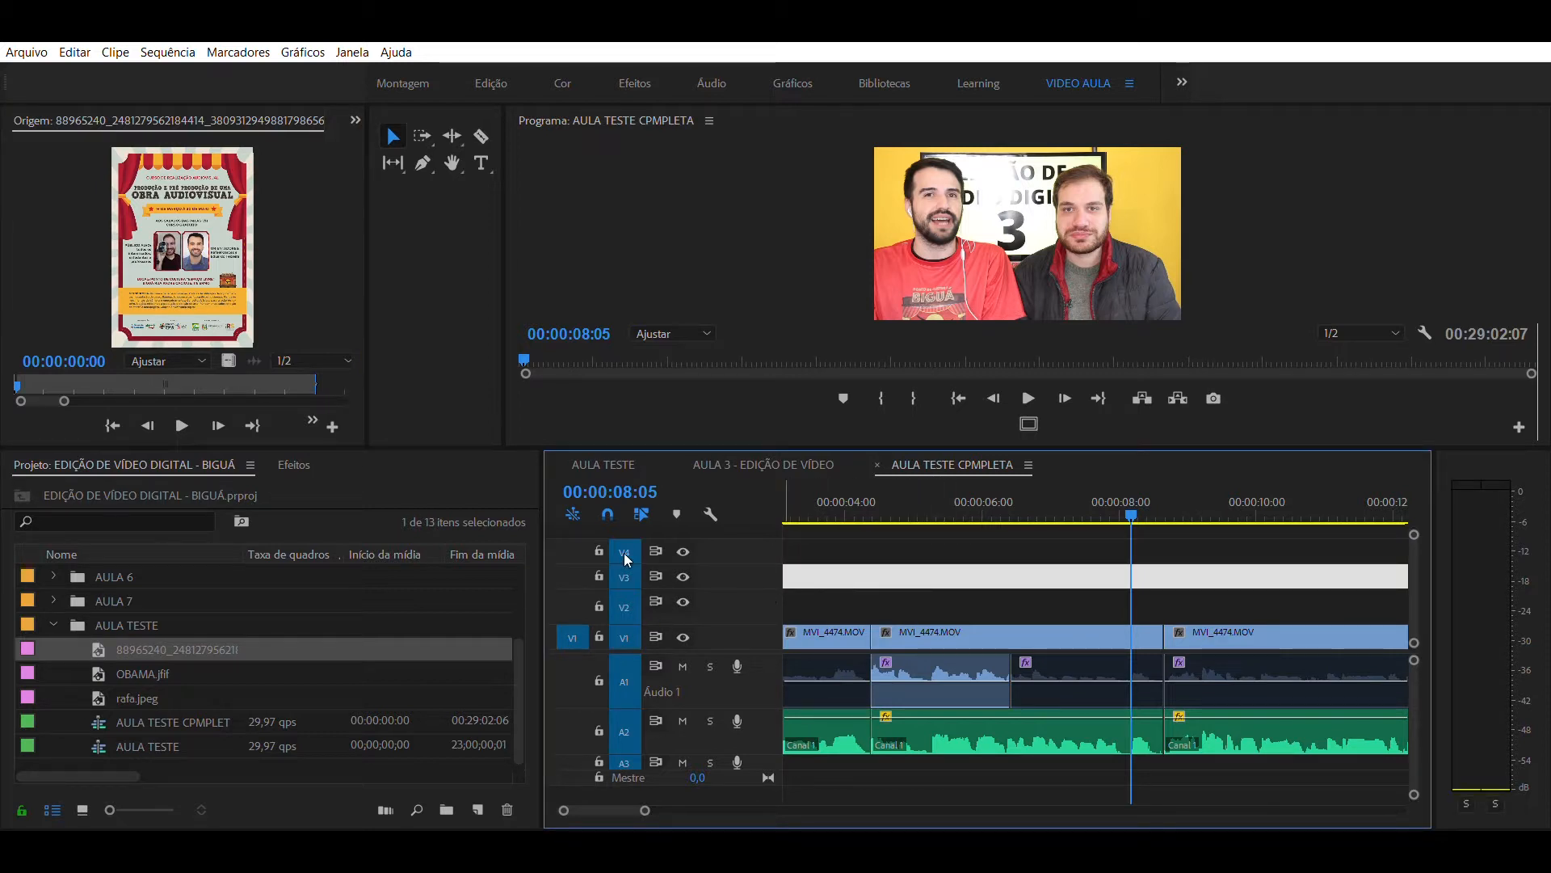
key(alt+Down)
key(alt+Up)
key(alt+Down)
key(alt+Up)
key(alt+Up)
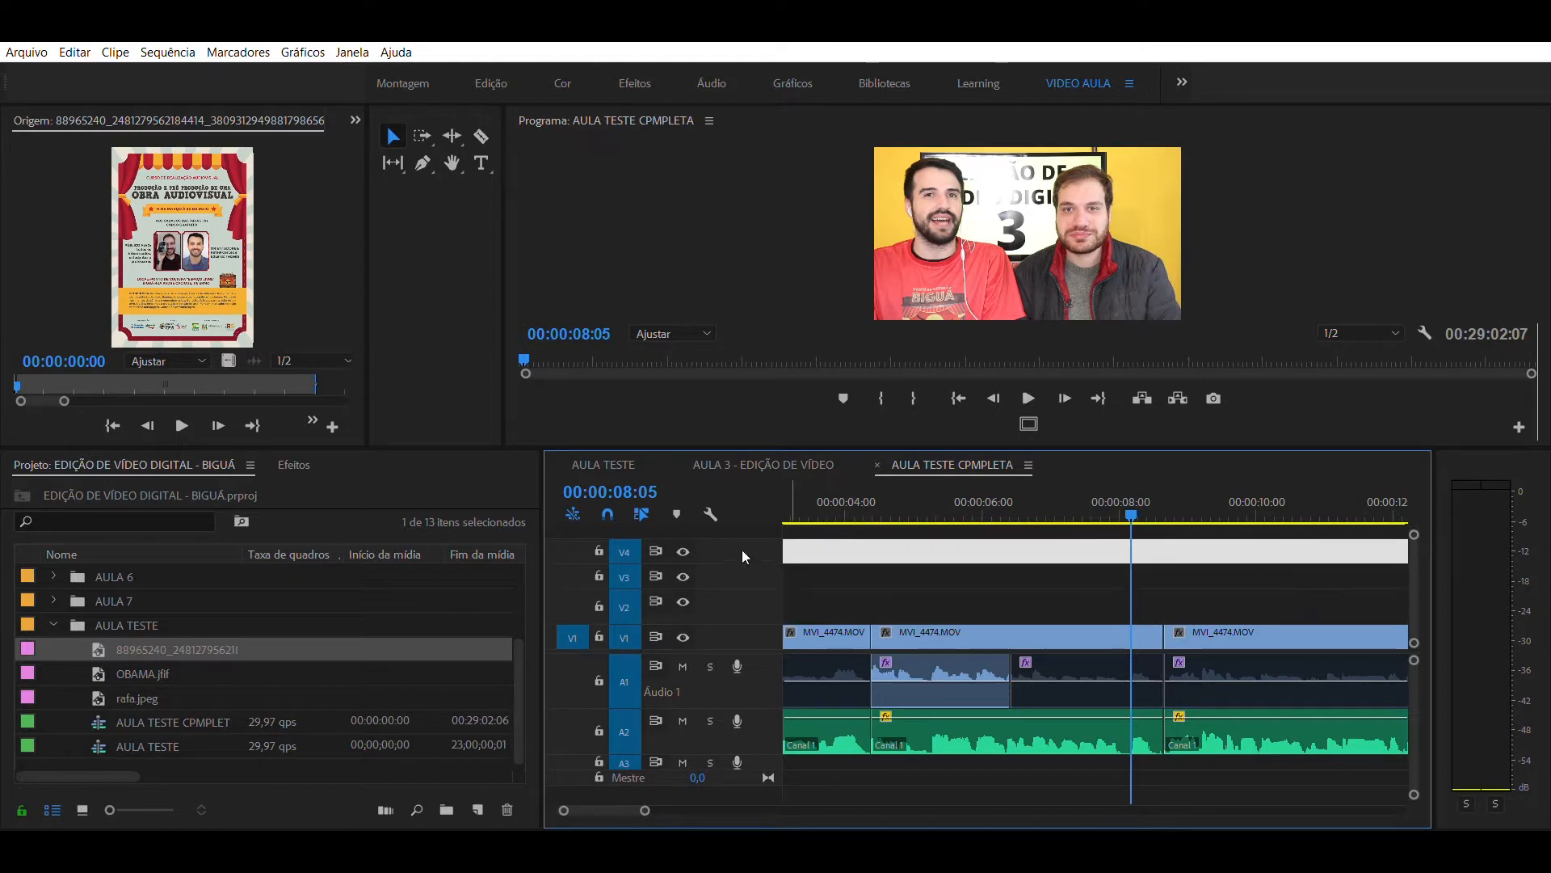
key(alt+Down)
key(alt+Down)
key(alt+Up)
key(Delete)
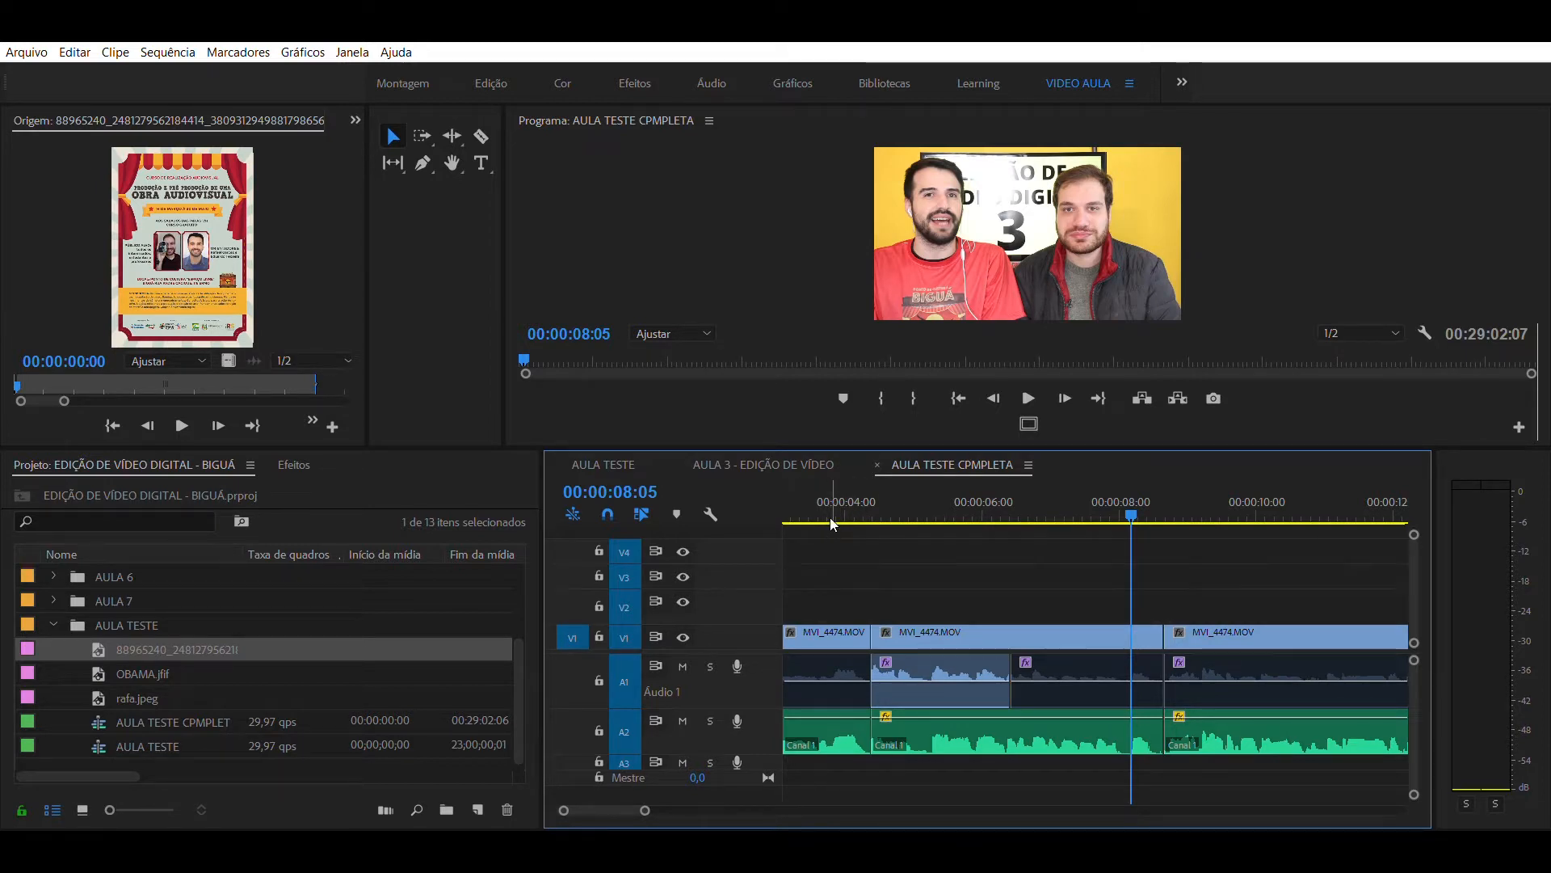
- Open the poster PNG from the AULA TESTE bin in the source monitor and widen that monitor
click(1105, 511)
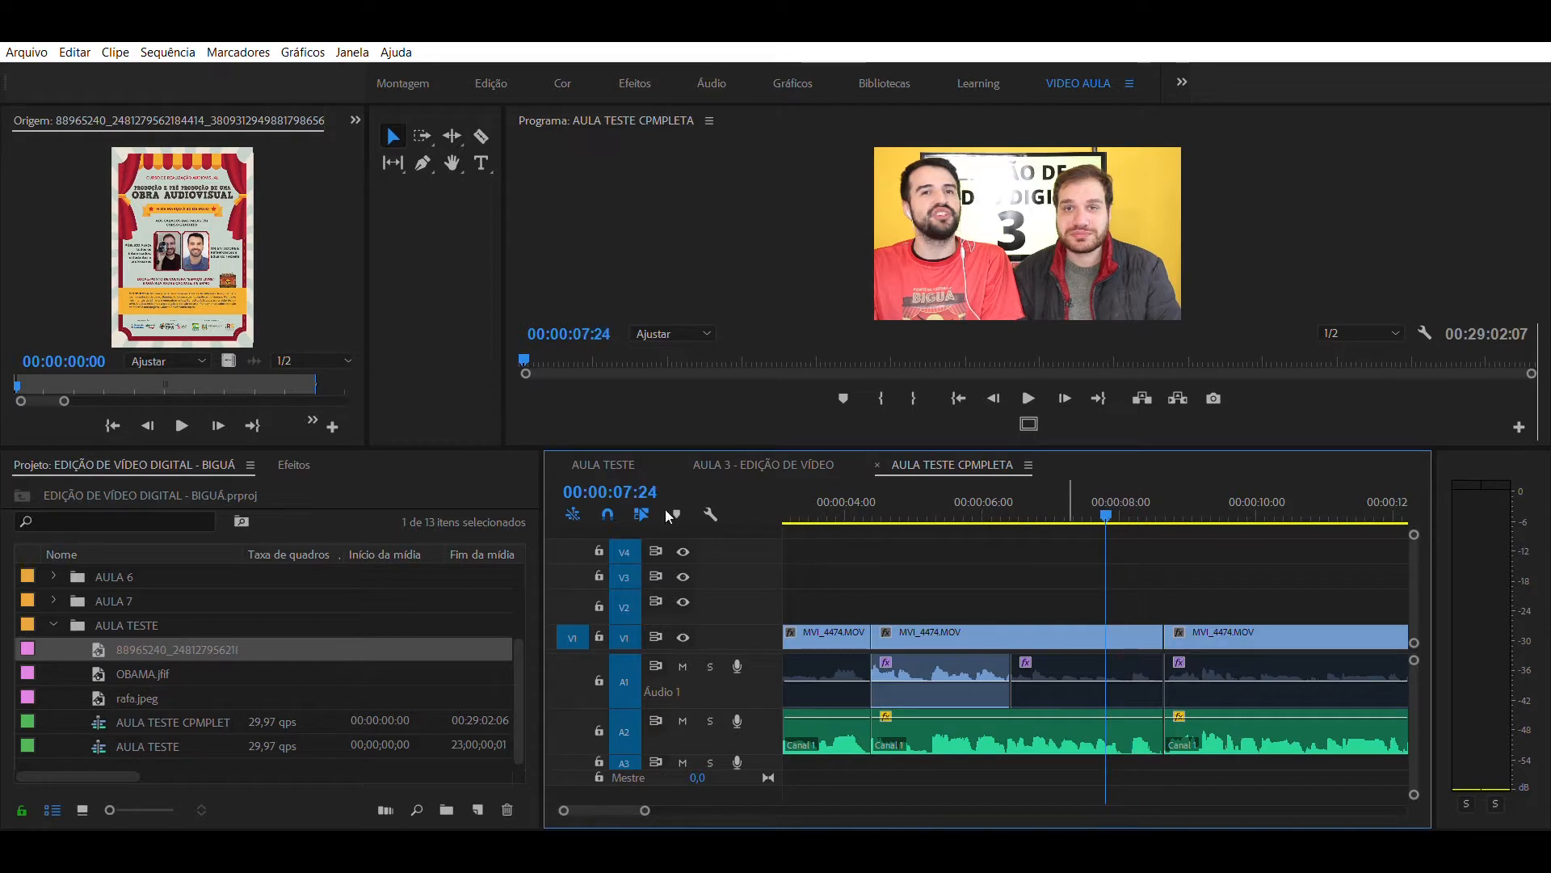
click(1080, 506)
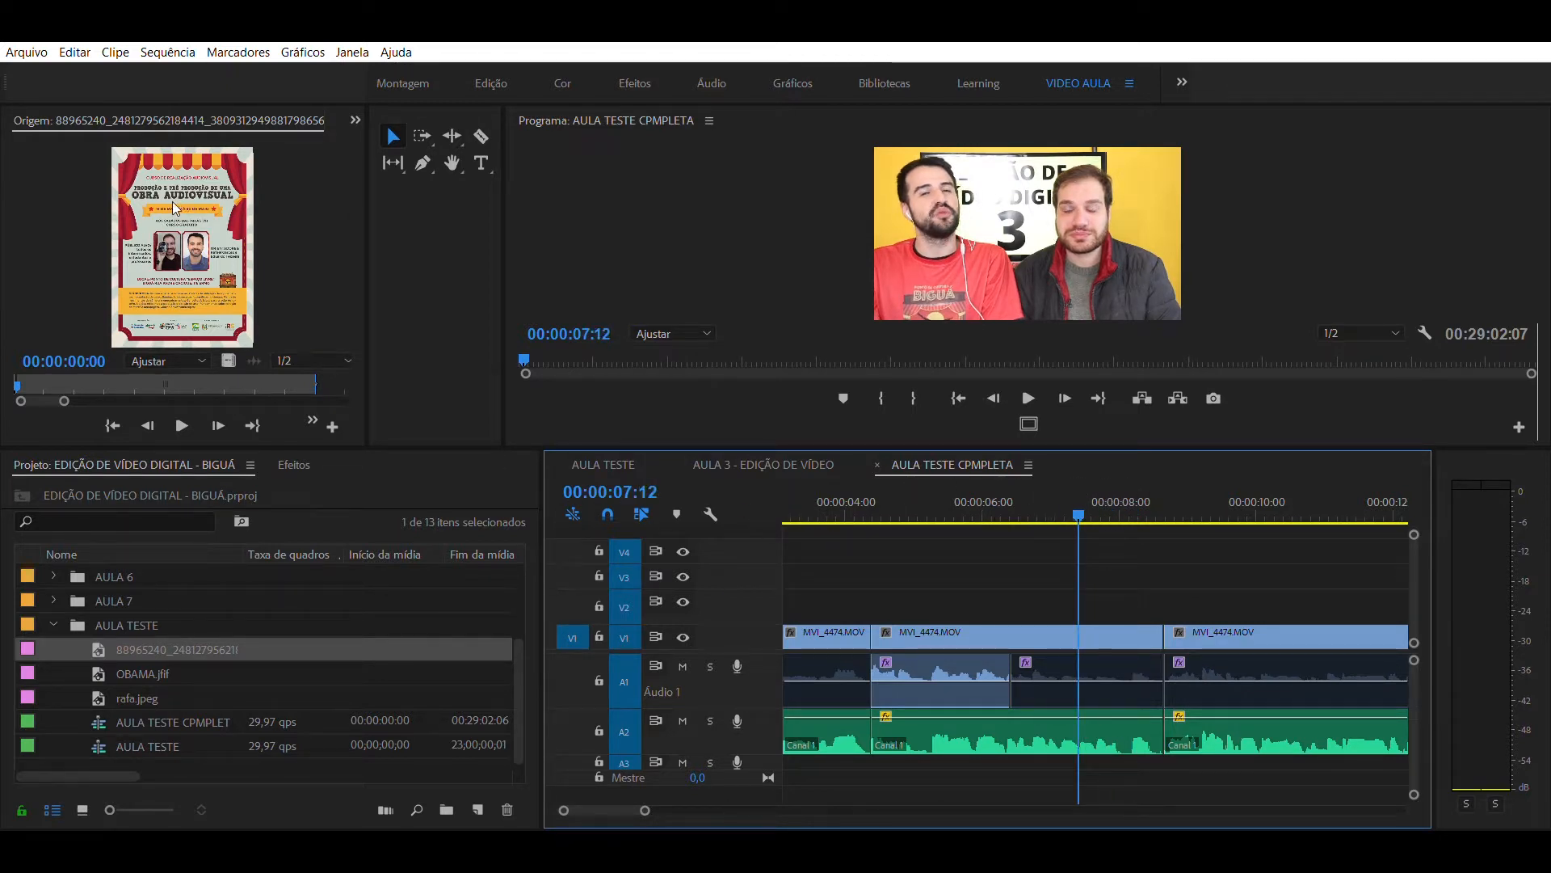
double_click(93, 636)
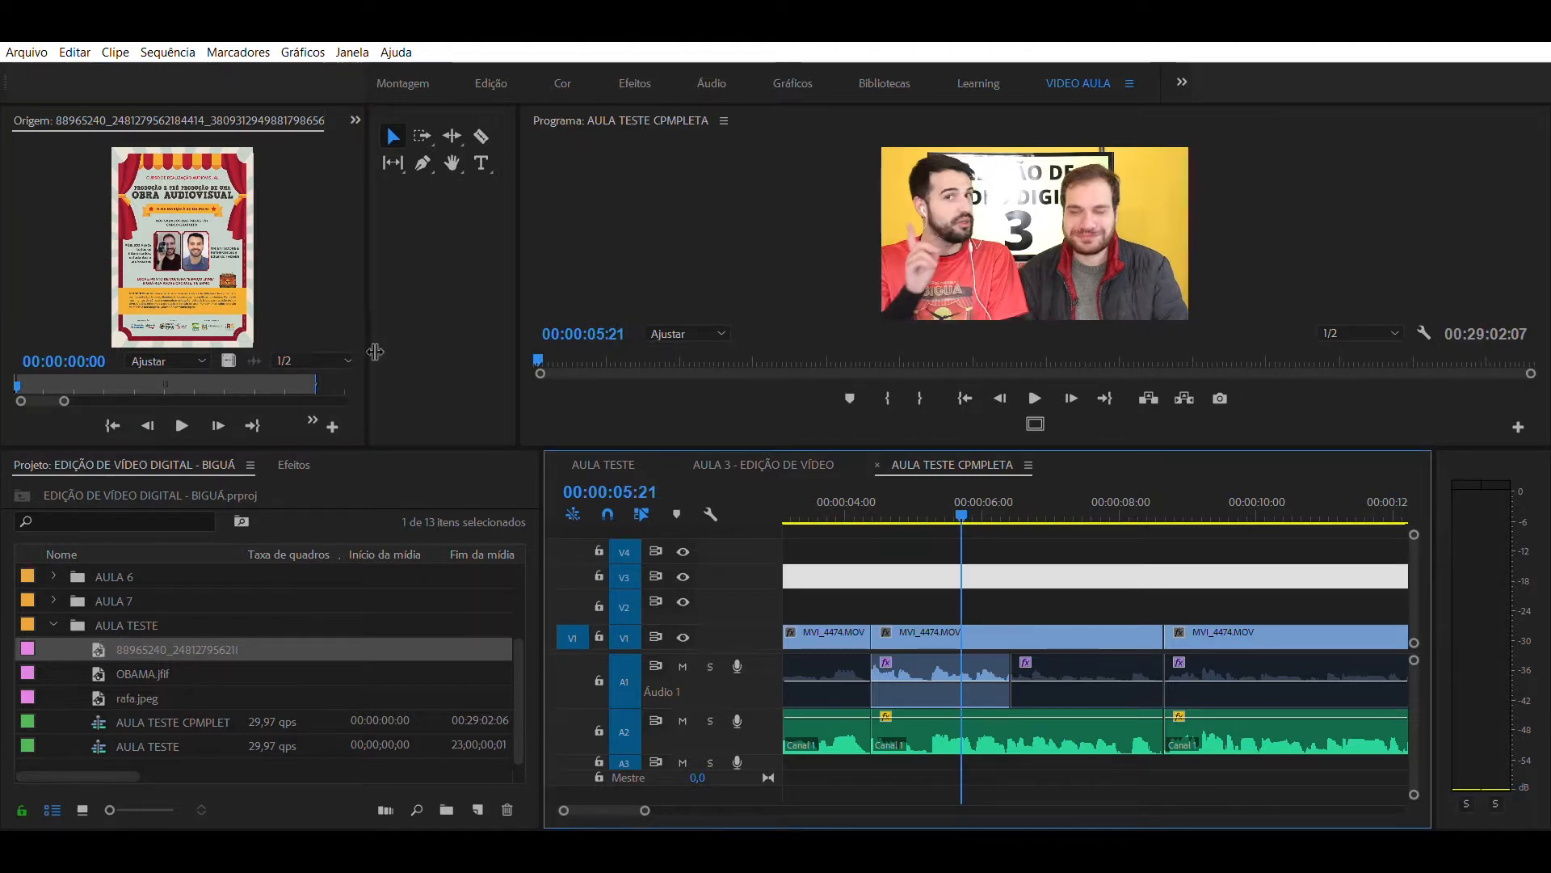
drag(374, 350, 493, 356)
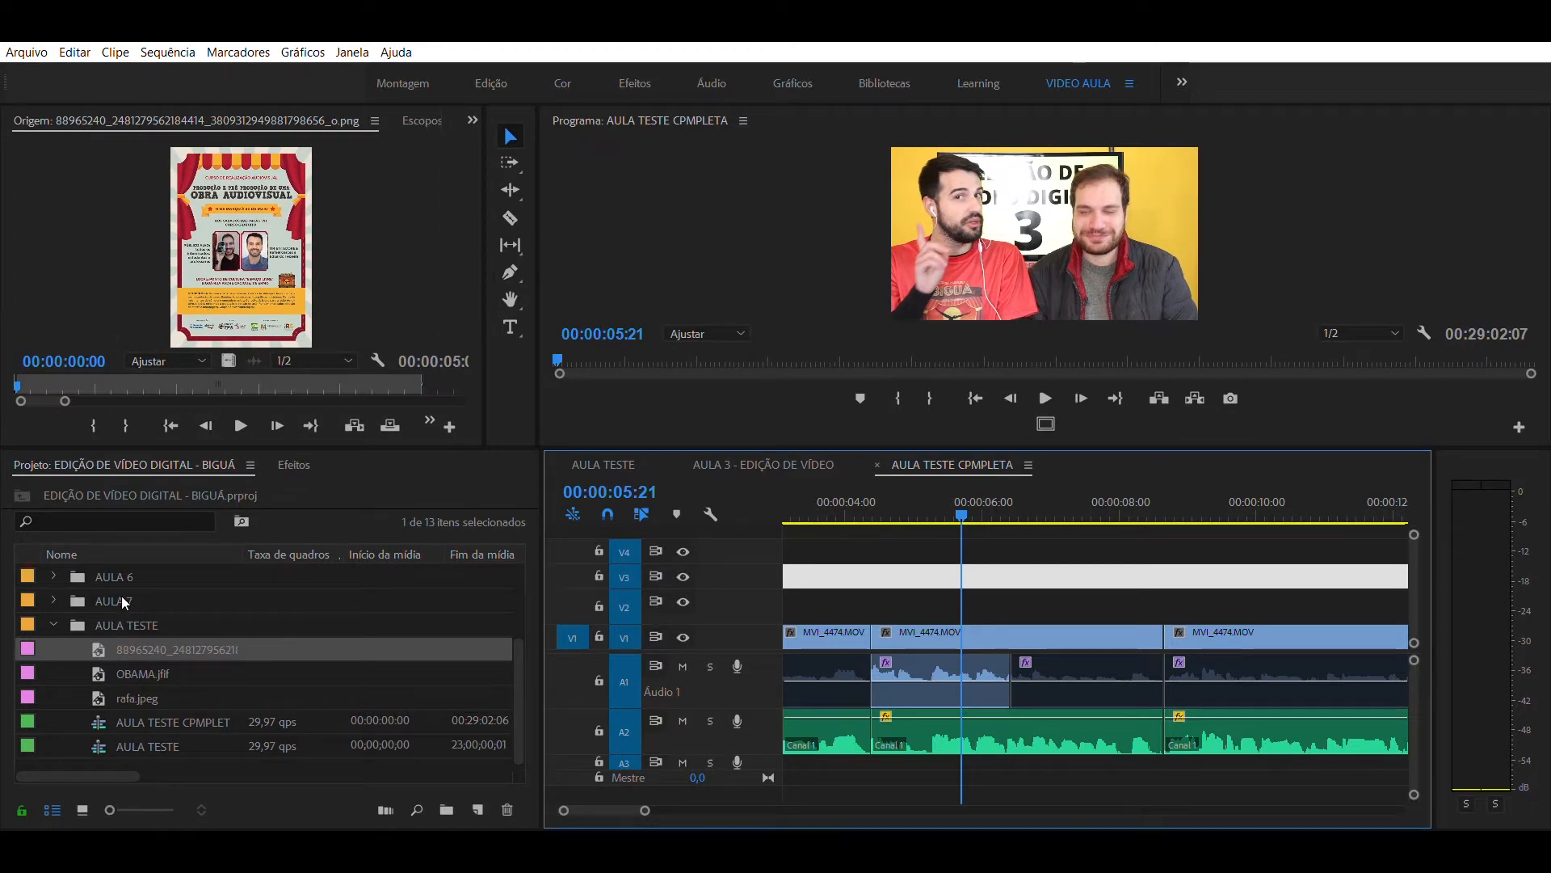
click(97, 630)
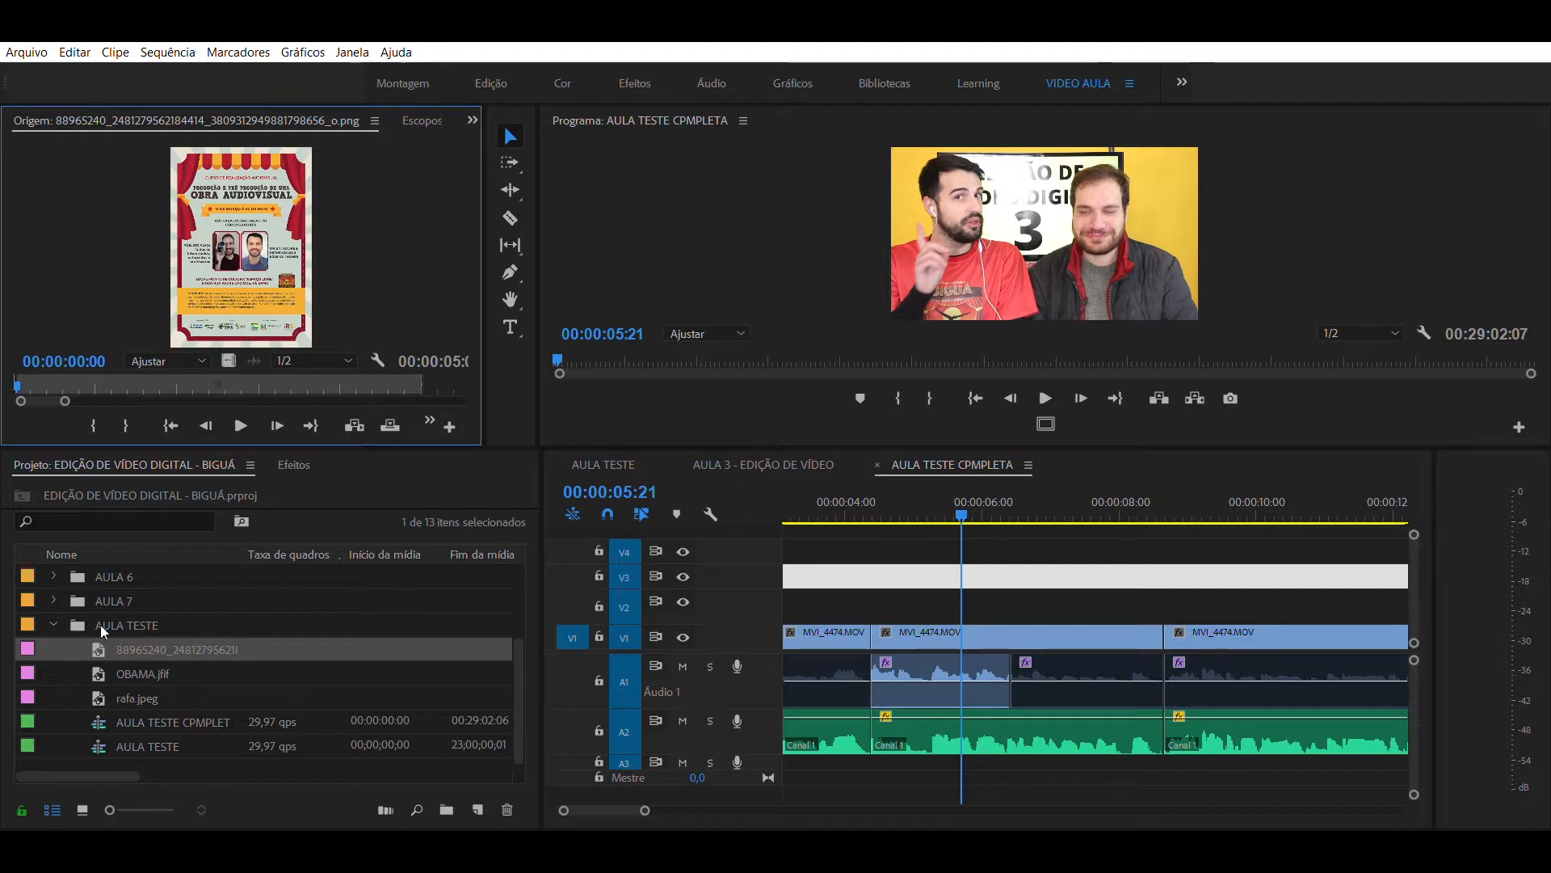
- Place the poster PNG on track V2, aligned with the start of the second MVI_4474.MOV clip, and preview it at 00:00:06:02
drag(98, 648, 888, 608)
click(913, 491)
drag(913, 490, 997, 452)
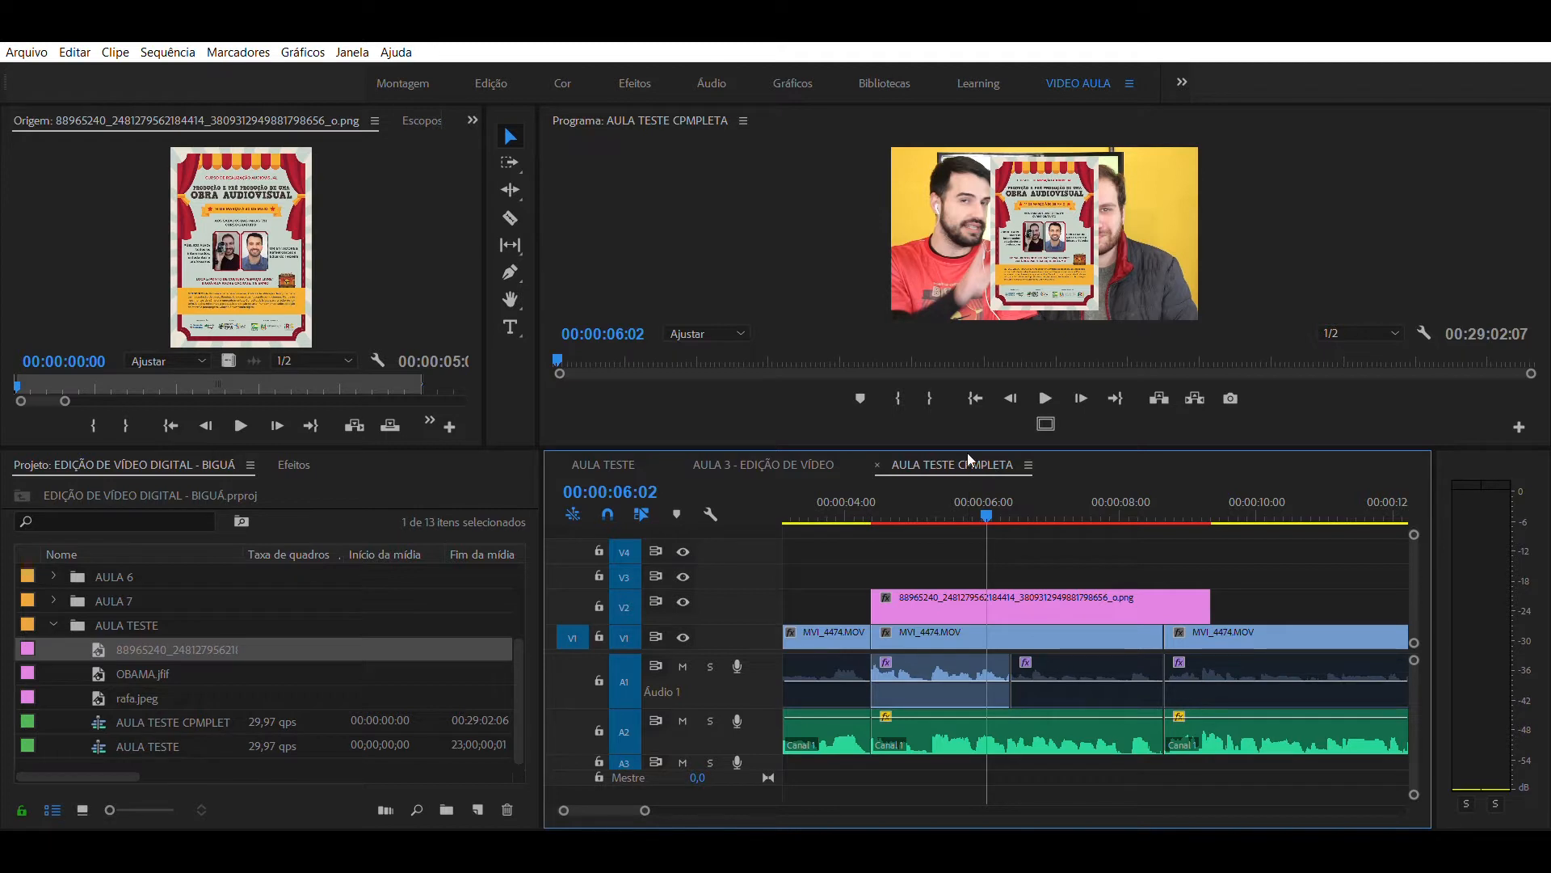
- Display the effect controls of the poster clip on track V2 and set its scale to 113
click(1009, 543)
click(999, 595)
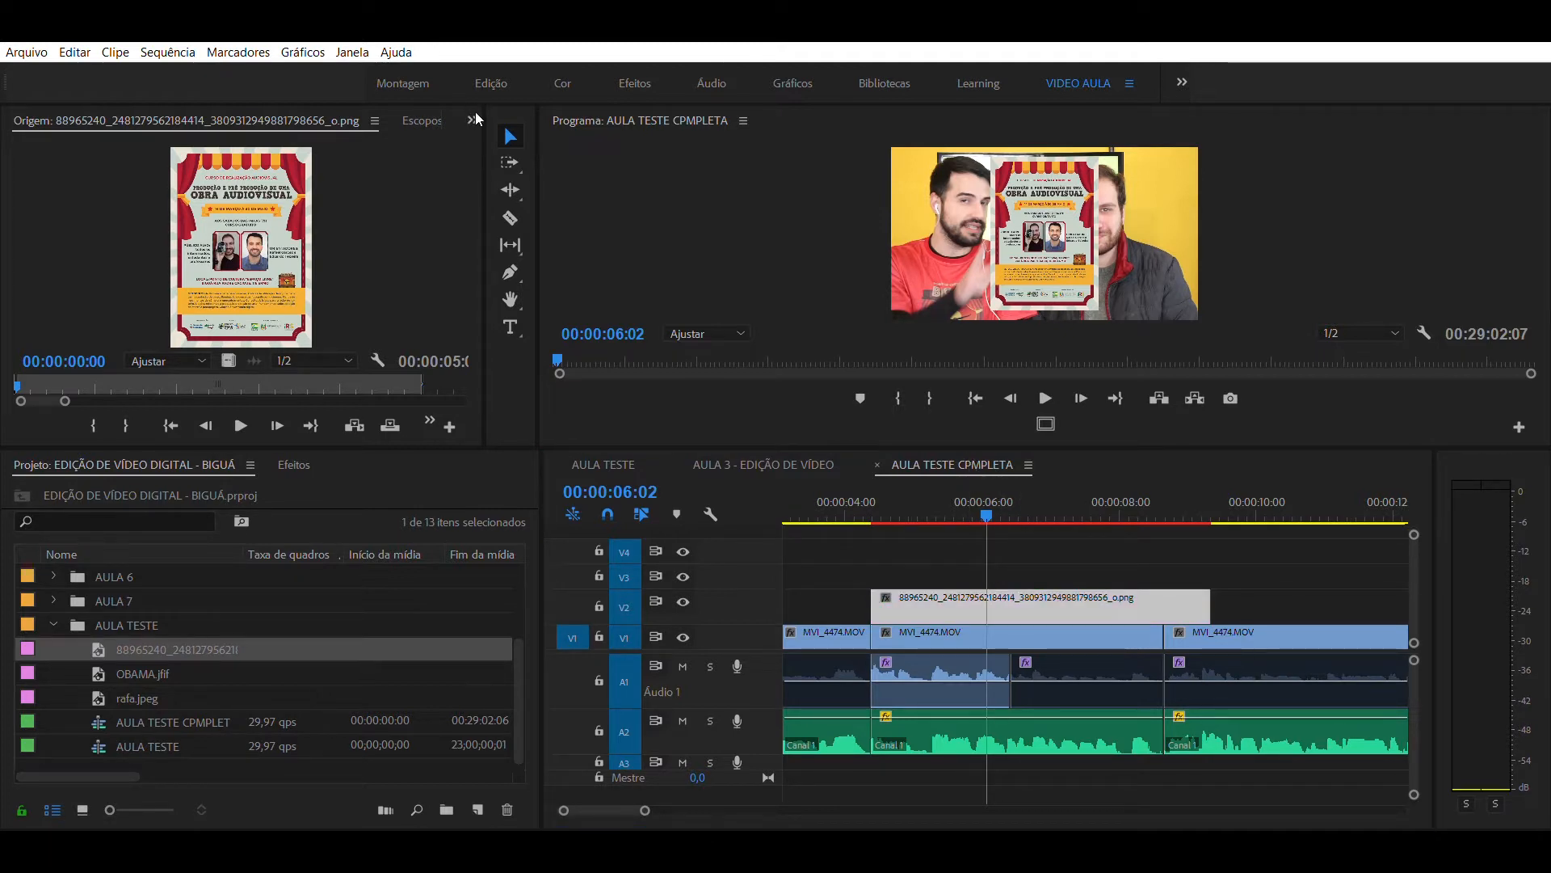
click(472, 101)
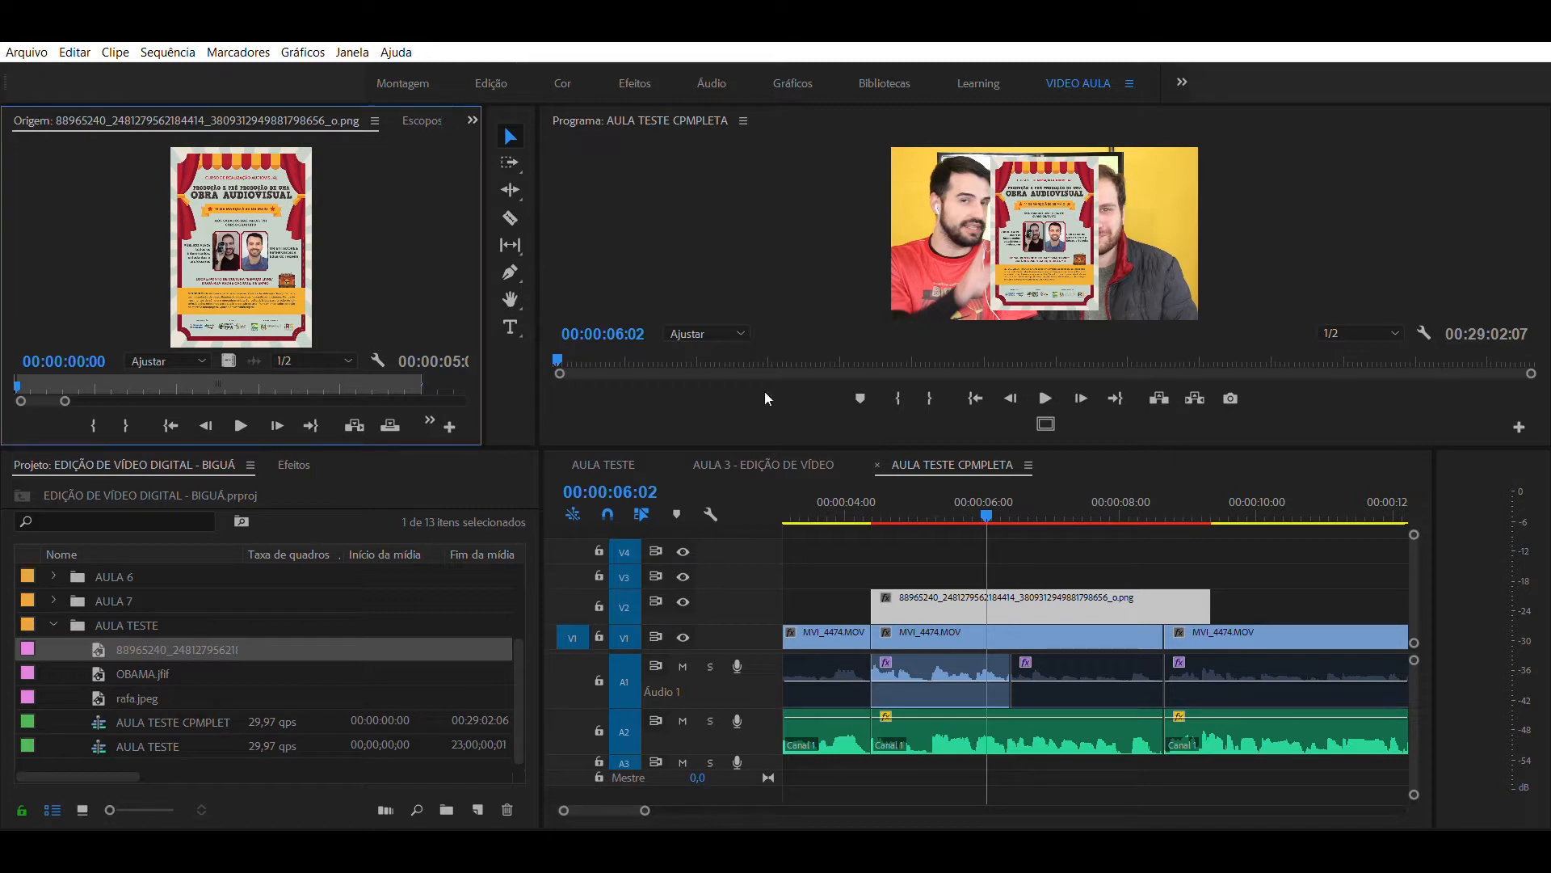
click(966, 556)
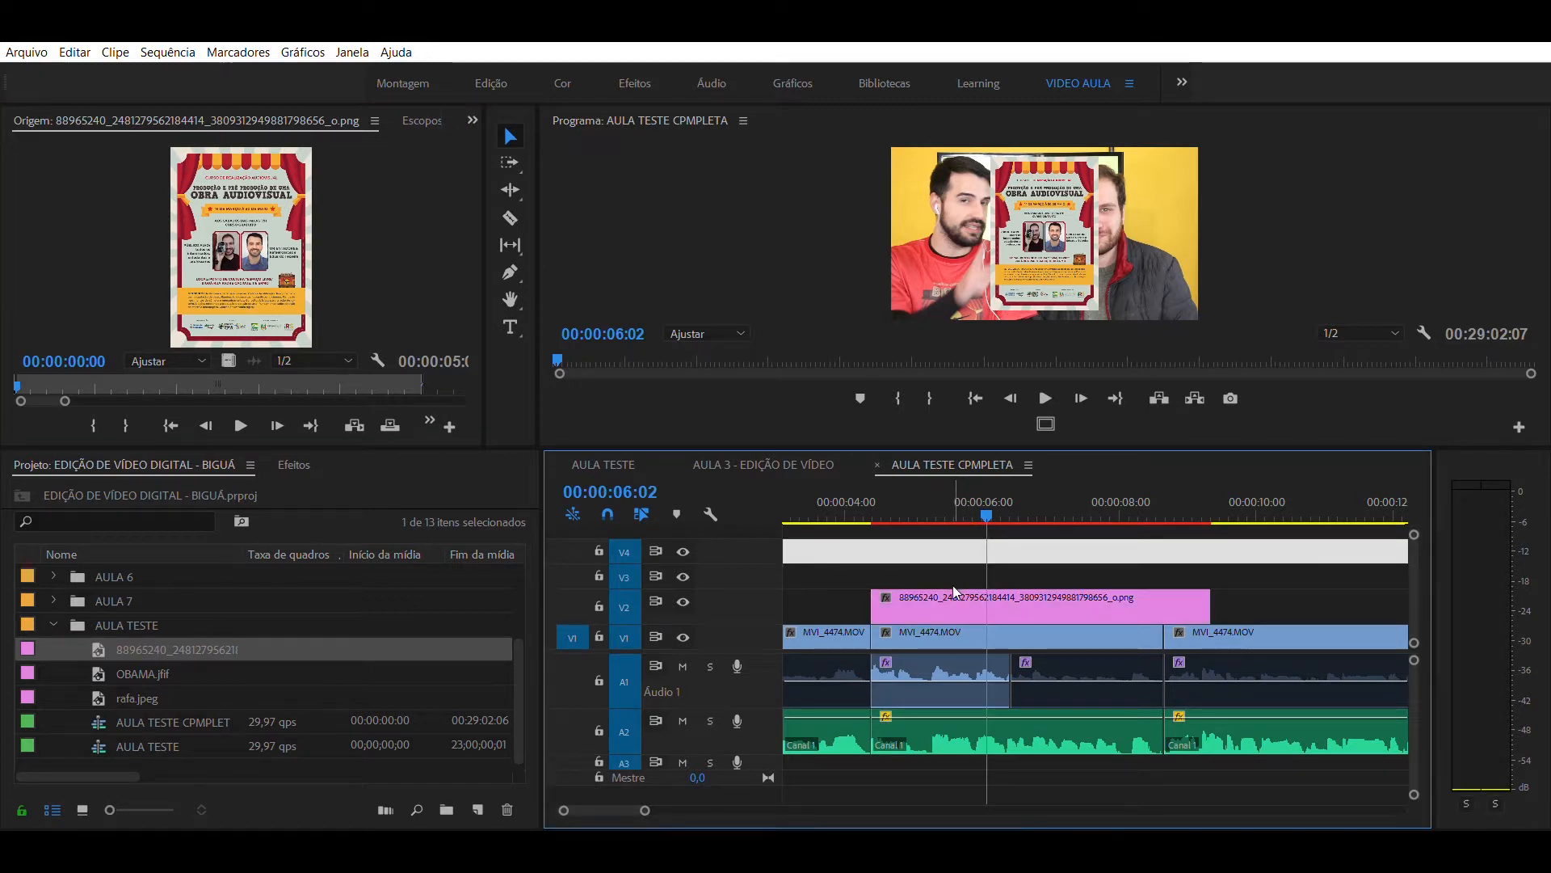
click(955, 602)
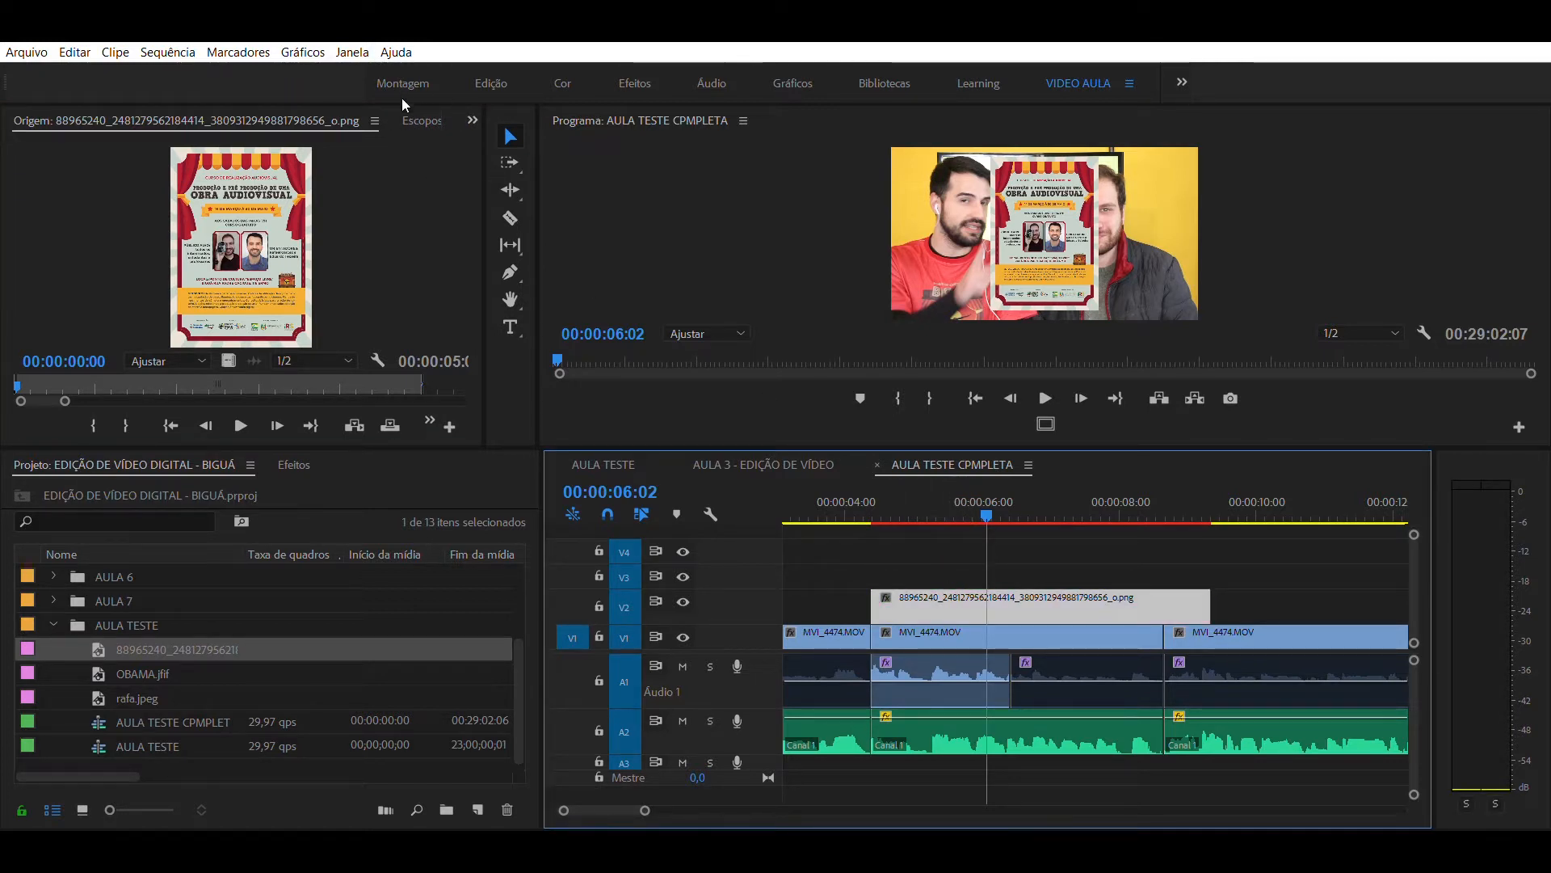
click(472, 105)
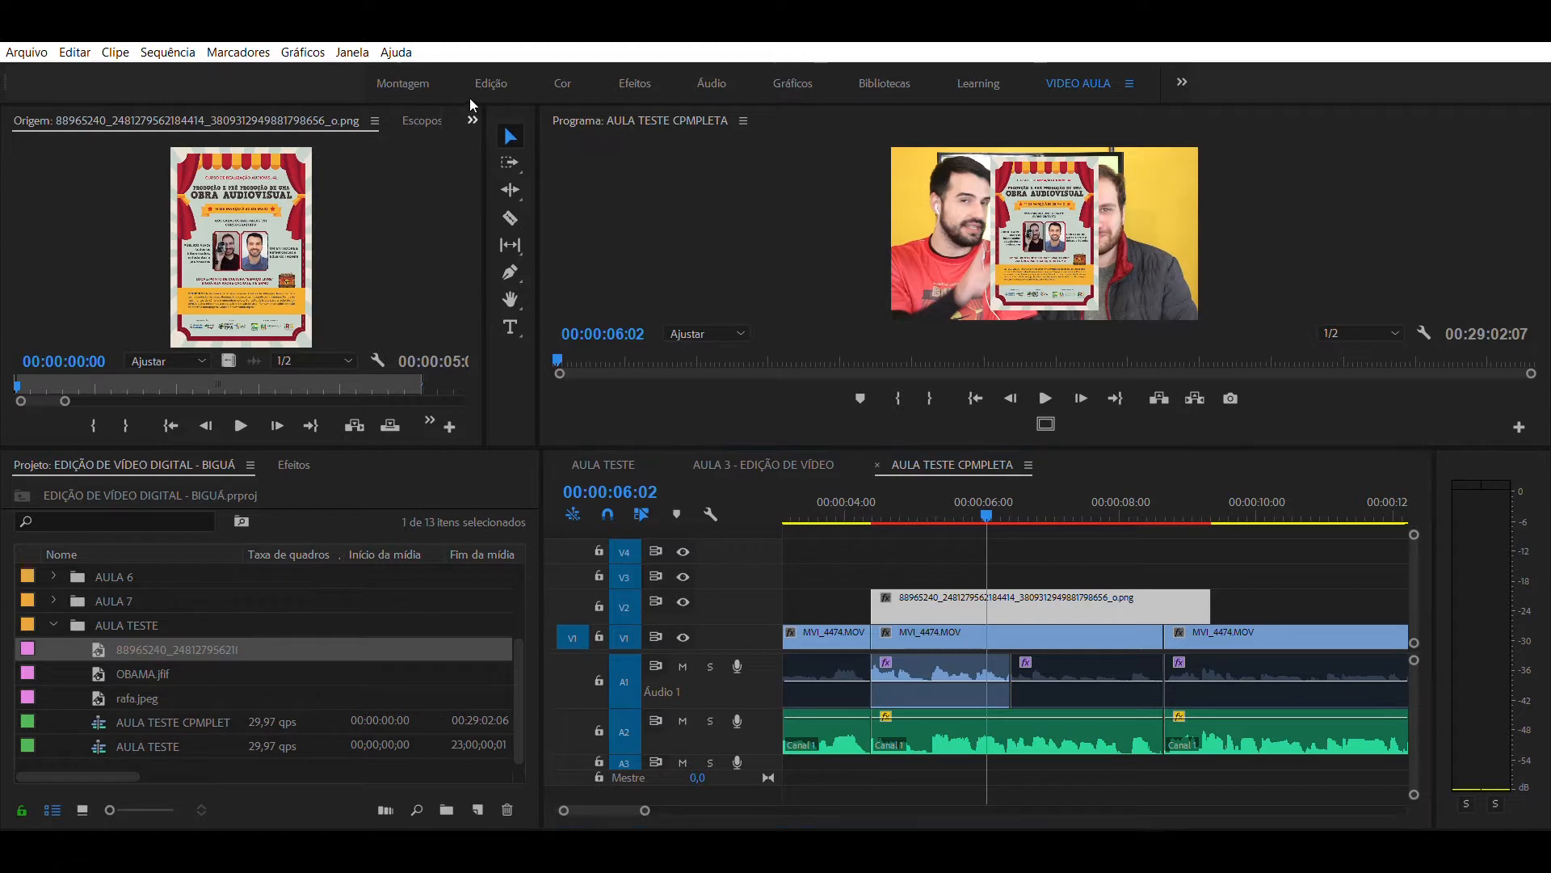
click(518, 171)
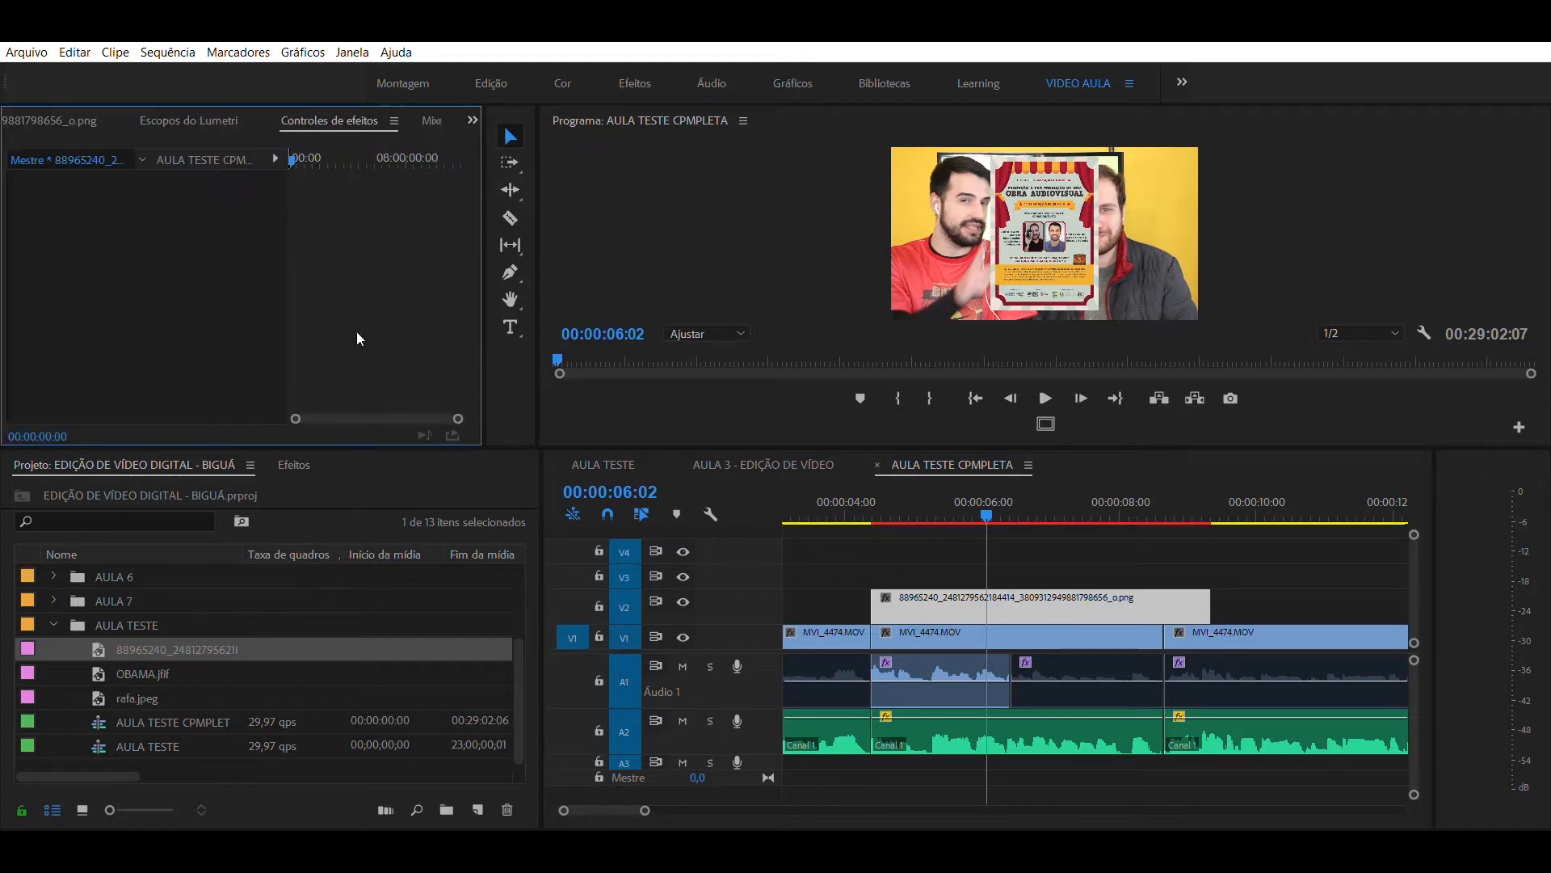
click(84, 124)
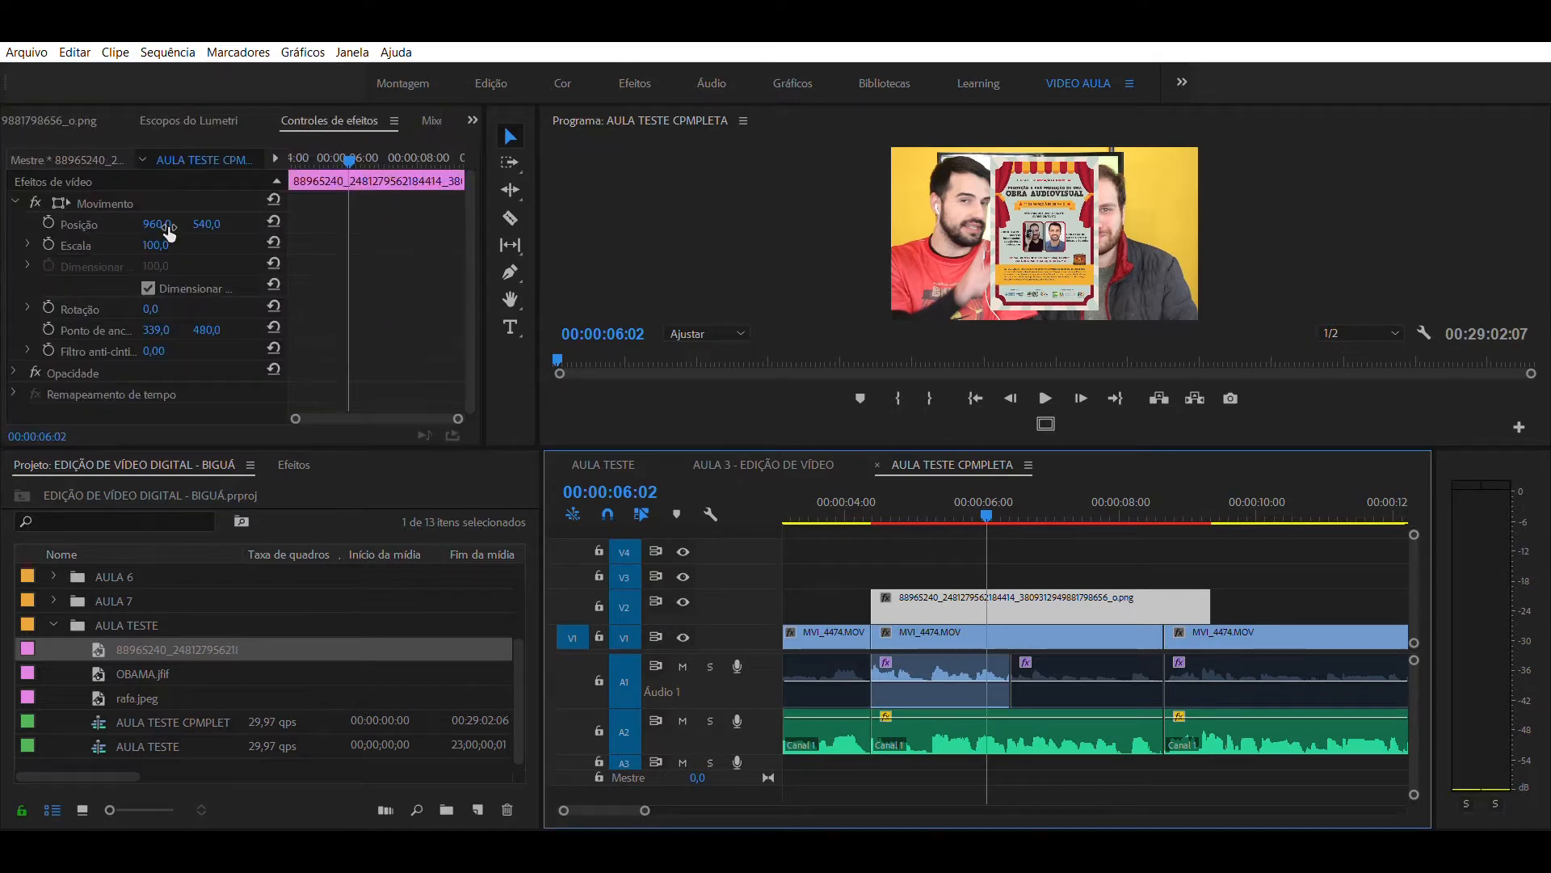
drag(163, 227, 164, 227)
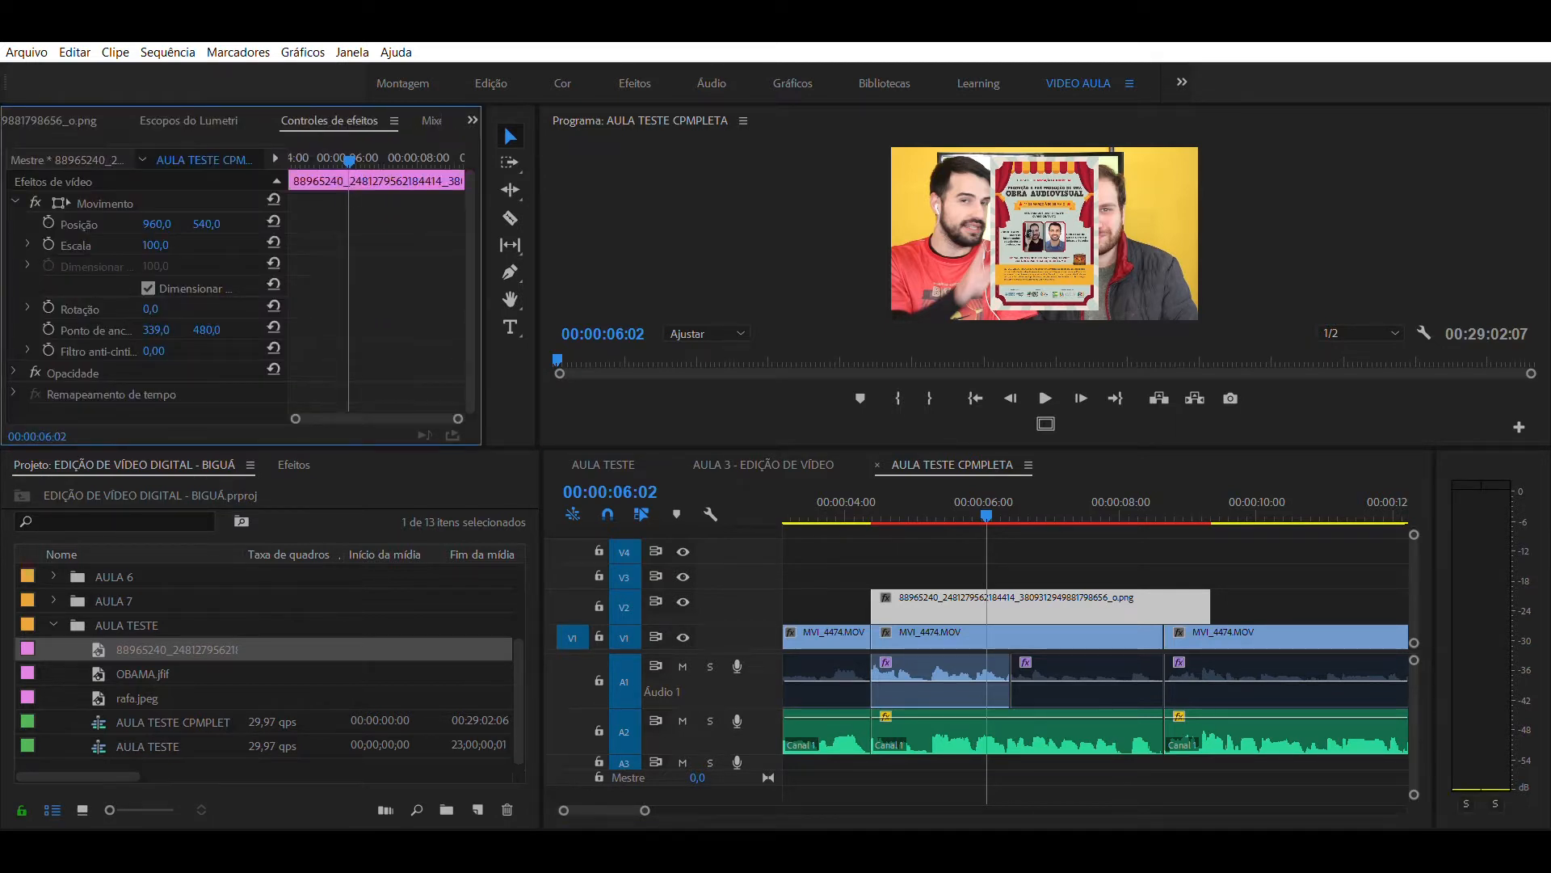
drag(155, 245, 167, 245)
click(875, 552)
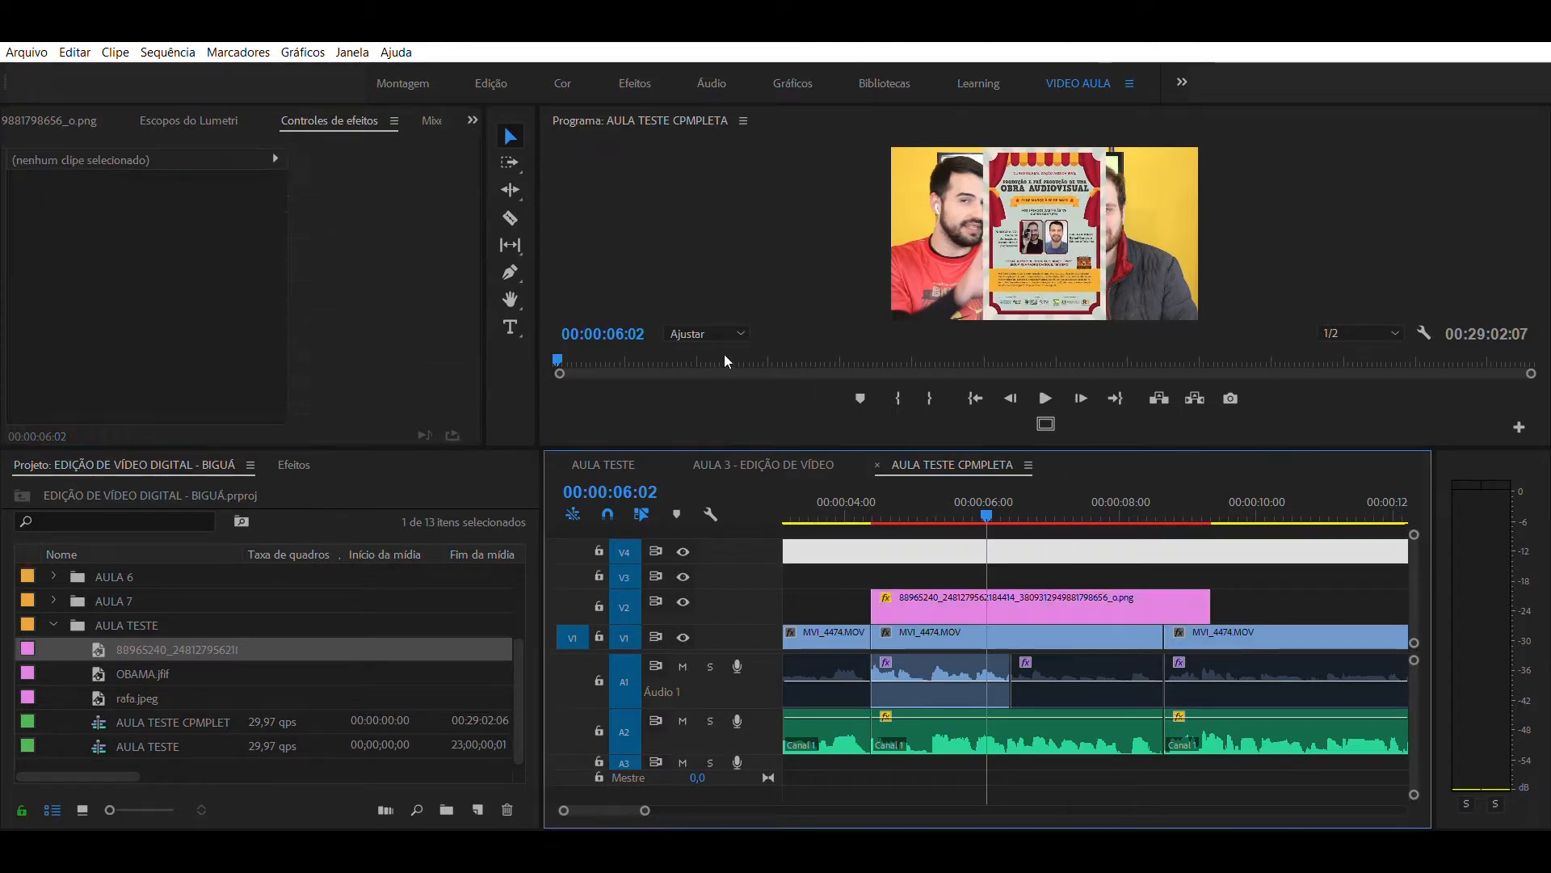
- Move the poster clip from track V2 straight up to track V3 and select it there
click(1020, 546)
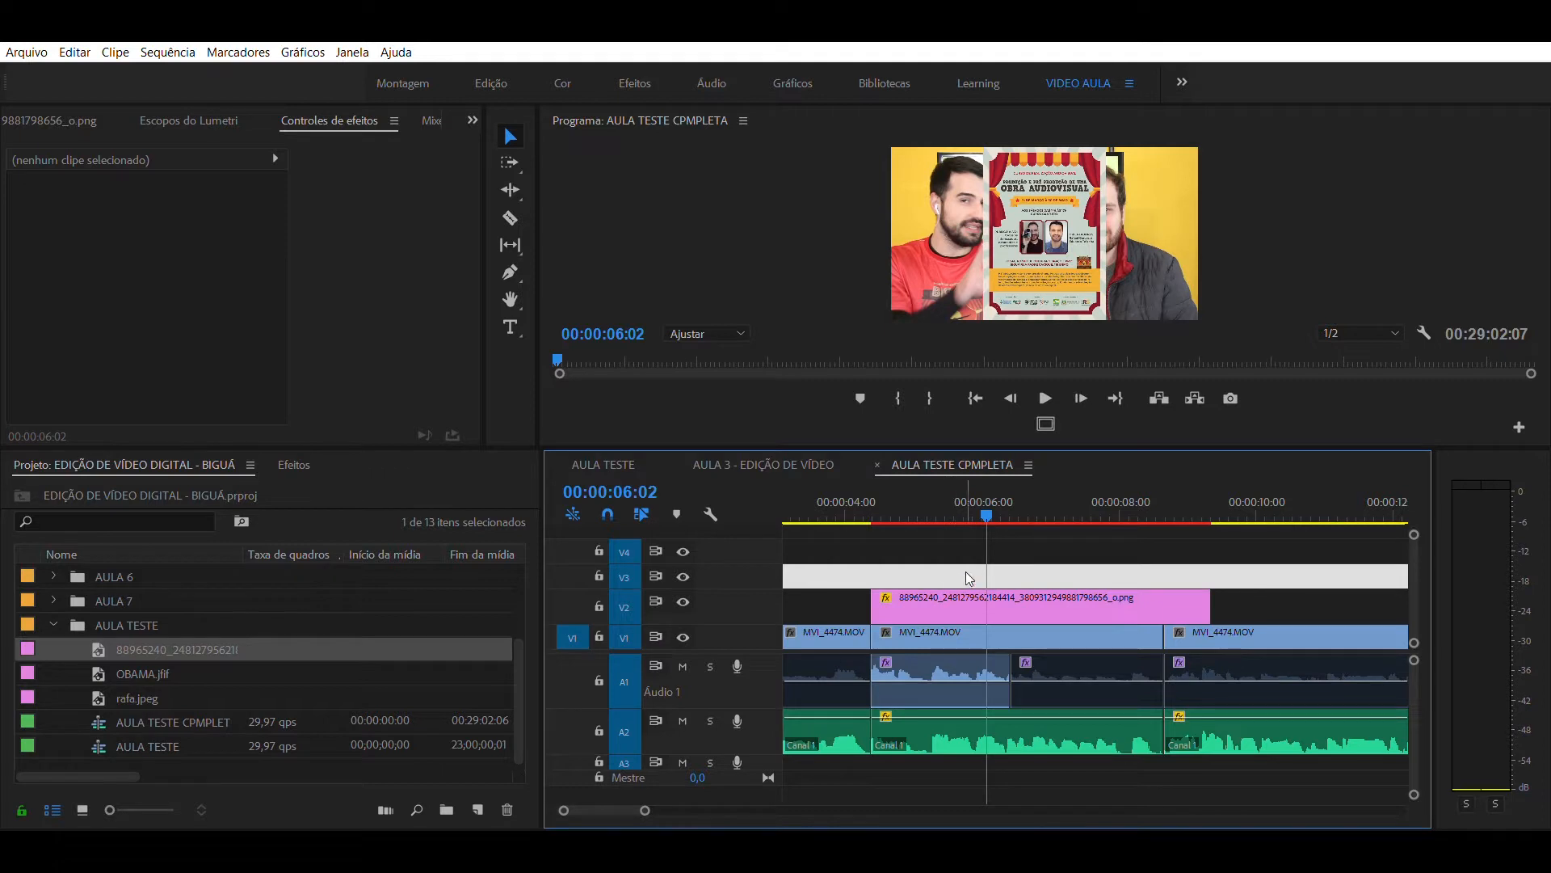
click(979, 493)
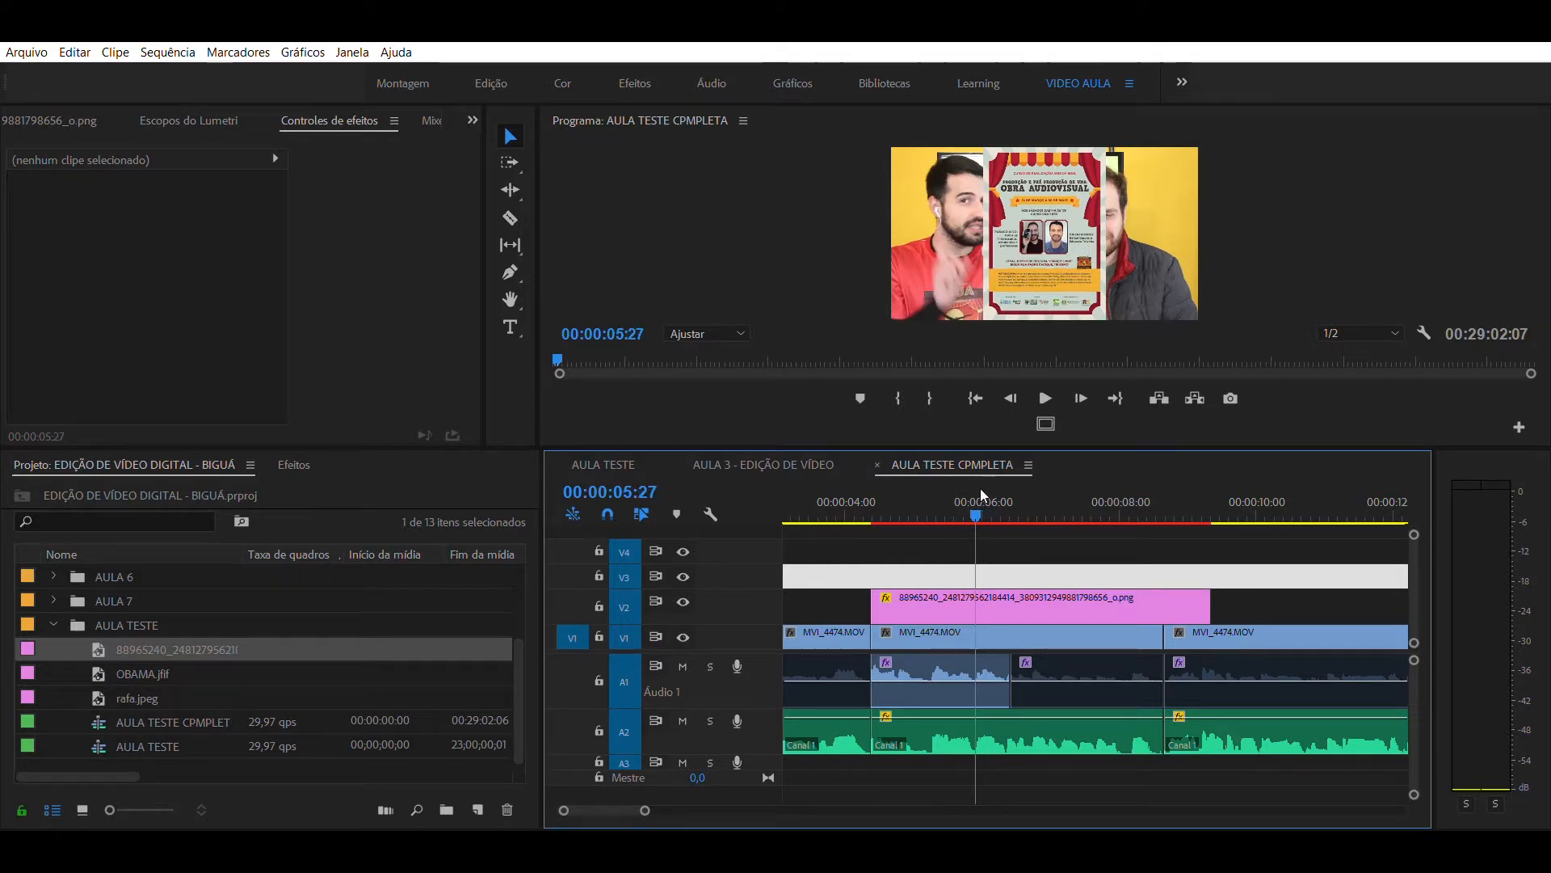
click(950, 598)
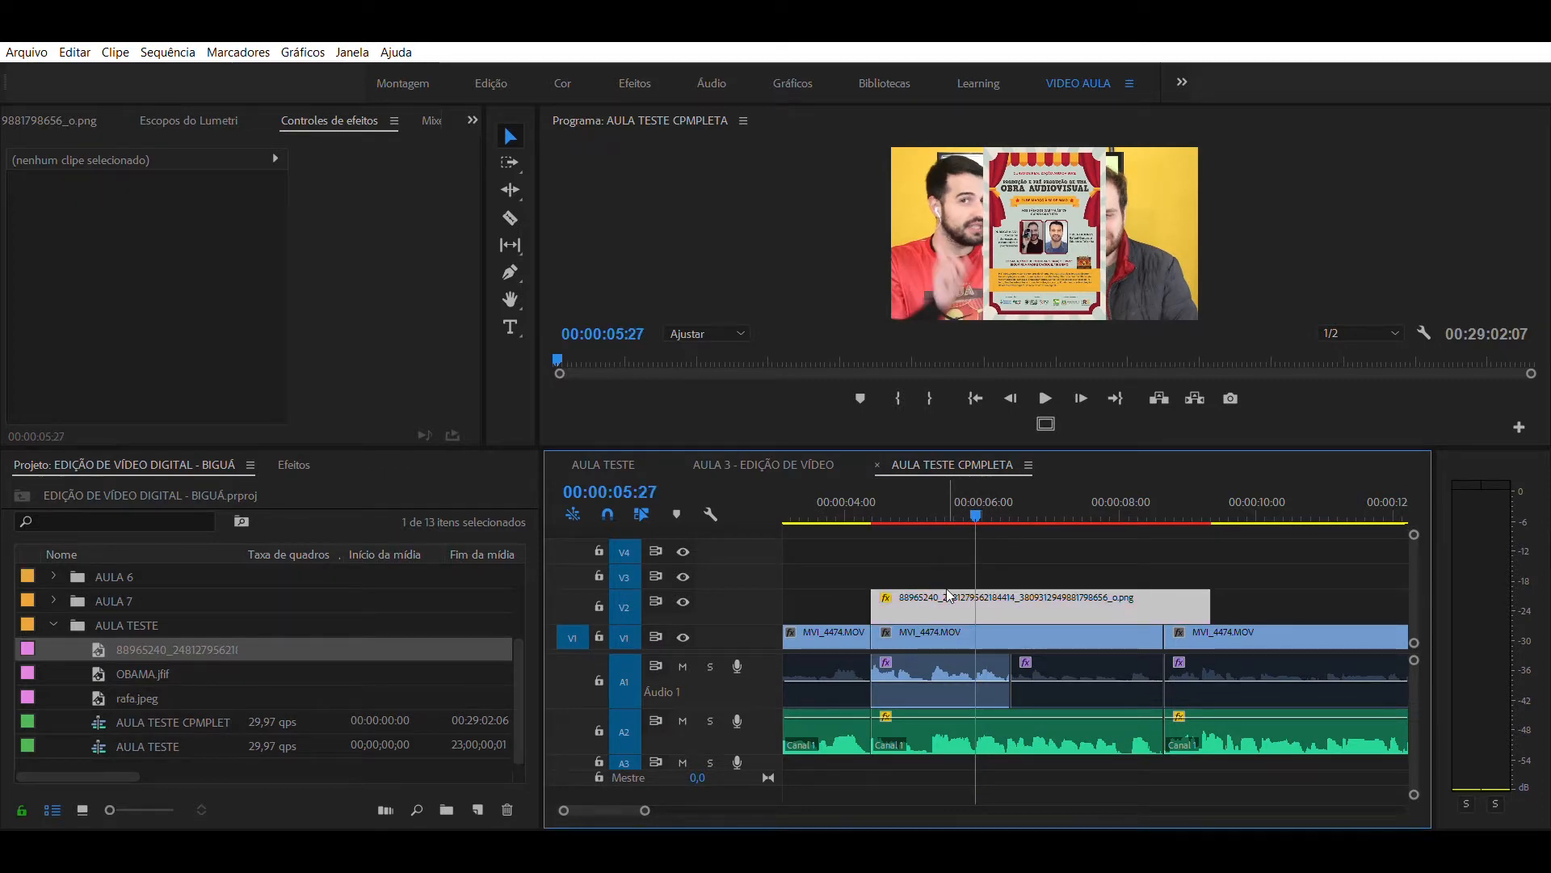
drag(948, 596, 950, 556)
click(1020, 541)
drag(1004, 508, 993, 517)
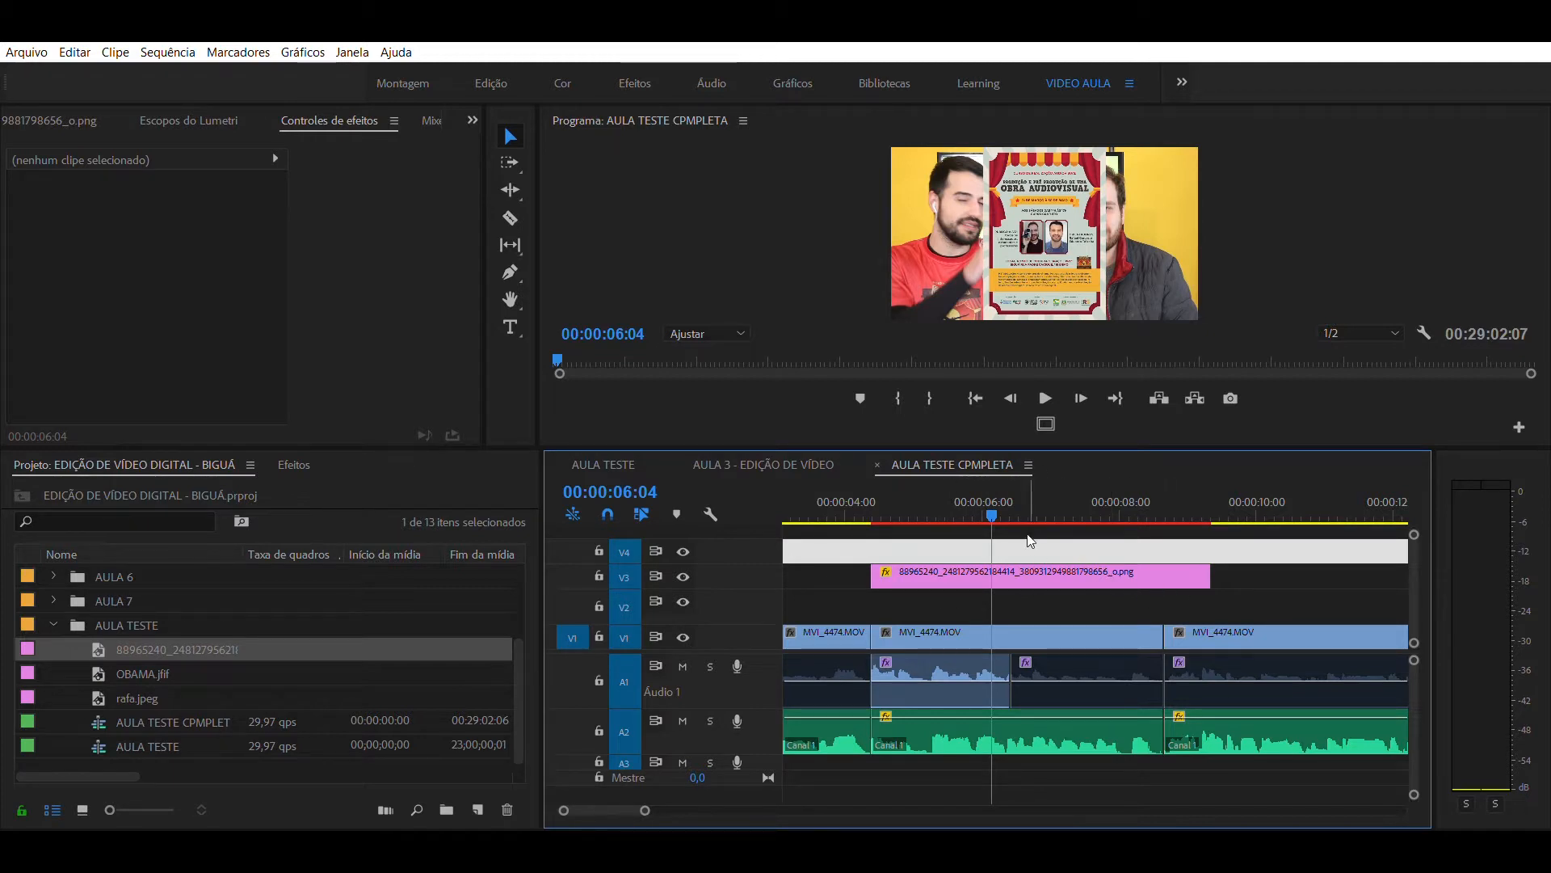
click(1021, 570)
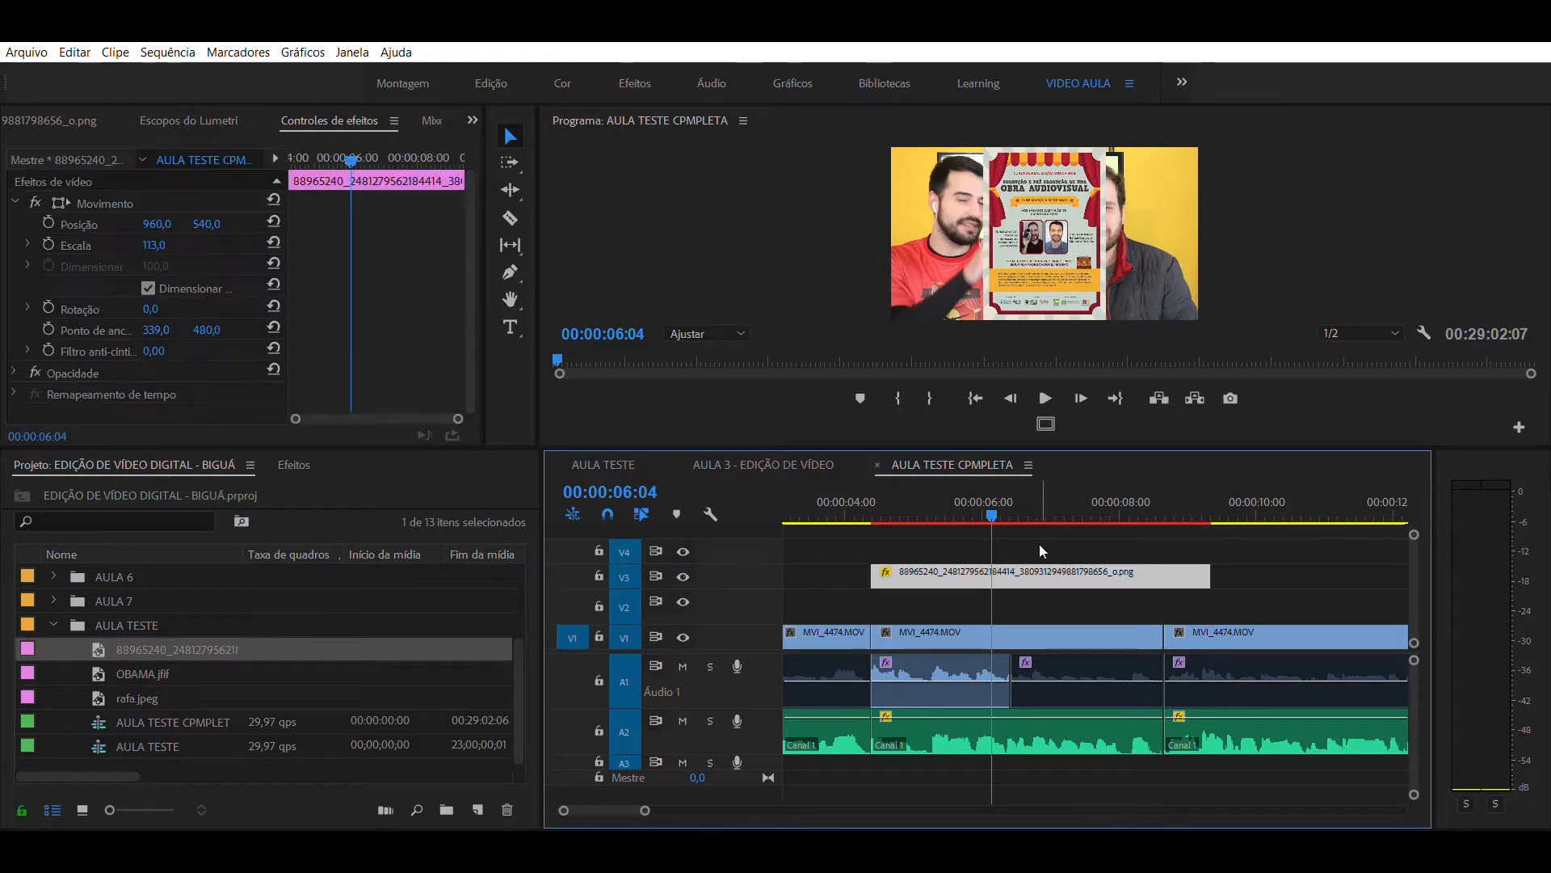
- Paste a copy of the poster clip onto track V2 at 00:00:09:15 and preview it at 00:00:11:05
click(1222, 494)
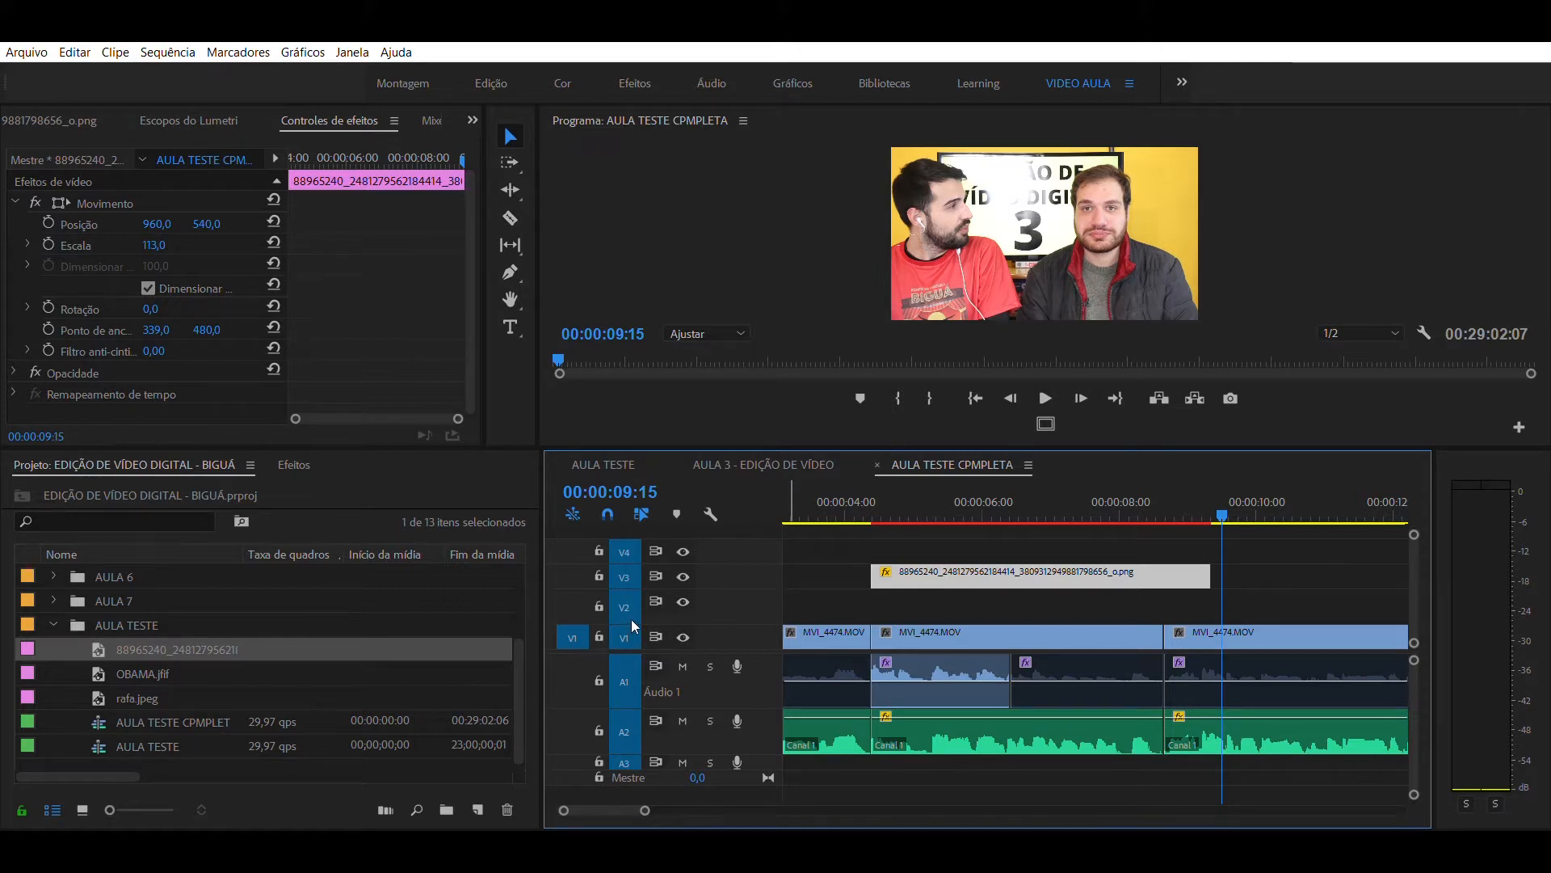
click(632, 624)
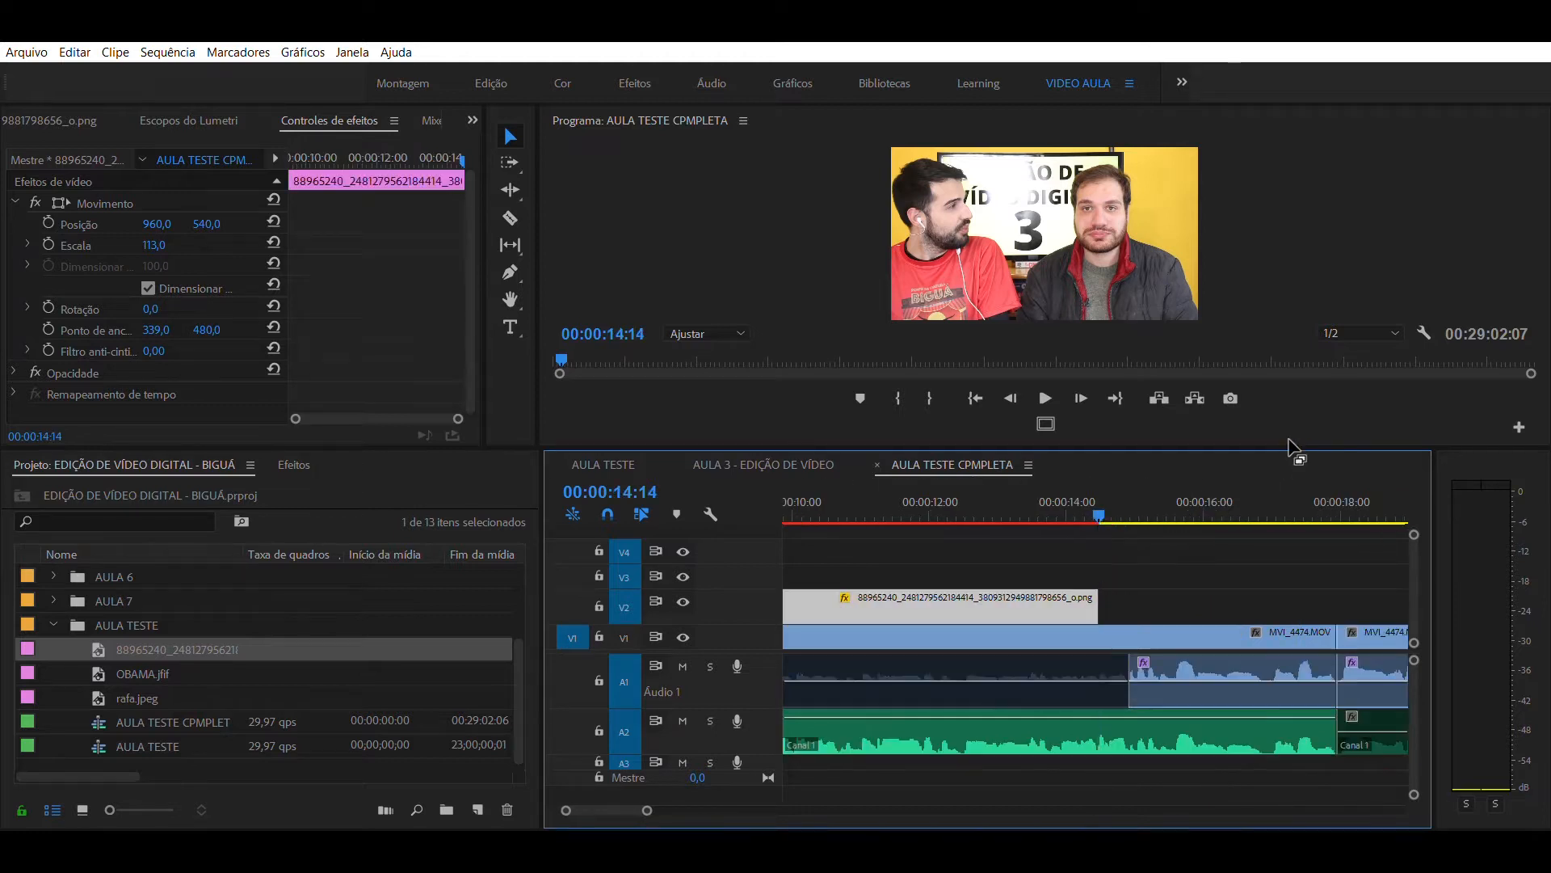
click(876, 485)
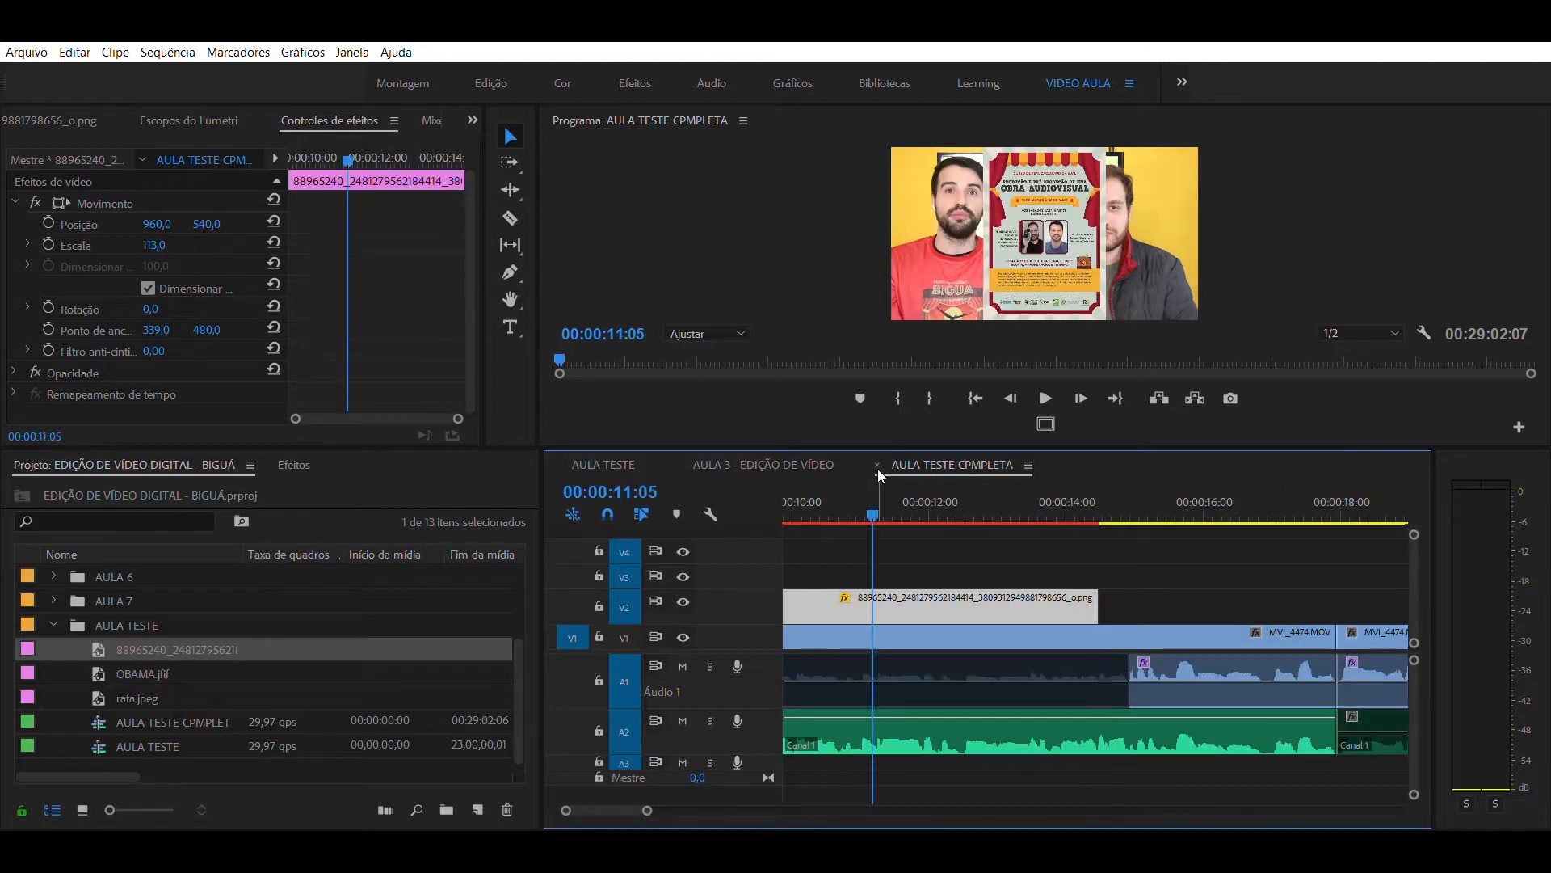
- Move the copied poster on track V2 directly beneath the V3 poster, starting at 00:00:04:11, and preview the stack at 00:00:07:04
key(minus)
key(minus)
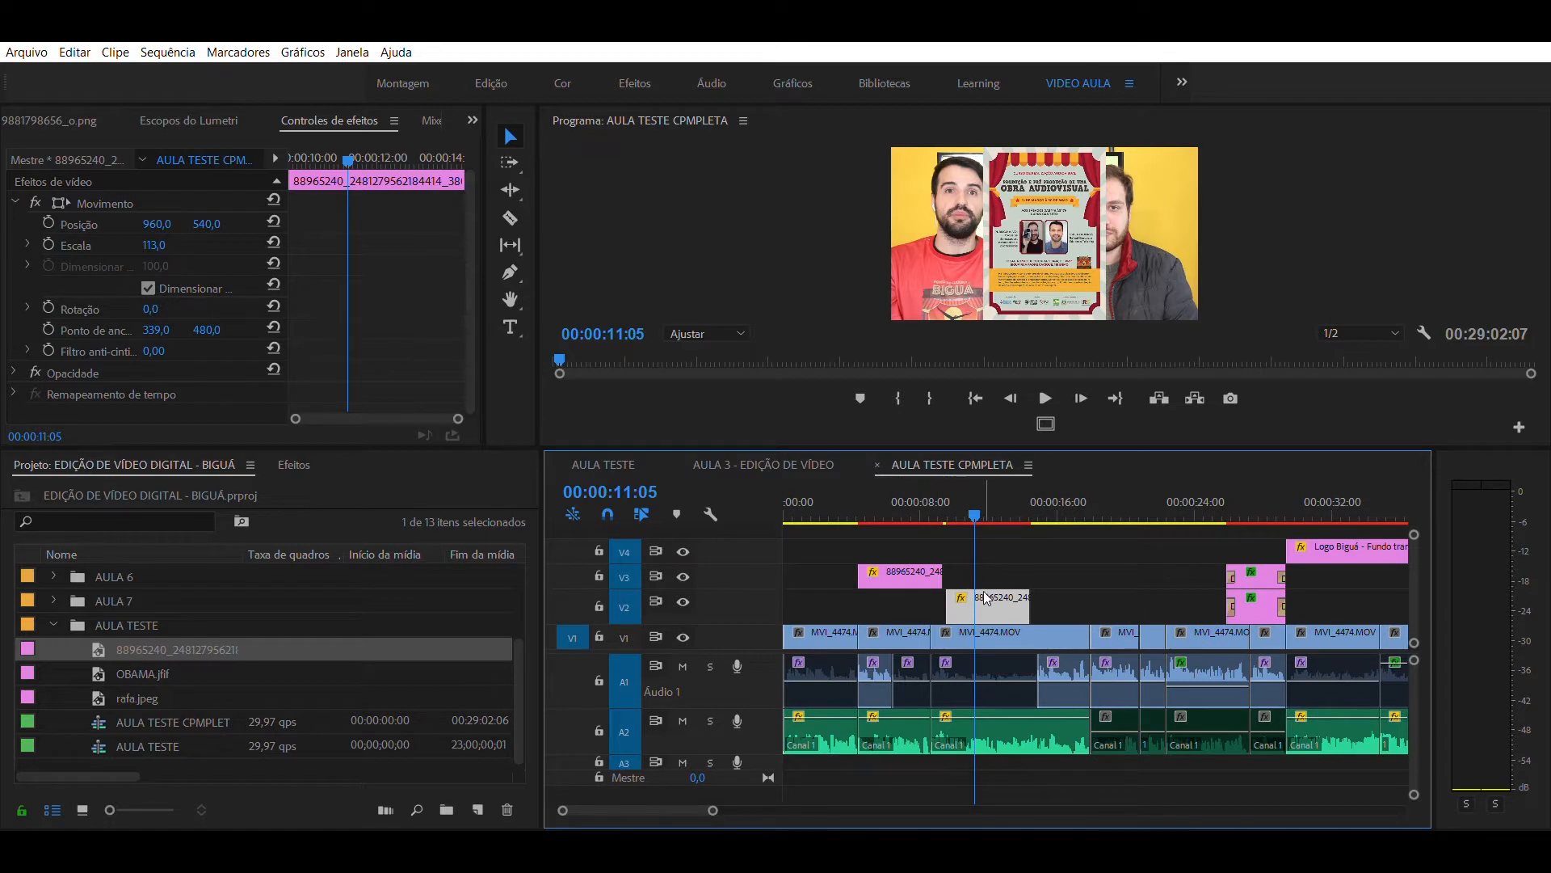
drag(988, 598, 913, 600)
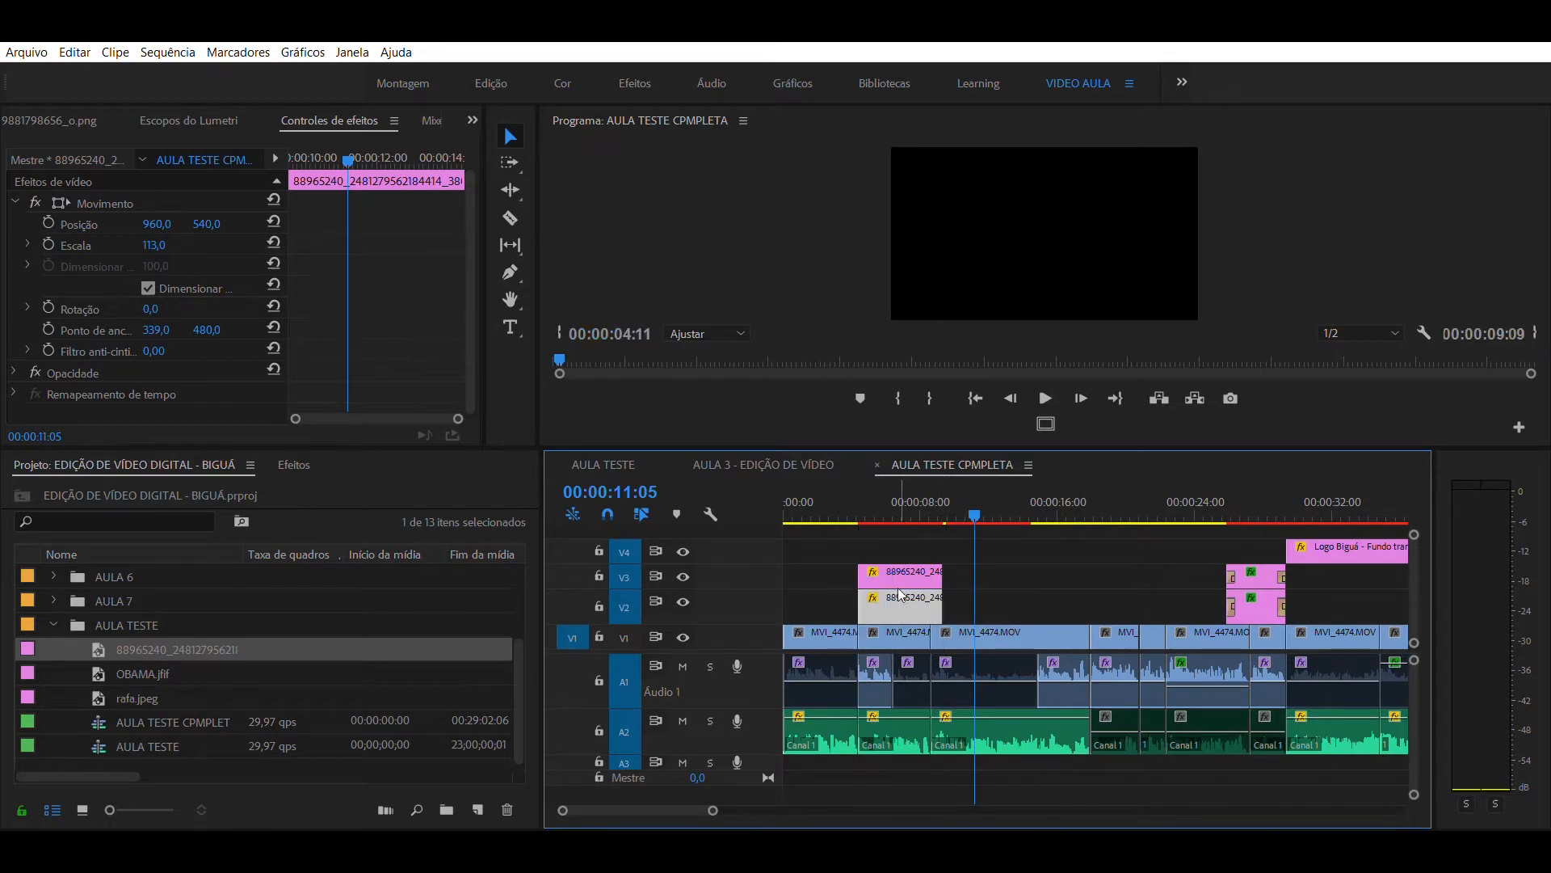
click(906, 496)
key(equal)
key(equal)
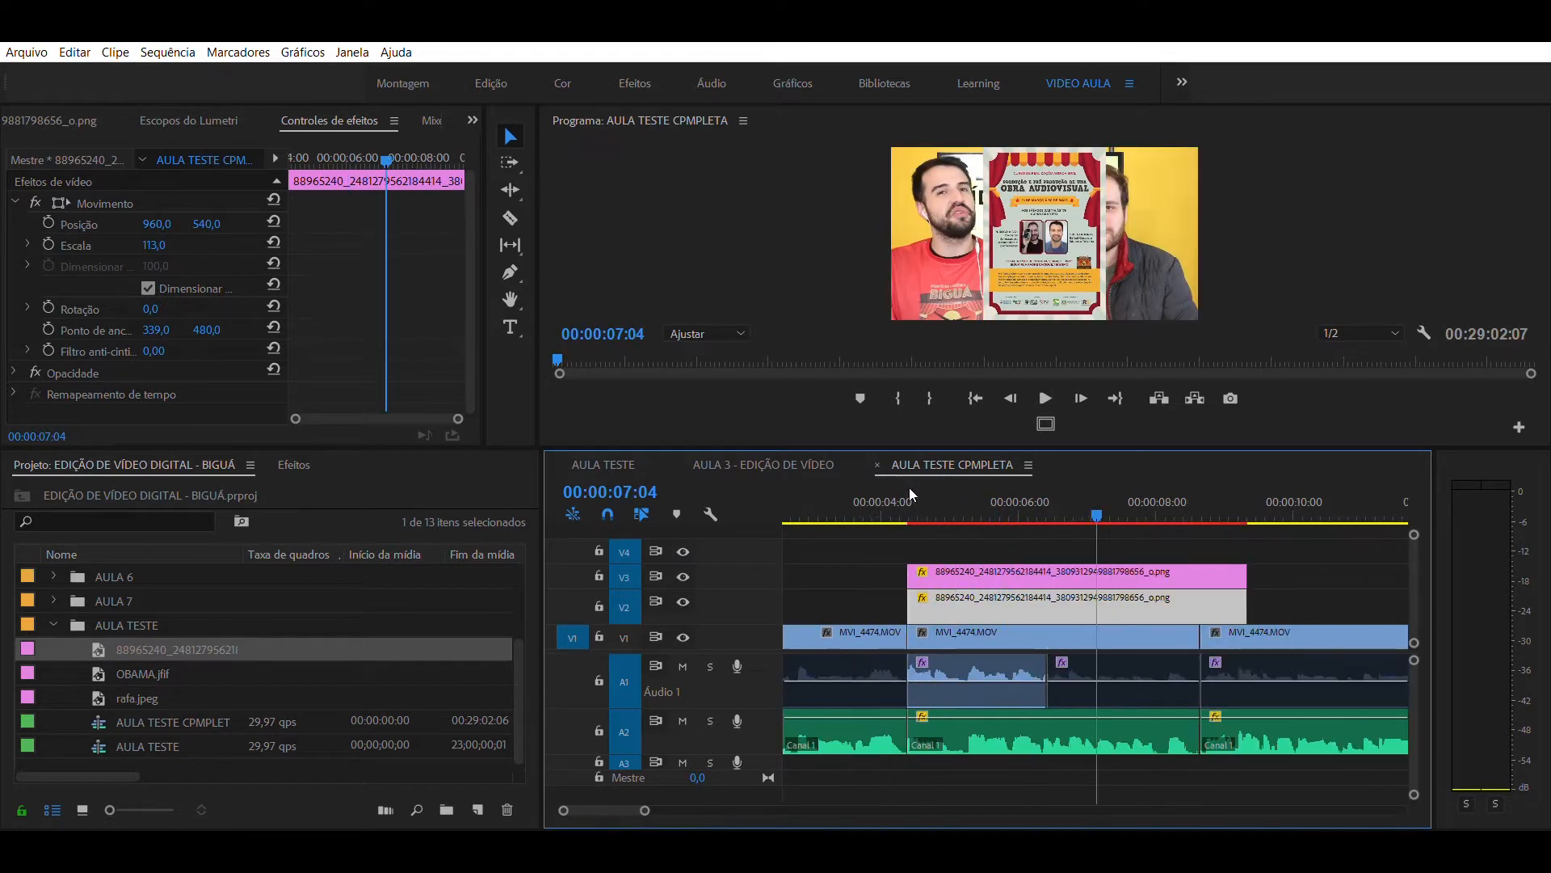
- Enlarge the poster clip on track V2 to a scale of 1084 and preview the stack at 00:00:06:05
click(1190, 536)
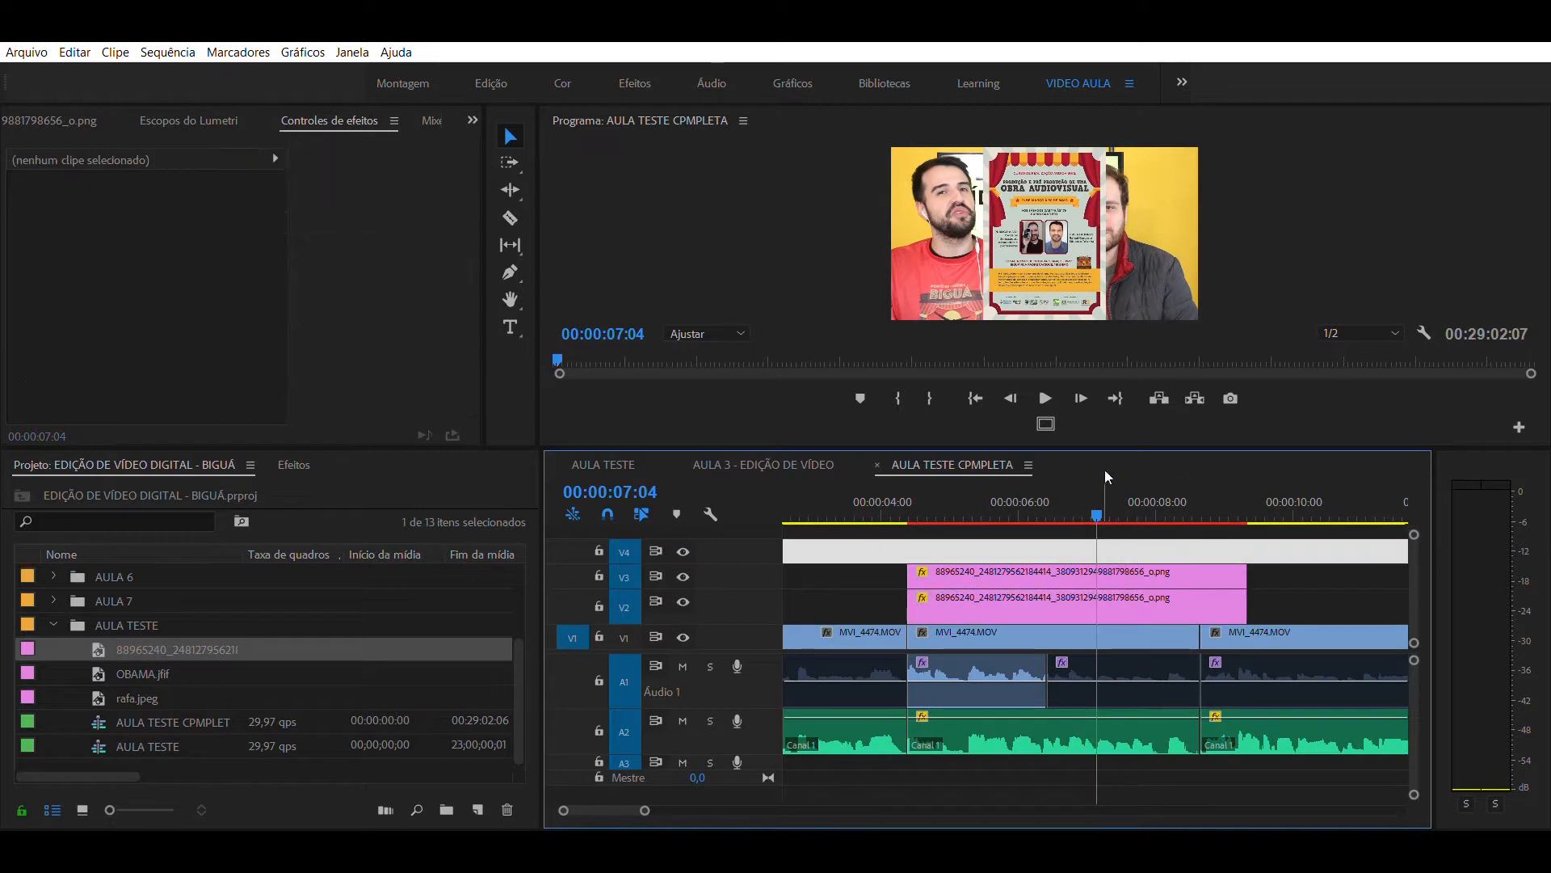
click(992, 596)
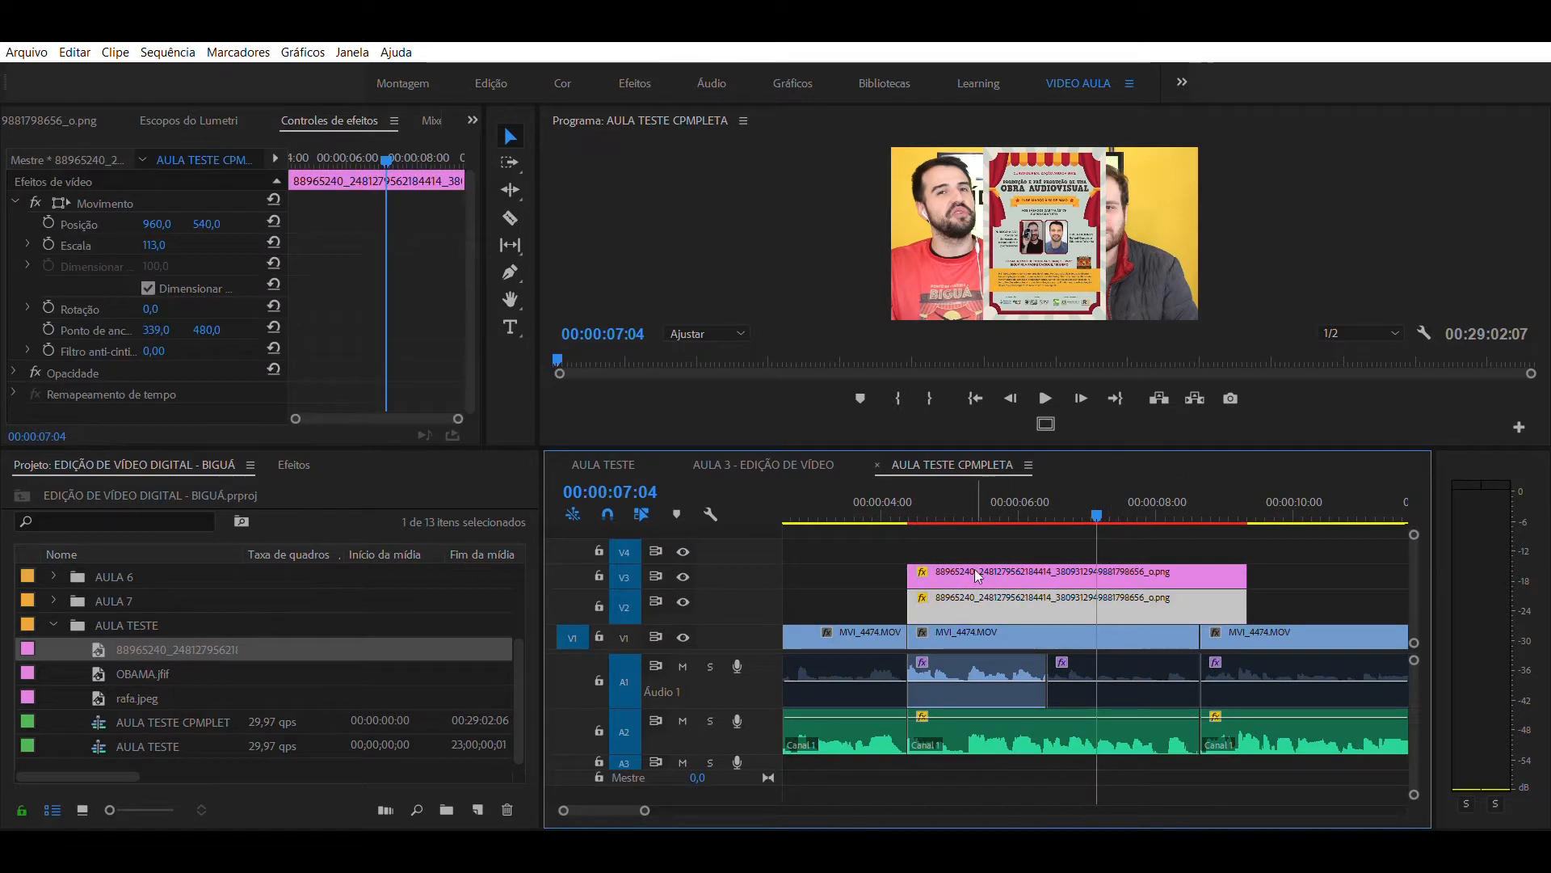
mouse_move(157, 244)
mouse_down()
mouse_move(185, 244)
mouse_move(155, 244)
mouse_up()
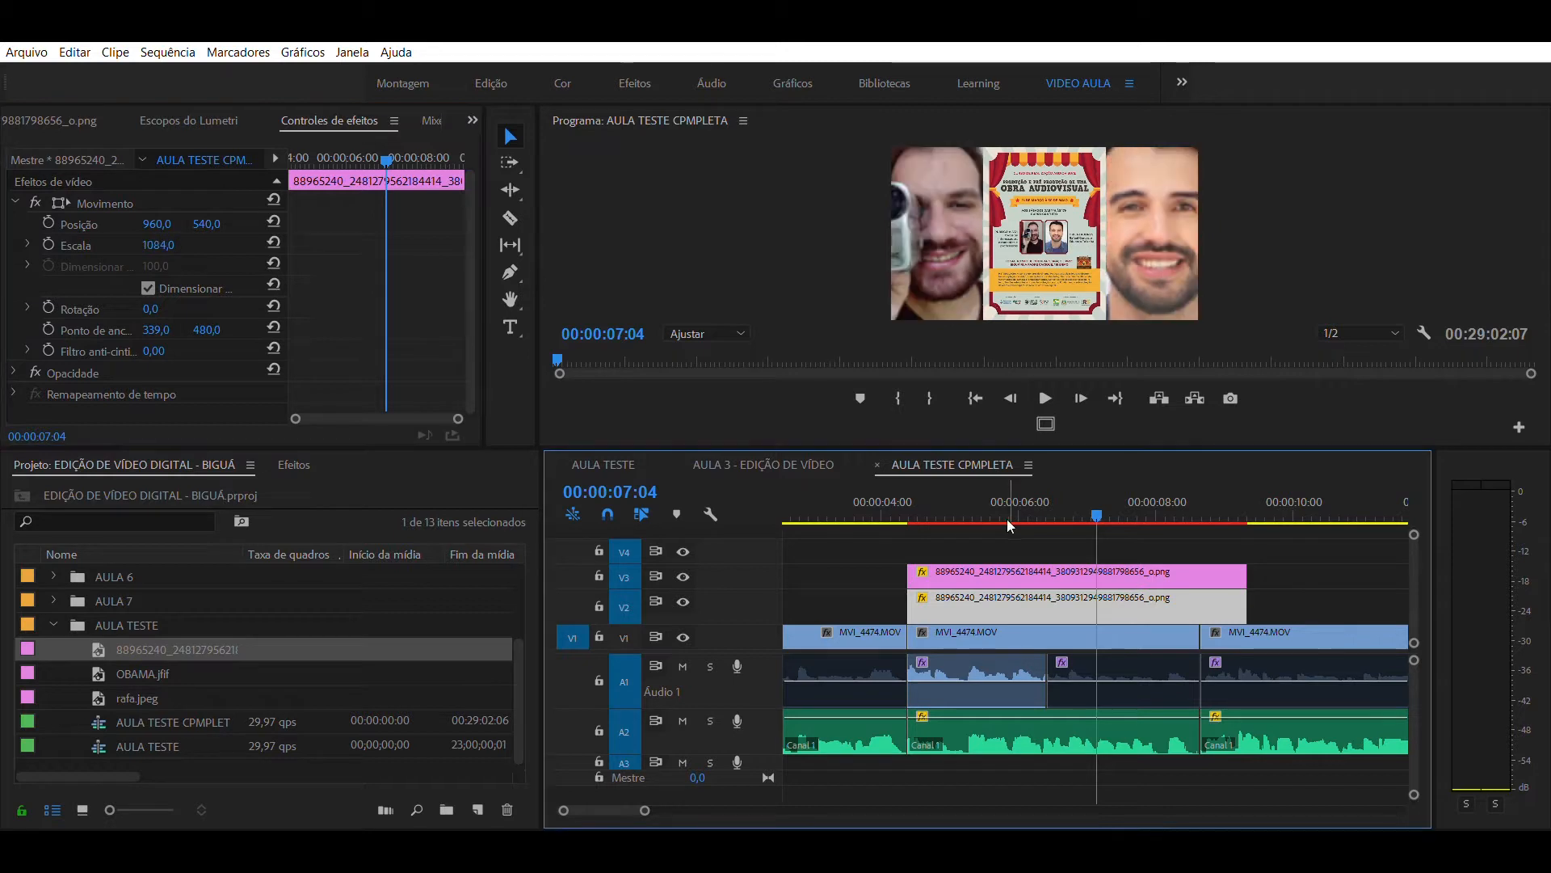
drag(1018, 483, 1031, 481)
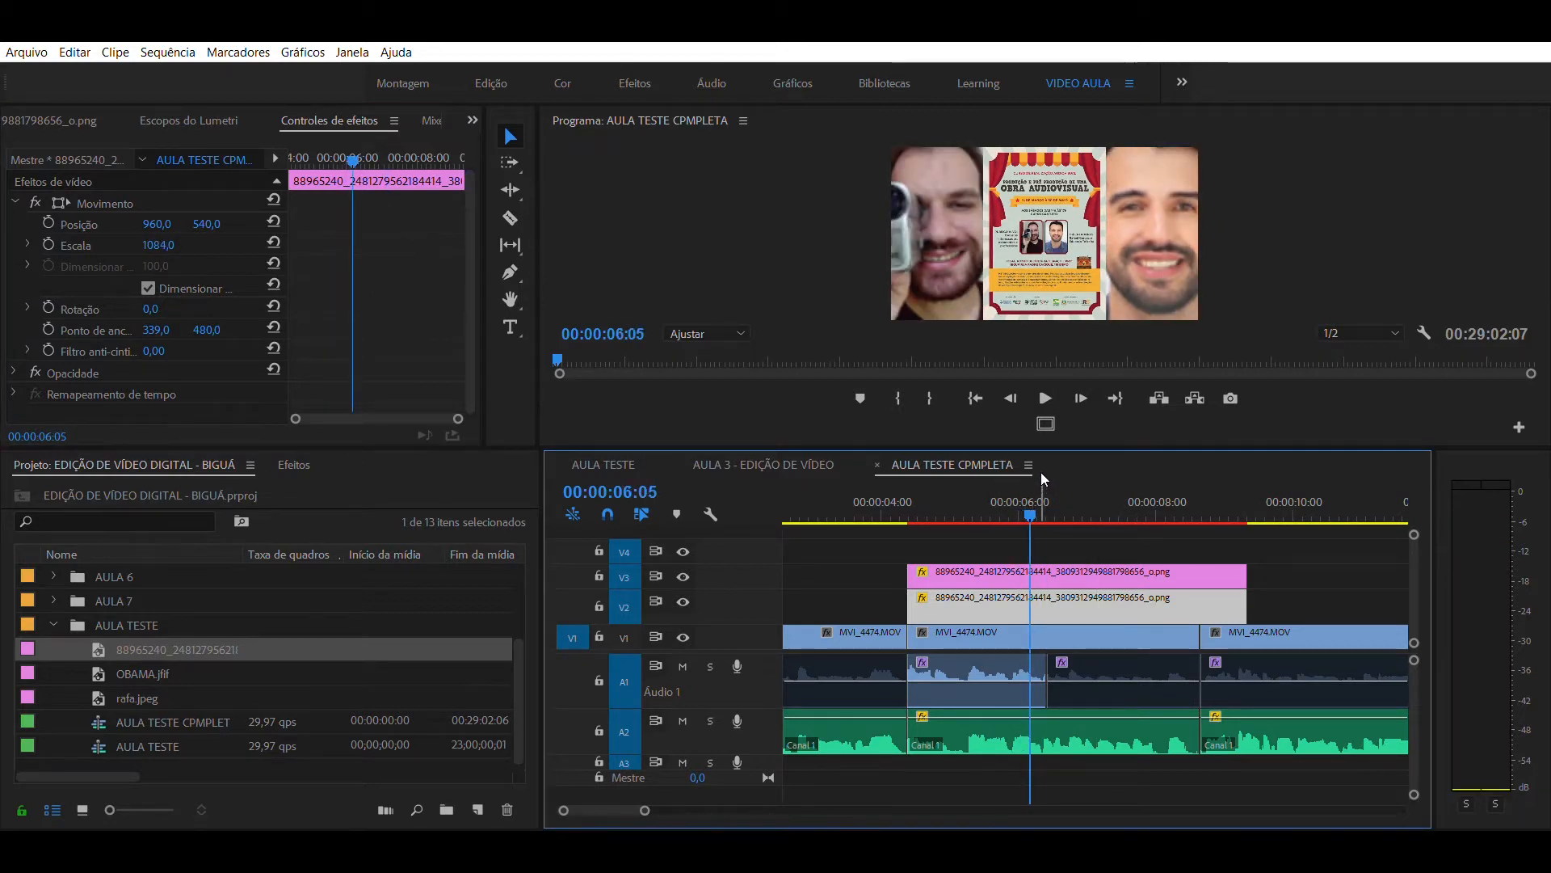
click(1078, 527)
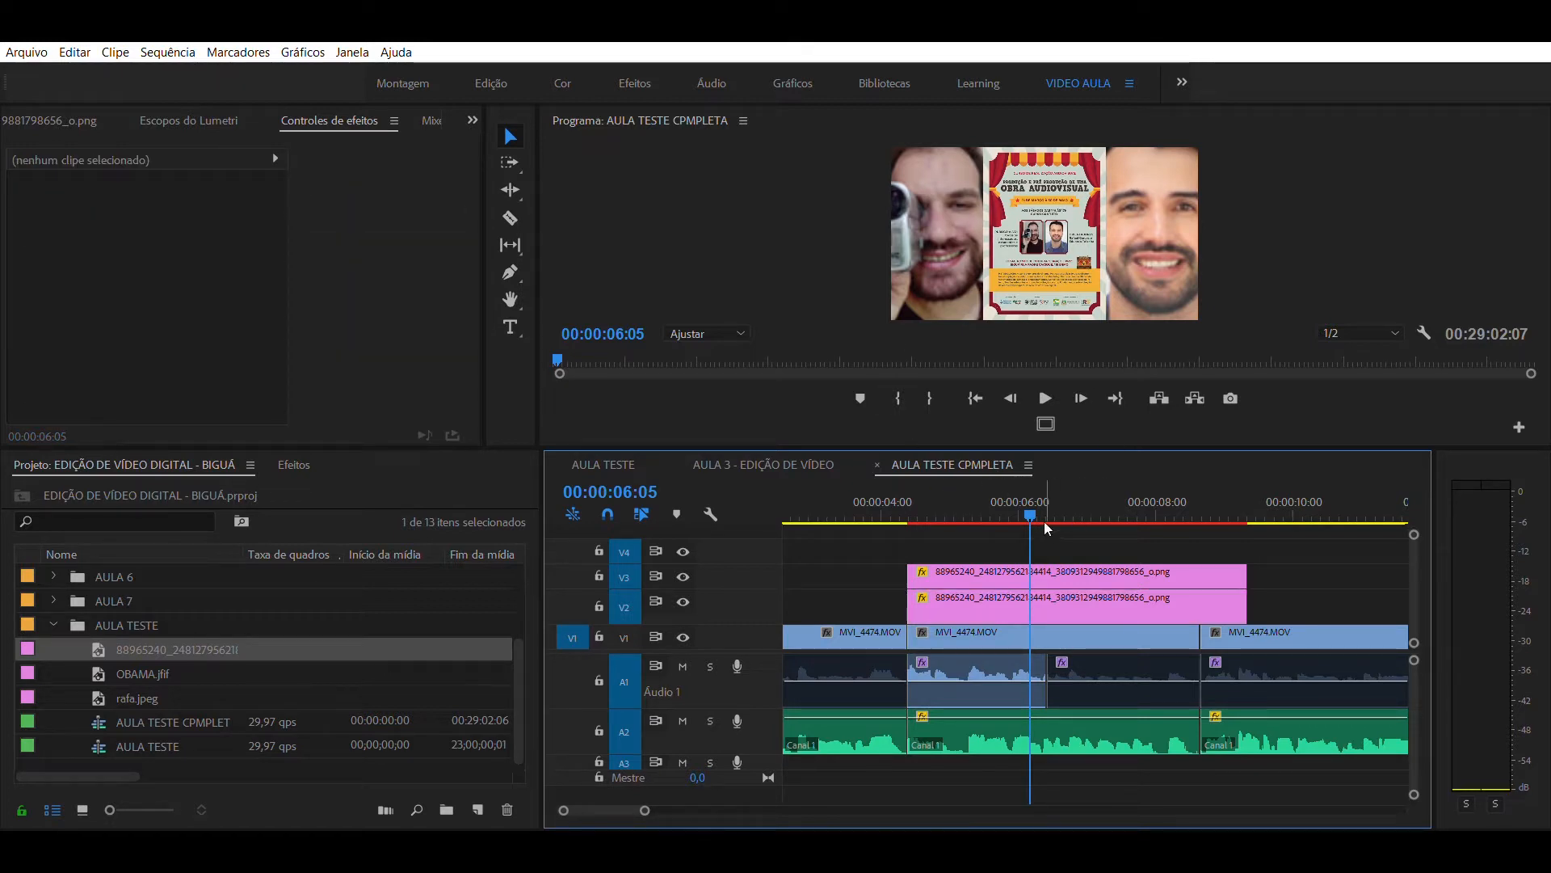
- Find the Desfoque gaussiano effect by searching for DESFO and apply it to the enlarged poster on track V2
click(294, 464)
click(142, 483)
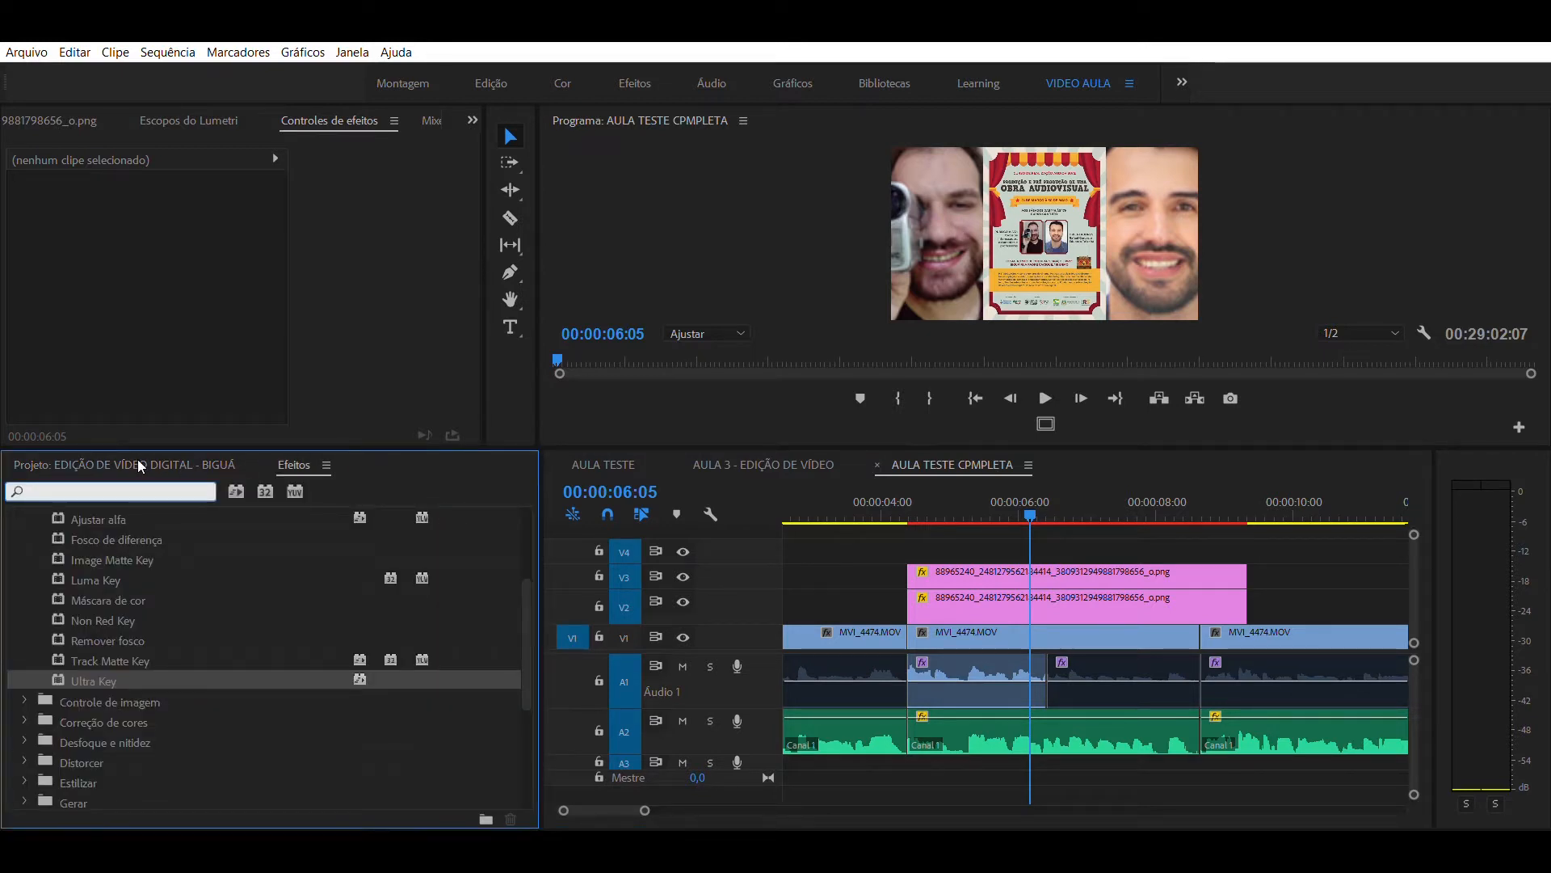
text(DESFO)
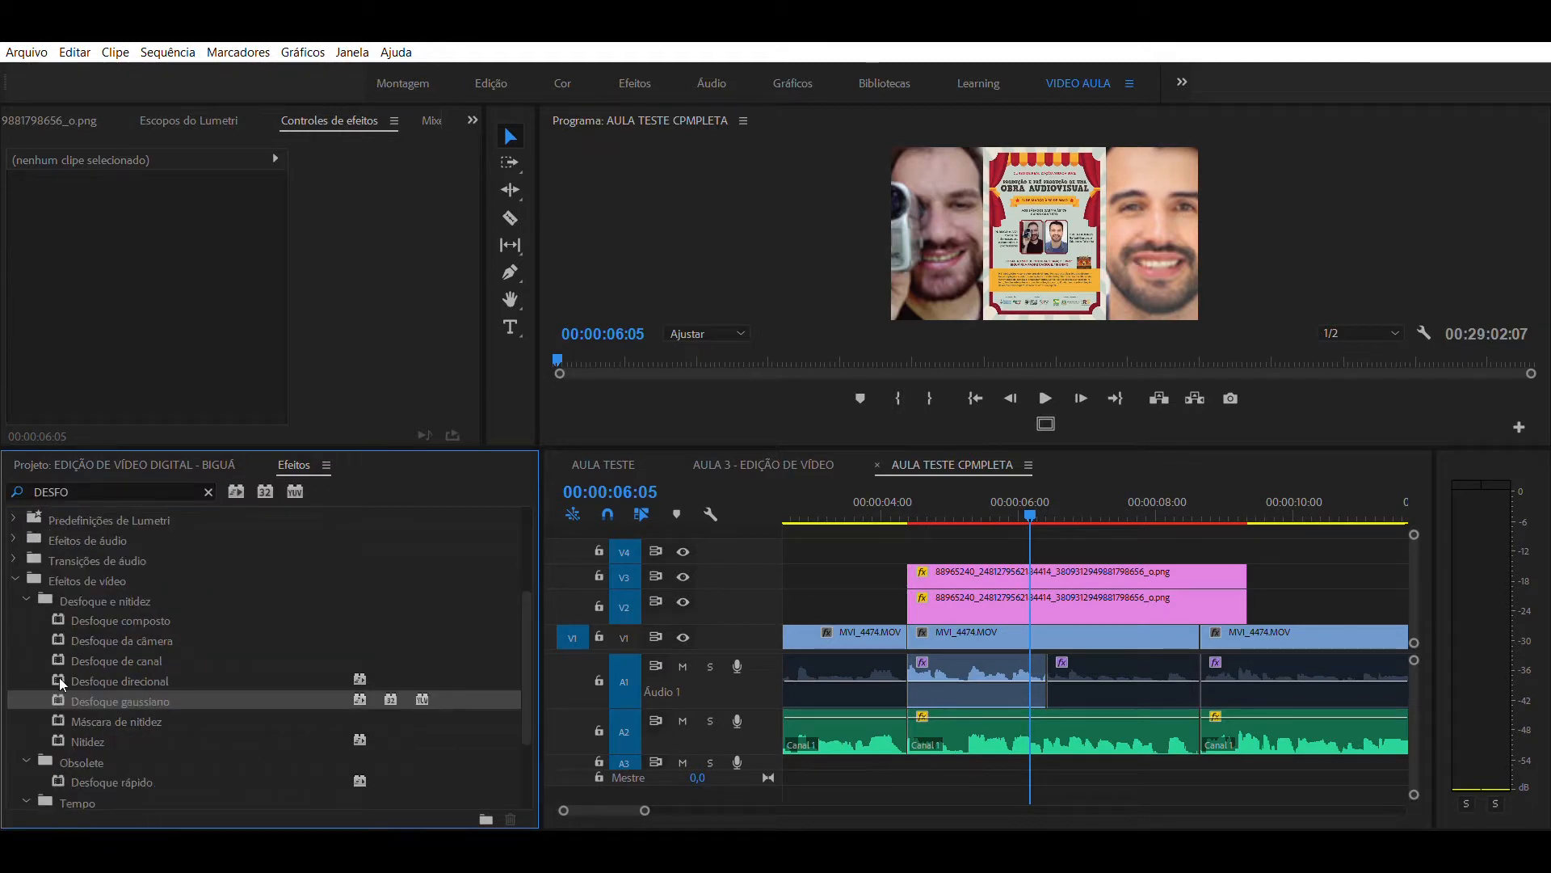
drag(90, 699, 1083, 597)
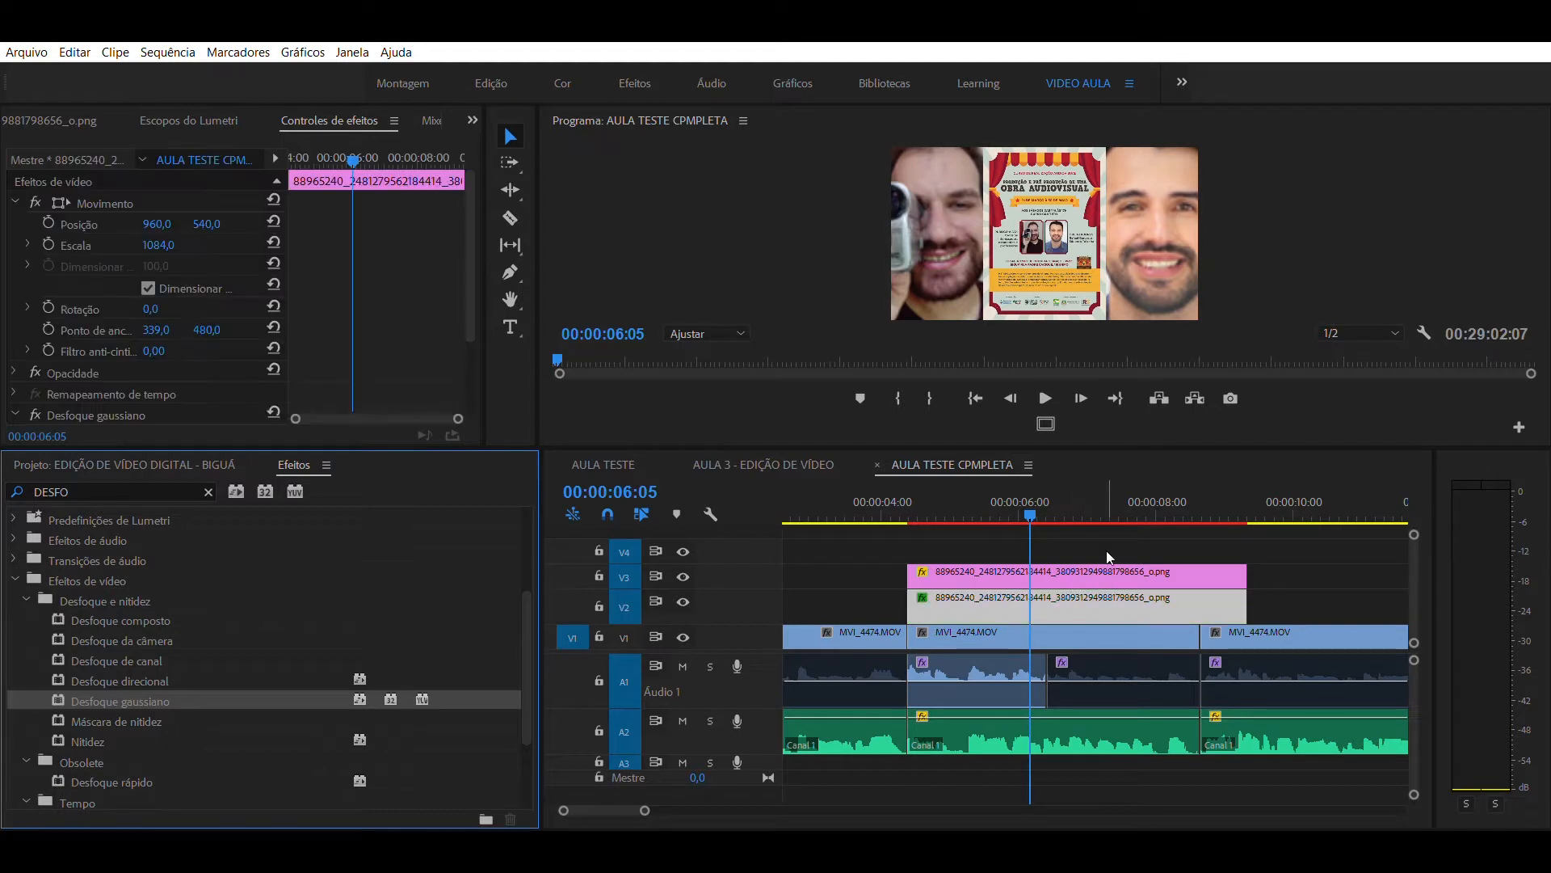
click(1128, 540)
click(1083, 602)
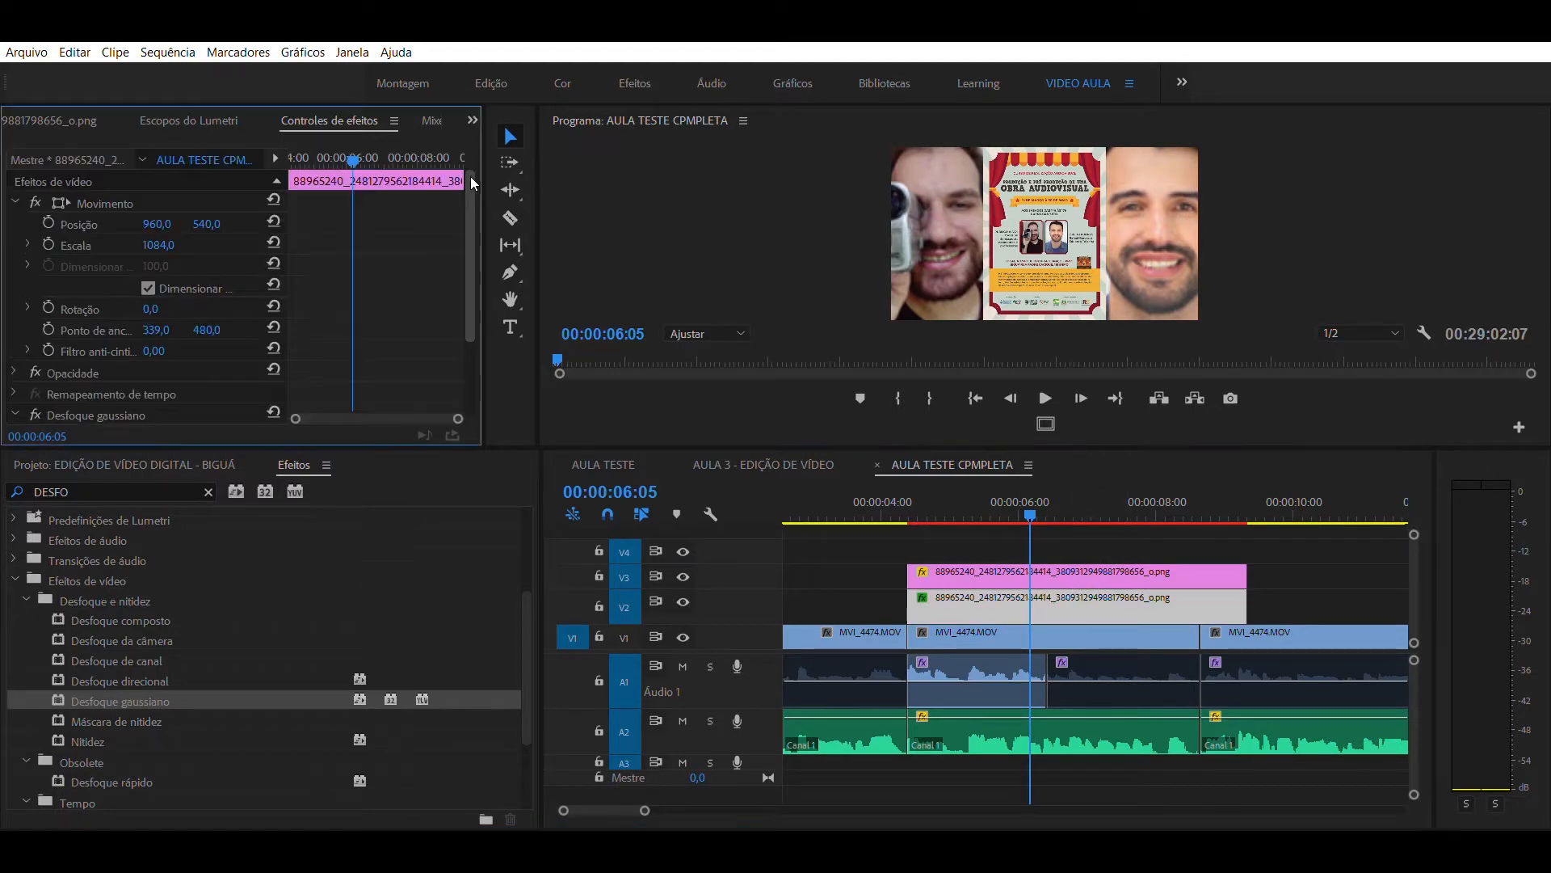
- Set the Gaussian blur level of the V2 poster to 19,5
drag(471, 176, 453, 259)
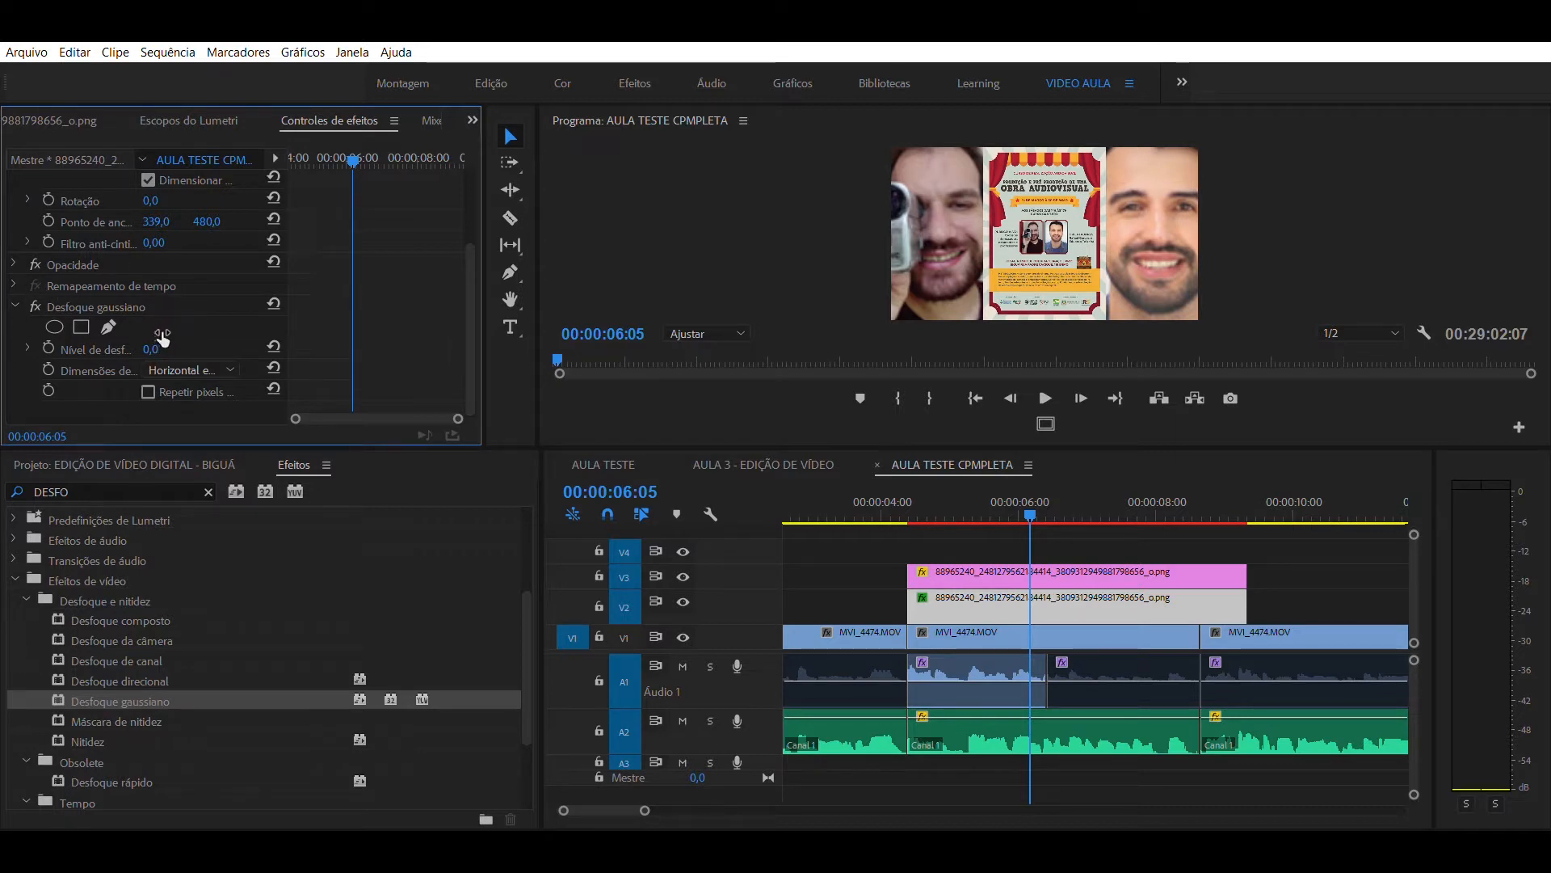
click(27, 349)
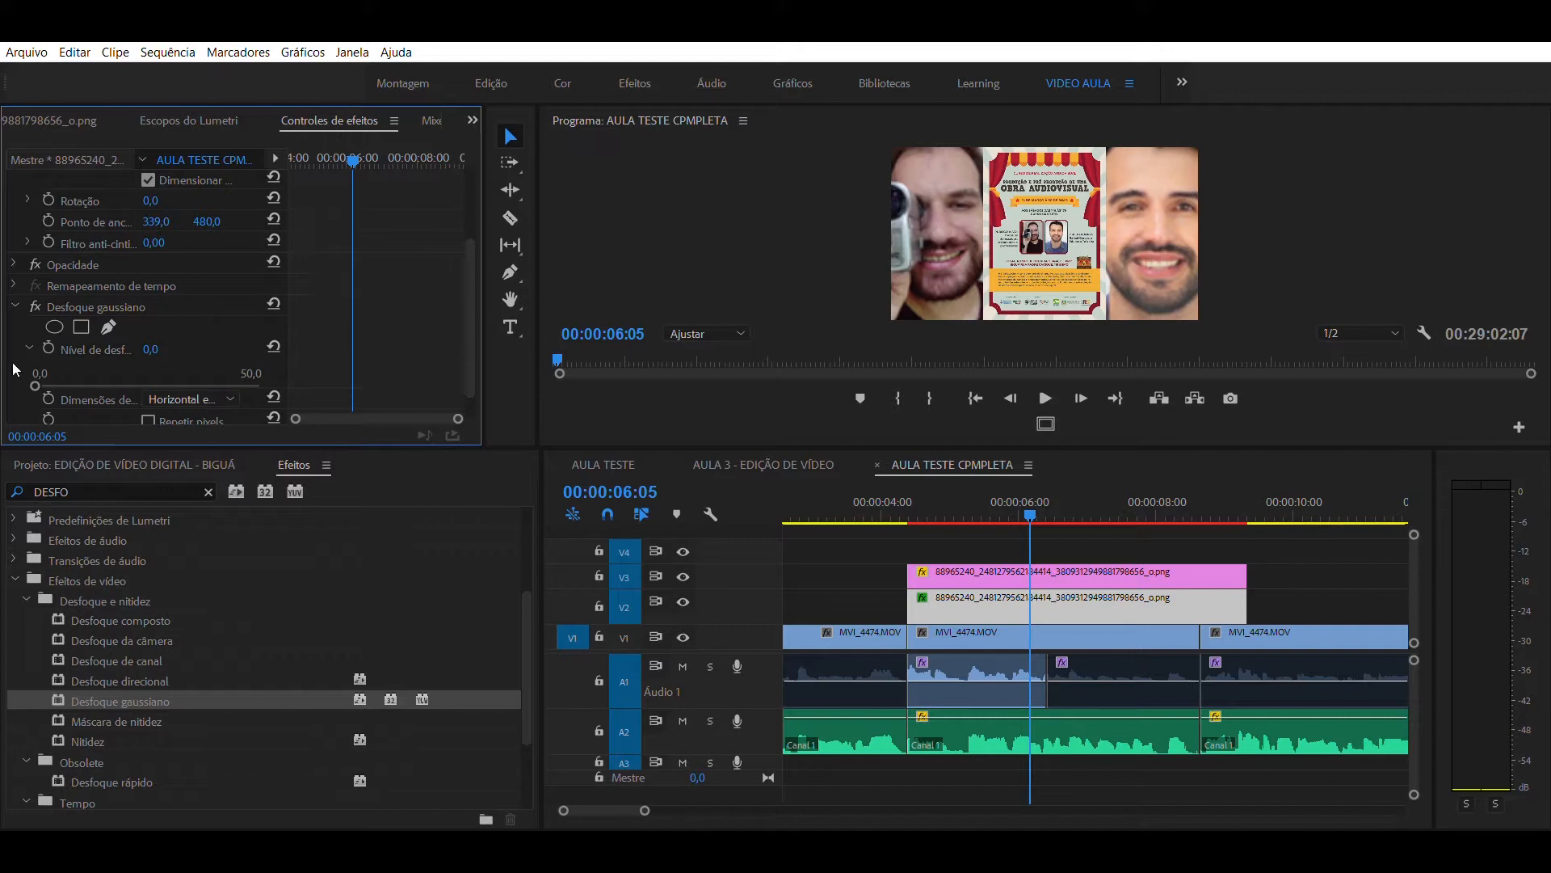
drag(35, 363, 103, 372)
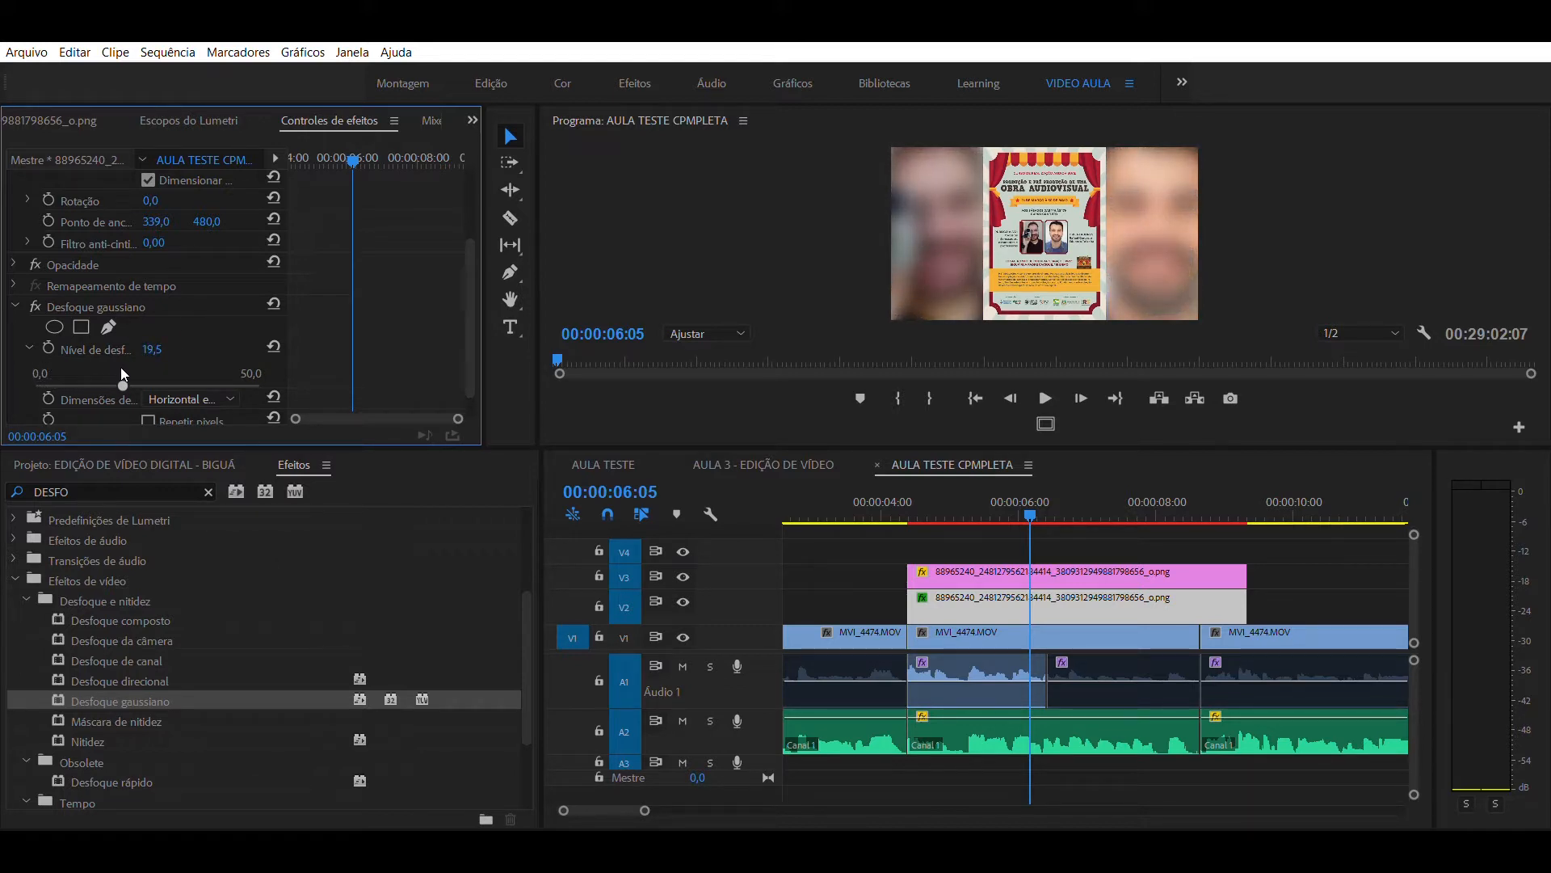
- Play the sequence from about 00:00:03:21 to check the sharp poster over its blurred background
click(866, 543)
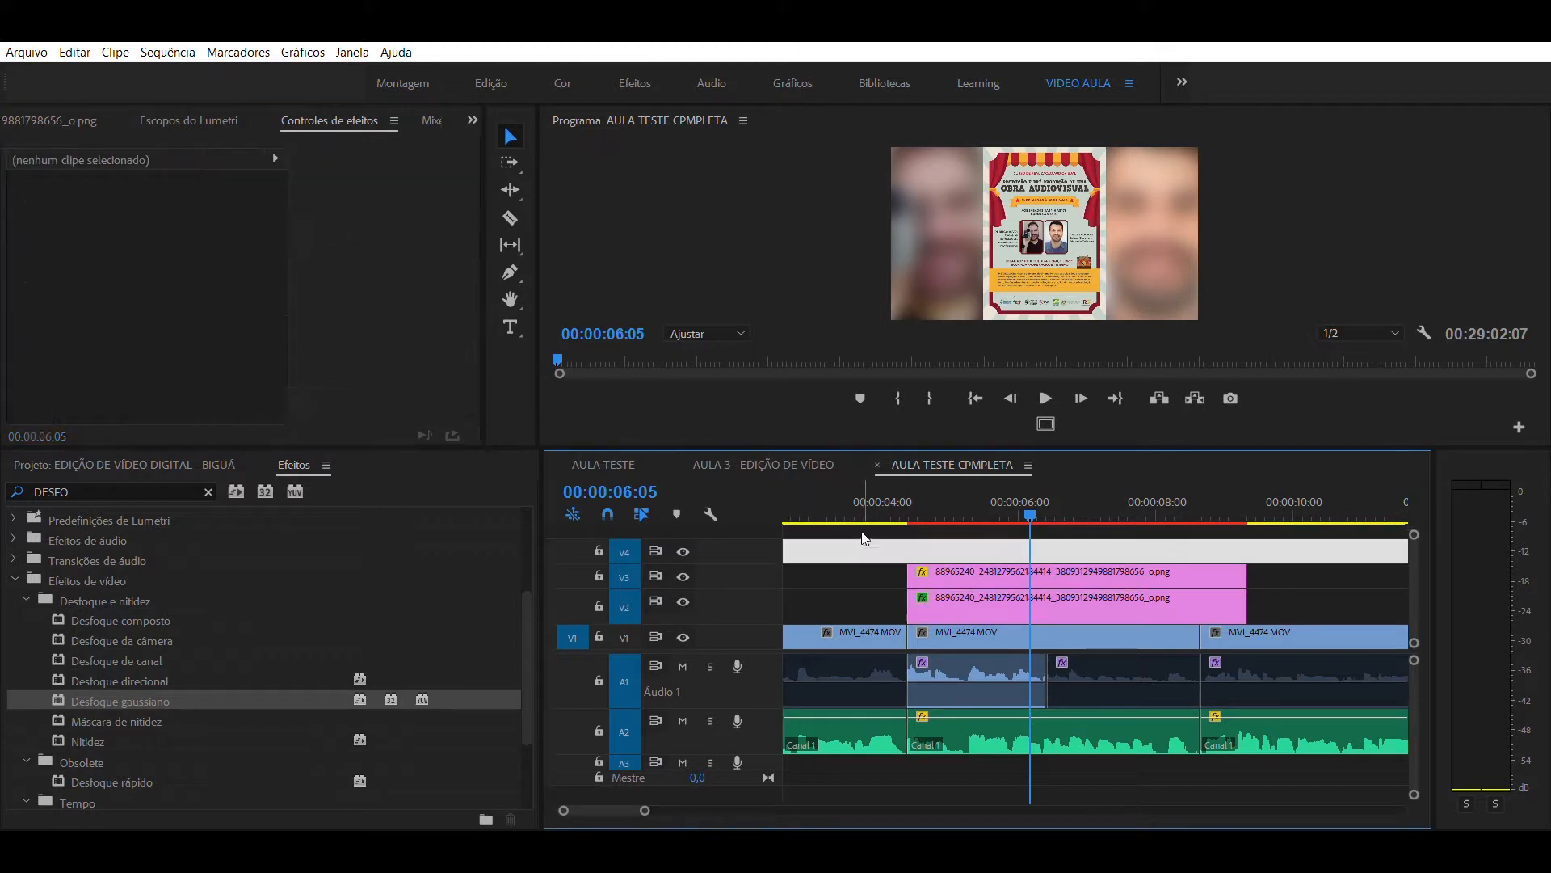
click(864, 493)
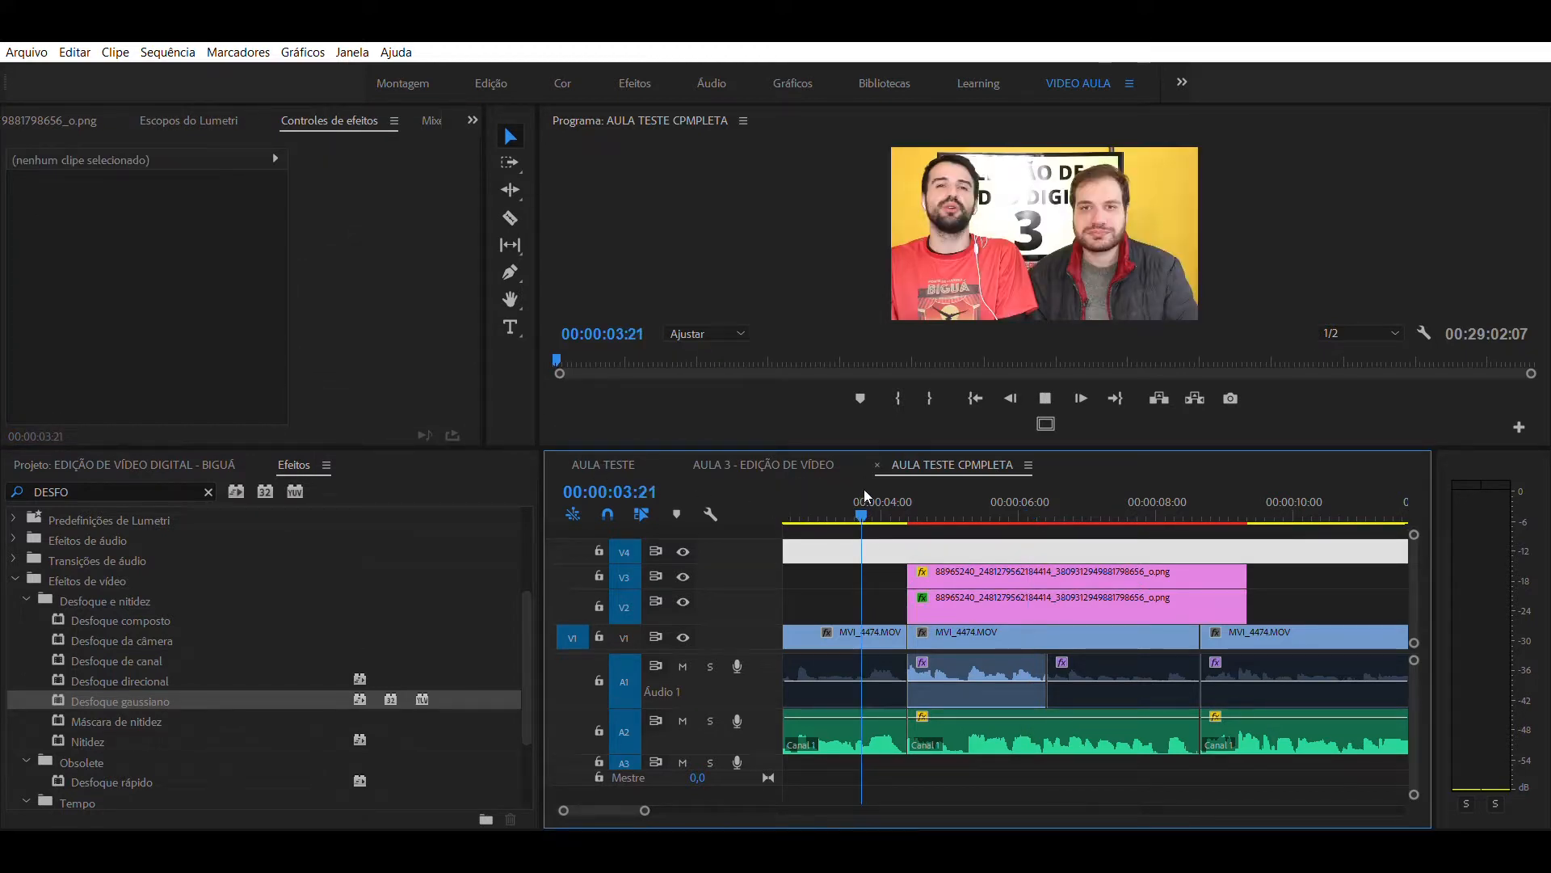
key(space)
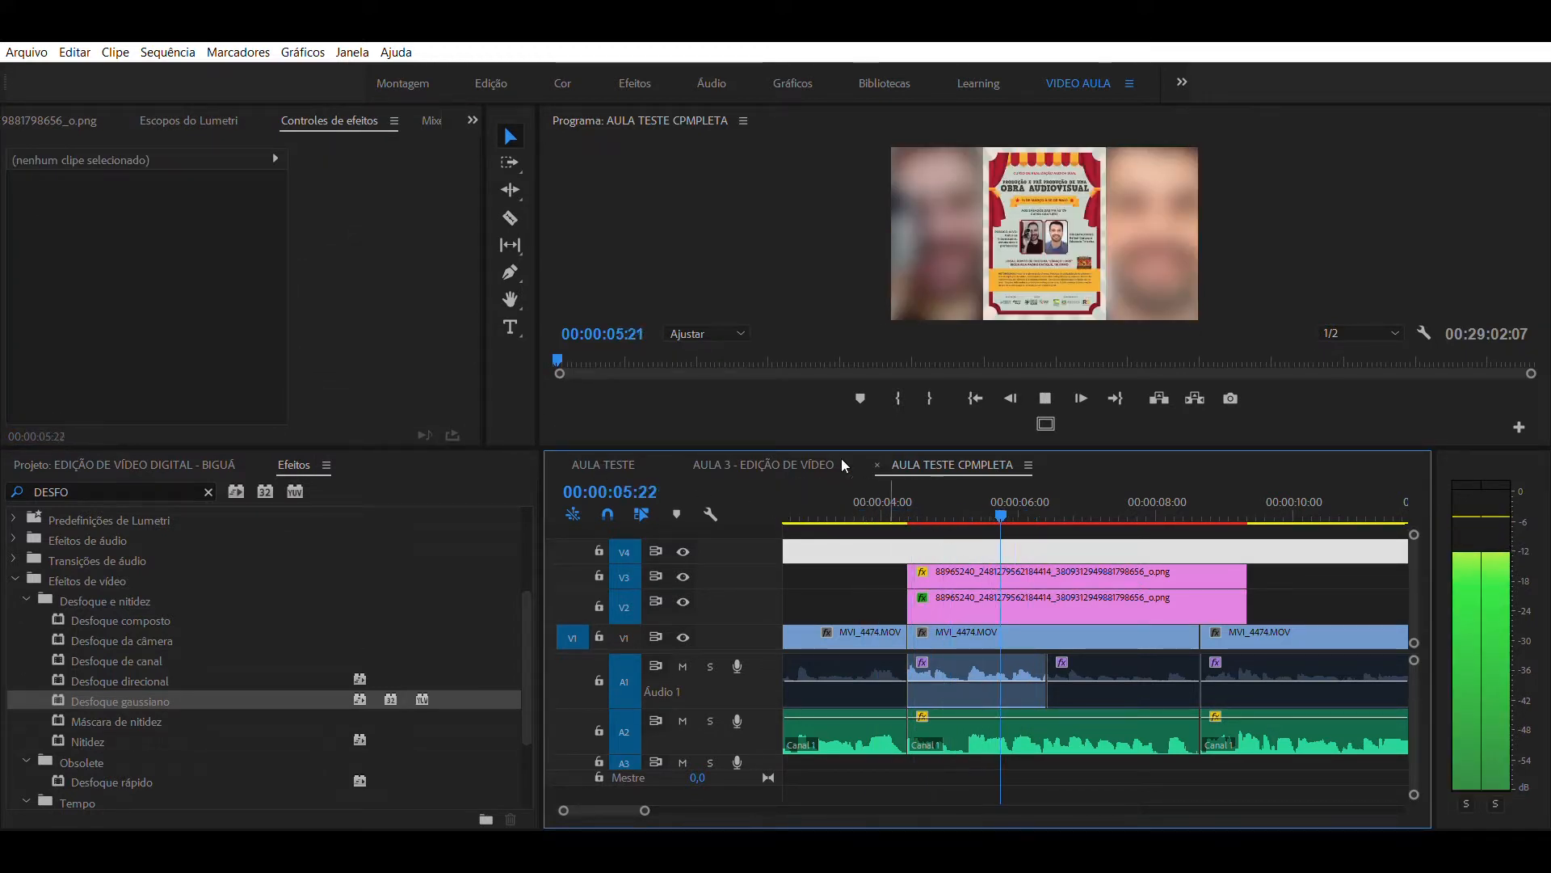
key(space)
click(851, 484)
key(space)
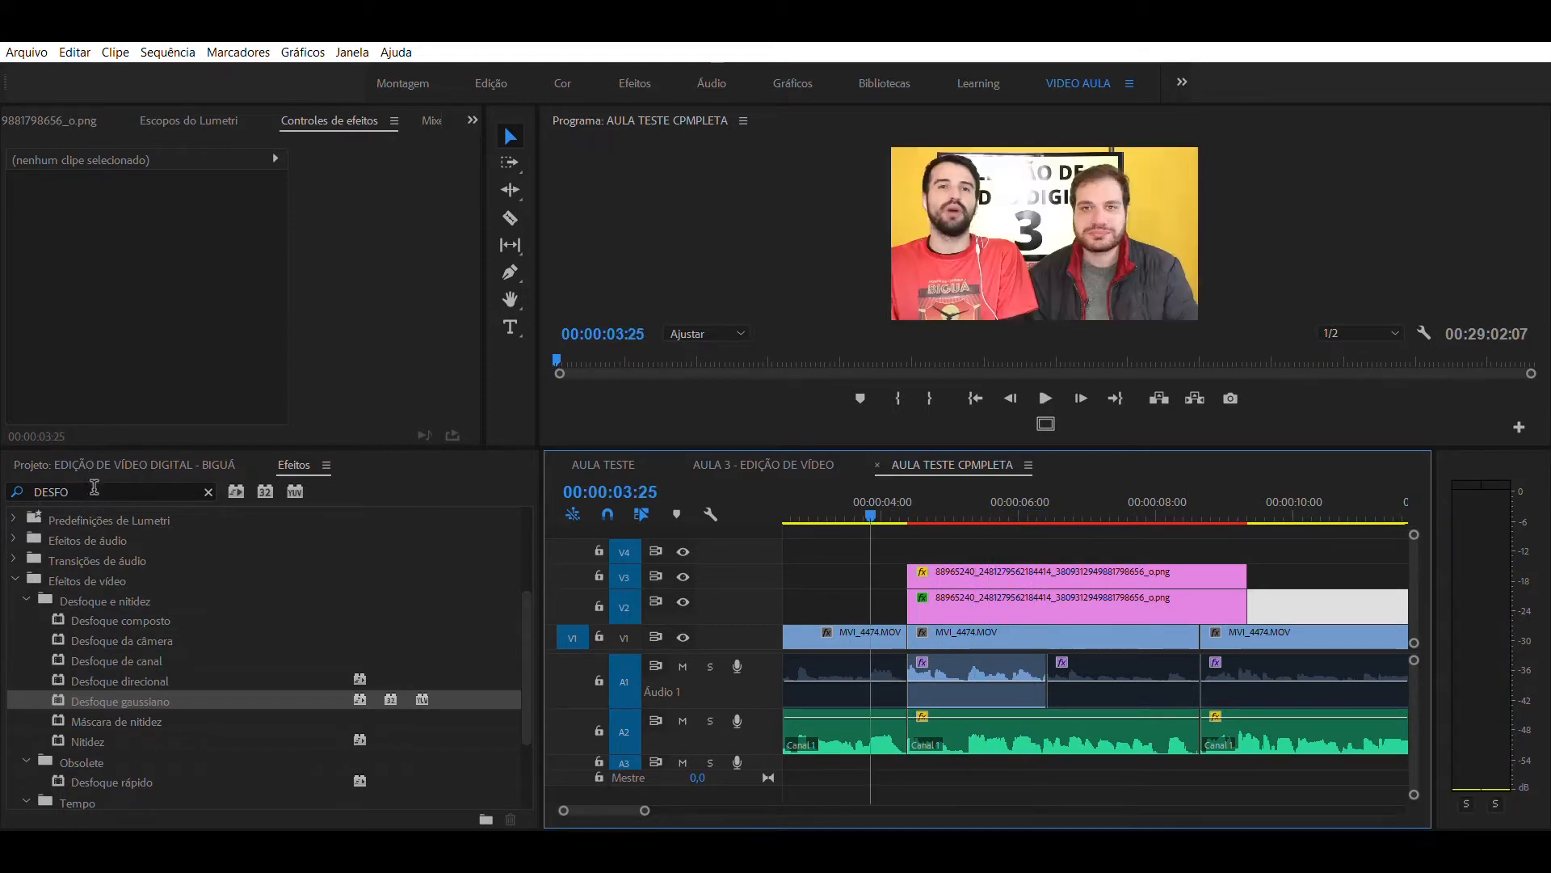
- Find the Deslizar transition by searching for DESL, add it to the start of both poster clips, and play it back
drag(94, 488, 33, 472)
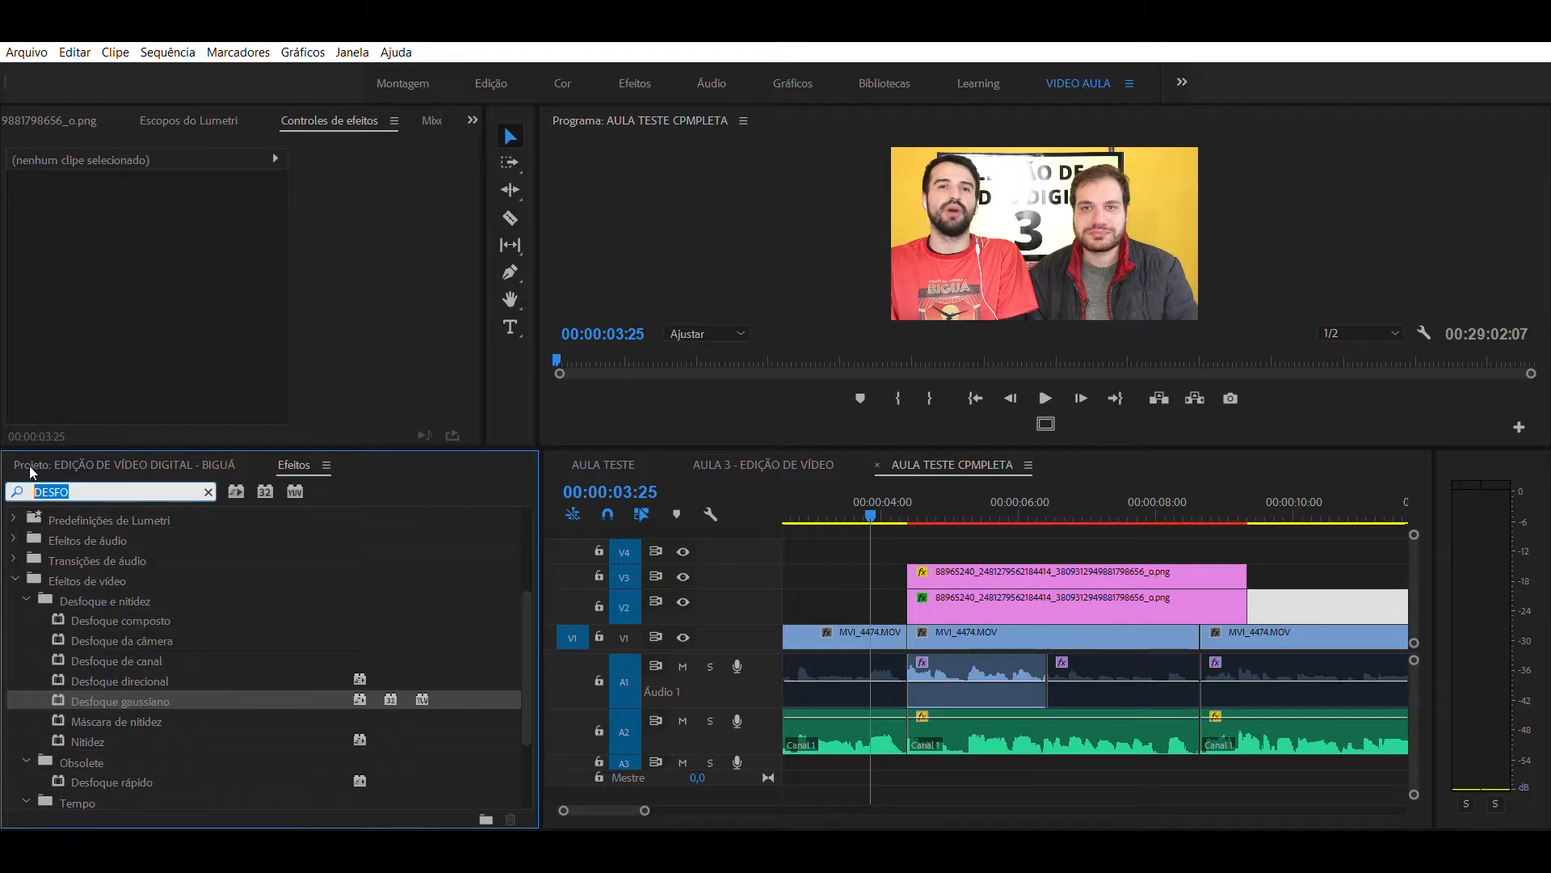
text(DESL)
drag(90, 741, 923, 606)
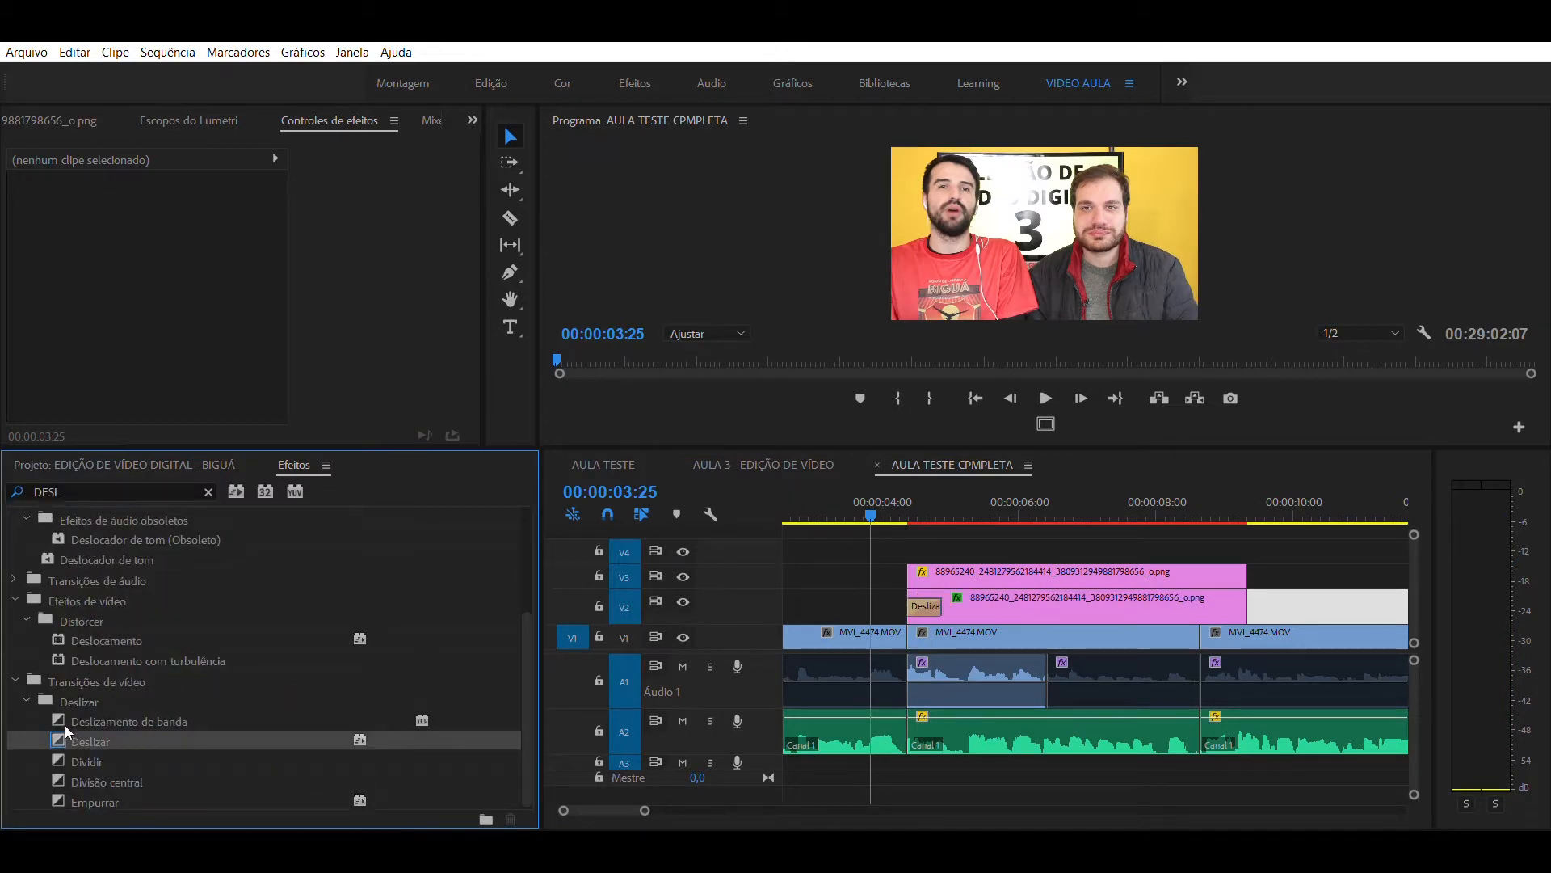
drag(926, 568, 921, 574)
key(space)
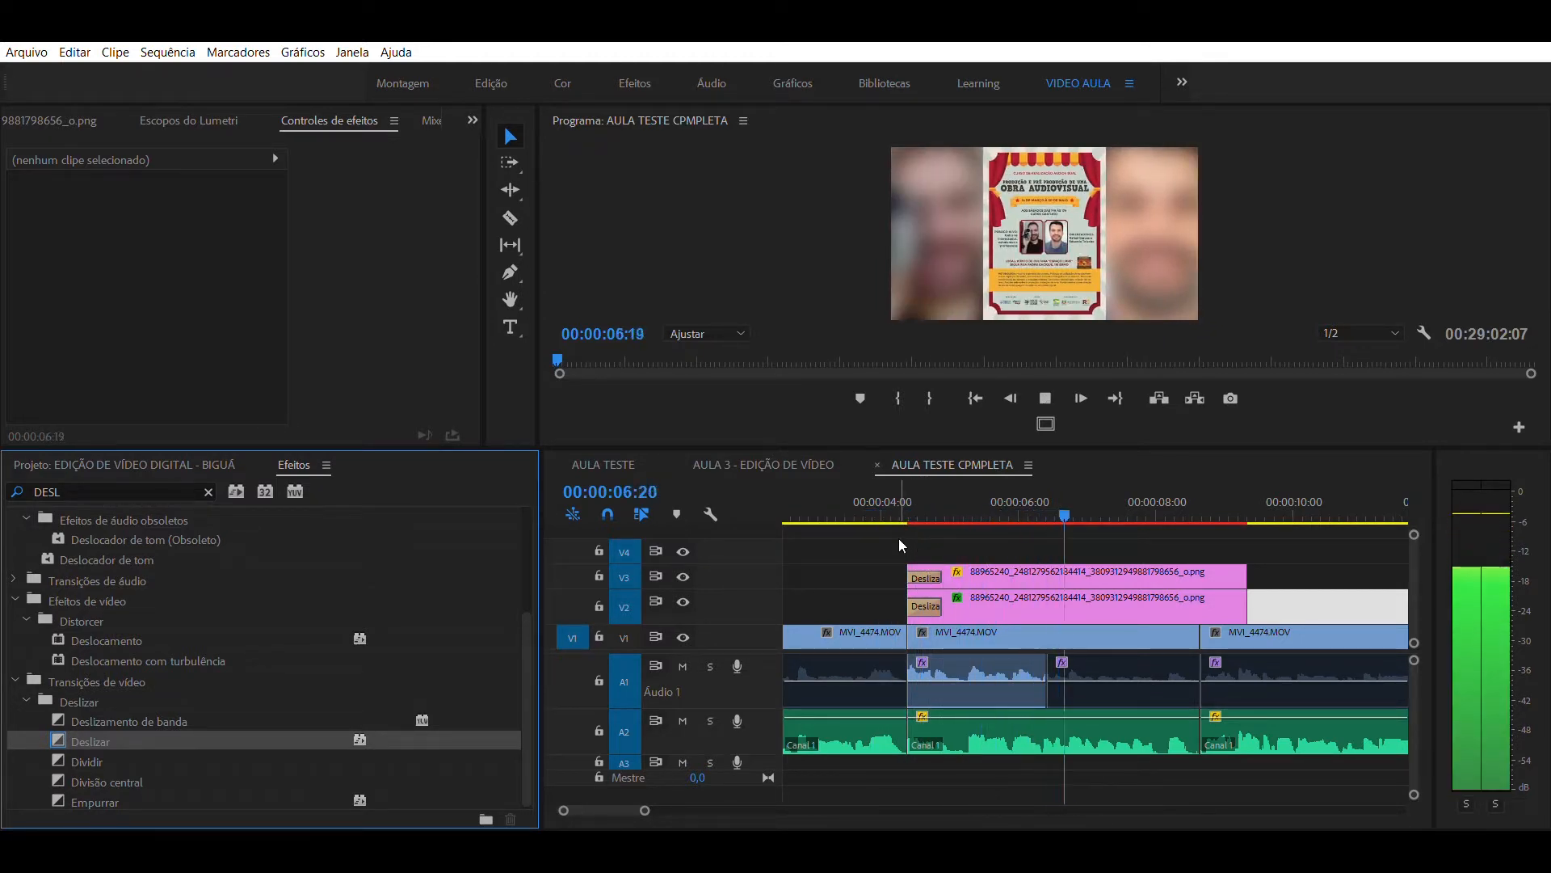
key(space)
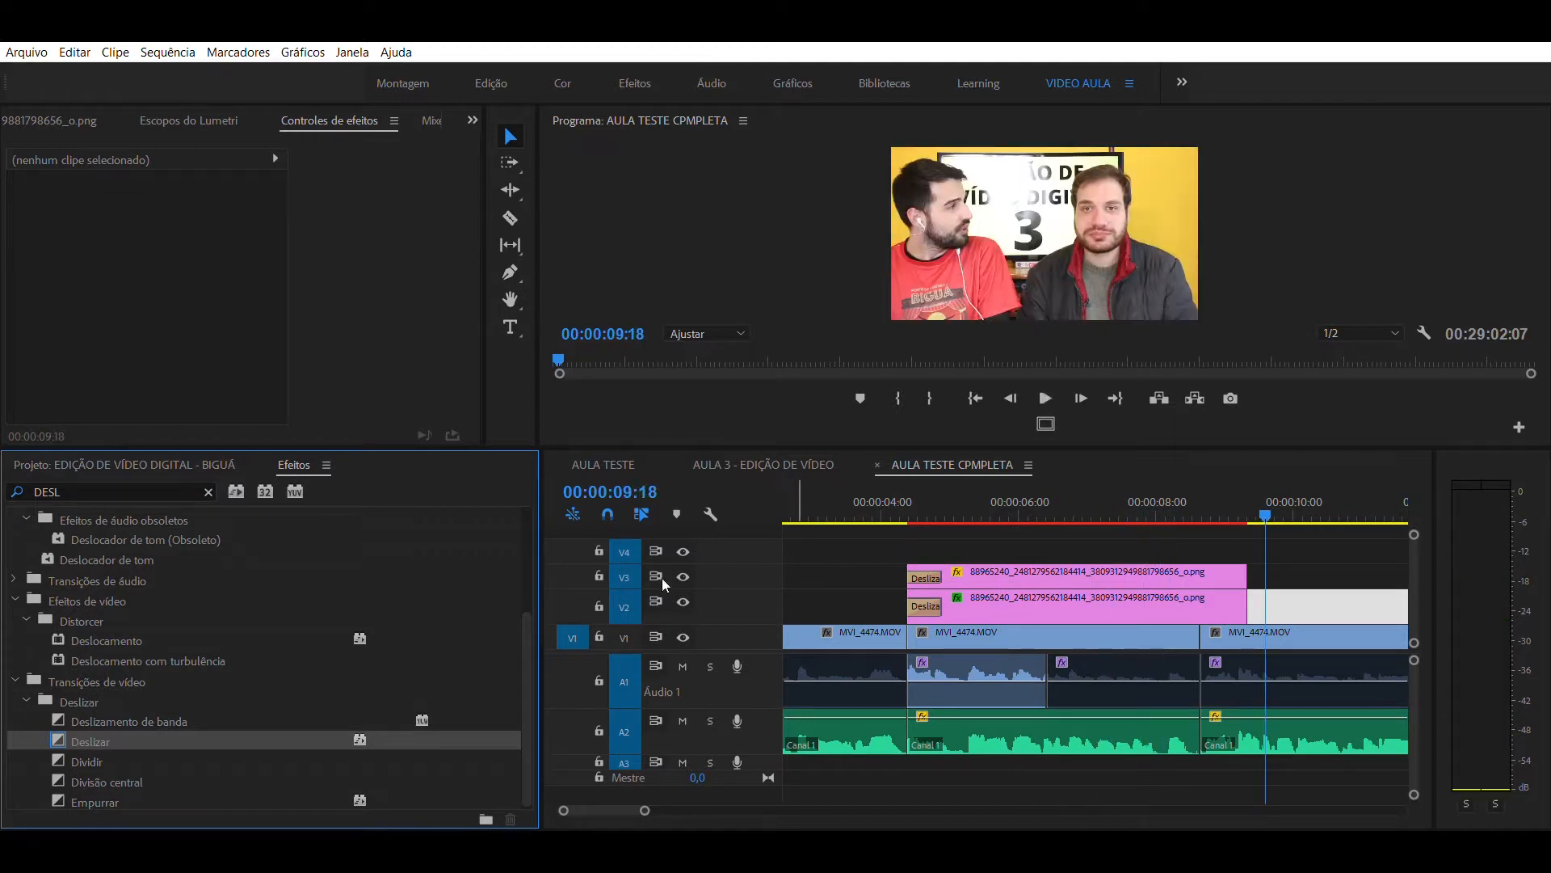
- Add the Deslizar transition to the end of the V3 and V2 poster clips and play the exit
drag(59, 738, 1232, 576)
drag(58, 738, 1244, 602)
click(1169, 489)
key(space)
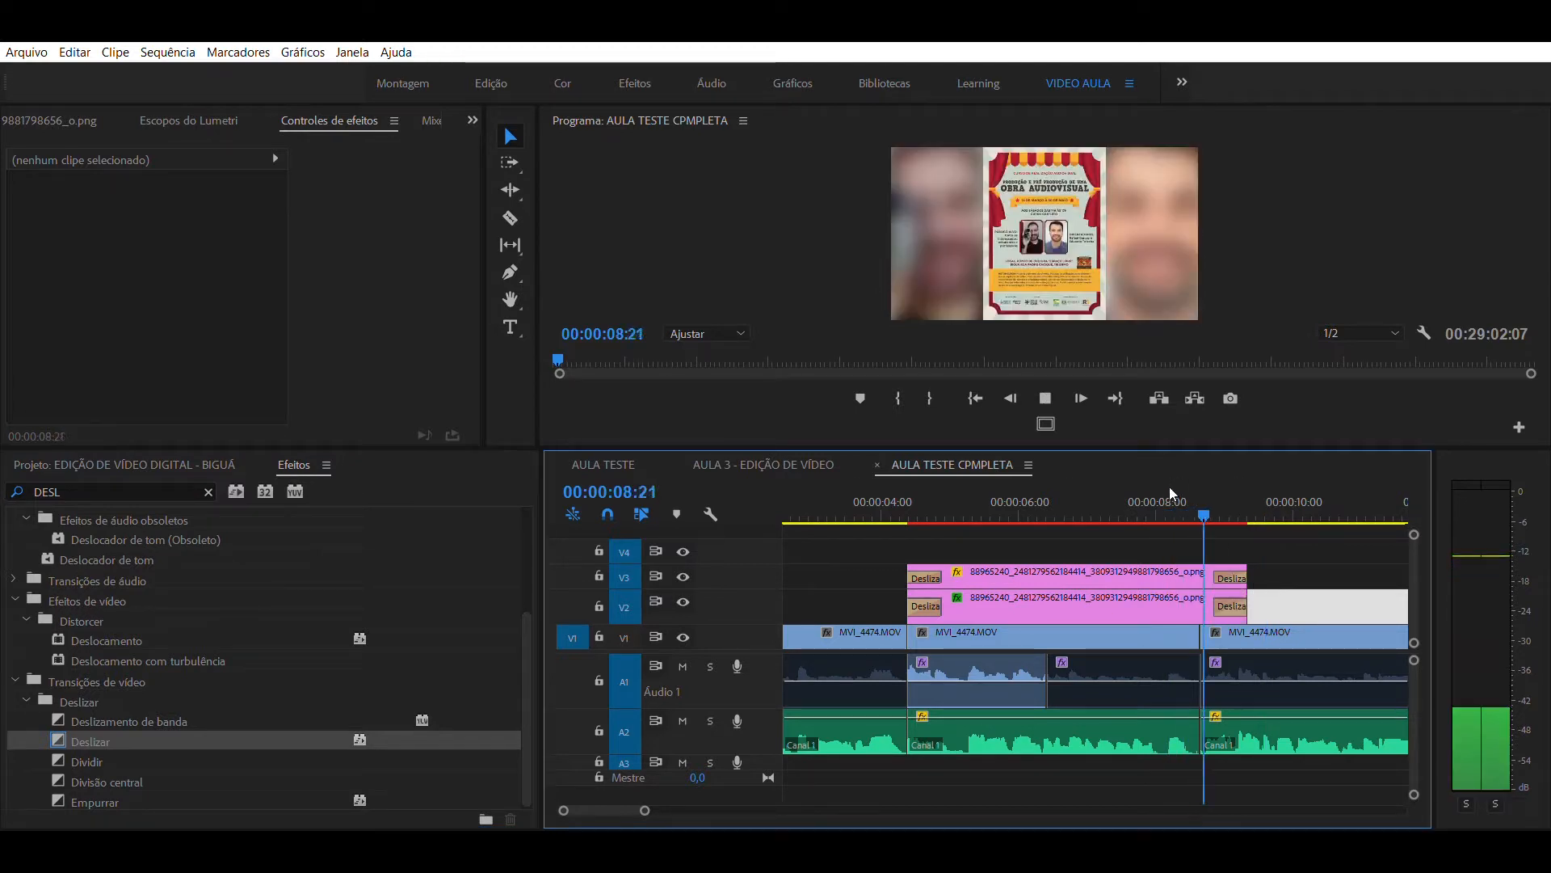
key(space)
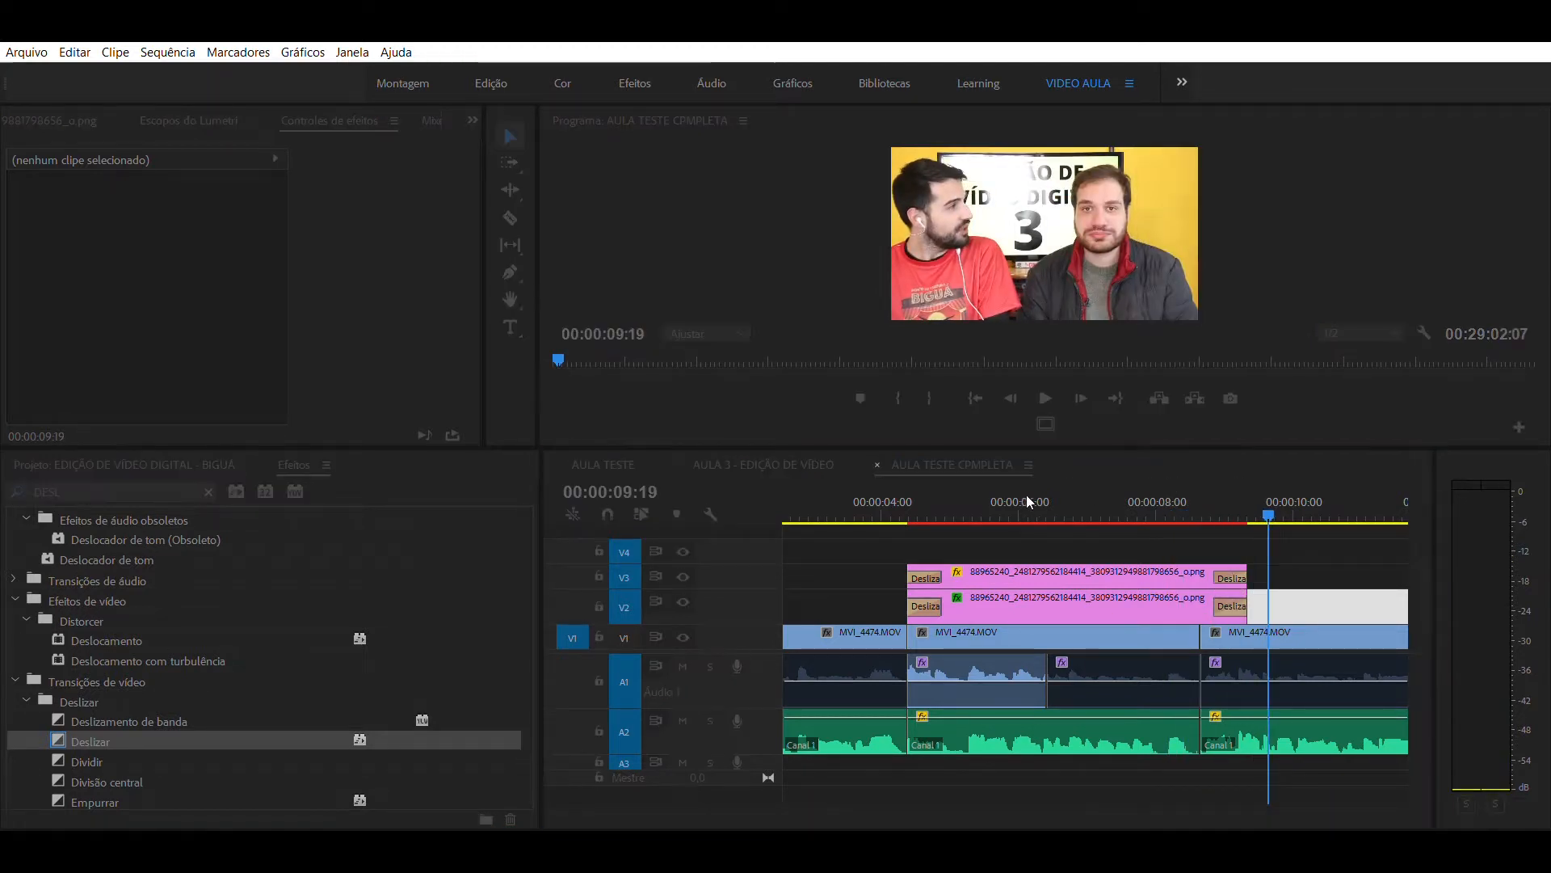
- Examine the layered poster composition at 00:00:05:25 and 00:00:05:00
click(1009, 505)
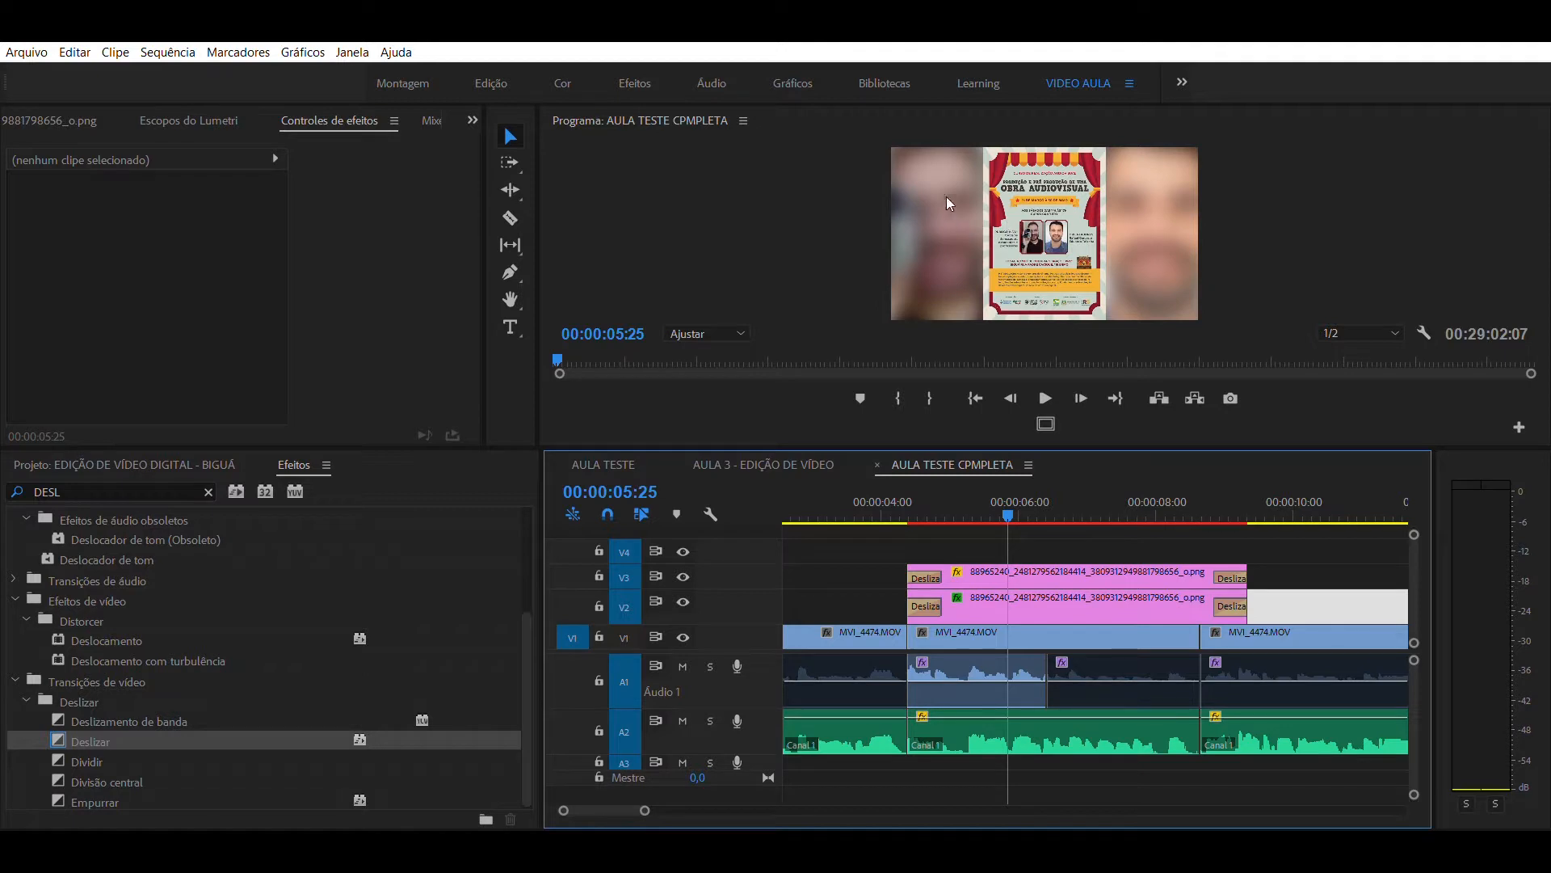
click(952, 491)
click(1006, 544)
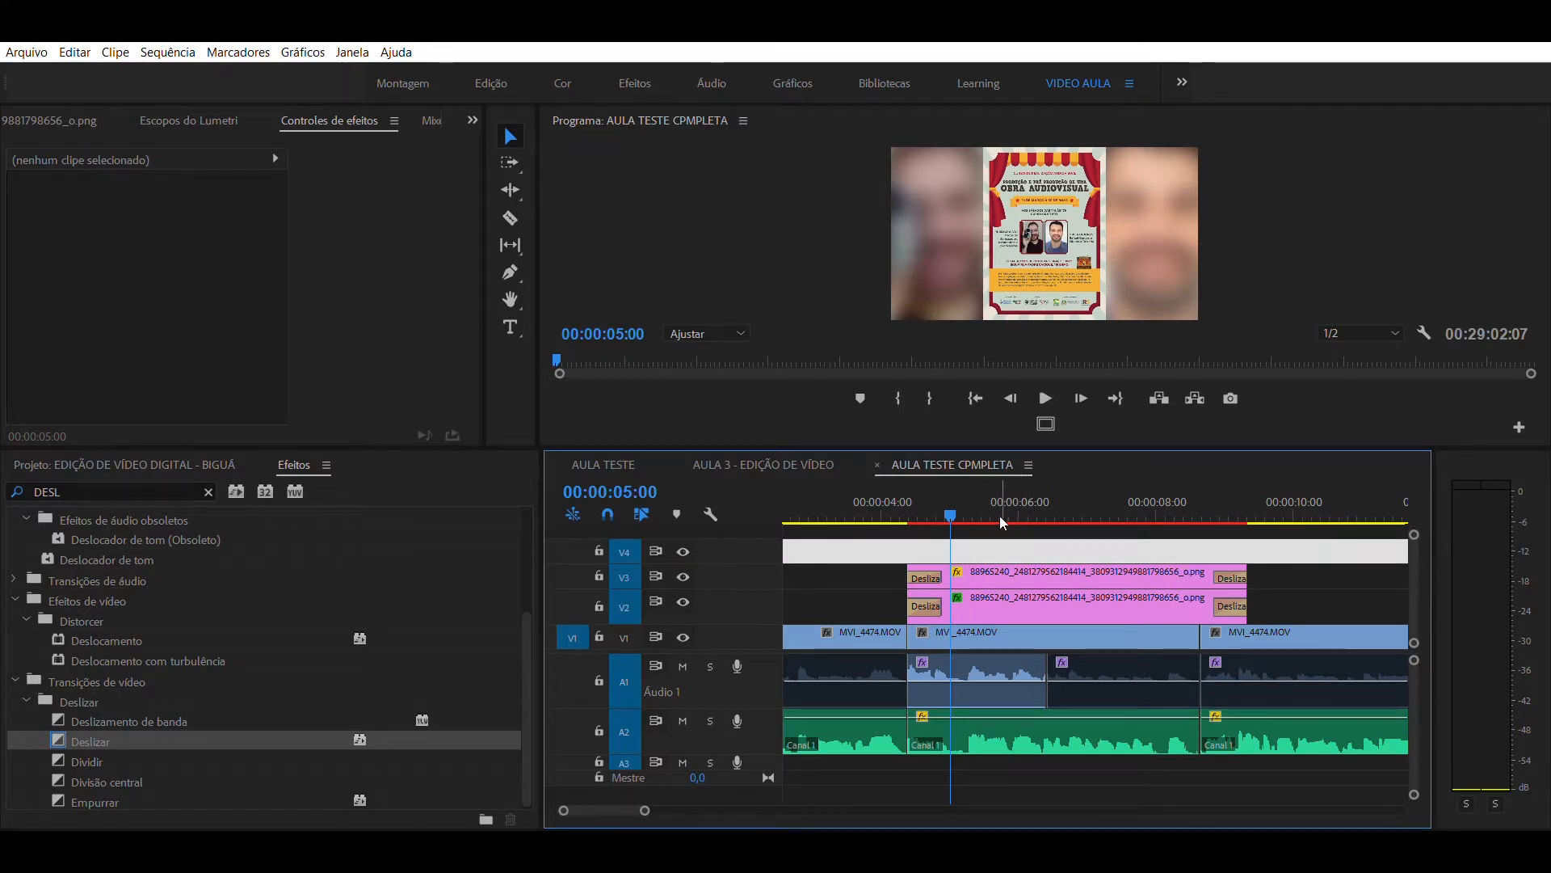
click(1000, 547)
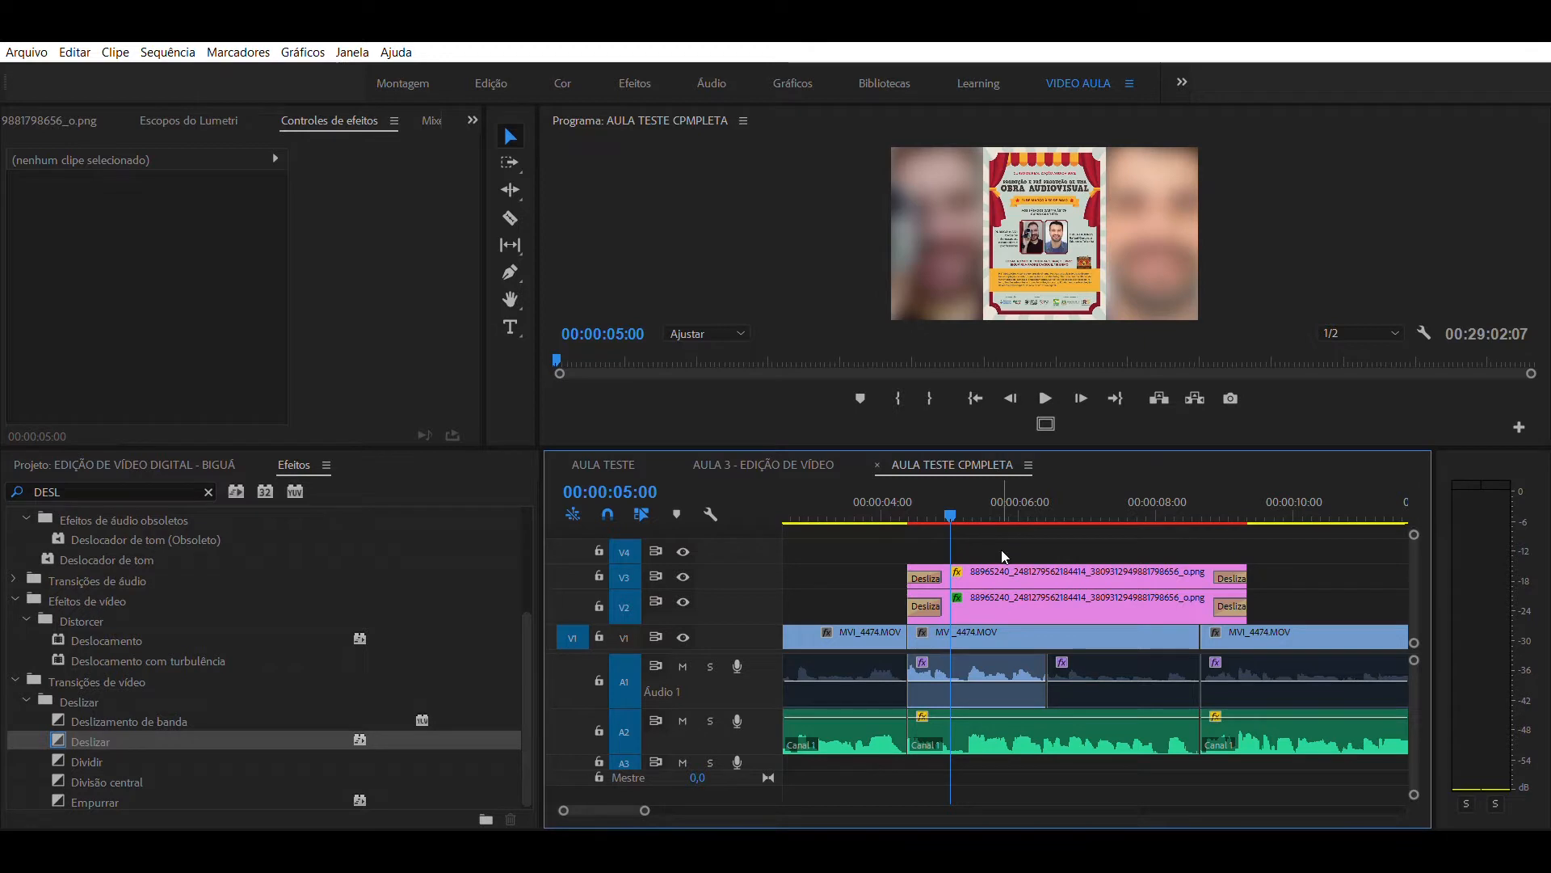
- Start keyframing the position and scale of the V3 poster at the clip's start, 00:00:04:11
key(d)
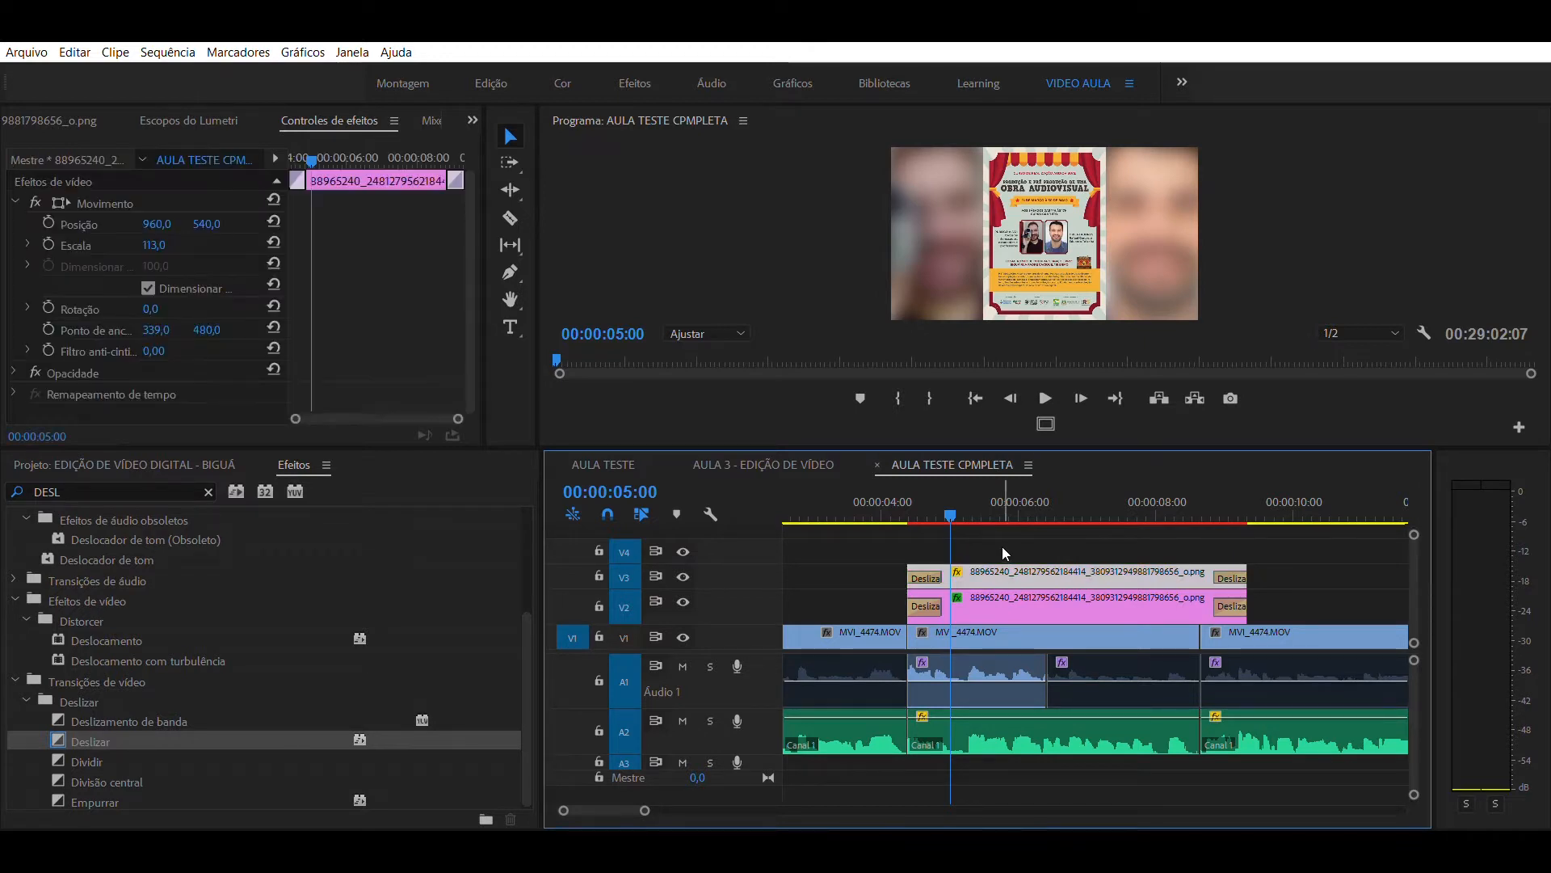
drag(977, 495, 976, 497)
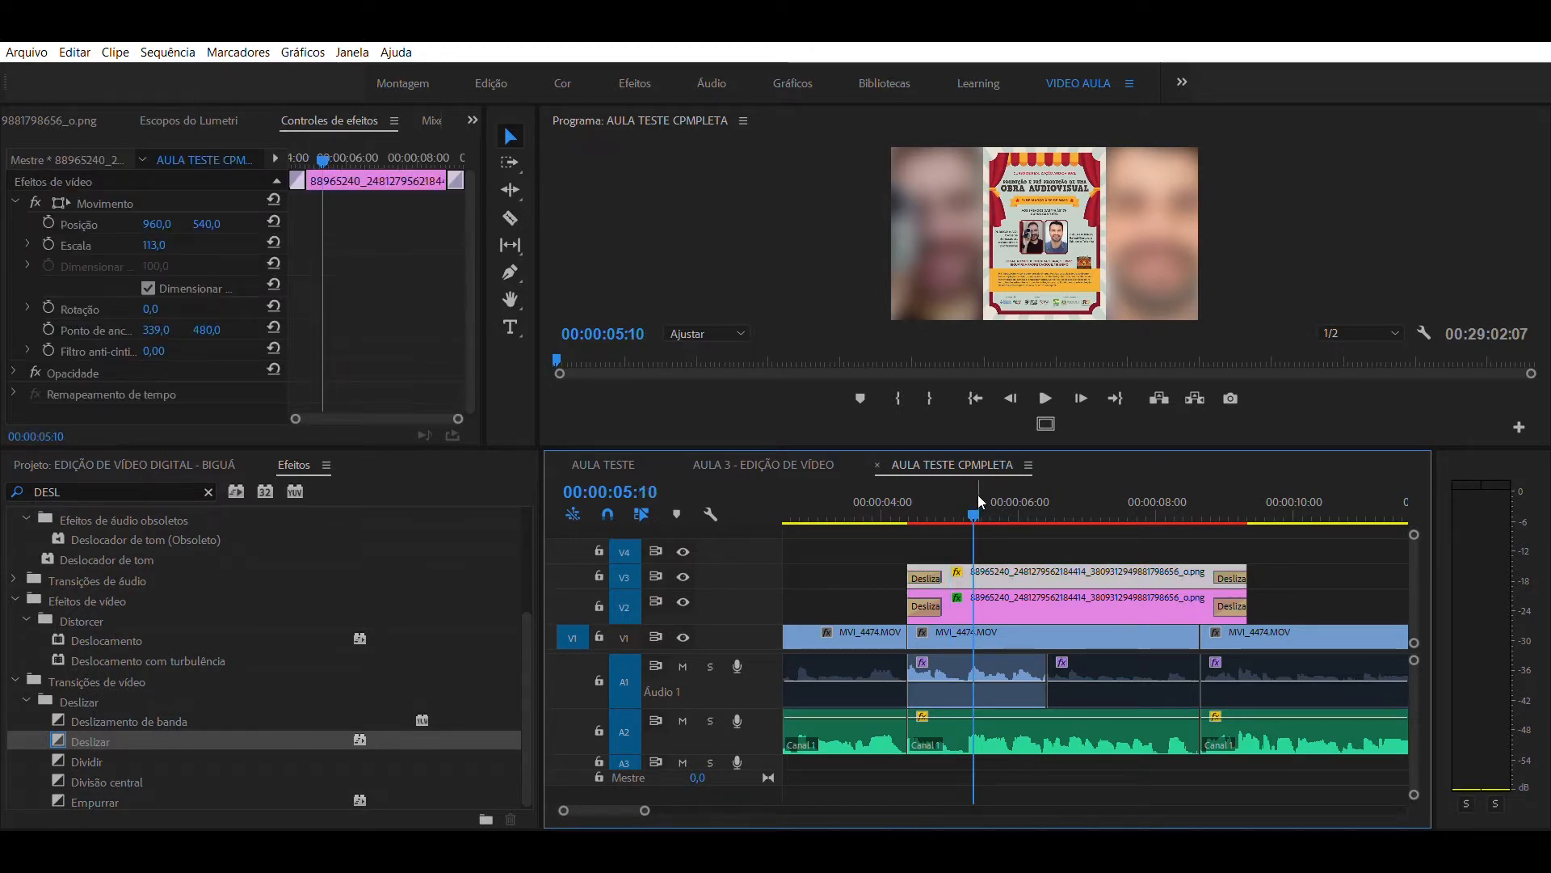
key(Up)
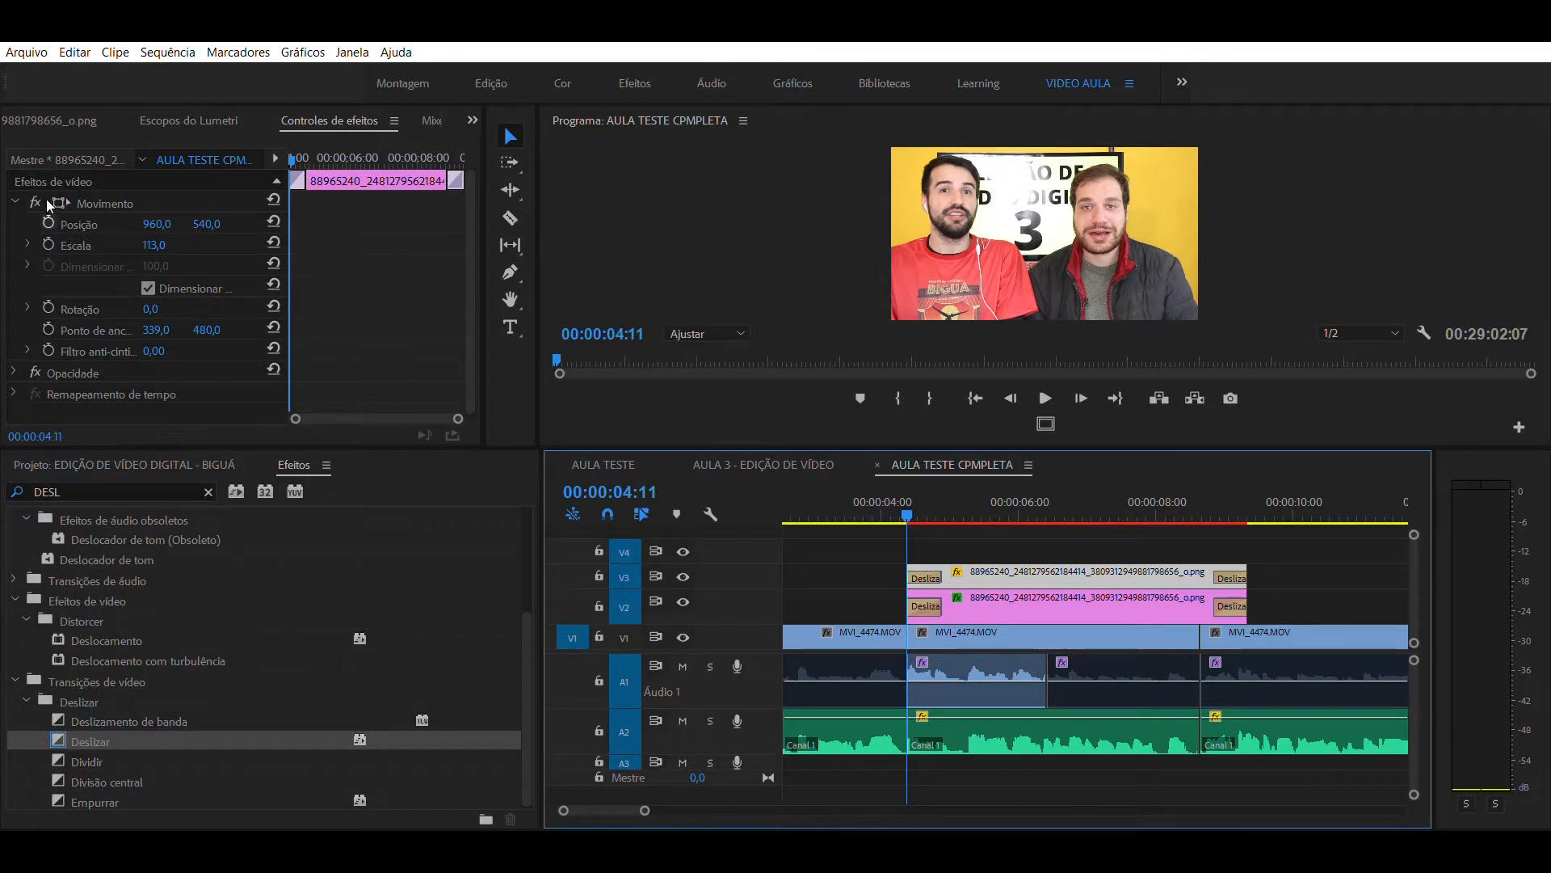
click(48, 219)
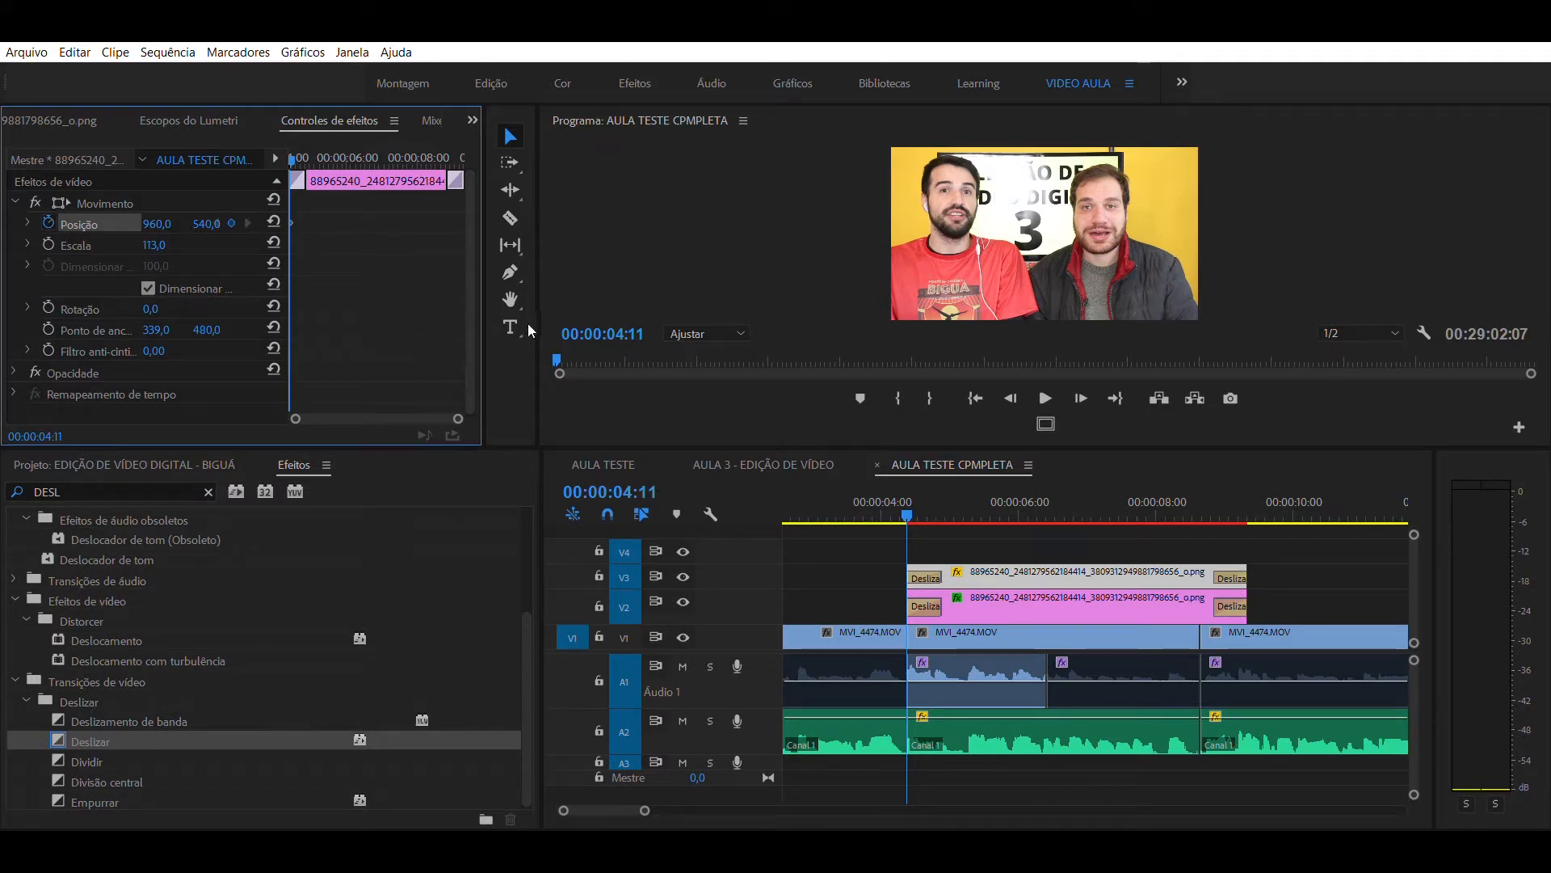
drag(495, 332, 716, 331)
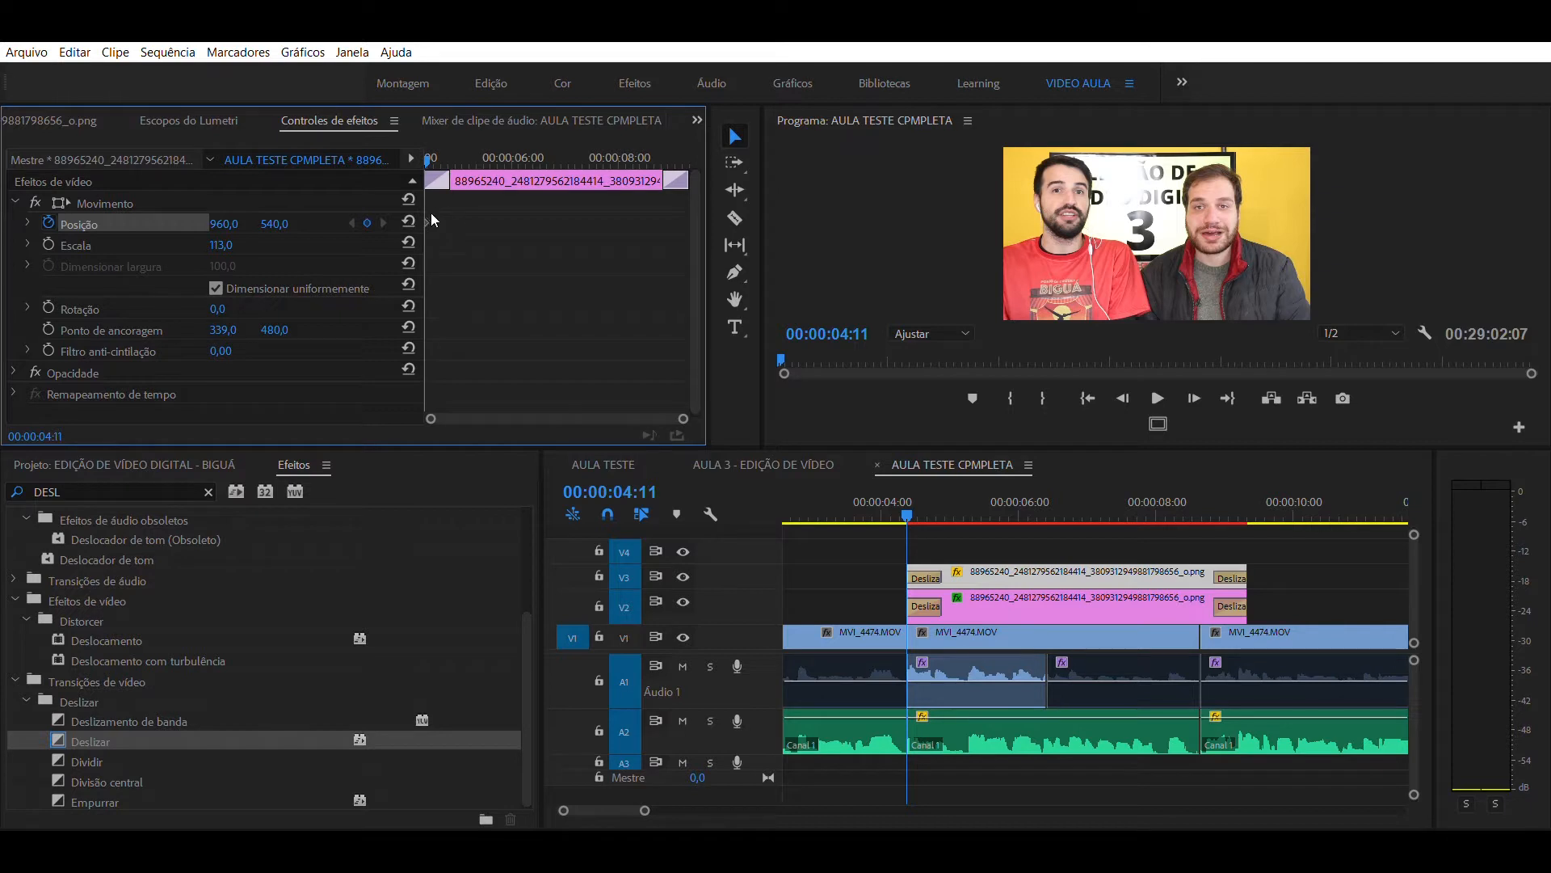
drag(424, 251, 380, 222)
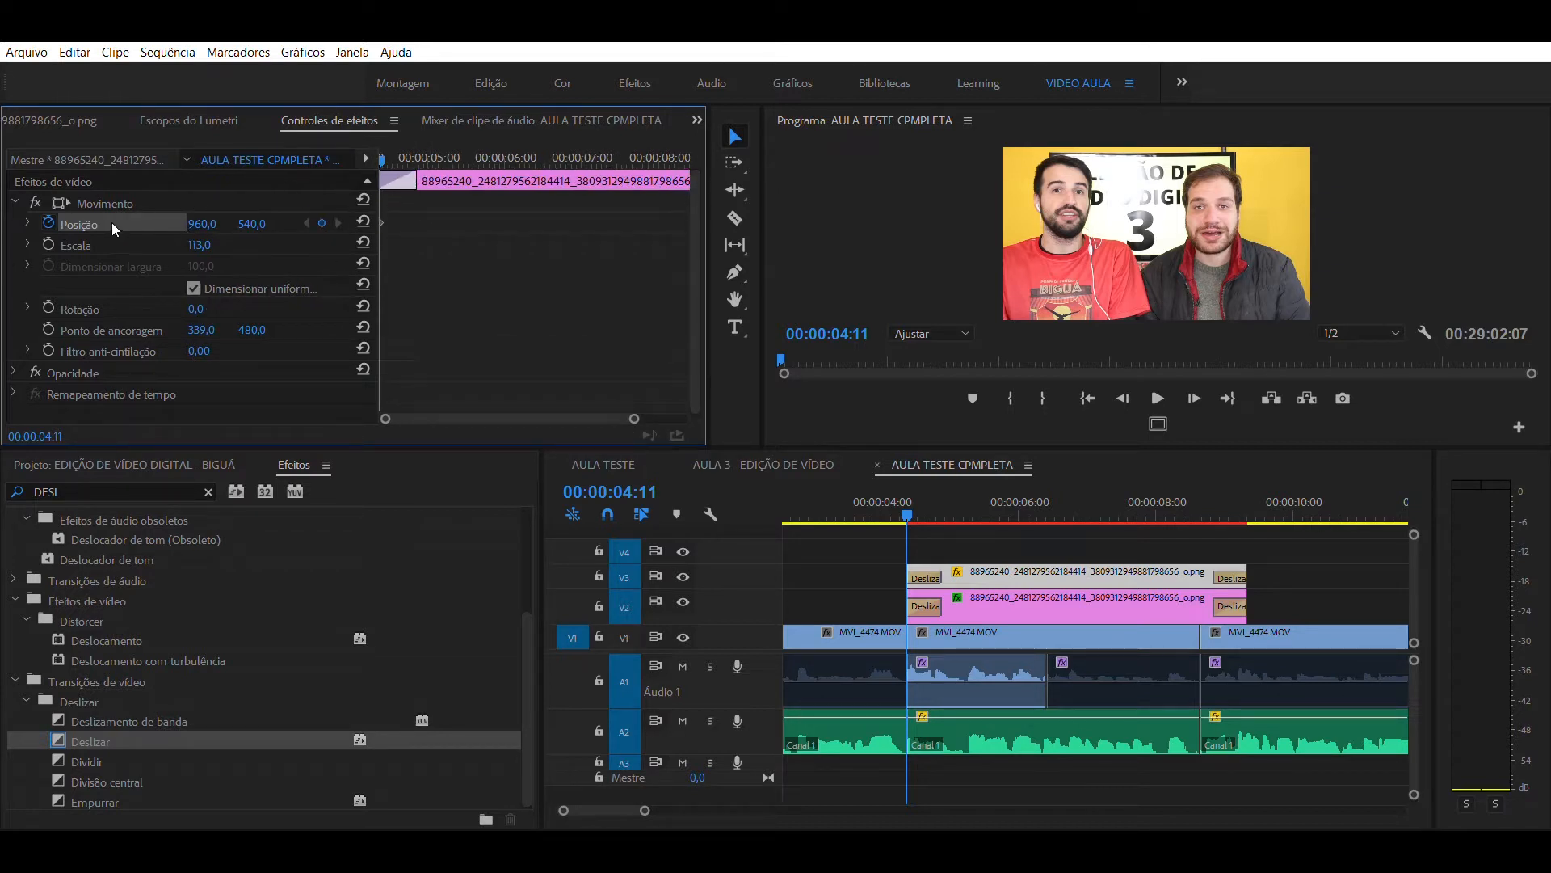
click(48, 244)
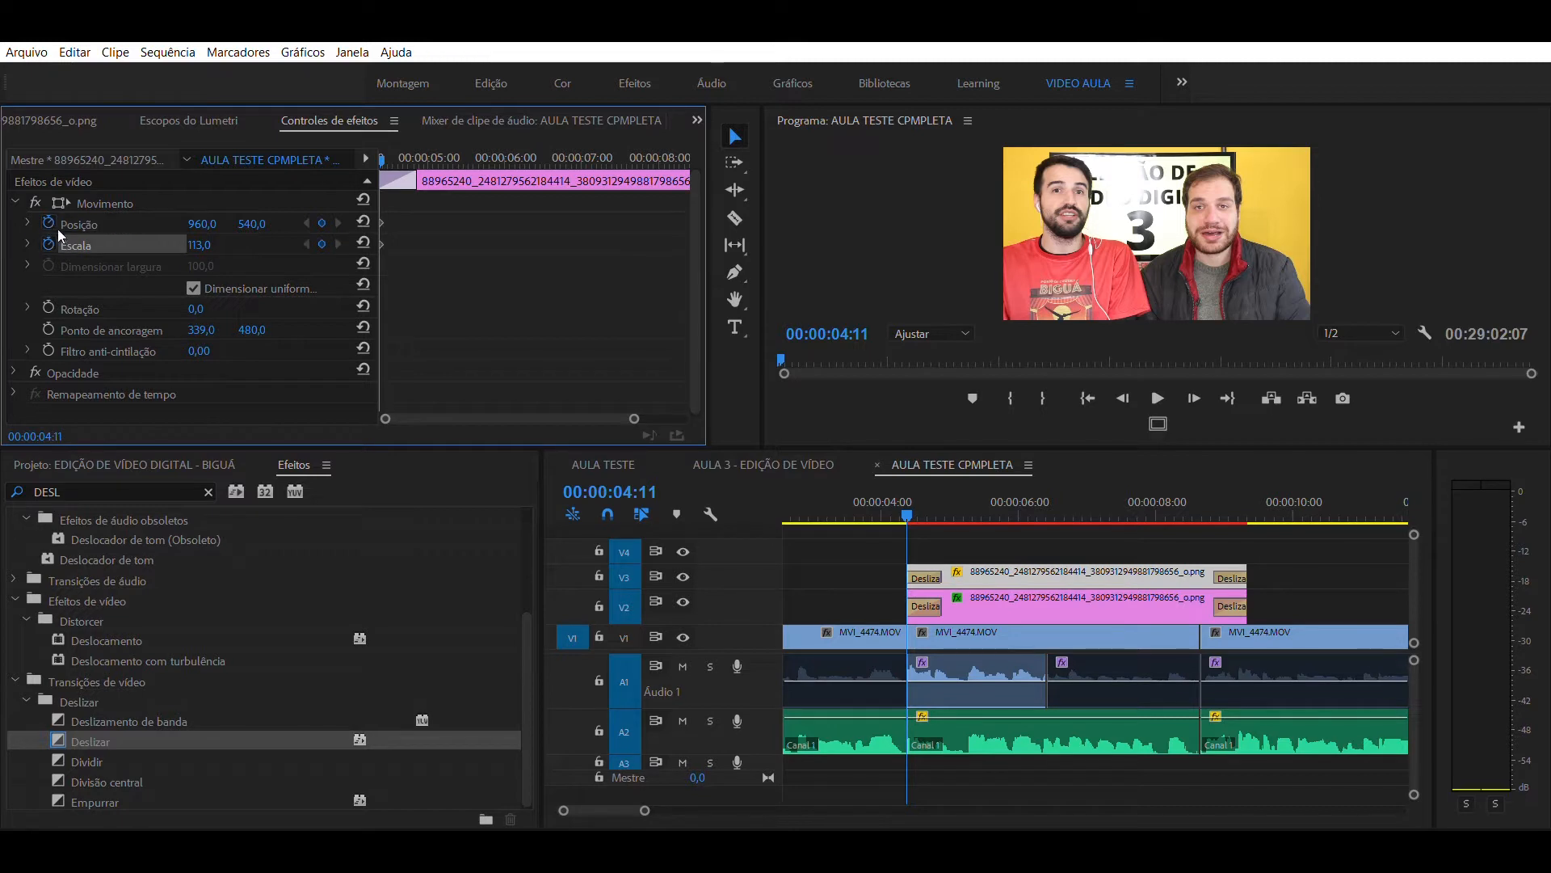
- Add scale and position keyframes to the V3 poster at 00:00:05:00
click(907, 496)
key(space)
key(space)
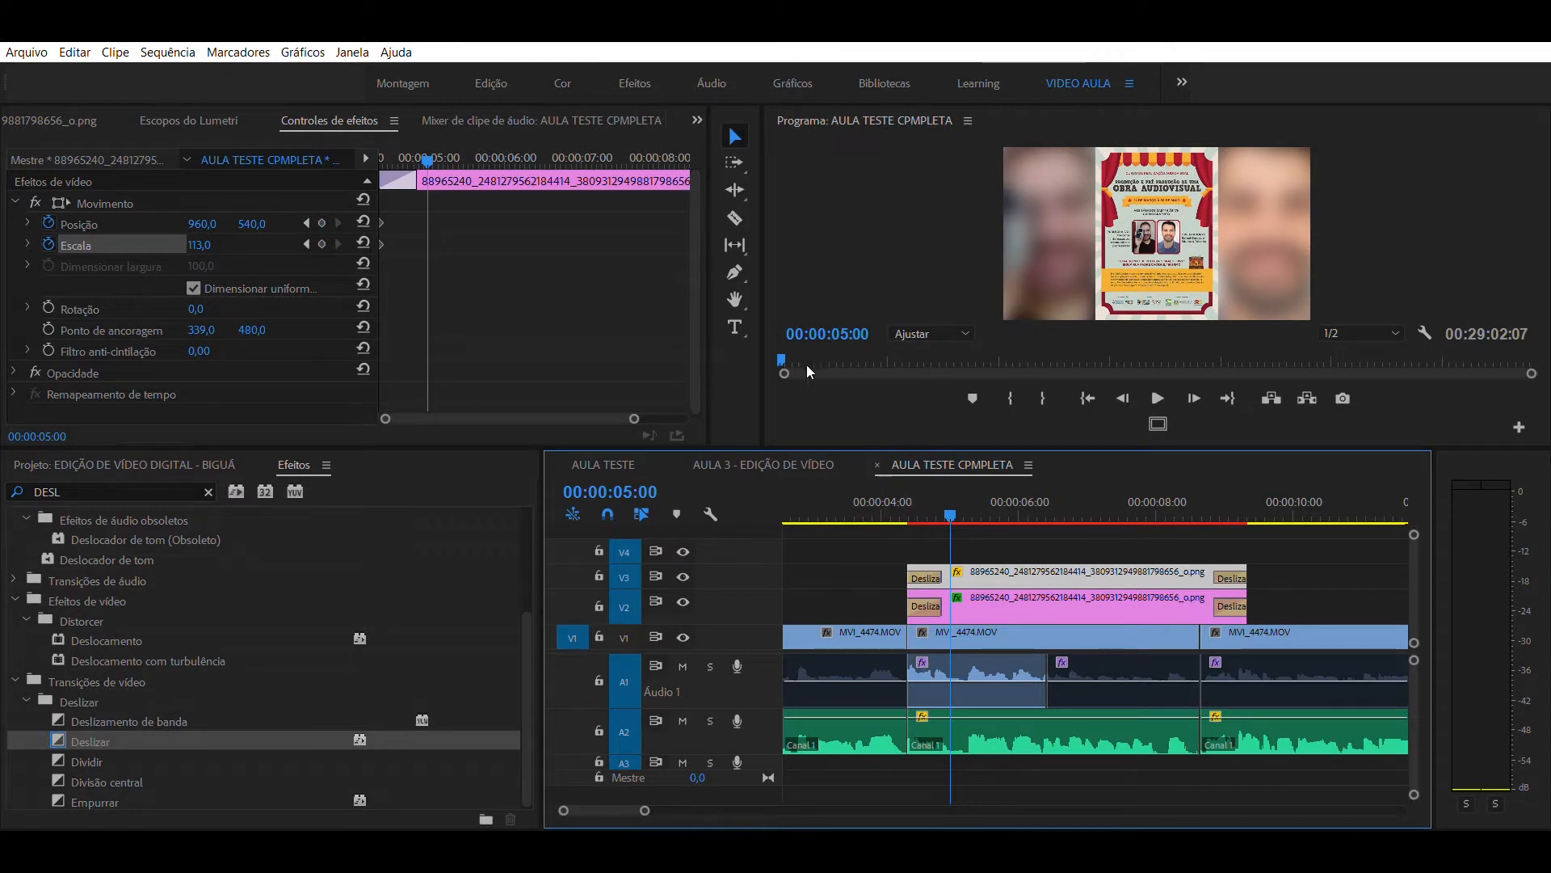
click(321, 244)
click(322, 224)
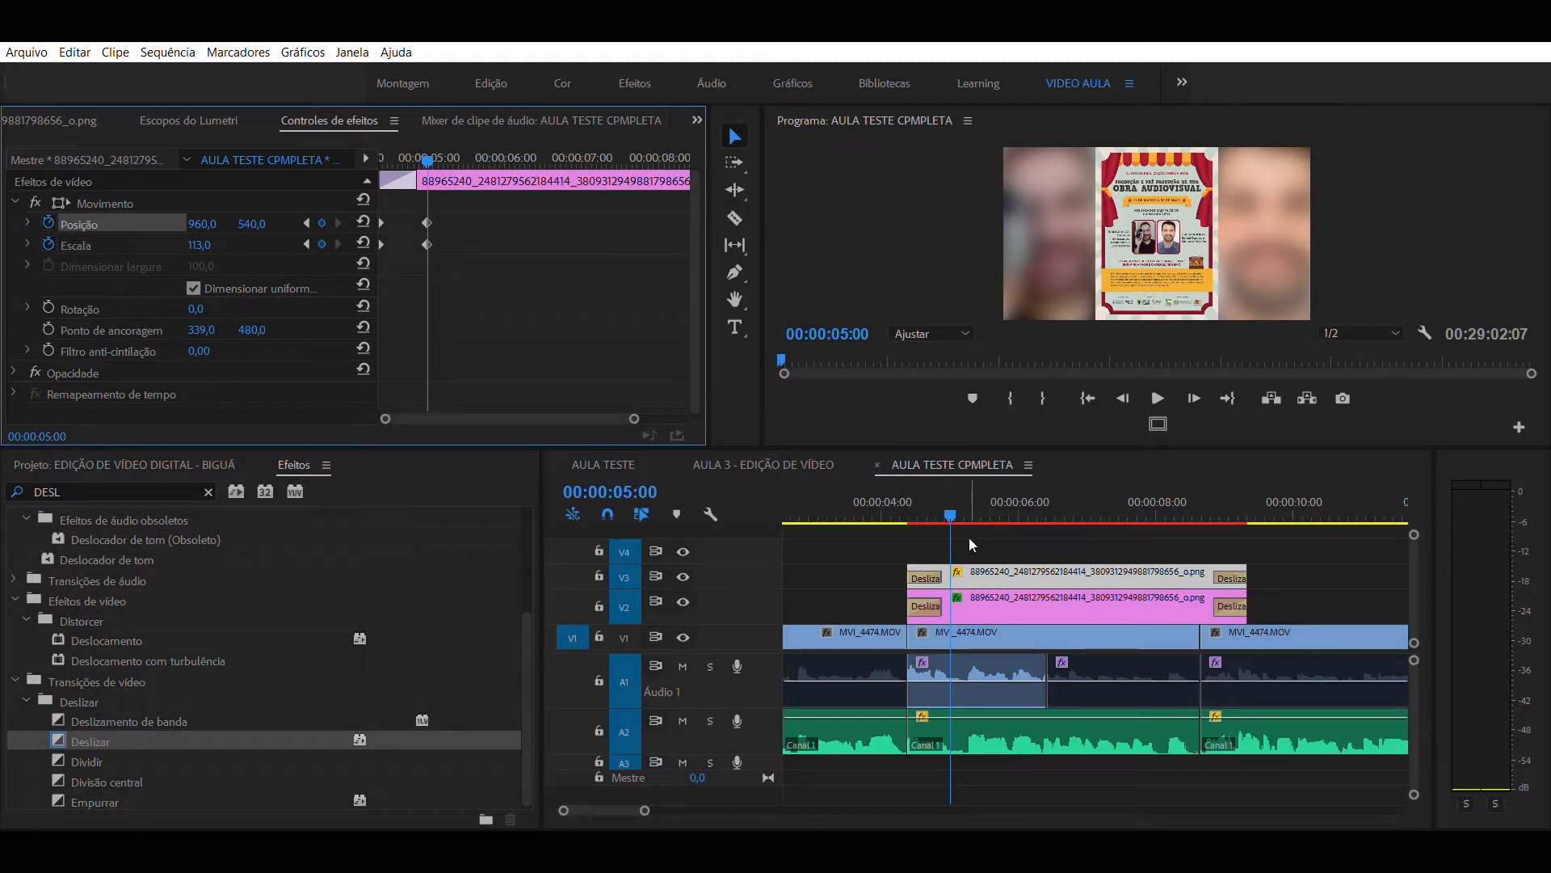
- Add position and scale keyframes to the V3 poster at 00:00:08:25 and set the scale there to 161
click(963, 494)
key(space)
drag(1119, 505, 1217, 507)
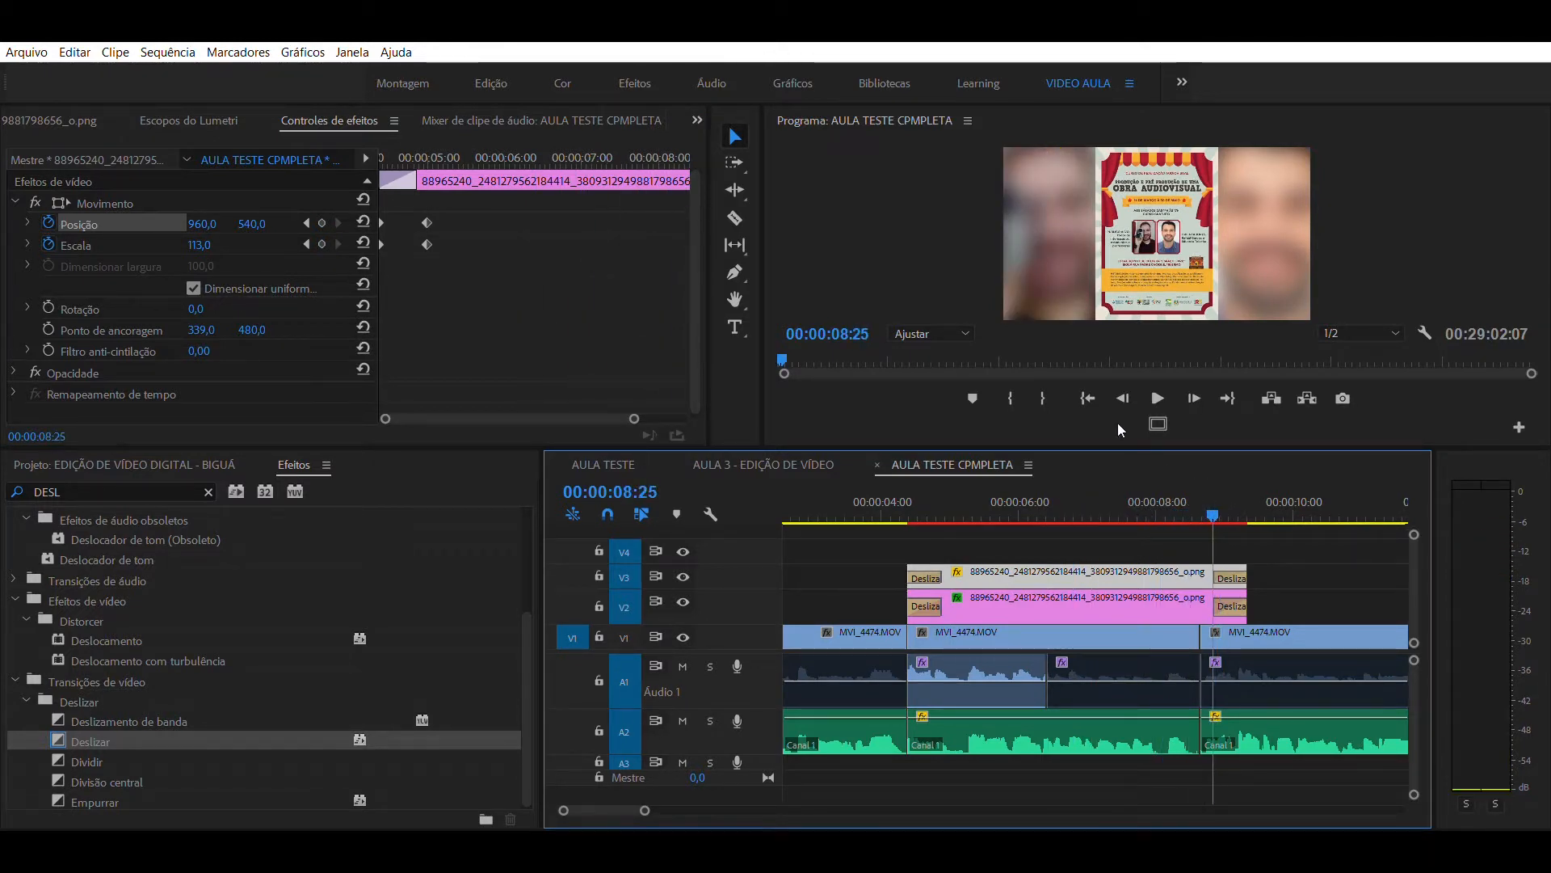
click(322, 224)
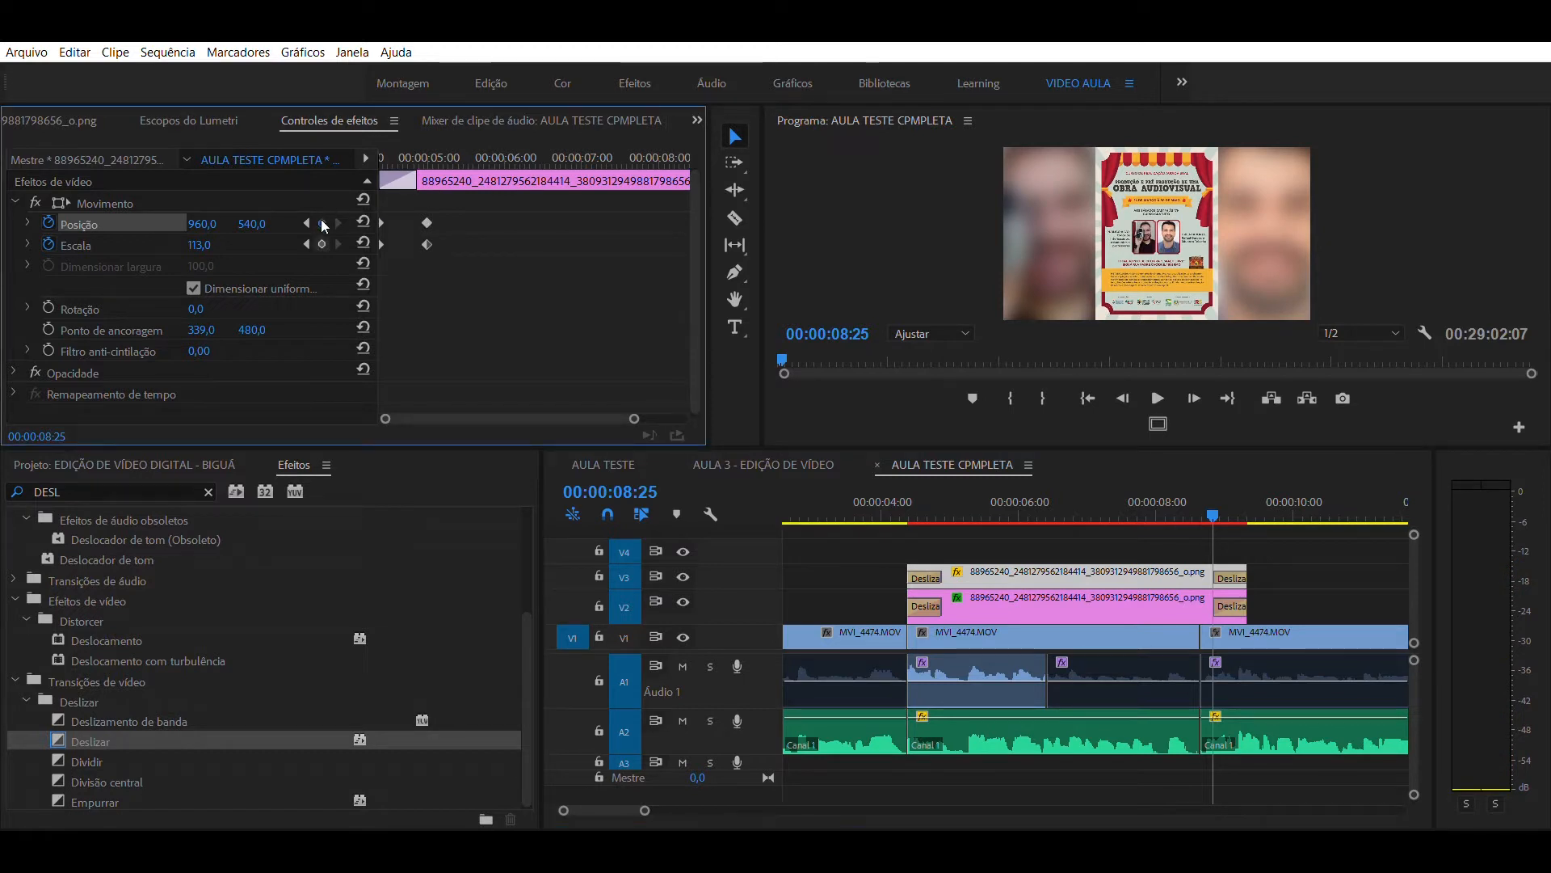
click(321, 243)
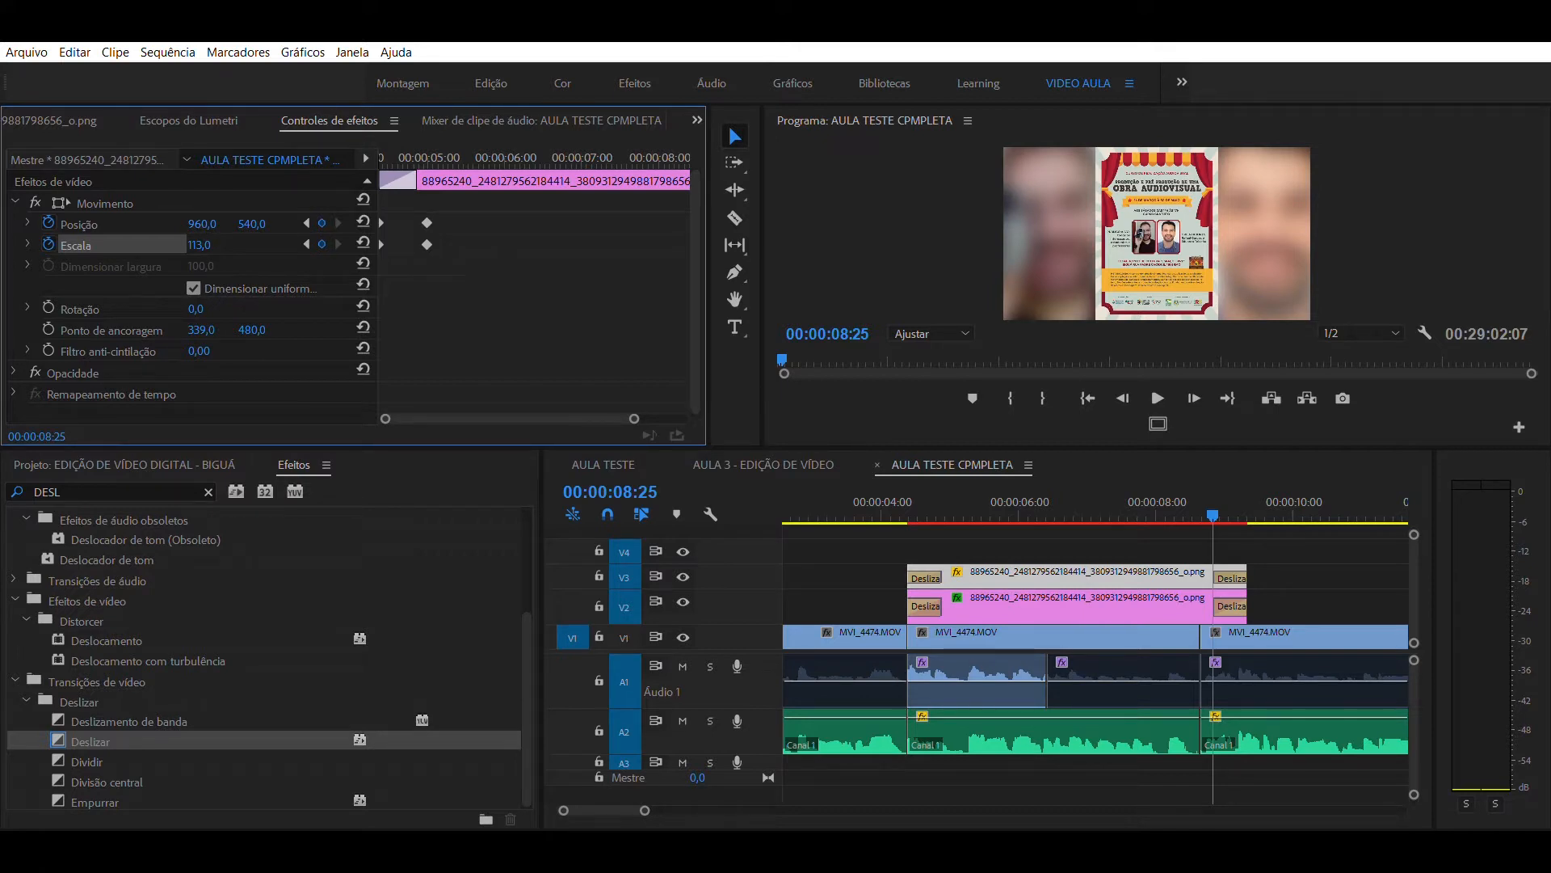
drag(199, 245, 238, 245)
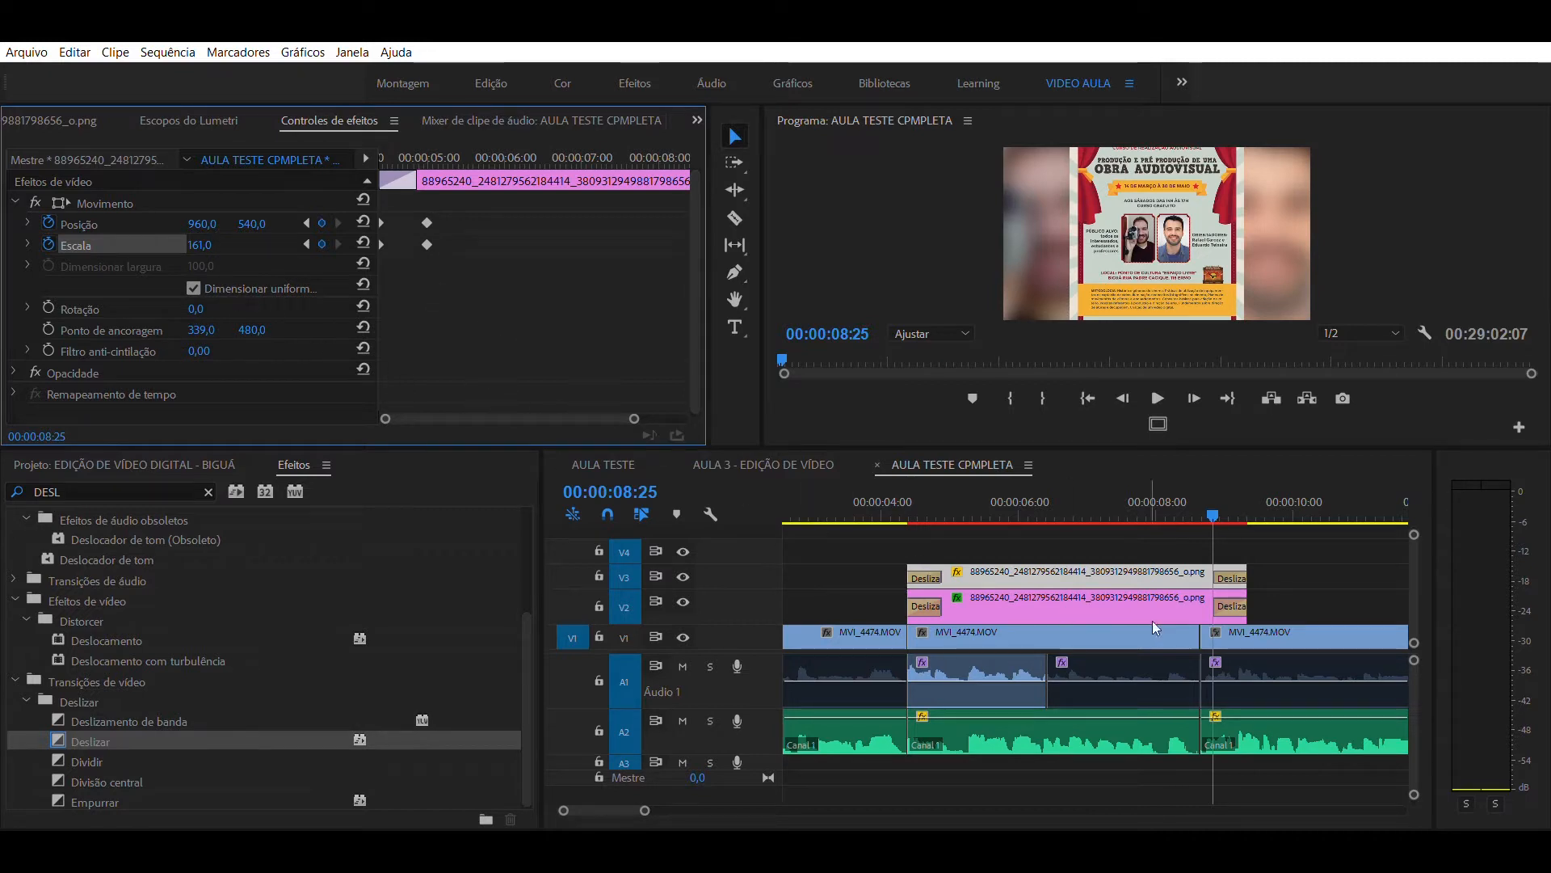
- Add position and scale keyframes to the V3 poster during its exit transition, at 00:00:09:03
click(1218, 497)
drag(1220, 499, 1233, 500)
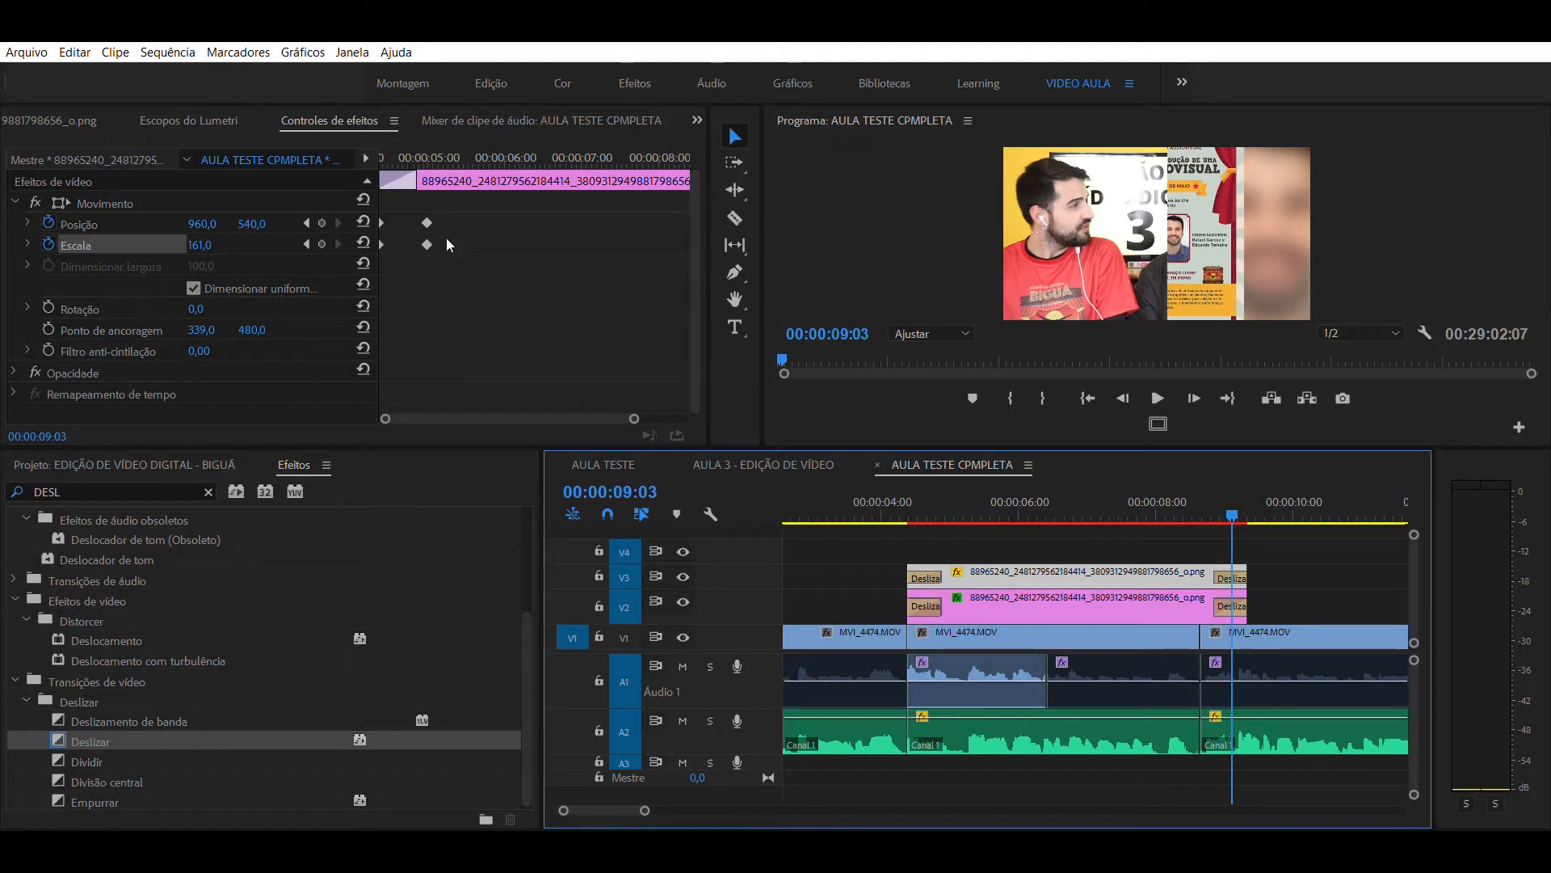
click(321, 223)
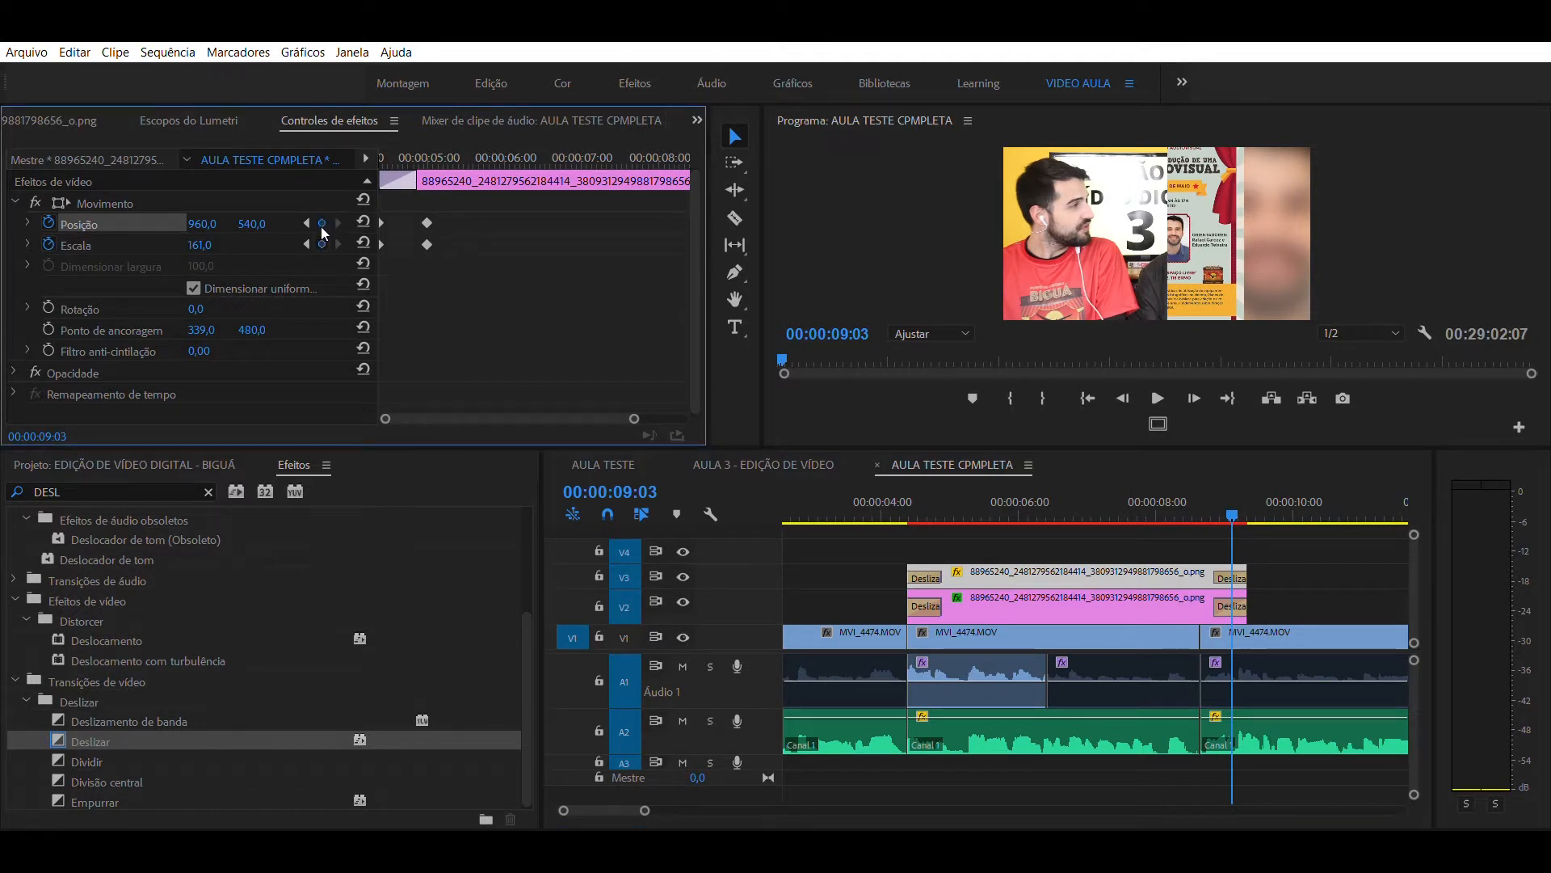
click(322, 244)
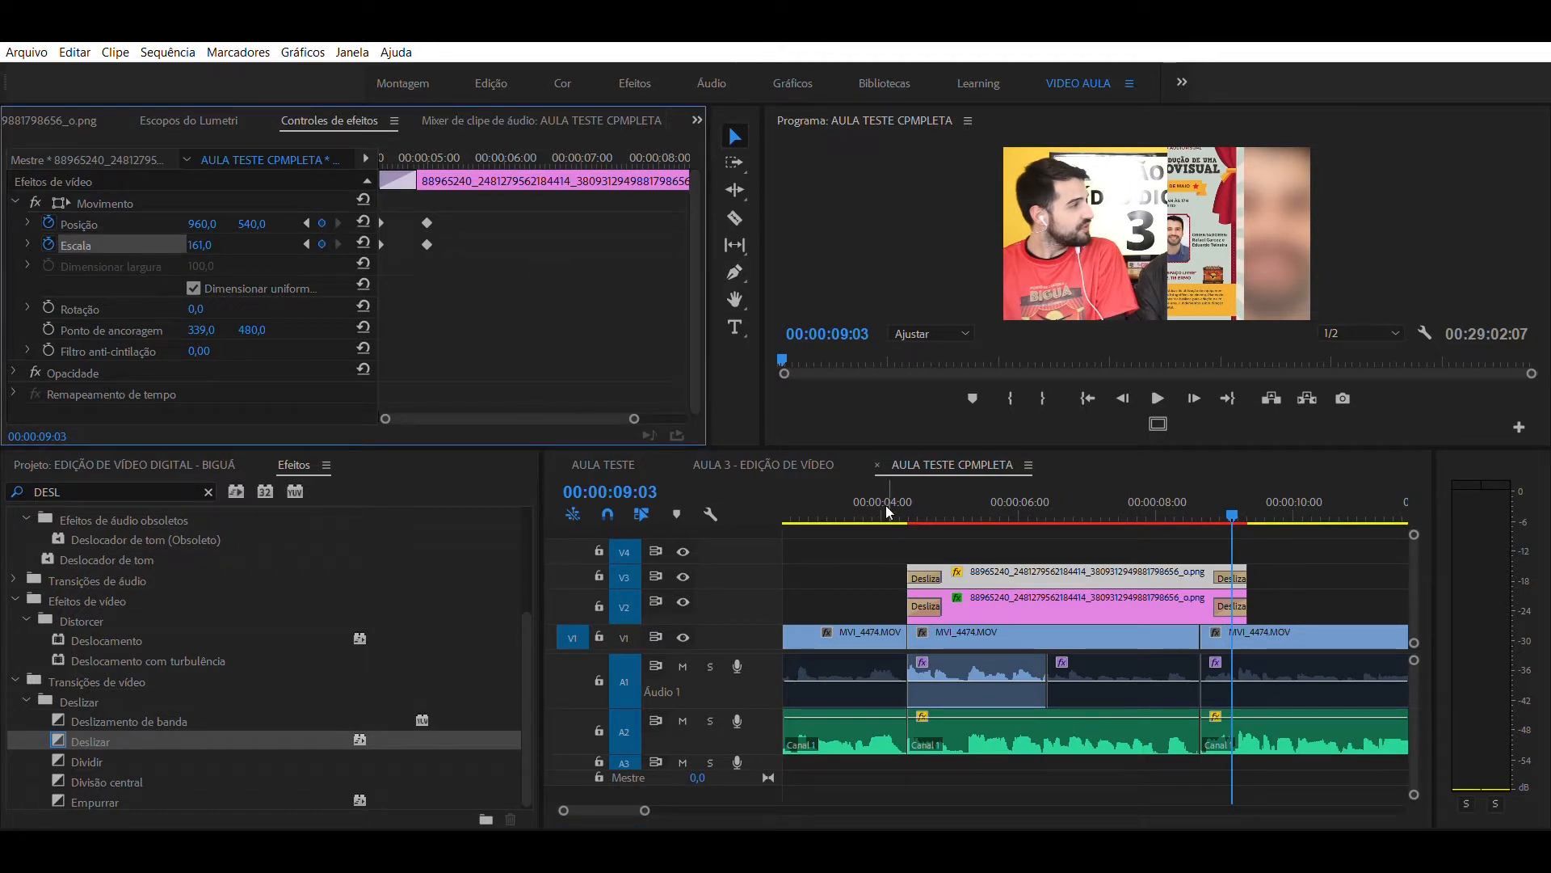
- Deselect the poster clip and play the animated poster section twice from just before the clips start
click(969, 531)
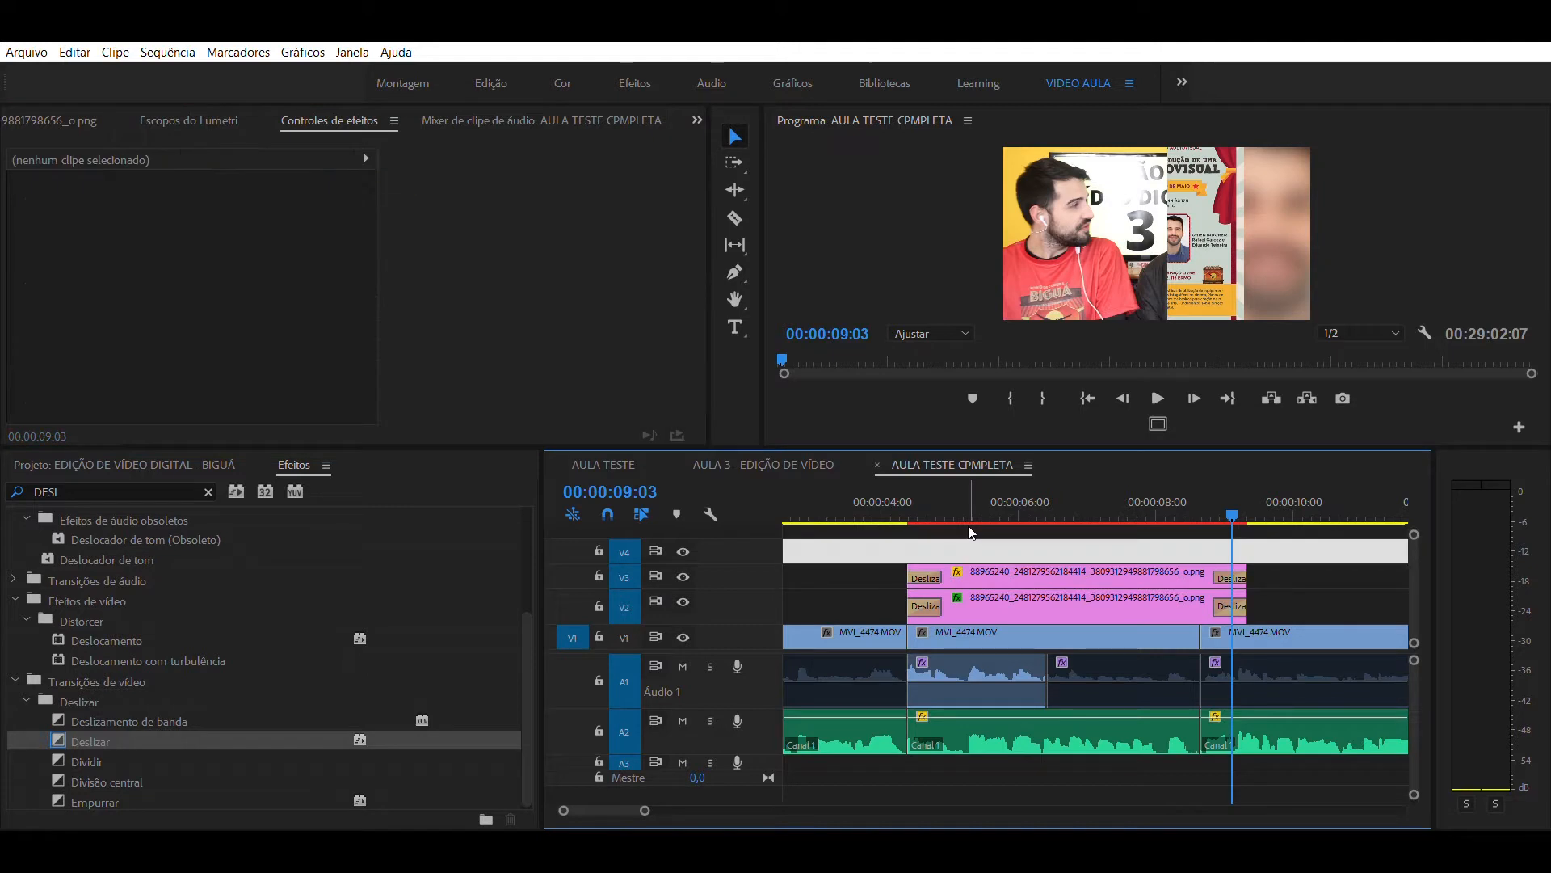
click(880, 505)
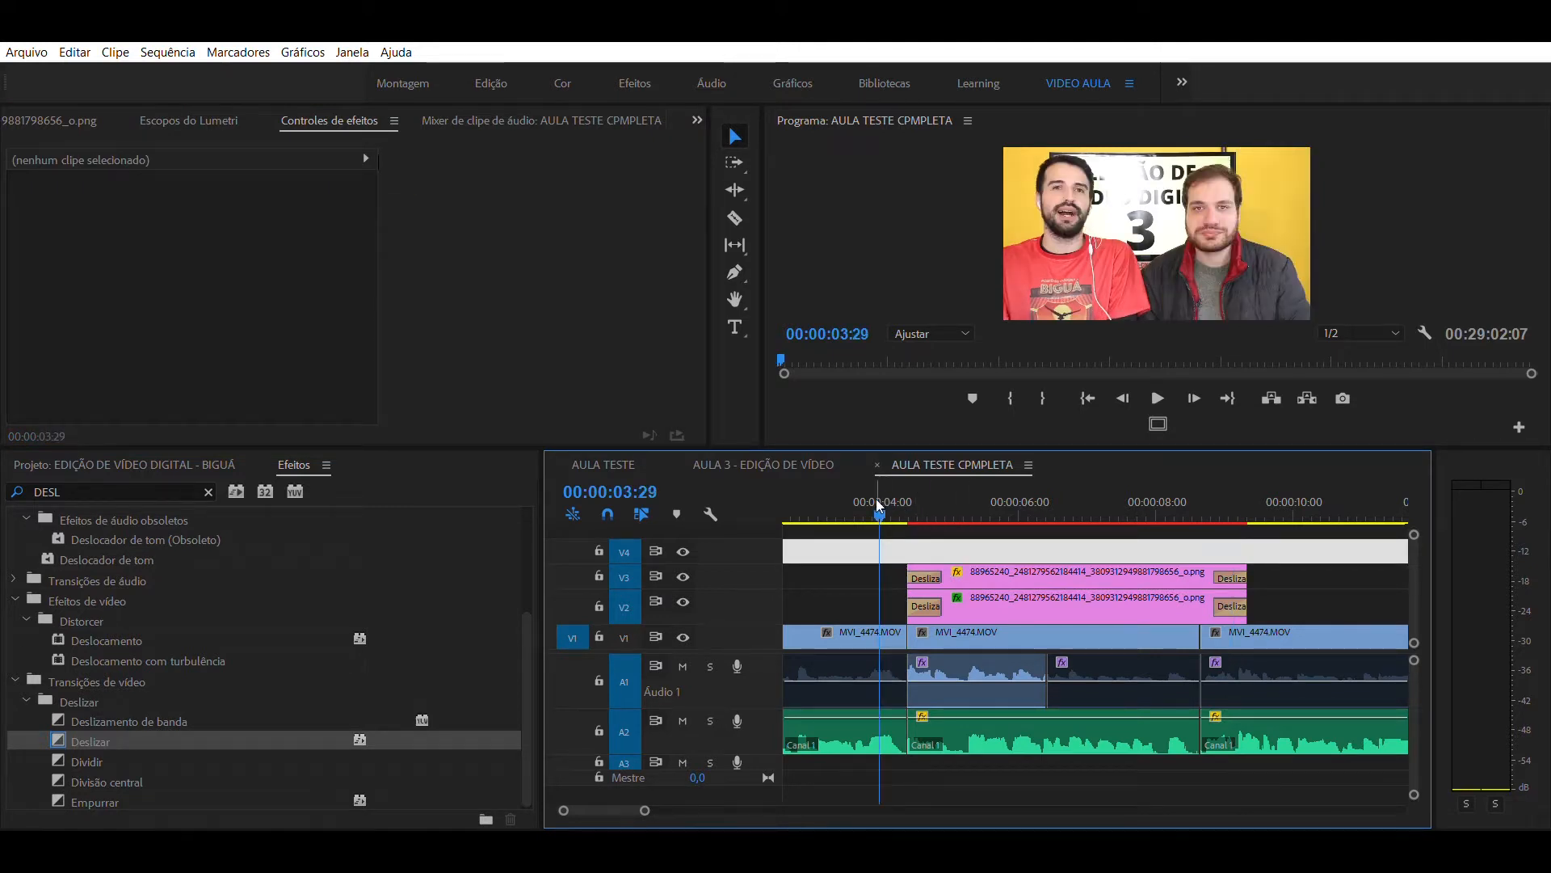
key(space)
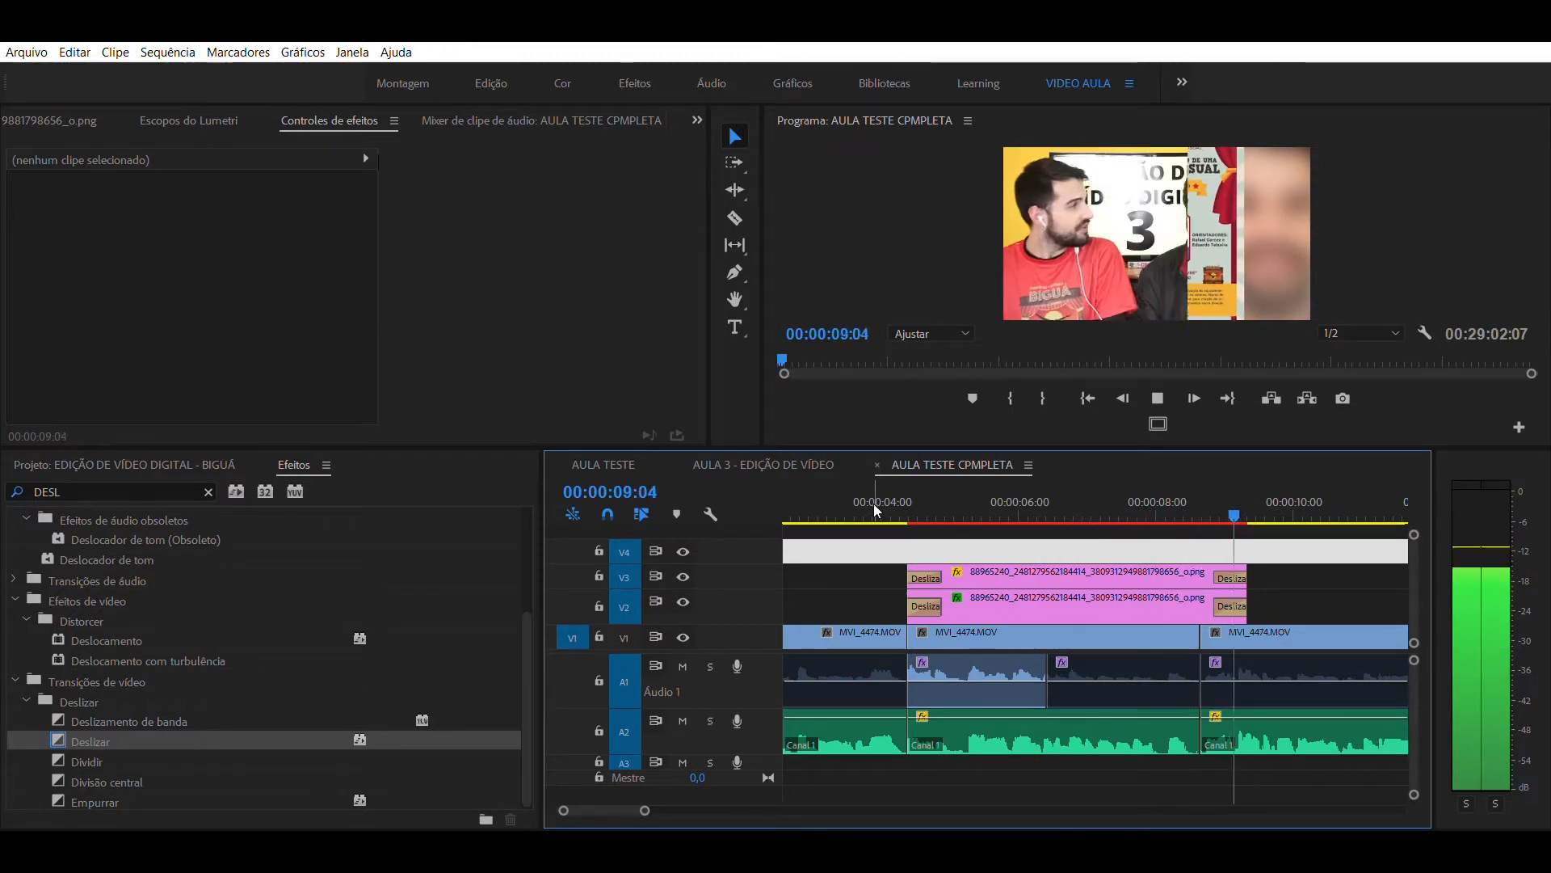
key(space)
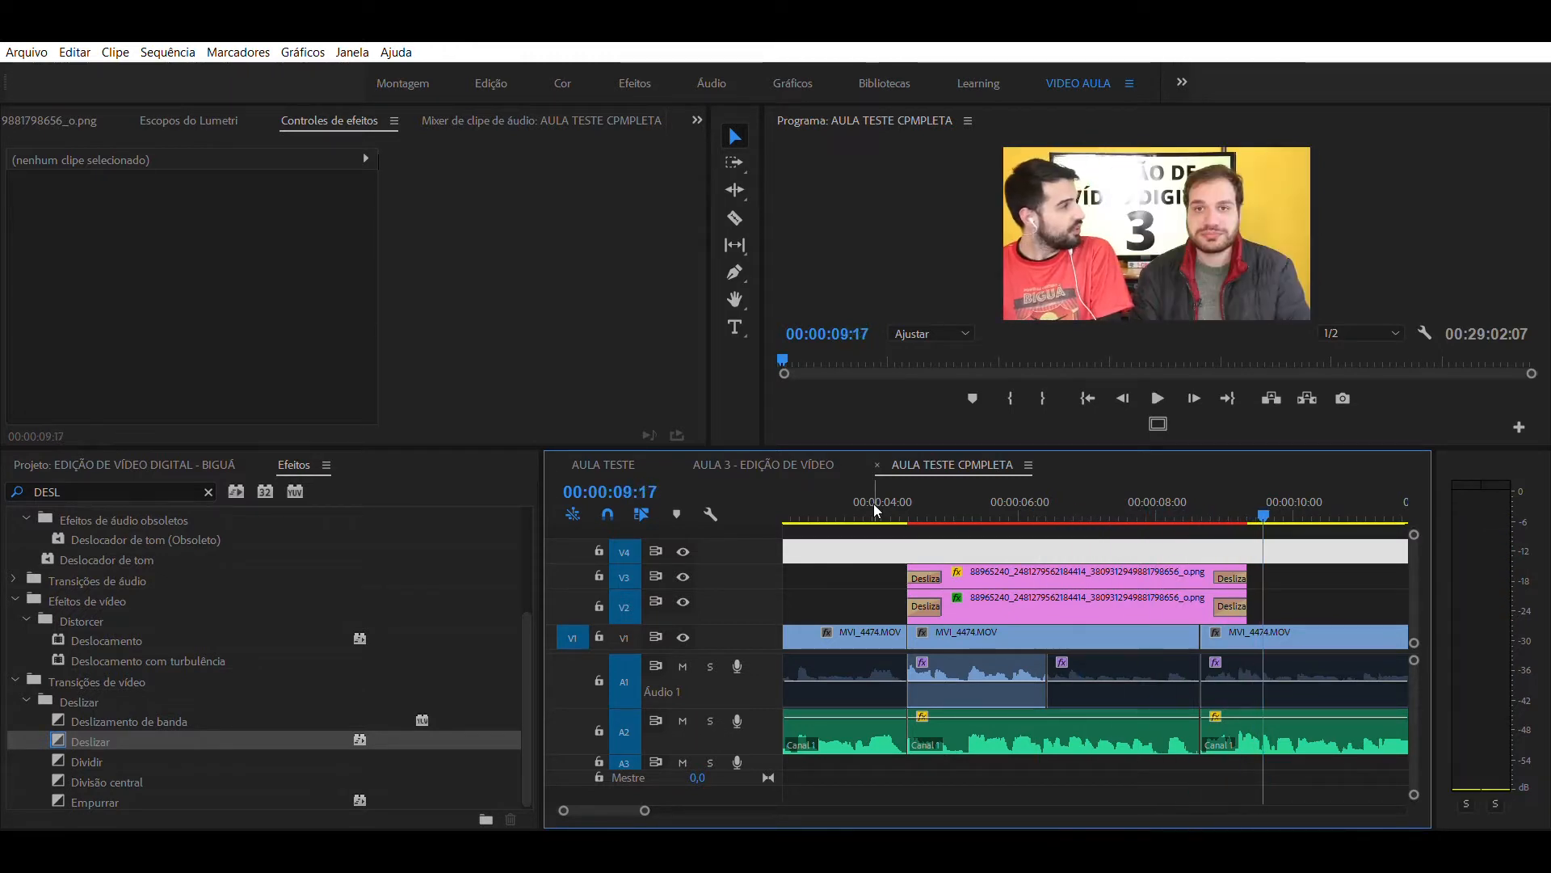
click(867, 498)
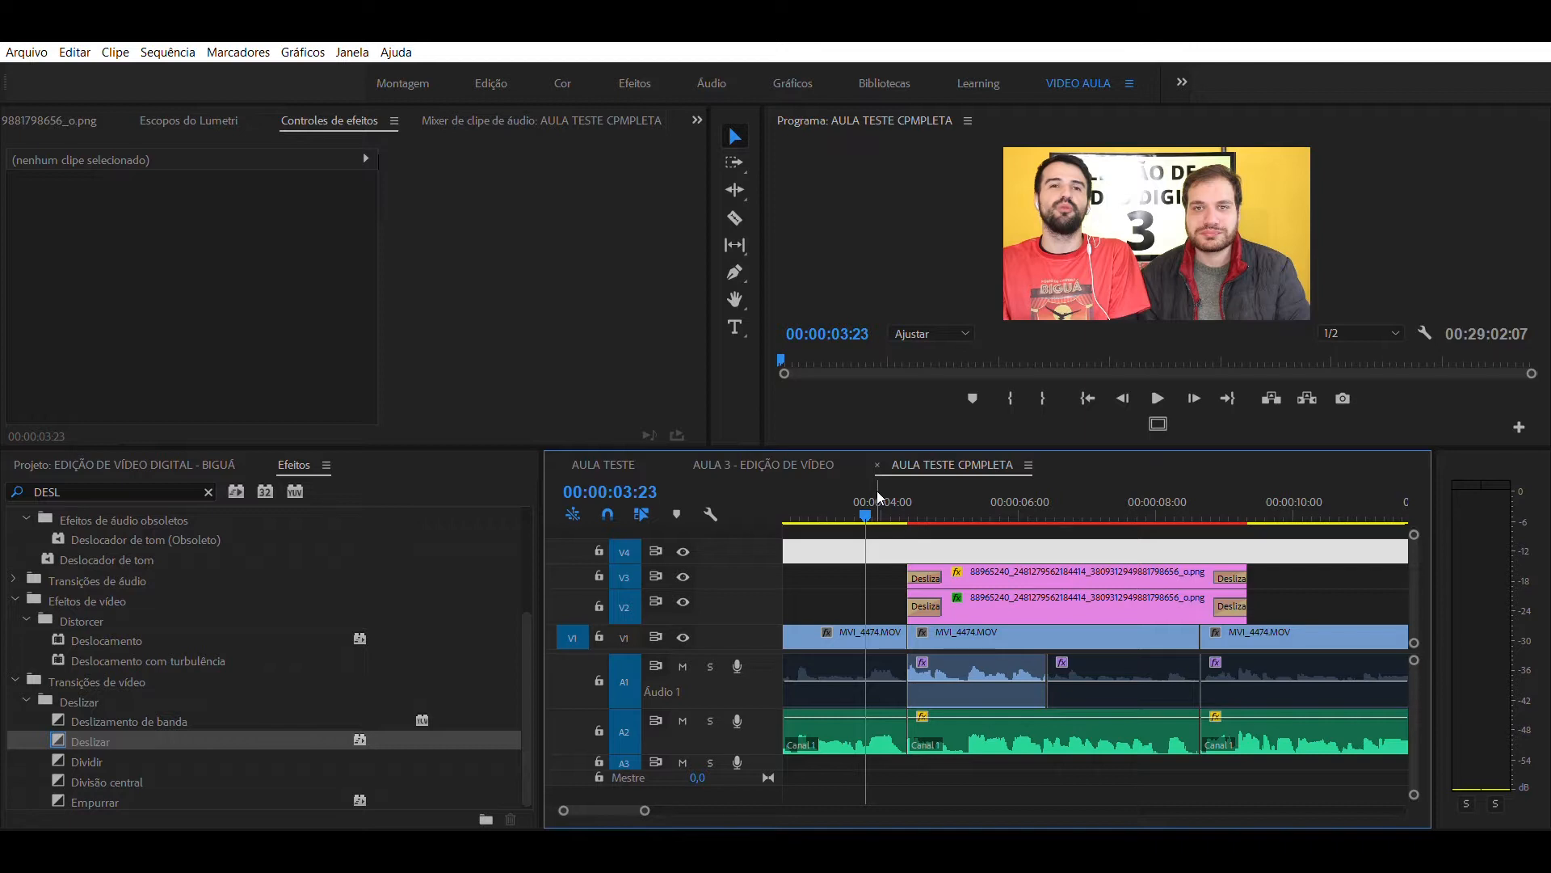
key(space)
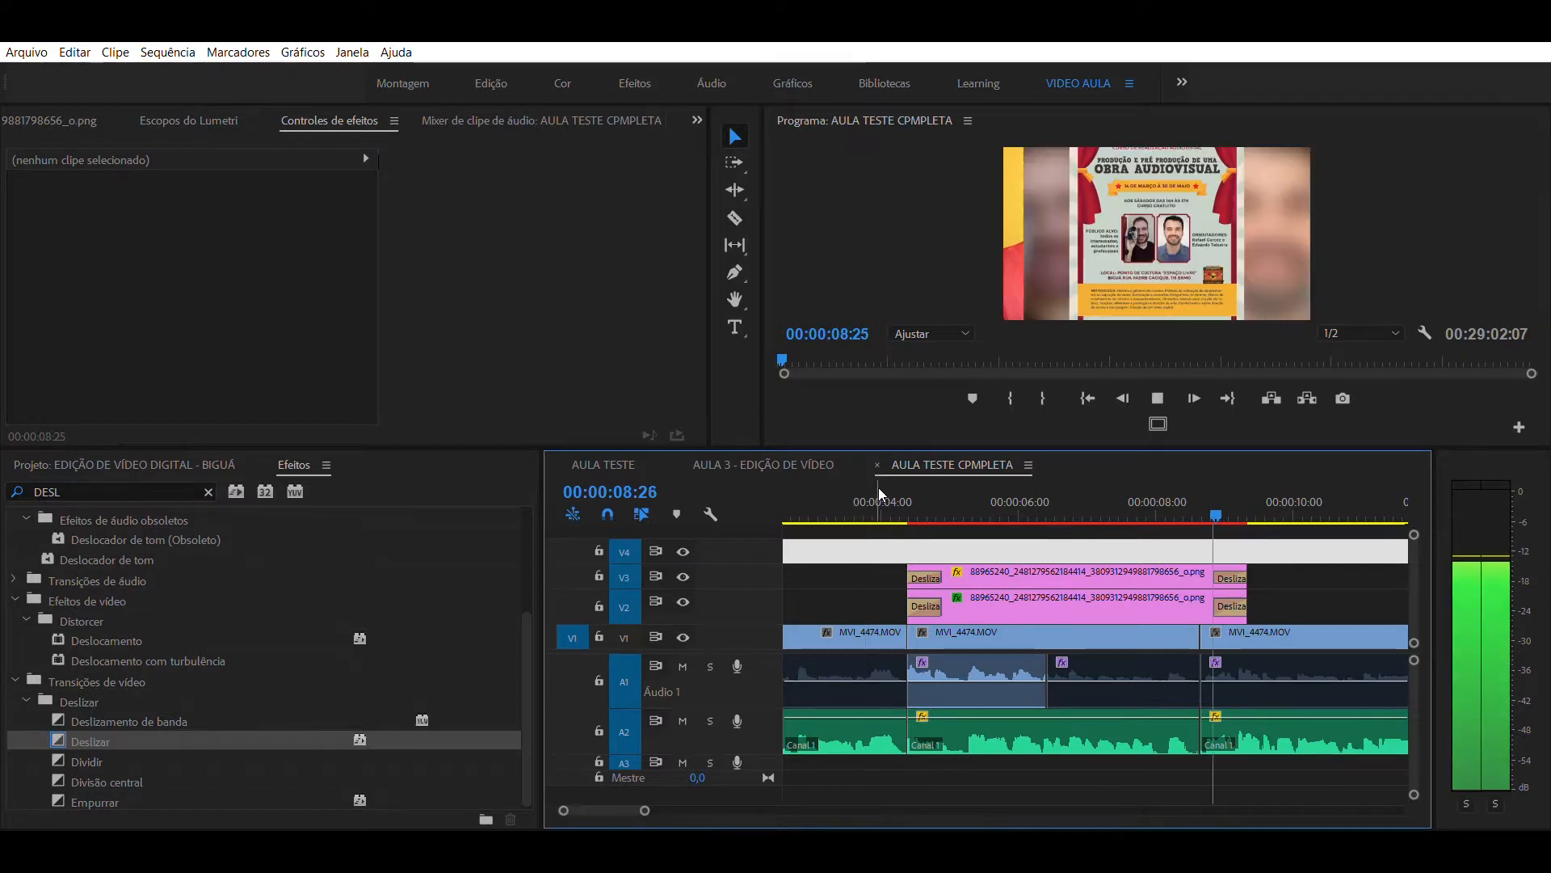
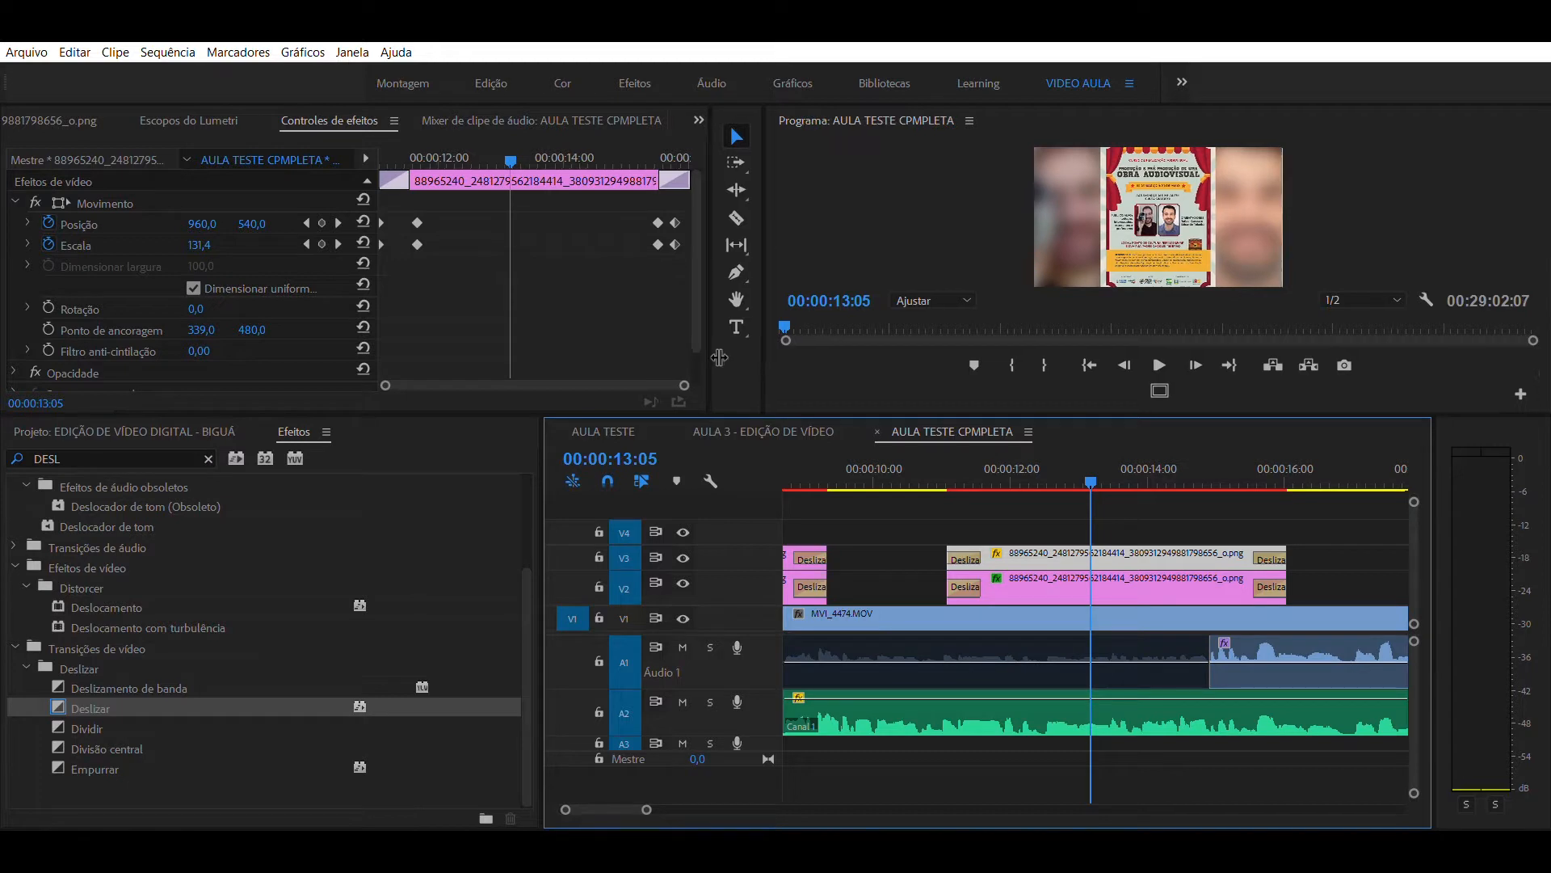
- Remove all position and scale keyframes from the second V3 poster clip, keeping its values at 00:00:11:19, and play it back
drag(1020, 450, 988, 449)
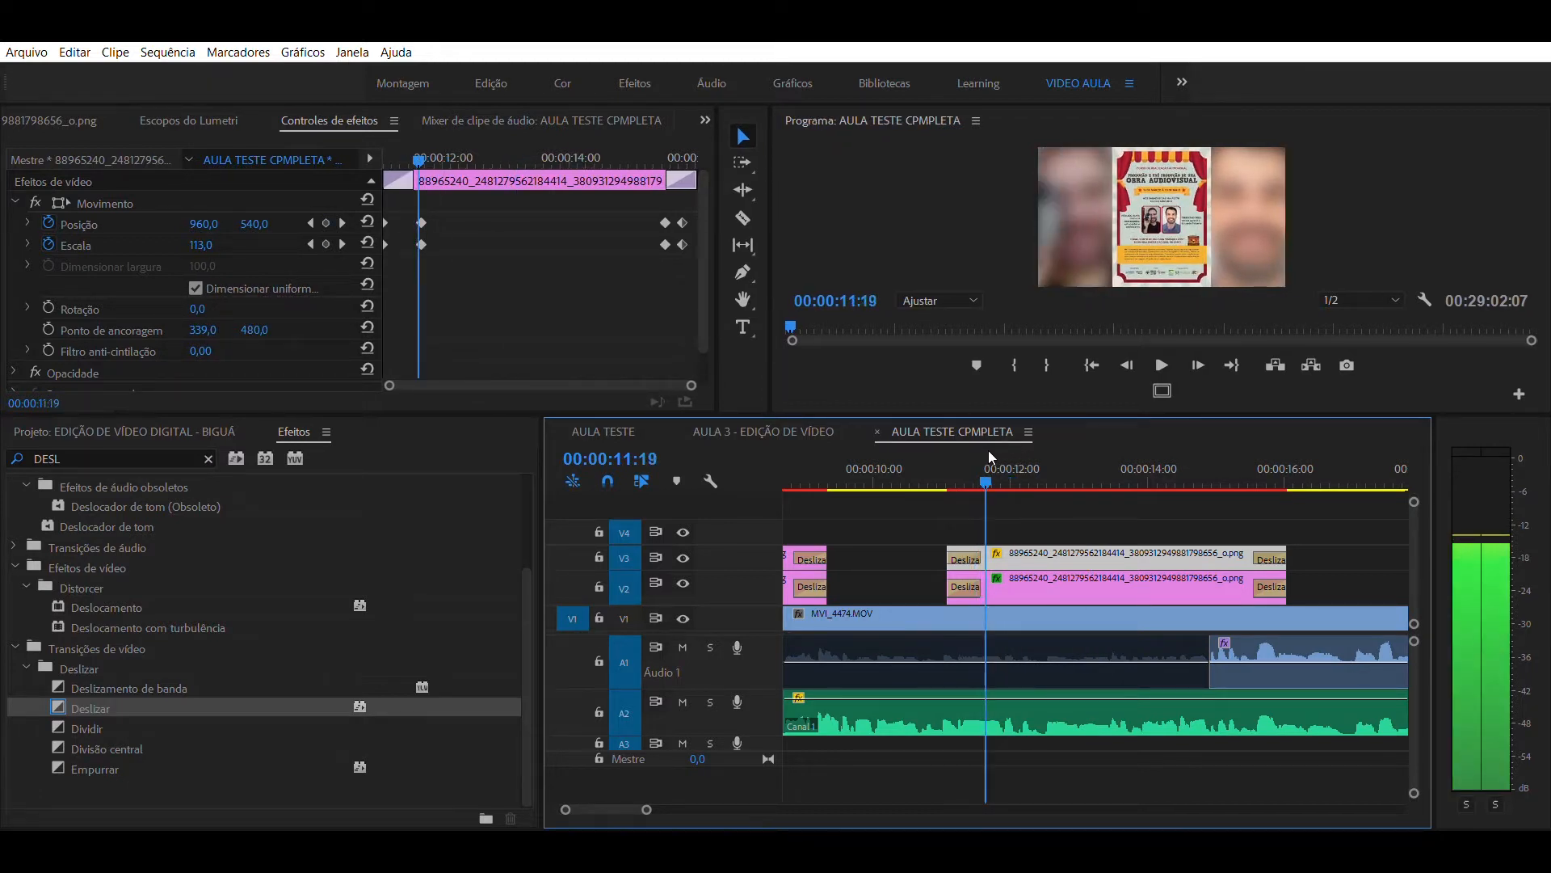
click(1048, 522)
click(1042, 545)
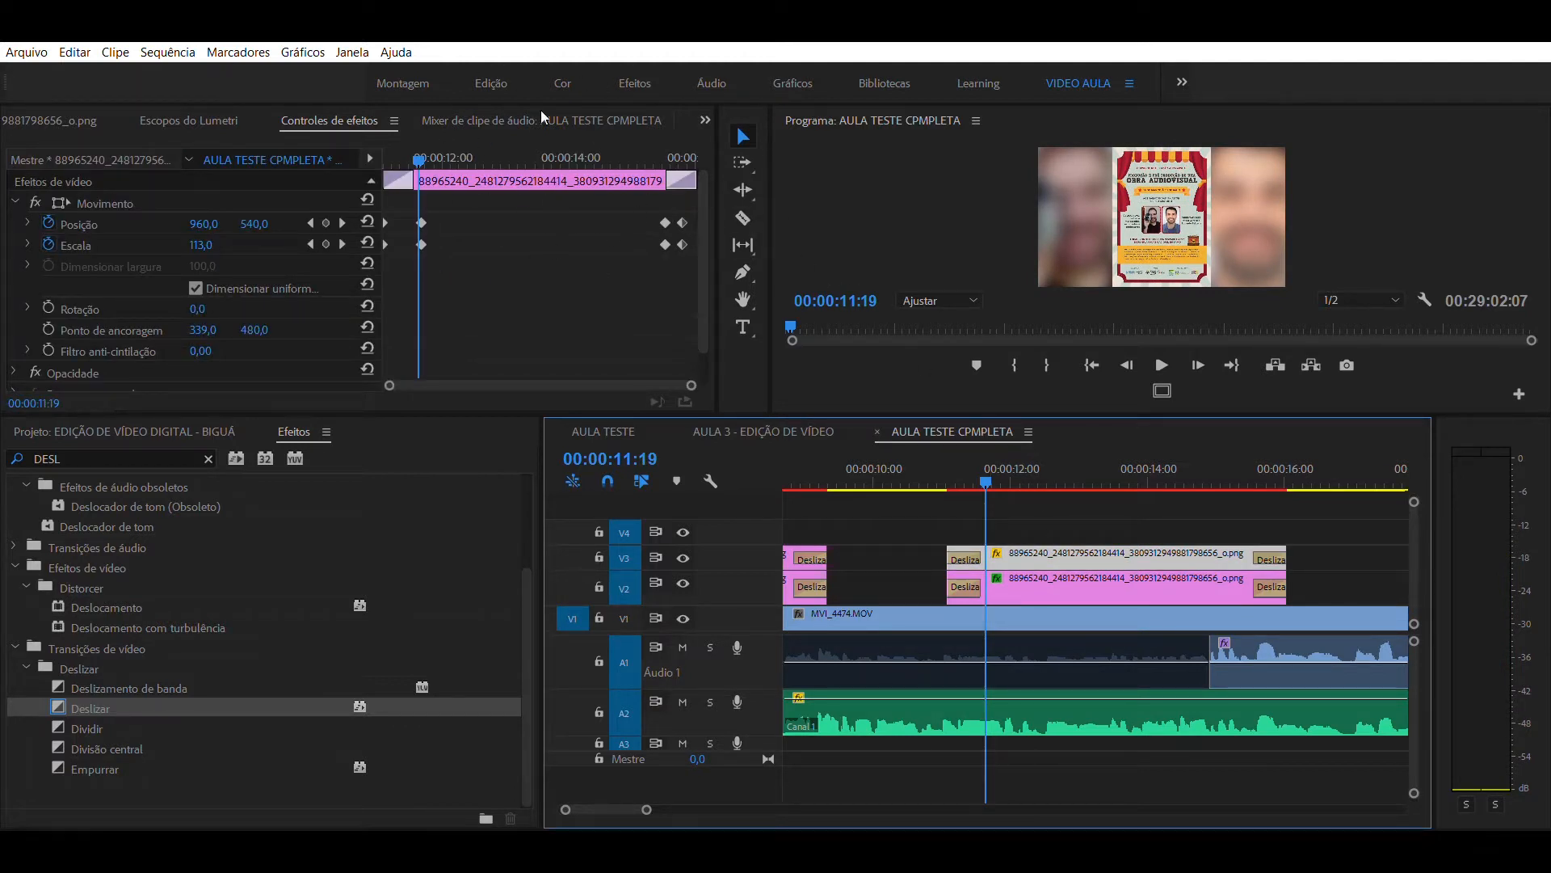
click(48, 223)
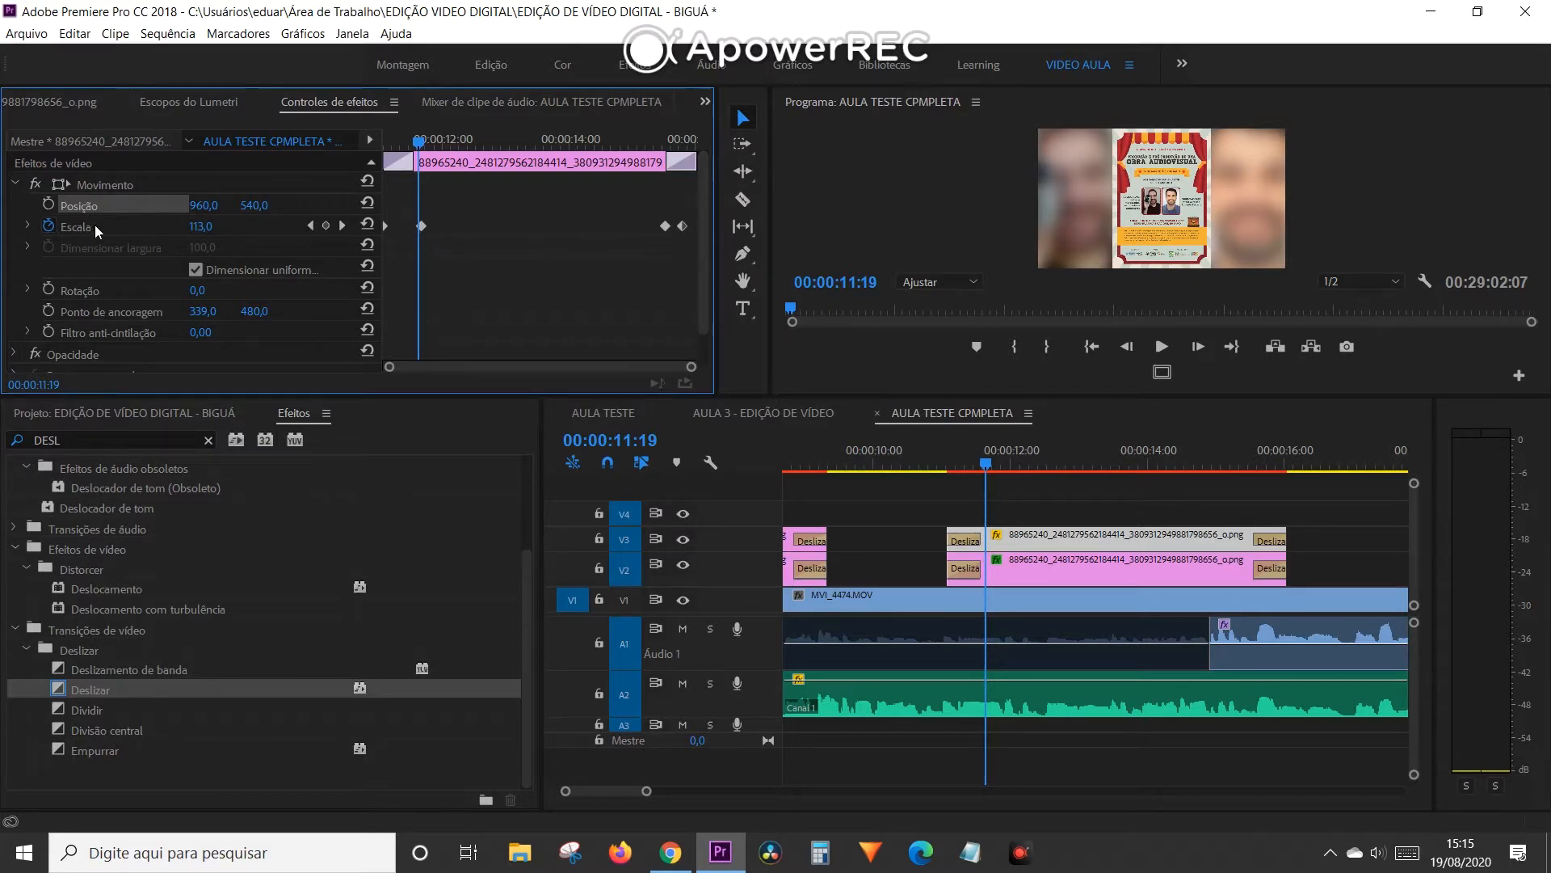
click(48, 227)
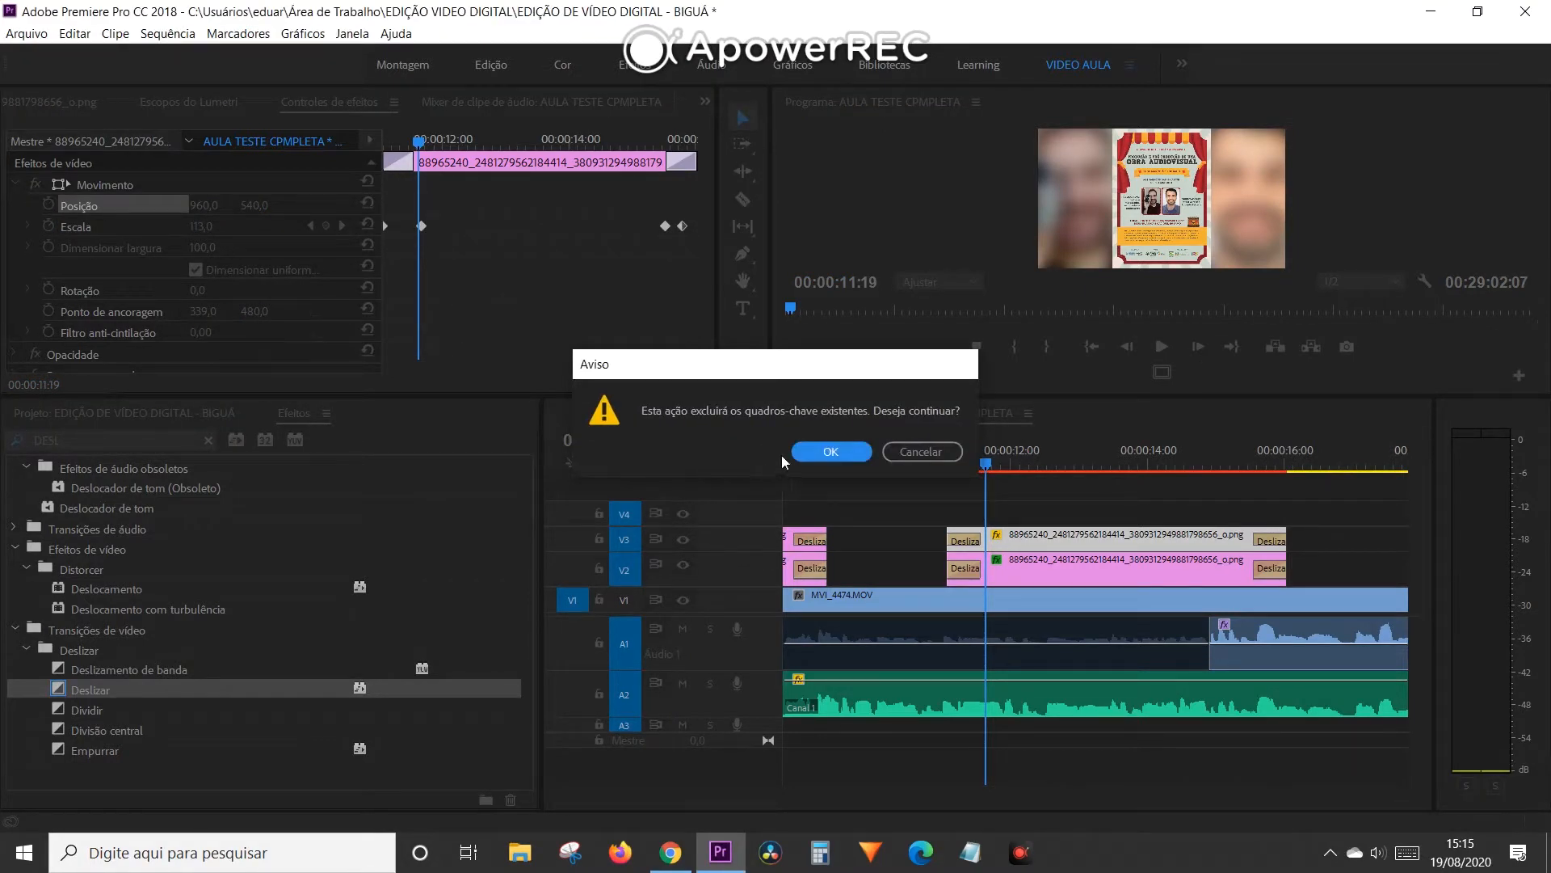
click(817, 454)
click(938, 471)
key(space)
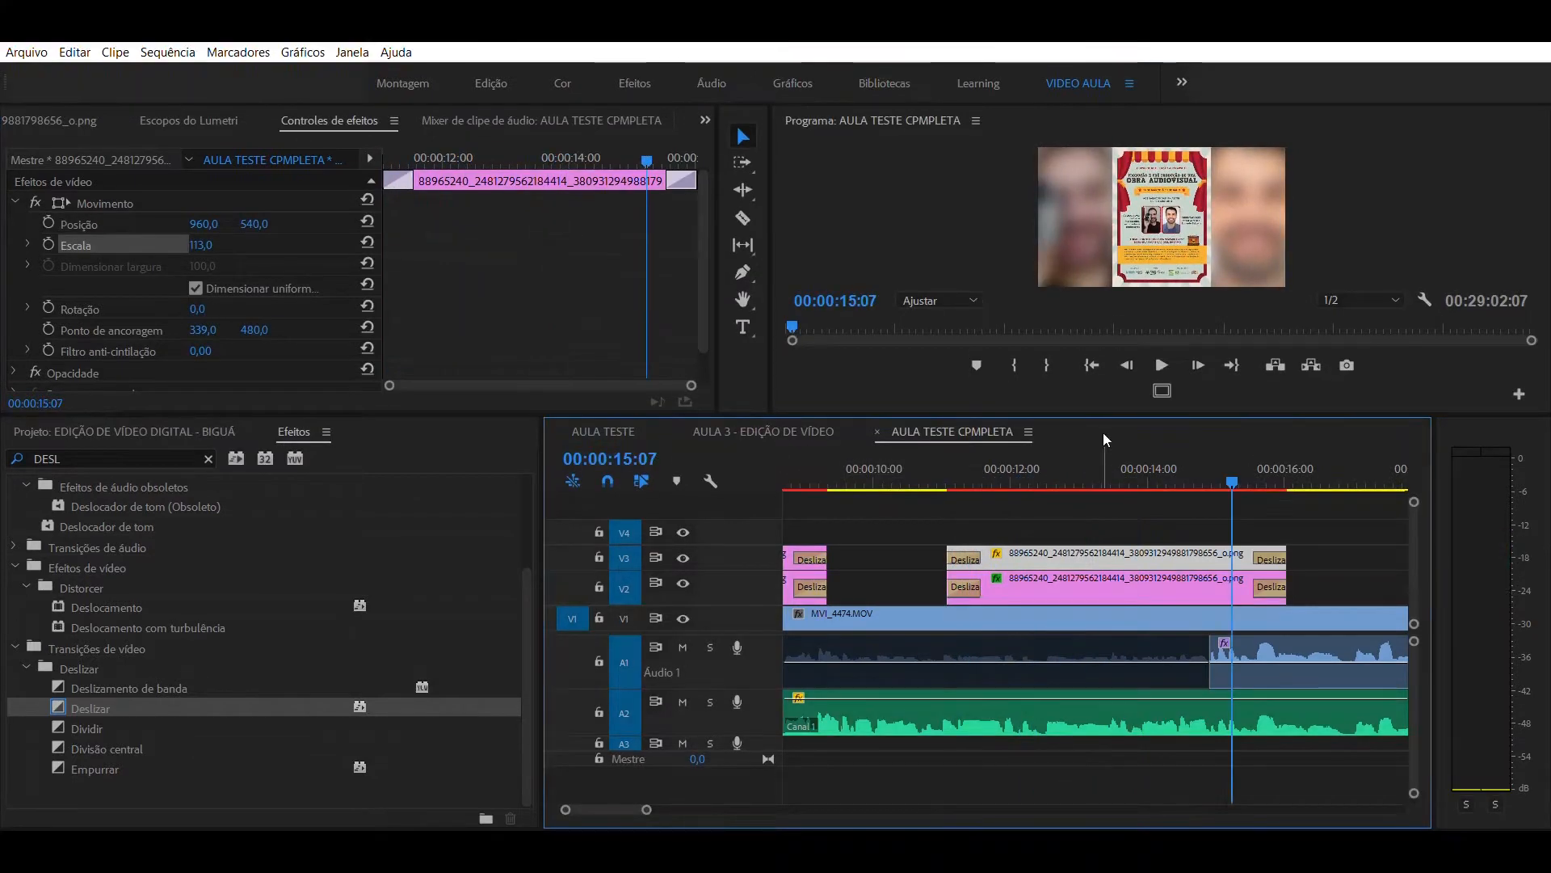
- Delete the blurred enlarged copy on V2 beneath the second V3 poster clip
drag(1168, 460, 1055, 444)
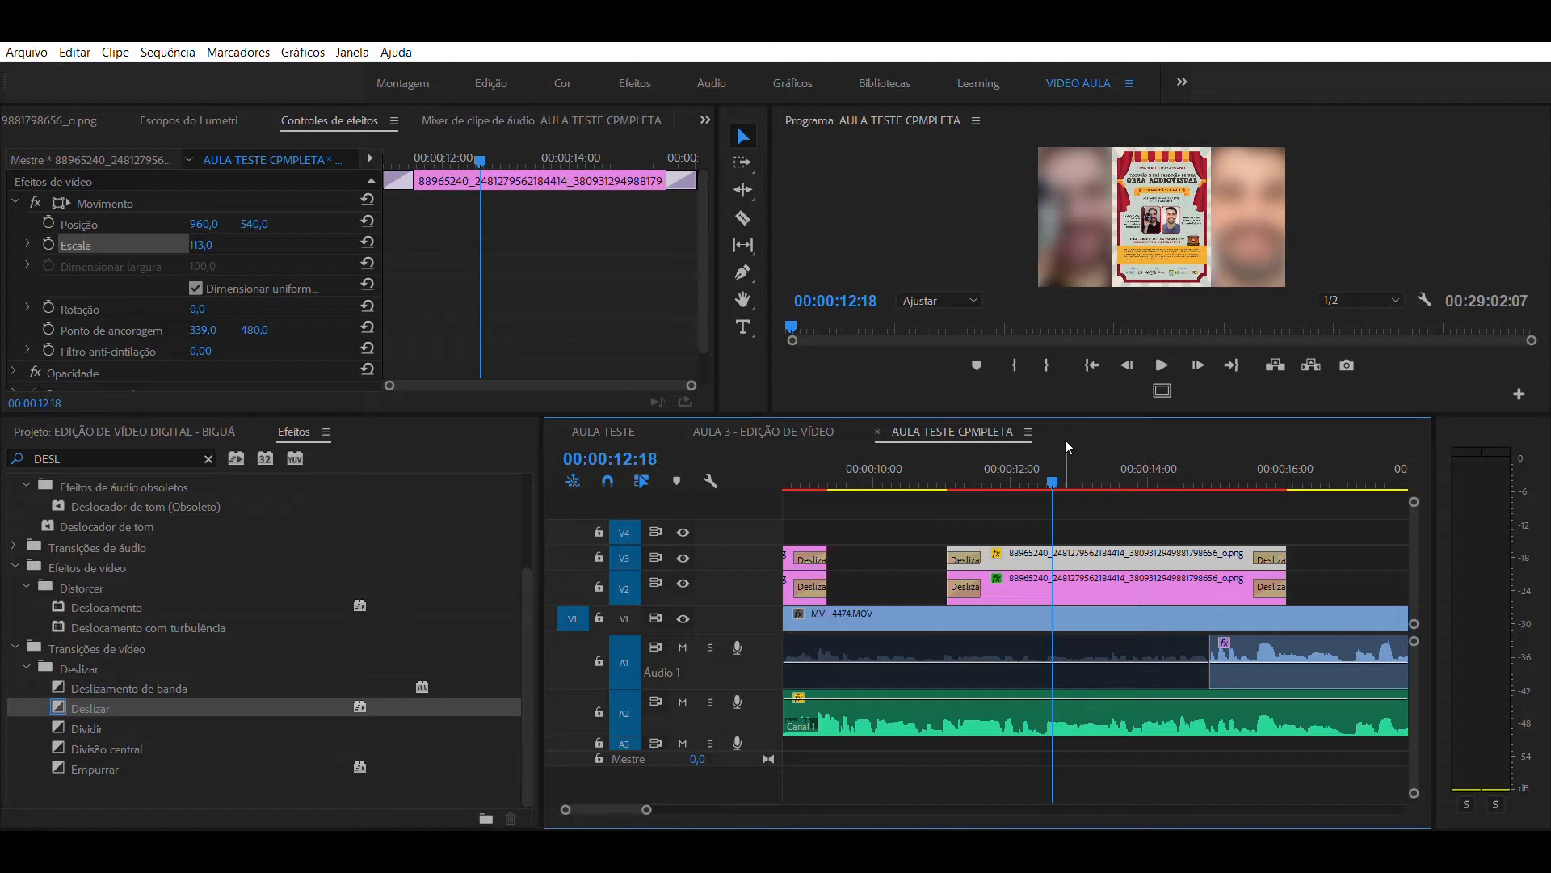
click(1087, 506)
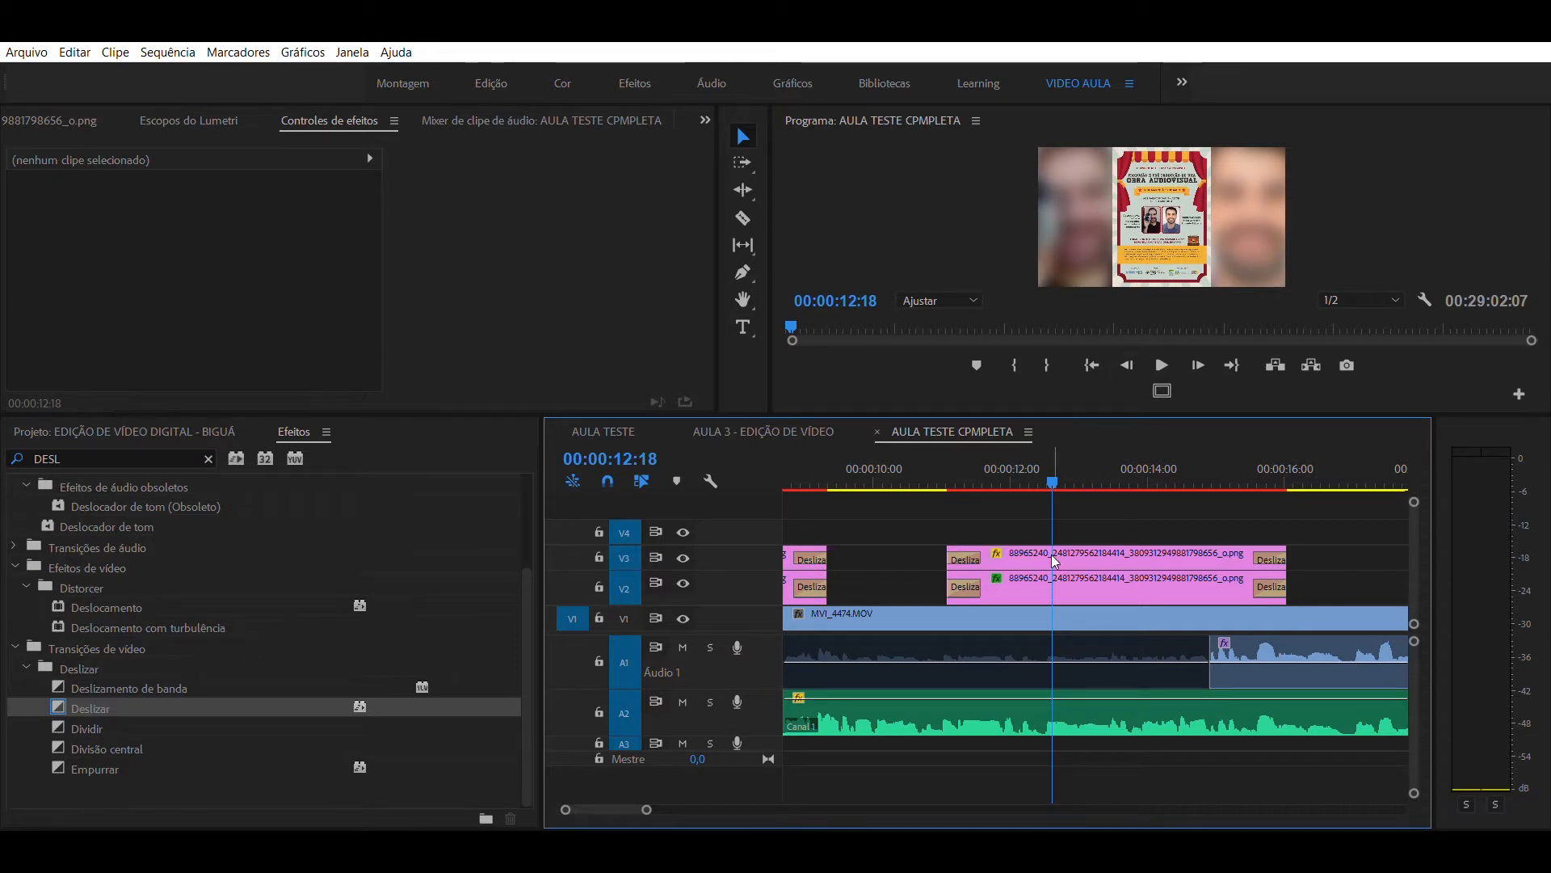
click(1101, 577)
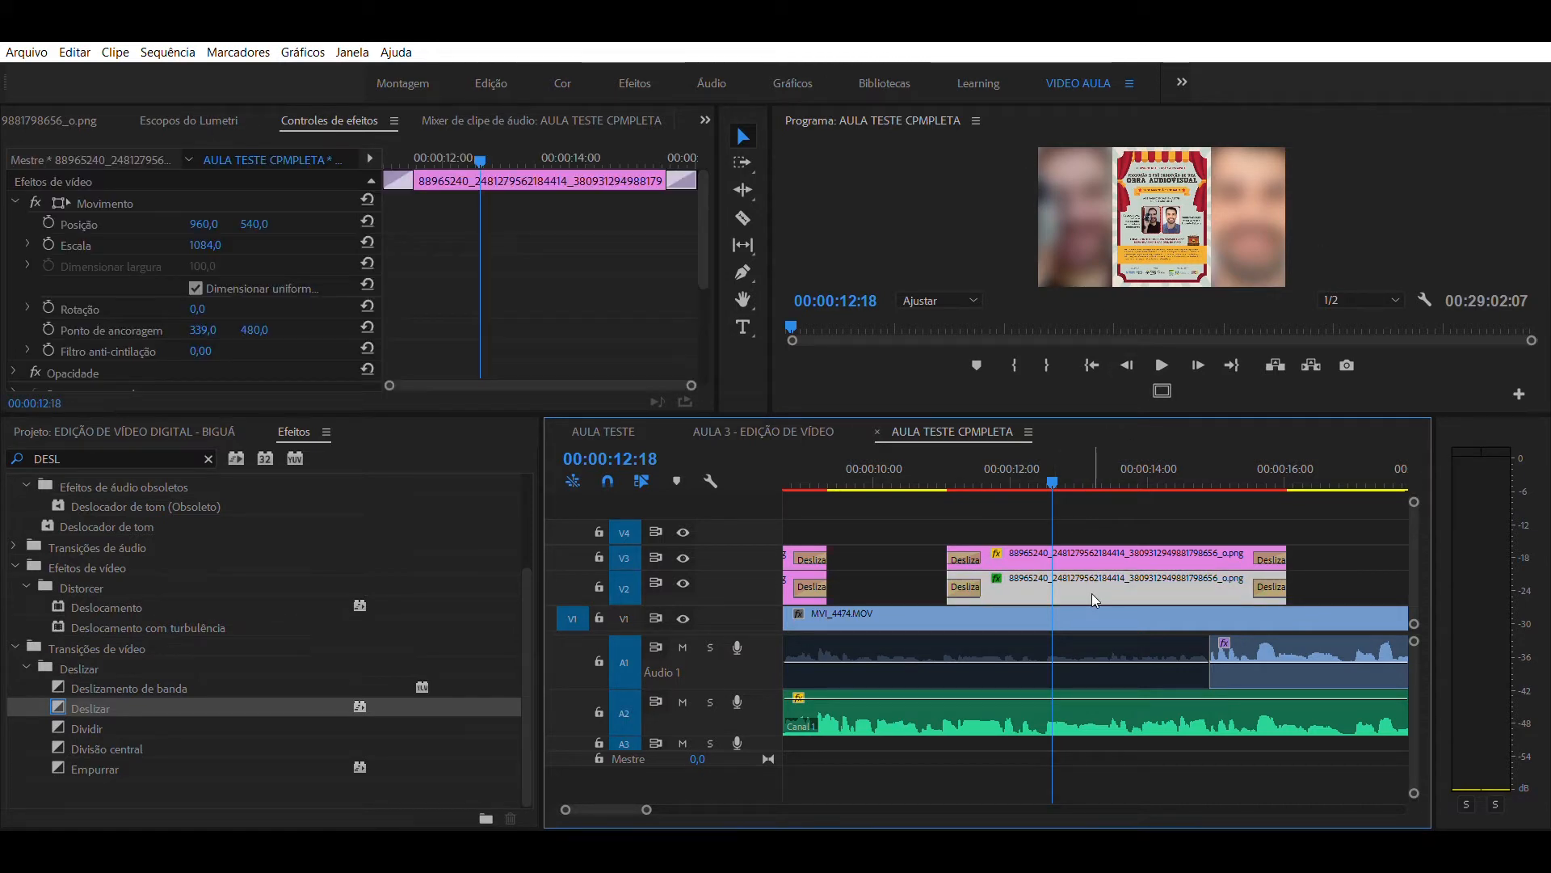
key(Delete)
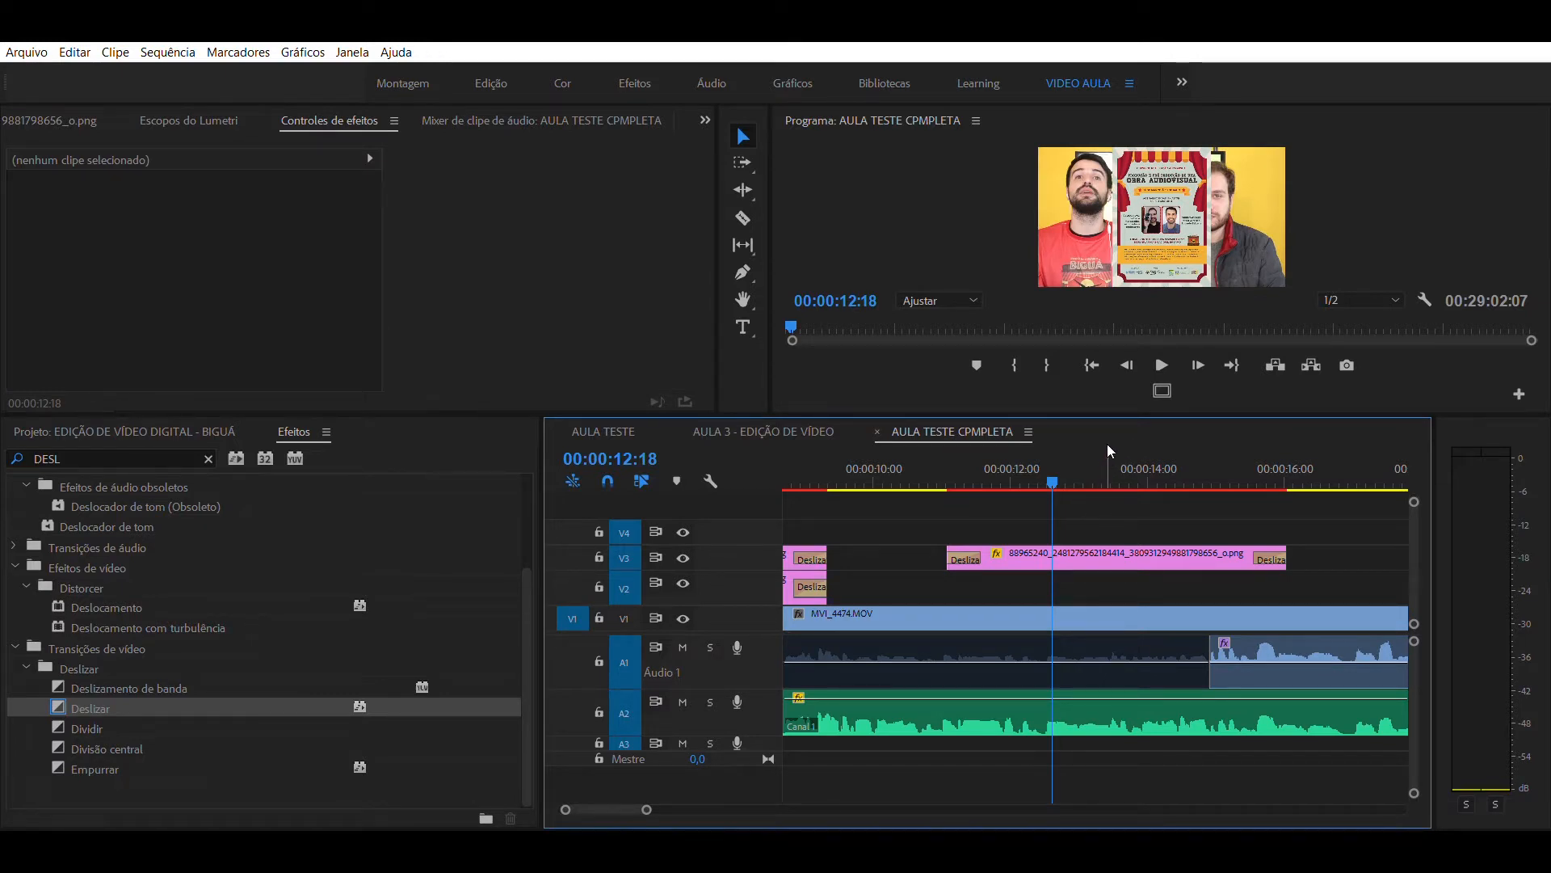
- Reduce the scale of the remaining V3 poster clip to 57.6
click(1157, 176)
click(1073, 549)
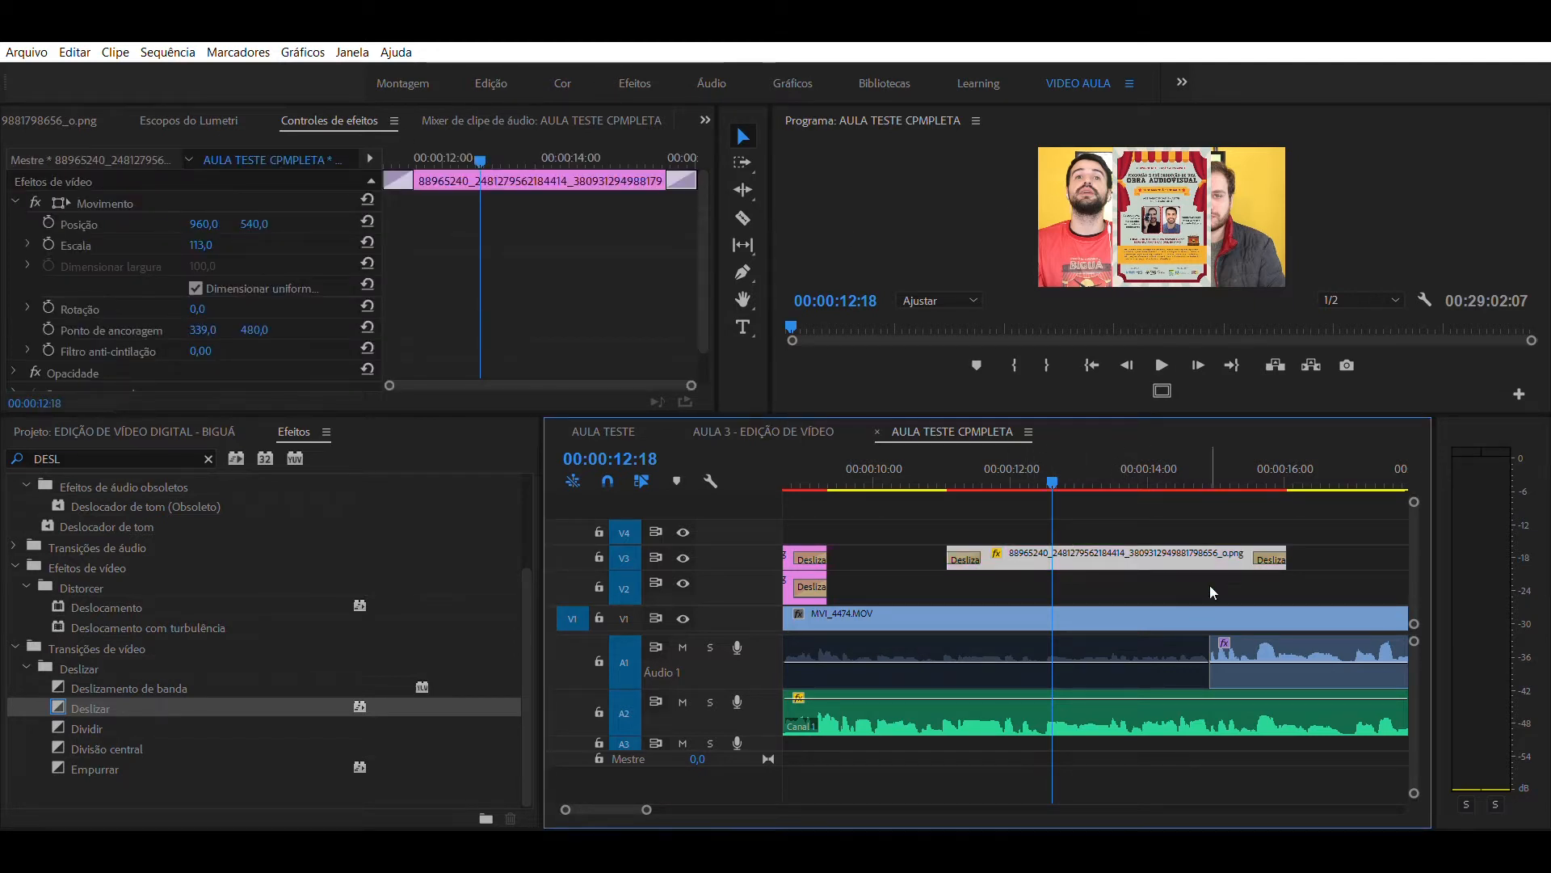
click(1169, 532)
click(1162, 552)
click(29, 223)
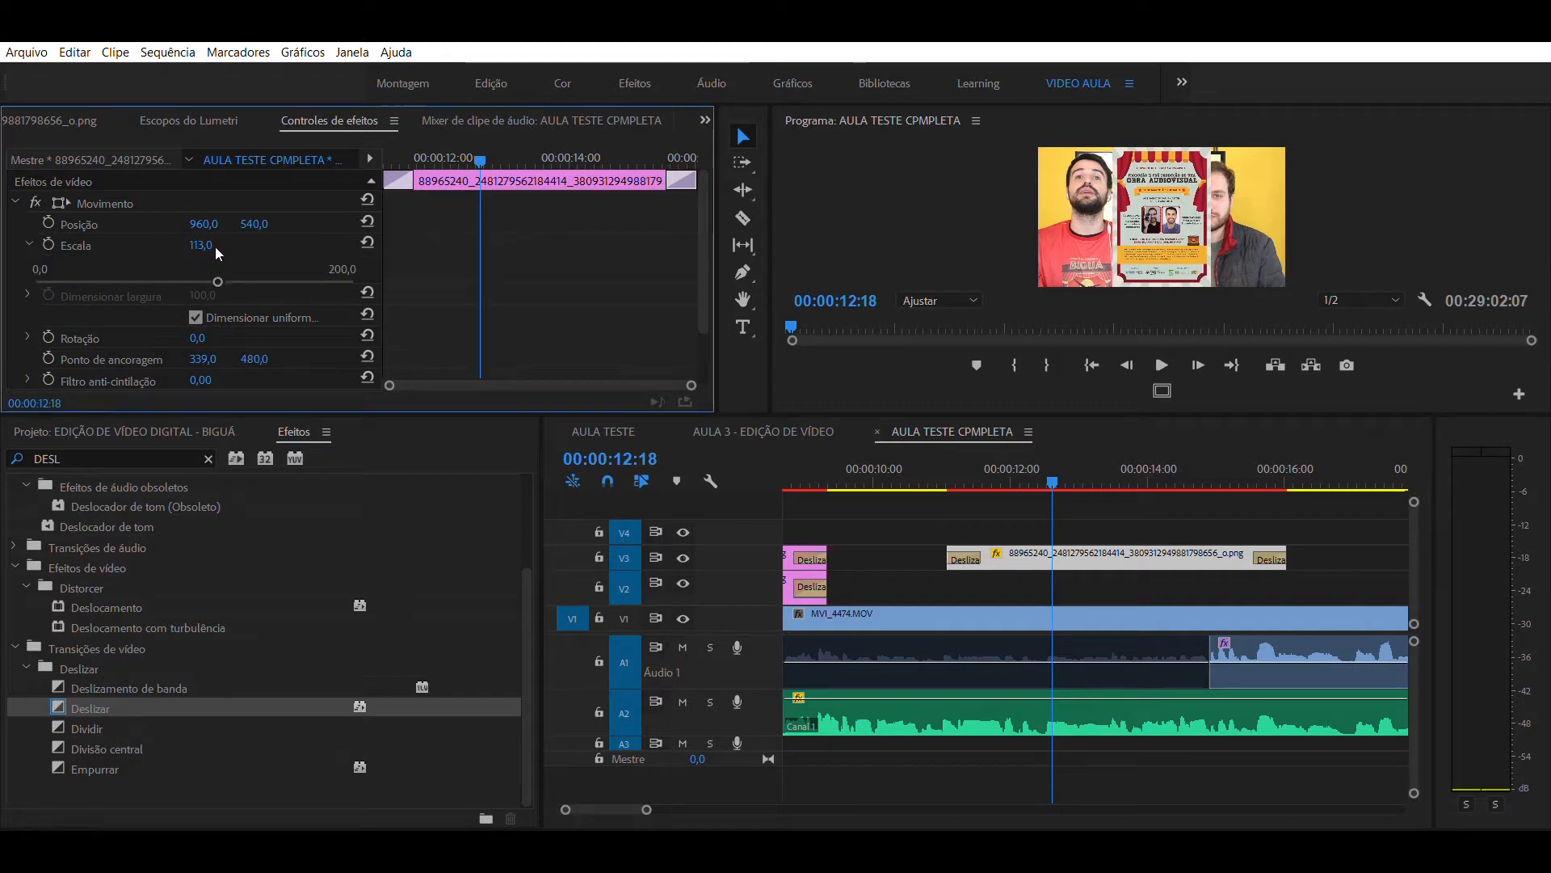
drag(215, 260, 124, 260)
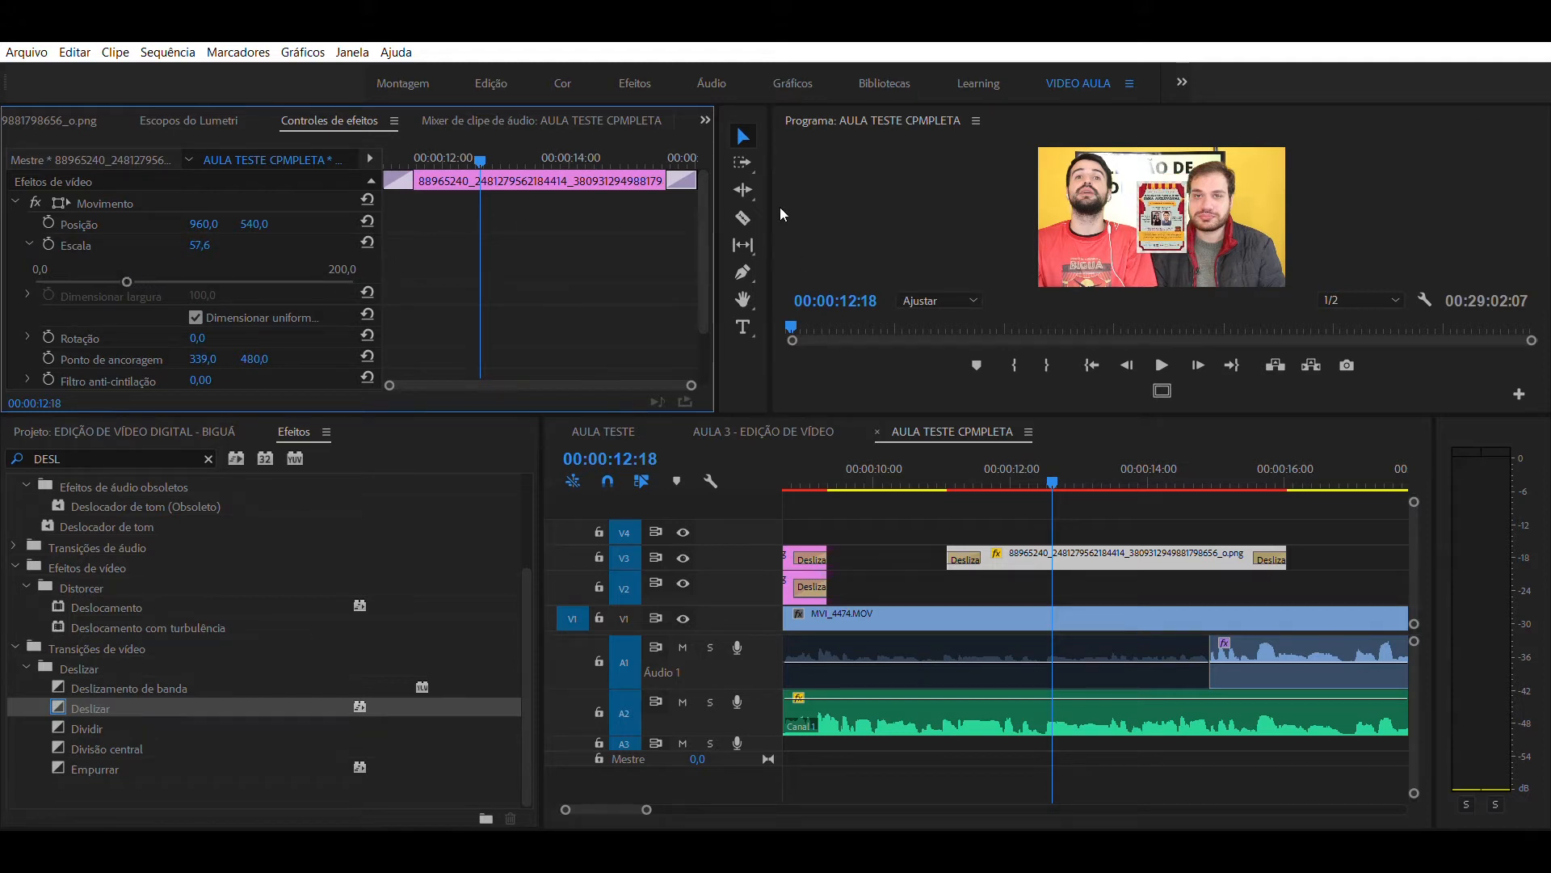
- Move the V3 poster to the lower right corner of the frame, at position 1694, 787
click(1112, 498)
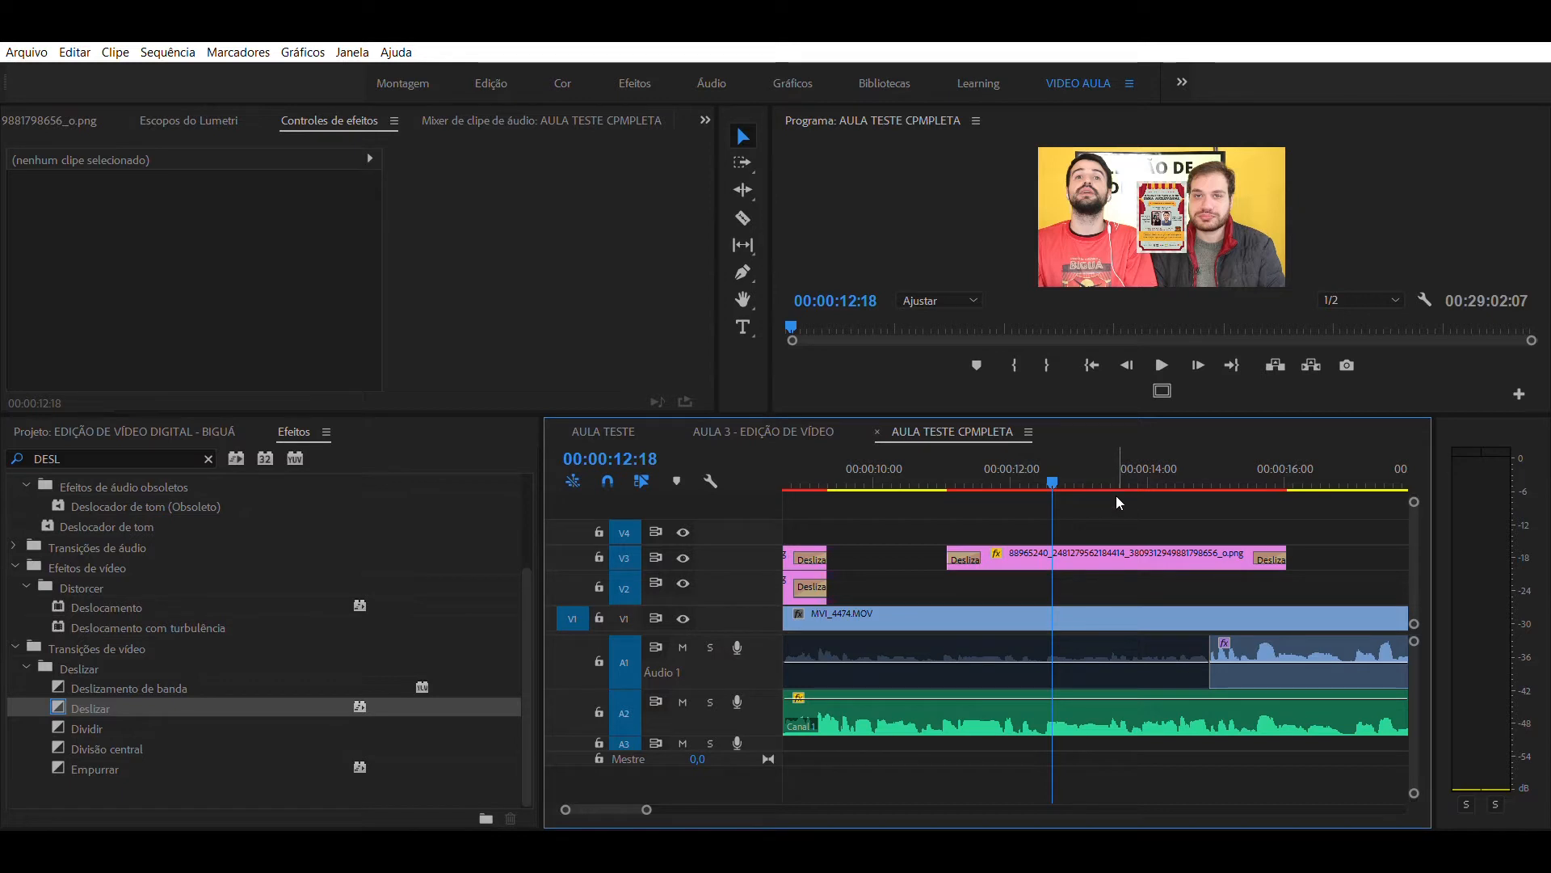
click(1107, 549)
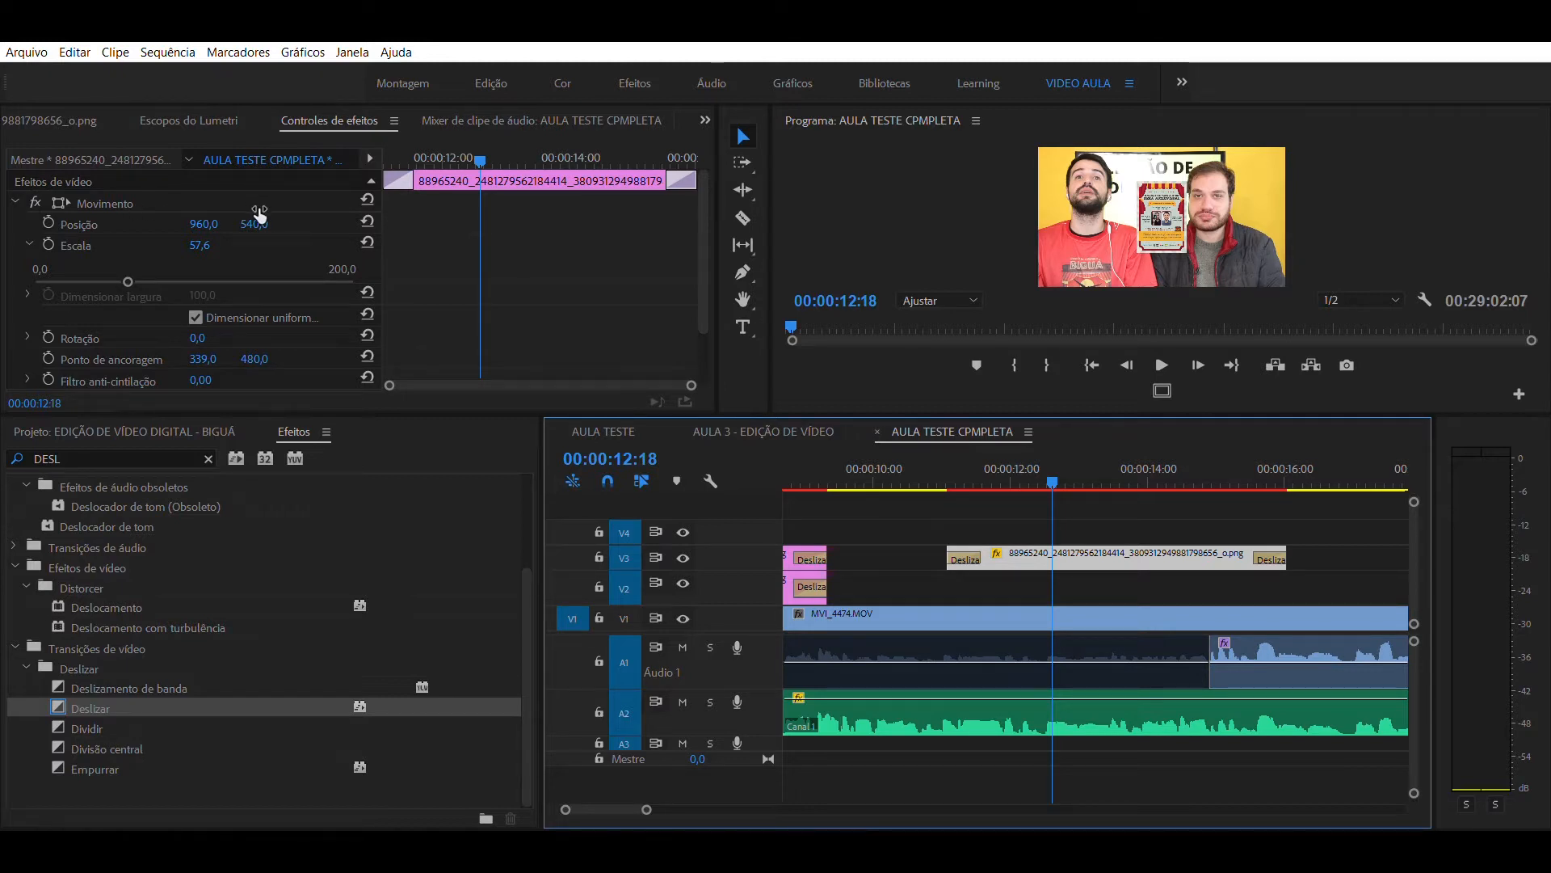
drag(260, 212, 354, 213)
drag(204, 224, 856, 224)
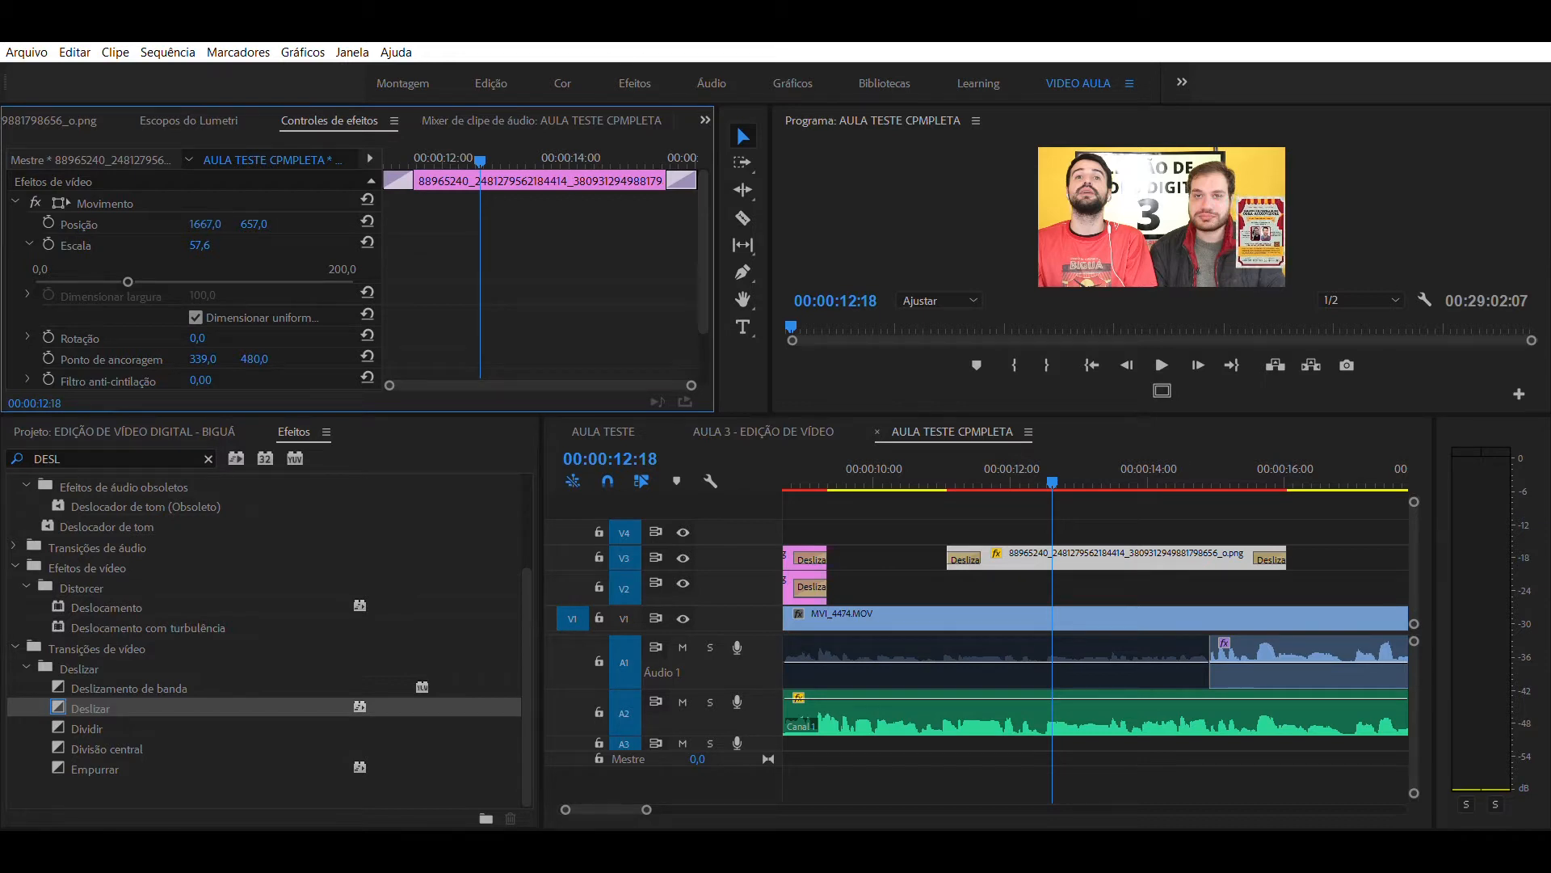
drag(254, 224, 352, 224)
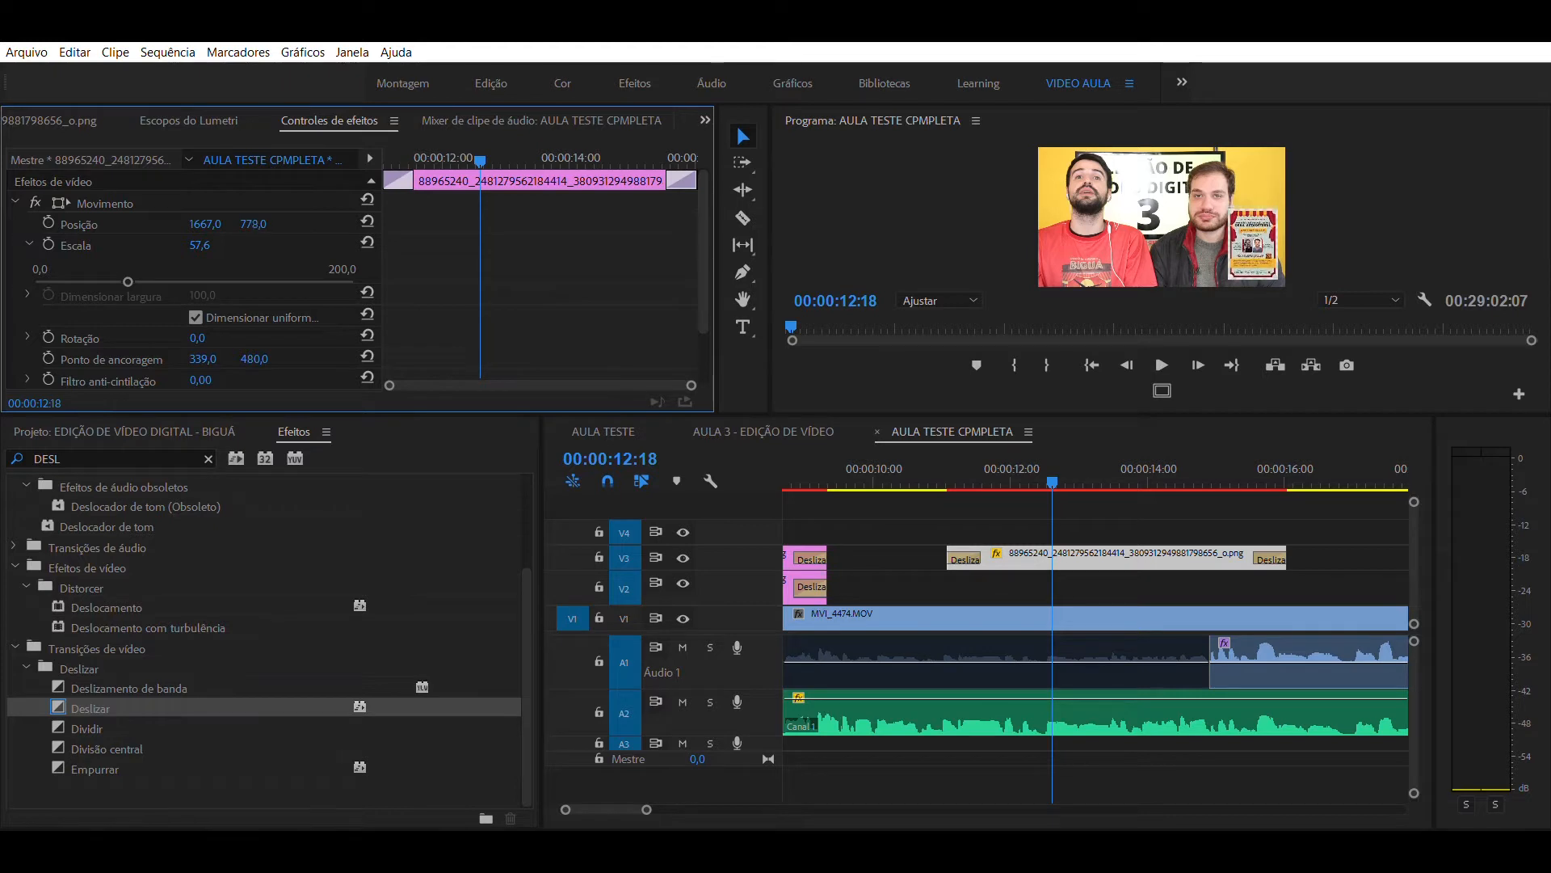
drag(352, 223, 359, 223)
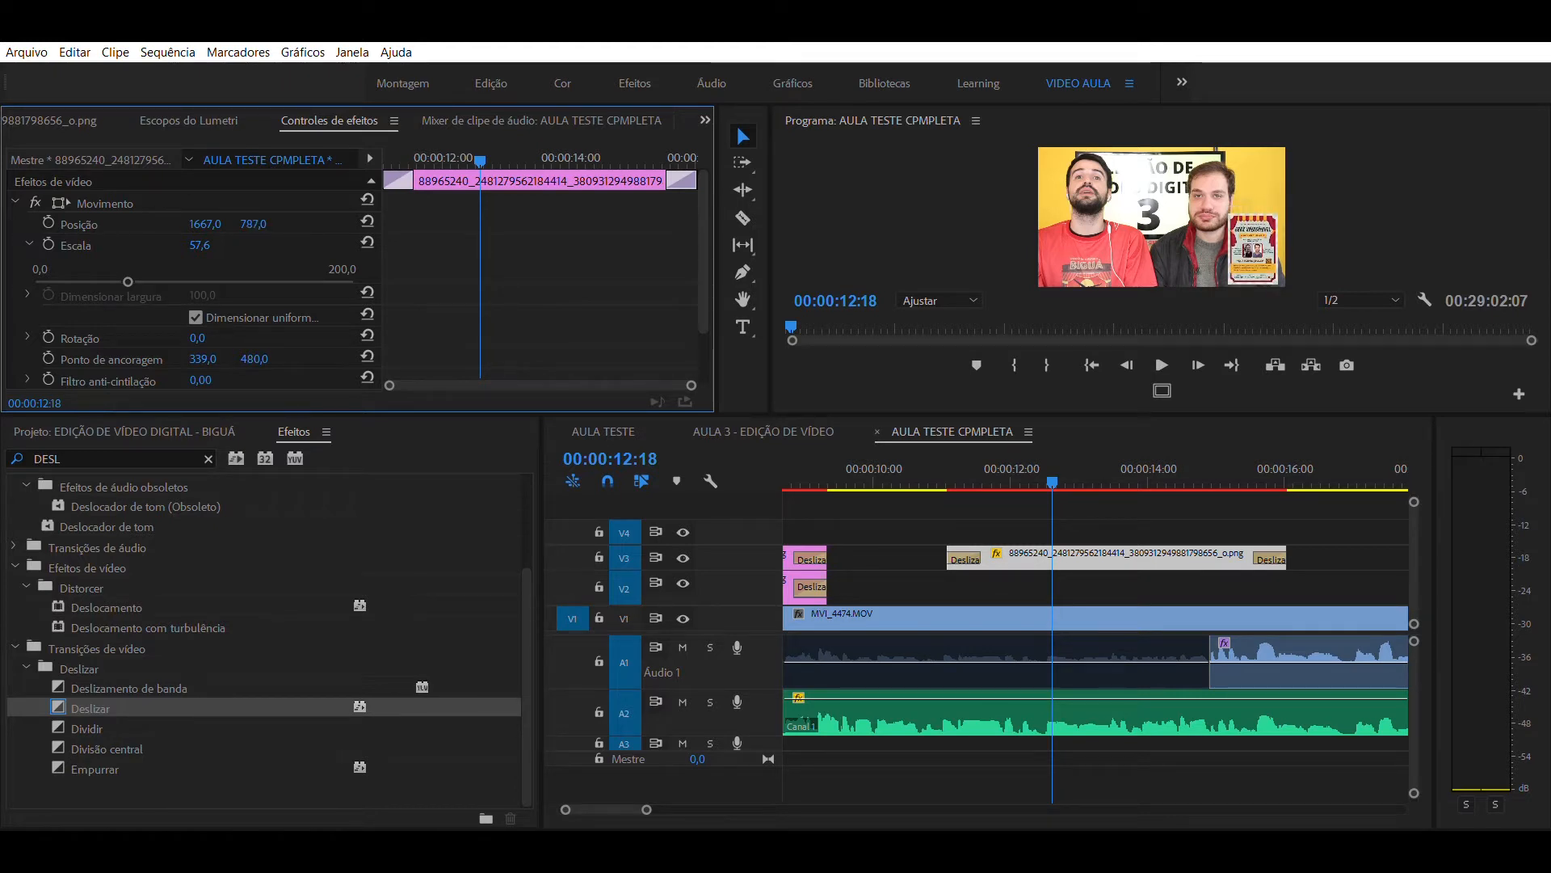
drag(210, 211, 232, 212)
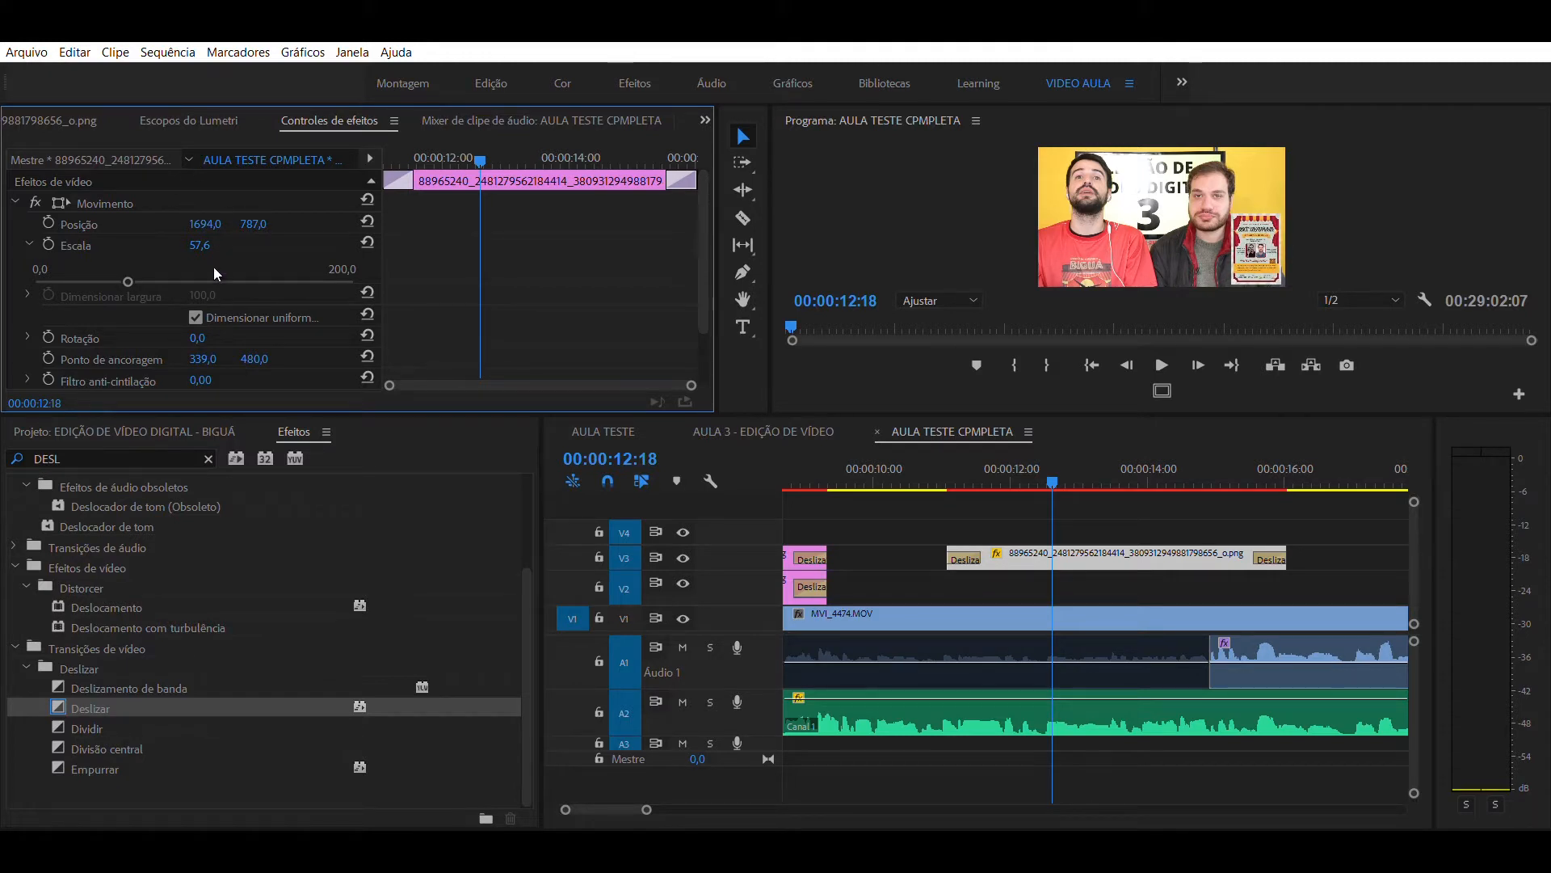
- Deselect the poster and play back its section from just before the clip starts
click(1060, 491)
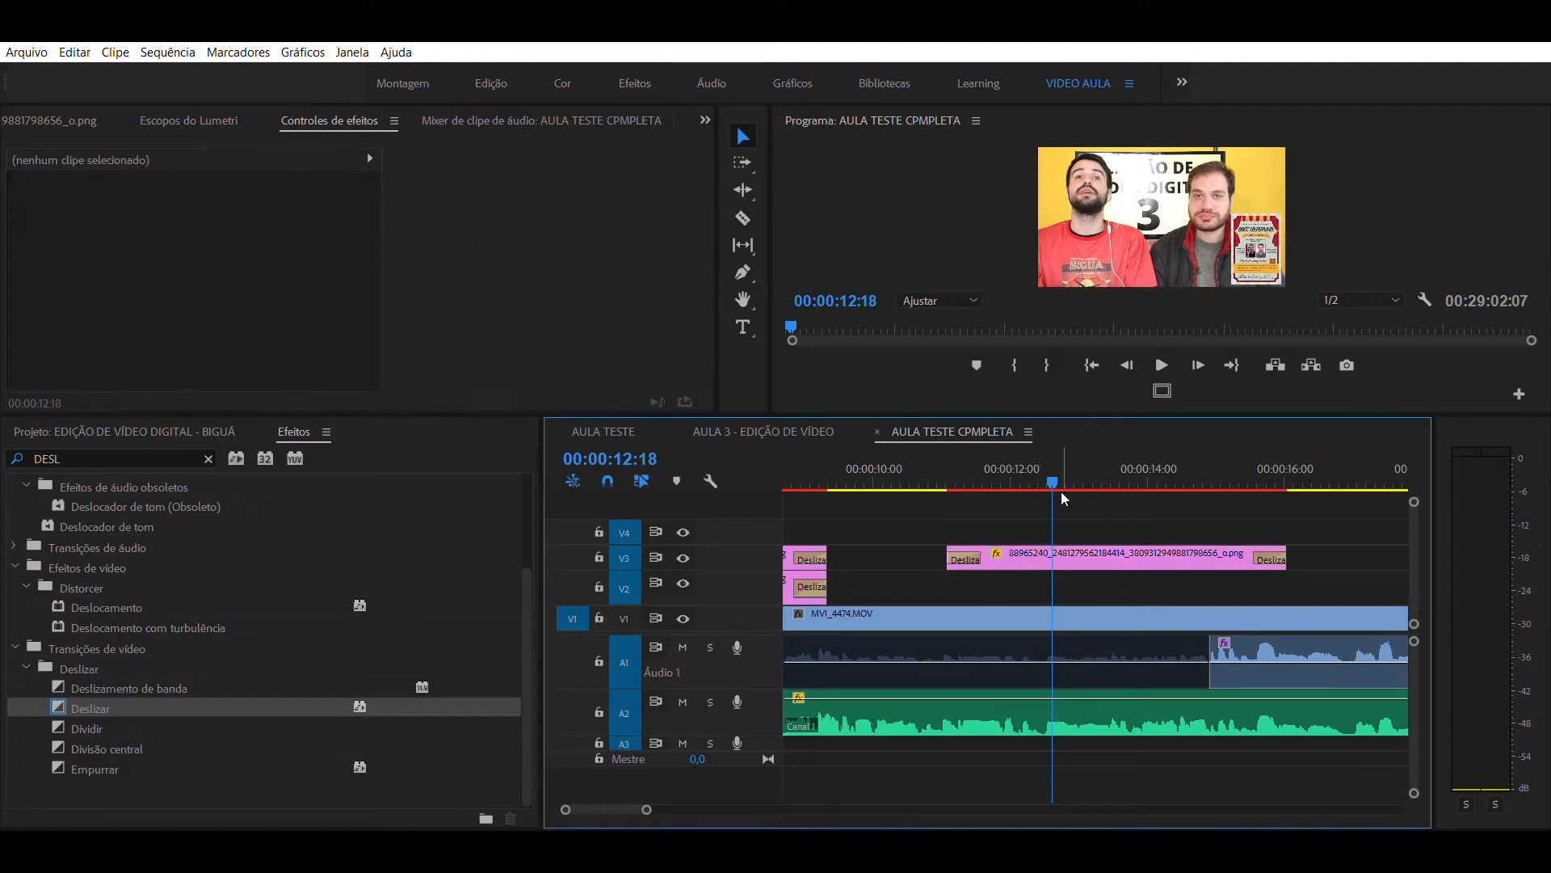
click(918, 460)
key(space)
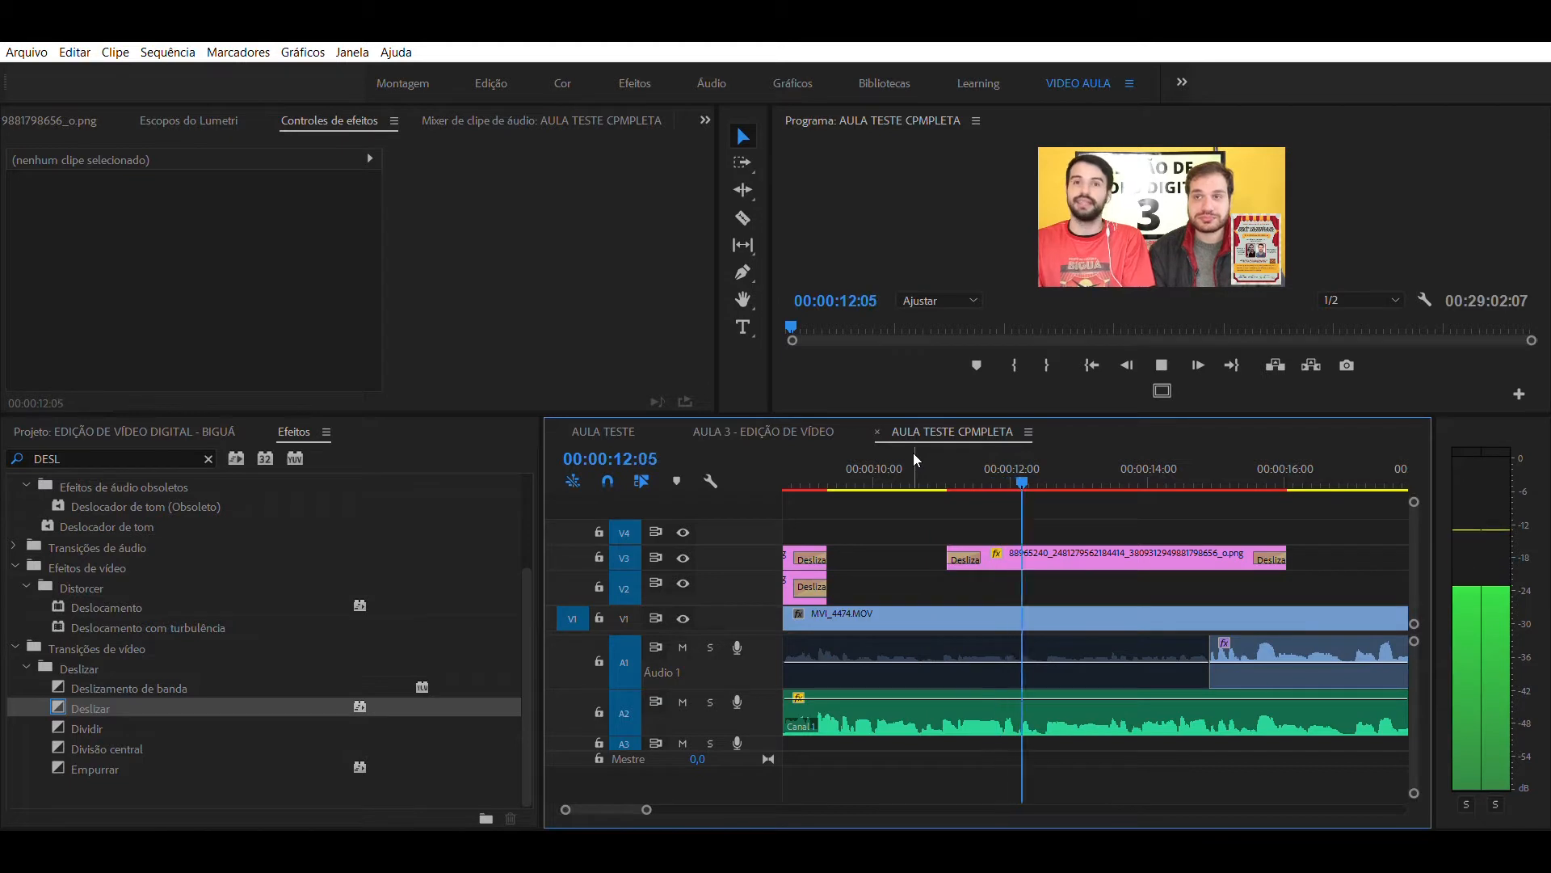
key(space)
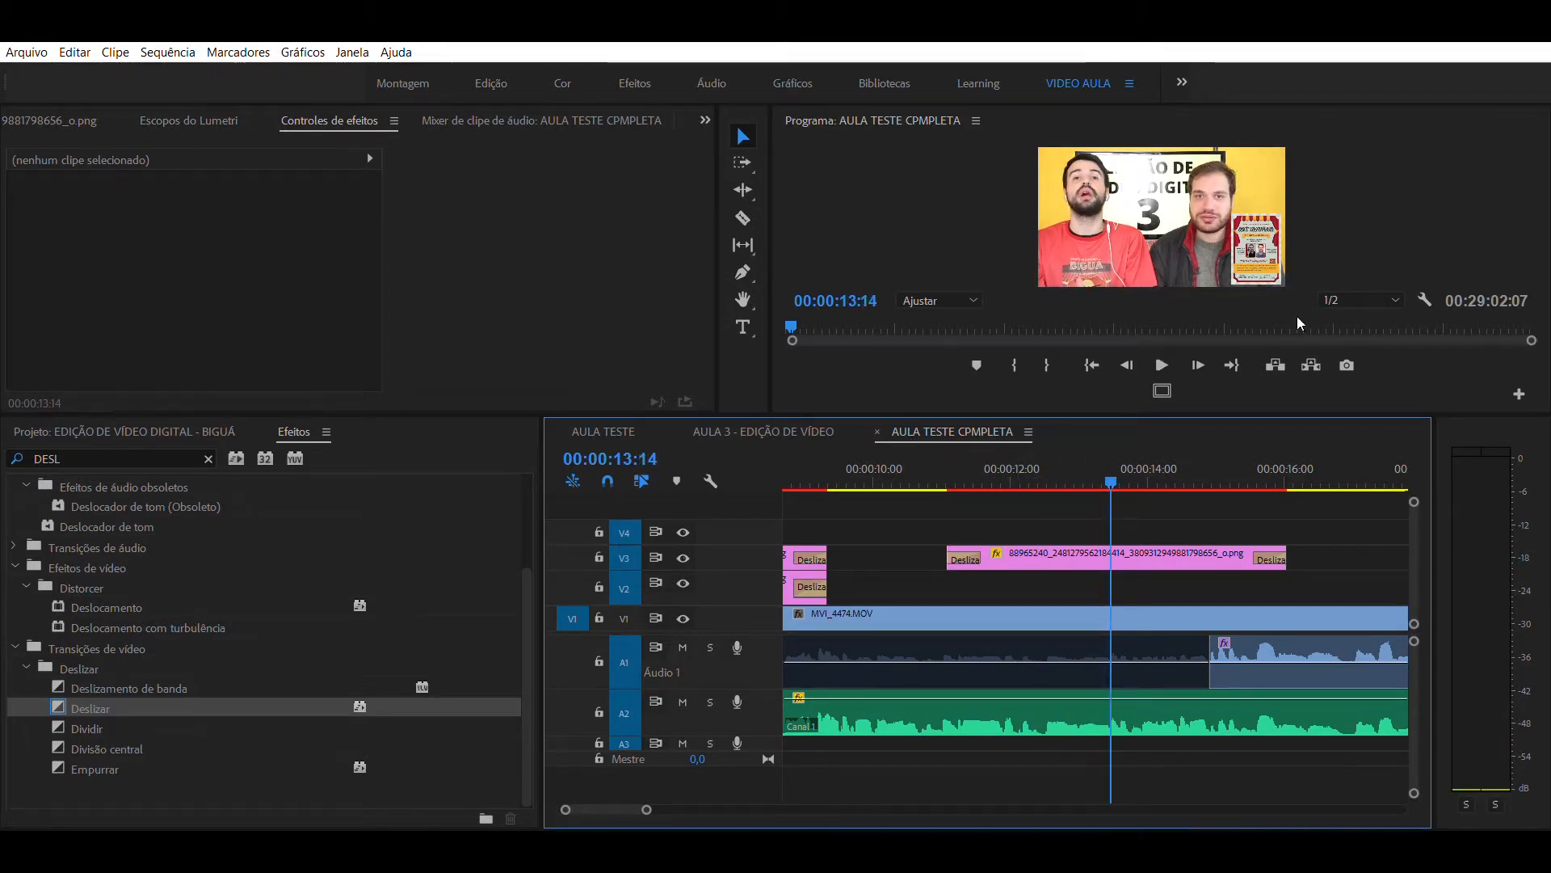
- Change the poster's entrance slide transition so it comes in from the right side, and play it back
mouse_move(952, 472)
mouse_down()
mouse_move(953, 454)
mouse_move(1006, 458)
mouse_move(959, 476)
mouse_up()
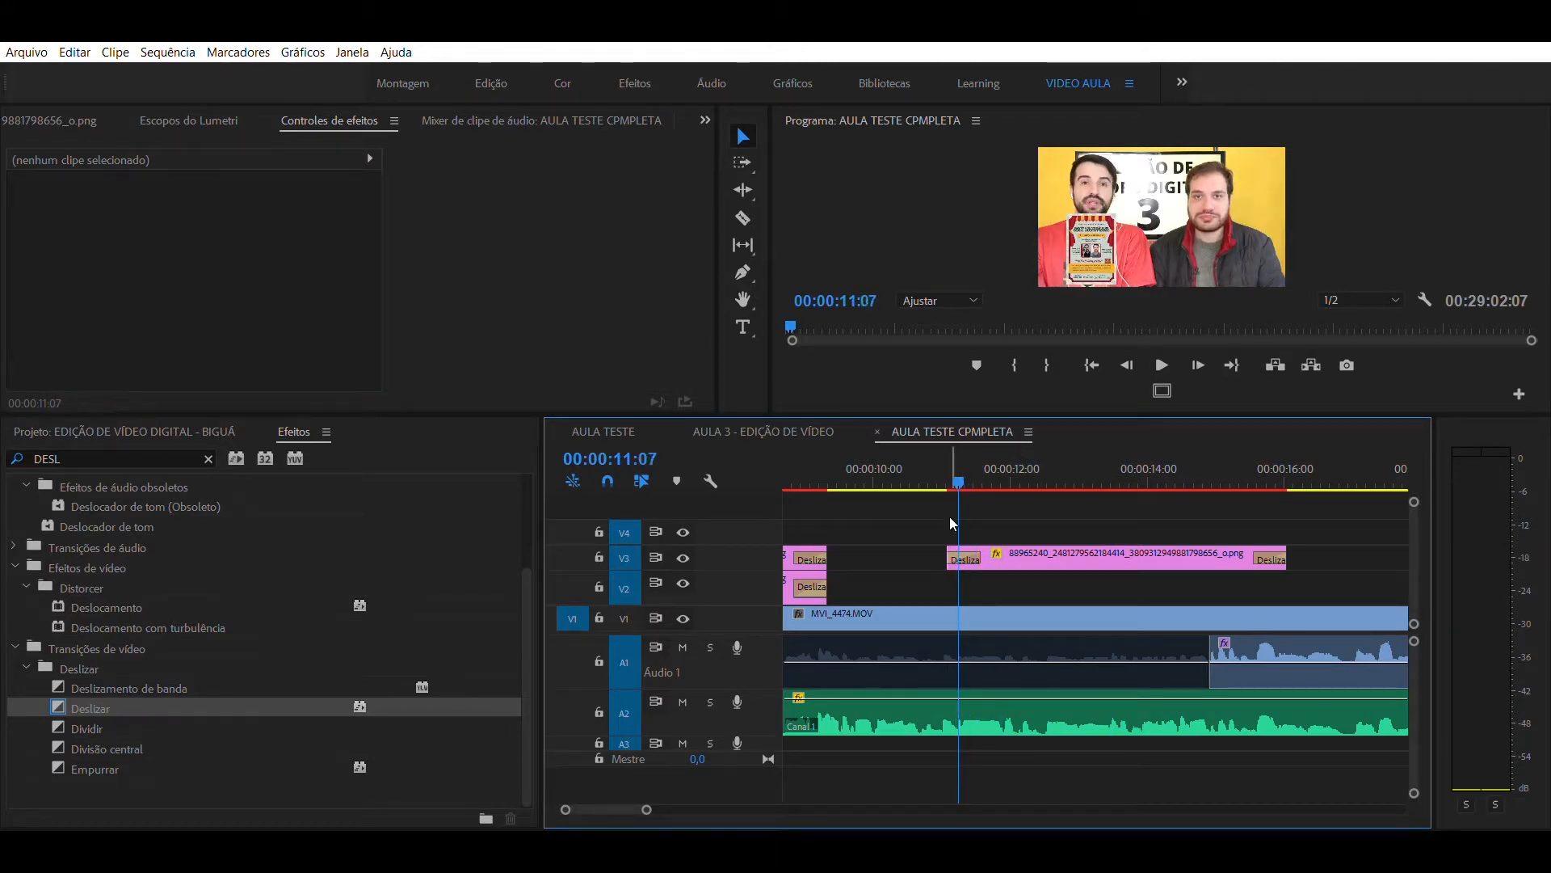
click(970, 556)
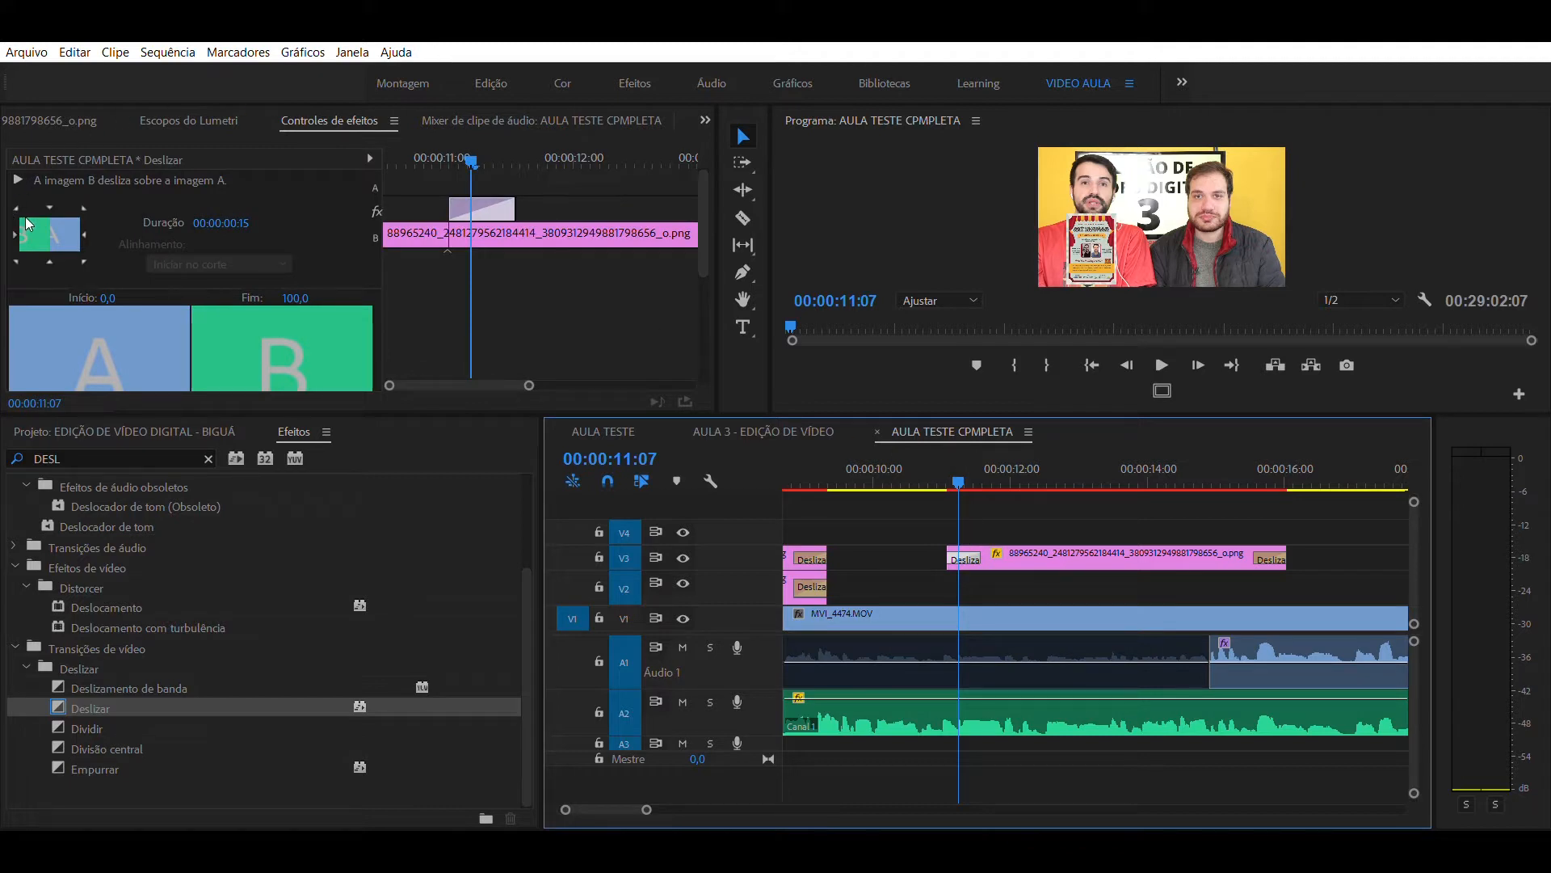
click(84, 212)
click(923, 457)
key(space)
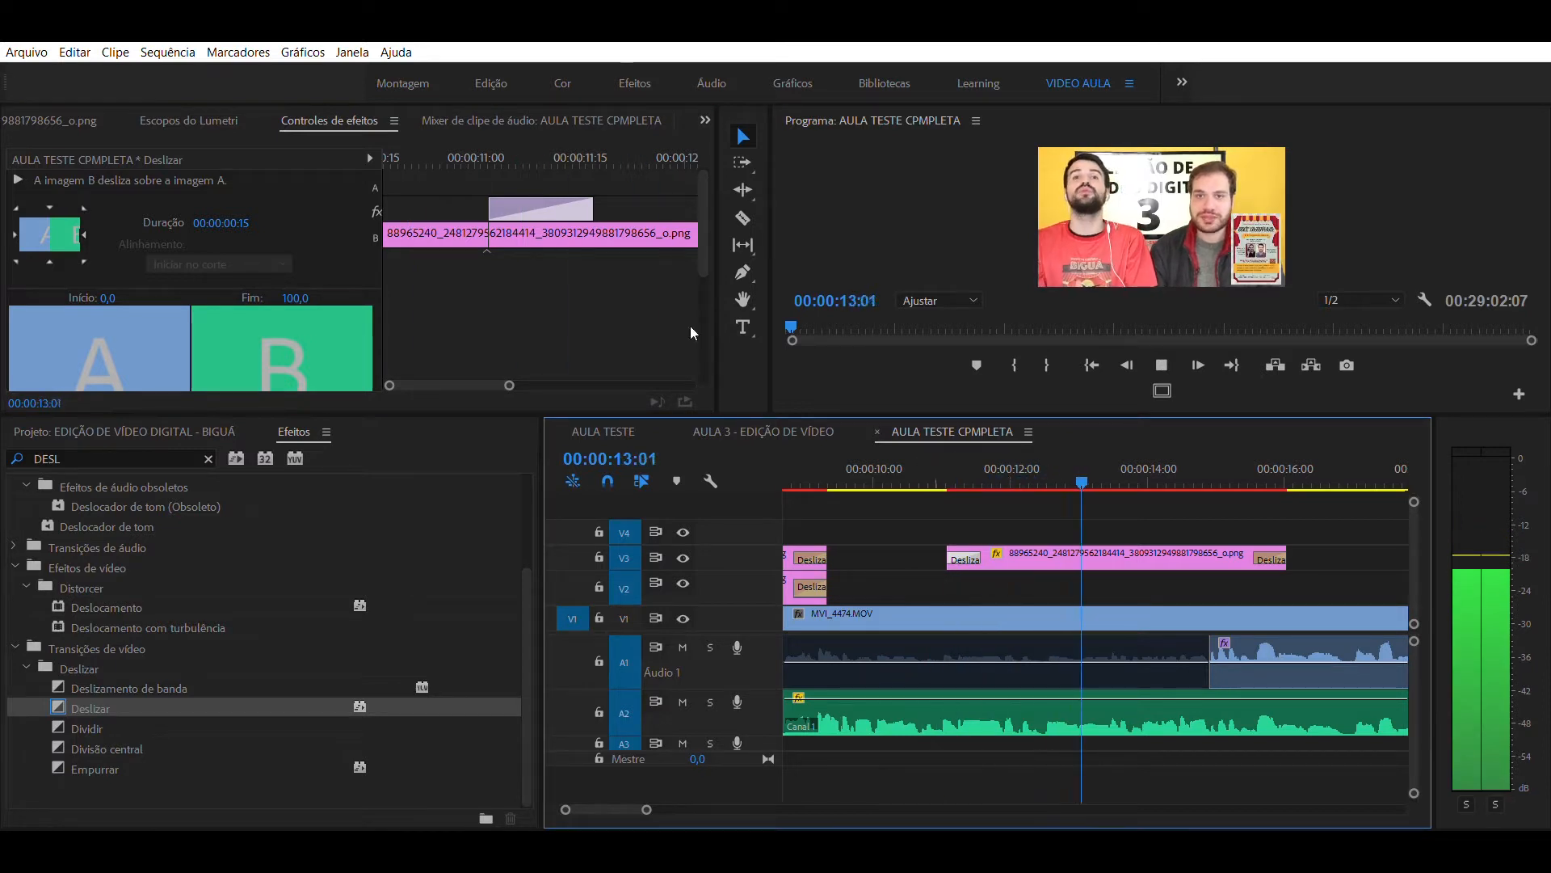
- Stop playback and delete the second poster clip from V3
click(1133, 456)
key(minus)
key(equal)
key(minus)
key(equal)
key(minus)
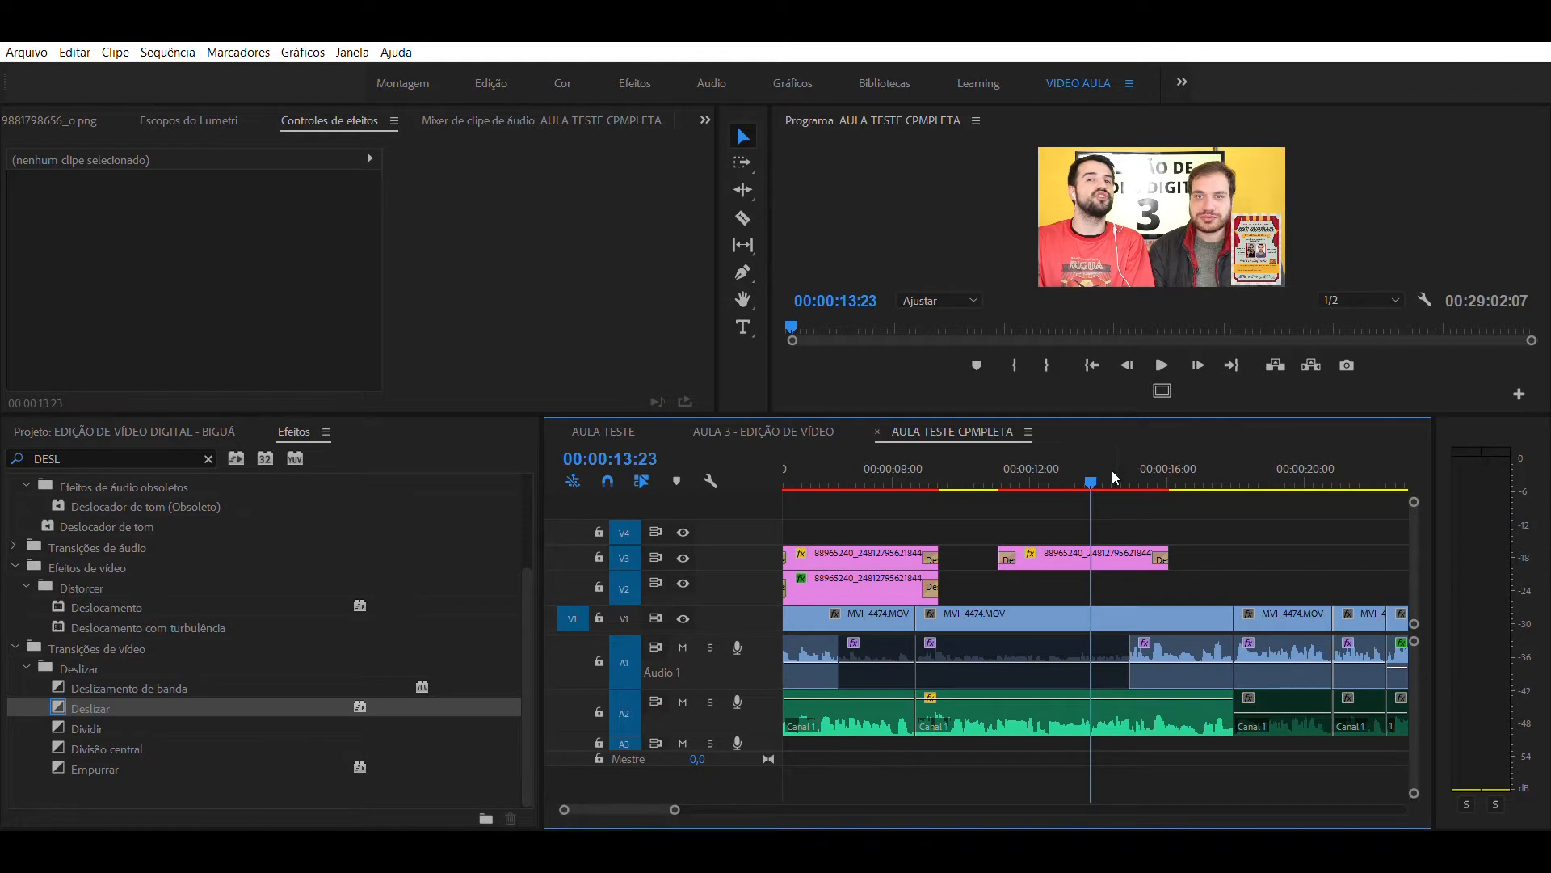
click(1097, 471)
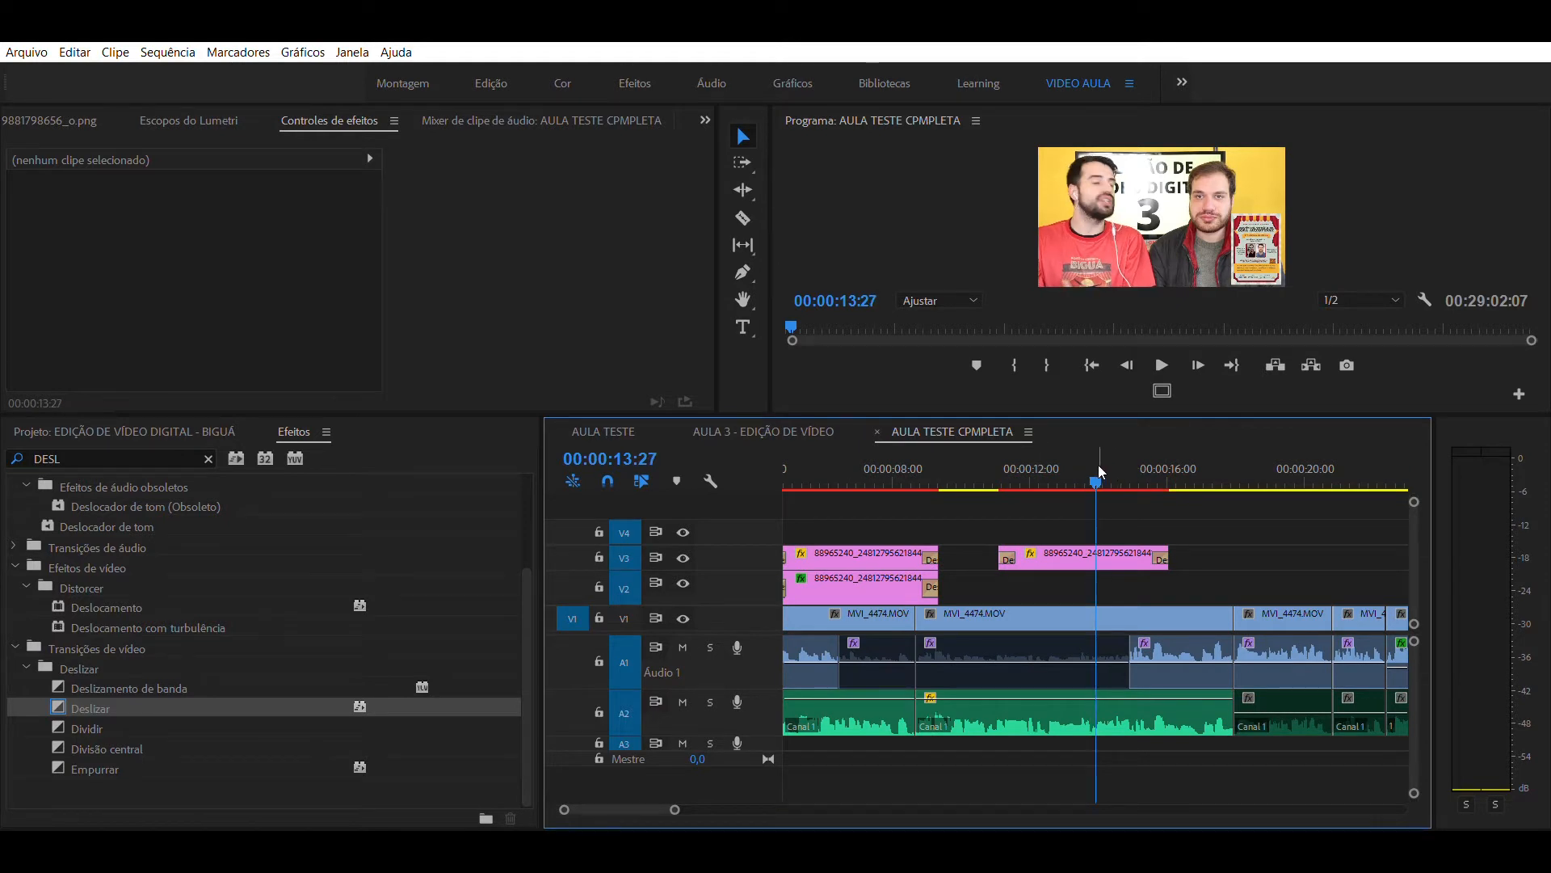
click(1090, 548)
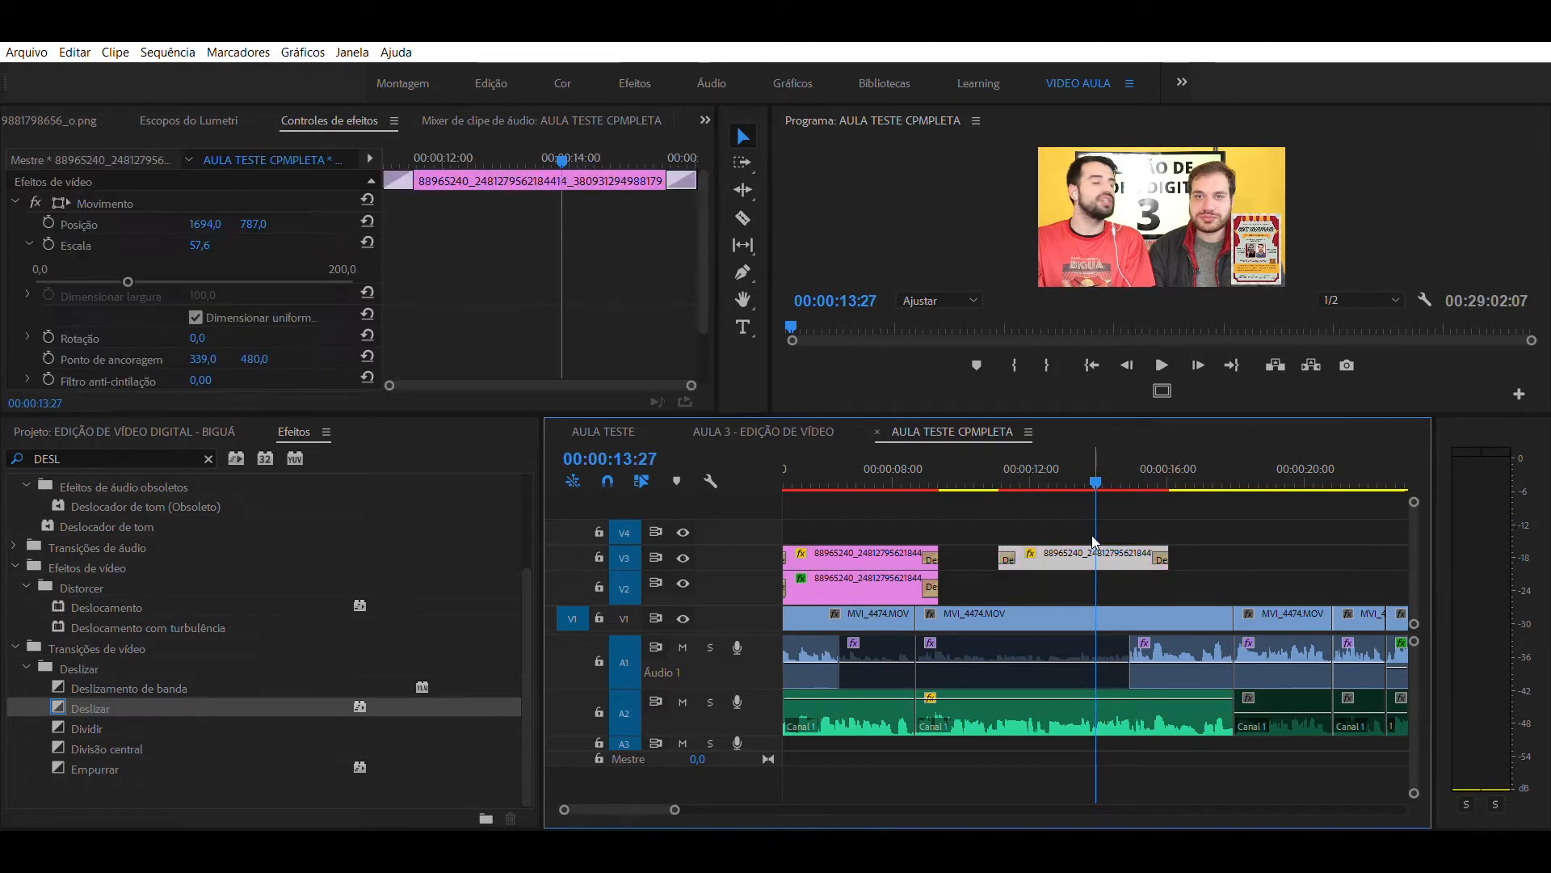
key(Delete)
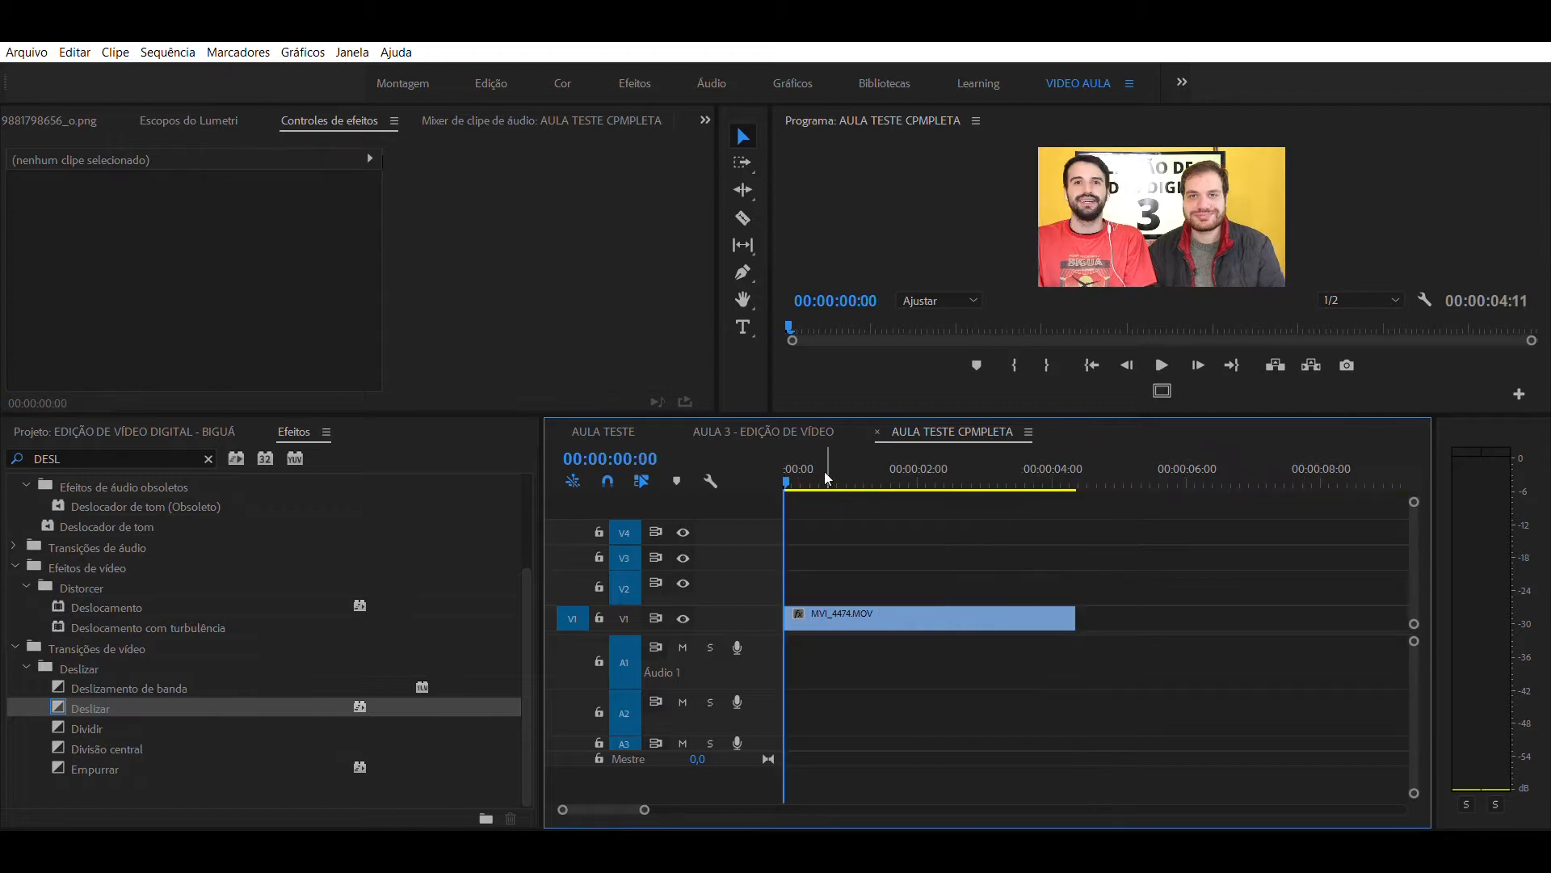
- Duplicate the MVI_4474.MOV clip onto V2 and move the copy to directly follow the original on V1
drag(825, 473, 906, 449)
click(939, 610)
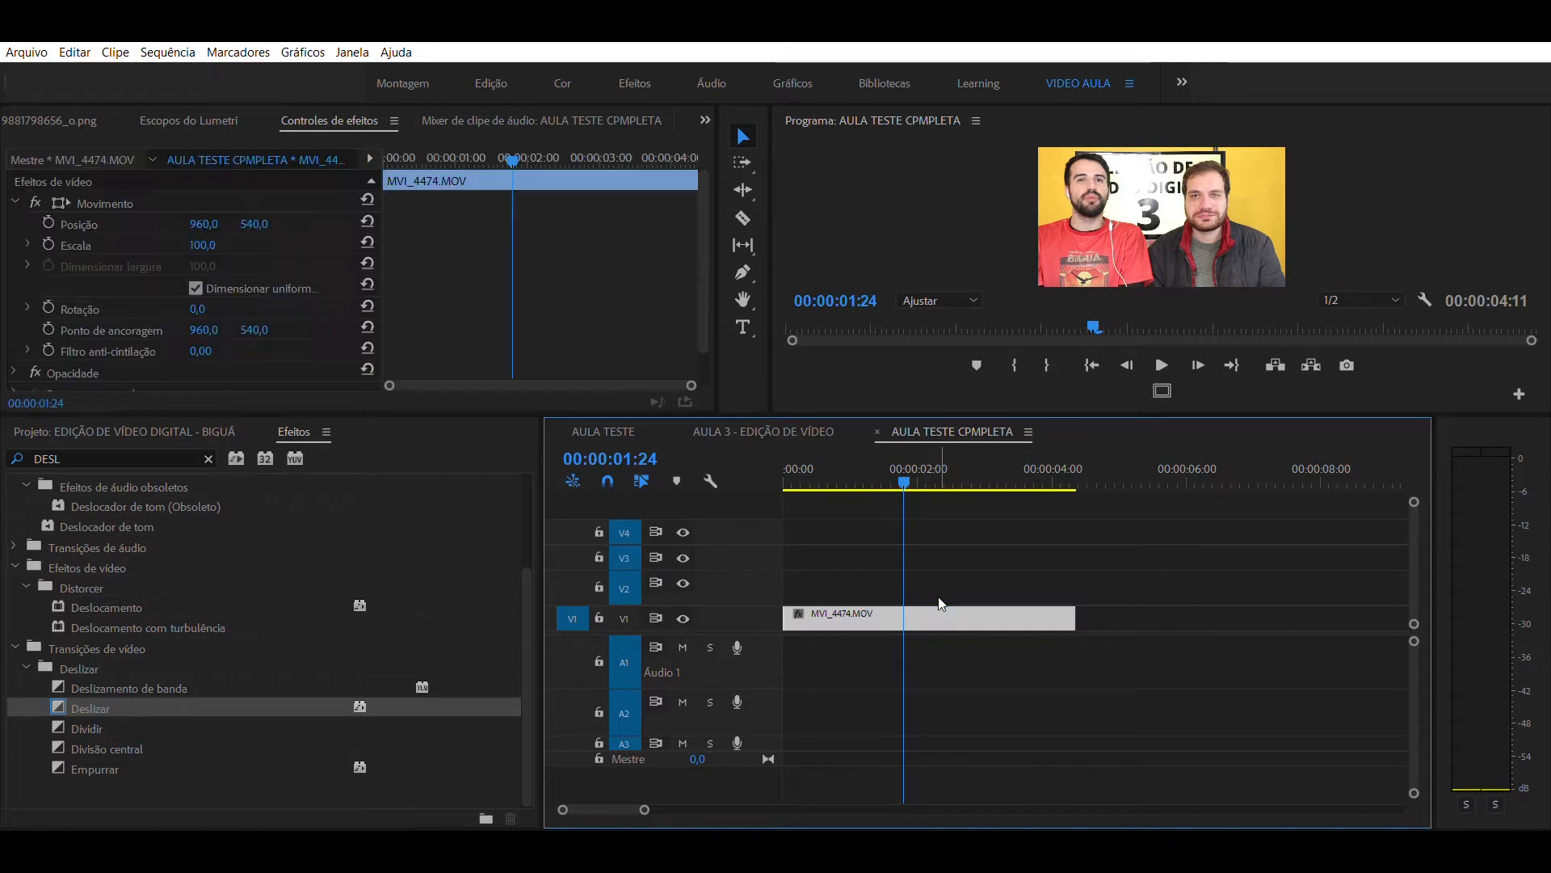
drag(1185, 587, 833, 575)
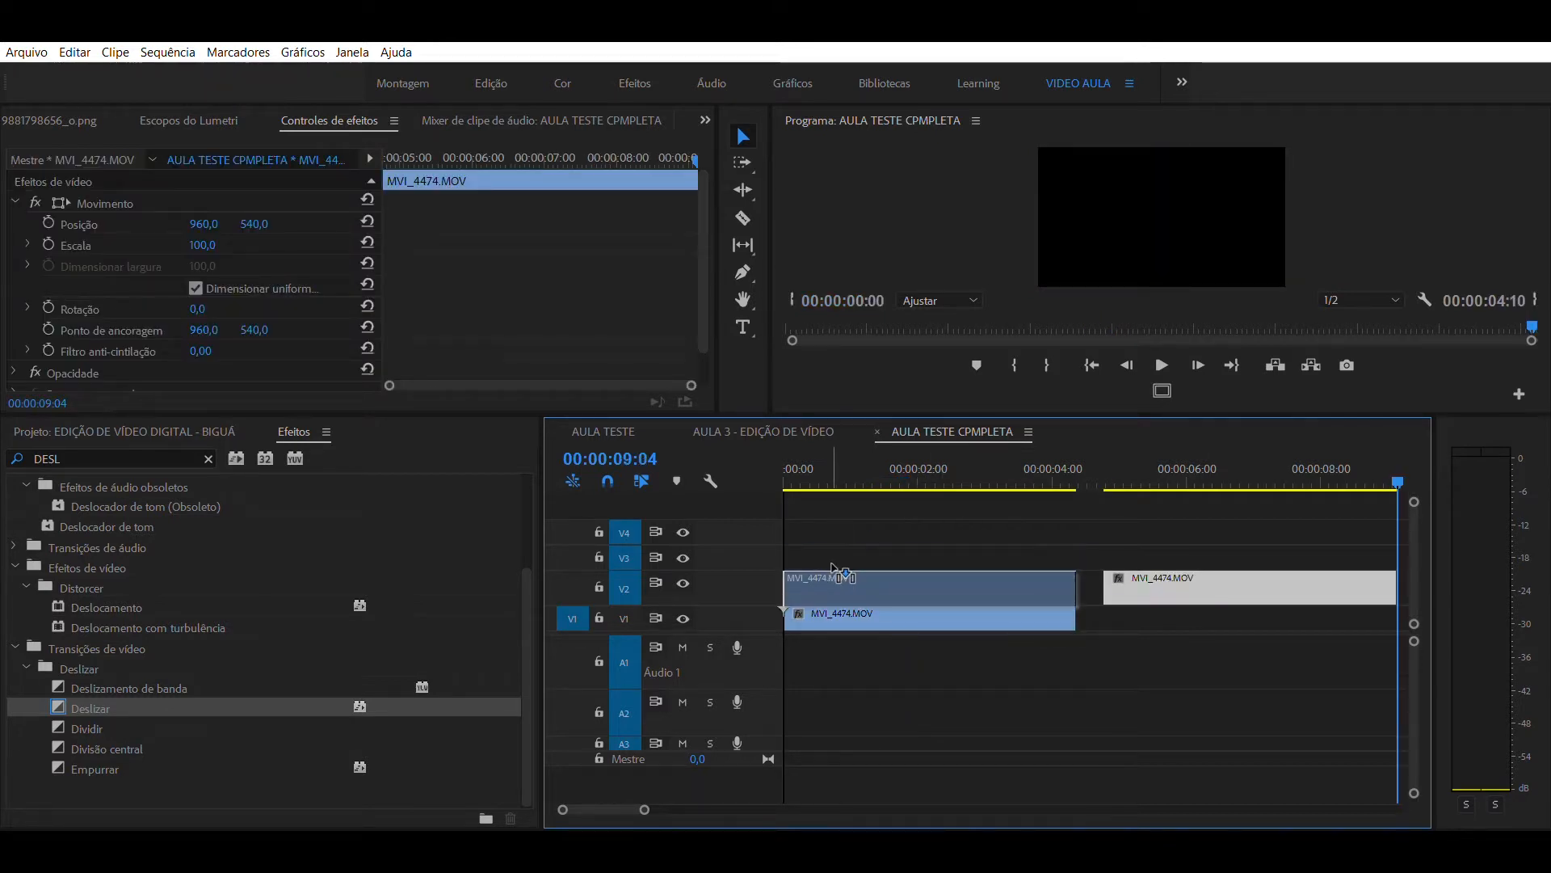
click(871, 533)
drag(899, 485, 968, 491)
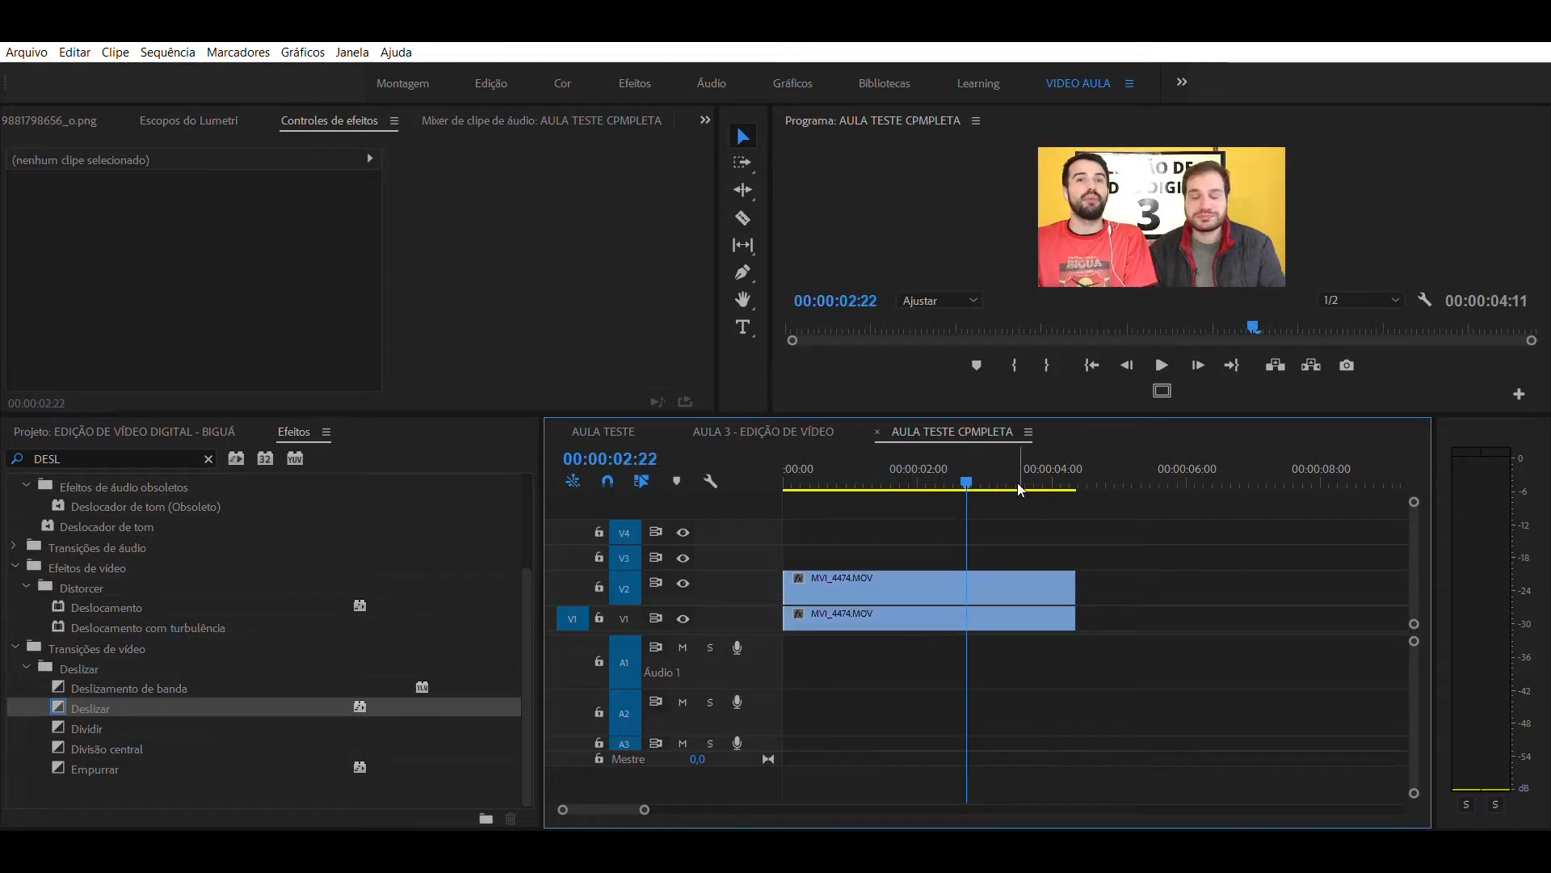
drag(952, 575, 1204, 609)
click(1208, 579)
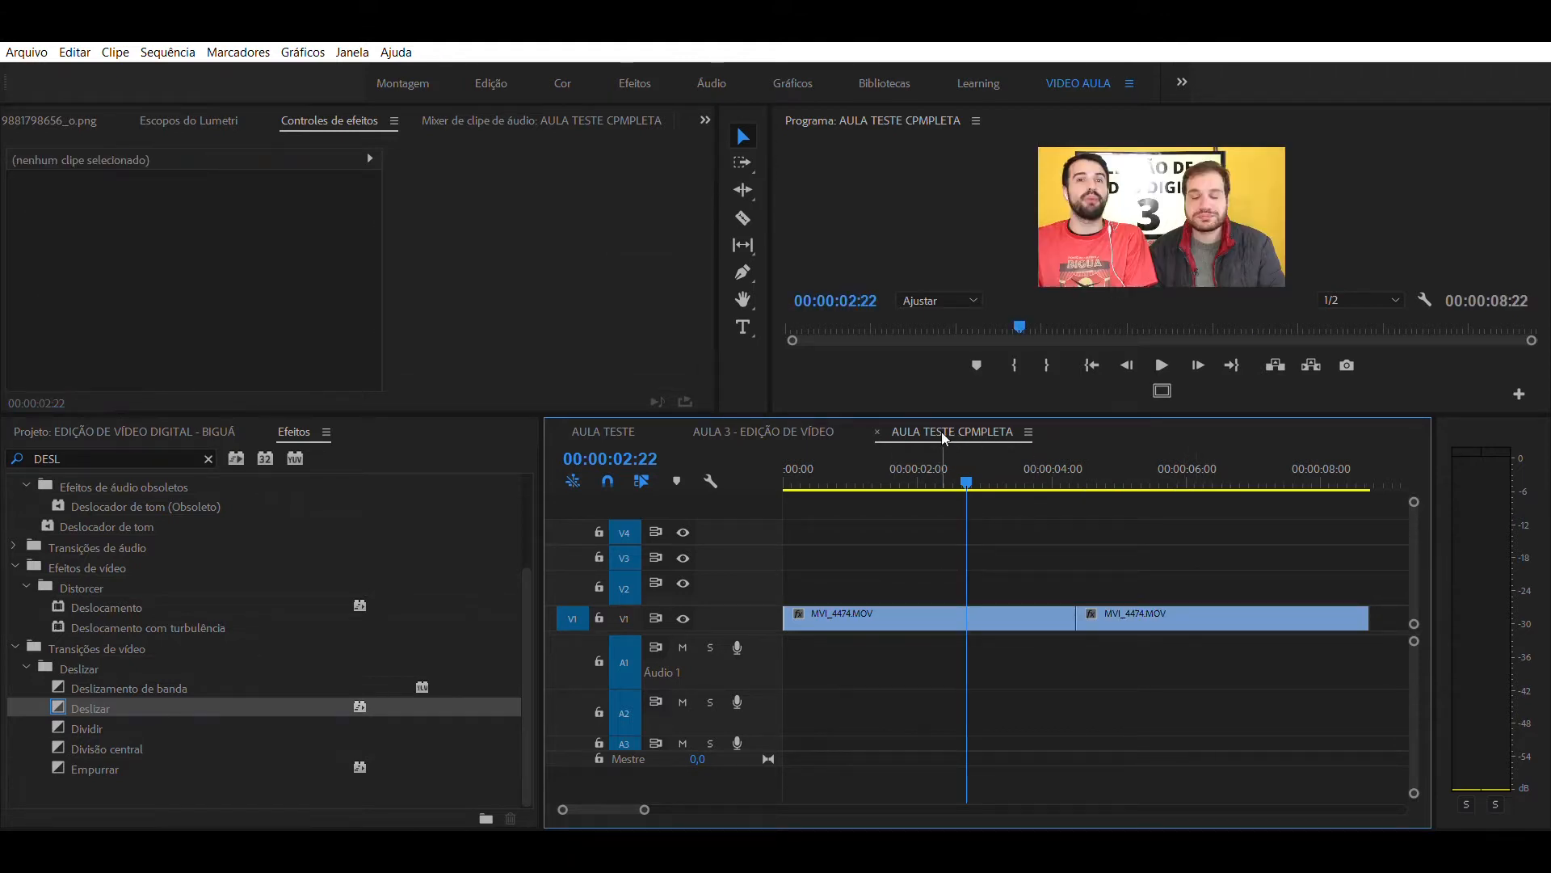
- Search the effects for CORTAR and apply the Cortar video effect to both MVI_4474.MOV clips on V1
click(870, 462)
drag(870, 460, 874, 509)
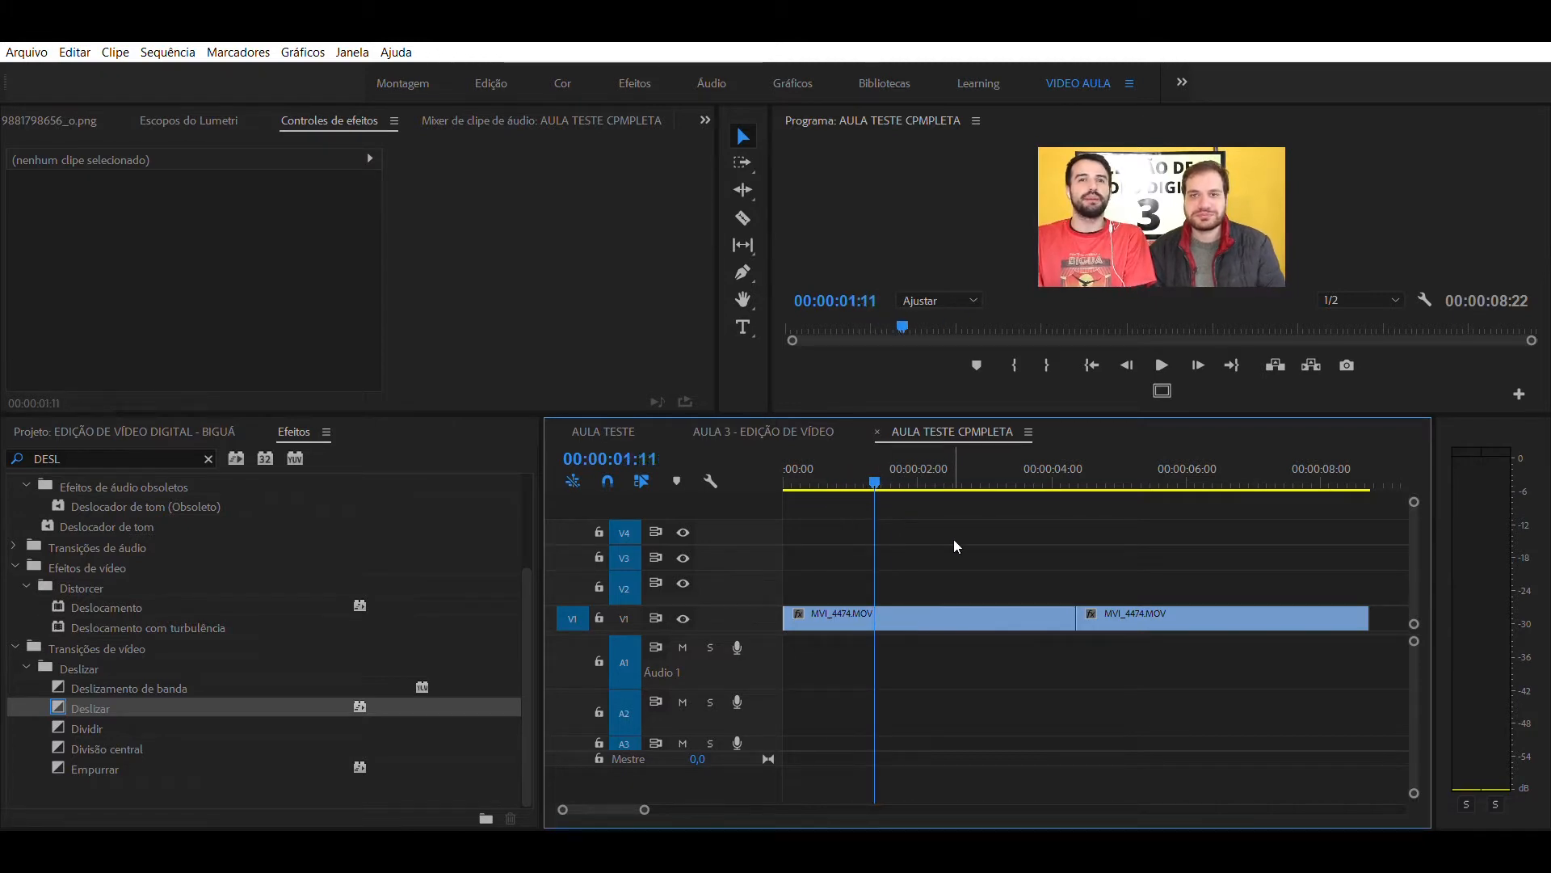
click(296, 430)
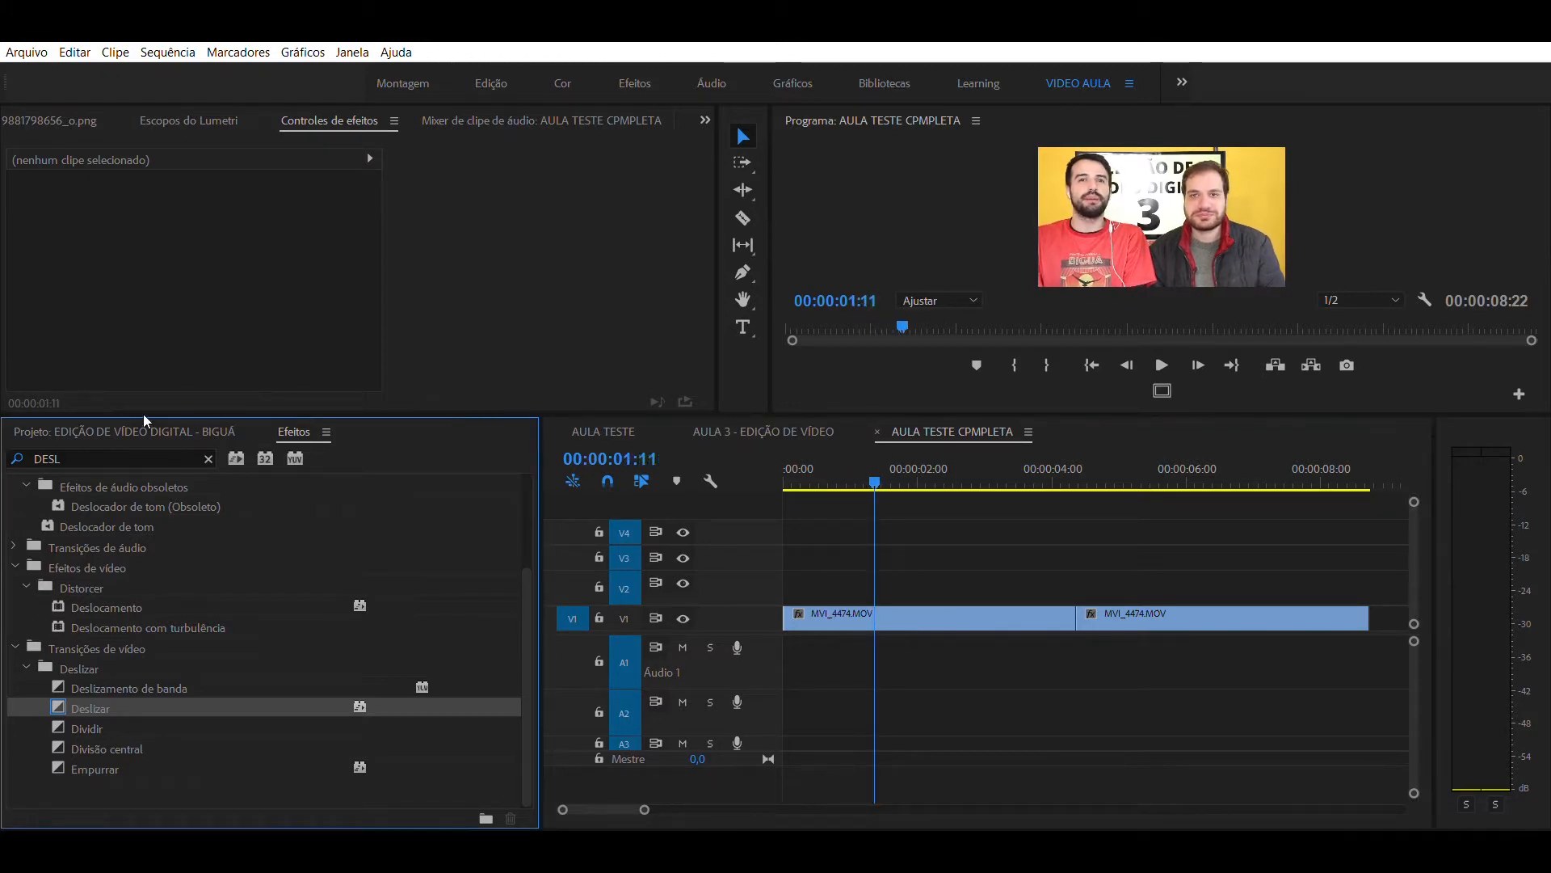
click(108, 459)
text(C)
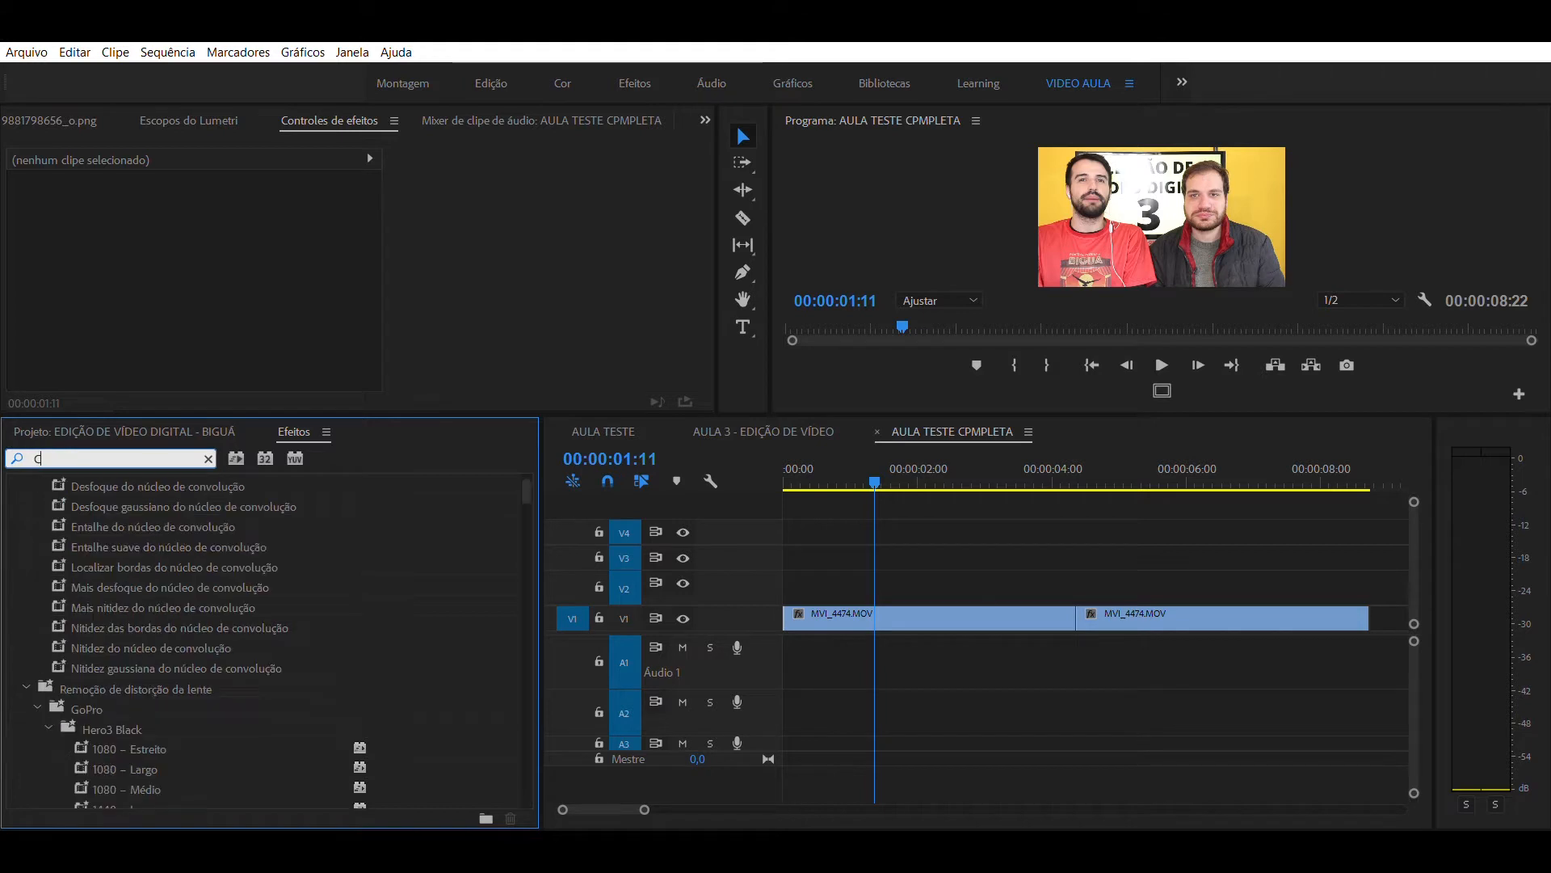
text(ORTAR)
drag(85, 607, 898, 602)
drag(62, 606, 1147, 602)
- Crop the first MVI_4474.MOV clip around the man in red: Superior 6%, Direita 54%, Inferior 38%
click(882, 522)
mouse_move(889, 477)
mouse_down()
mouse_move(1349, 475)
mouse_move(897, 477)
mouse_up()
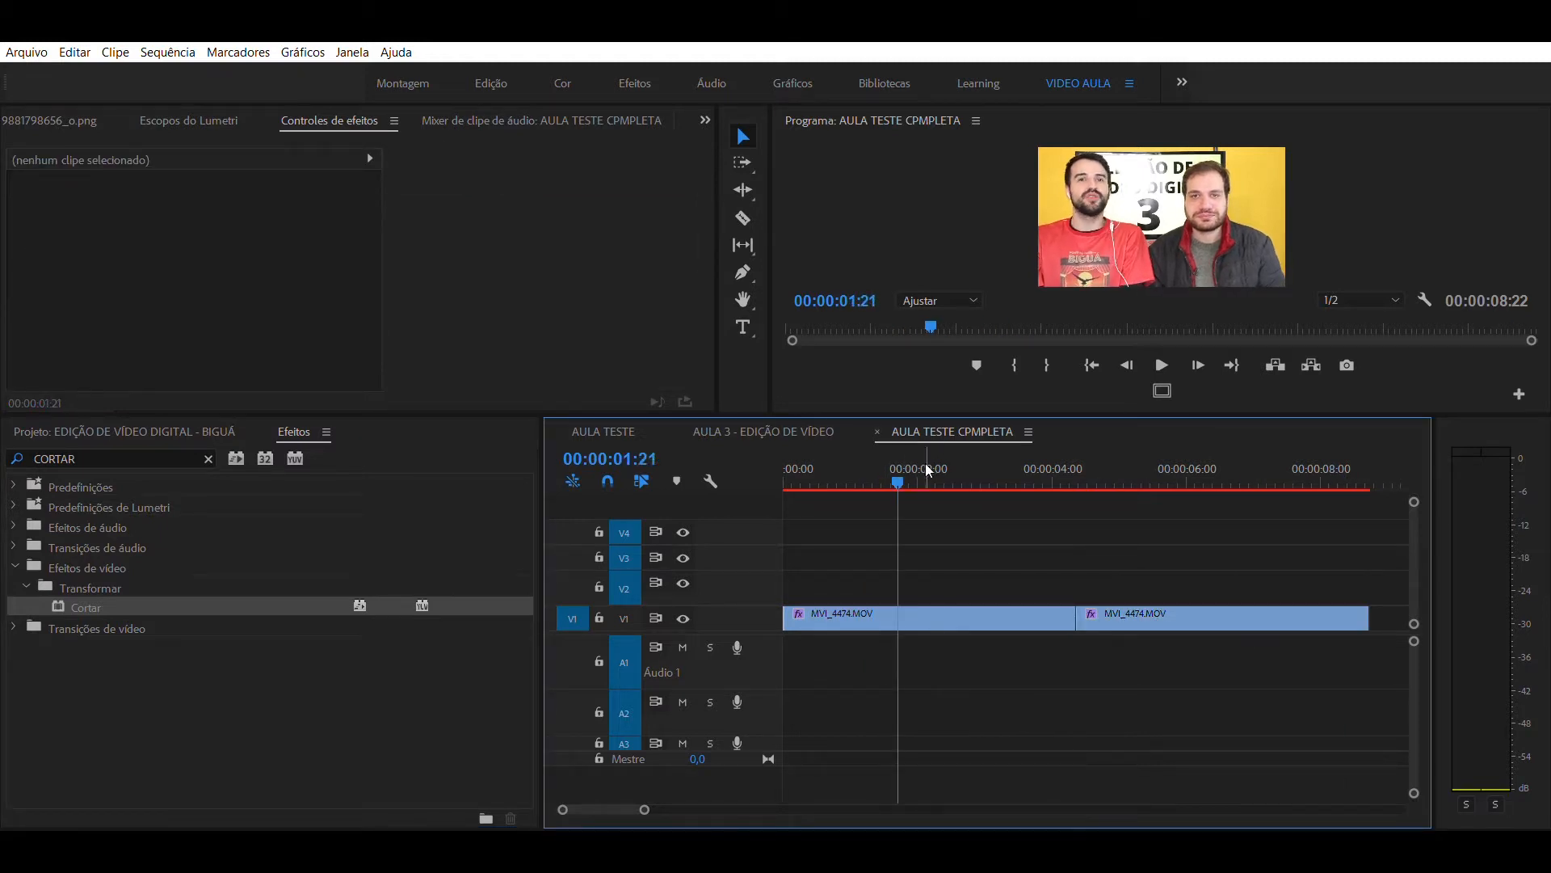
click(913, 602)
drag(700, 163, 700, 288)
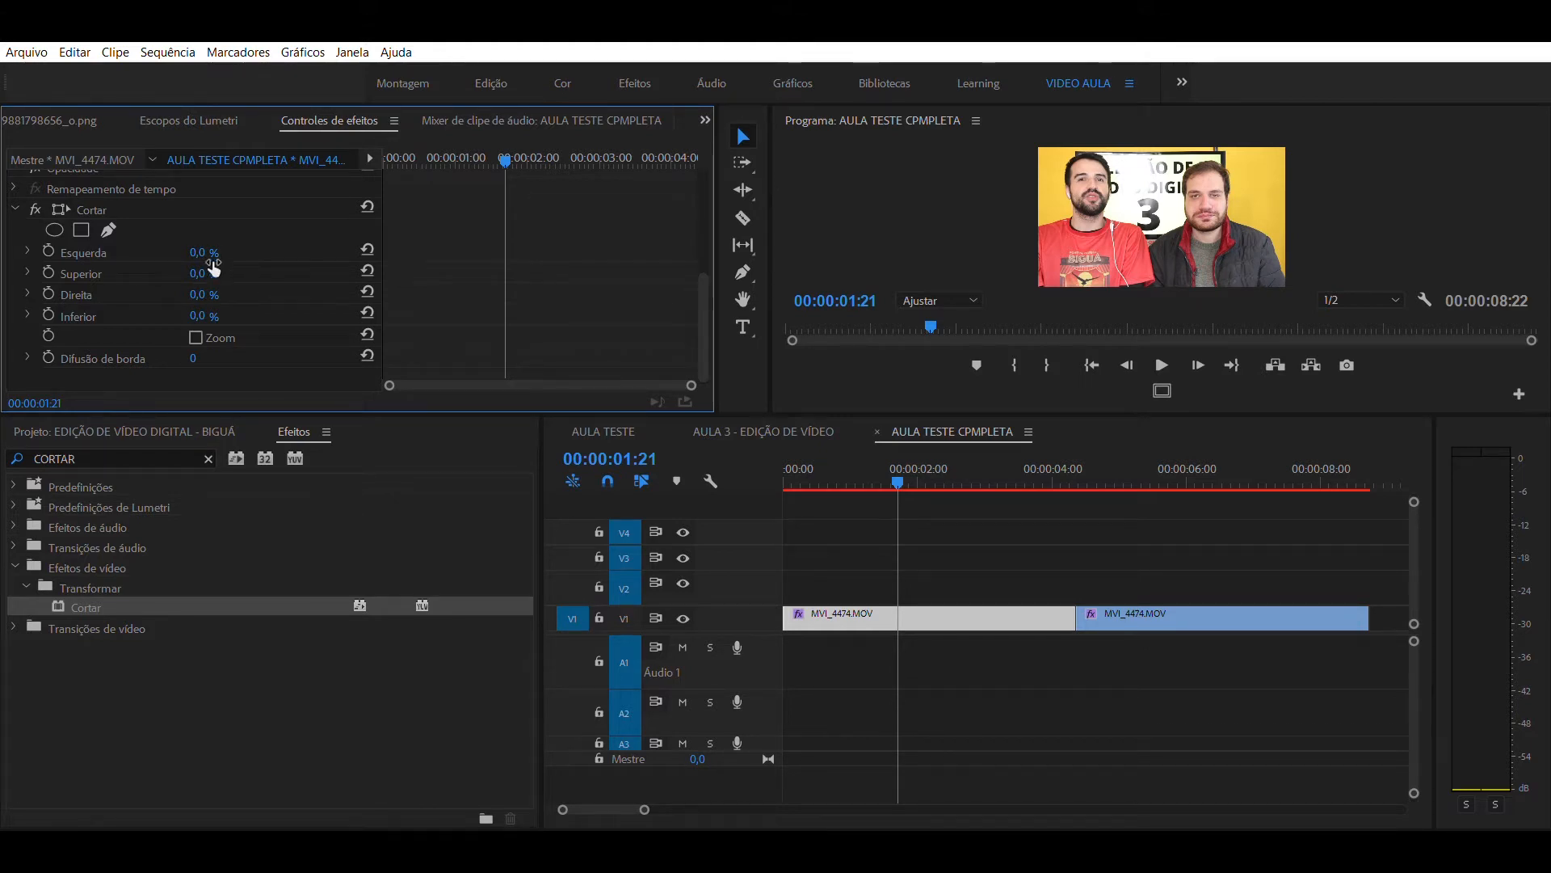
drag(211, 272, 248, 272)
drag(227, 274, 230, 316)
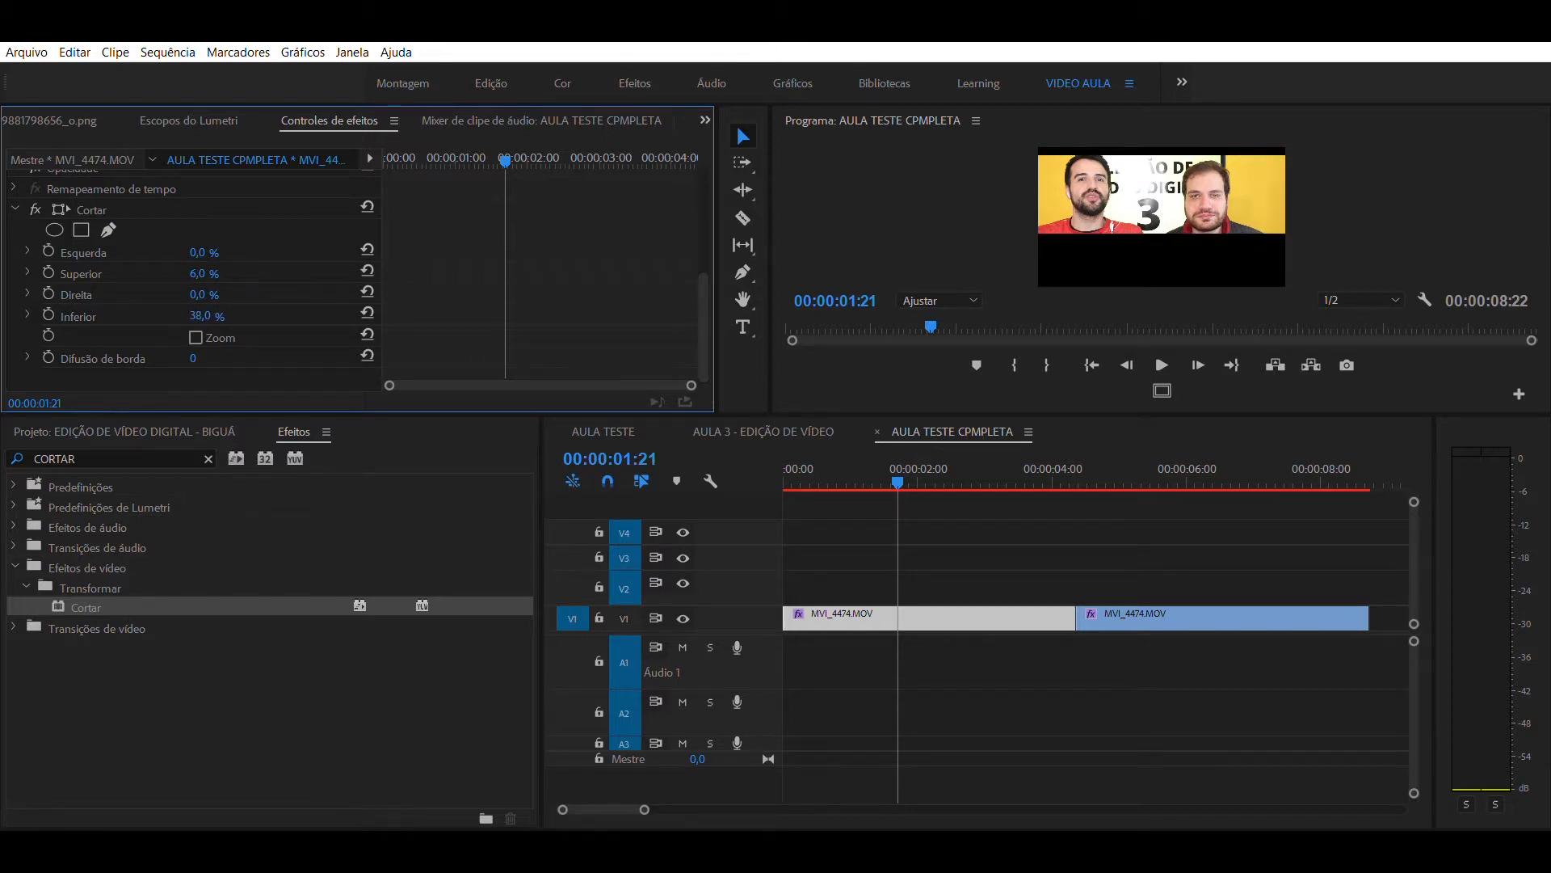
drag(197, 294, 241, 294)
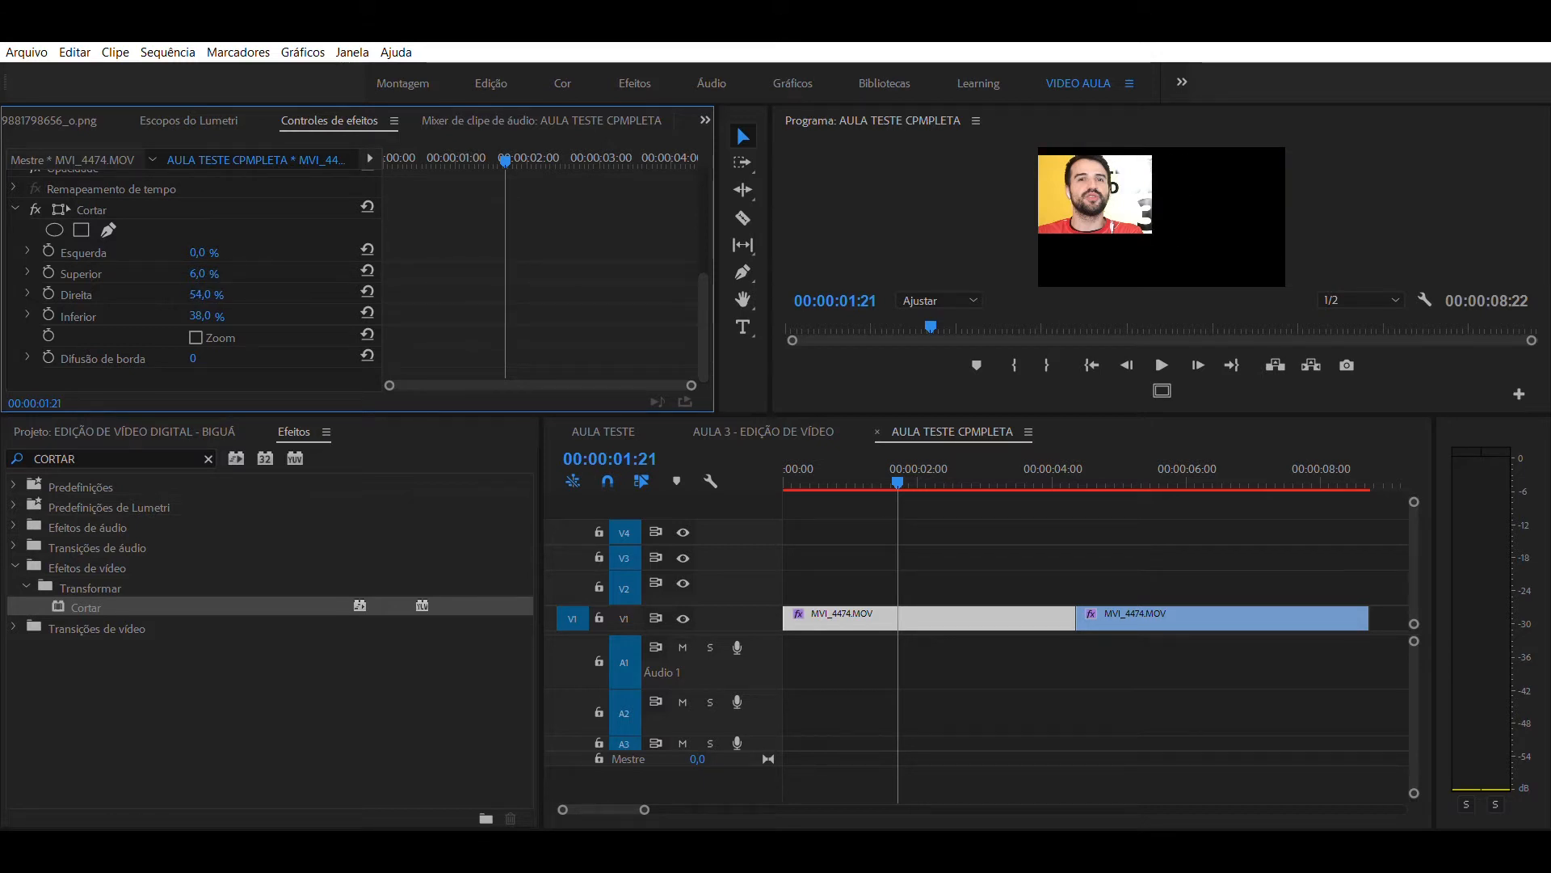
click(972, 561)
- Crop the second MVI_4474.MOV clip to the other man's face: Superior 11%, Direita 20%, Inferior 41%, plus the Esquerda side
click(1163, 460)
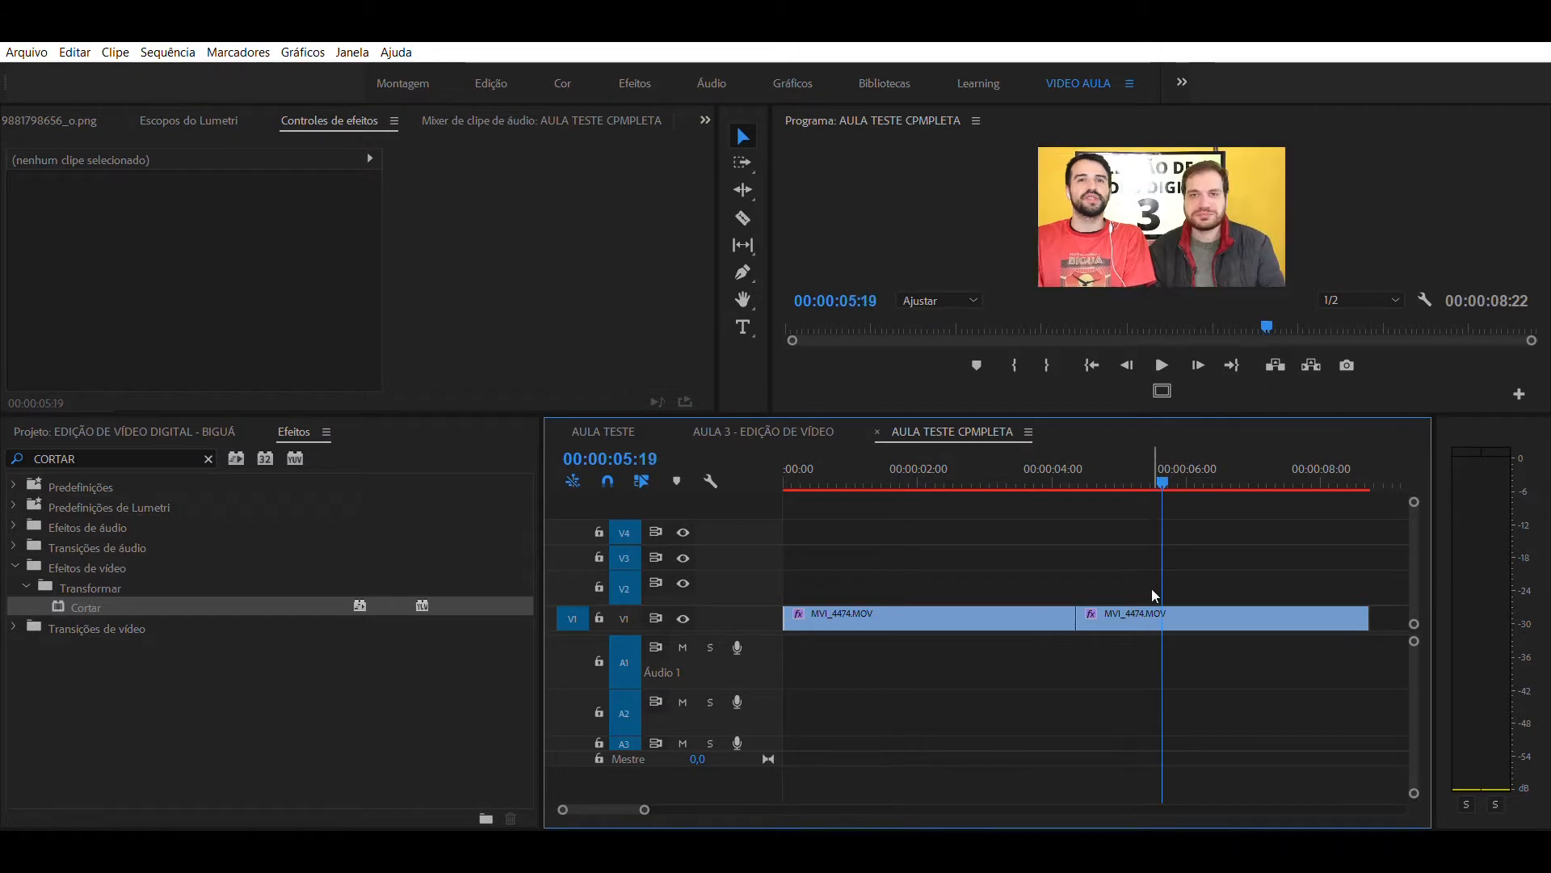
click(1157, 616)
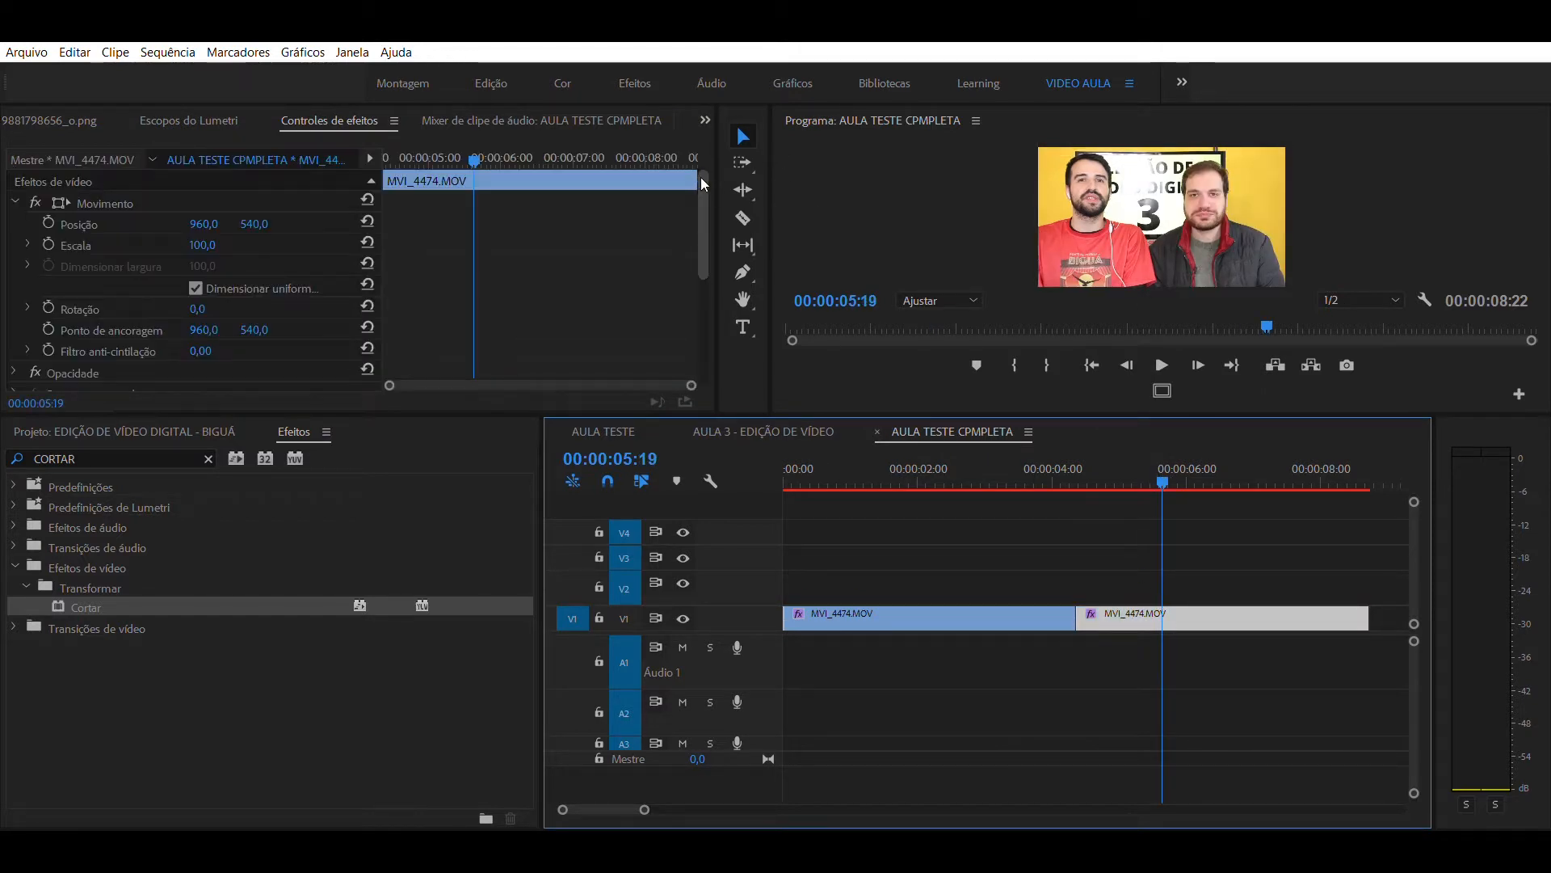
drag(701, 177, 692, 276)
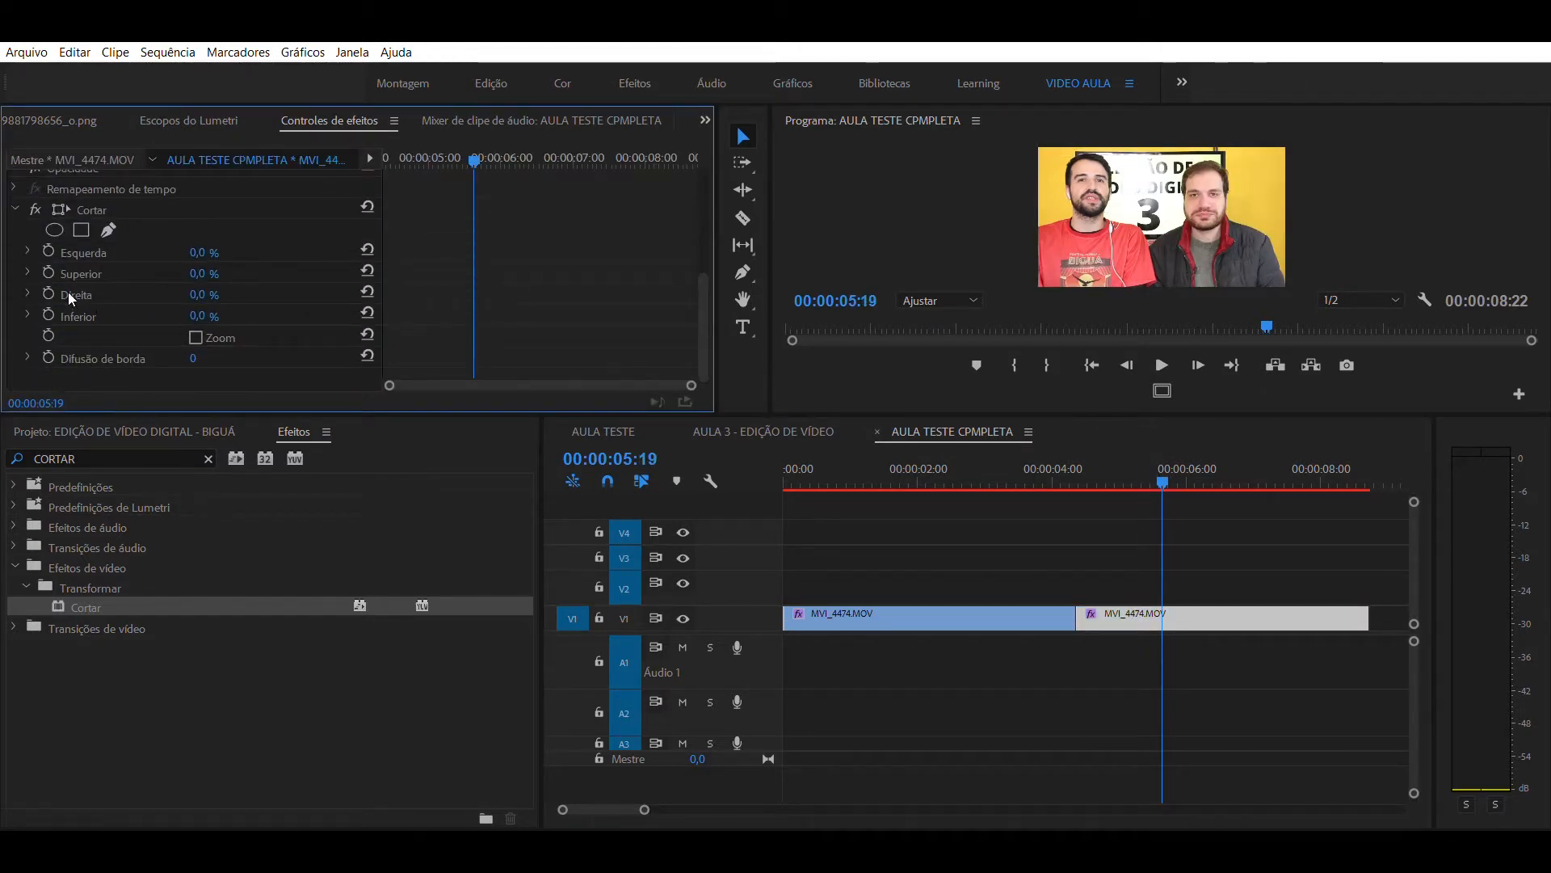
drag(199, 316, 233, 316)
drag(200, 274, 206, 274)
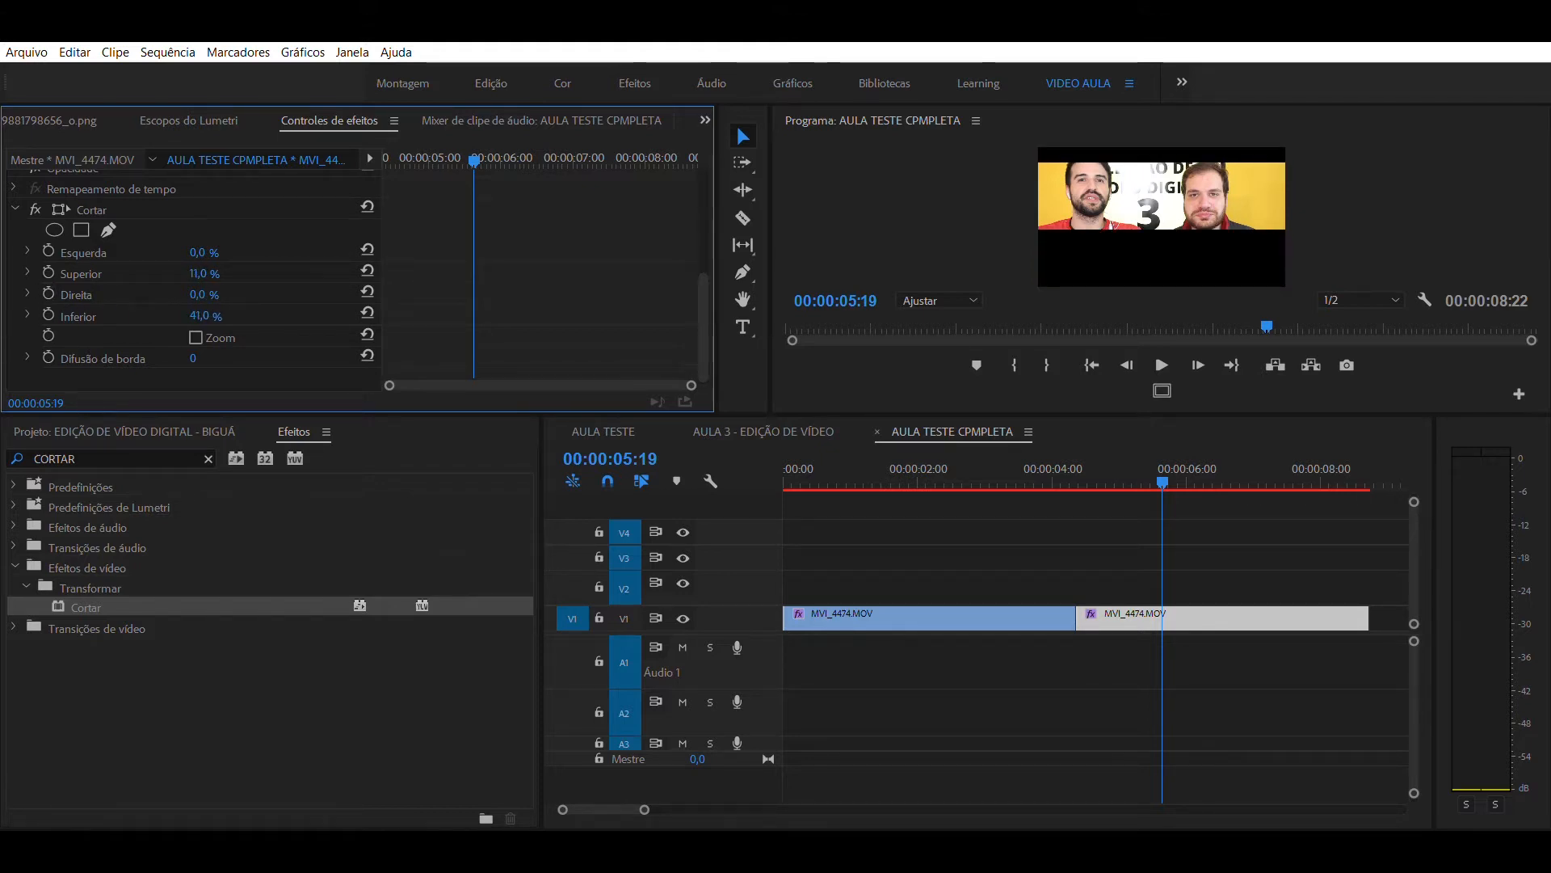
drag(198, 294, 217, 294)
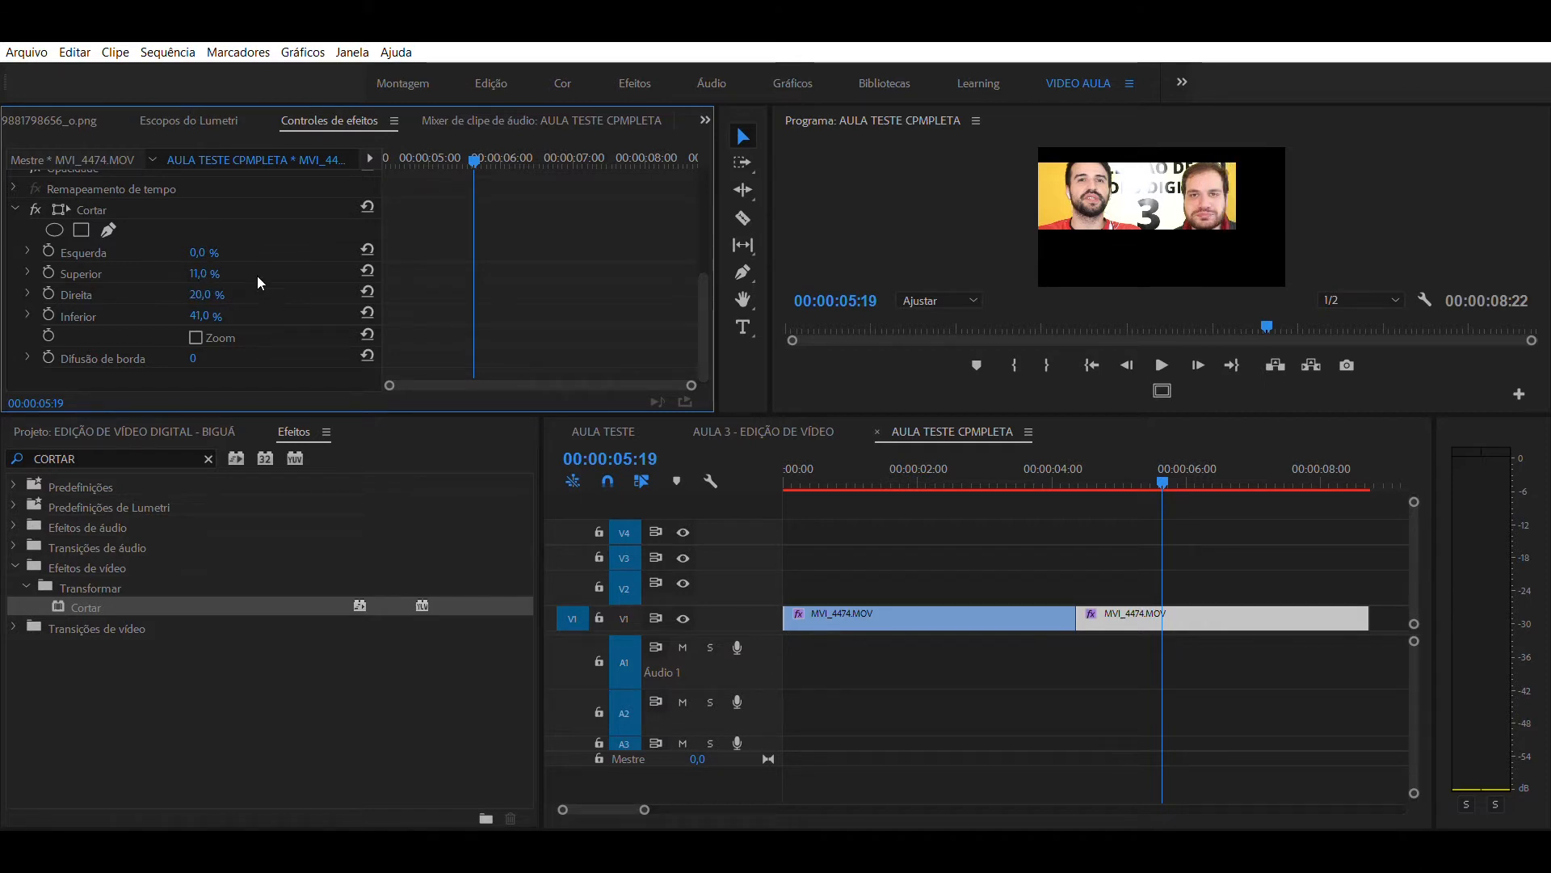
drag(202, 252, 250, 253)
click(1085, 511)
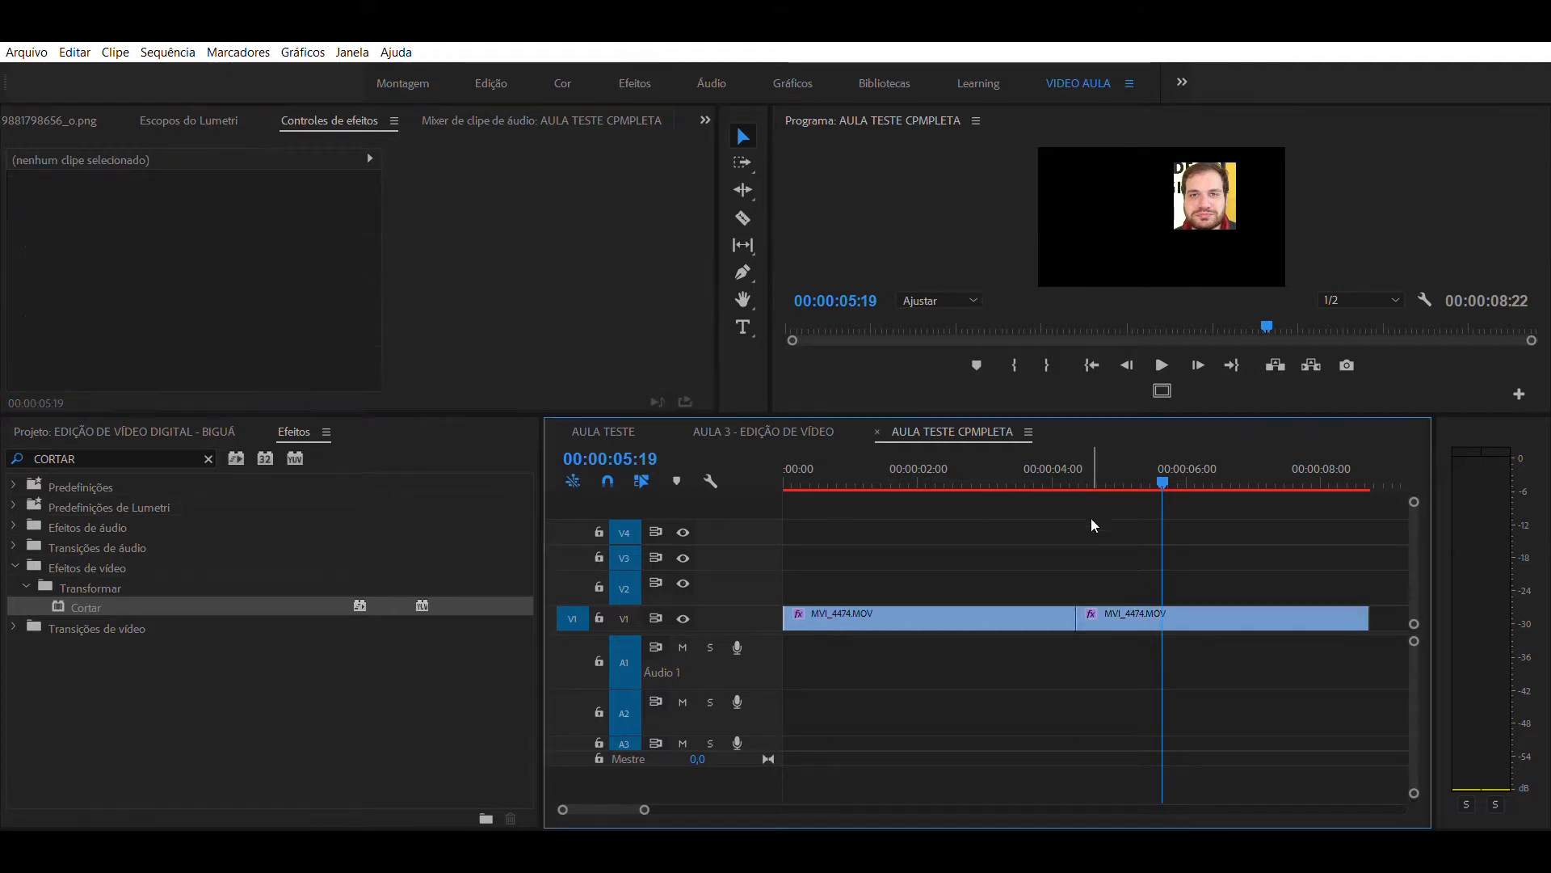
- Stack the second cropped clip on V2 directly above the first, and set its position to 1243, 879
drag(1124, 618, 830, 586)
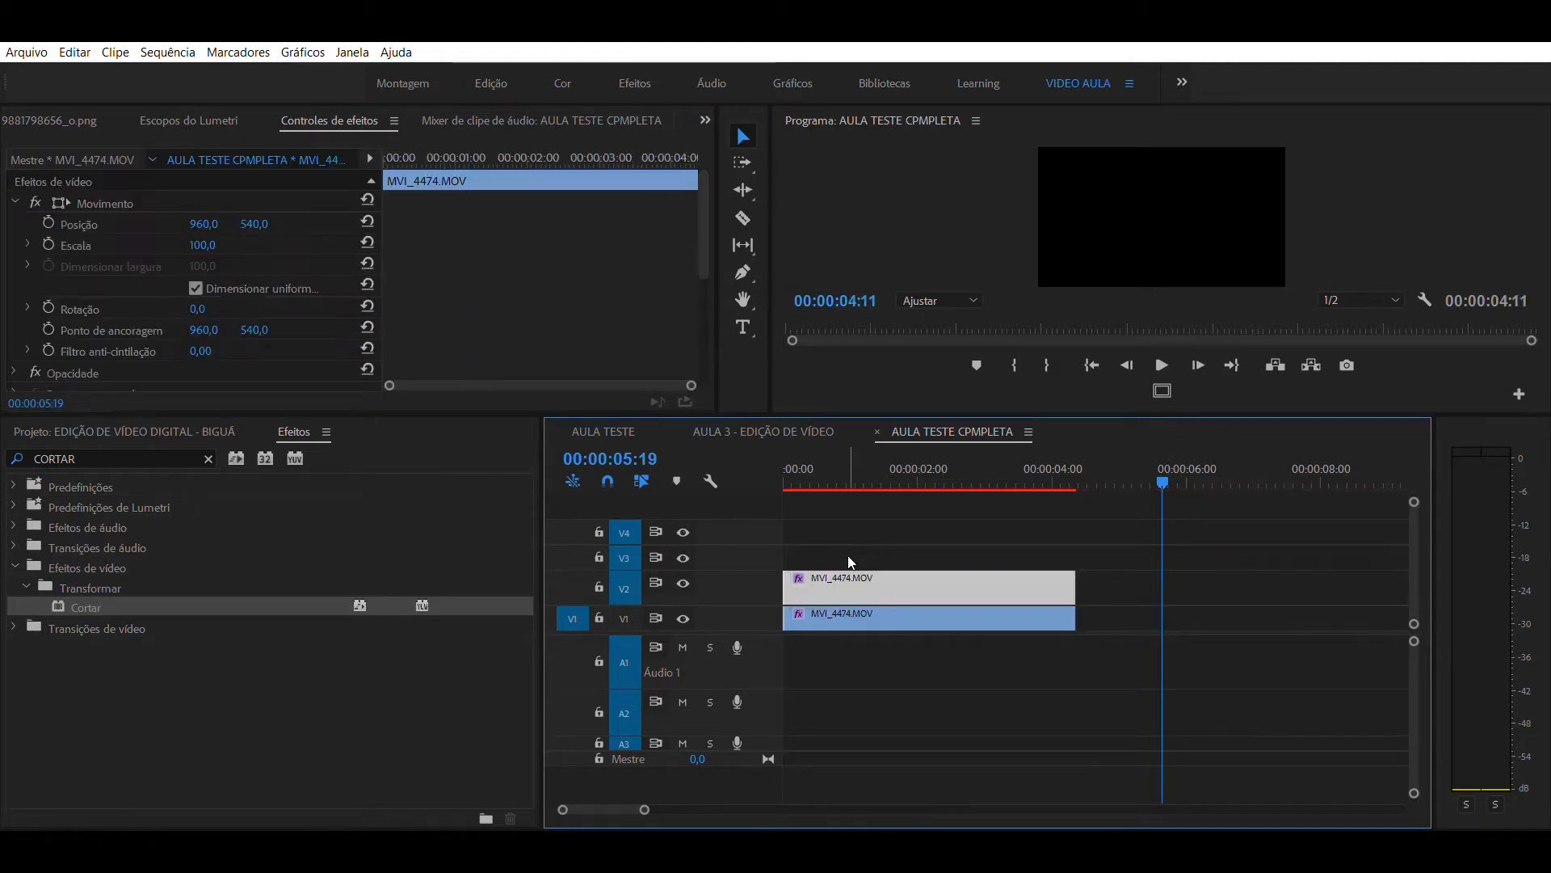
click(904, 467)
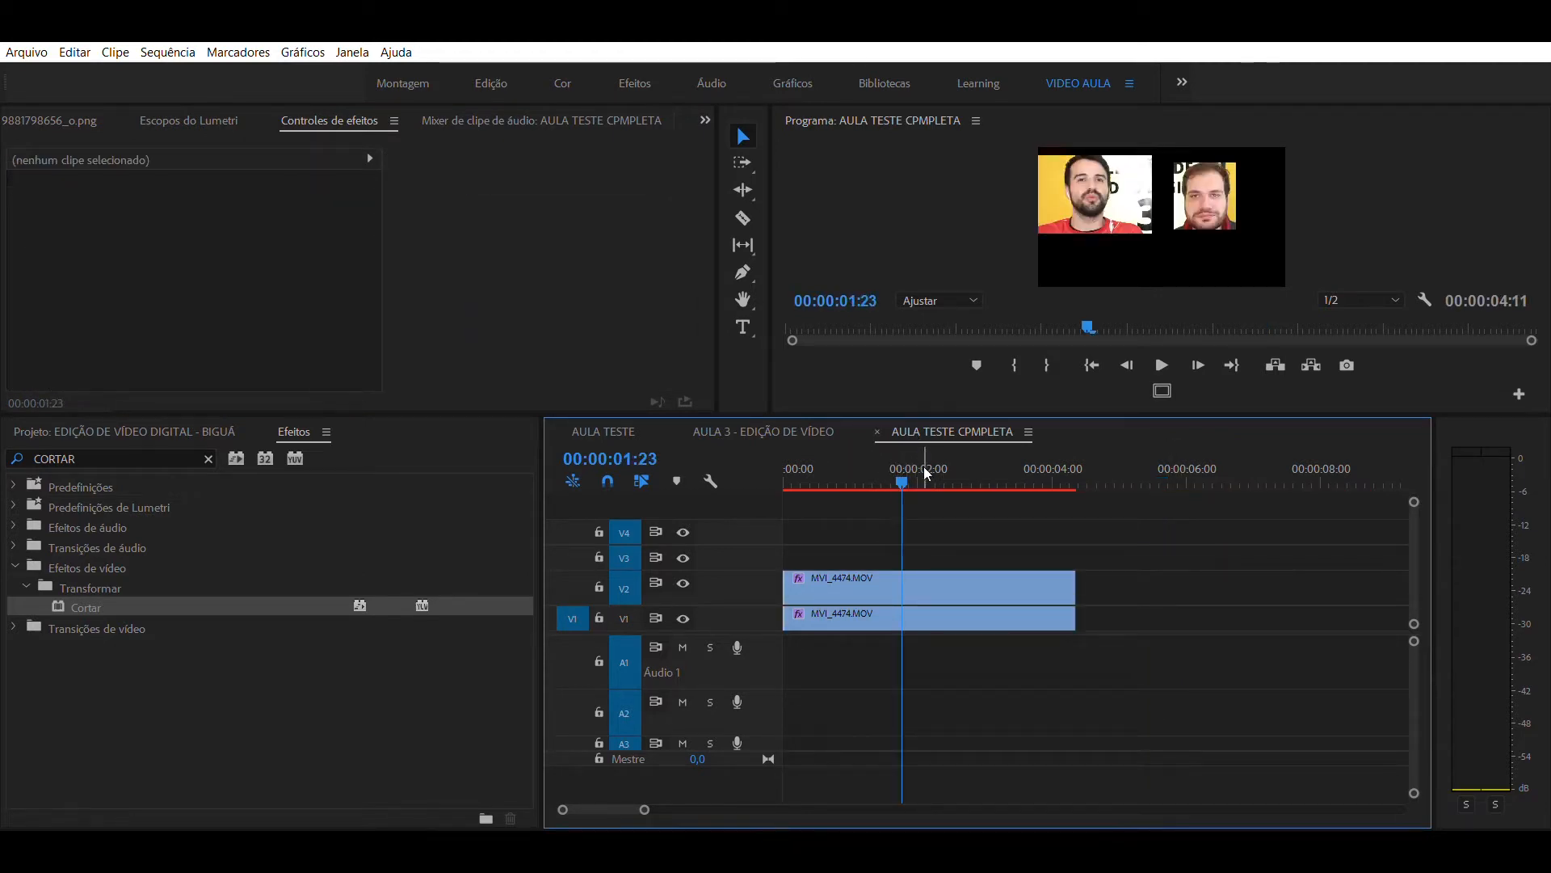
click(938, 582)
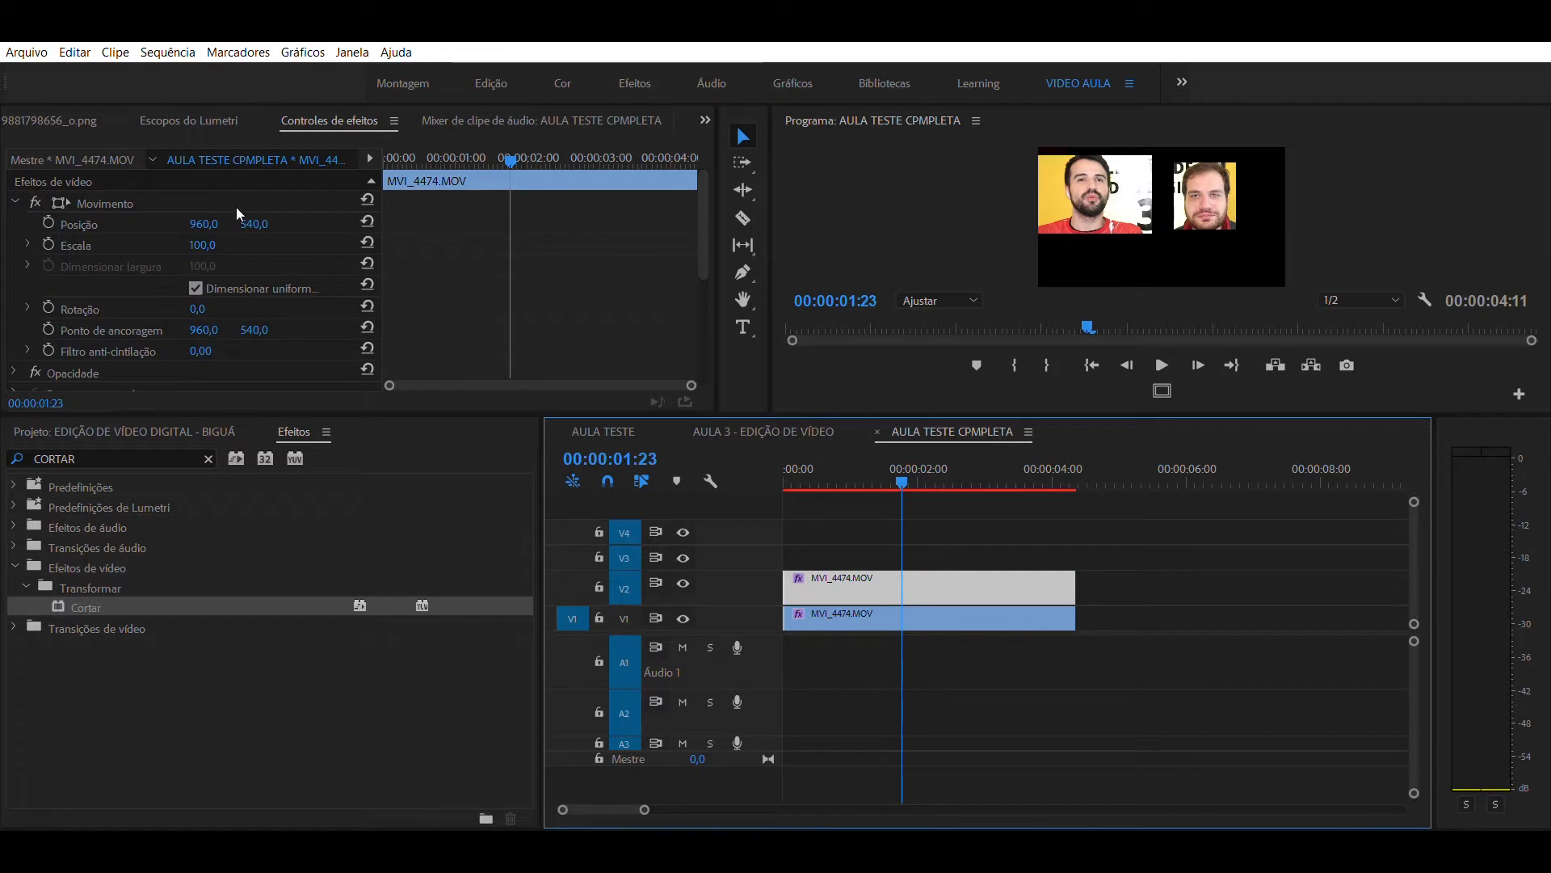
drag(263, 211, 323, 212)
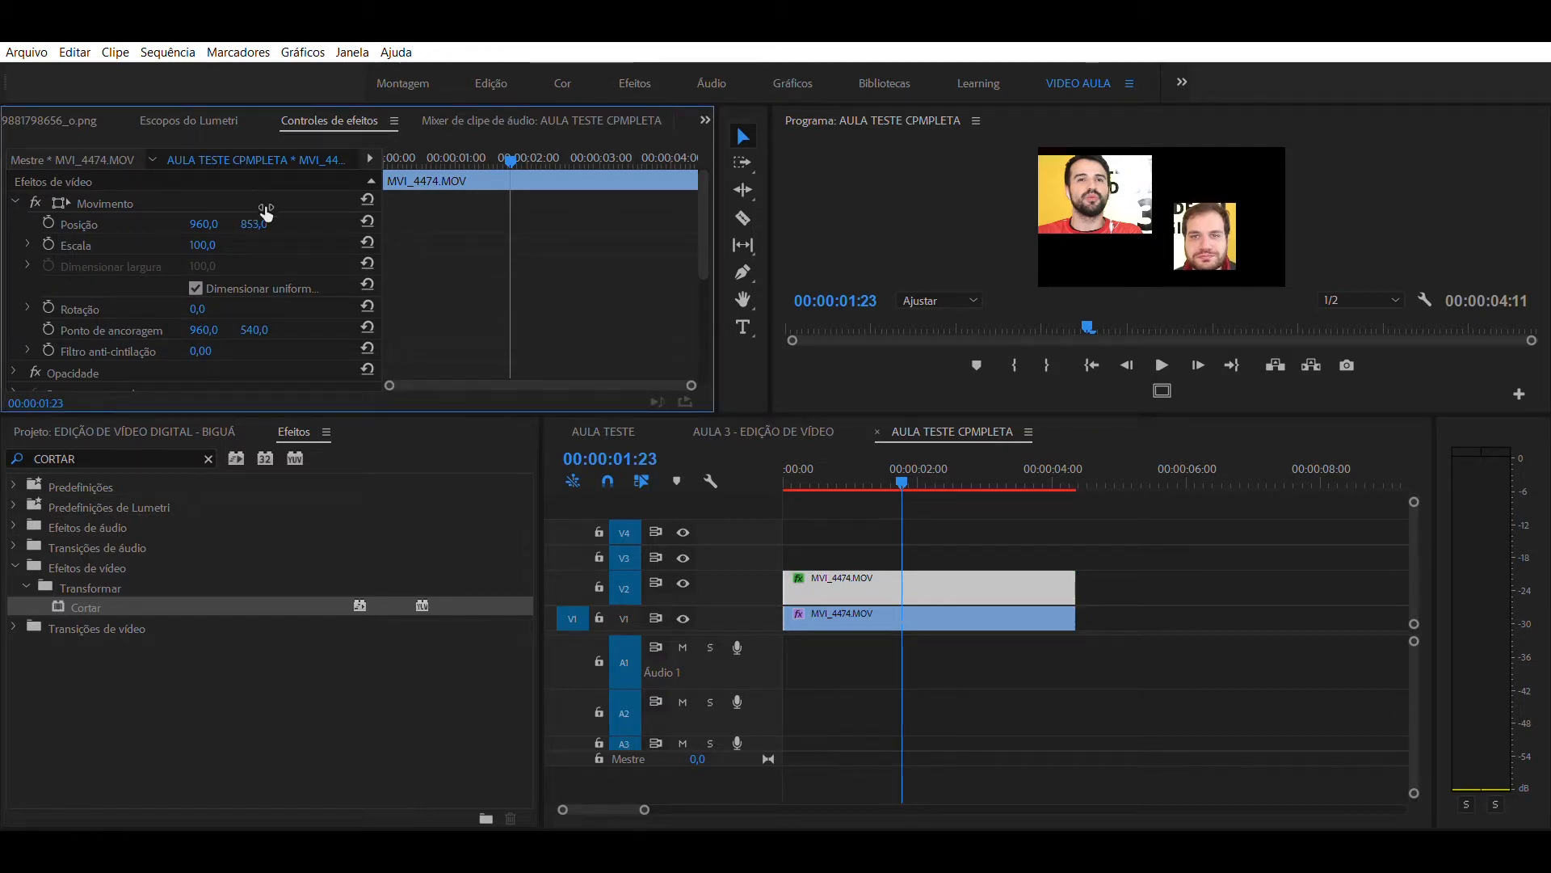
drag(210, 211, 439, 212)
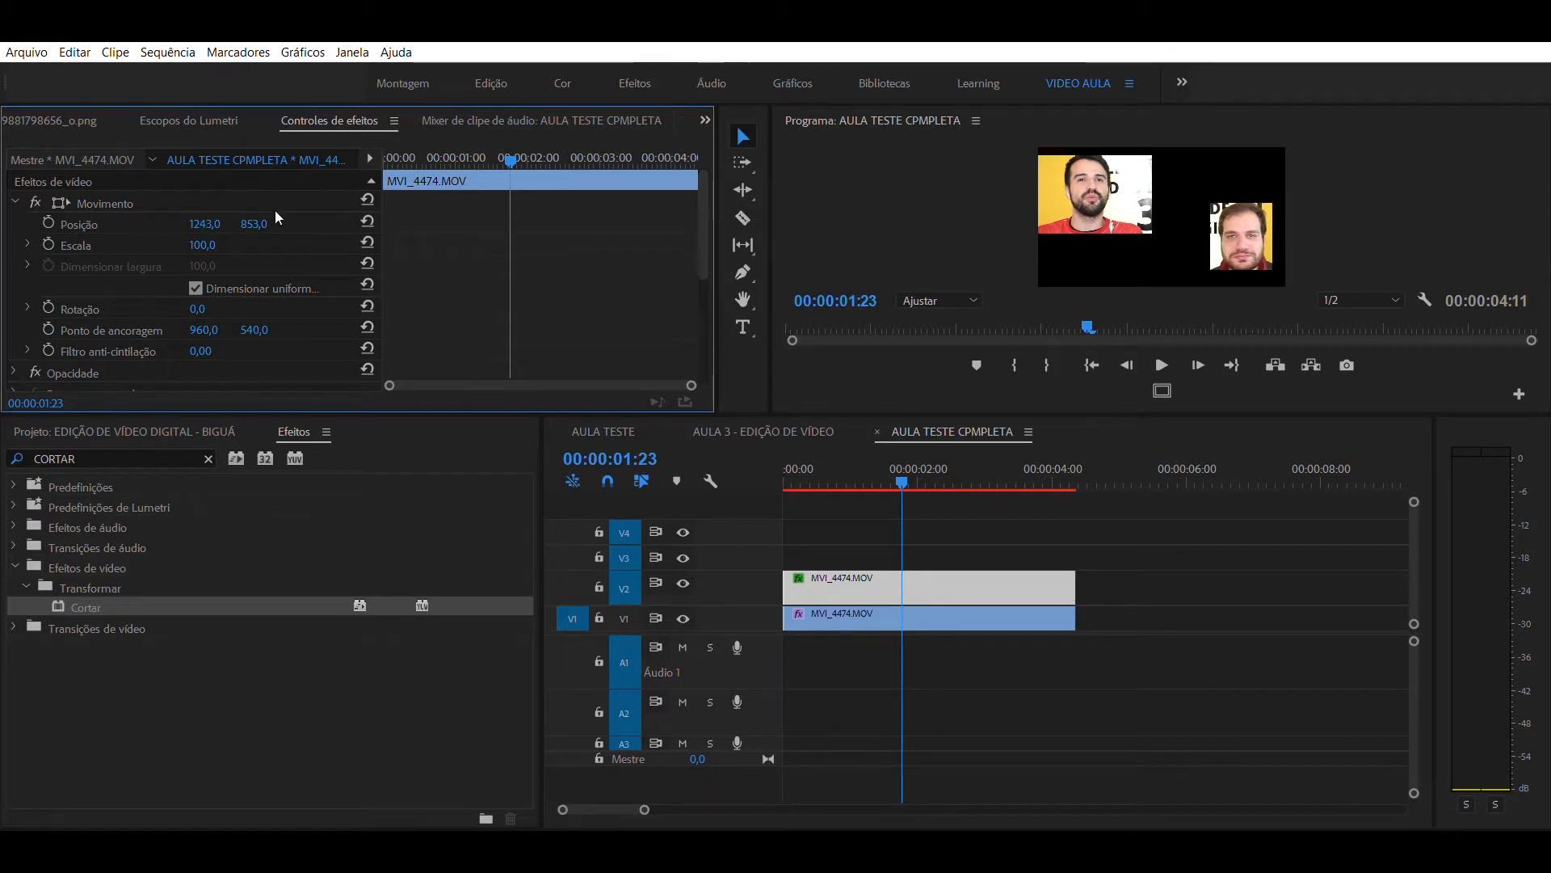
drag(273, 212, 294, 212)
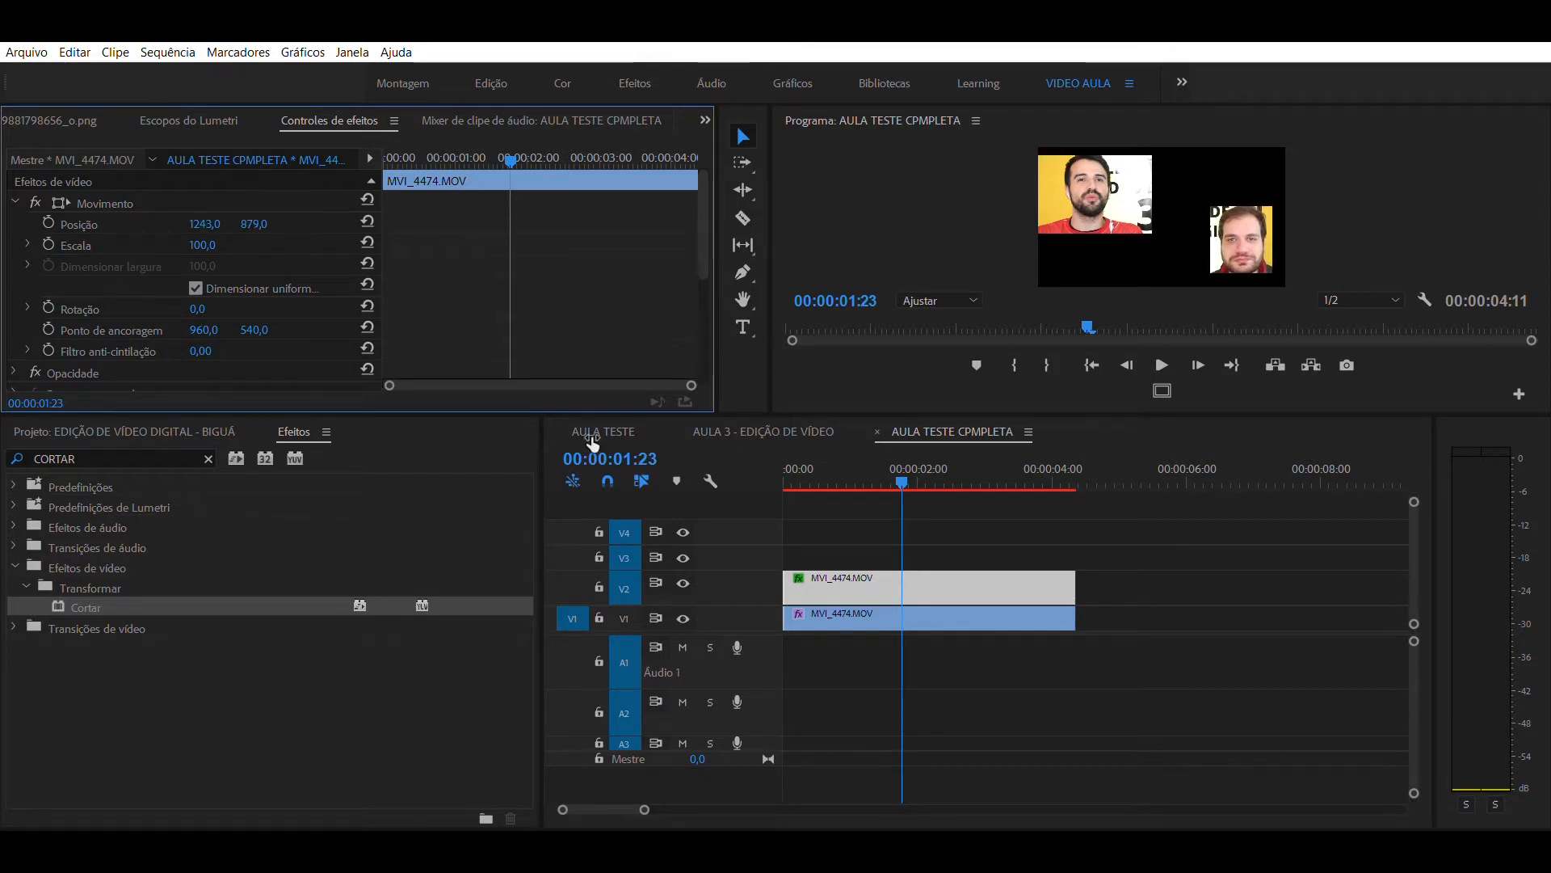
- Move both cropped MVI_4474.MOV clips up one track, onto V2 and V3, leaving V1 empty
click(1056, 554)
drag(933, 519, 928, 570)
click(949, 458)
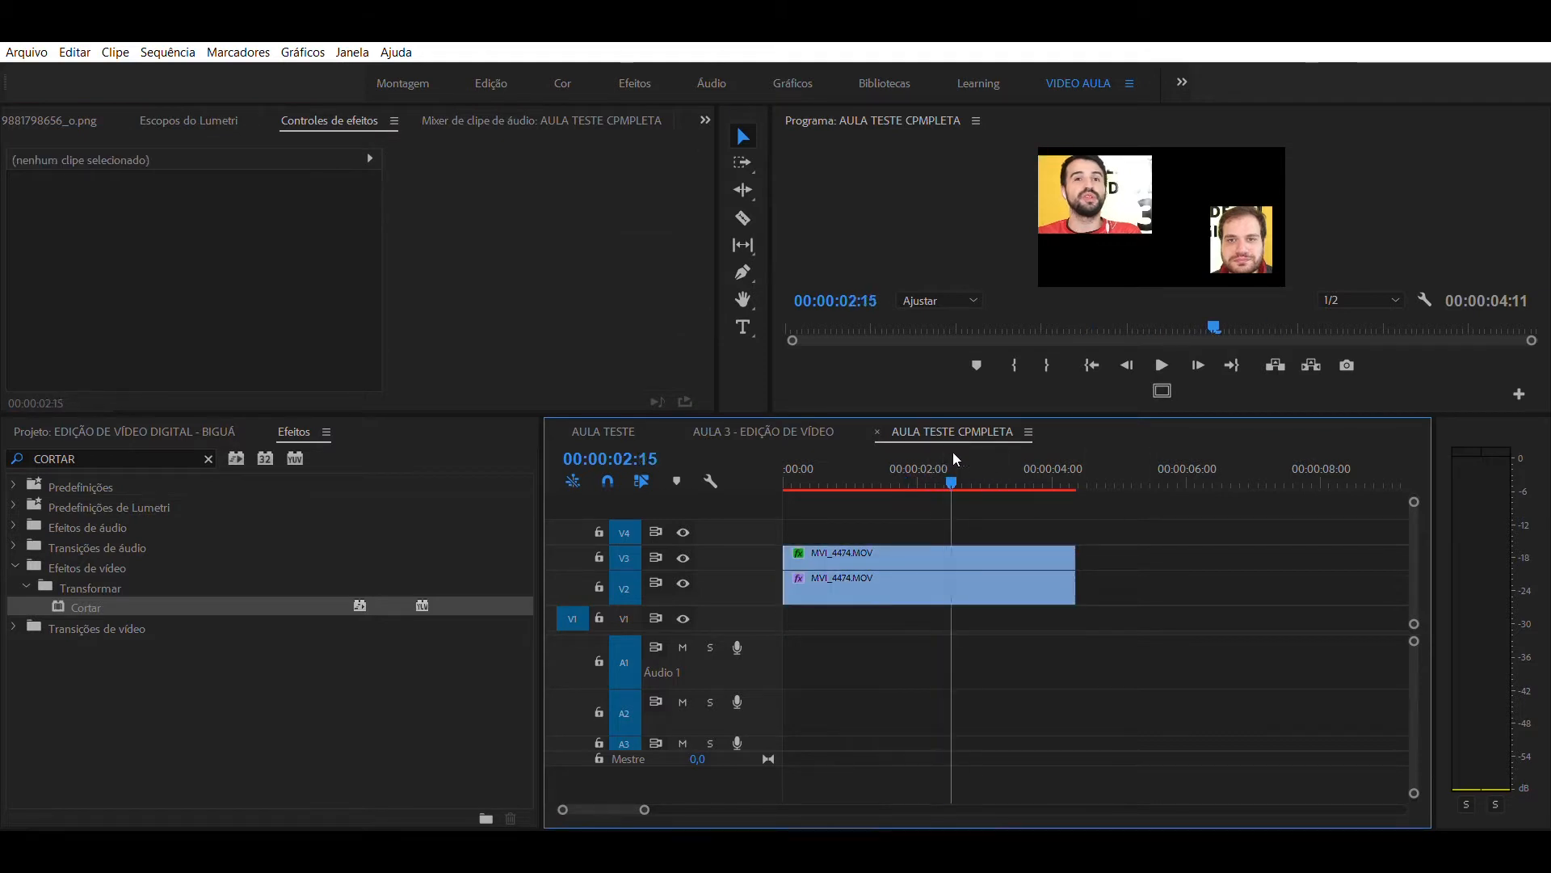
- Add the poster PNG from the AULA TESTE bin at the start of V1, trimmed to the end of the clips above
click(160, 435)
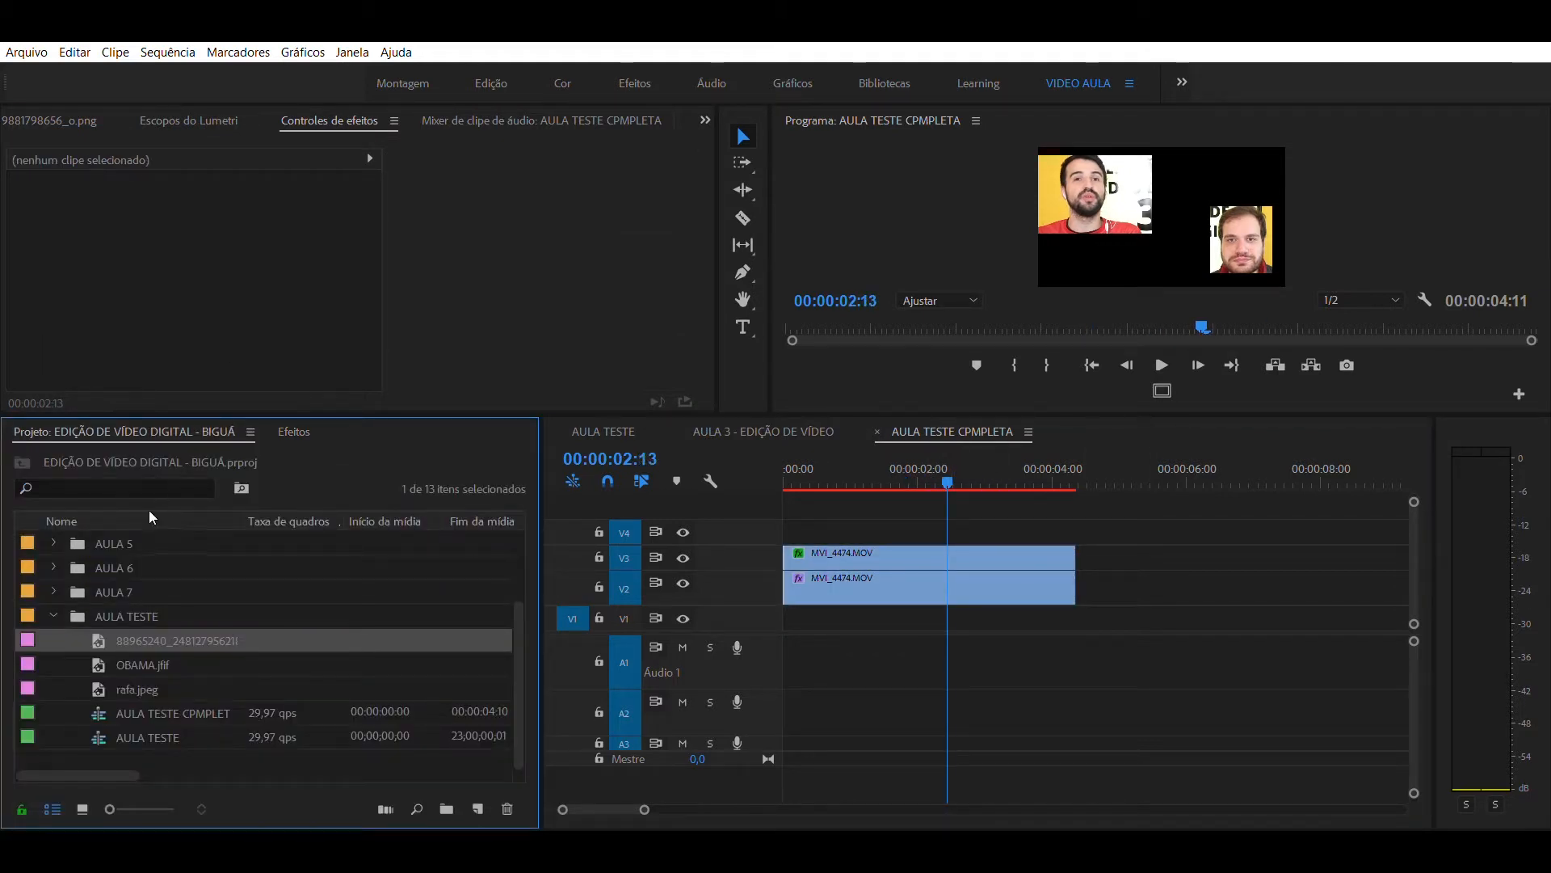
double_click(93, 647)
drag(97, 638, 794, 621)
click(966, 460)
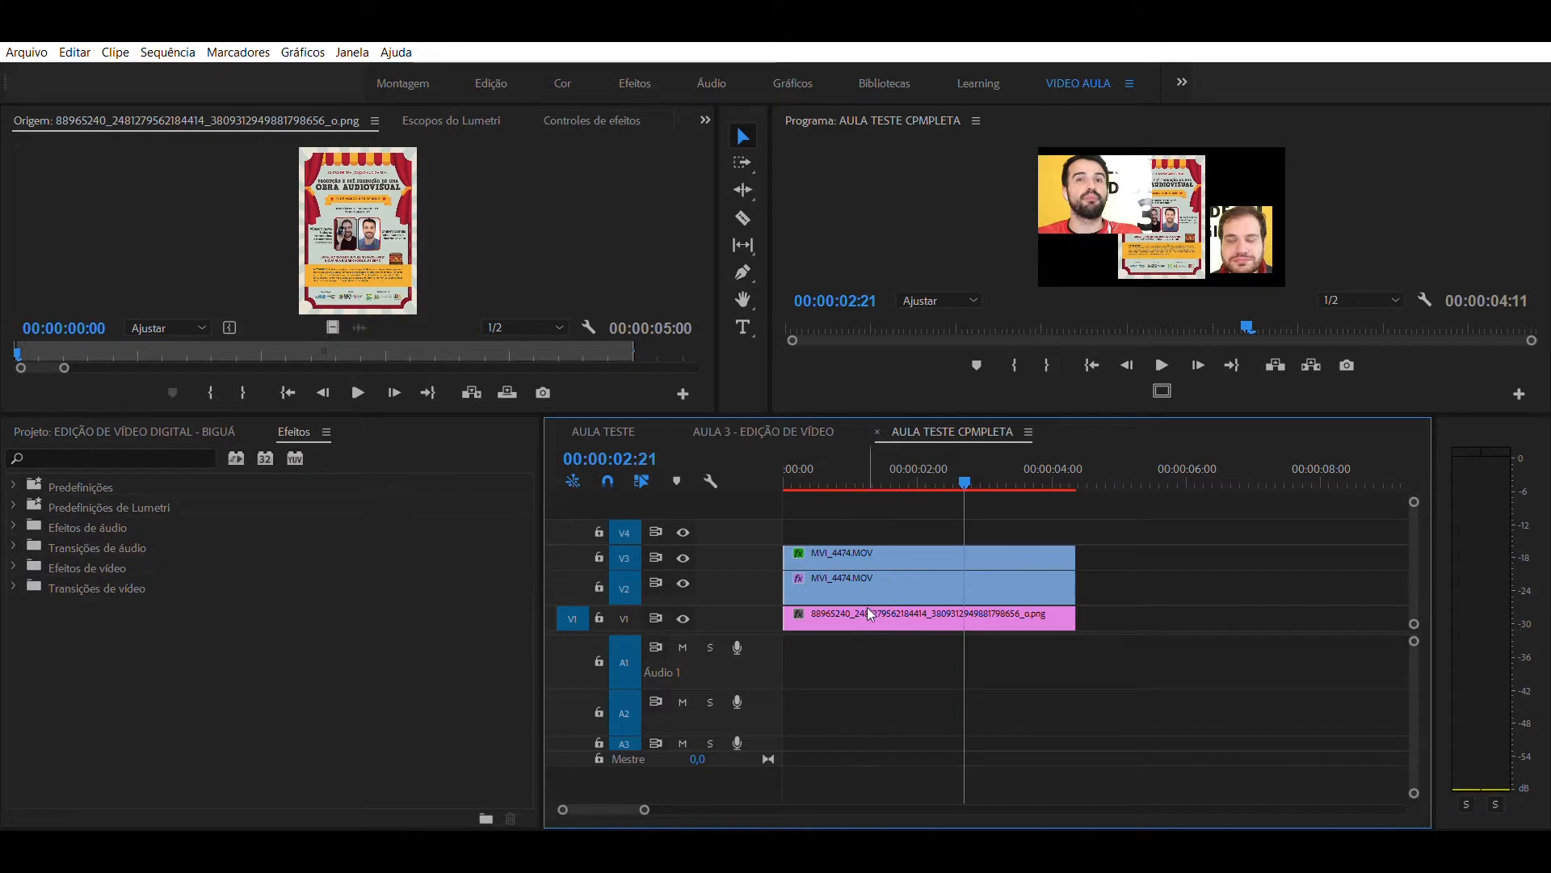
click(870, 612)
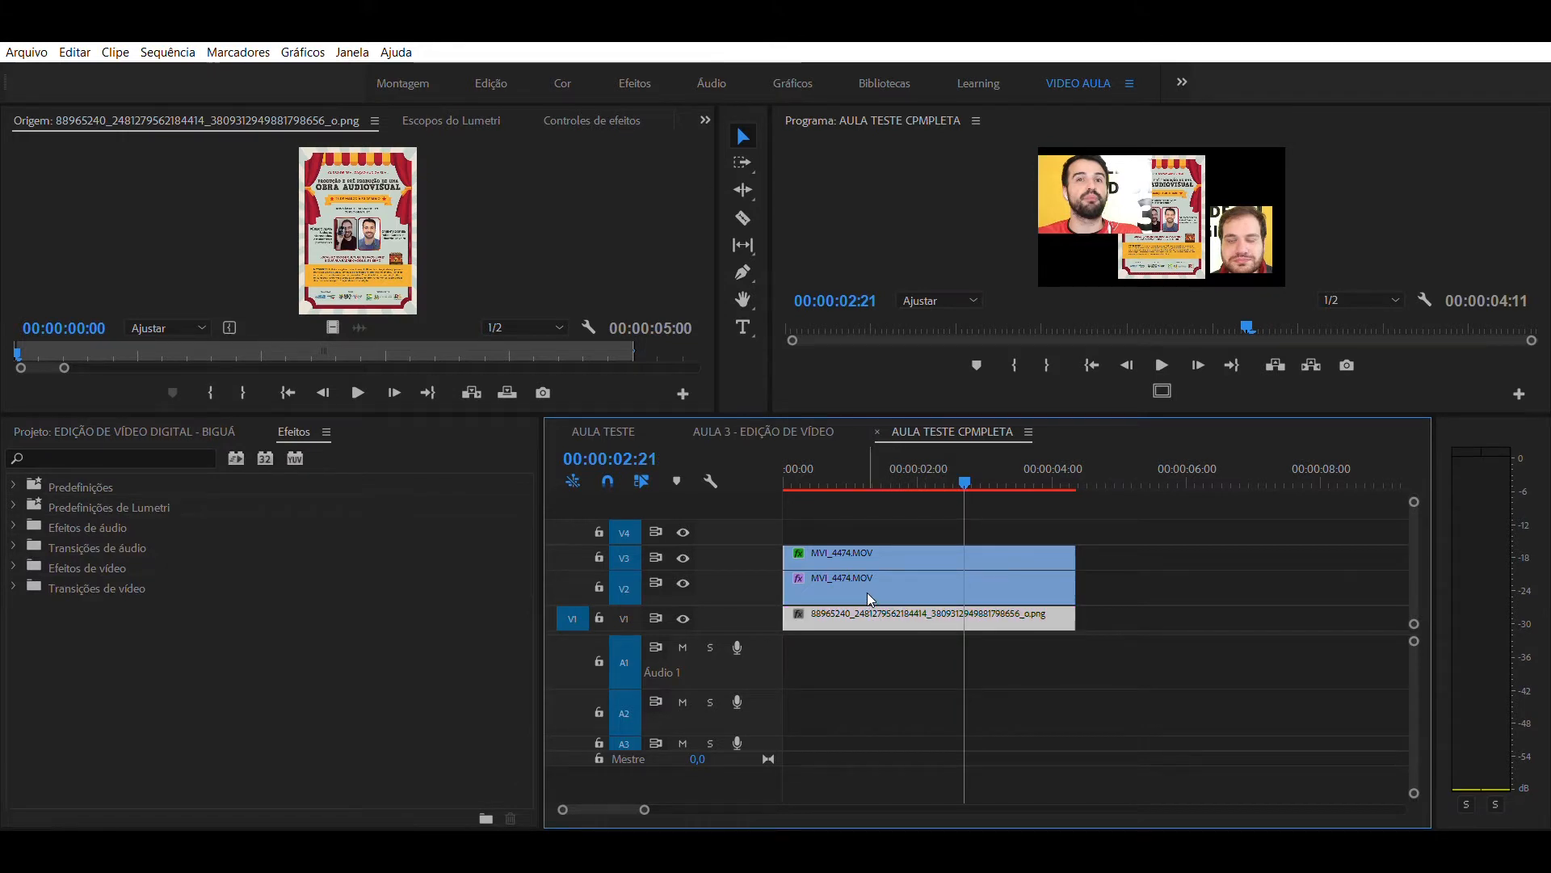
- Enlarge the poster on V1 to a scale of 312 and set its horizontal position to 1074 to fill the frame
click(590, 120)
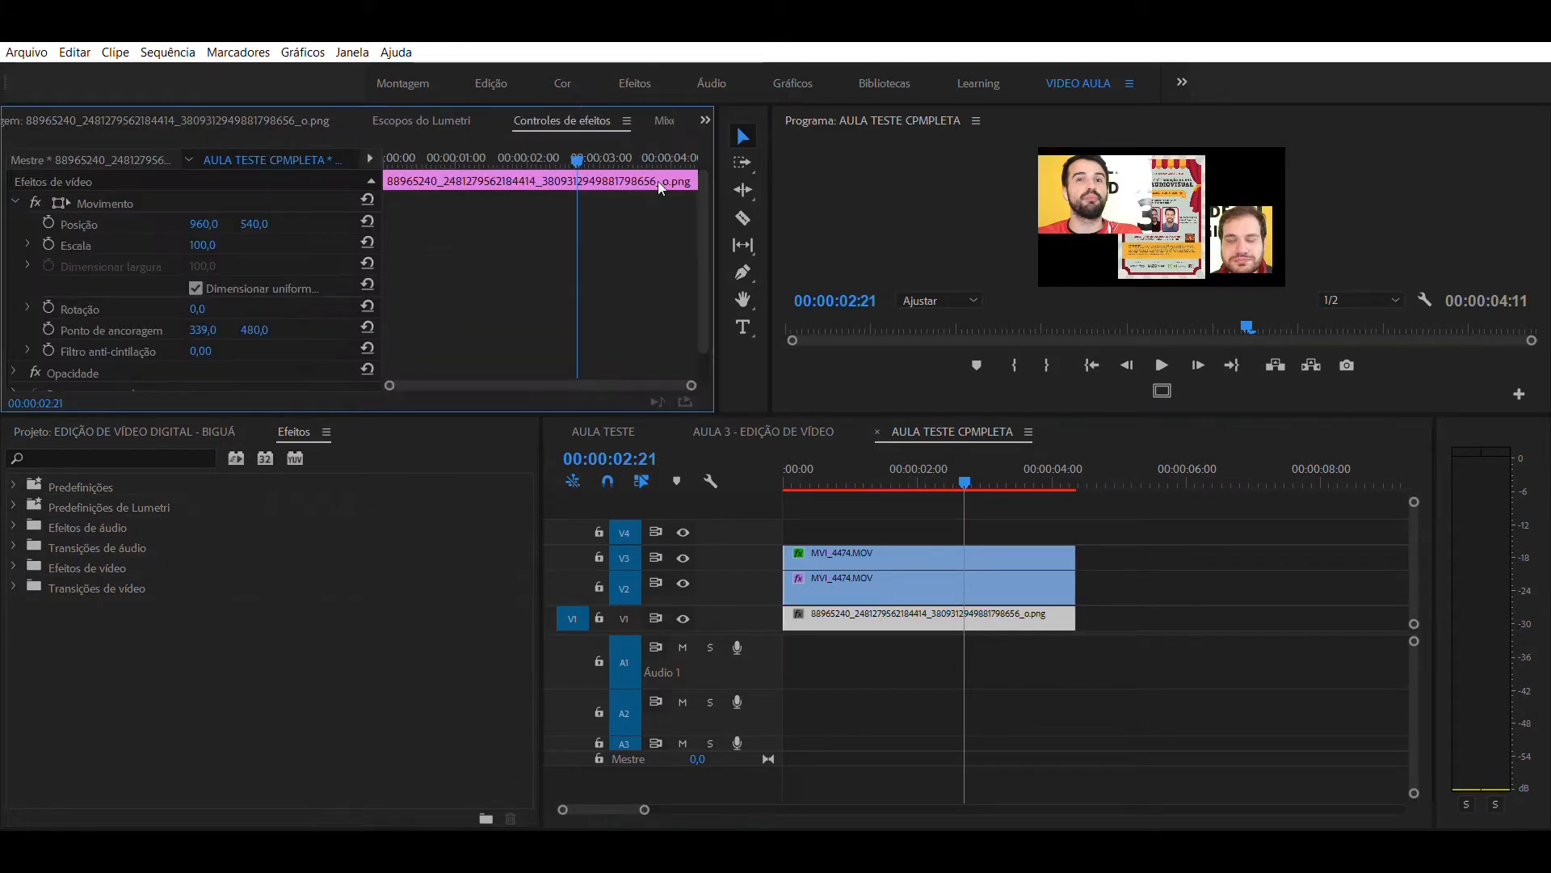
drag(201, 238, 363, 238)
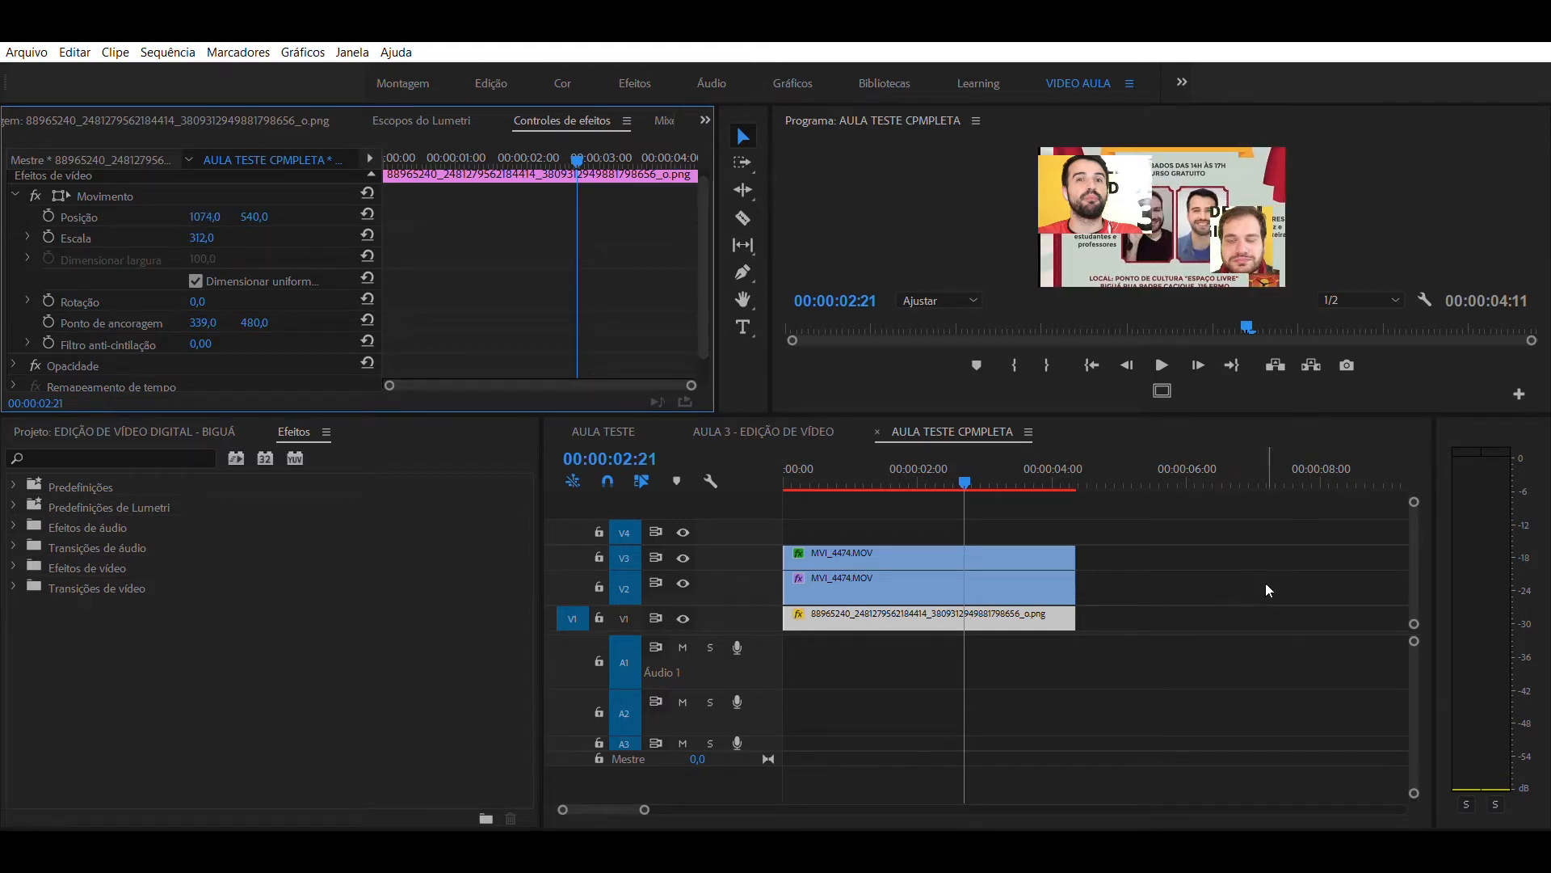
click(947, 509)
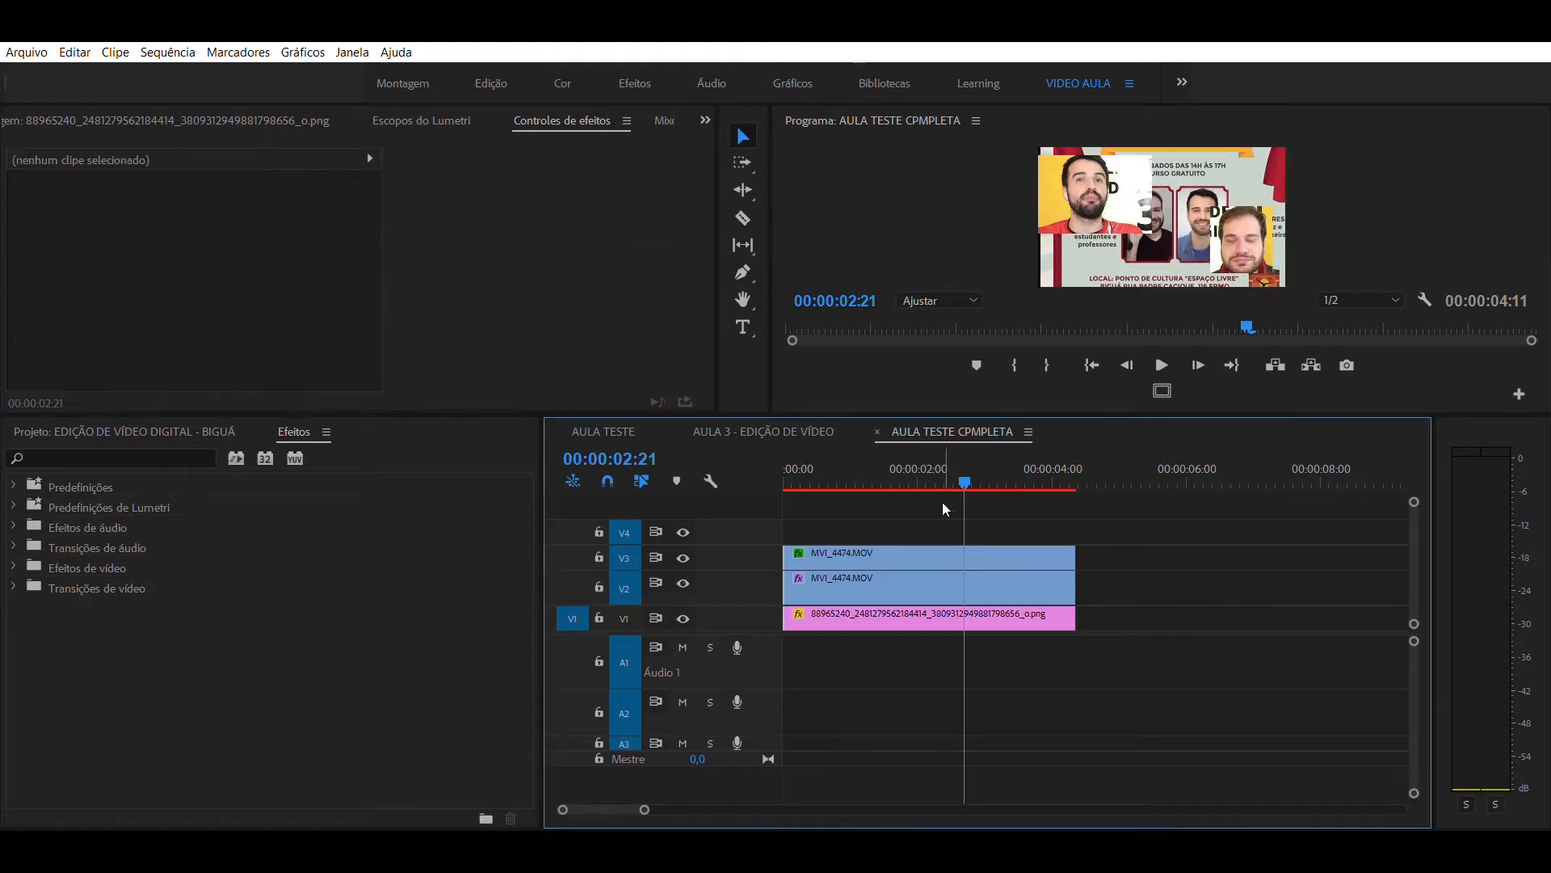
- Find the Desfoque gaussiano effect with the search DESFOQUE and apply it to the poster on V1 with a blur level of 34
click(102, 459)
text(DESF)
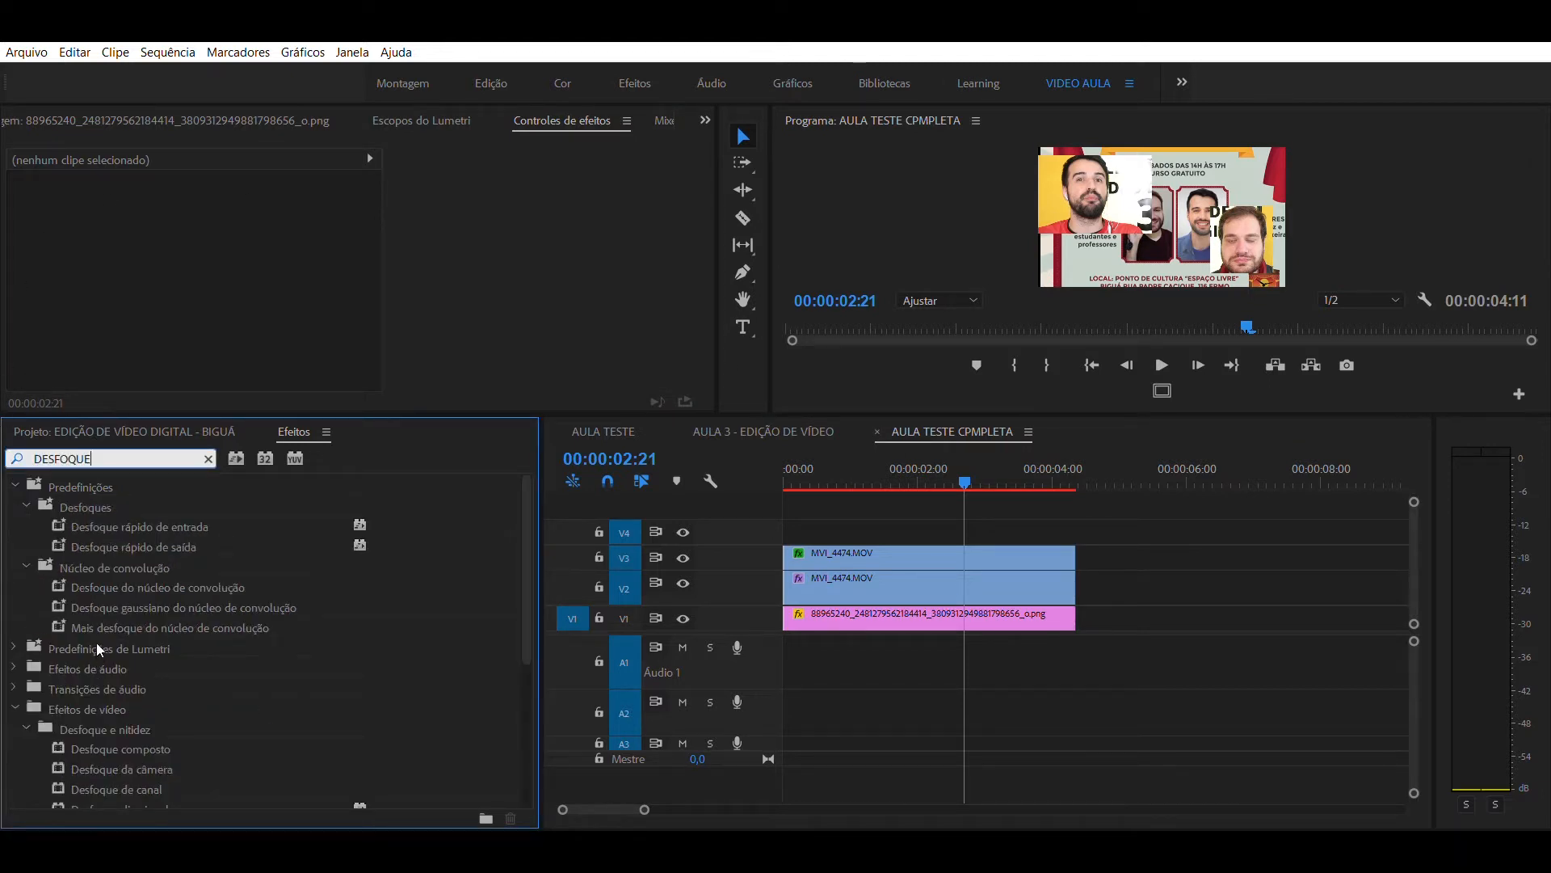
text(OQUE)
scroll(98, 653, down, 3)
drag(81, 727, 78, 716)
drag(948, 640, 921, 615)
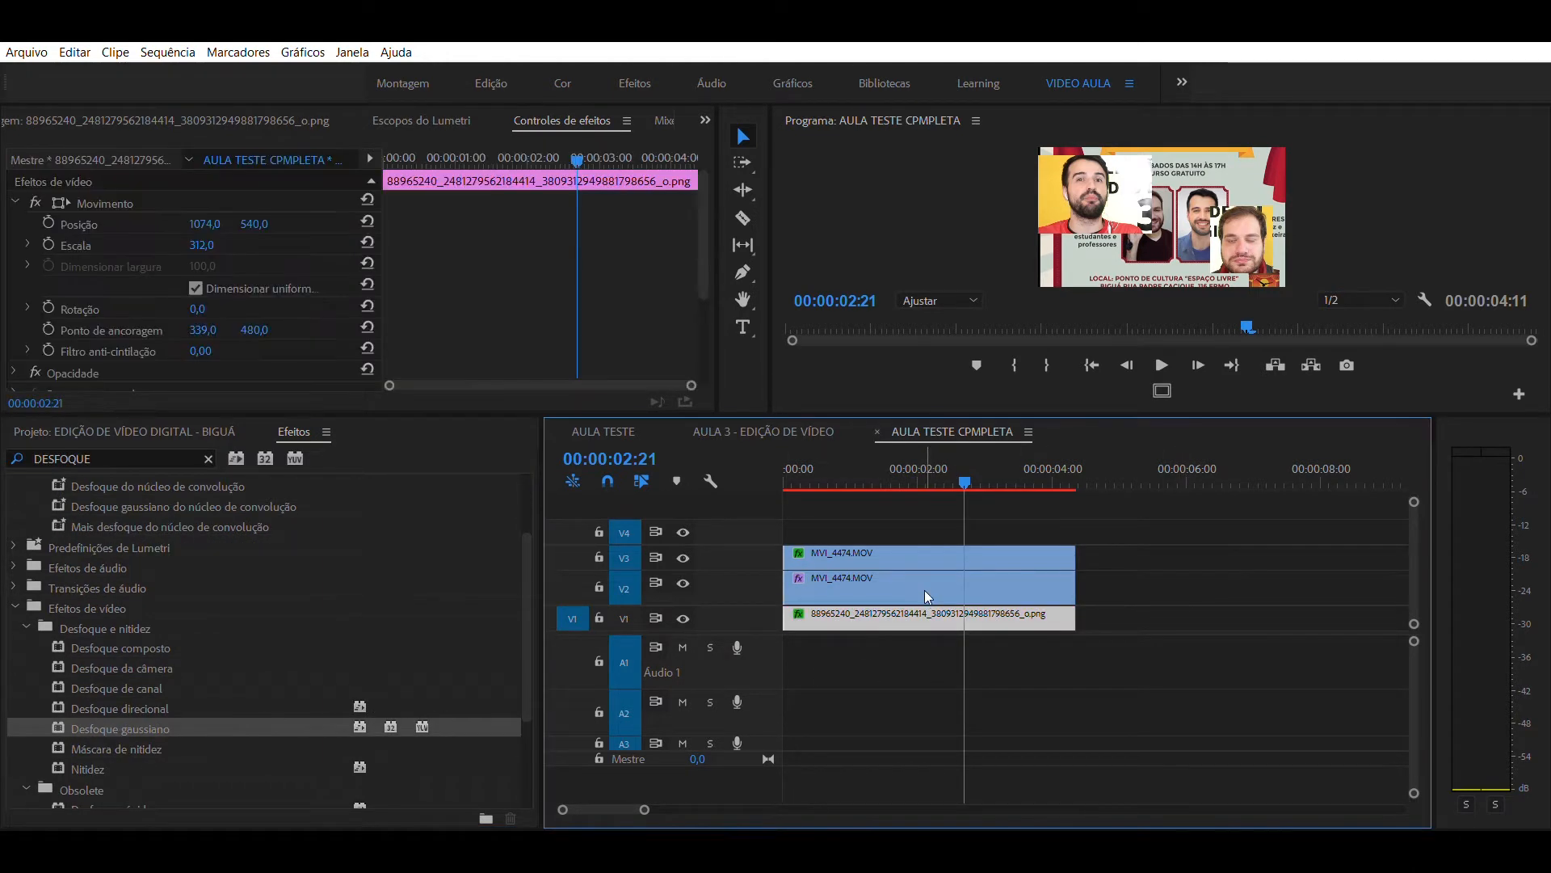
drag(708, 210, 702, 283)
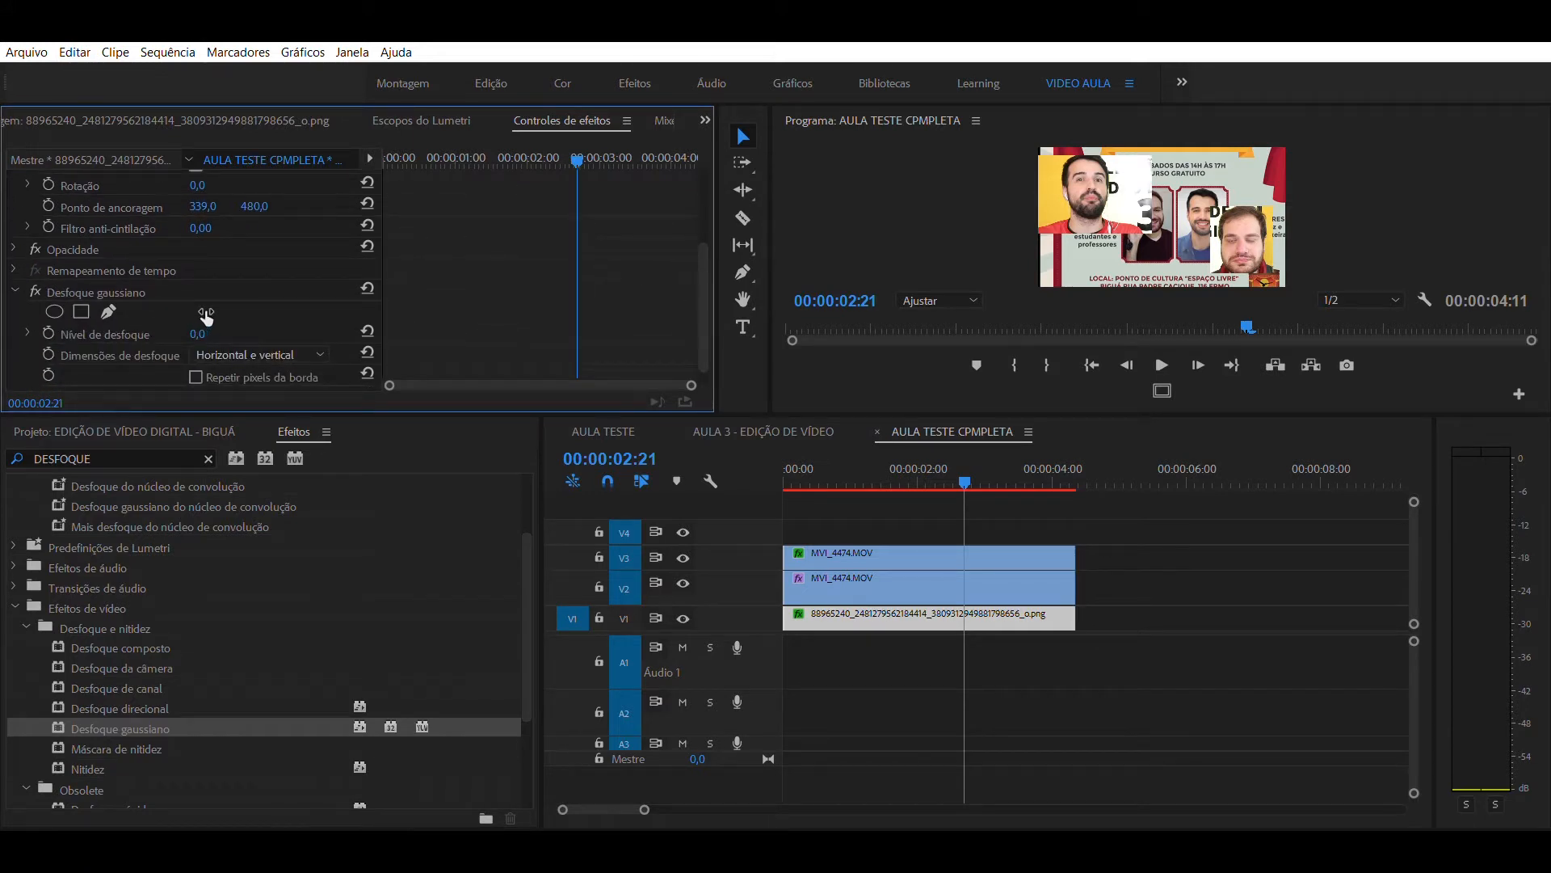
drag(197, 334, 225, 334)
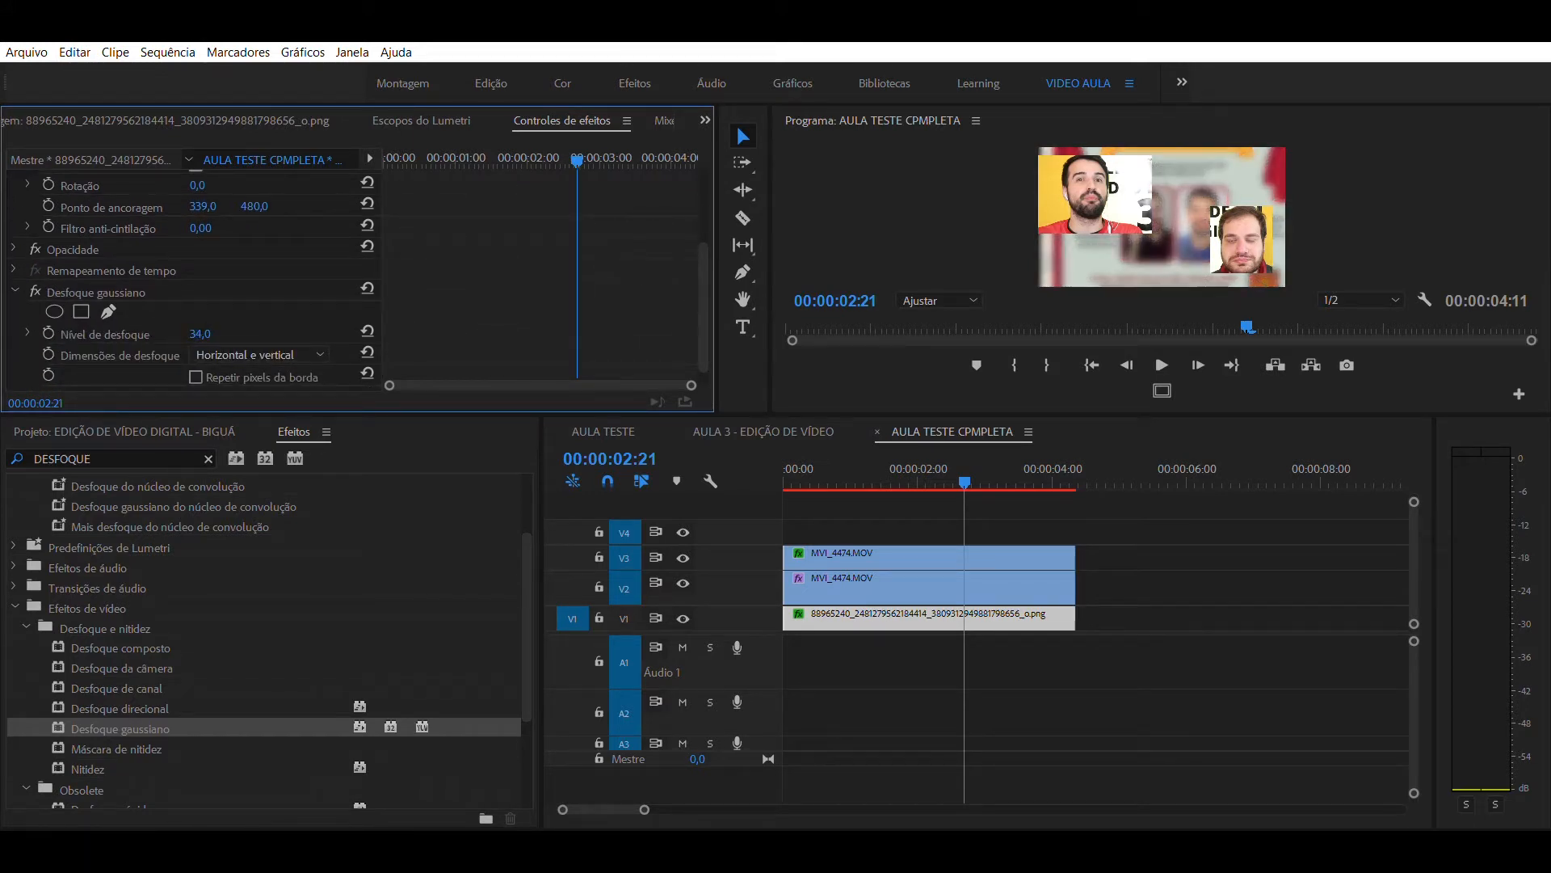
- Play the sequence from the start to review the two cropped clips over the blurred poster
click(719, 472)
key(Home)
key(space)
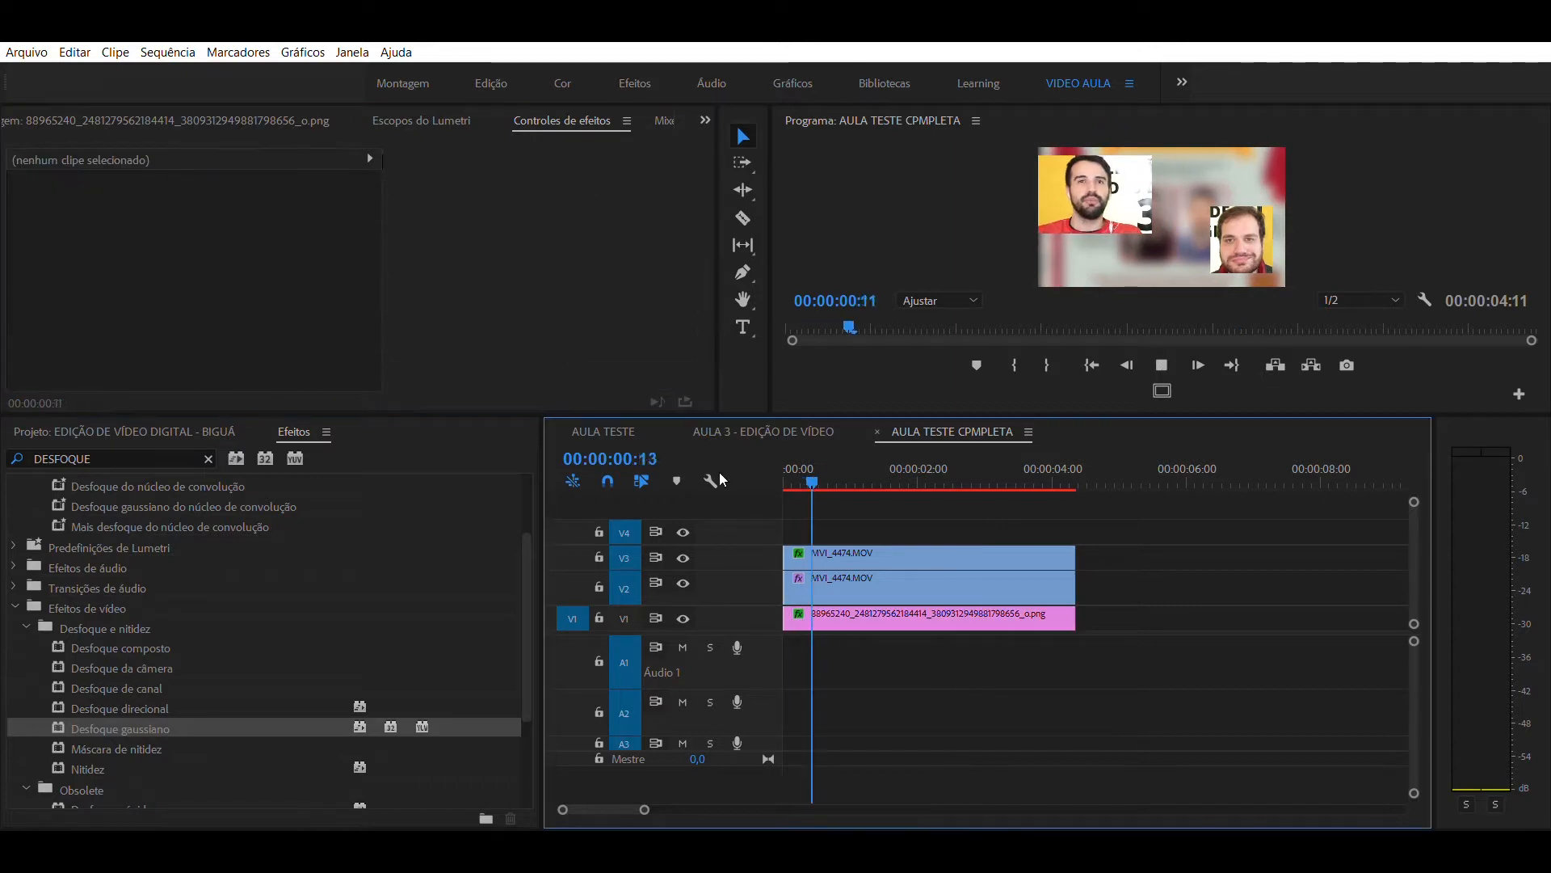
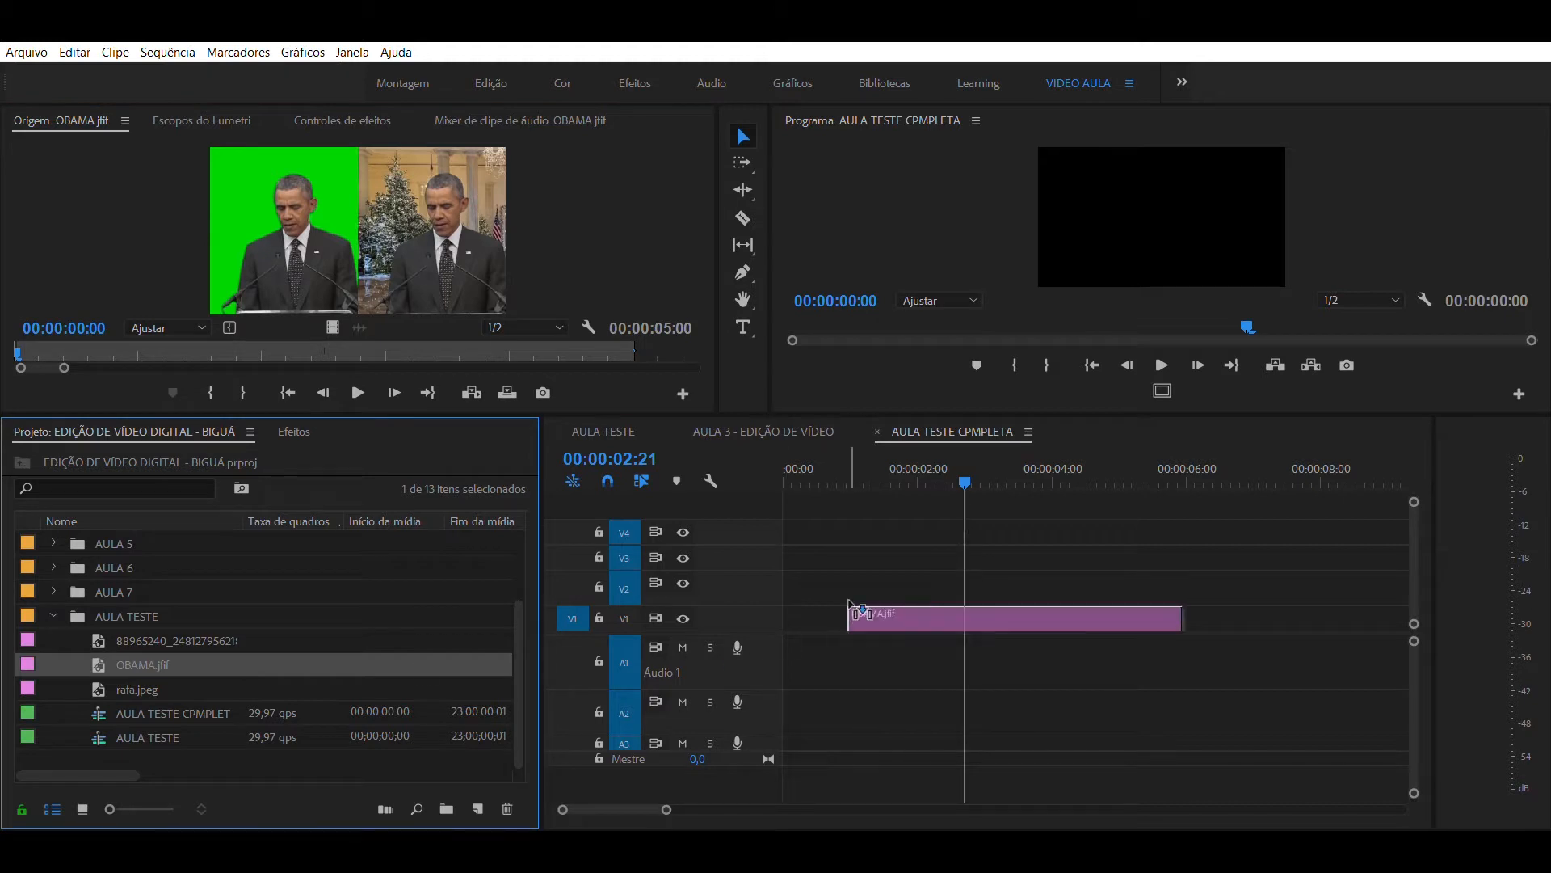
- Set the scale of the OBAMA.jfif clip on V1 to 300 so it fills the frame
click(891, 476)
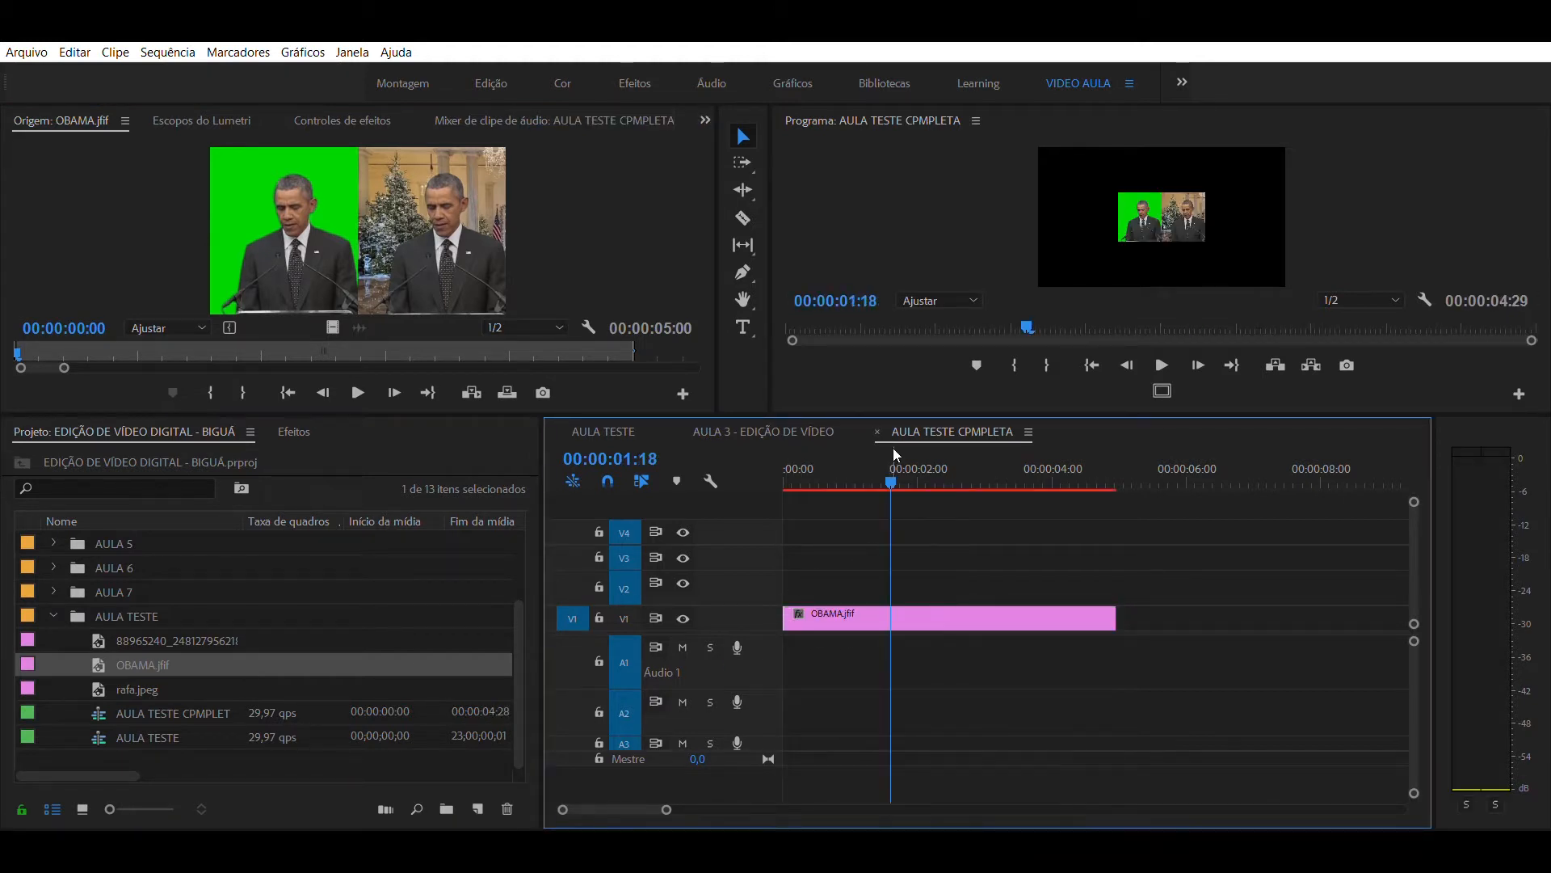
click(918, 478)
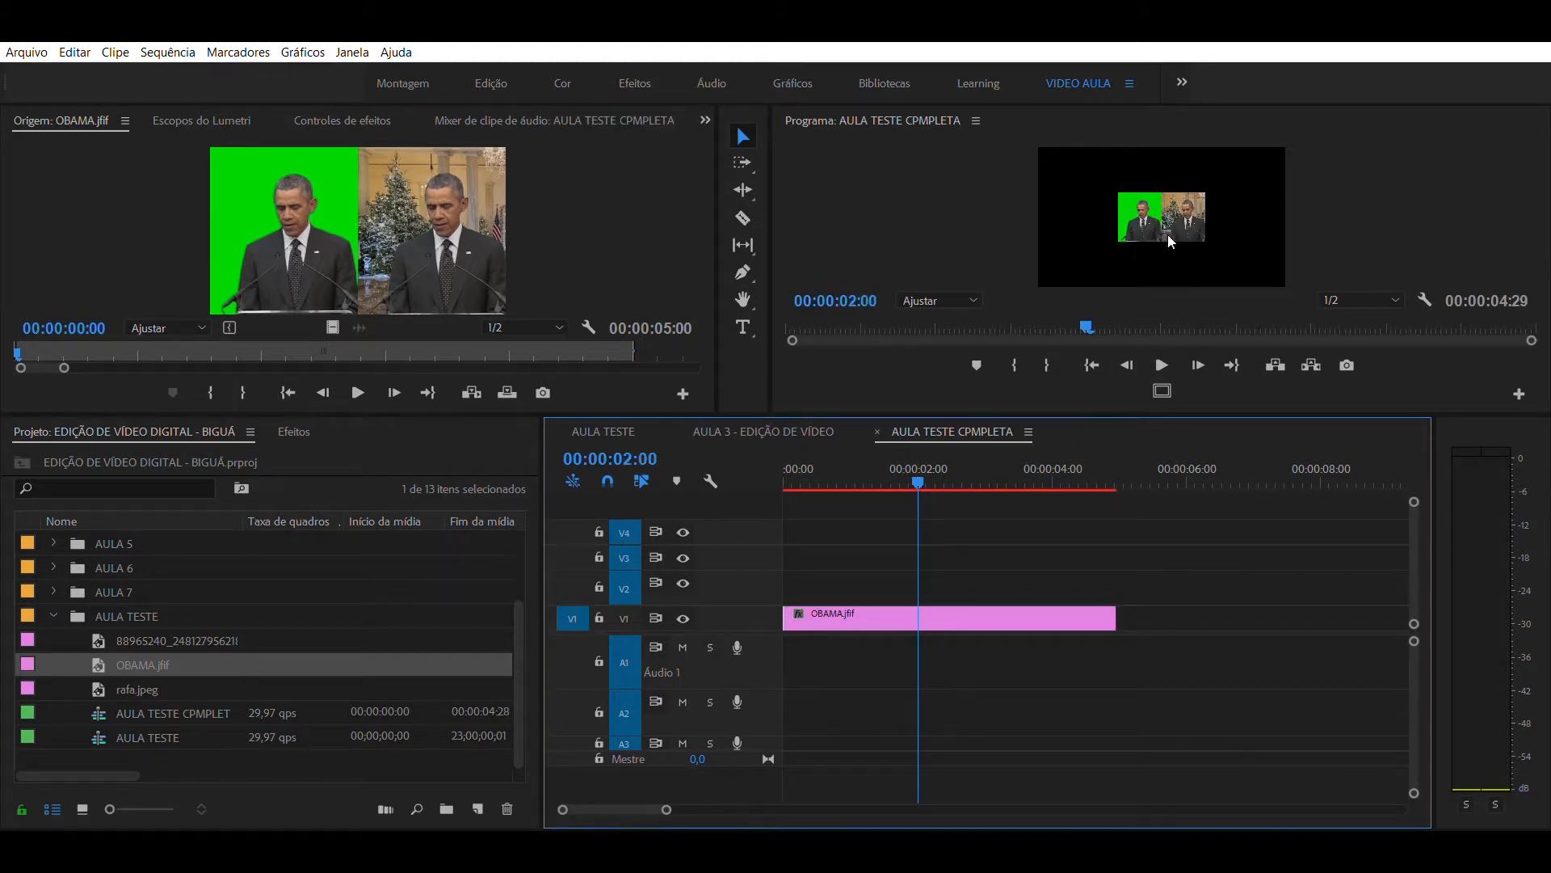
click(882, 477)
click(920, 476)
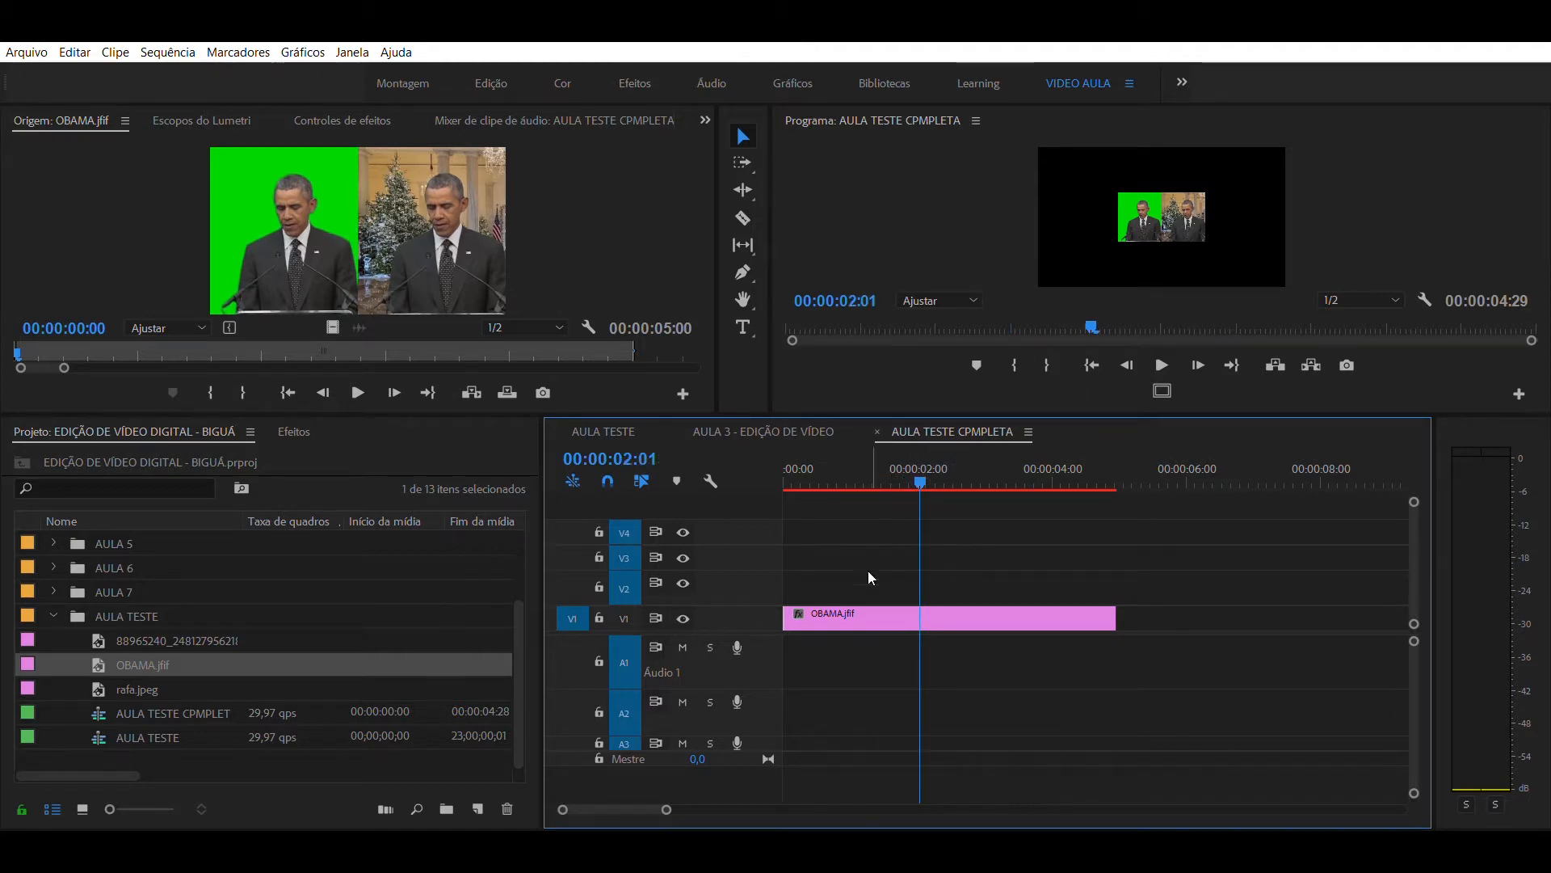
click(839, 616)
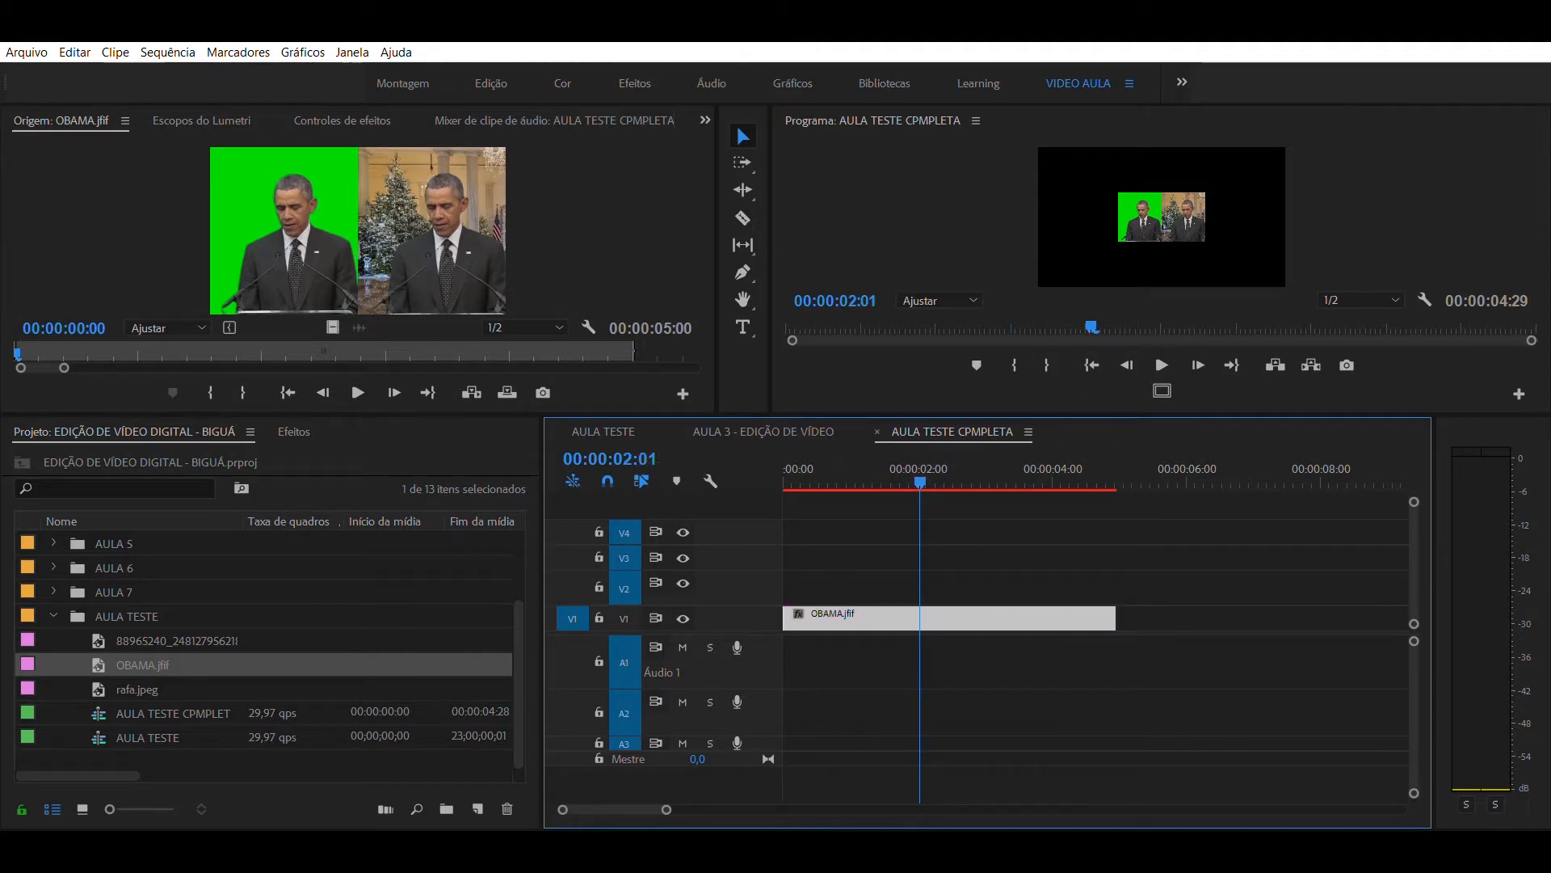
click(343, 121)
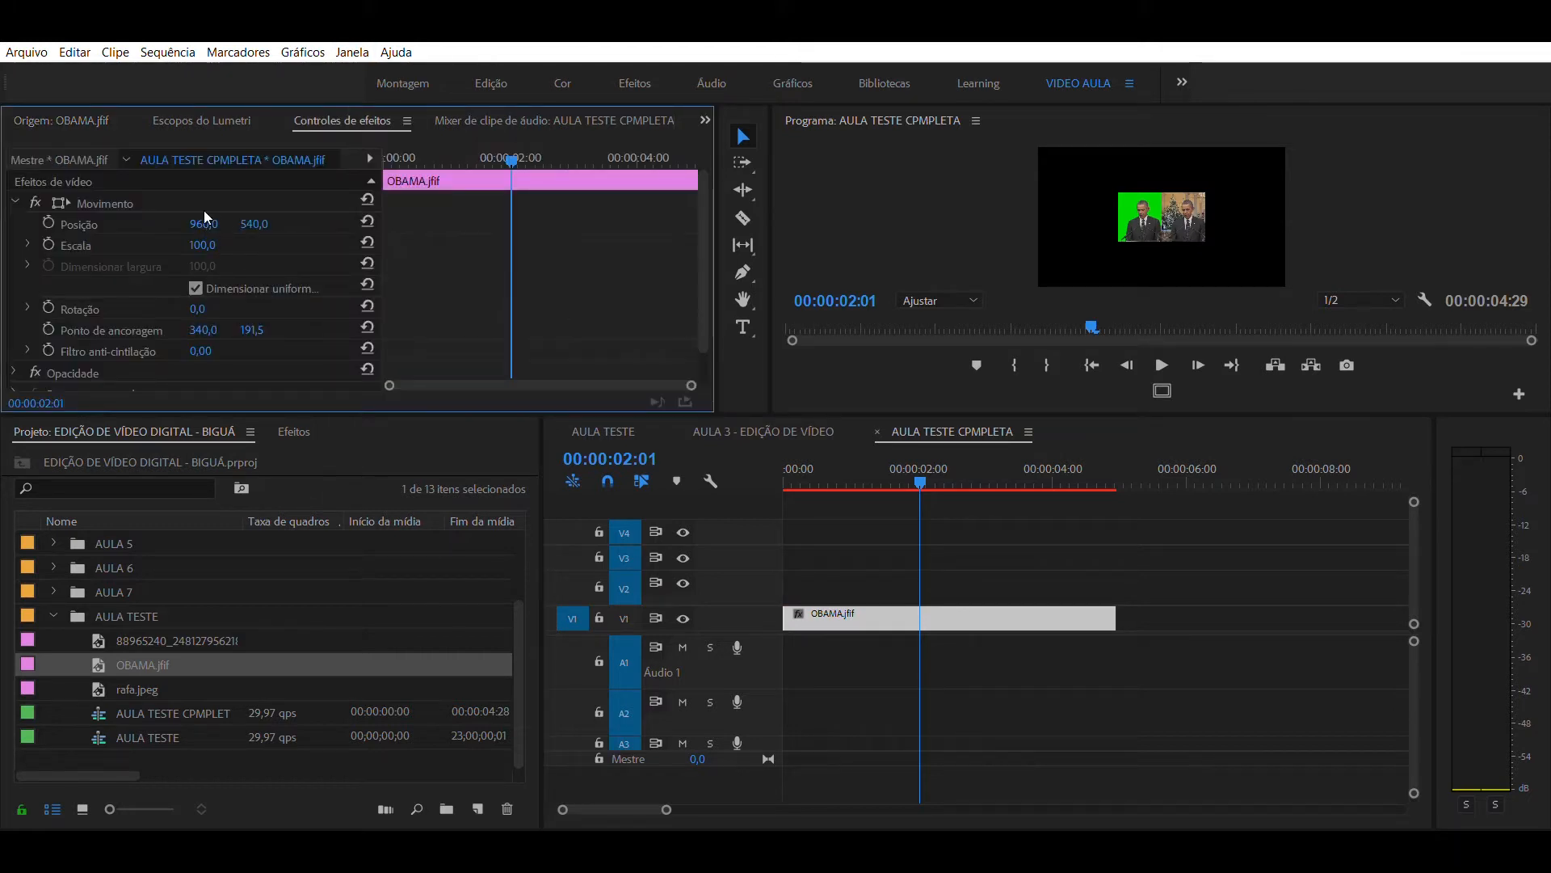
mouse_move(202, 245)
mouse_down()
mouse_move(247, 245)
mouse_move(225, 231)
mouse_up()
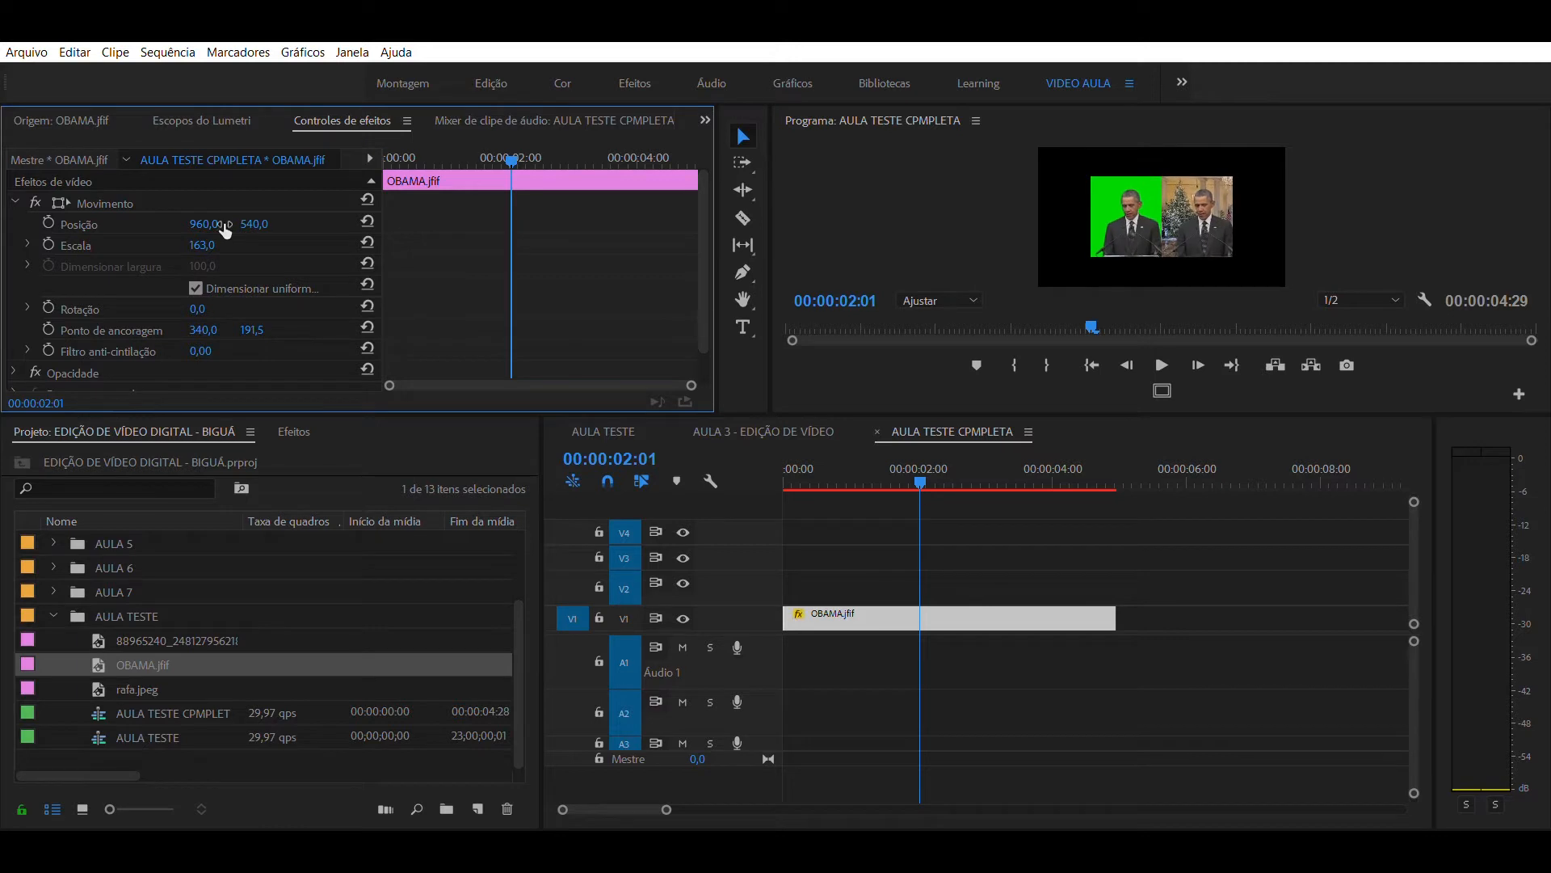
click(203, 244)
text(300)
key(Return)
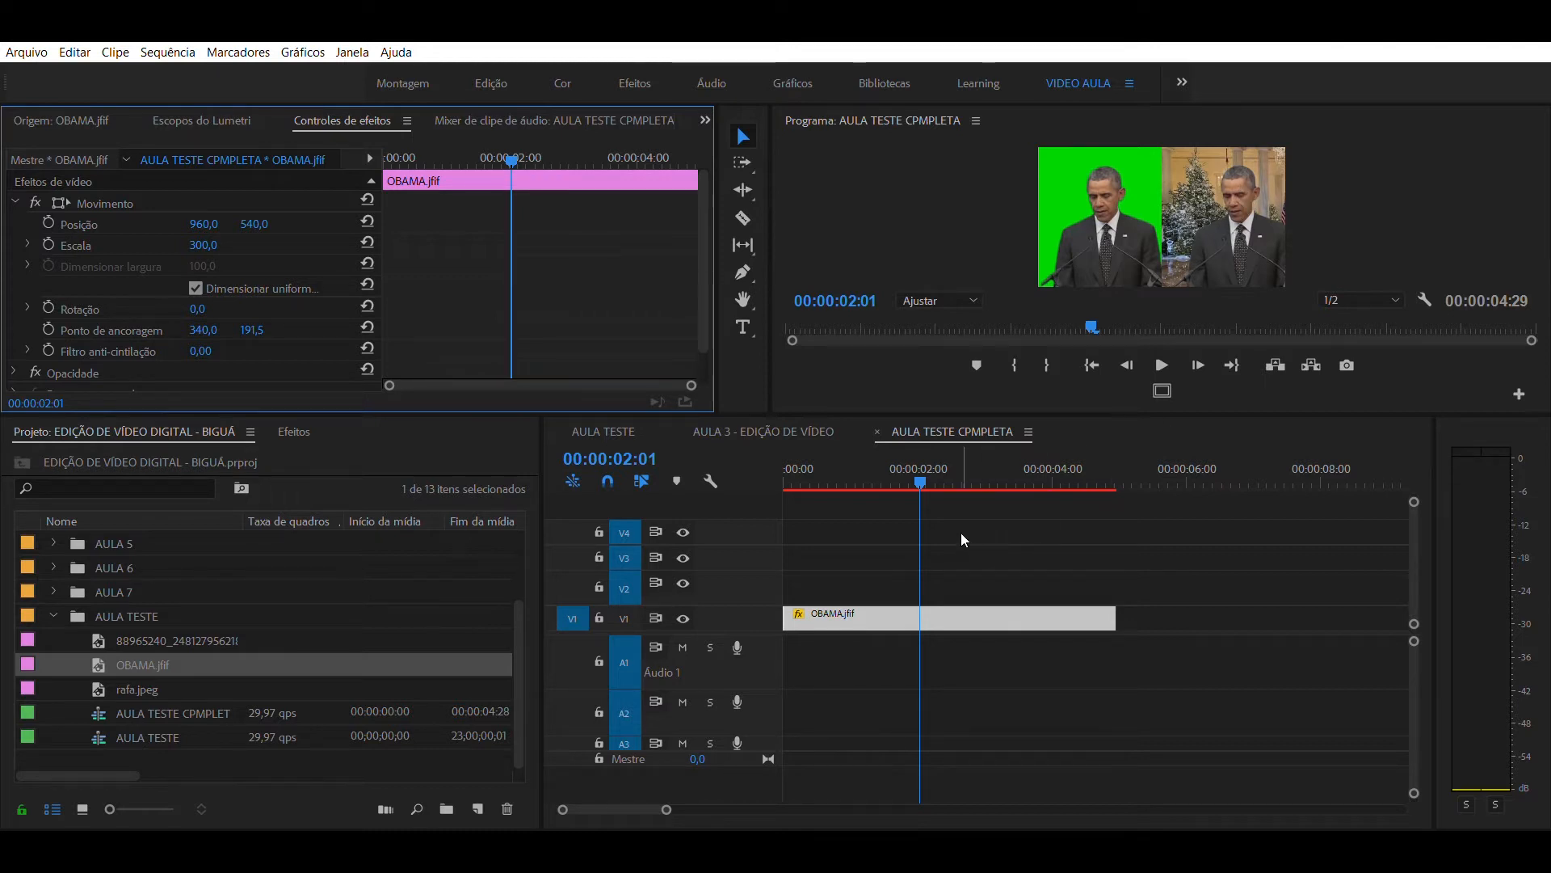
- Move the OBAMA.jfif clip from V1 up to V2, keeping it at the start of the sequence
click(938, 491)
click(926, 477)
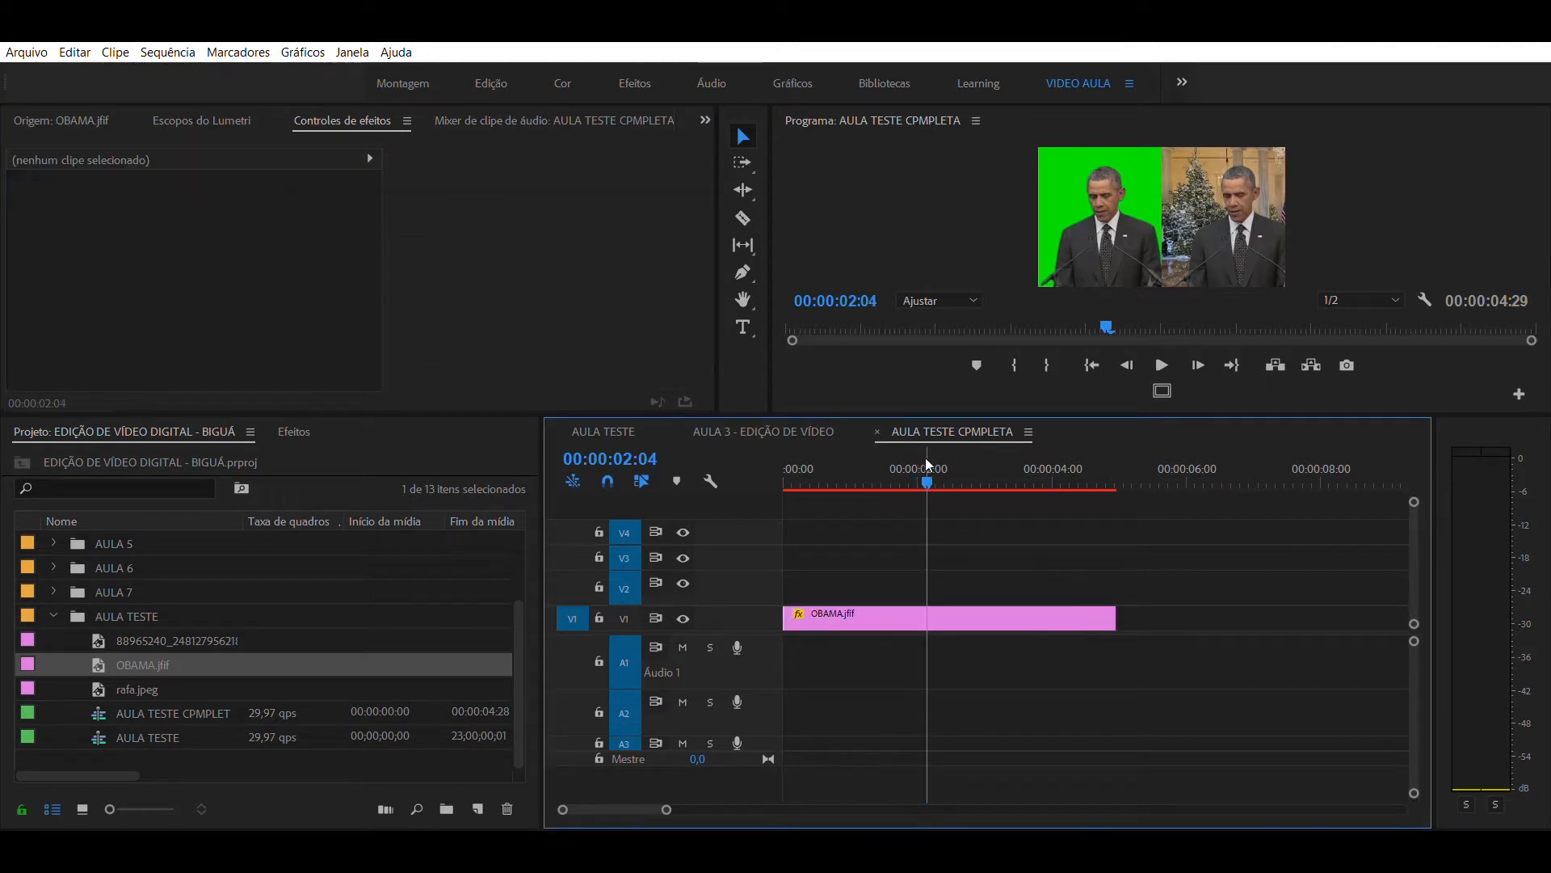
click(935, 451)
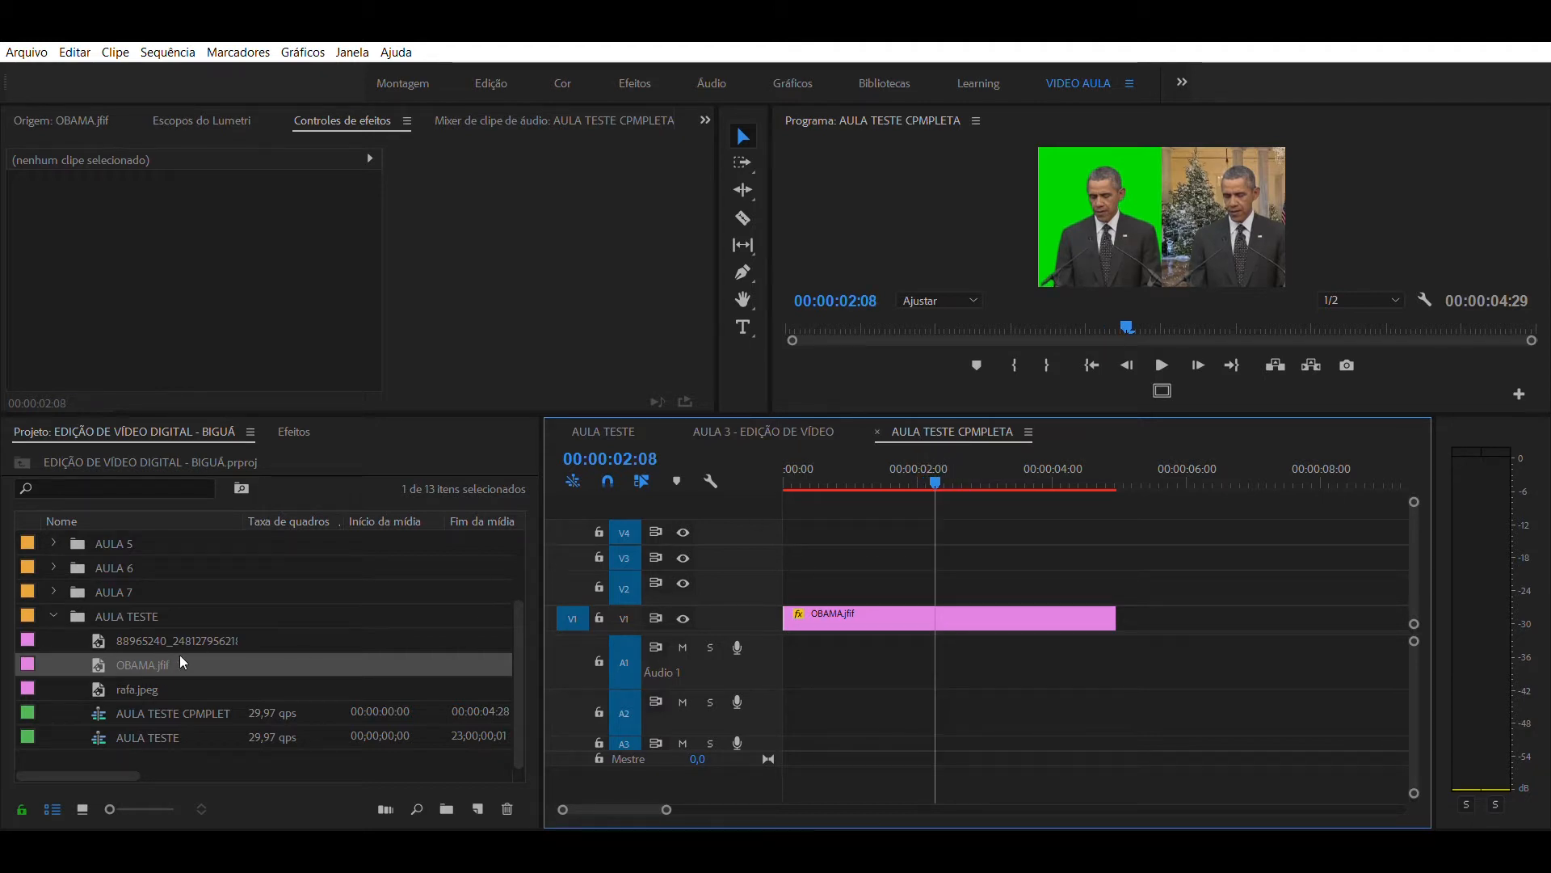
drag(839, 468, 909, 452)
click(849, 618)
click(865, 496)
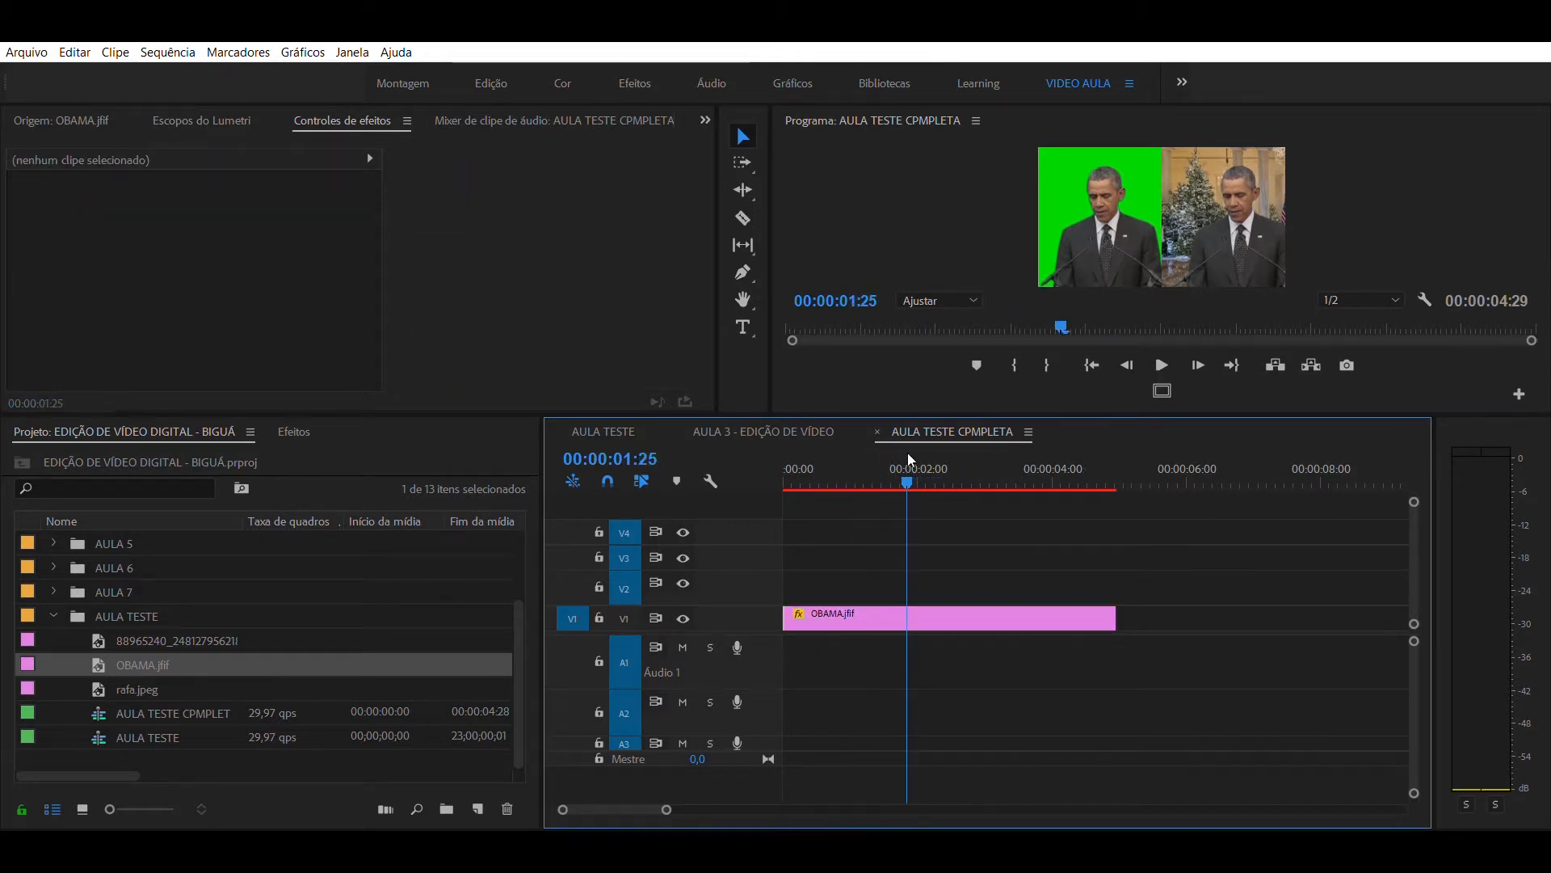
click(812, 611)
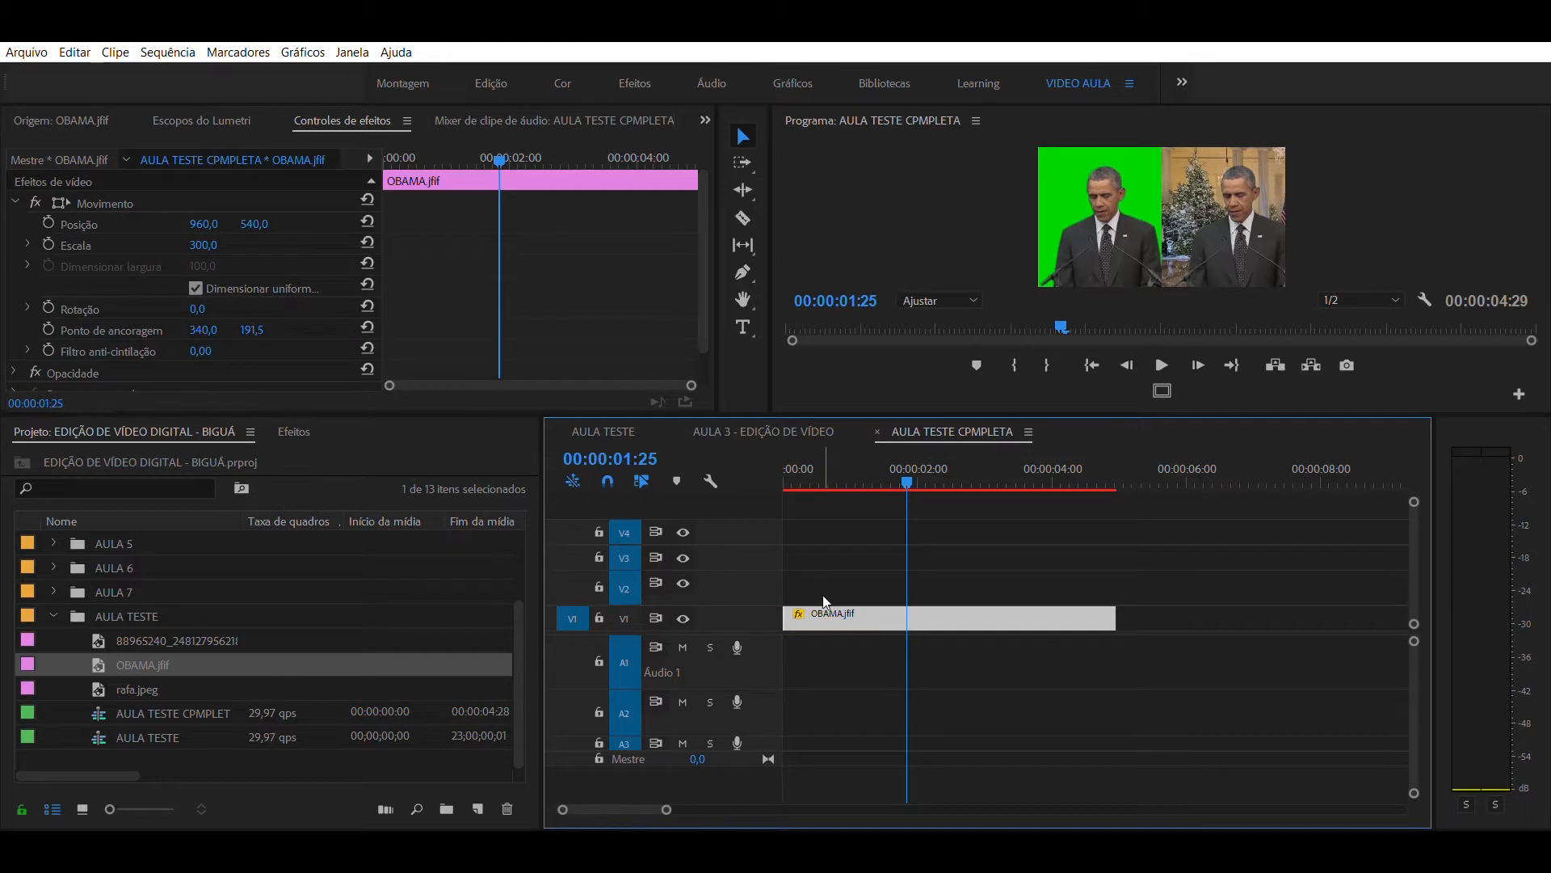
drag(824, 602, 821, 576)
click(958, 527)
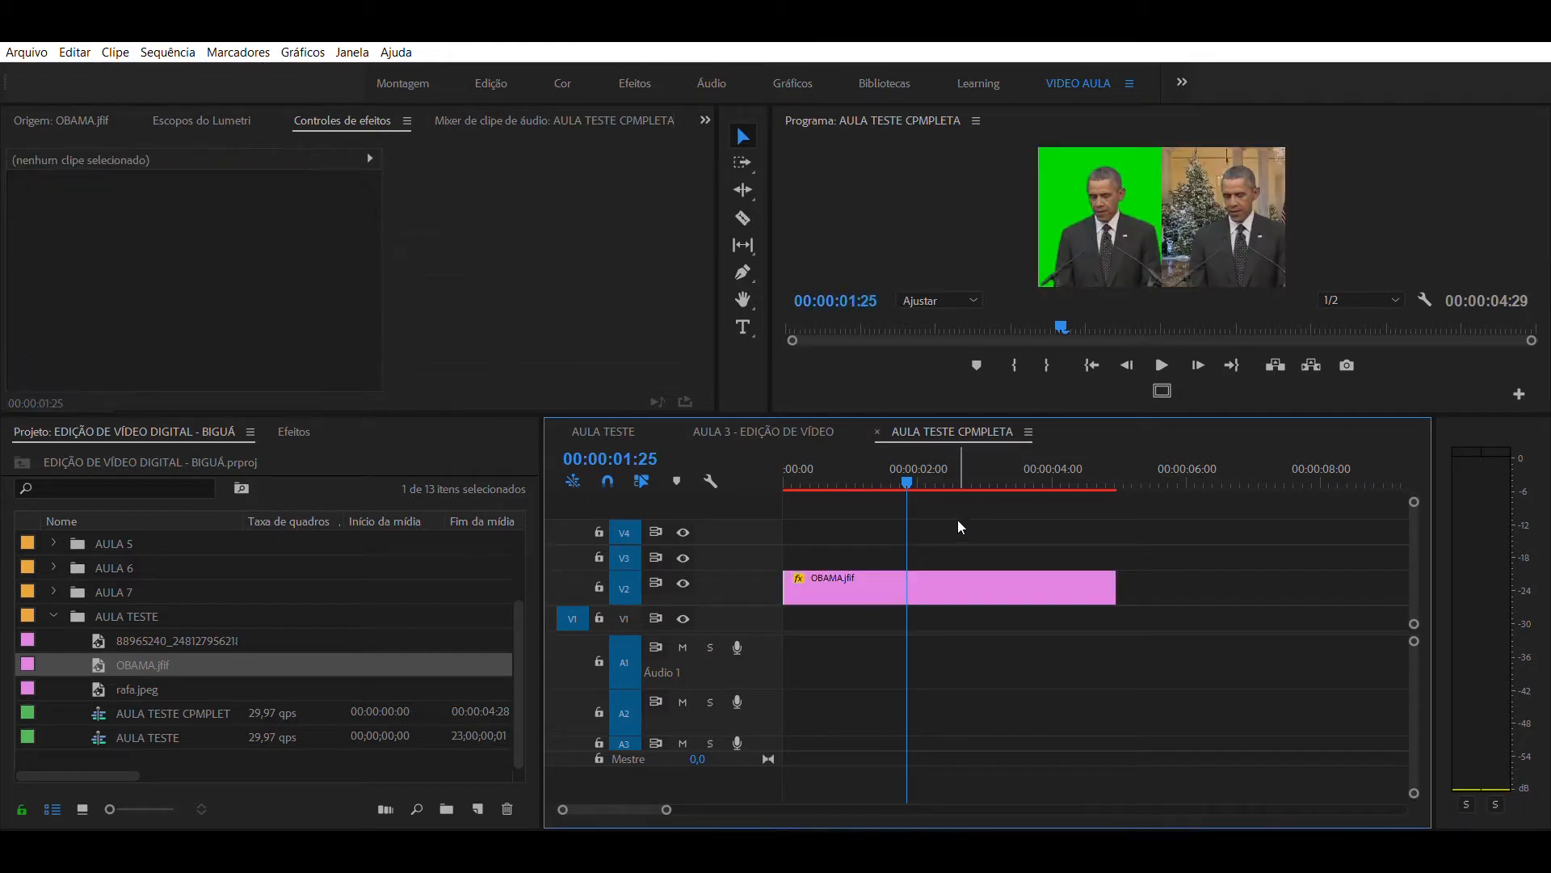
- Add the poster PNG from the AULA TESTE bin at the start of V1, beneath the OBAMA.jfif clip
drag(919, 485, 926, 485)
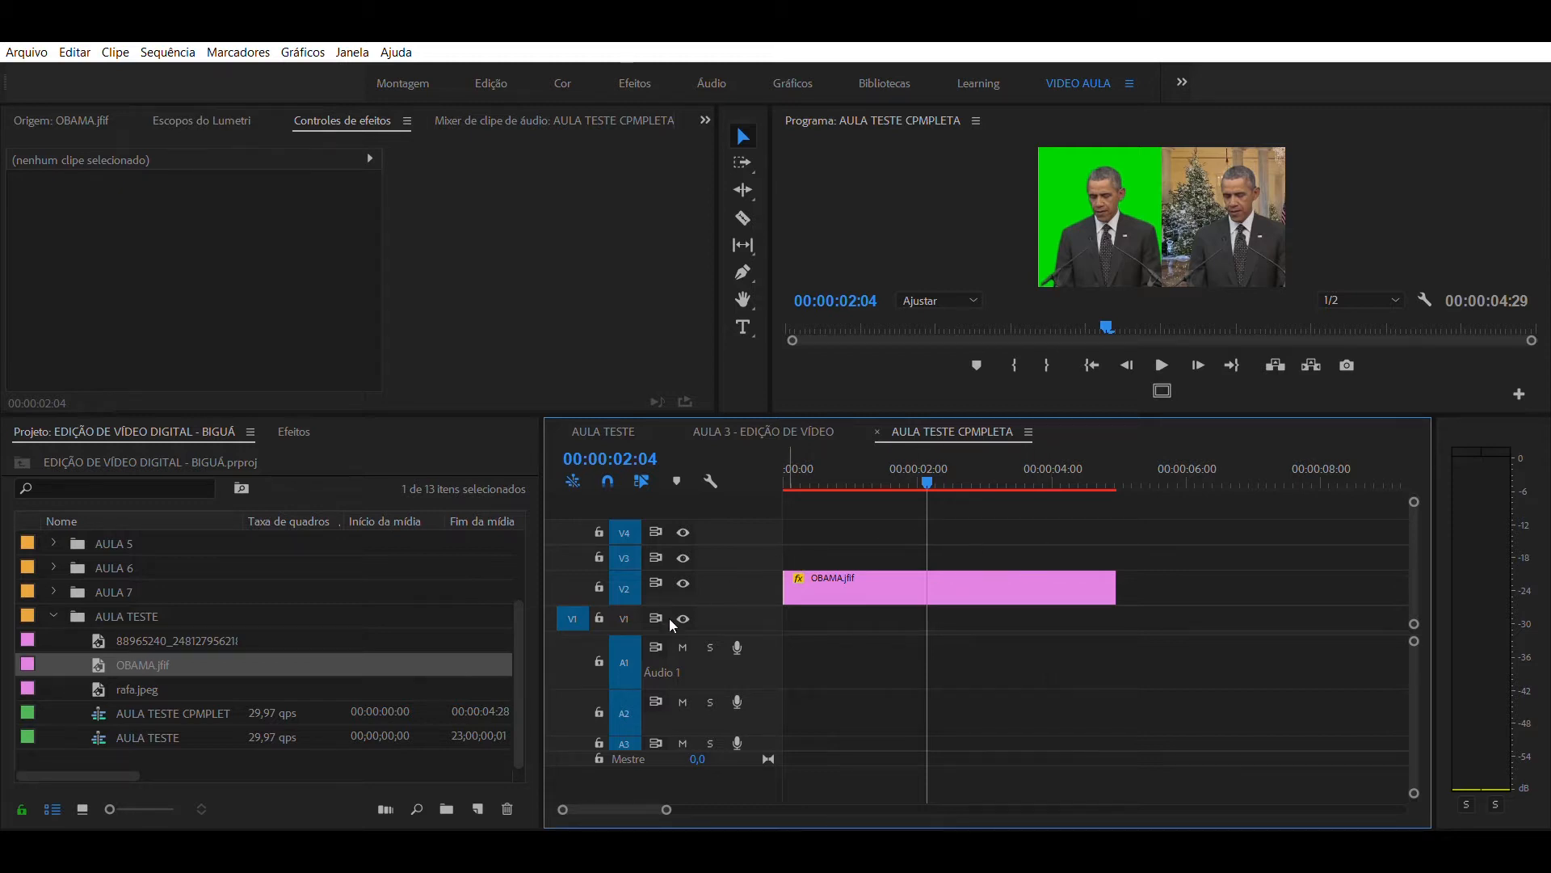
double_click(97, 640)
drag(95, 624, 782, 616)
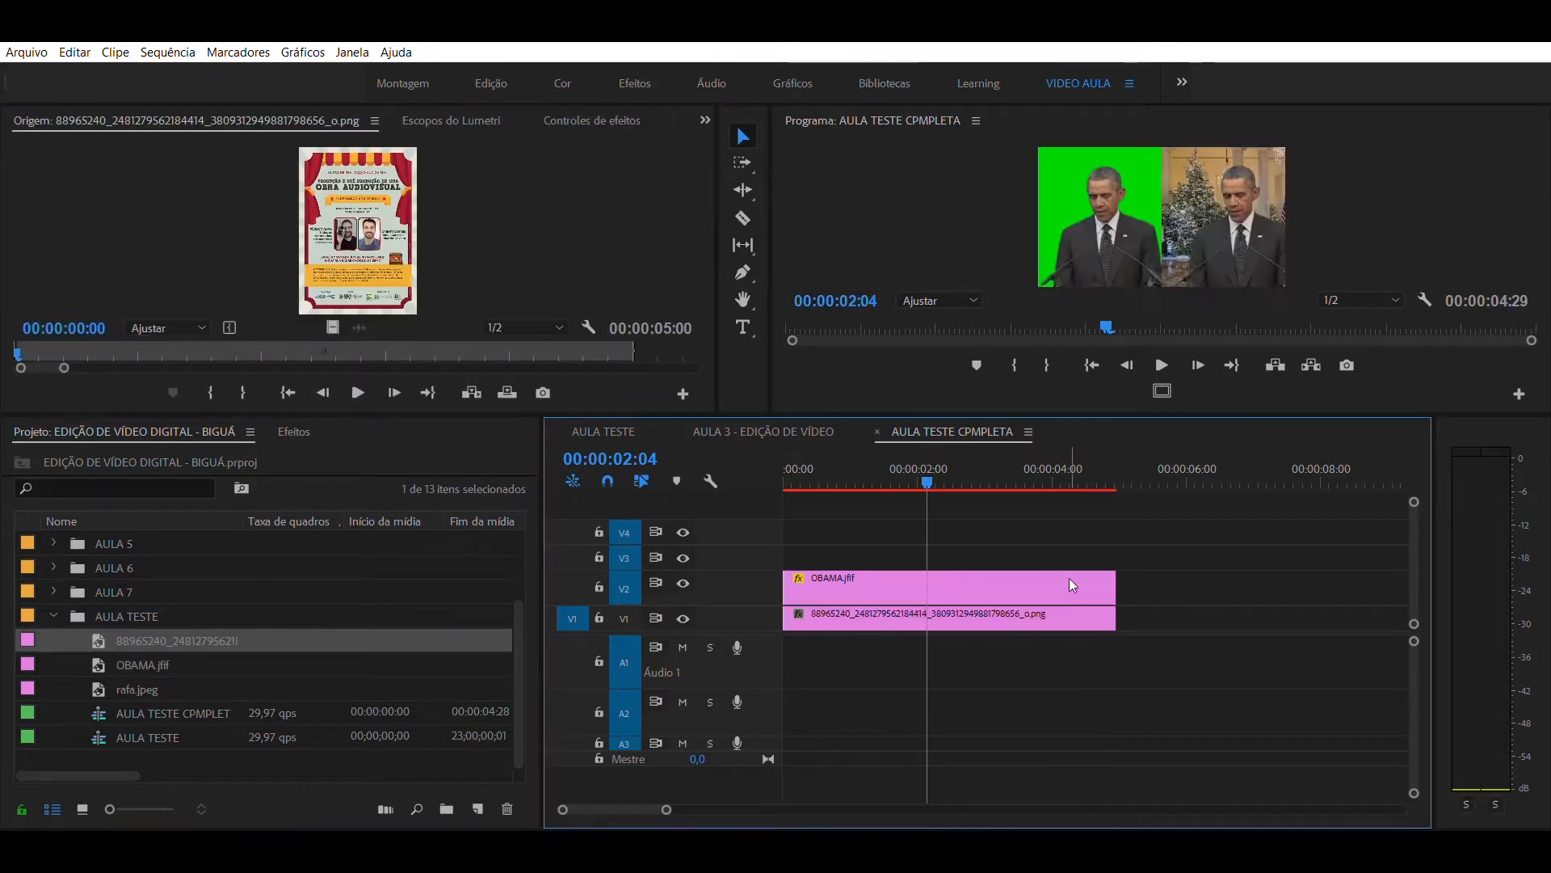
drag(982, 467, 877, 442)
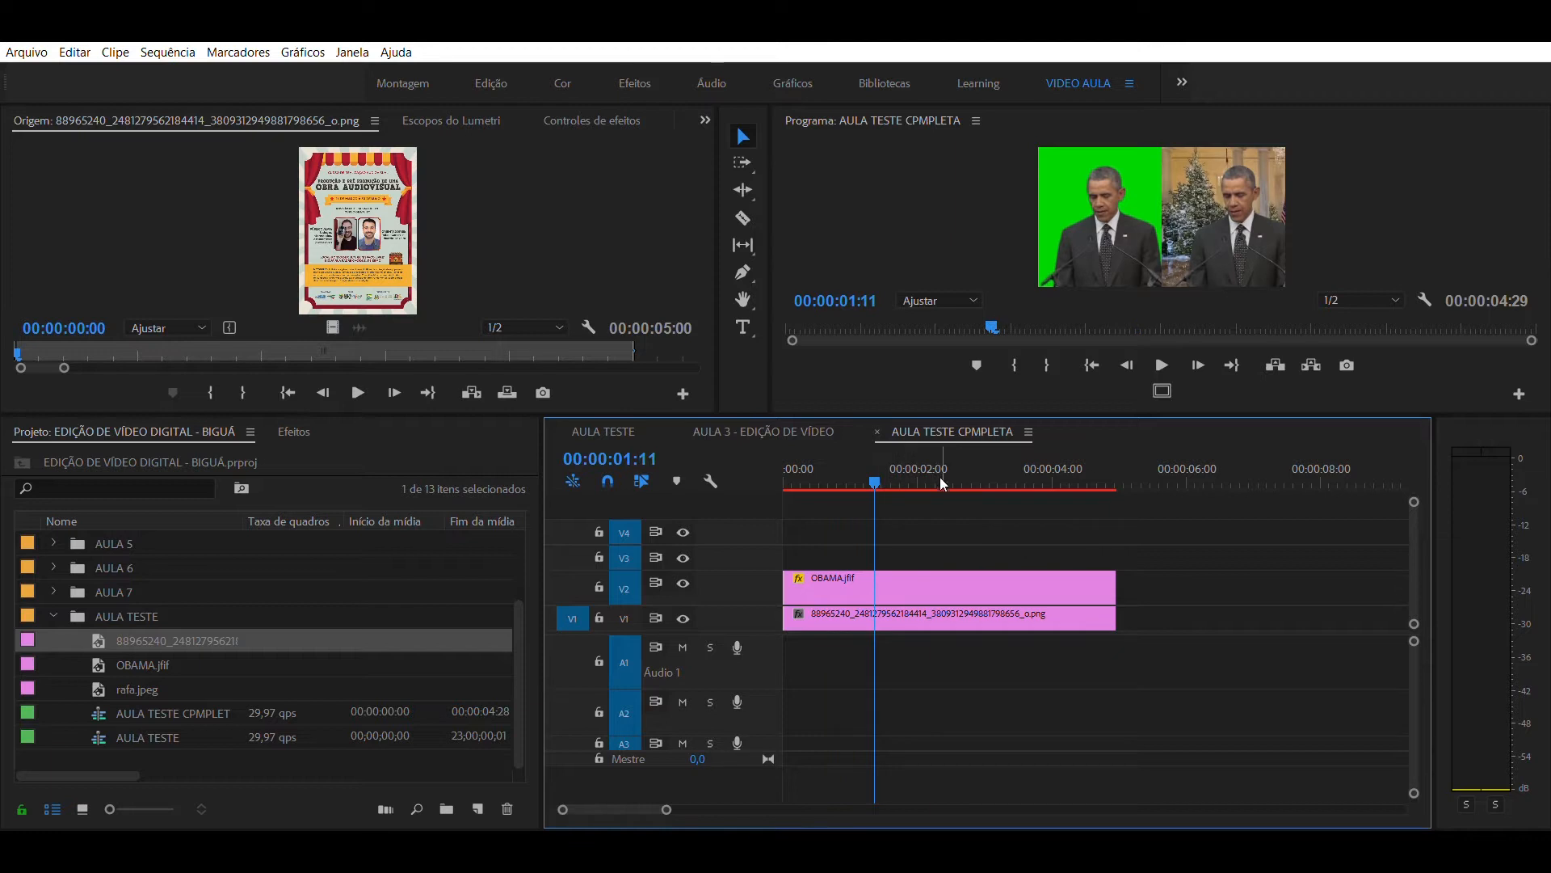
click(911, 475)
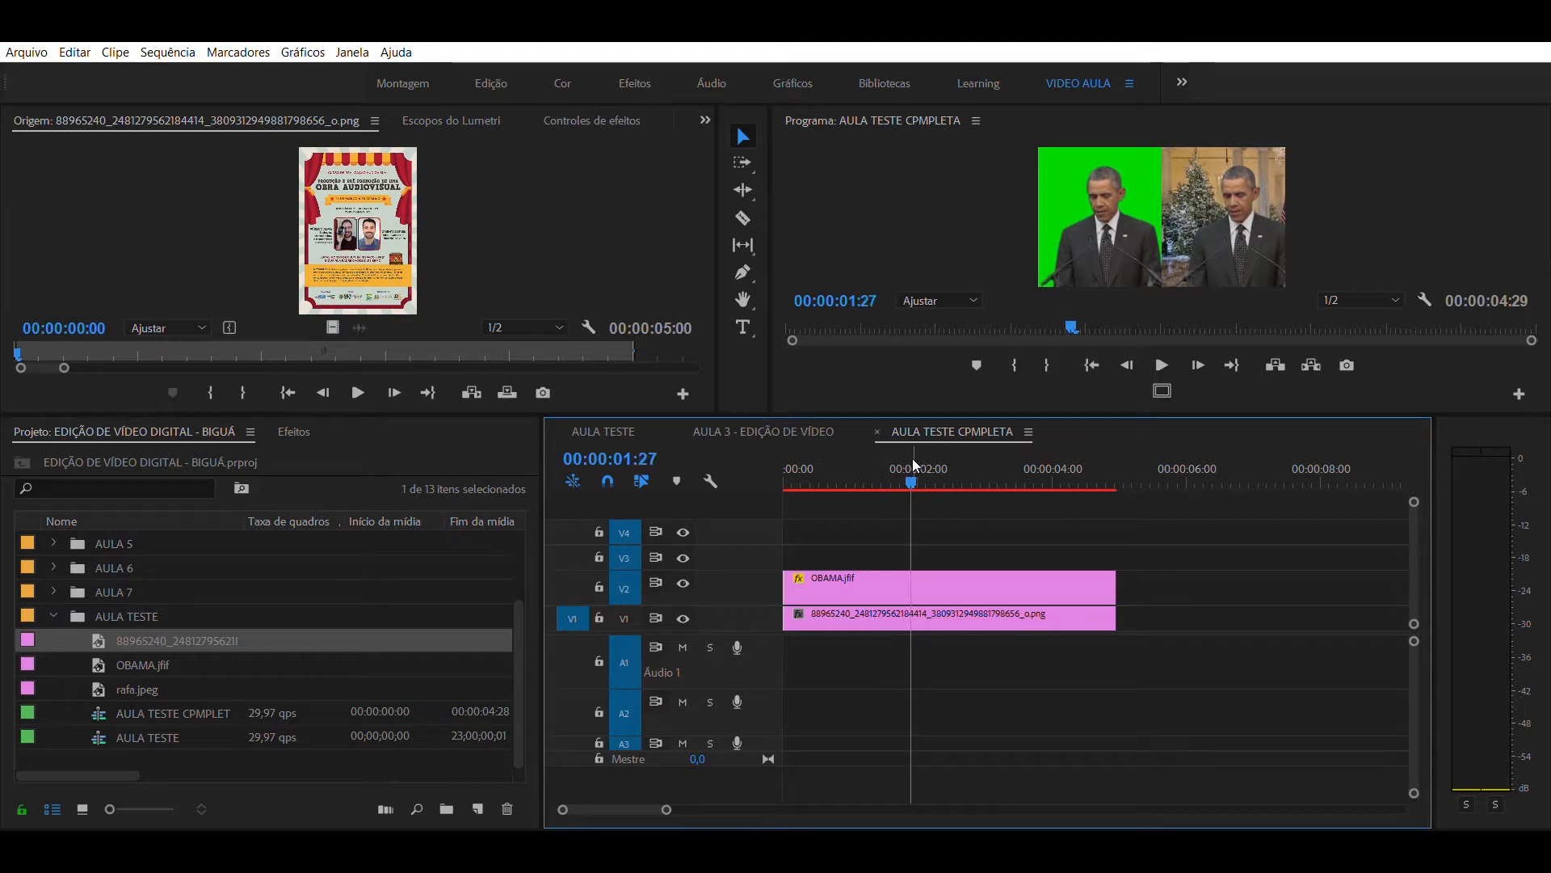
click(875, 567)
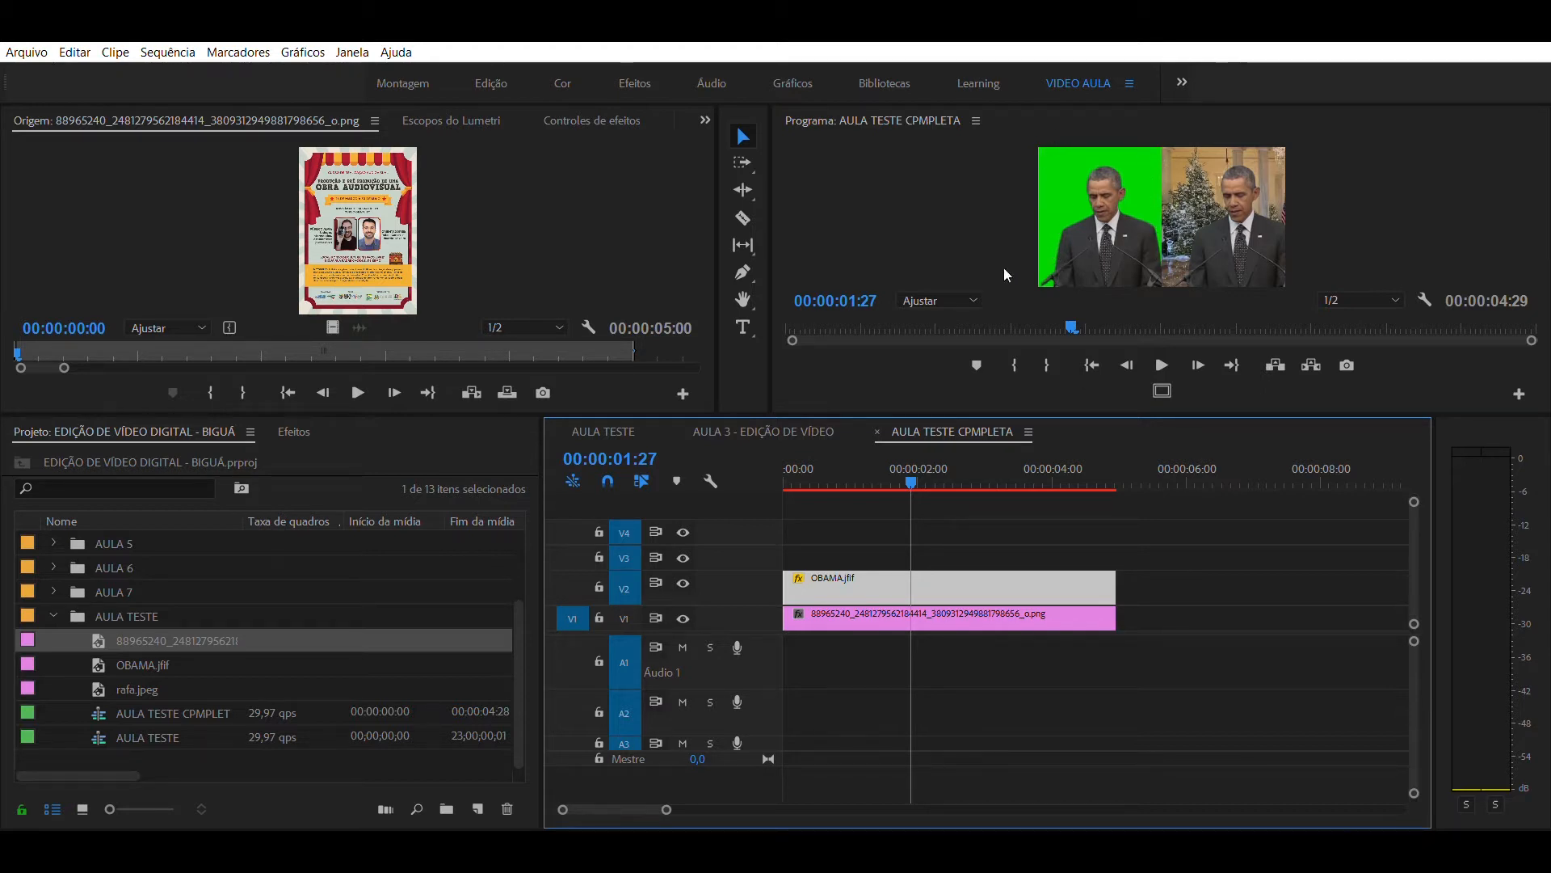
click(963, 529)
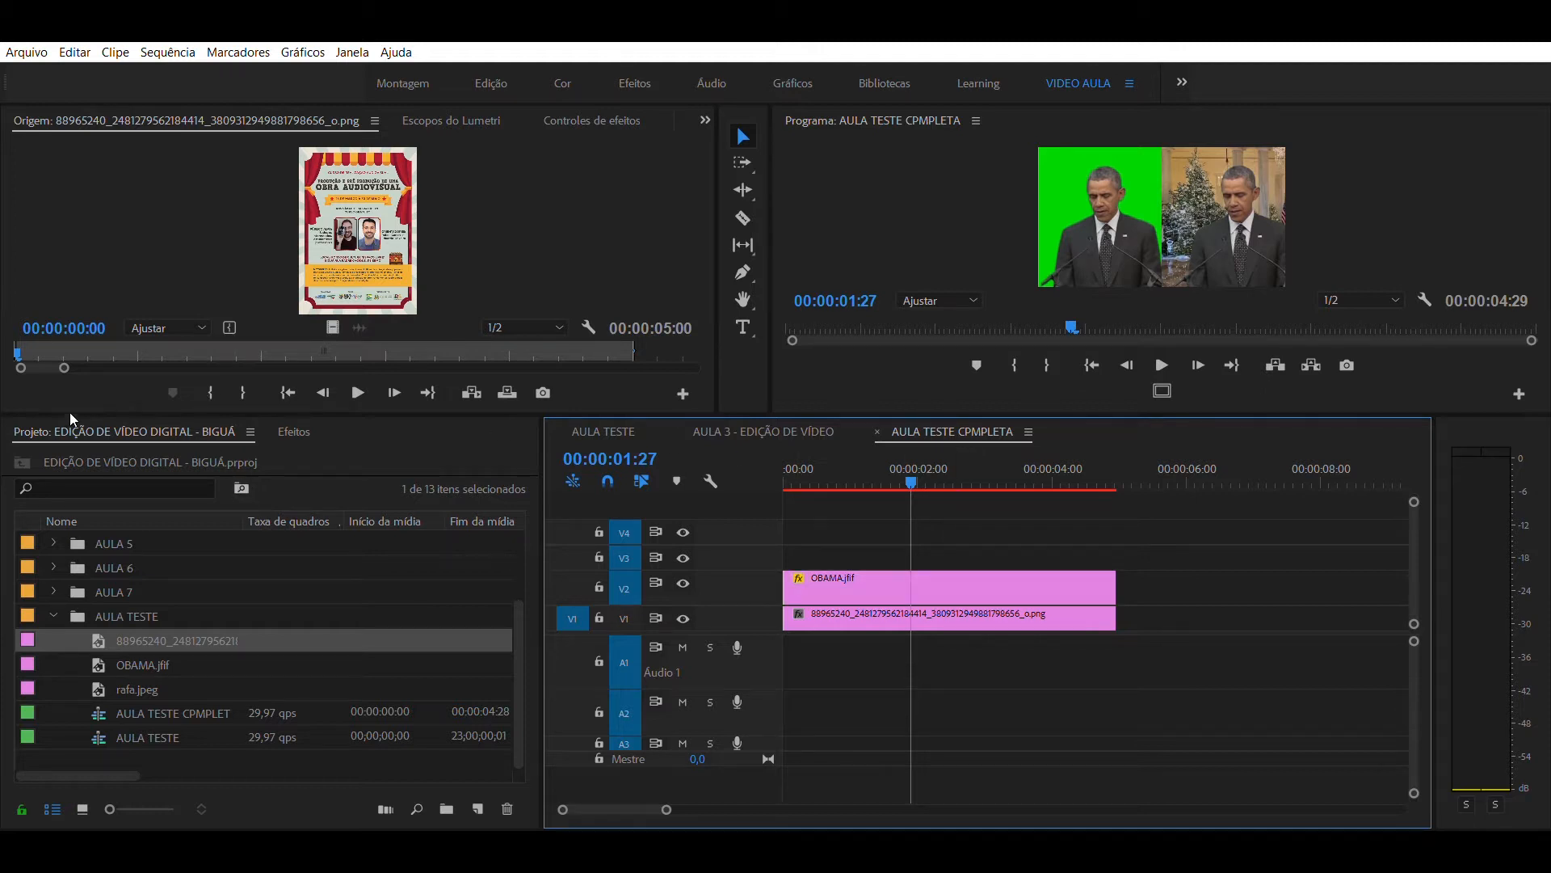
- Clear the DESFOQUE effect search and expand the Chaveamento folder within Efeitos de vídeo
click(303, 425)
click(114, 455)
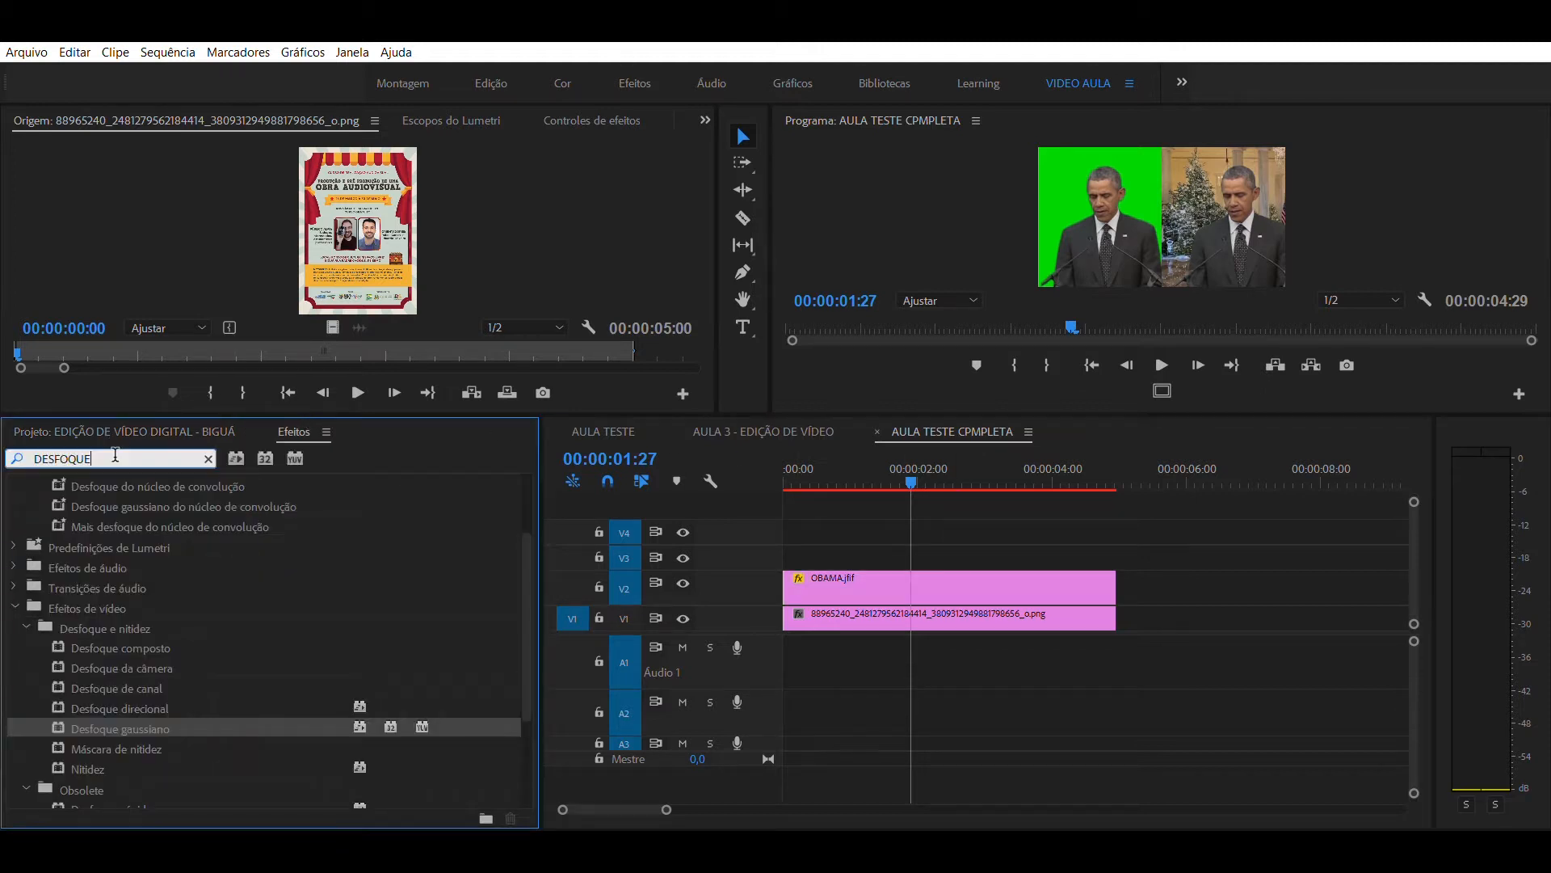
key(ctrl+a)
key(BackSpace)
click(14, 567)
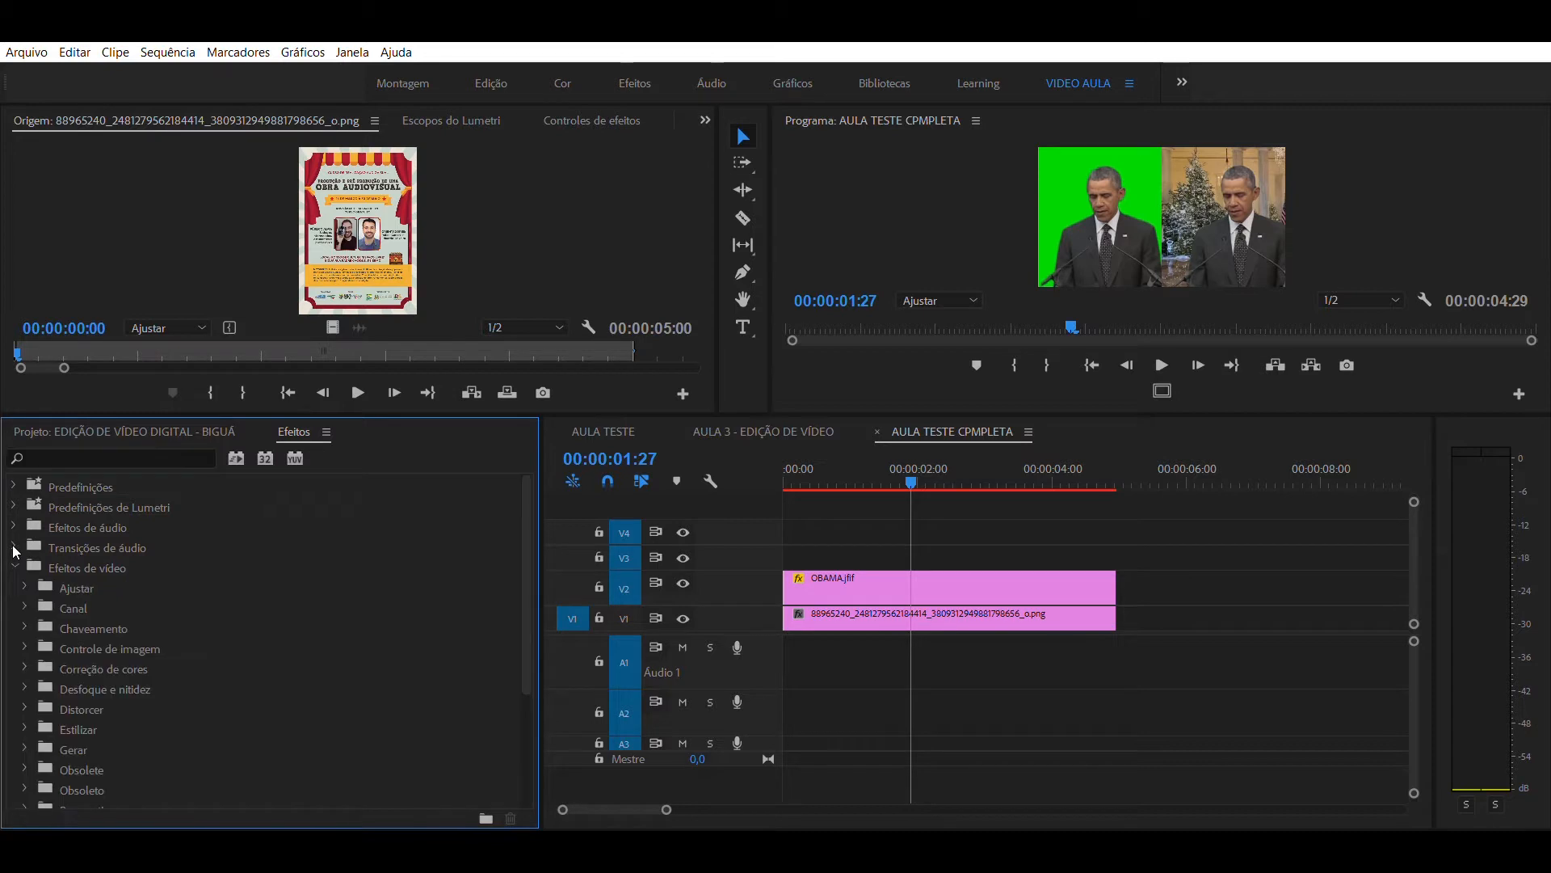
scroll(64, 608, down, 2)
scroll(95, 662, down, 2)
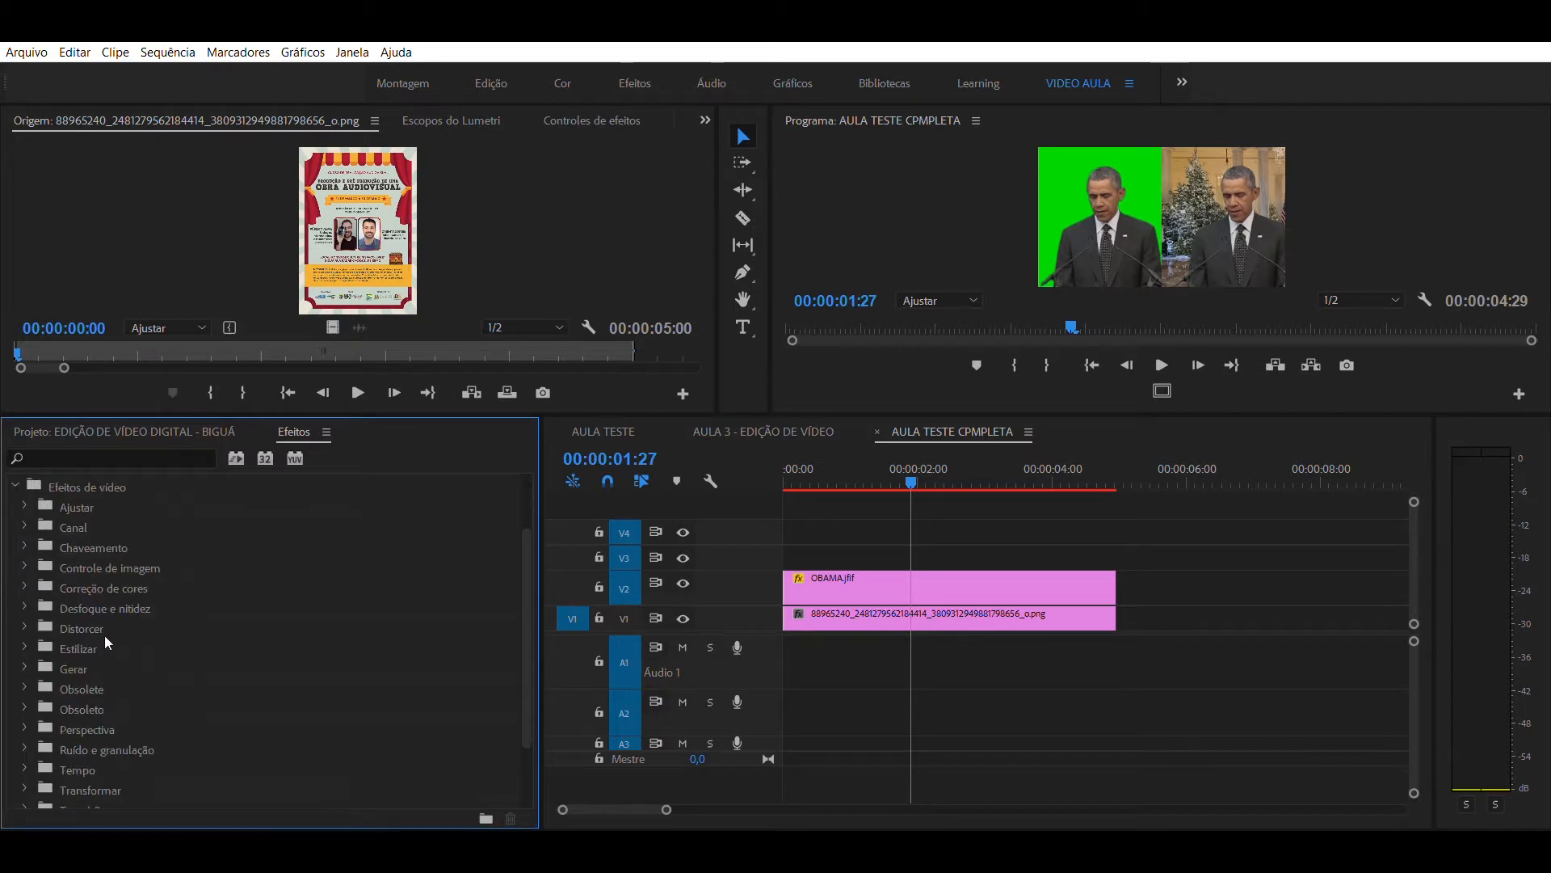
click(100, 537)
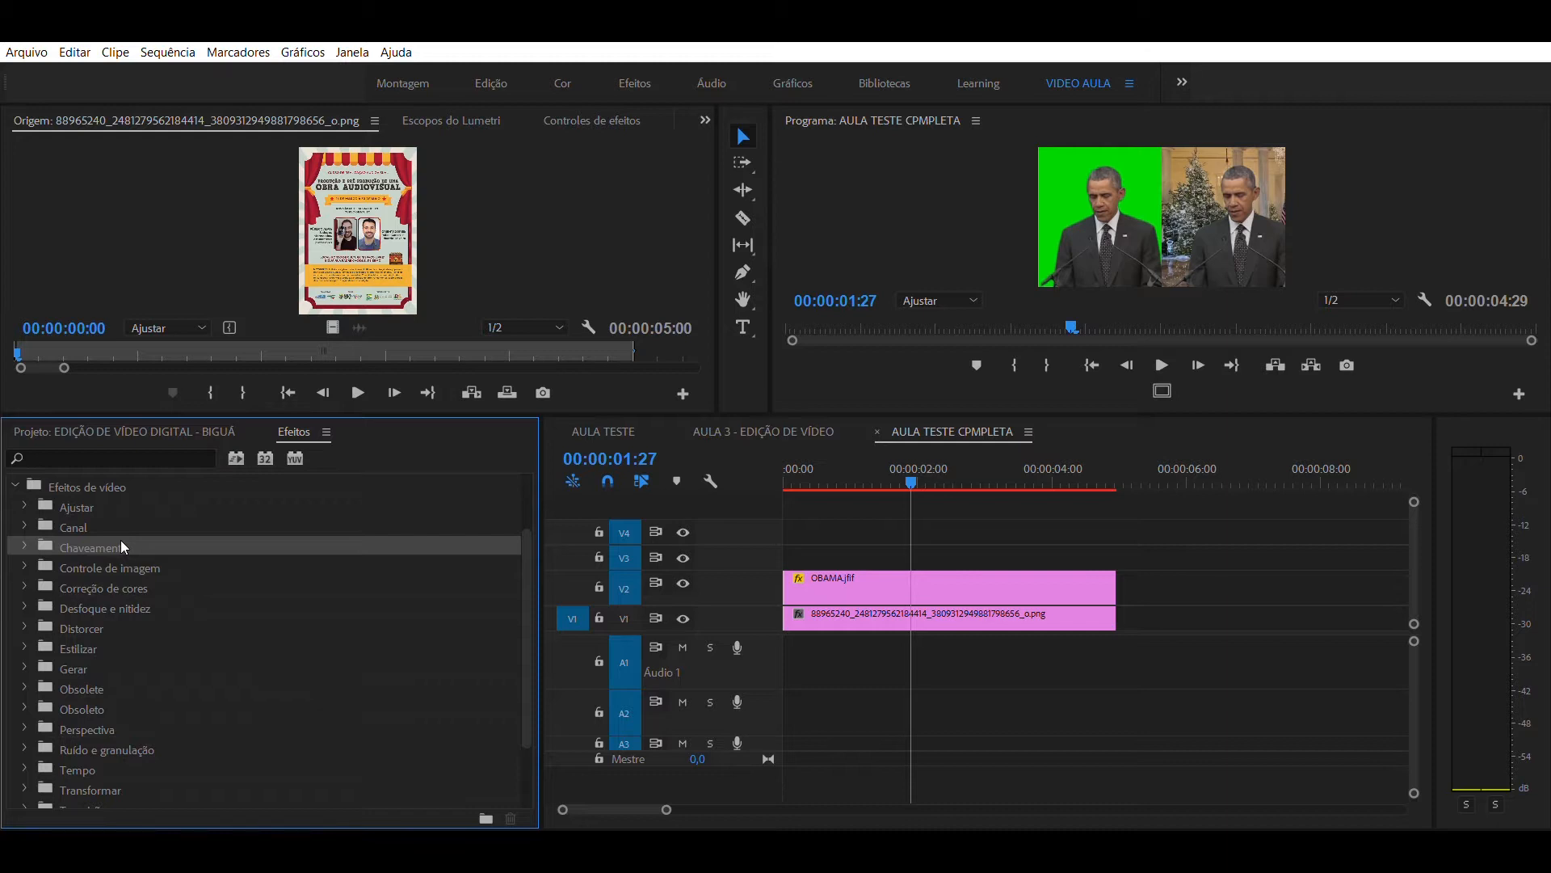
double_click(121, 547)
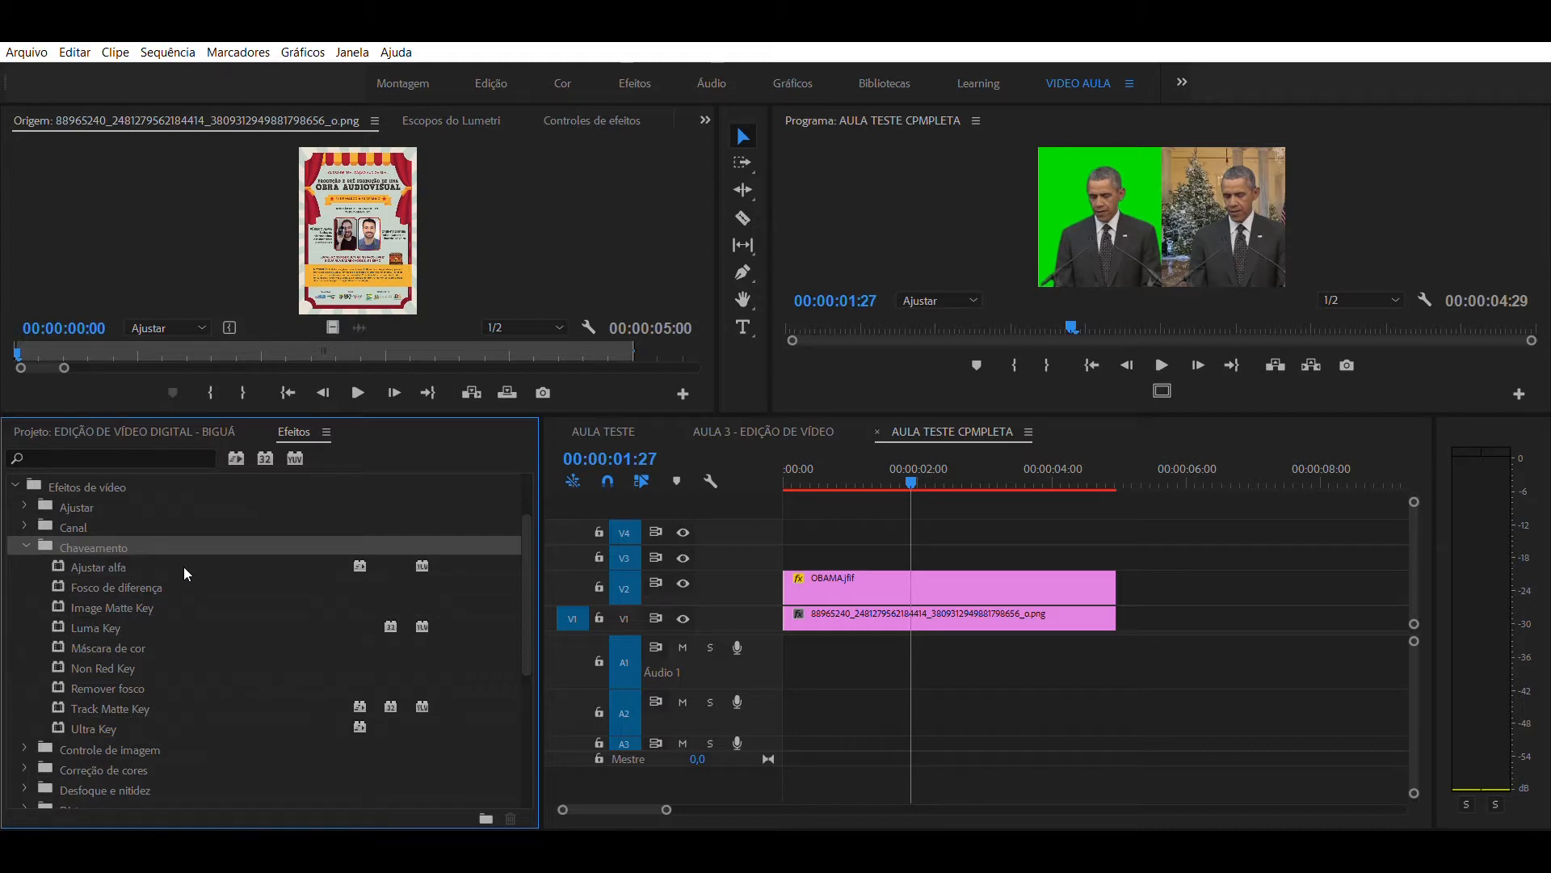
- Apply the Ultra Key effect to the OBAMA.jfif clip on V2
click(87, 717)
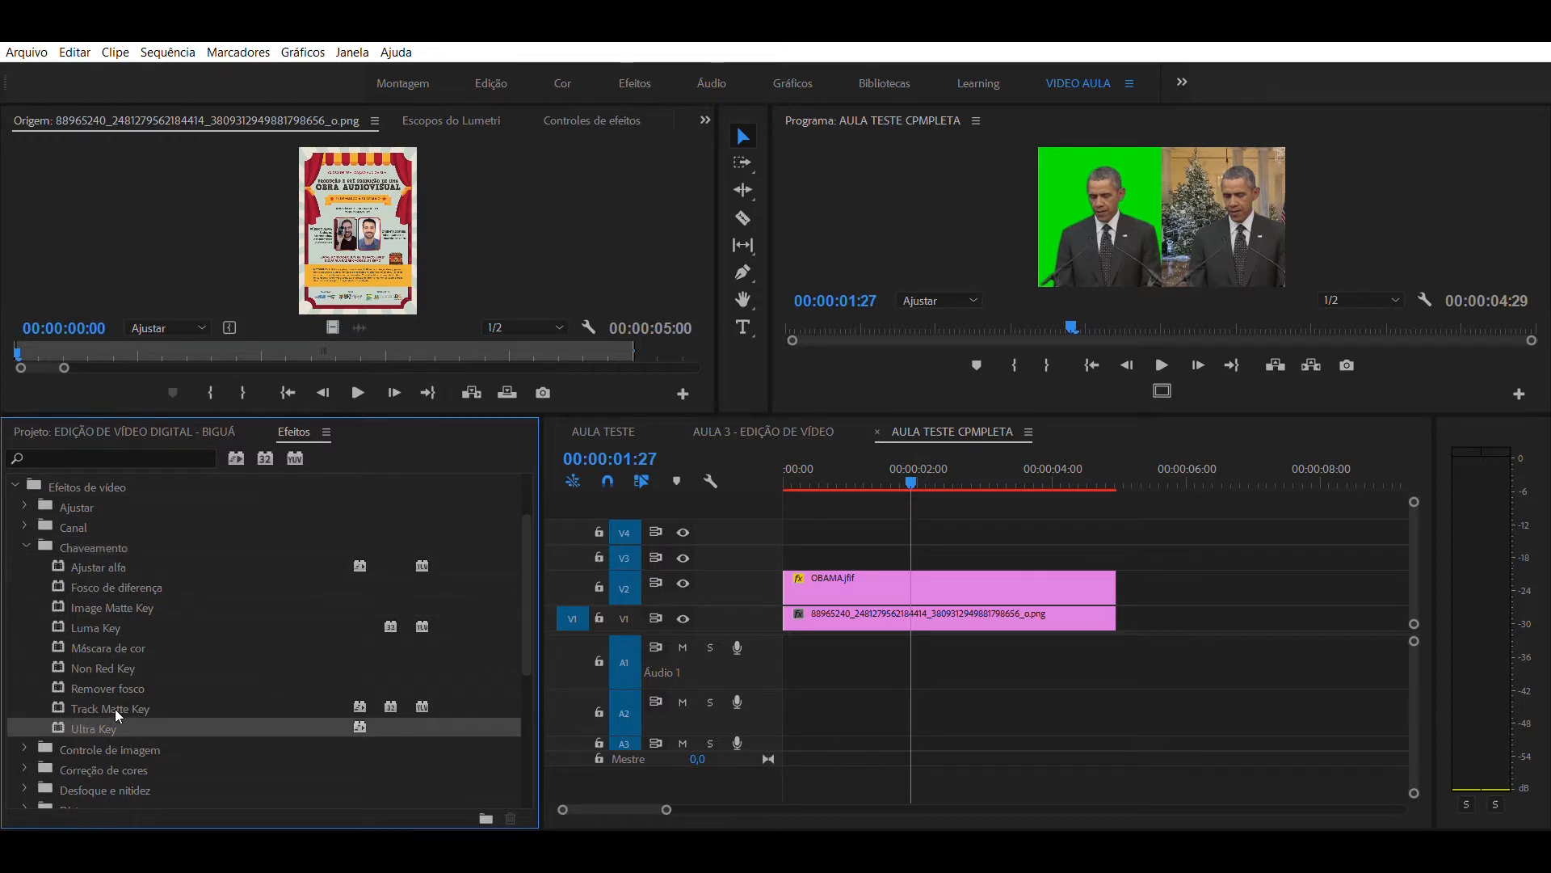
drag(97, 719, 887, 585)
click(891, 524)
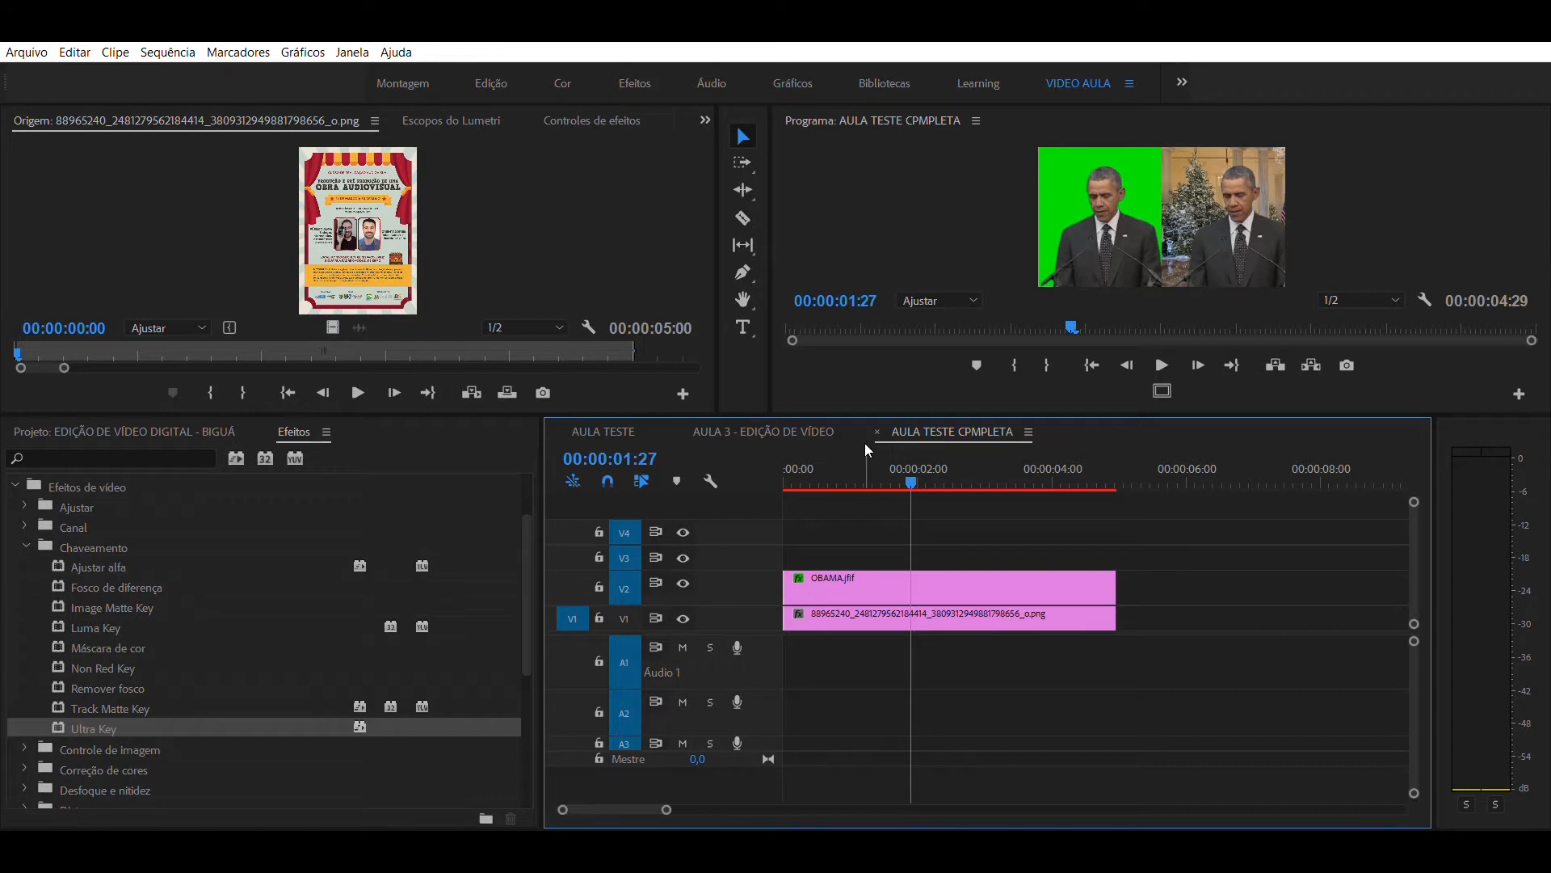
- Key out the green background of the OBAMA.jfif clip by sampling its green as the Ultra Key mask color
click(826, 575)
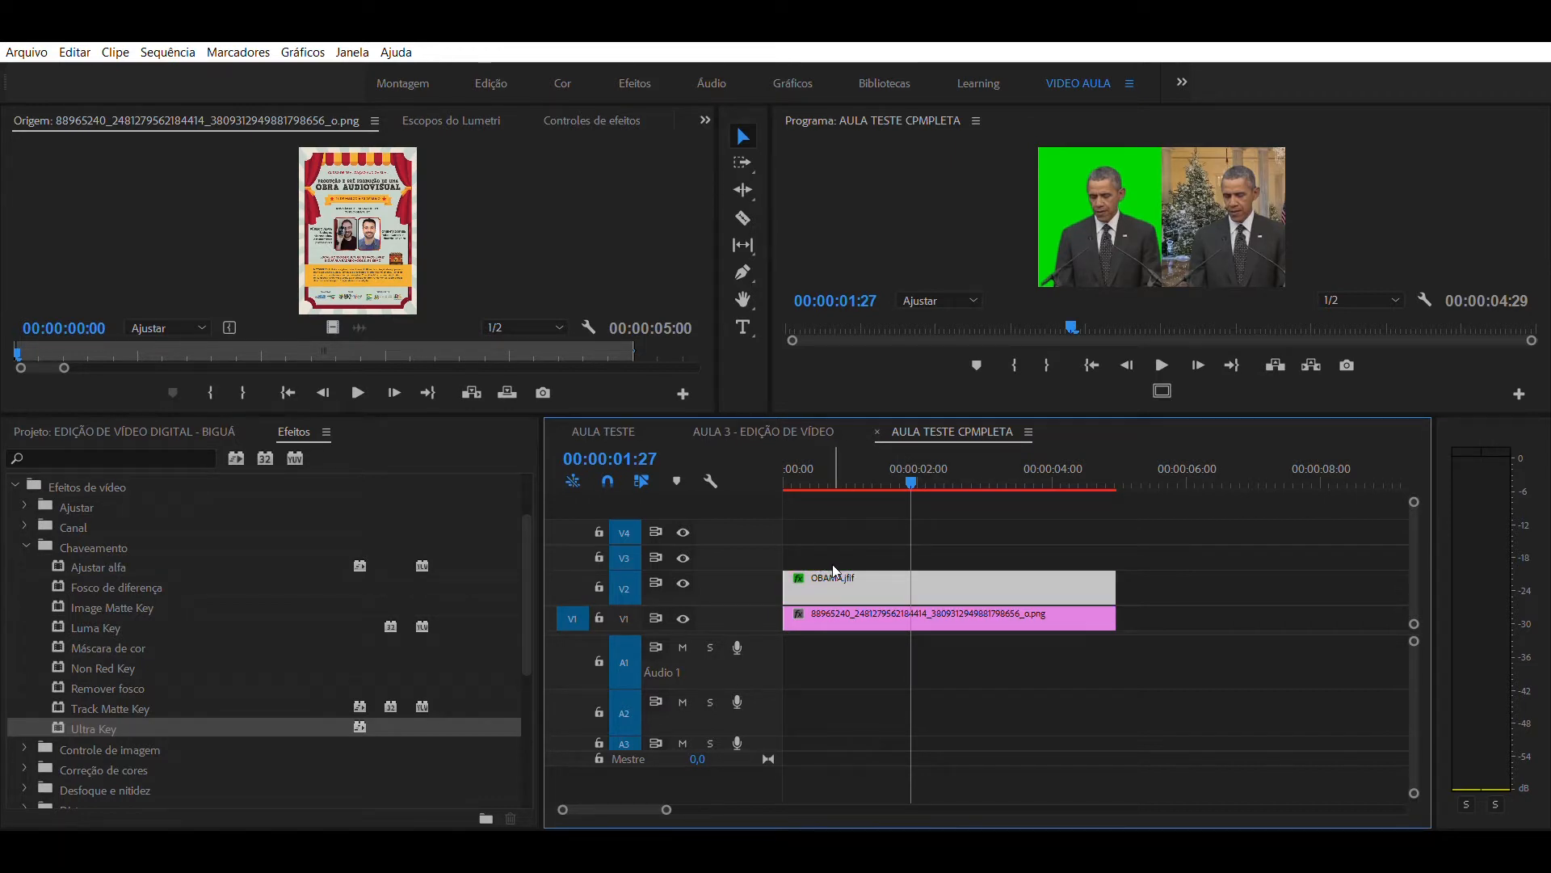
double_click(834, 572)
click(832, 575)
click(830, 525)
click(824, 573)
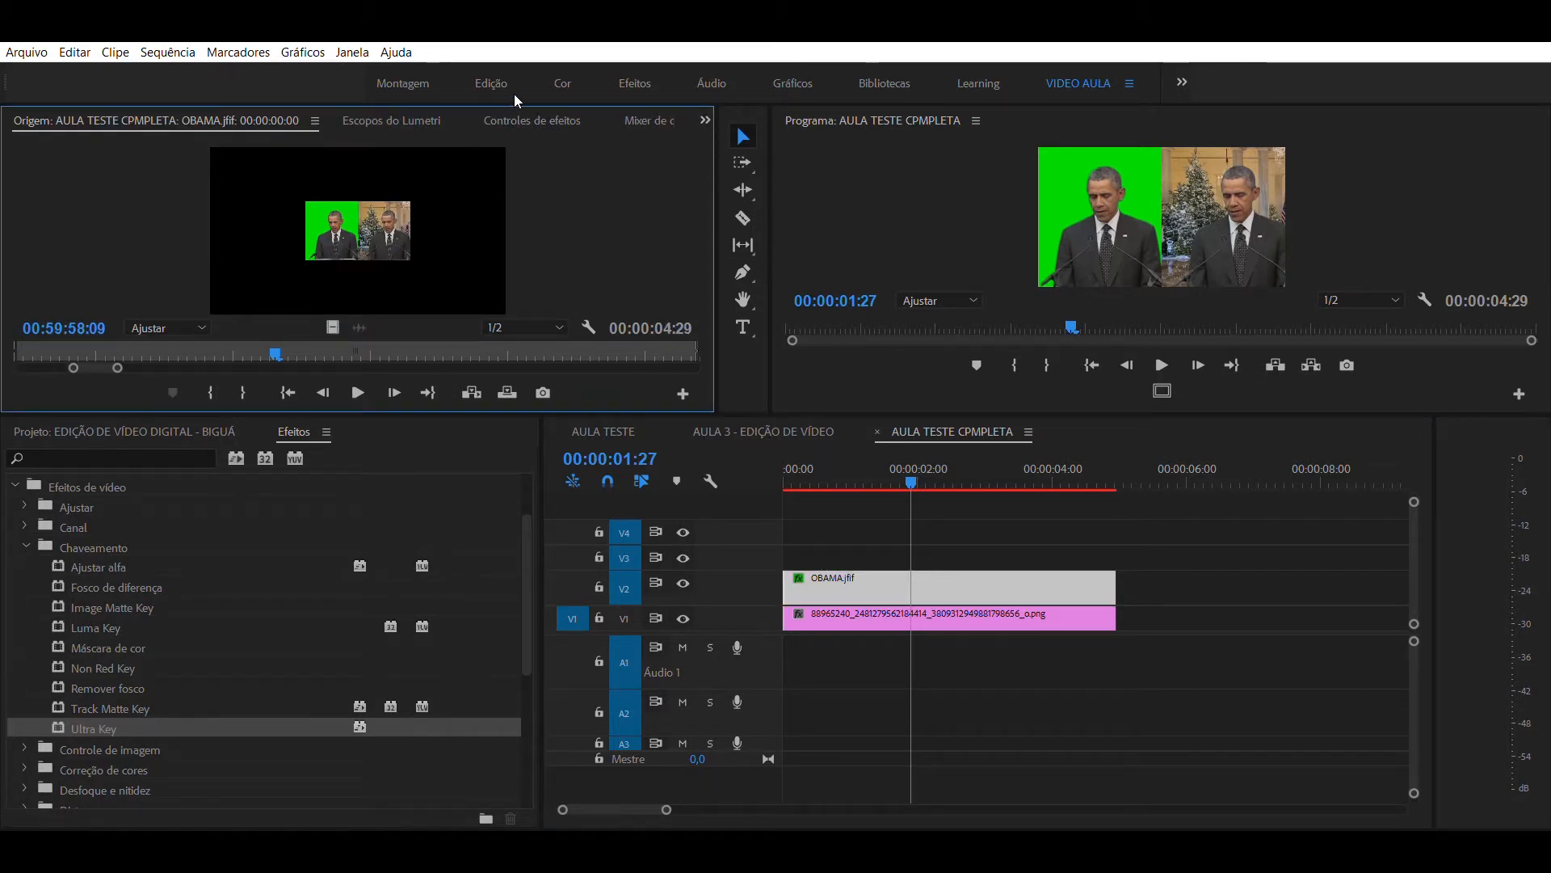
click(520, 115)
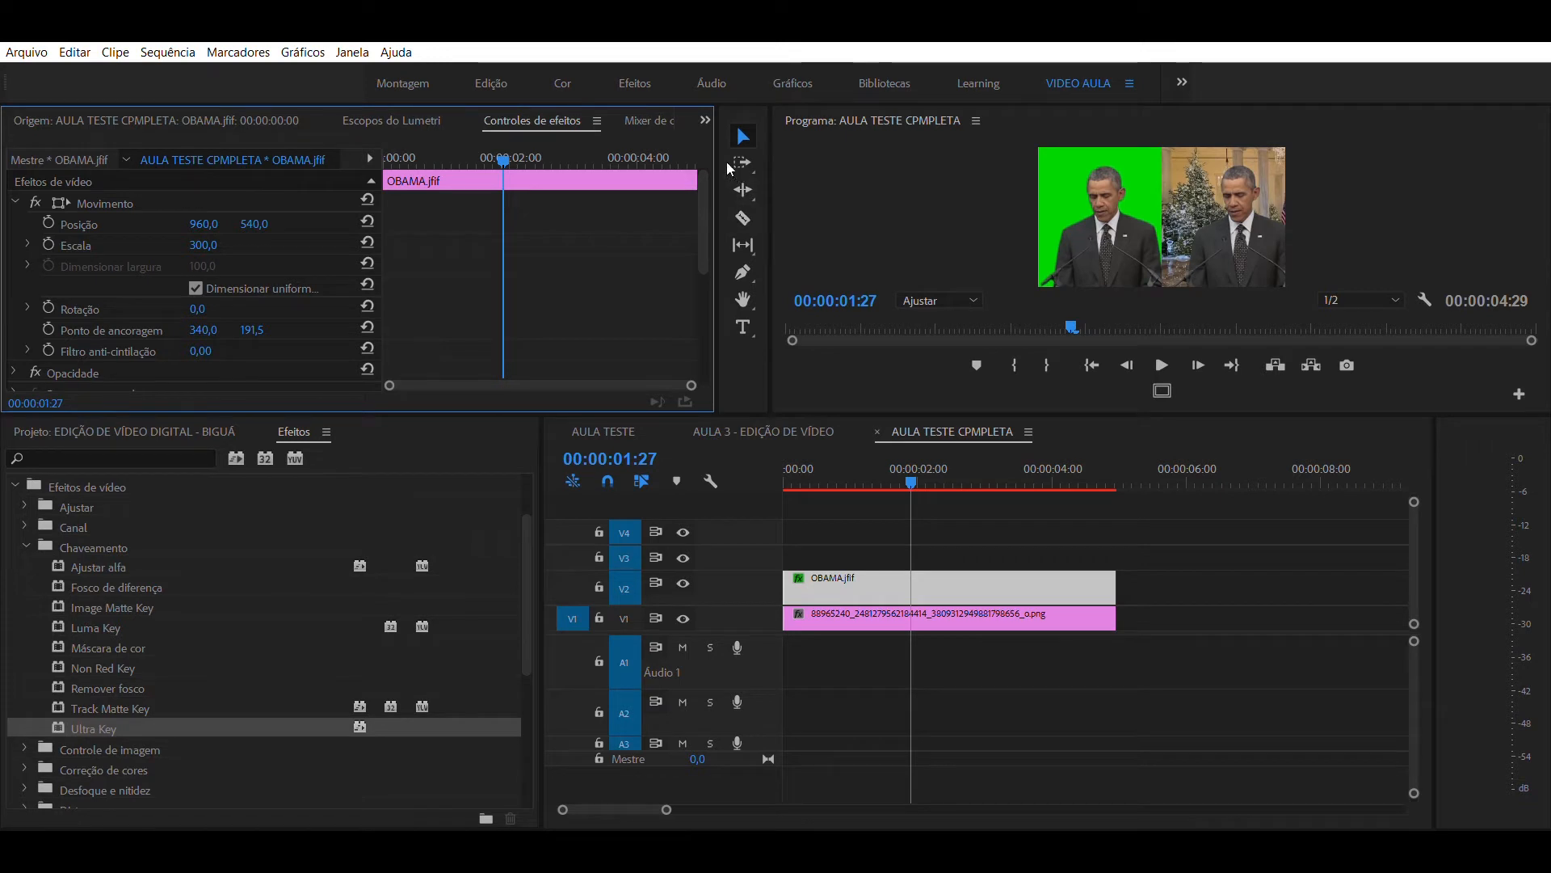
drag(702, 178, 696, 268)
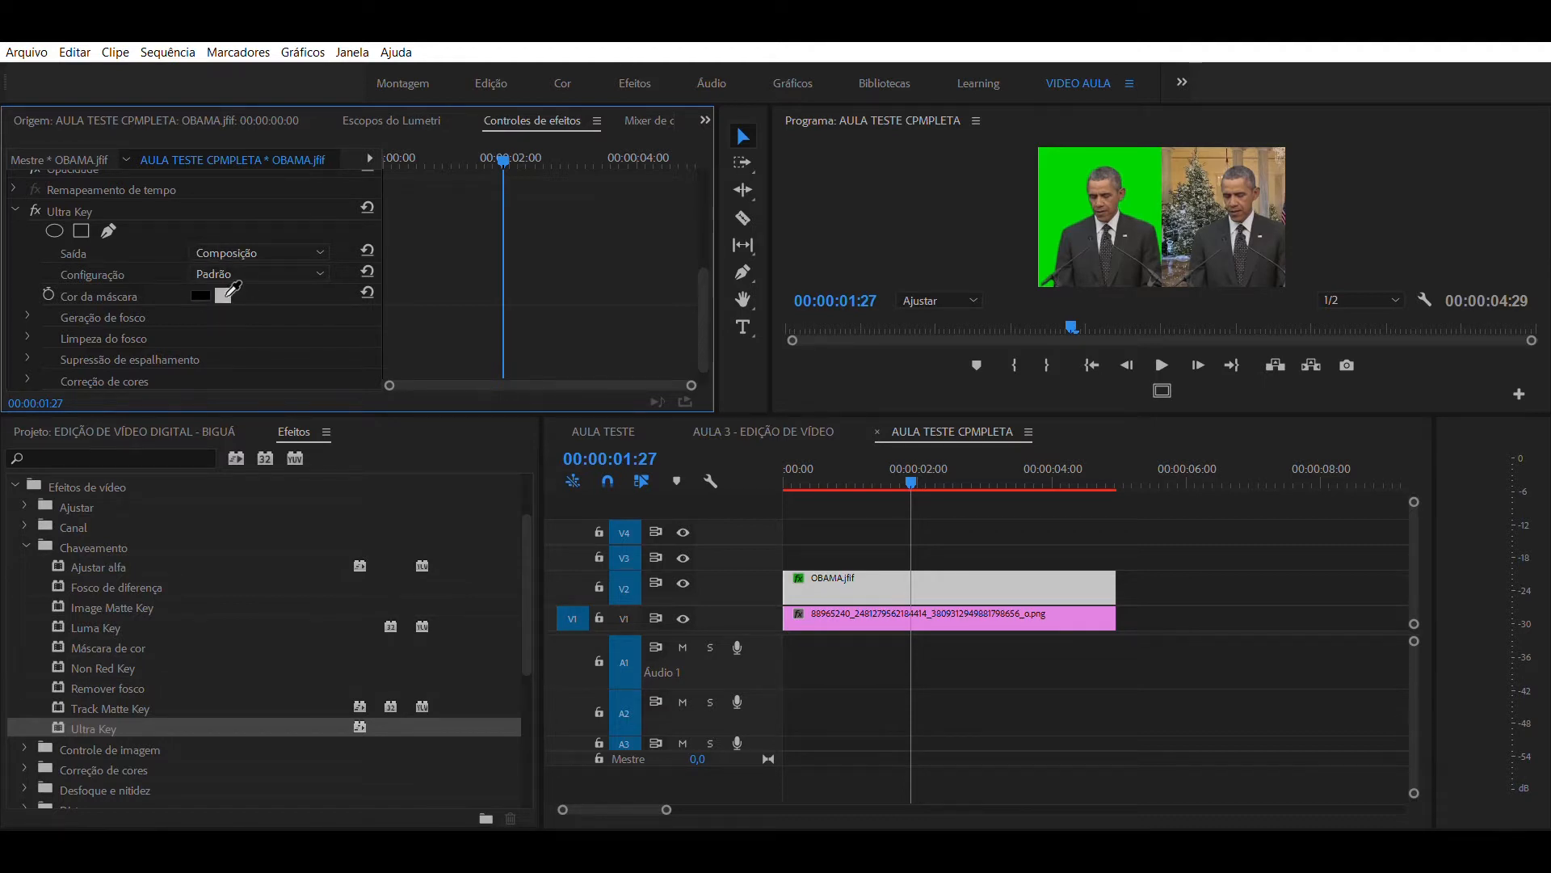
click(230, 295)
click(1068, 183)
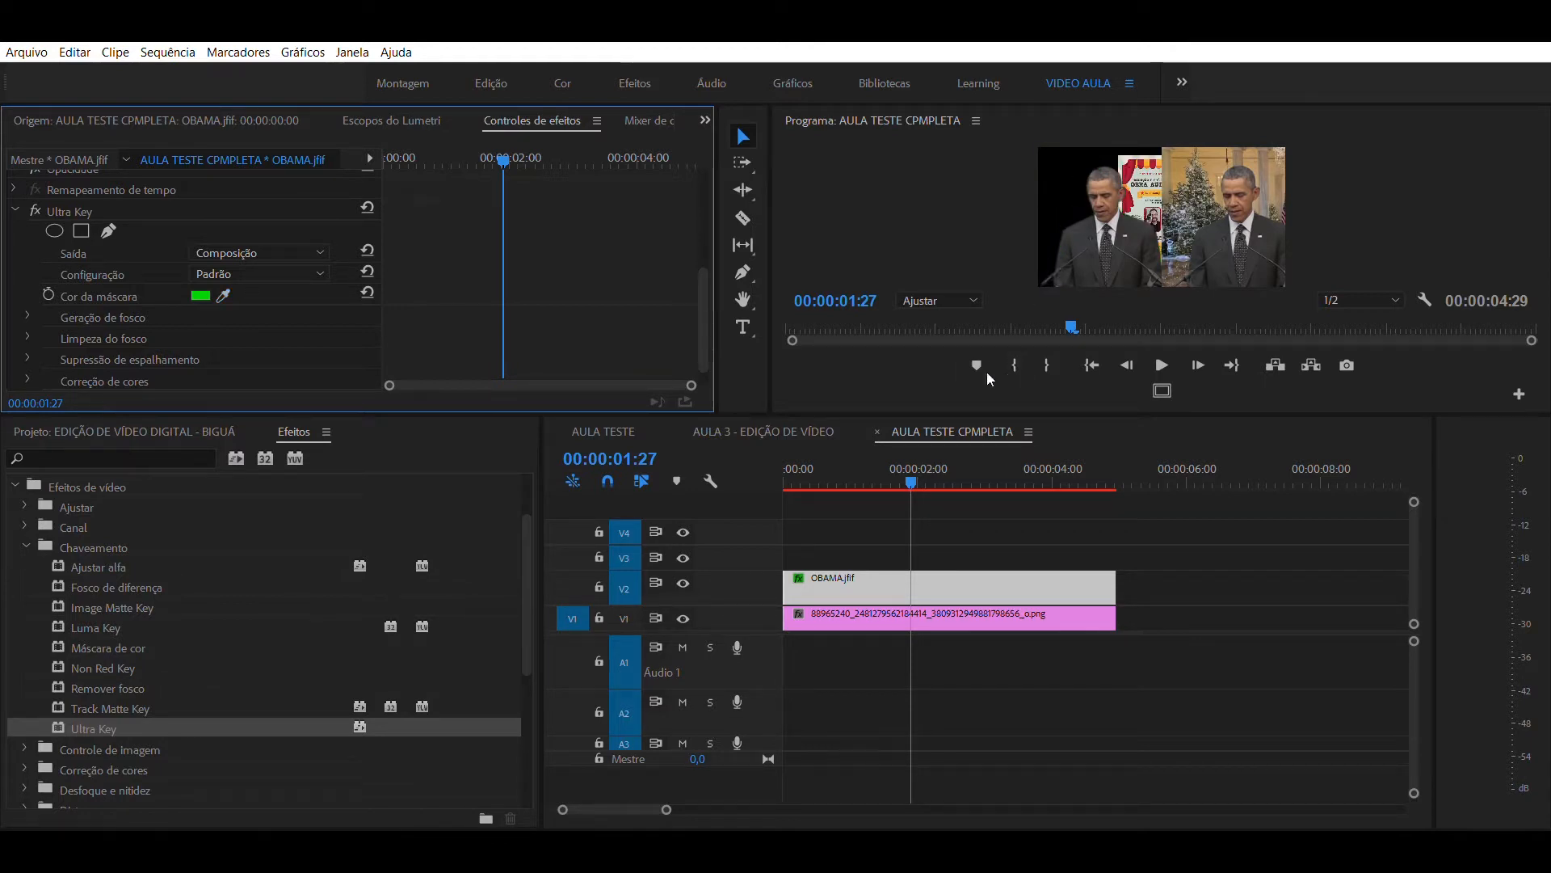
drag(943, 451, 929, 452)
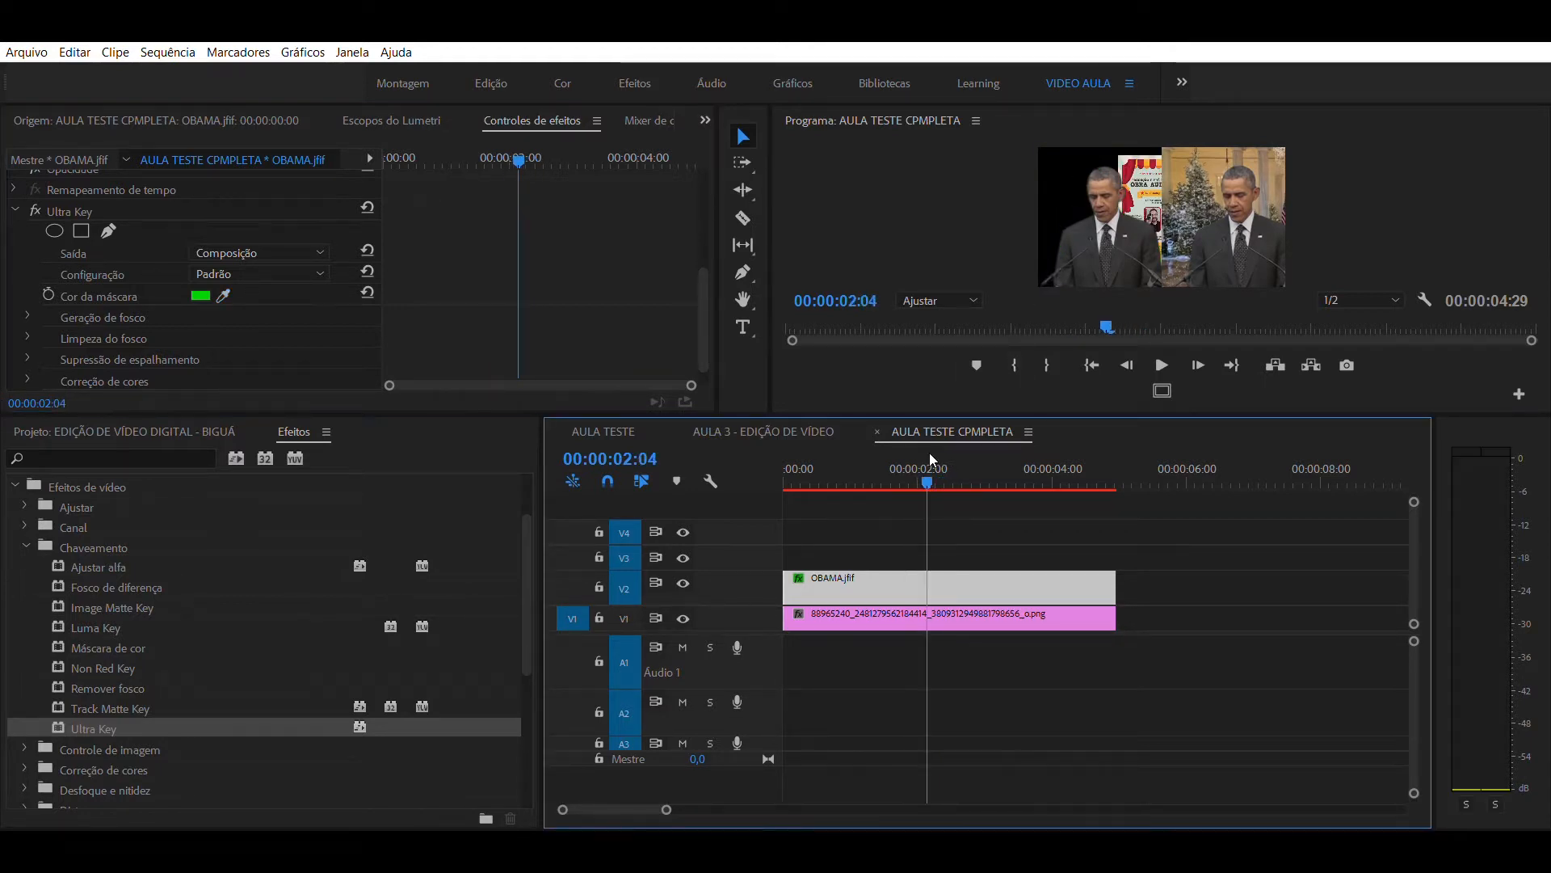
click(973, 496)
drag(958, 464, 957, 461)
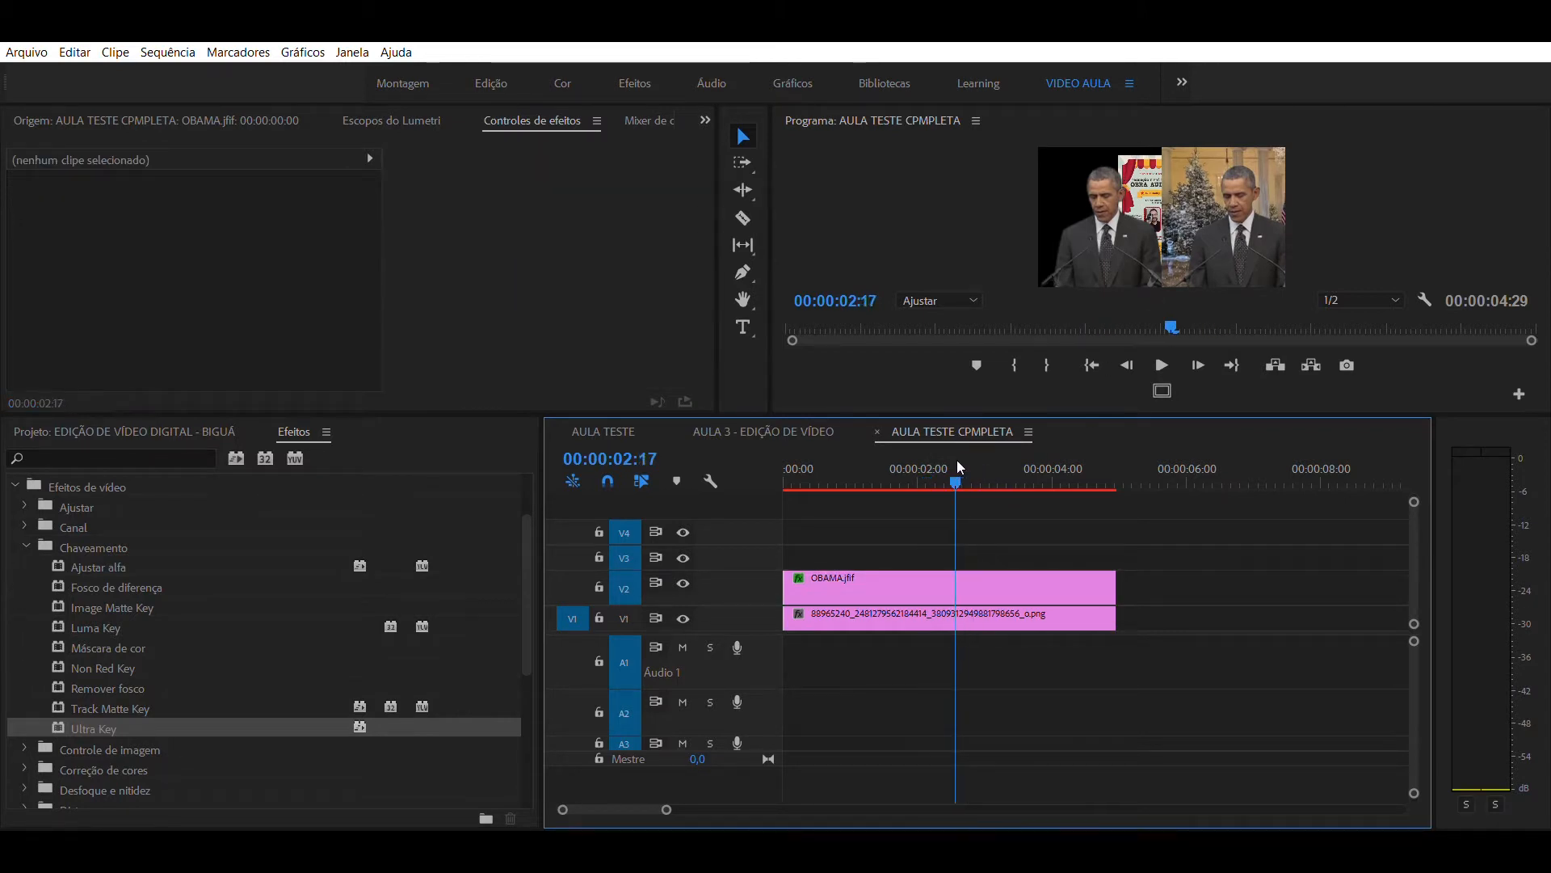
- Set the poster on V1 to position 505, 521 and scale 164 behind the keyed figure, and enlarge the program preview
click(870, 615)
click(884, 493)
click(870, 614)
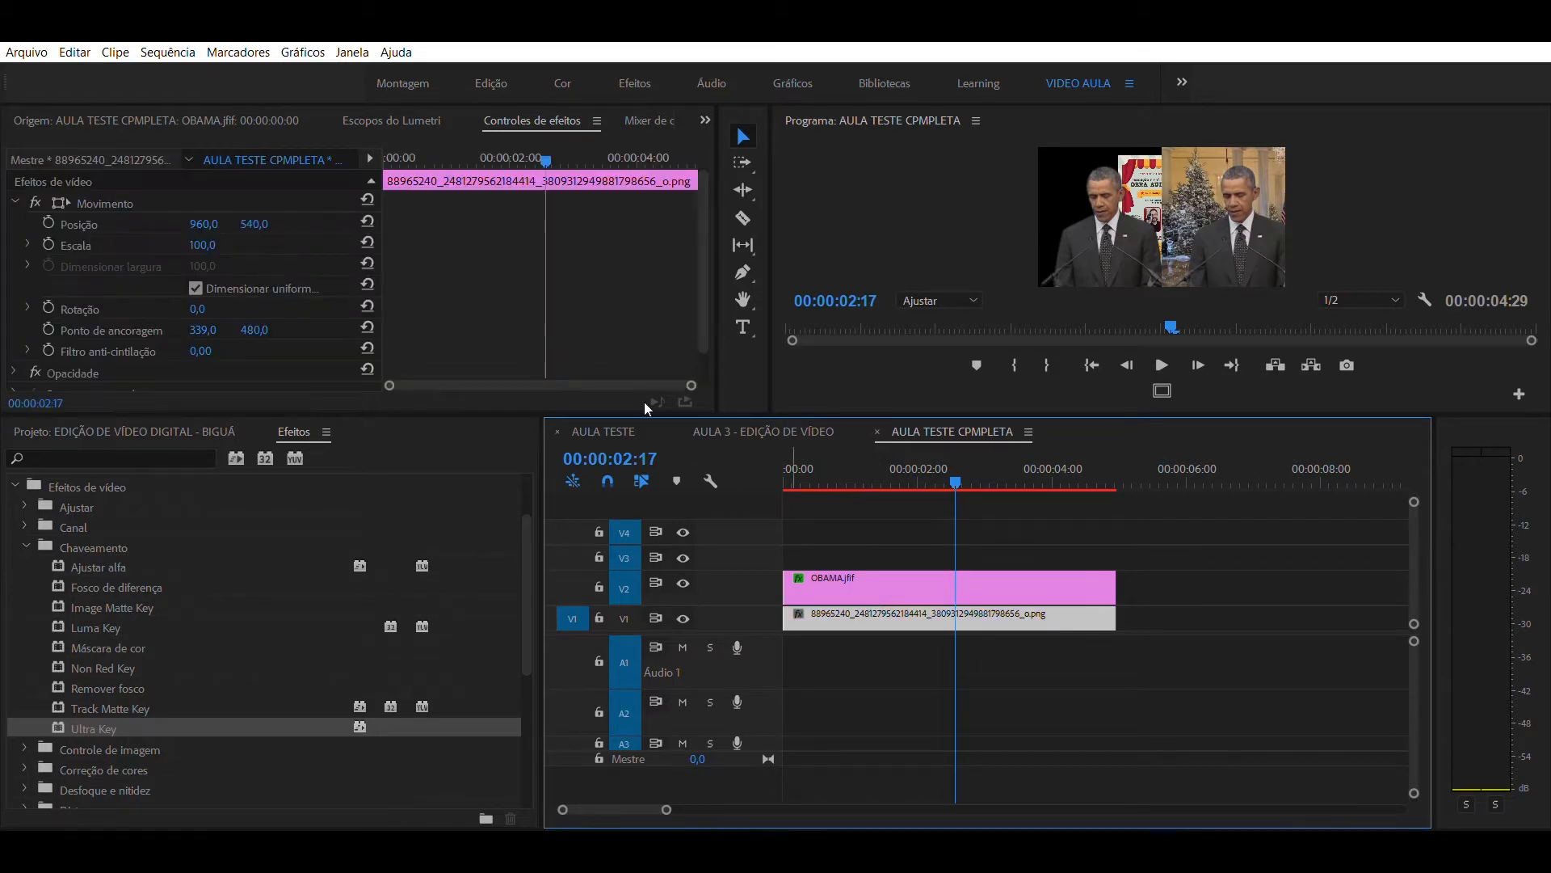
drag(211, 211, 0, 212)
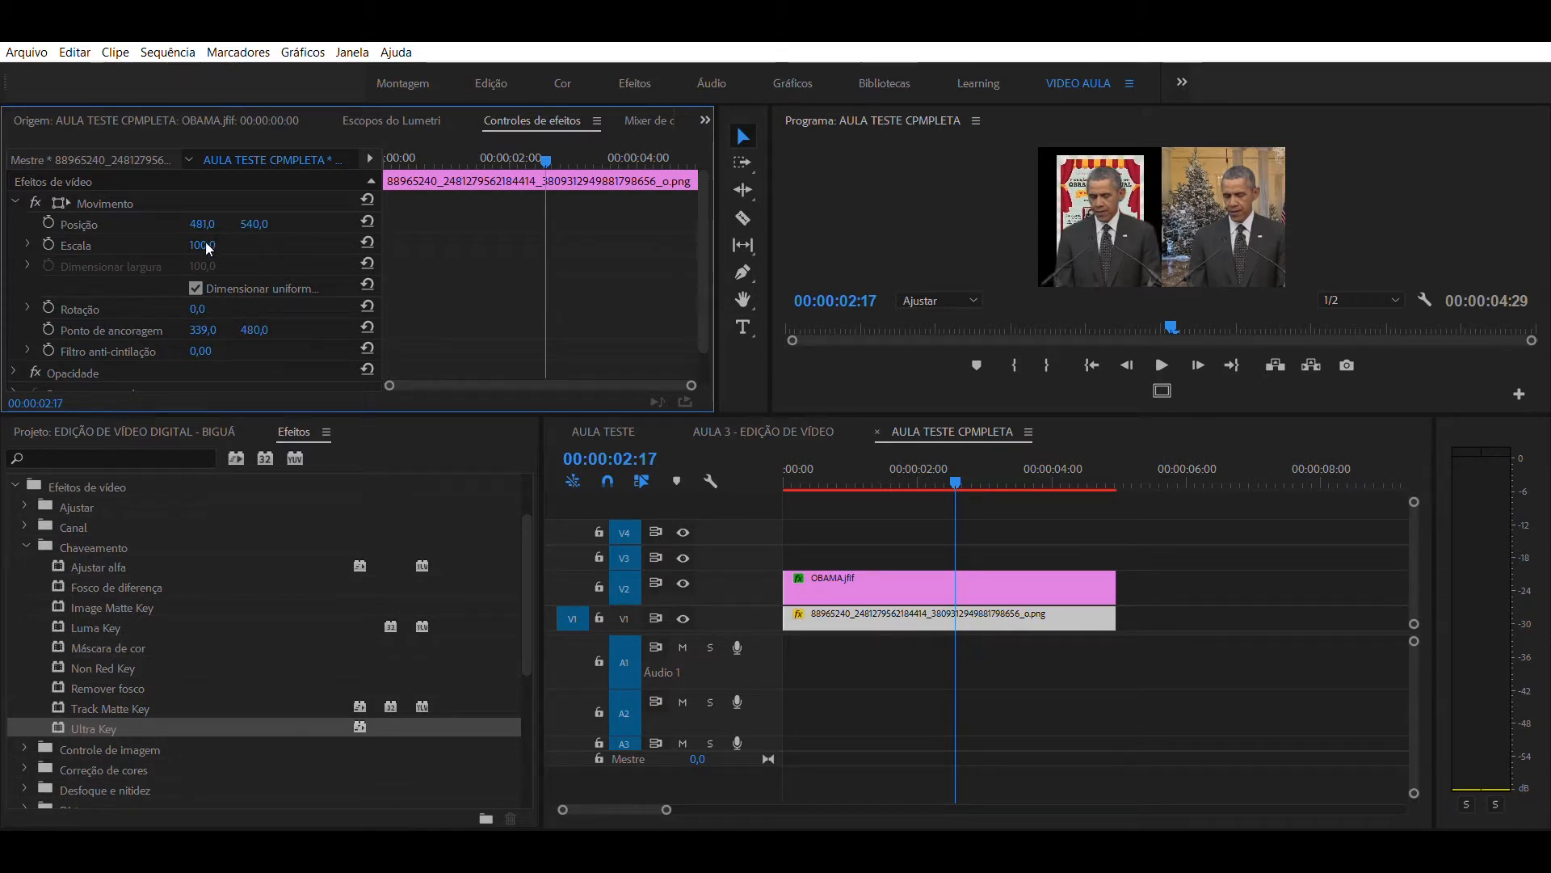
drag(207, 243, 156, 224)
drag(255, 224, 586, 394)
click(964, 478)
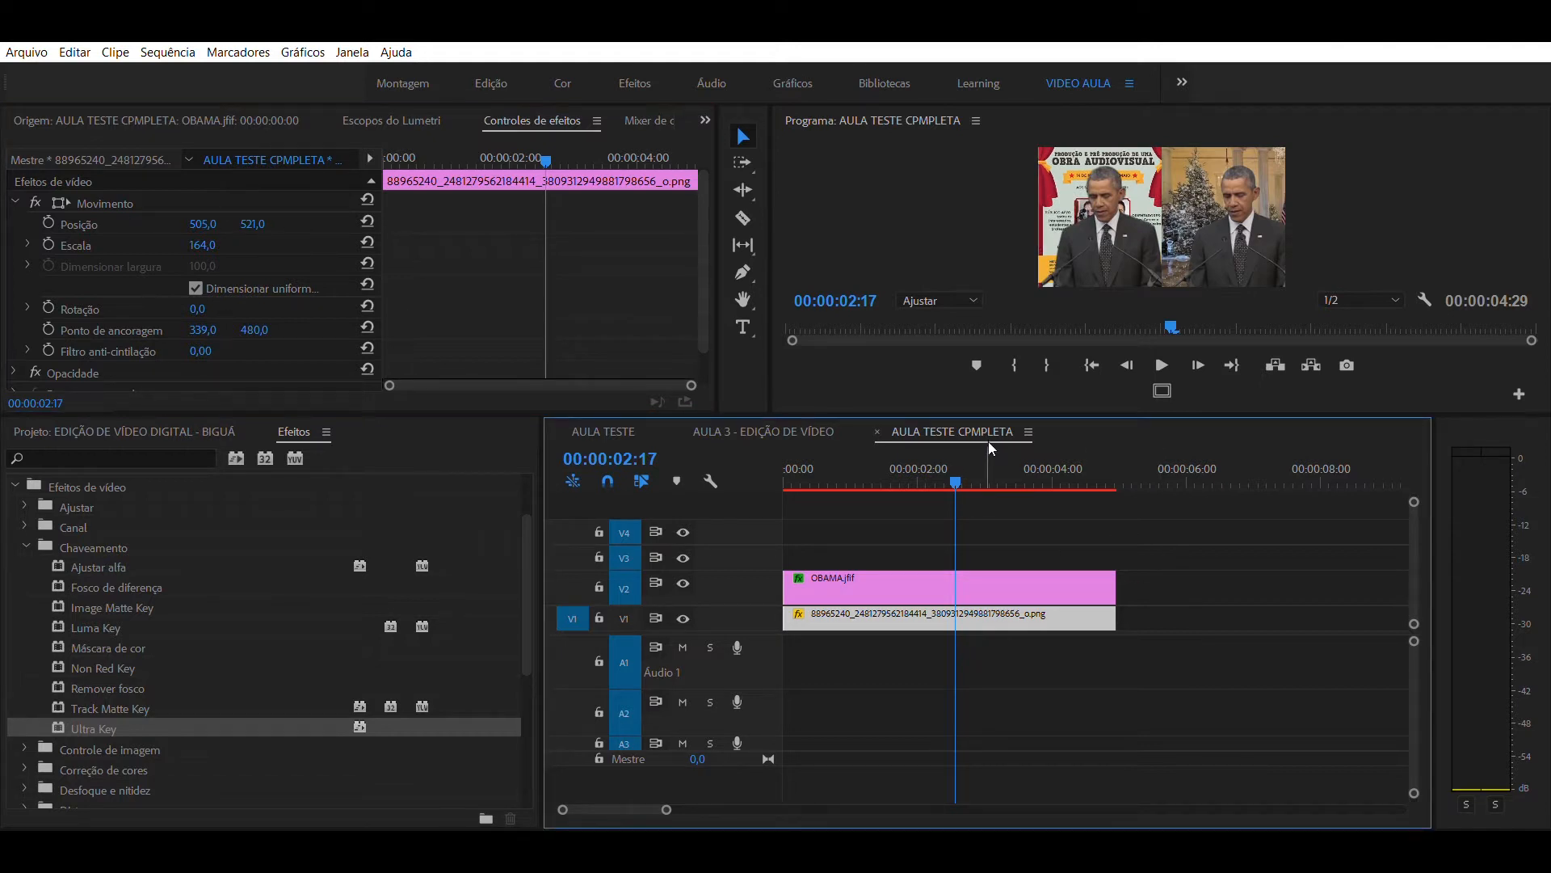
drag(1023, 403, 1015, 594)
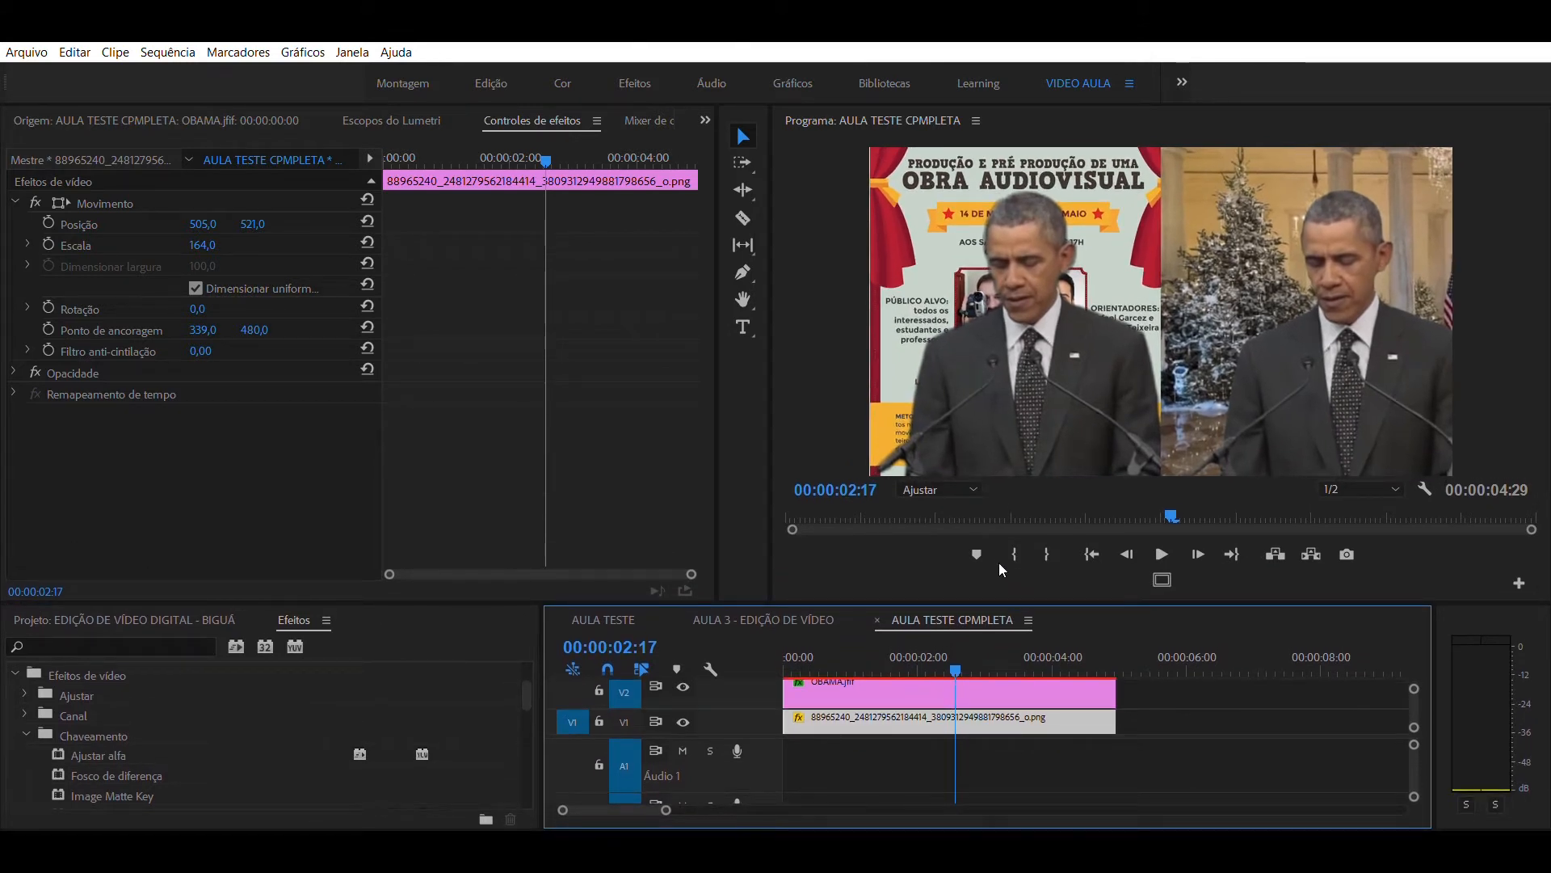
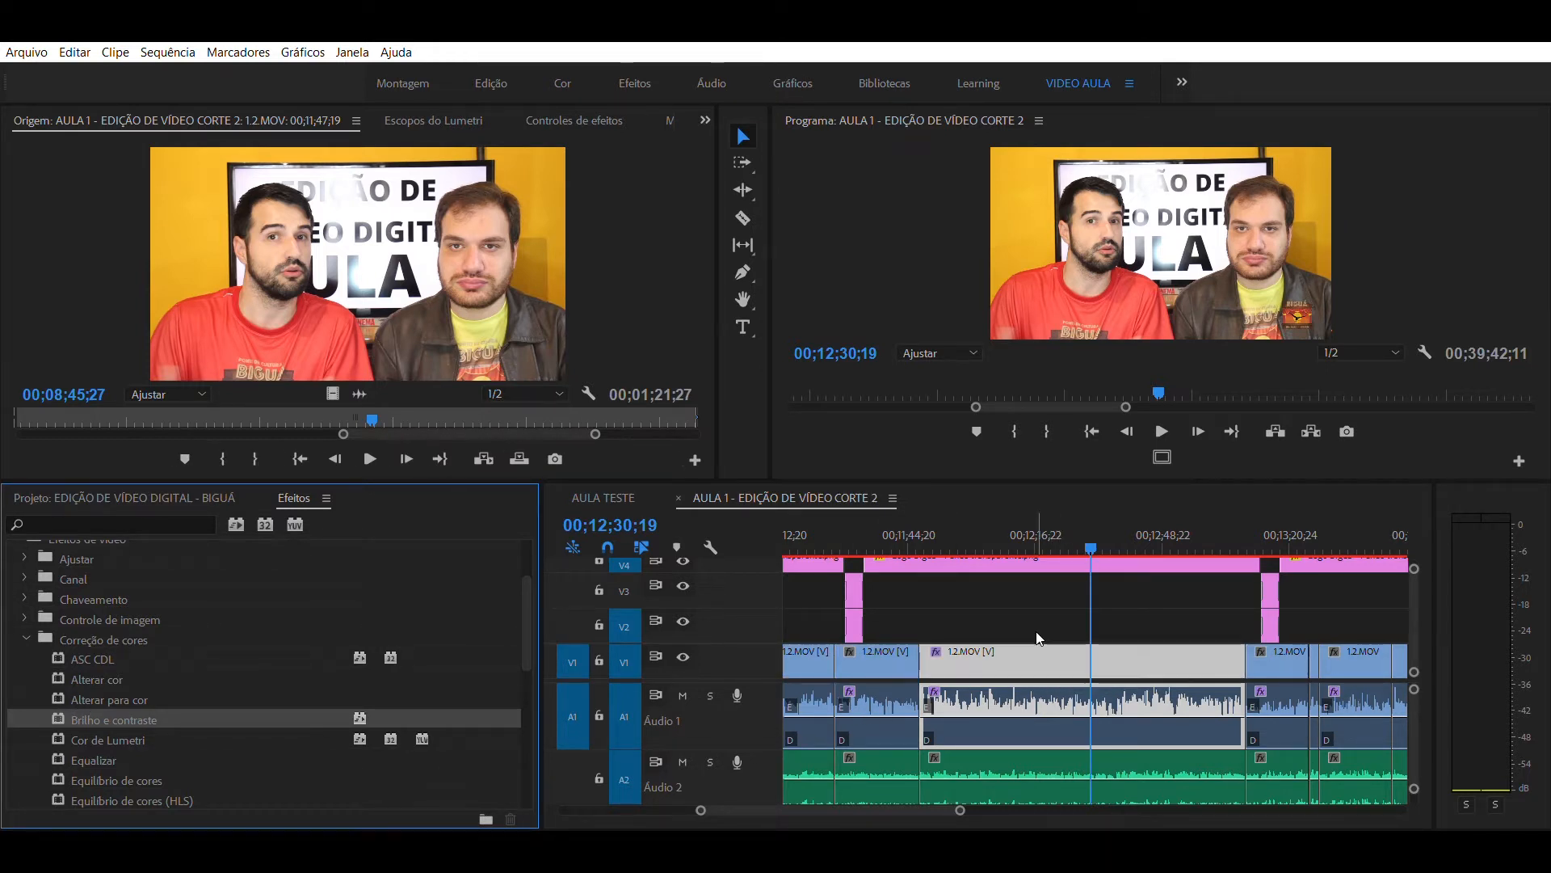
- Place the playhead at 00;12;13;08 and show the Brilho e contraste settings of the selected 1.2.MOV clip on V1
click(1032, 579)
click(1024, 512)
click(1051, 651)
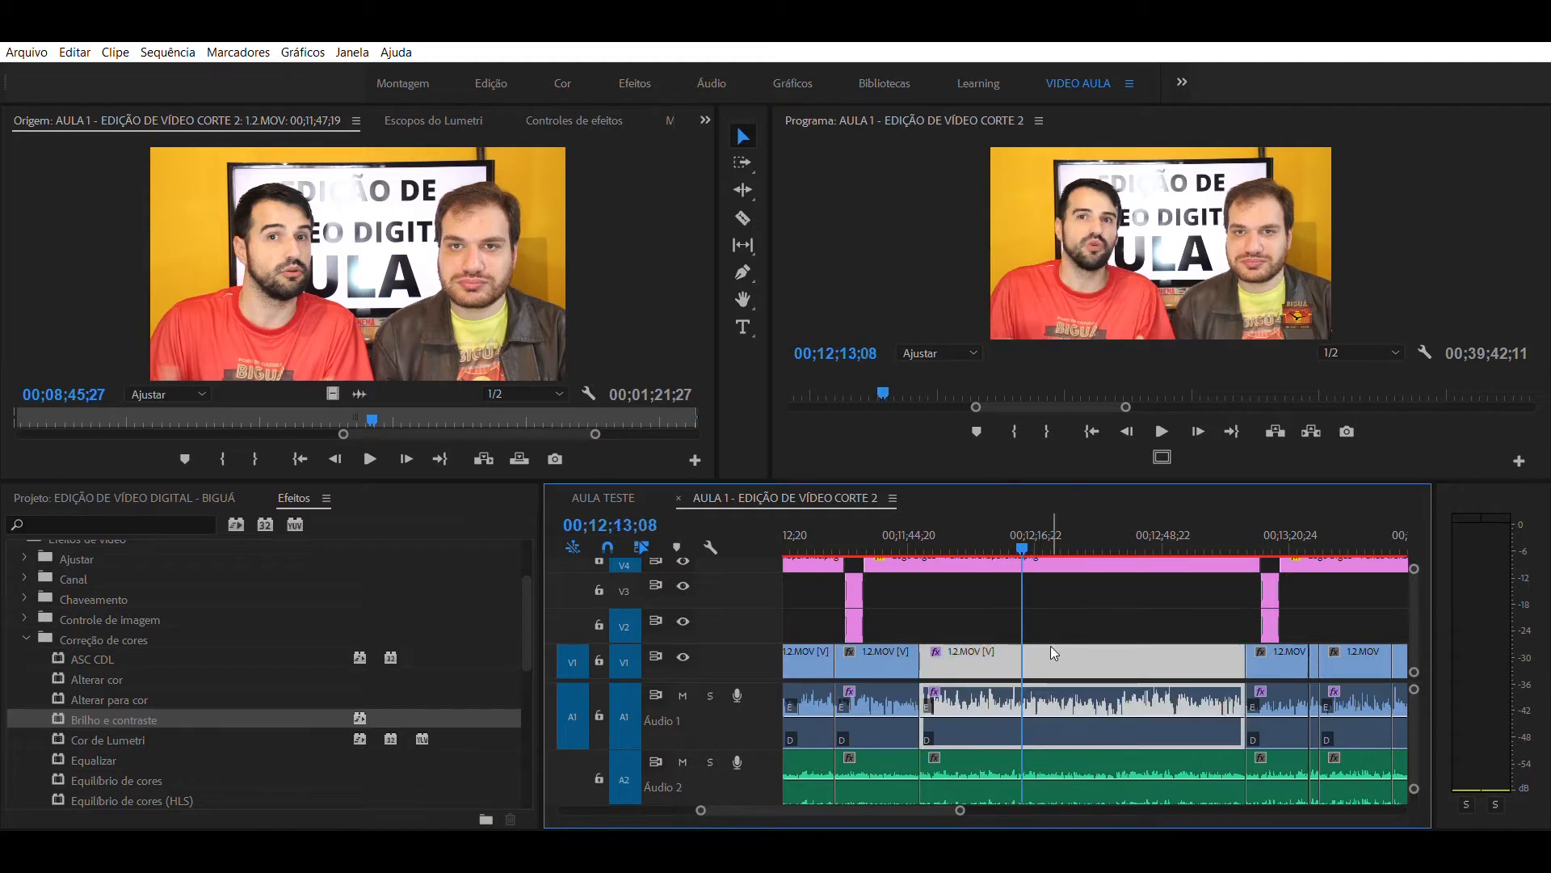
click(535, 215)
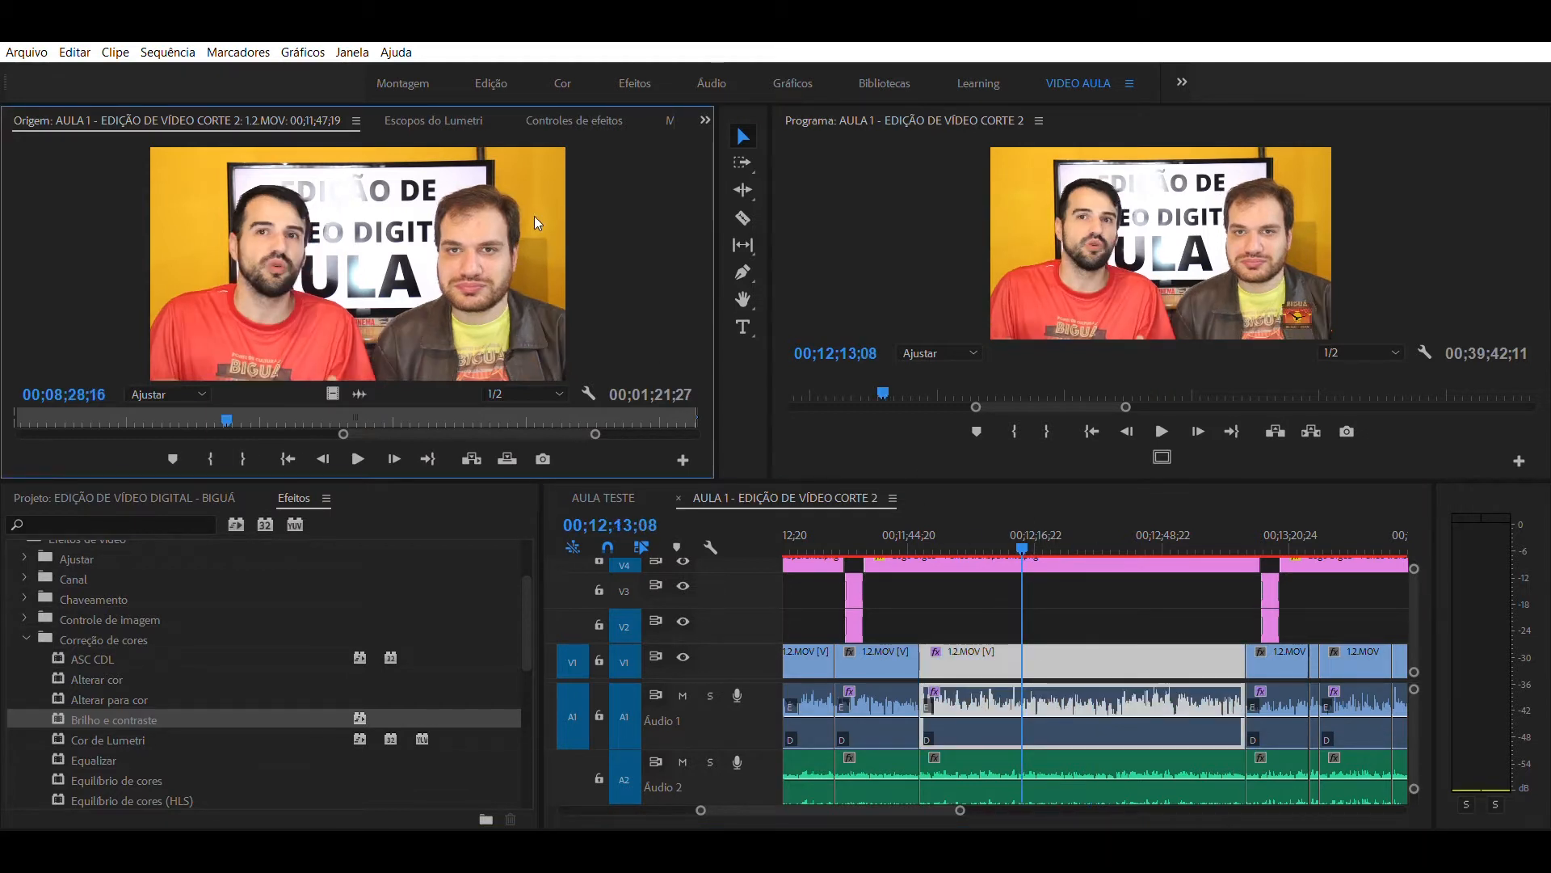
click(549, 113)
drag(704, 220, 700, 318)
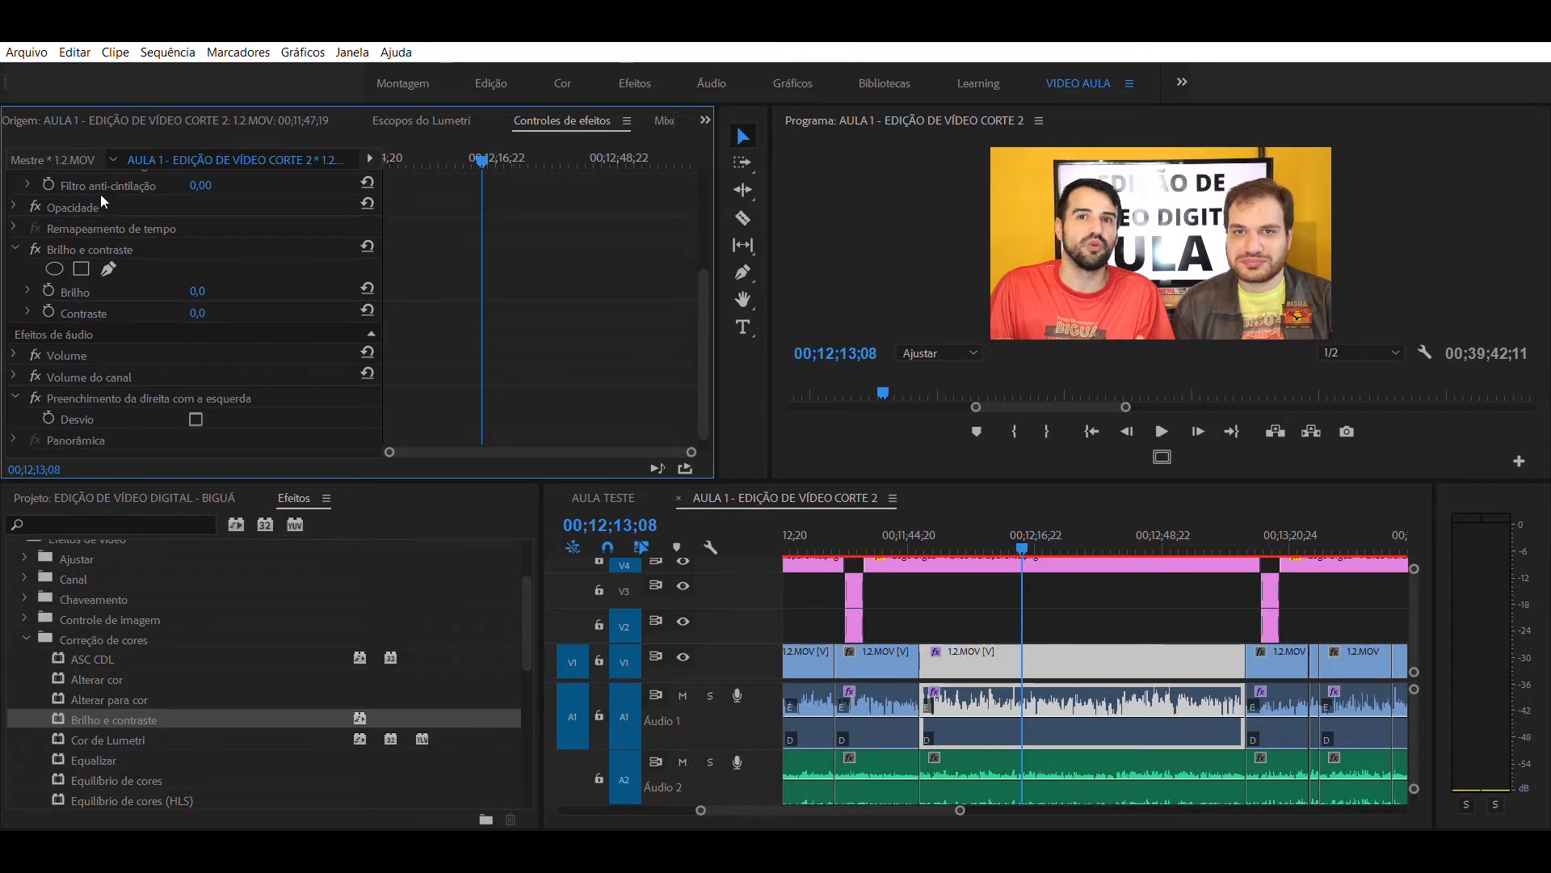
click(75, 243)
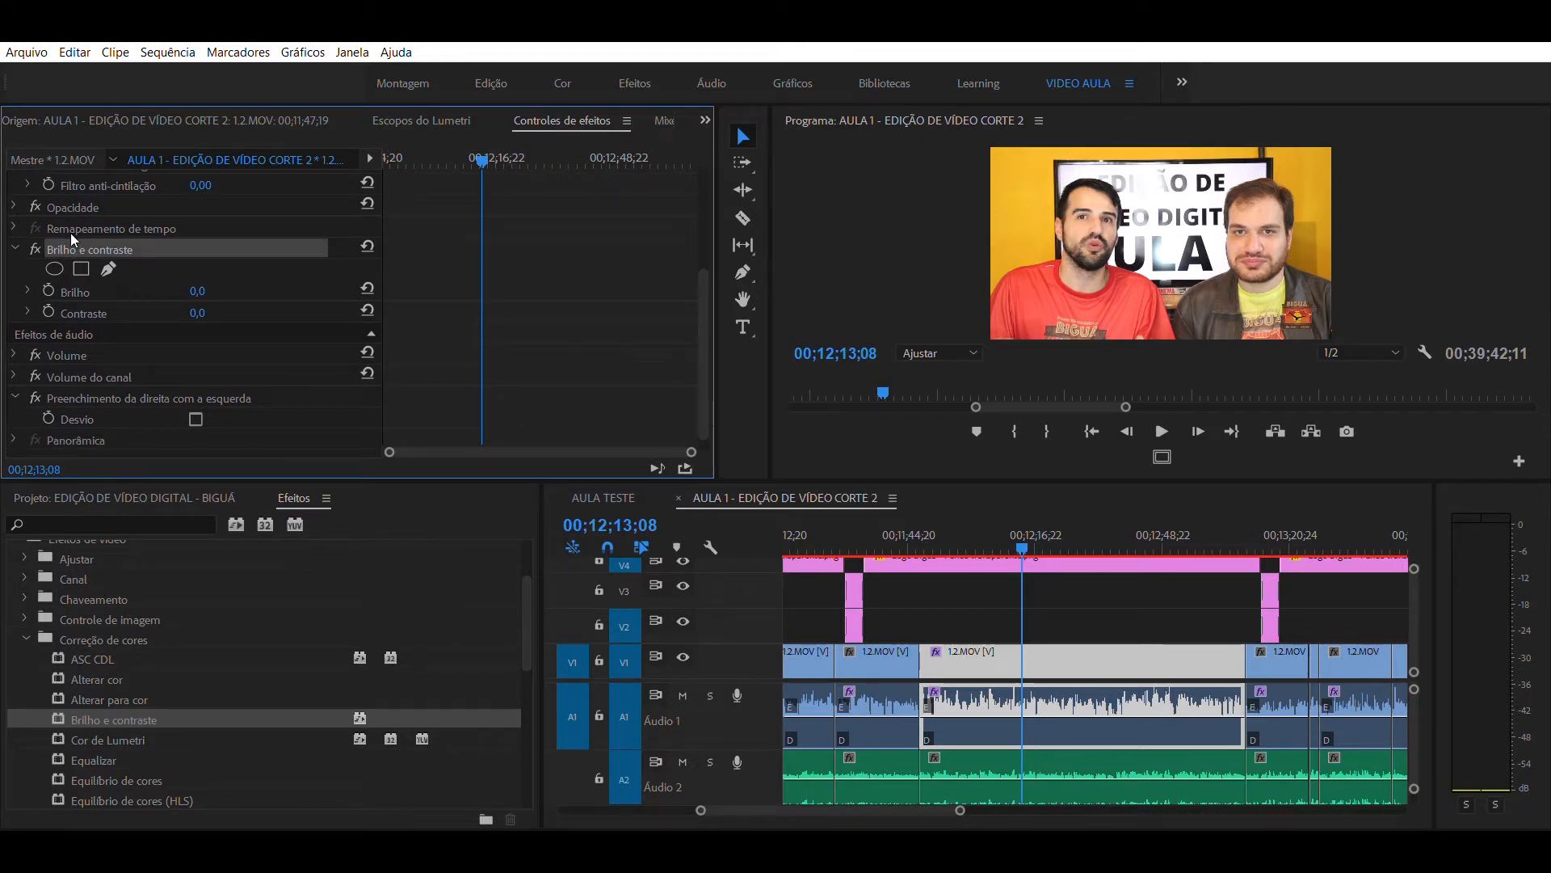
- Darken the clip strongly with the Brilho value as a test, and settle Brilho at 5,7
click(27, 291)
drag(191, 303, 41, 320)
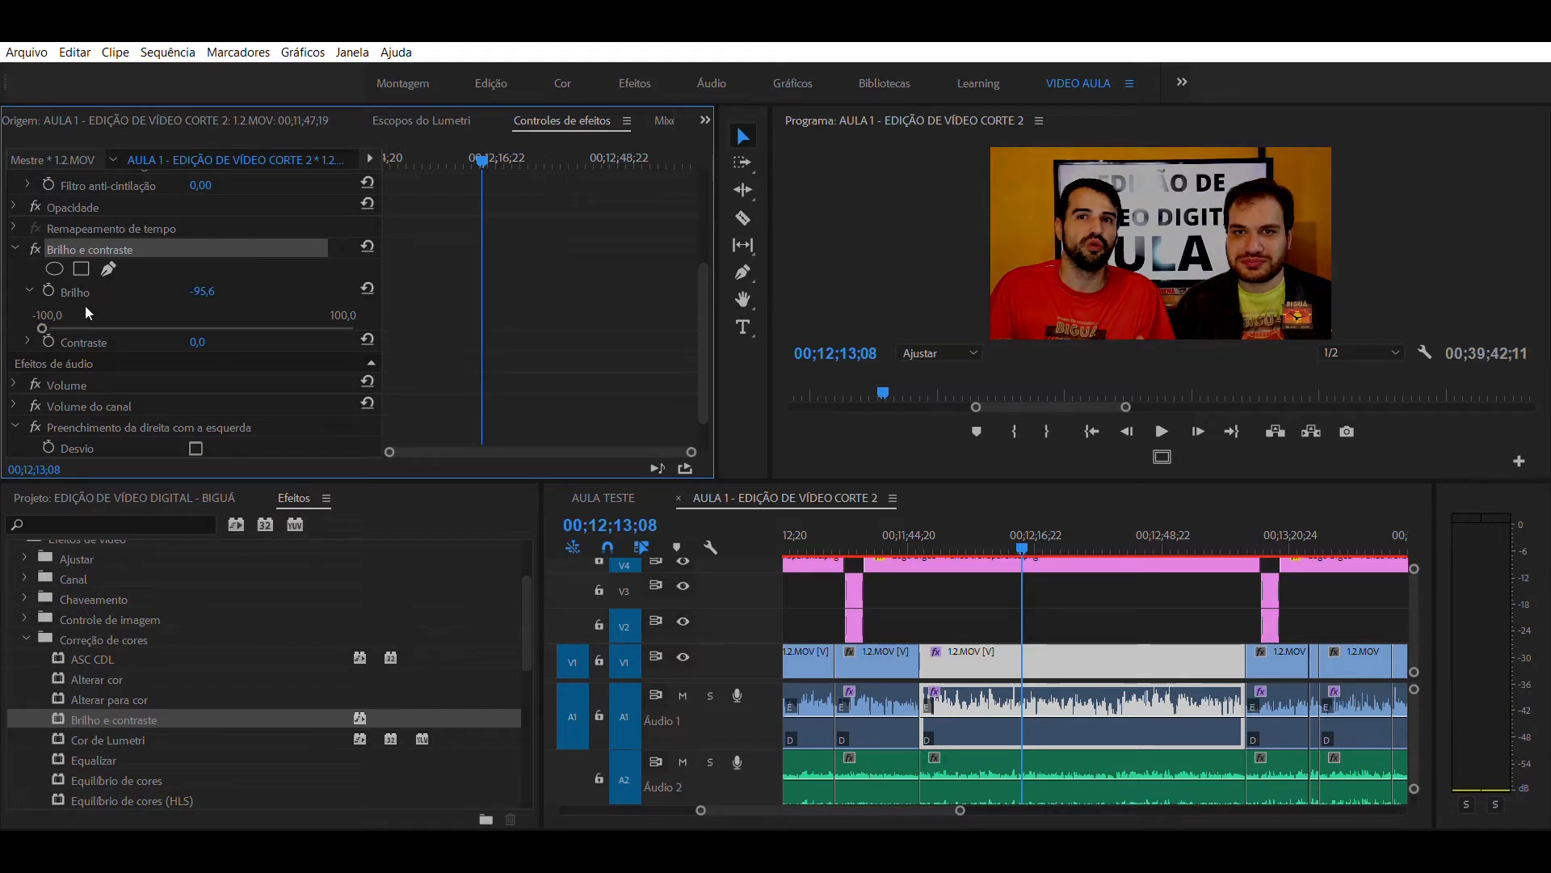
drag(128, 307, 197, 300)
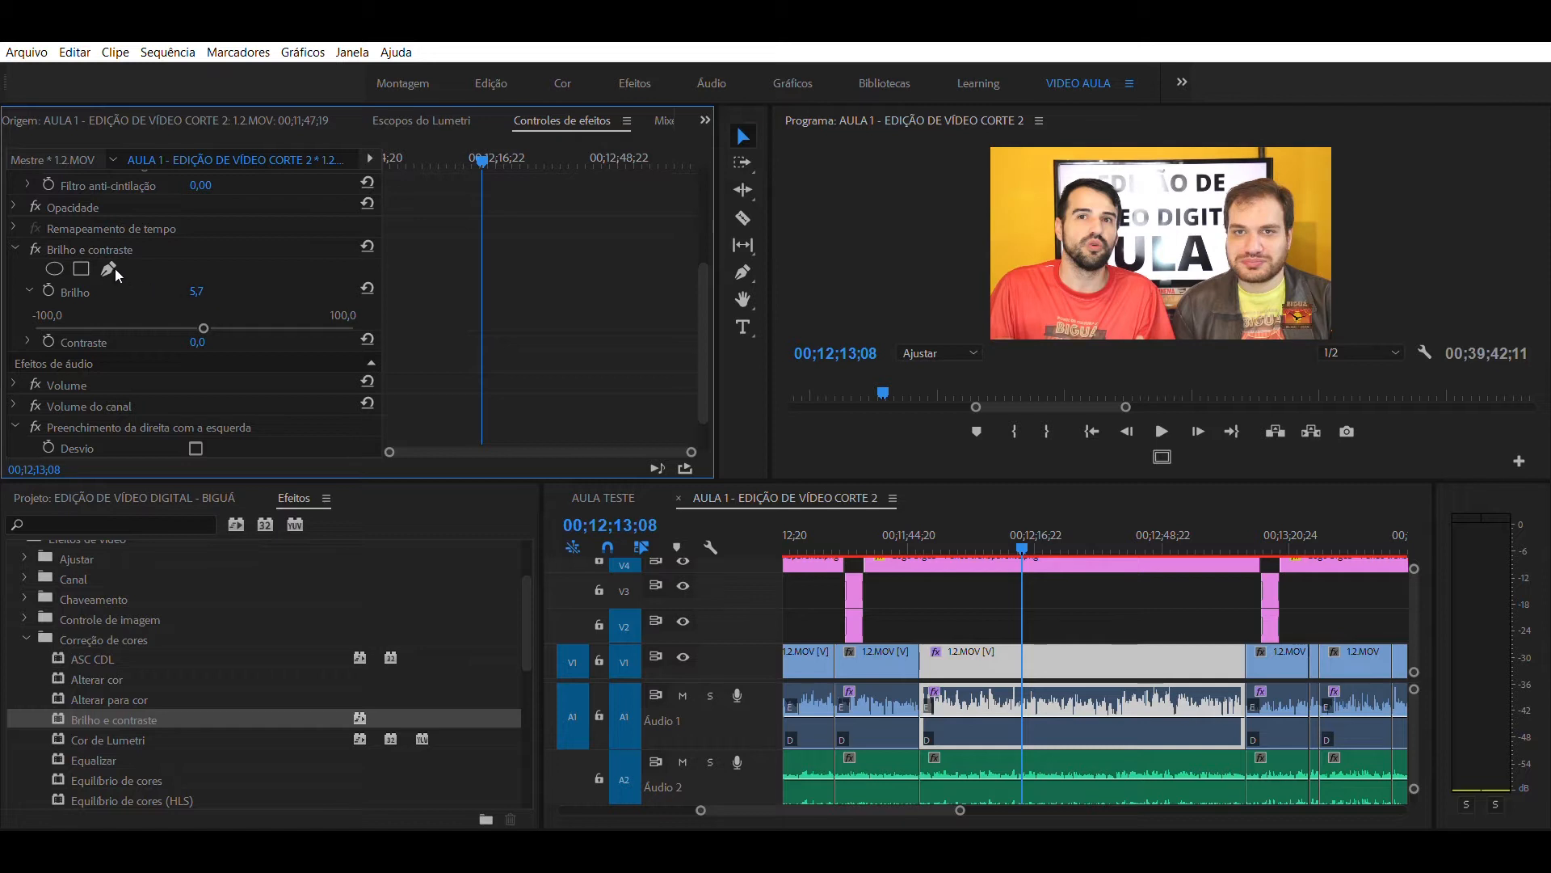
- Try lower Contraste values in the Brilho e contraste effect and settle on -4,4
click(27, 341)
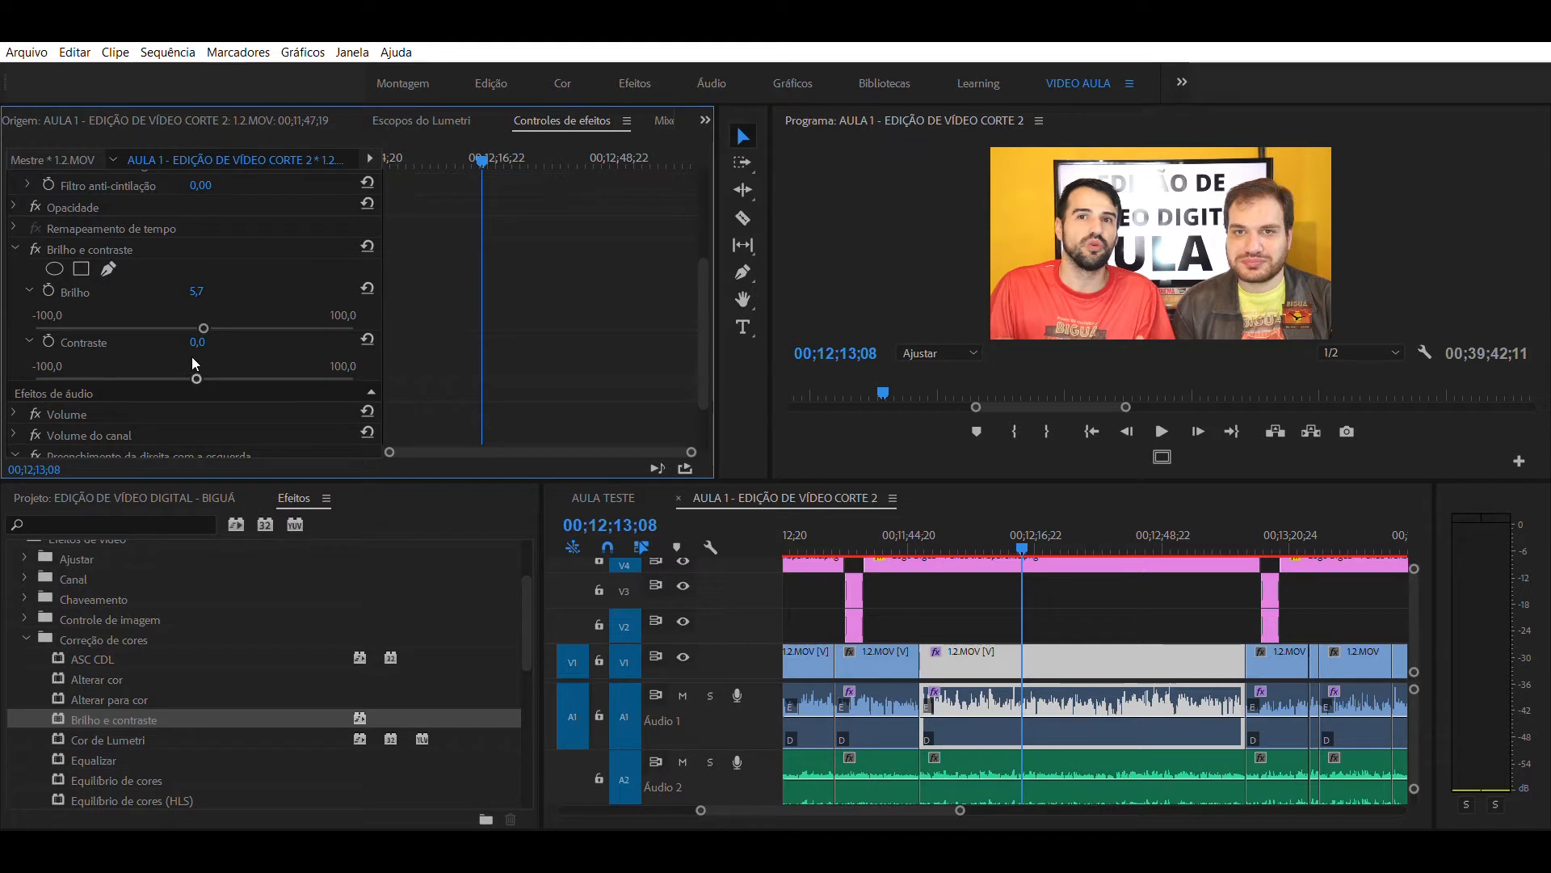
mouse_move(202, 357)
mouse_down()
mouse_move(240, 364)
mouse_move(182, 361)
mouse_up()
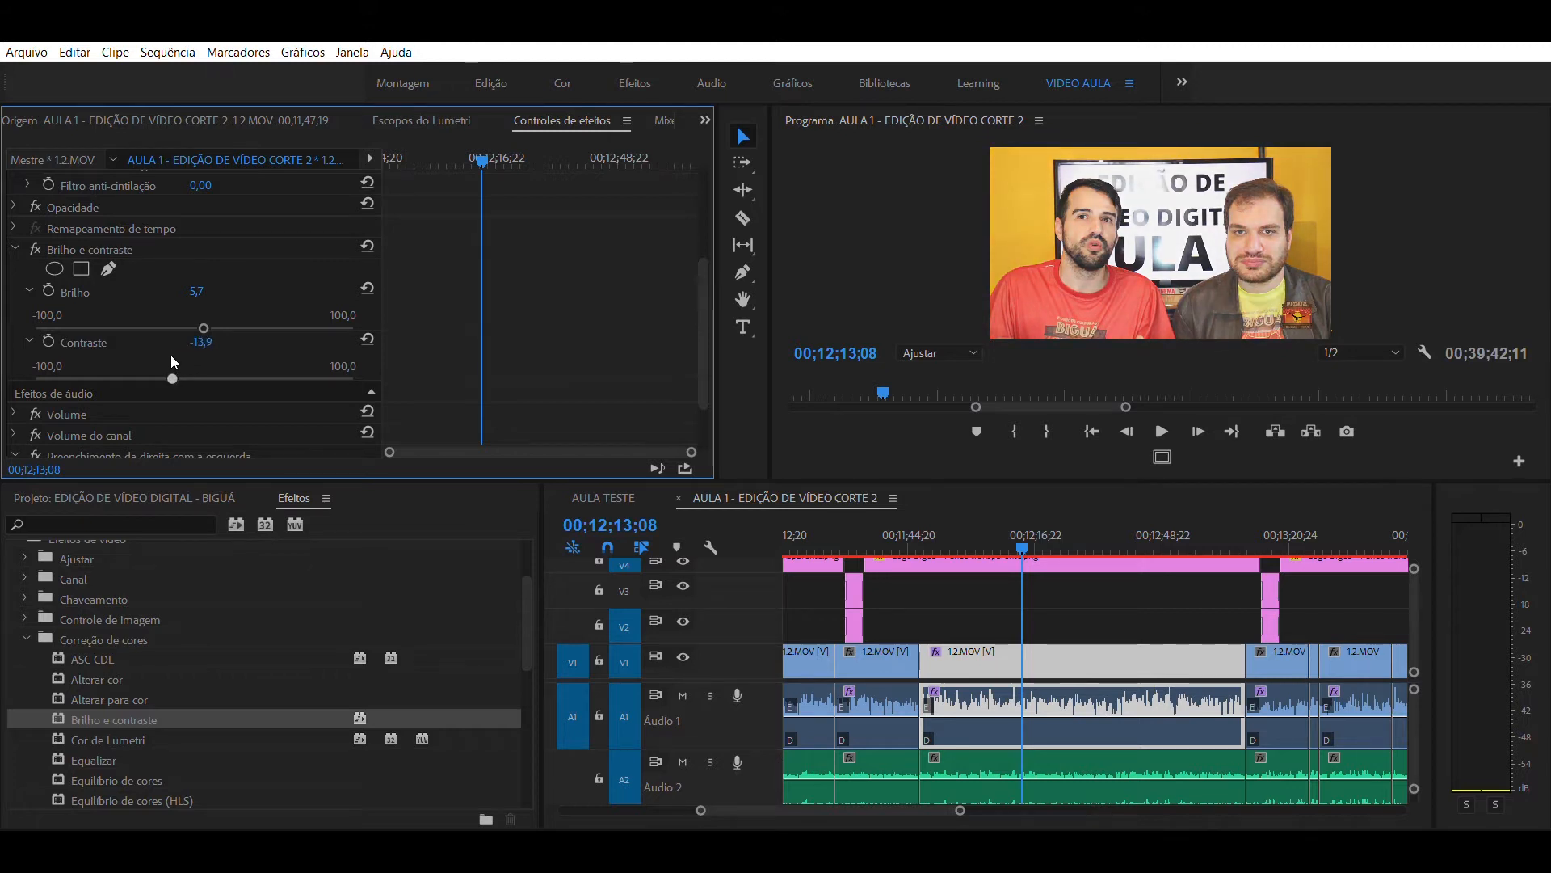
drag(133, 352, 186, 365)
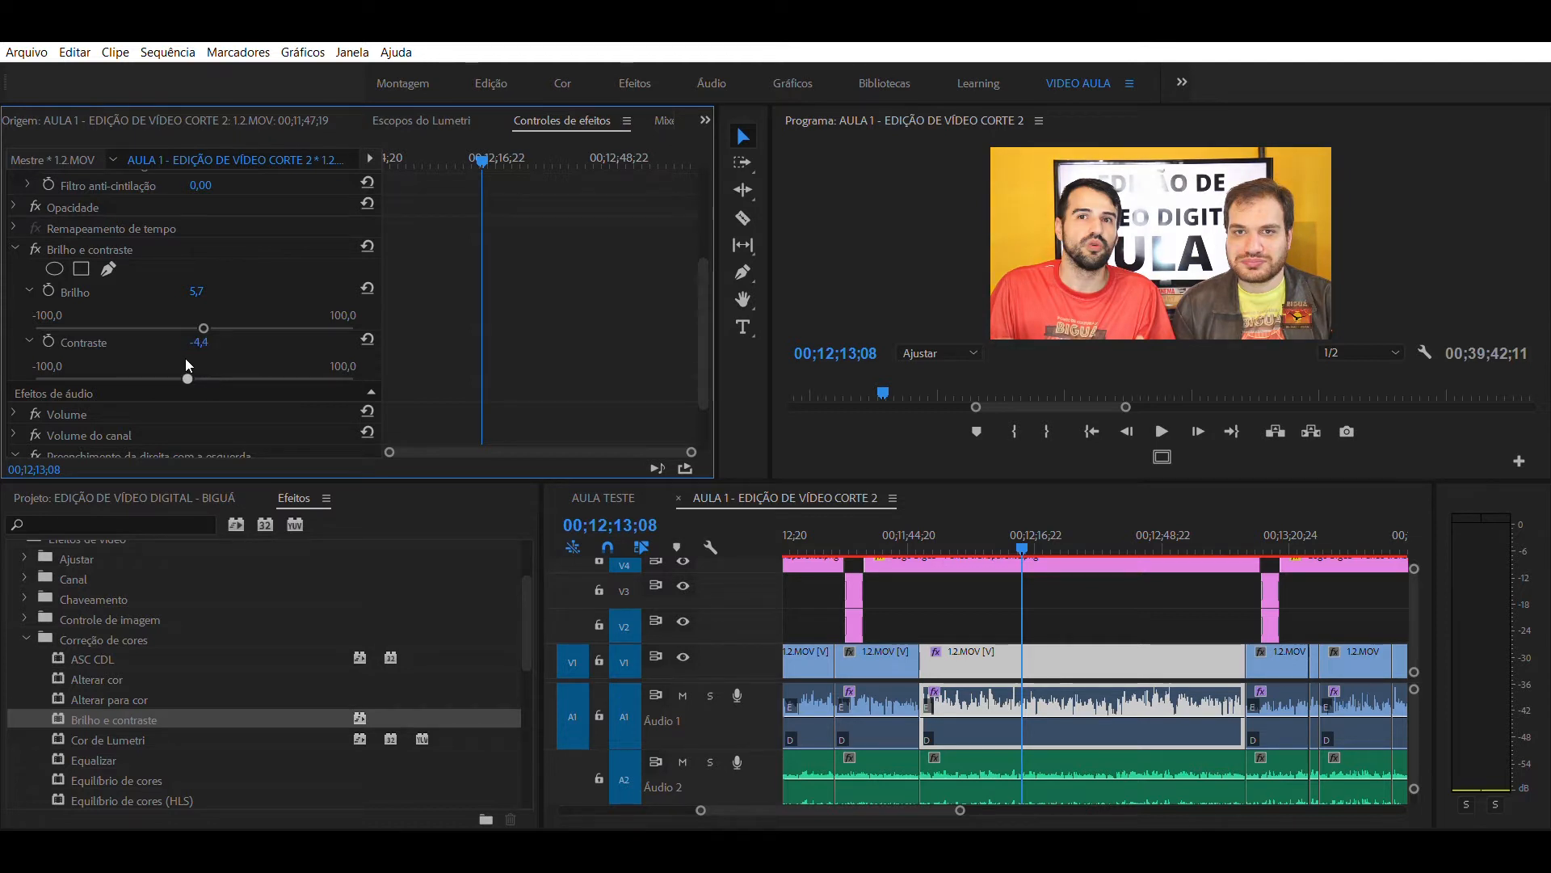
- Move the playhead to 00;12;20;11 and reselect the 1.2.MOV clip on V1
click(1089, 580)
mouse_move(1066, 525)
mouse_down()
mouse_move(1112, 525)
mouse_move(1053, 527)
mouse_up()
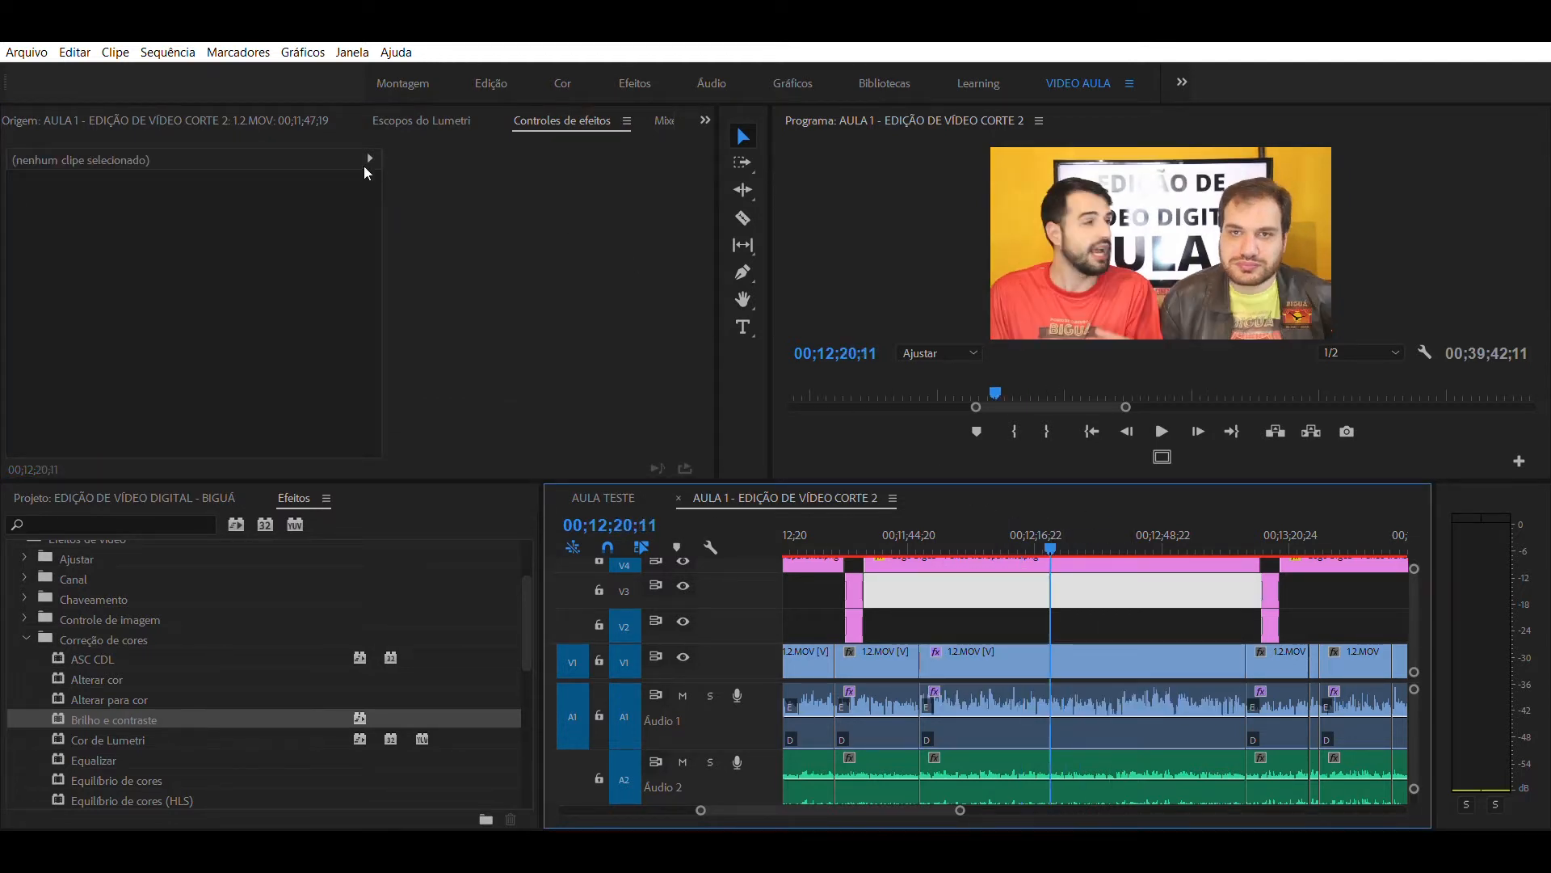
click(1012, 646)
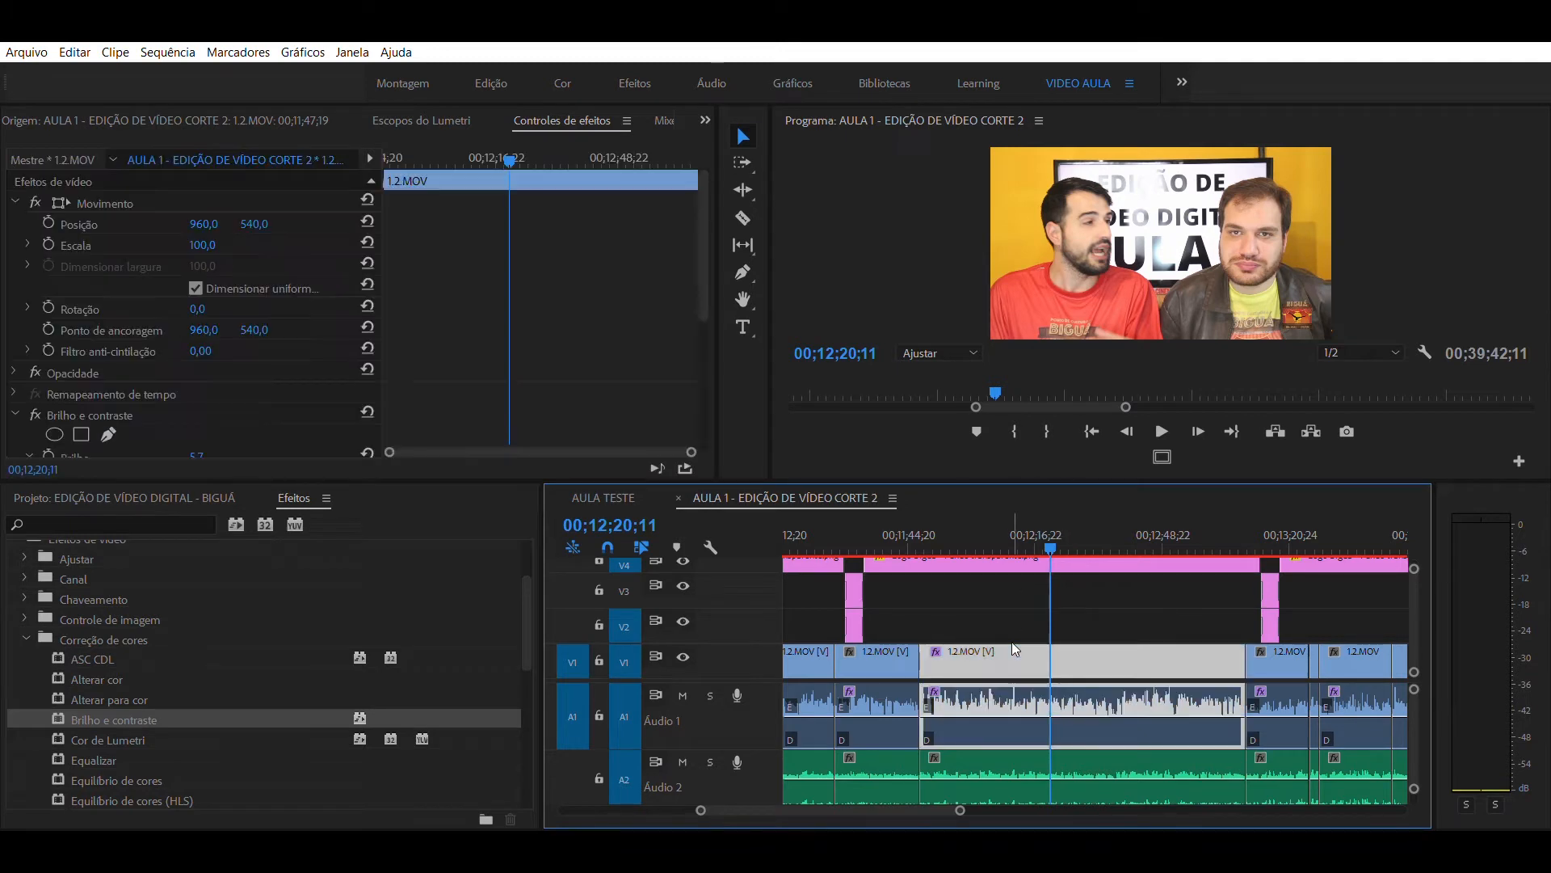
- Apply the Equilíbrio de cores effect from Correção de cores to the 1.2.MOV clip on V1
scroll(179, 602, down, 3)
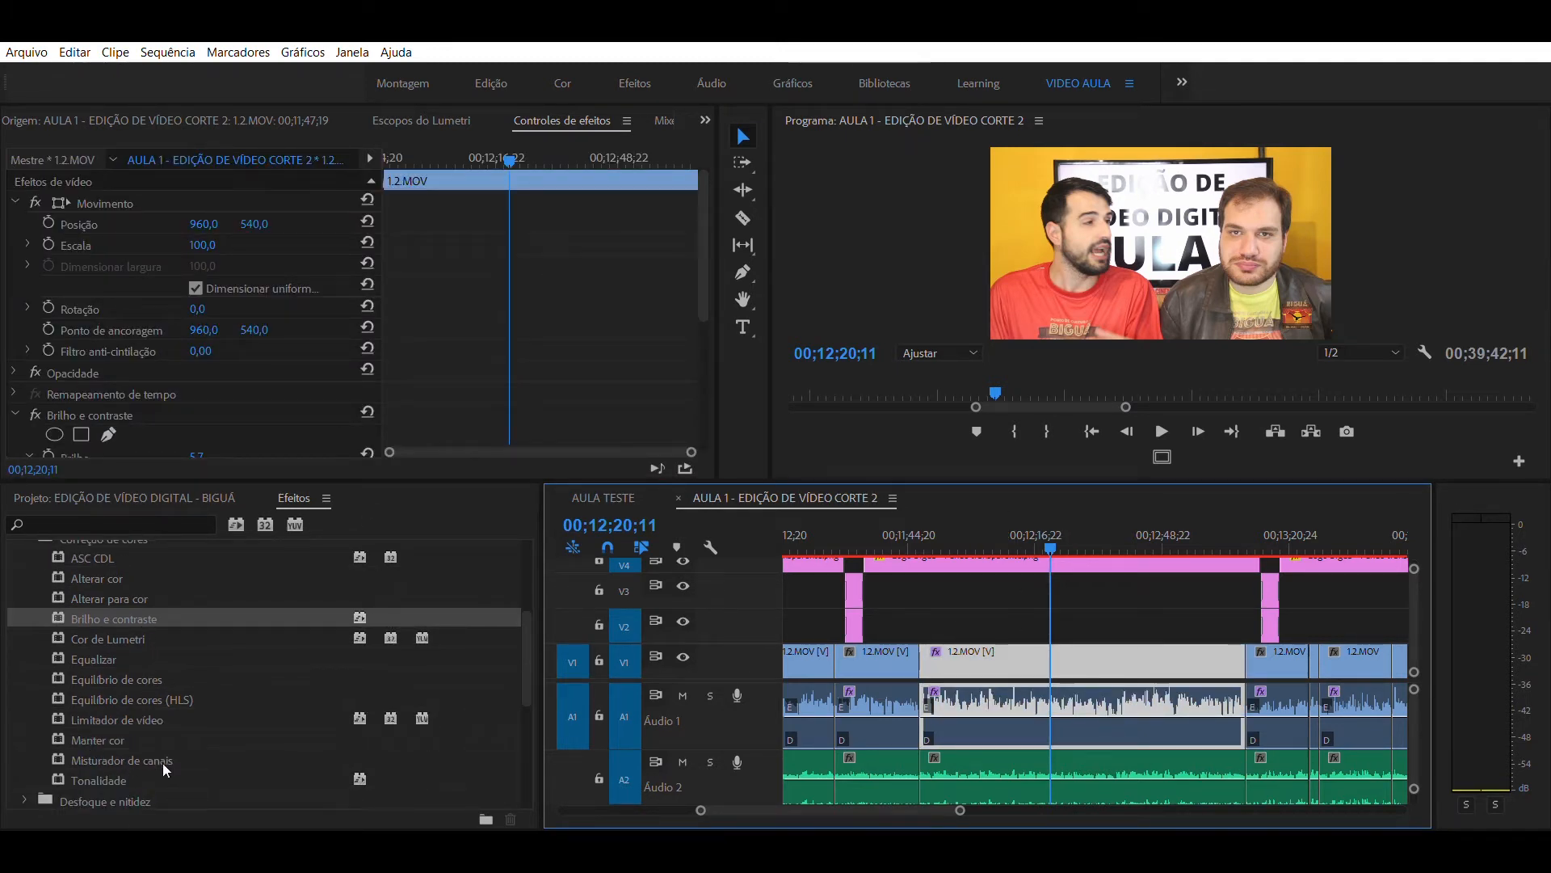
scroll(169, 634, up, 1)
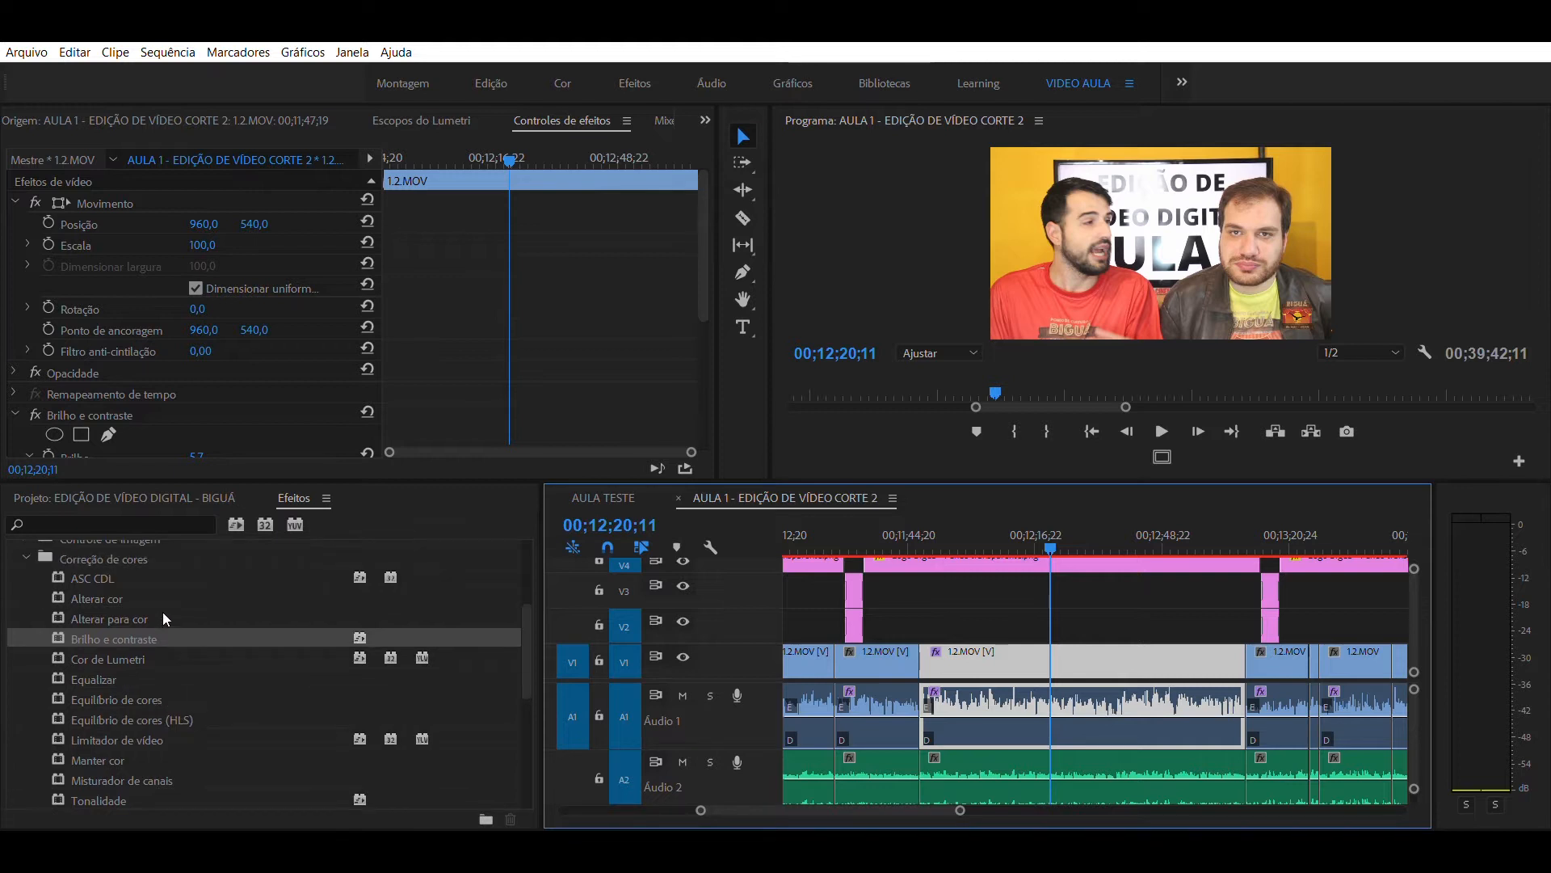
click(122, 655)
click(112, 690)
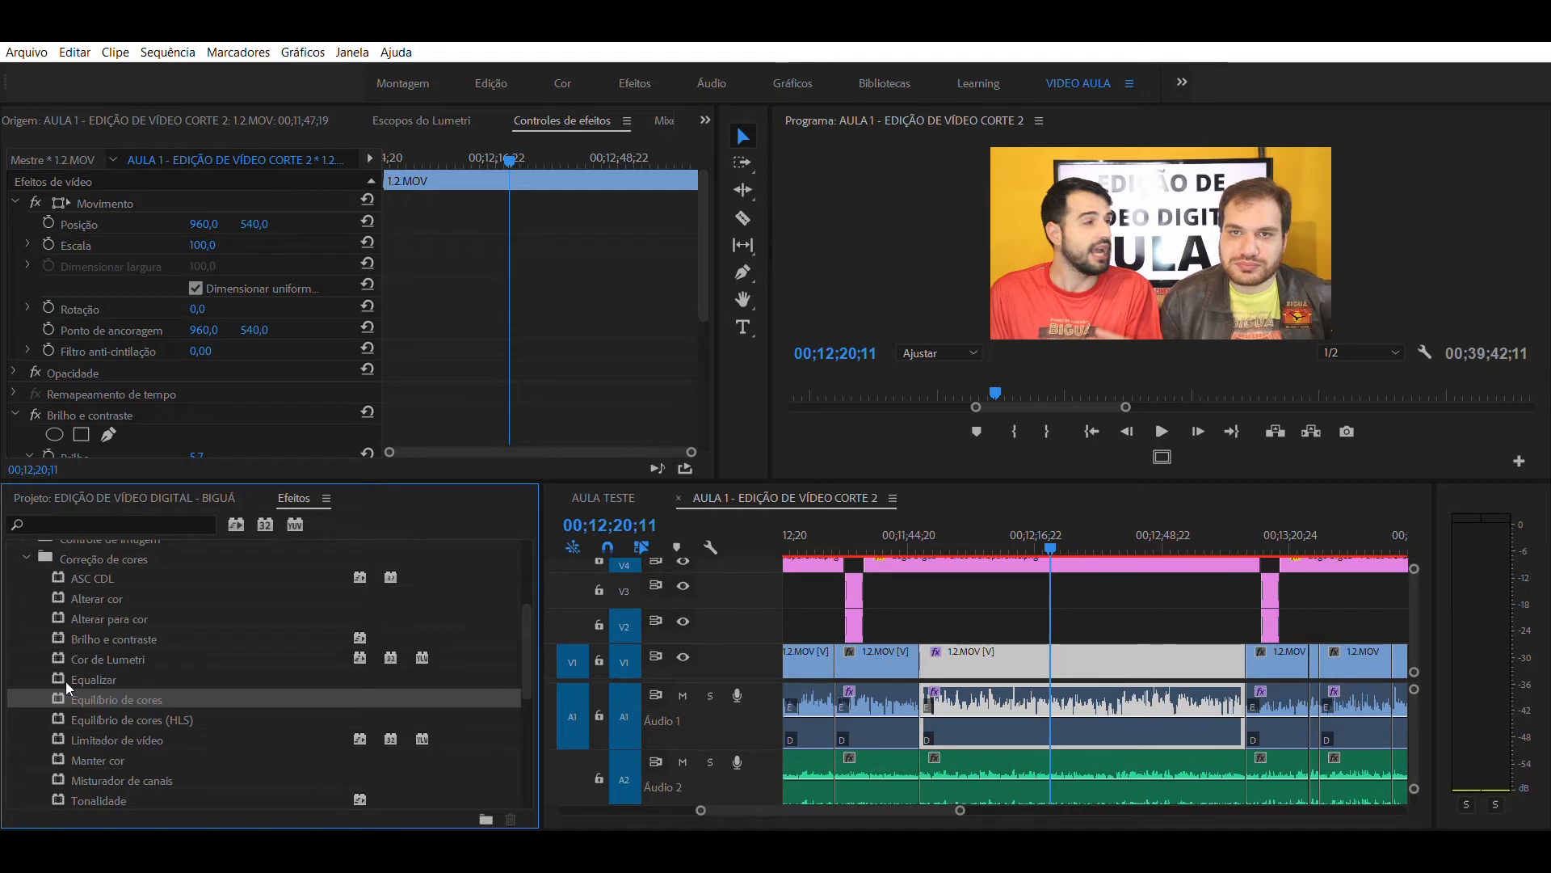
drag(57, 678, 980, 669)
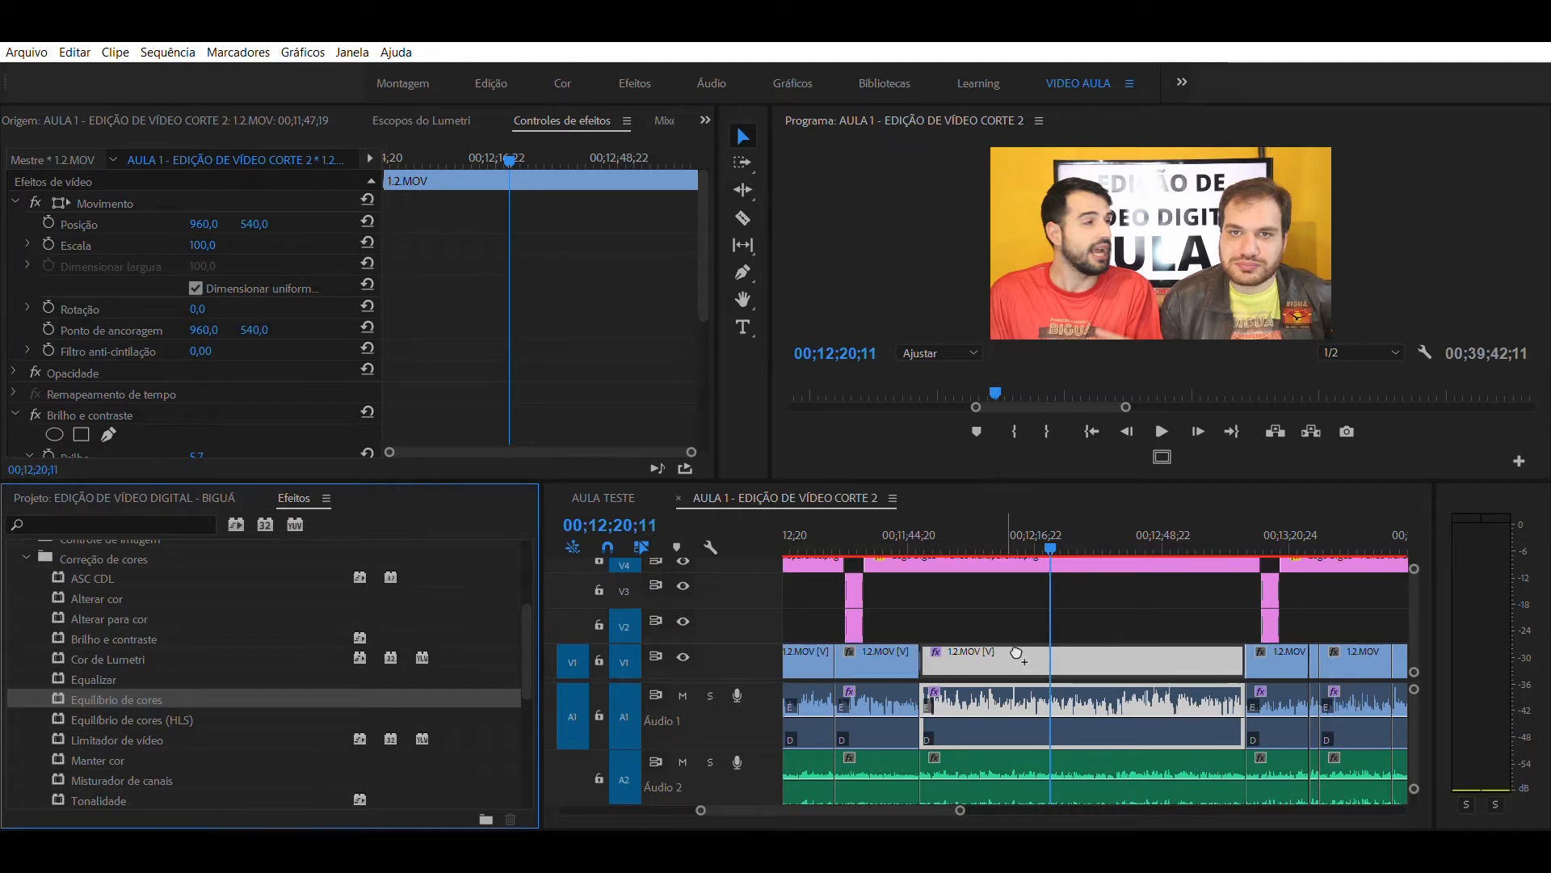
click(1064, 580)
click(1028, 646)
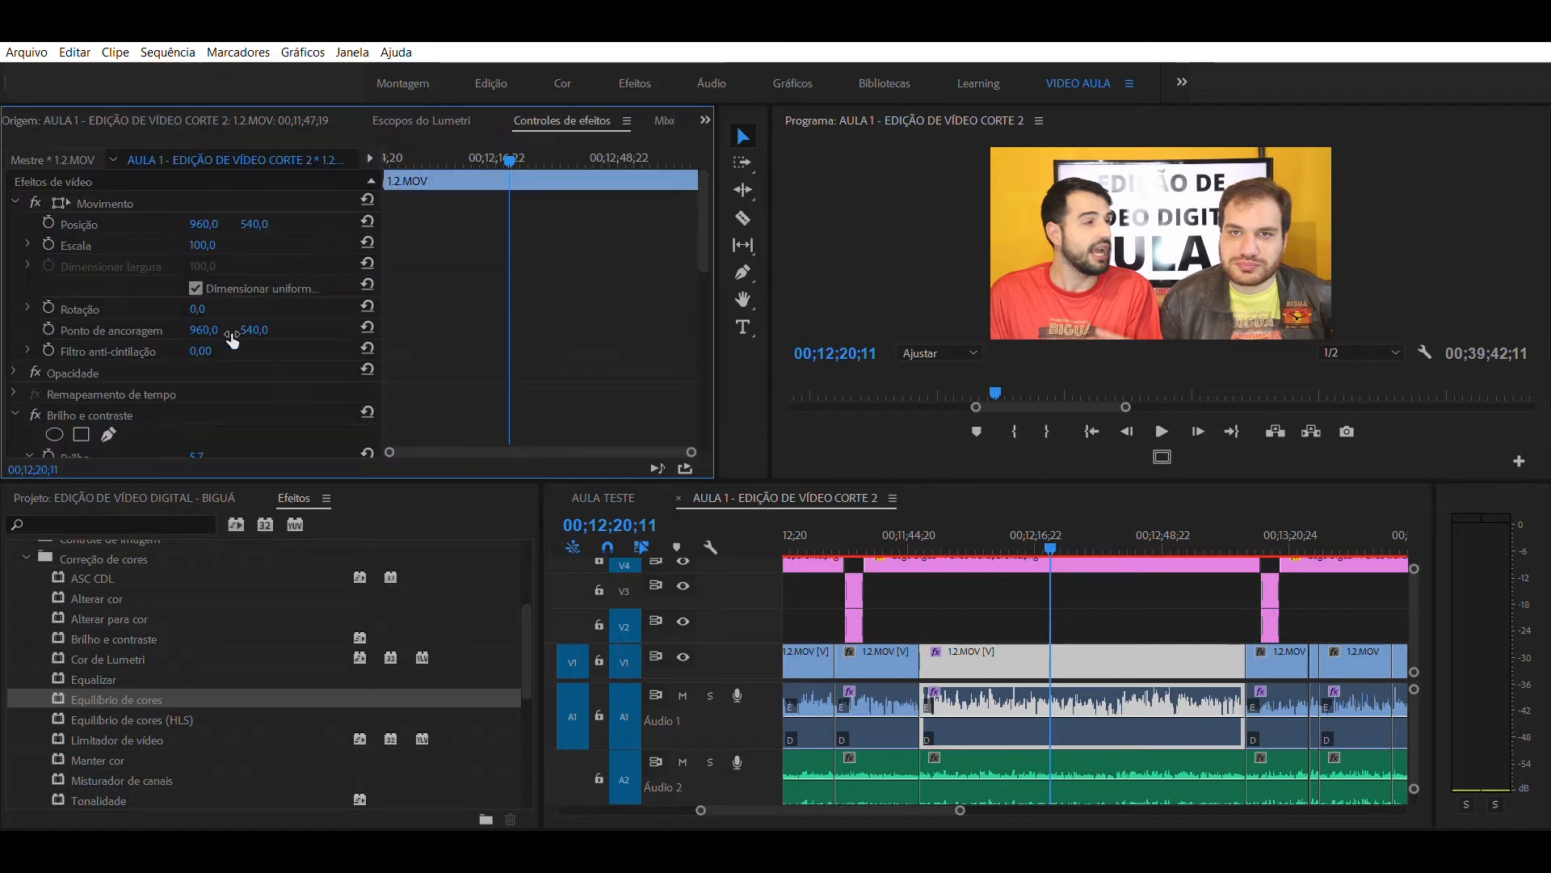
- Collapse the clip's Brilho e contraste settings to make room for the Equilíbrio de cores settings
scroll(573, 260, down, 1)
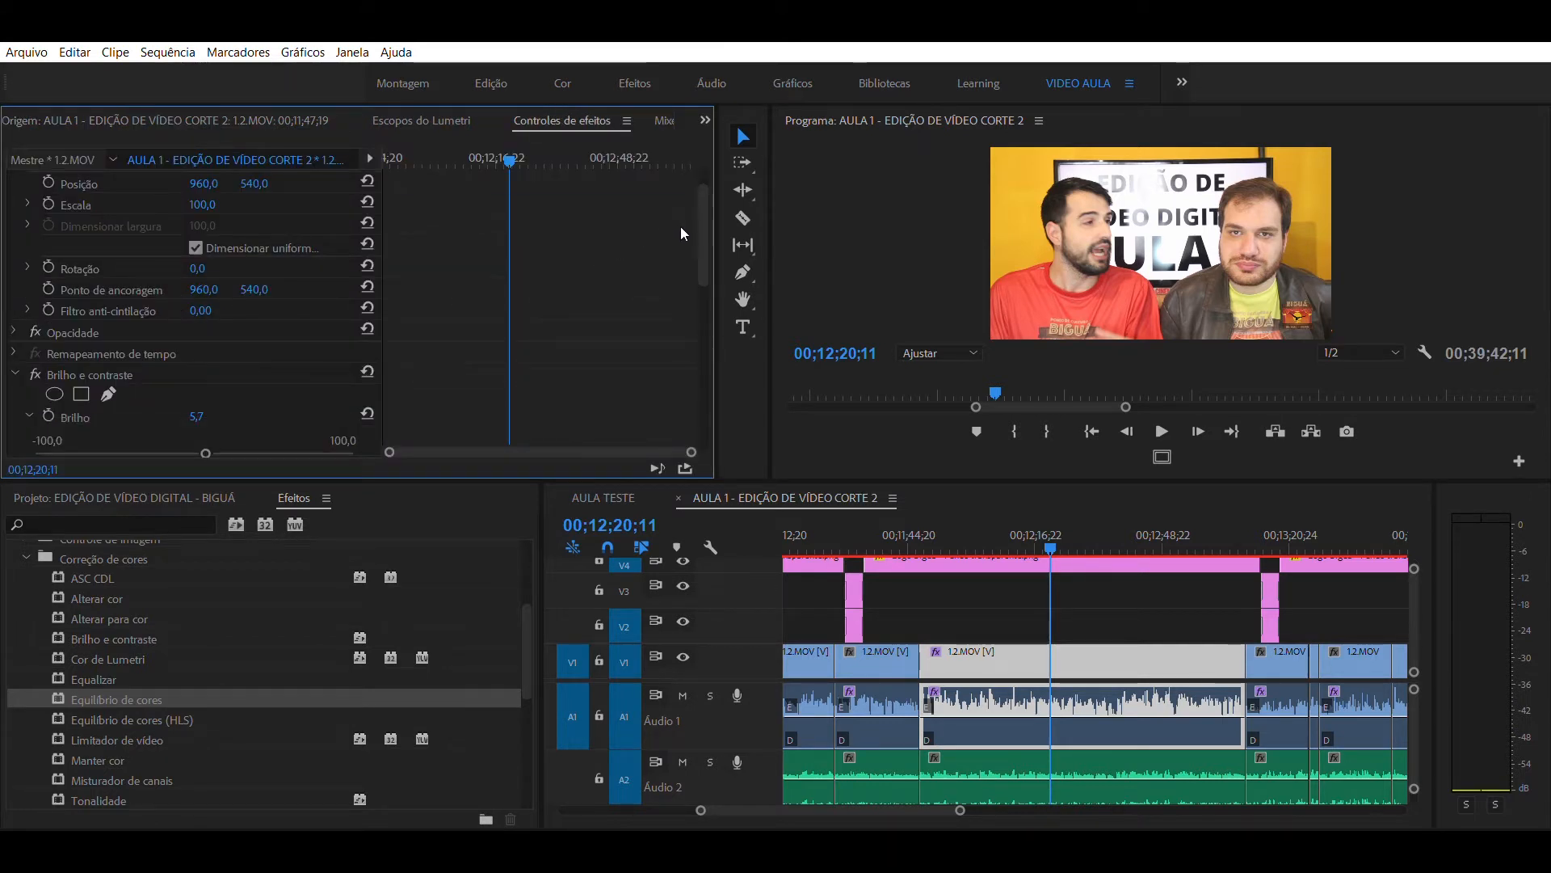
click(64, 373)
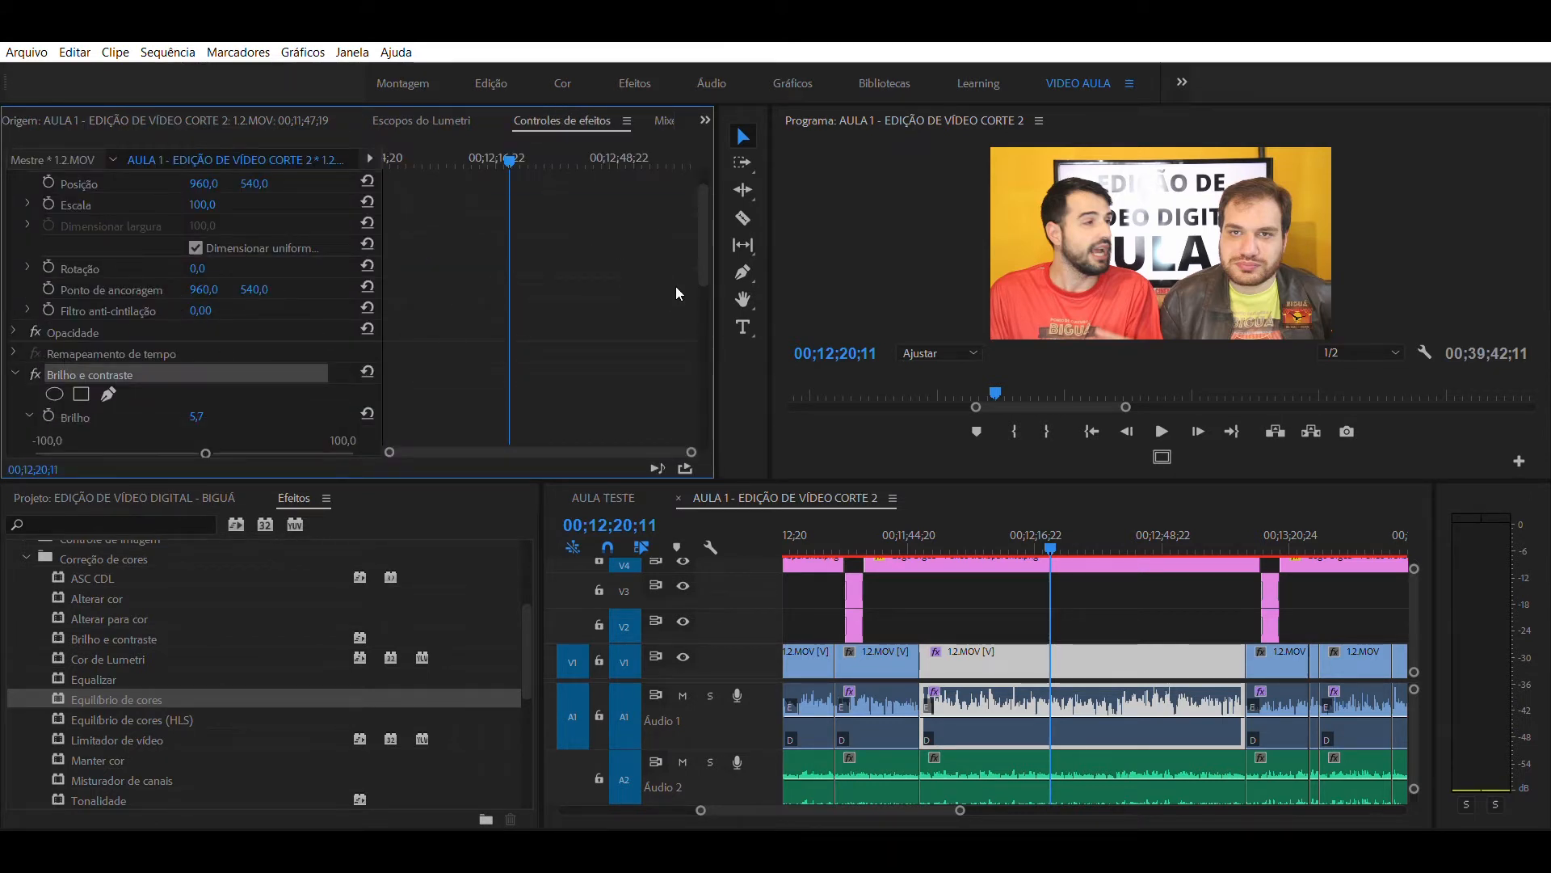
scroll(704, 250, down, 2)
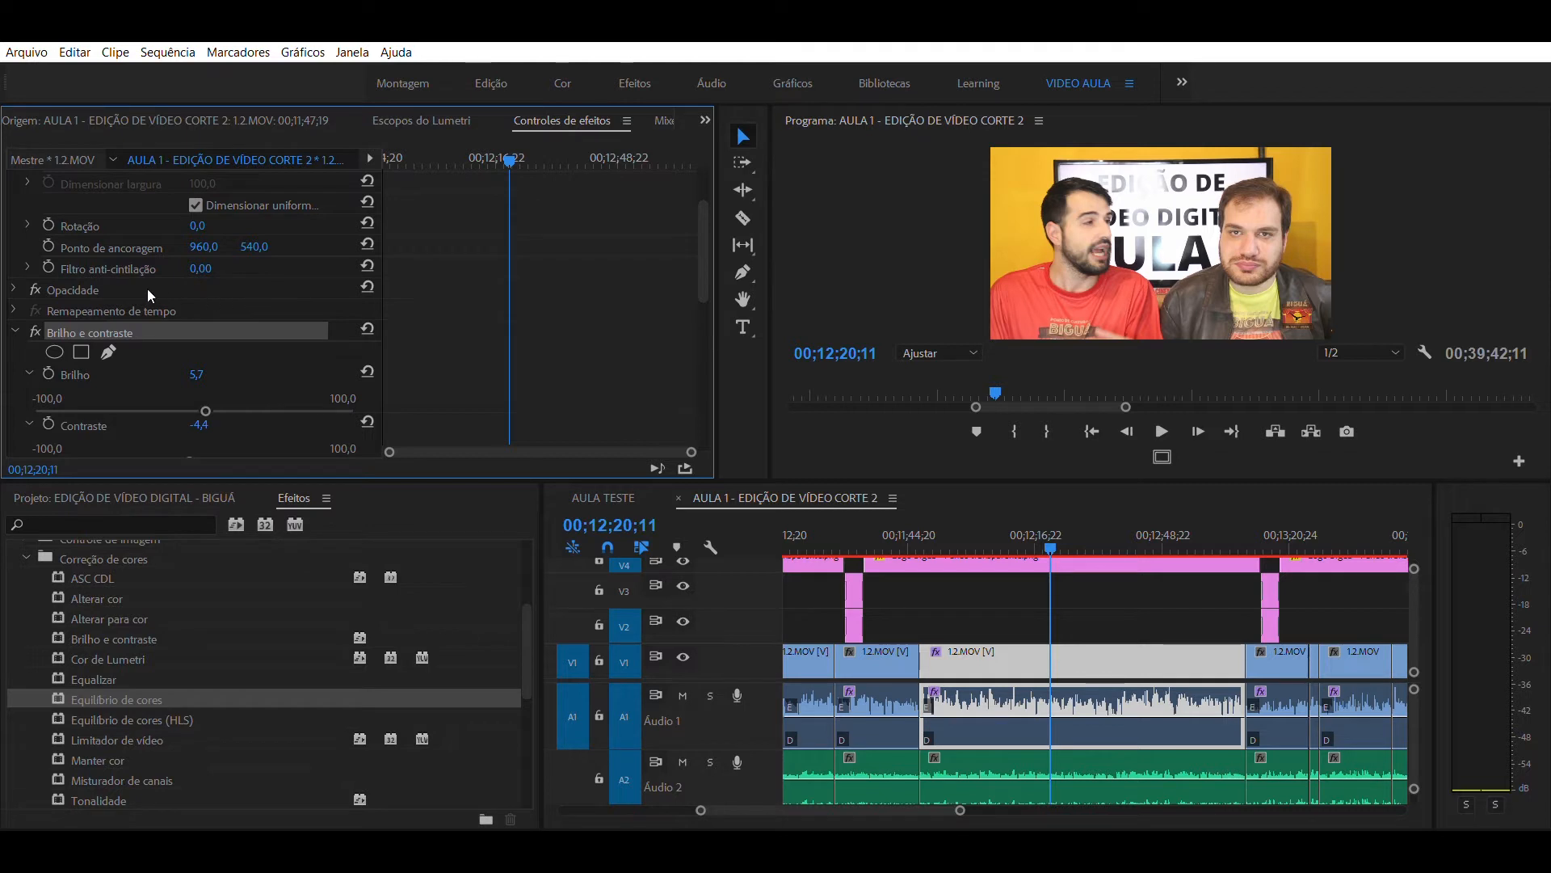
click(15, 329)
- Examine the shadow, mid-tone and highlight balance parameters of the Equilíbrio de cores effect
scroll(696, 264, down, 3)
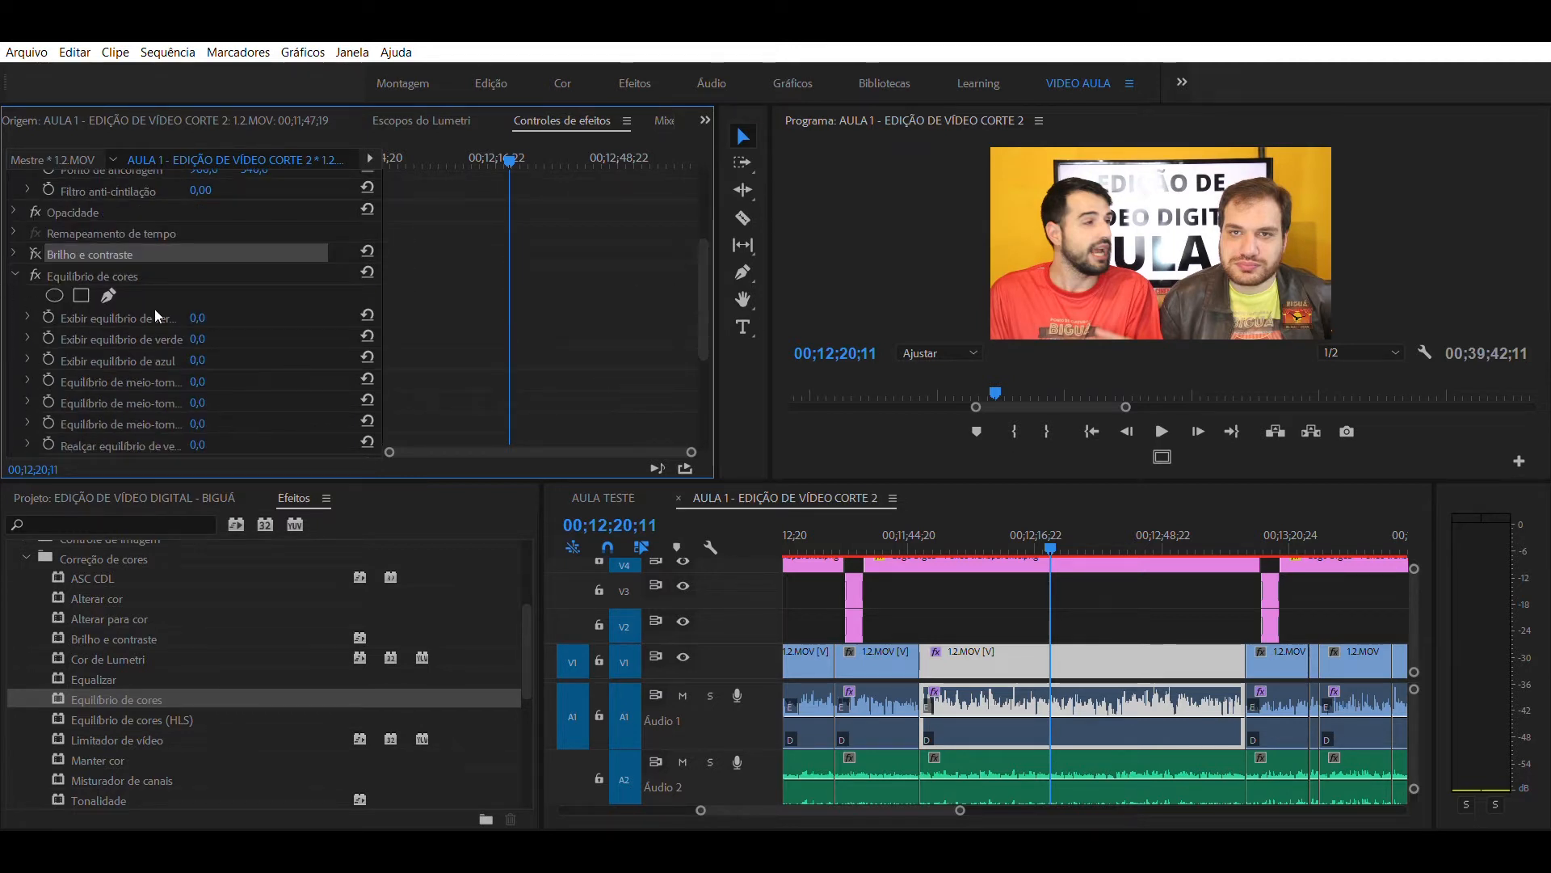
scroll(120, 325, down, 2)
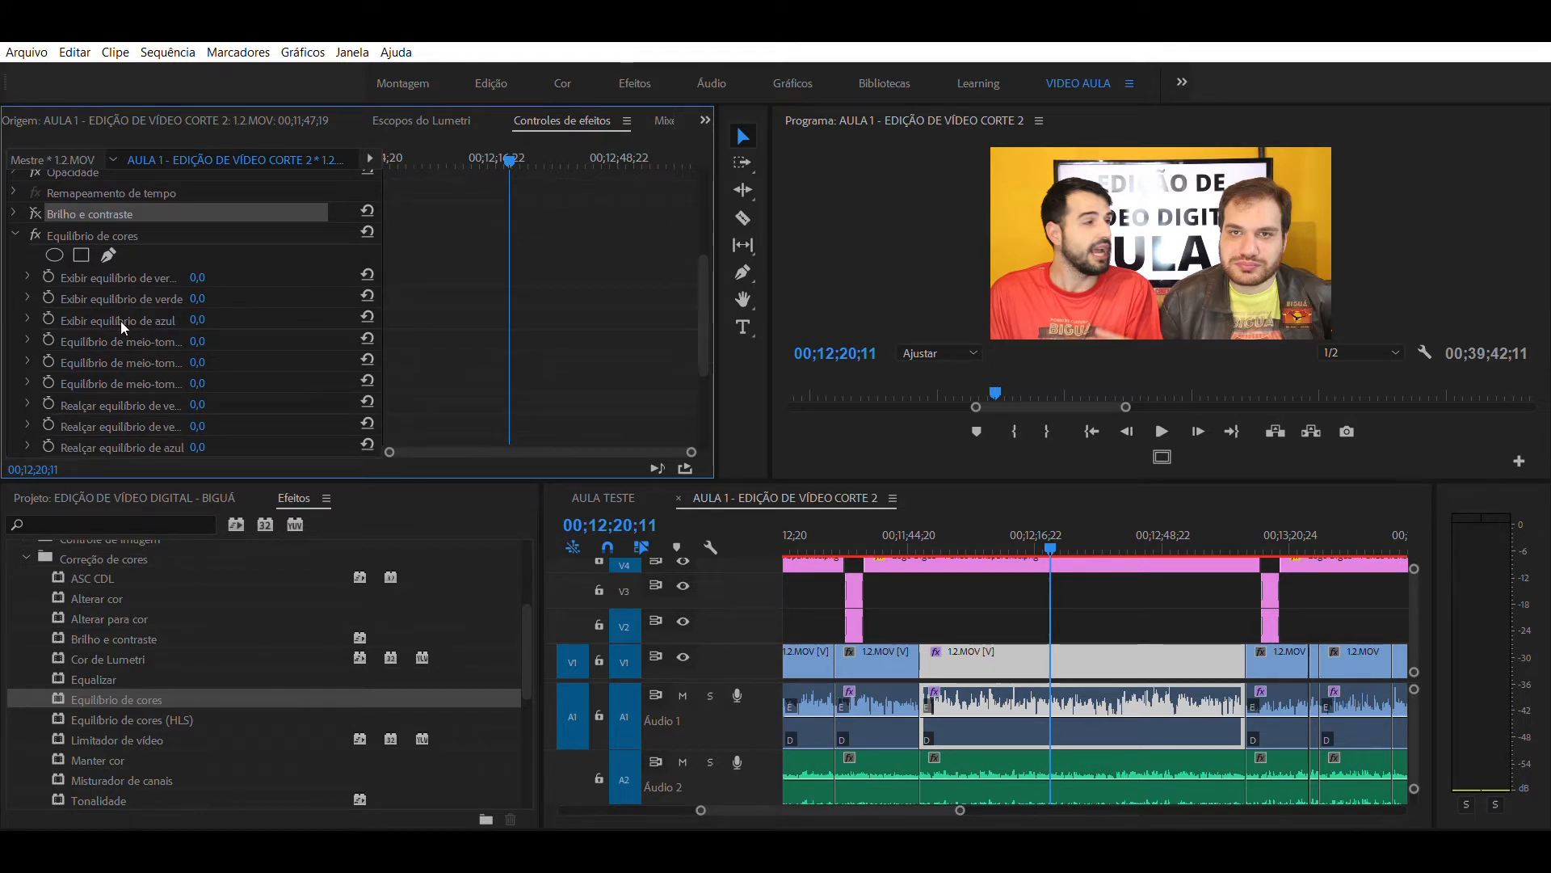
scroll(119, 320, up, 2)
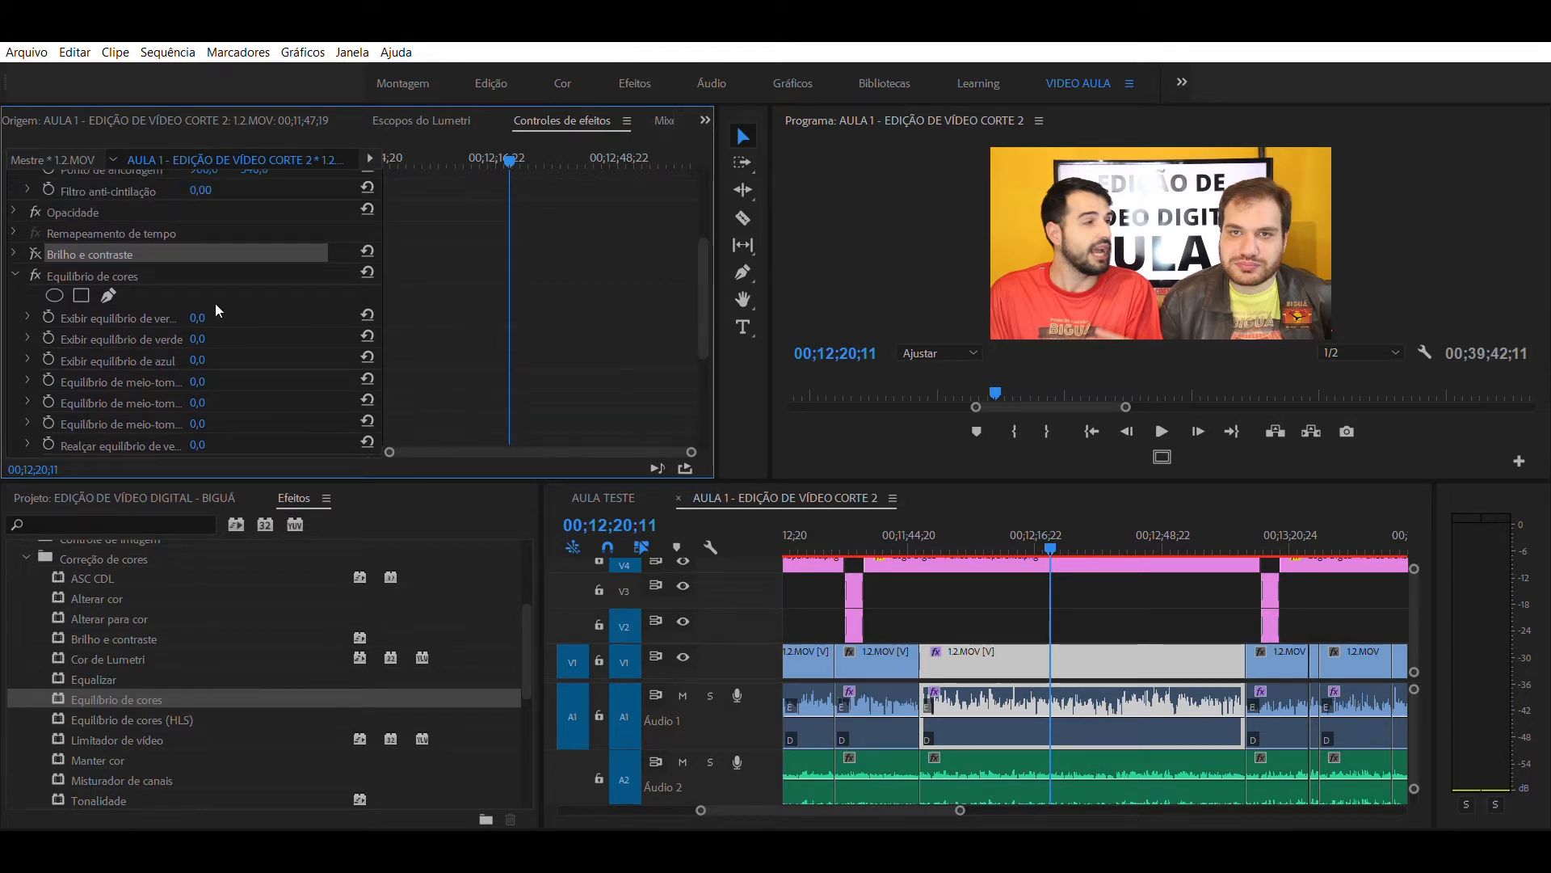
scroll(81, 322, down, 2)
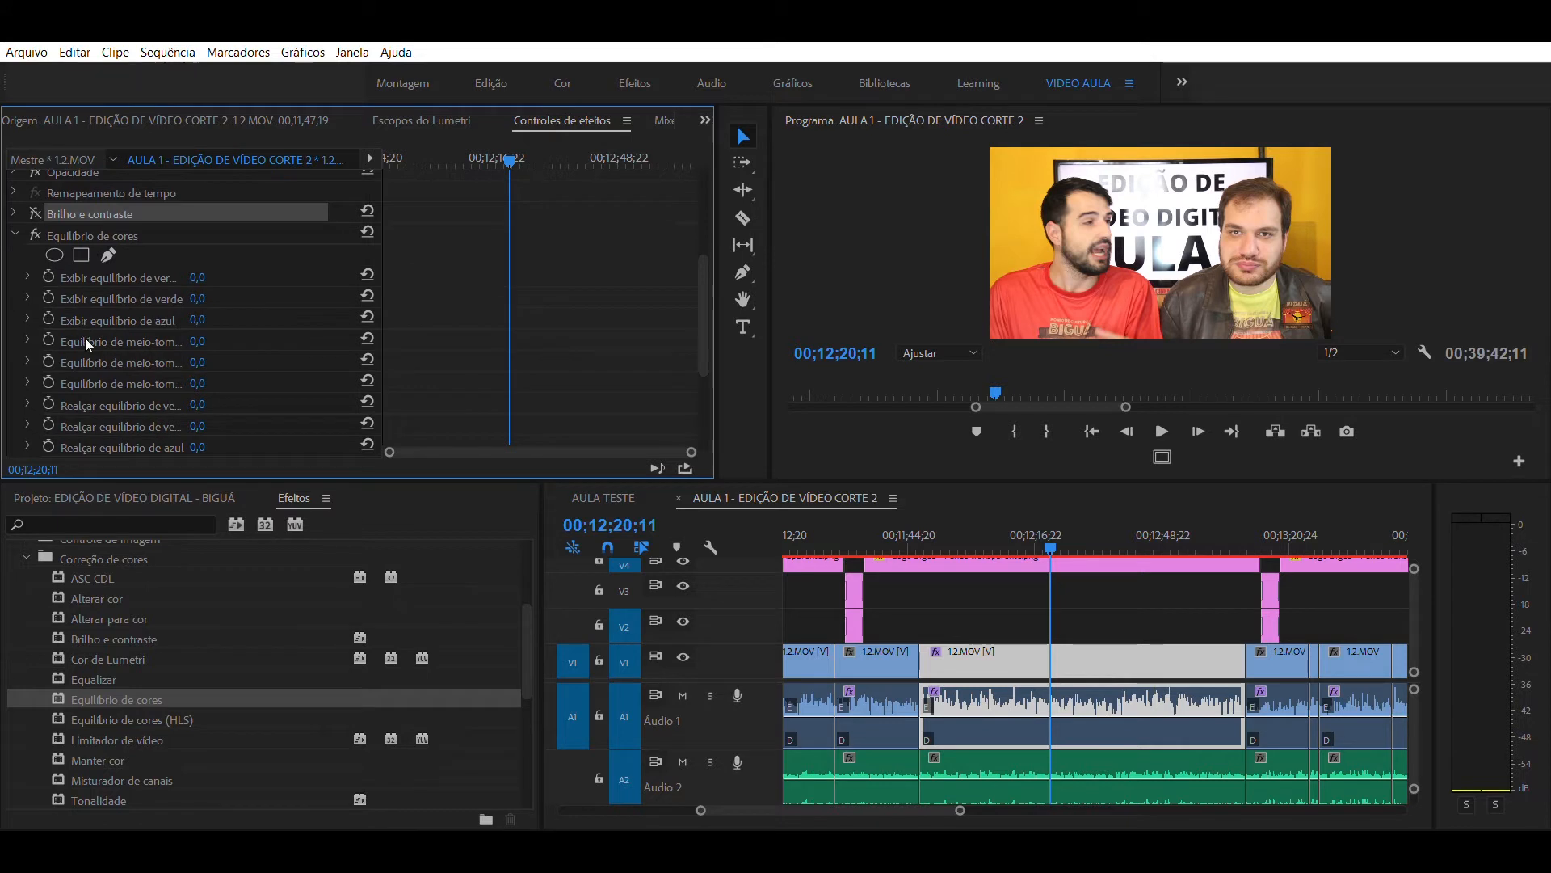
scroll(101, 397, down, 4)
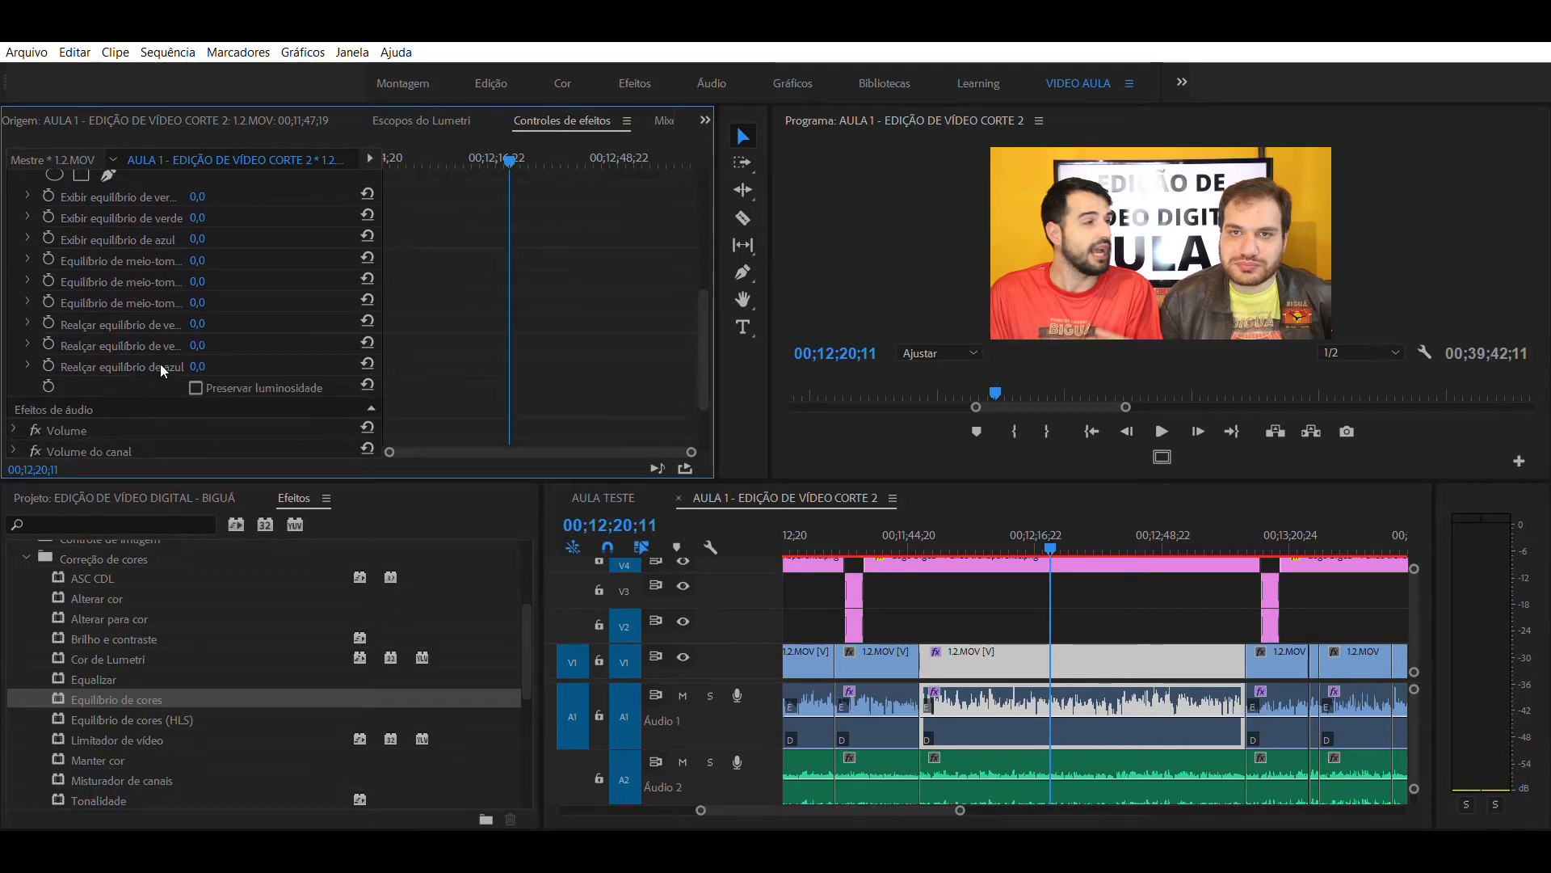
scroll(160, 362, up, 2)
scroll(181, 327, up, 2)
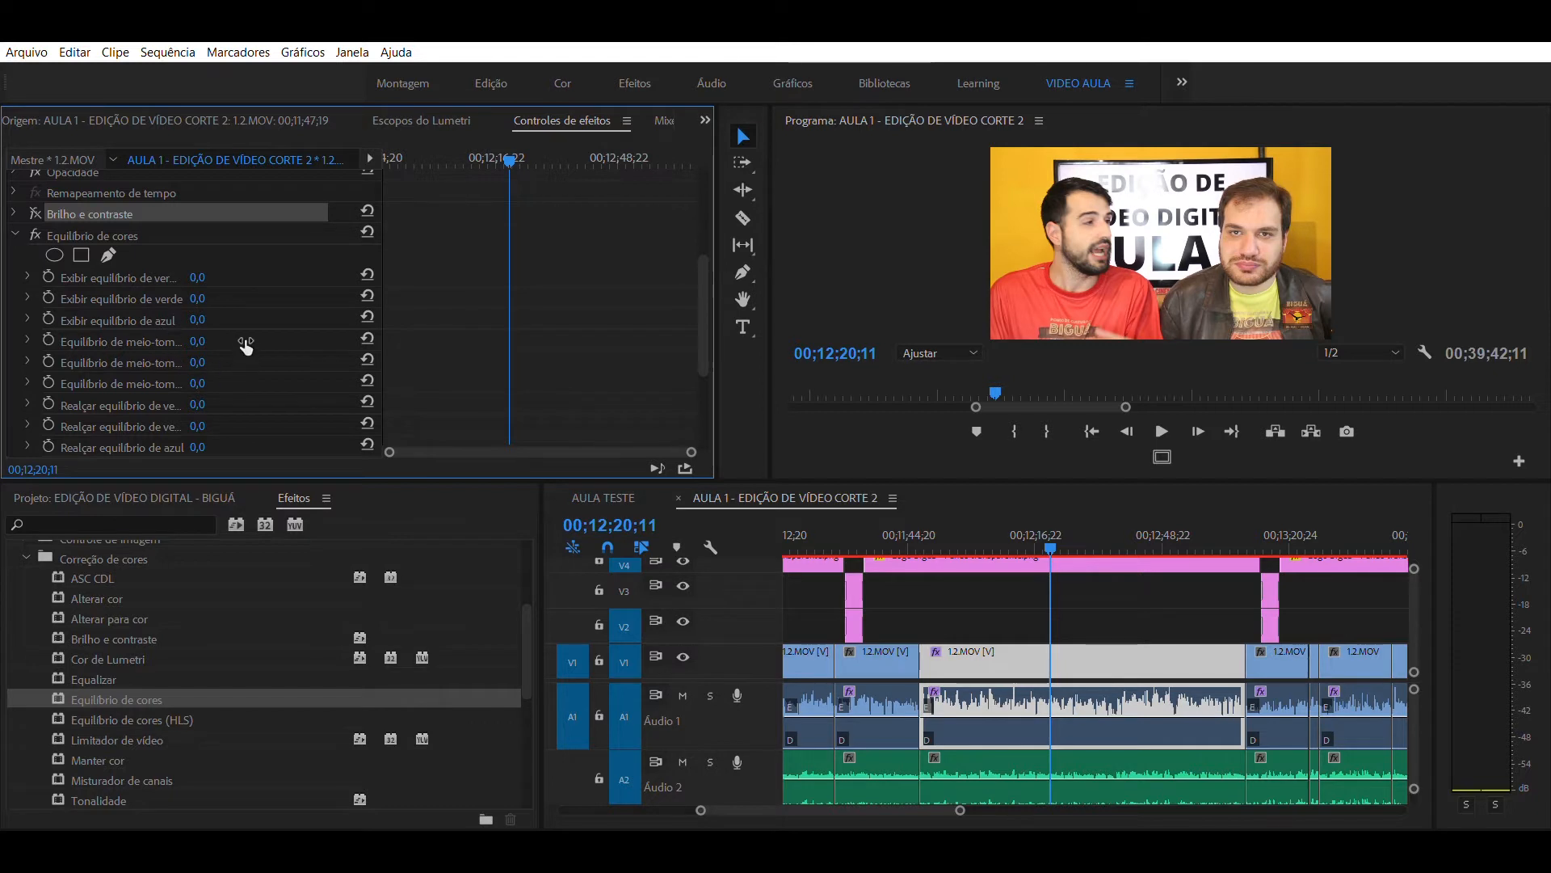
scroll(239, 340, down, 2)
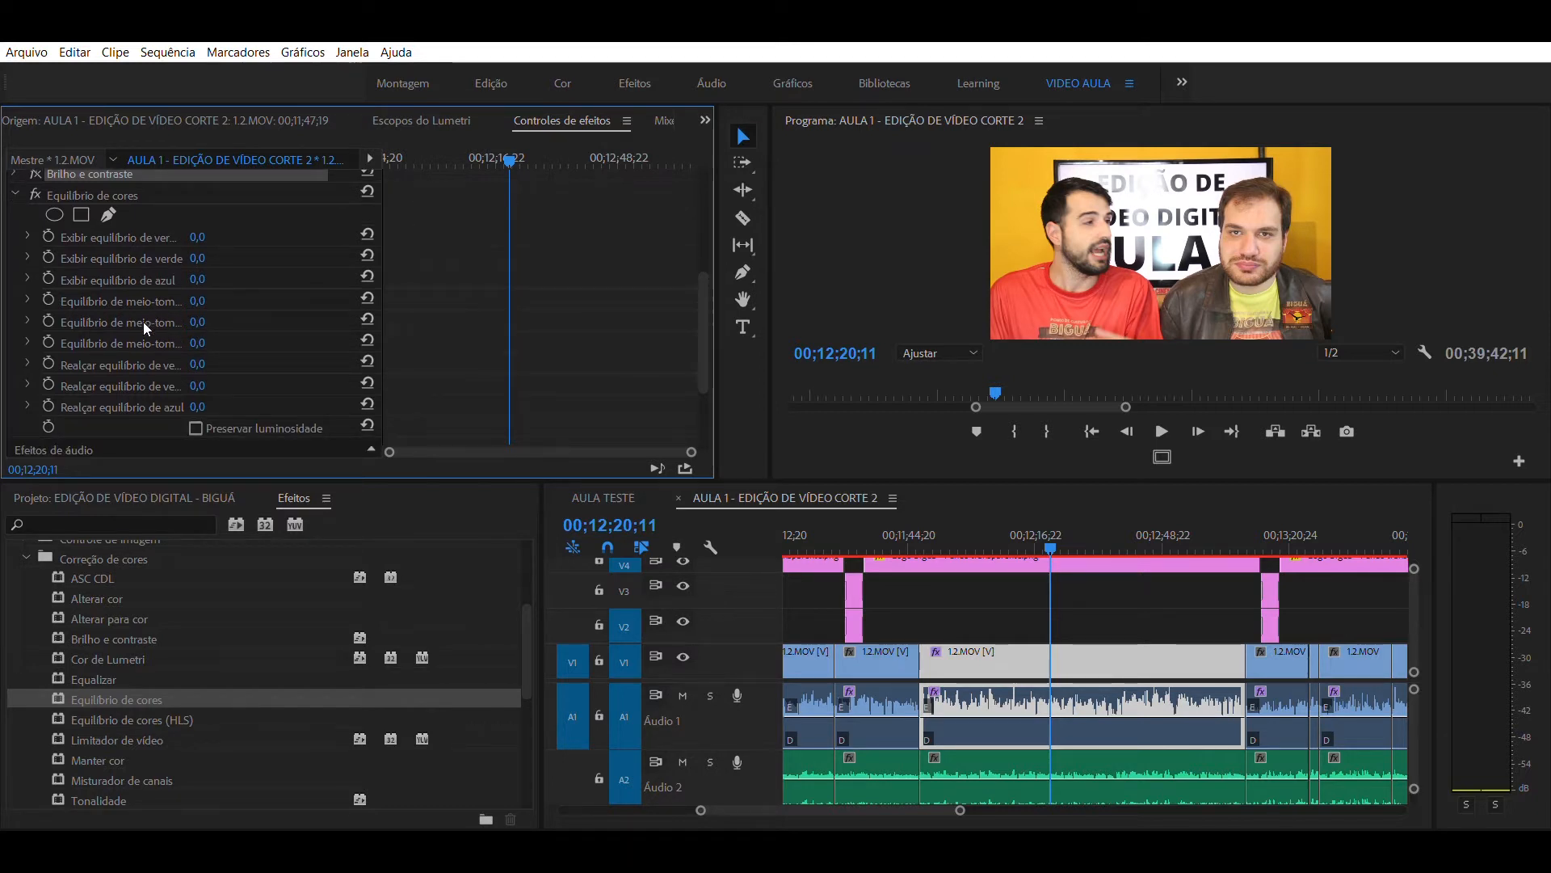
scroll(101, 332, up, 3)
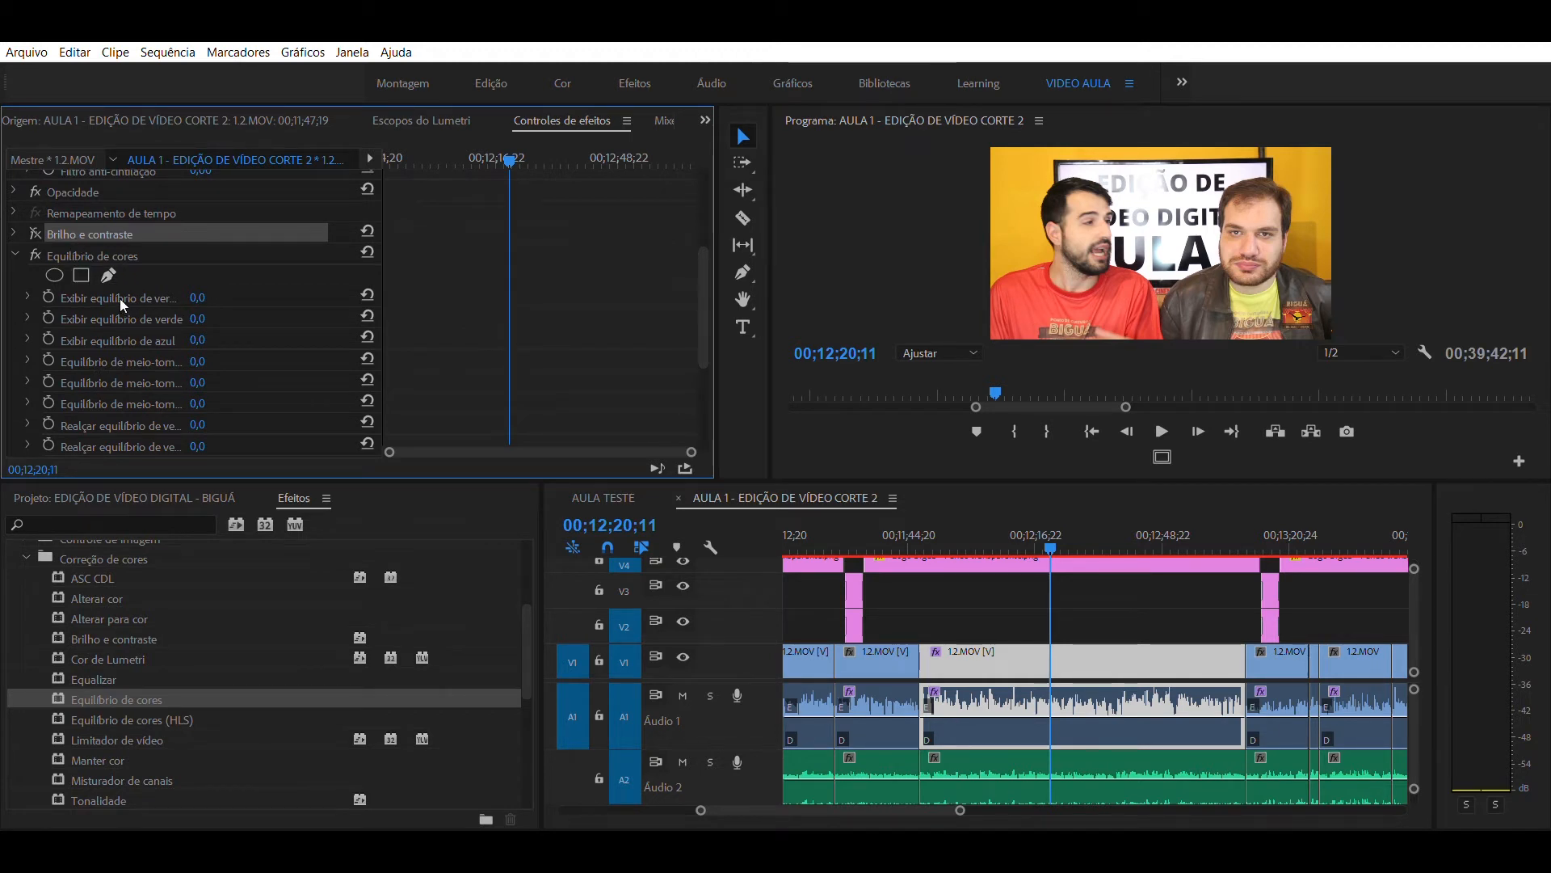
- Test the first, red Exibir equilíbrio value of Equilíbrio de cores down to -100,0 and settle on 18,4
click(15, 236)
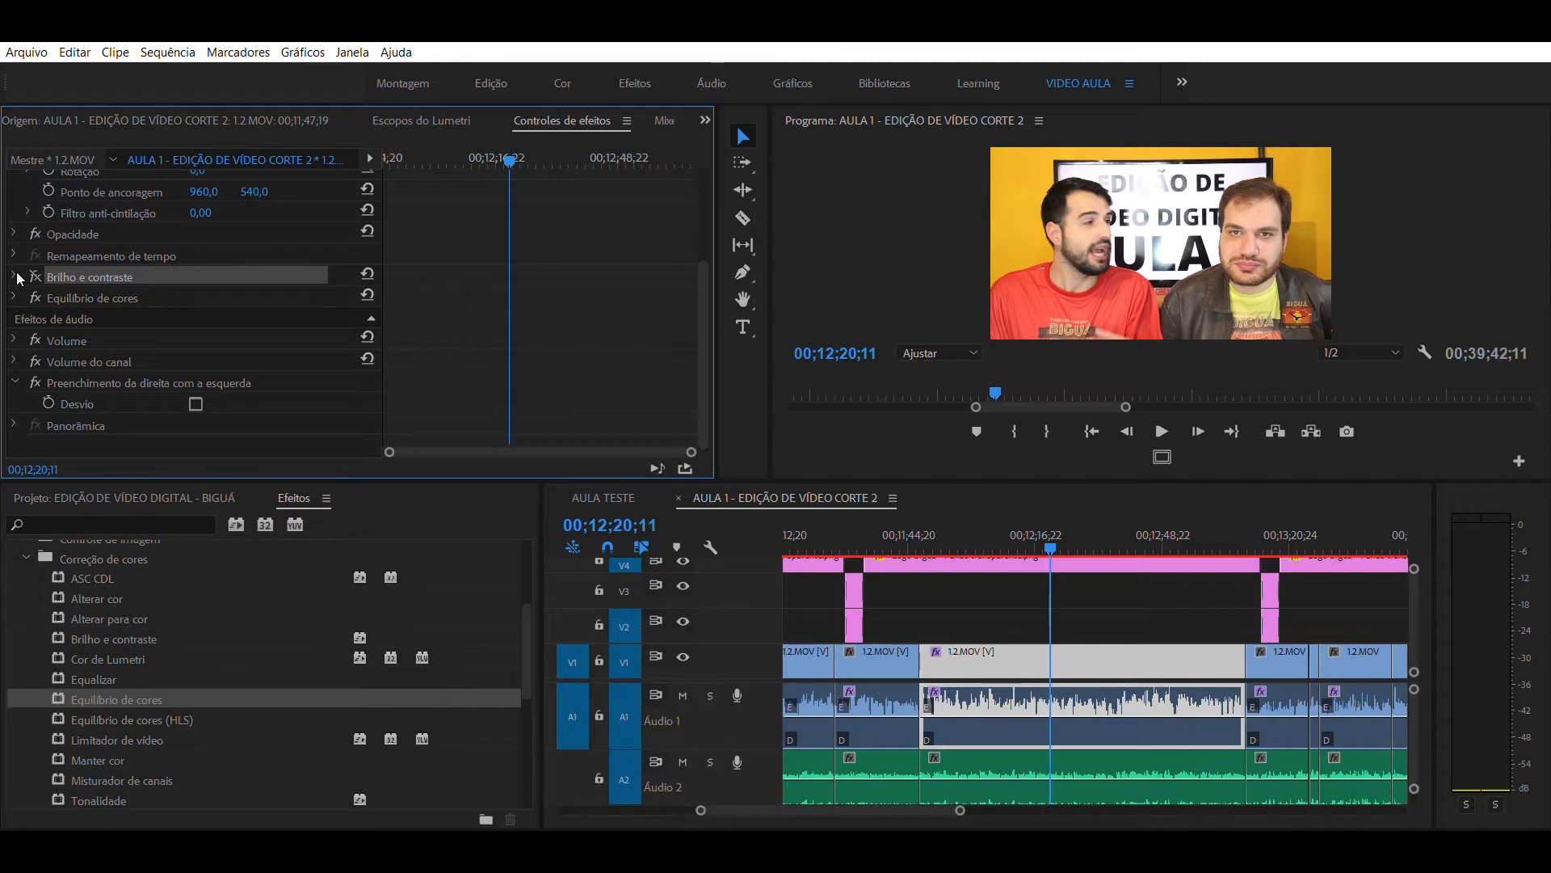
click(15, 296)
drag(203, 323, 257, 313)
drag(149, 315, 26, 308)
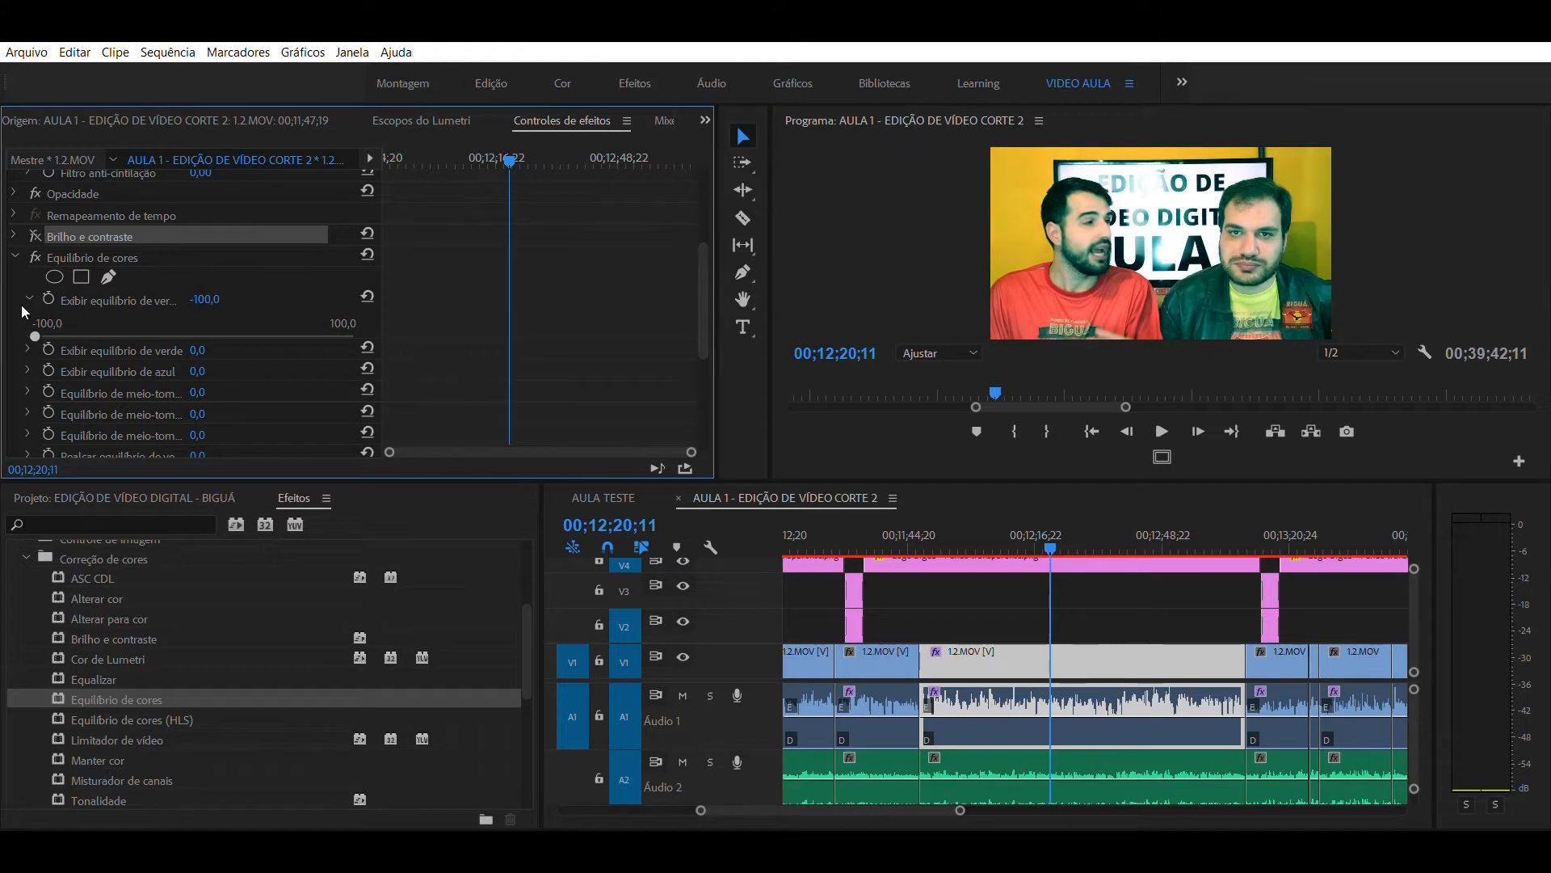
drag(21, 304, 165, 331)
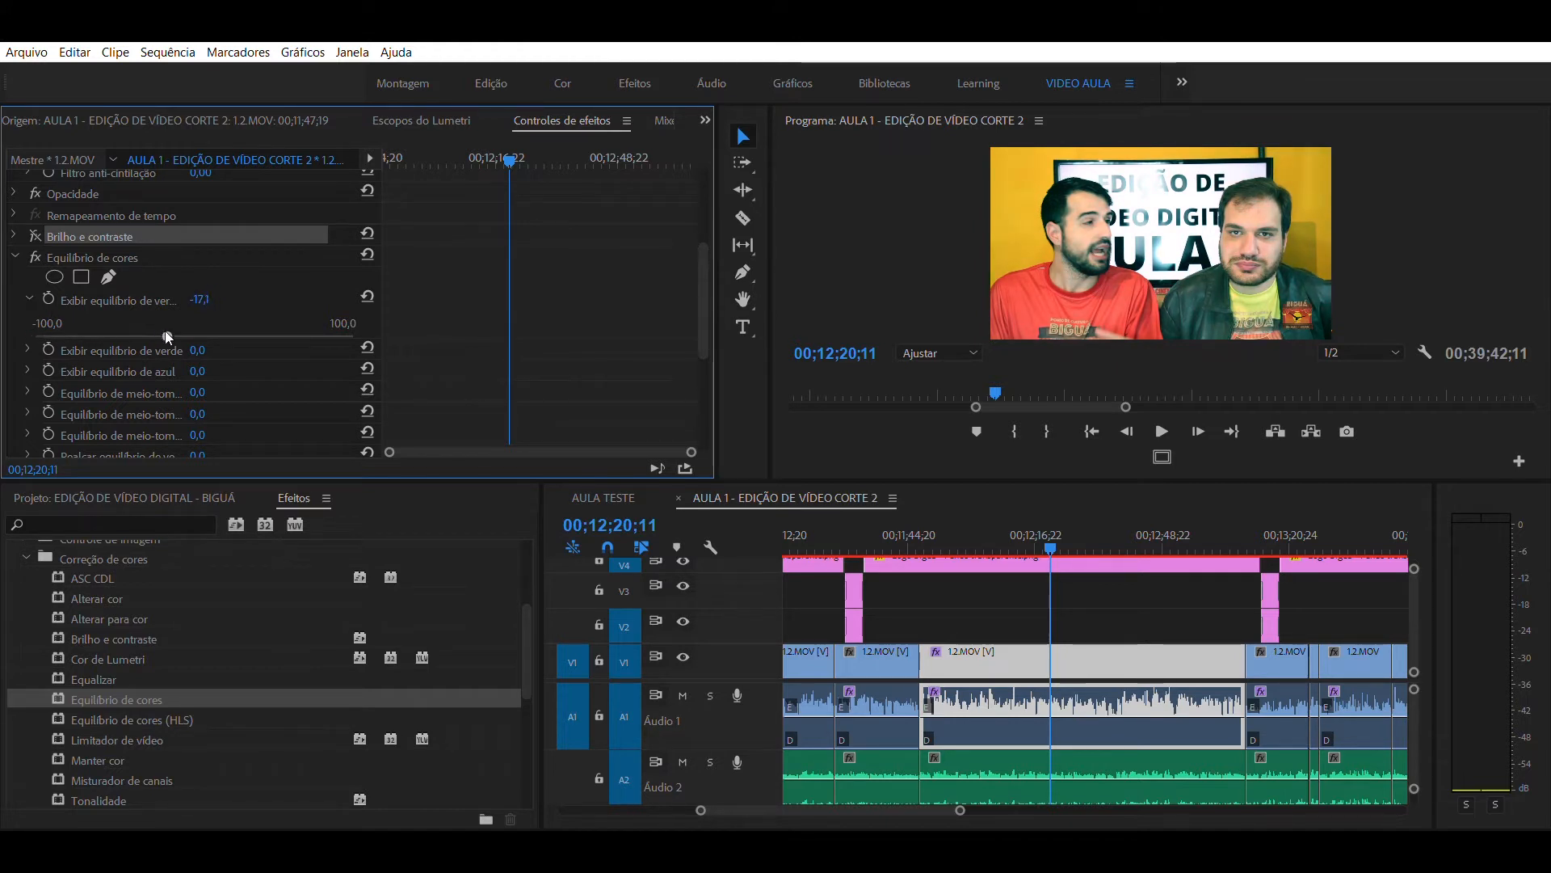
drag(172, 330, 226, 334)
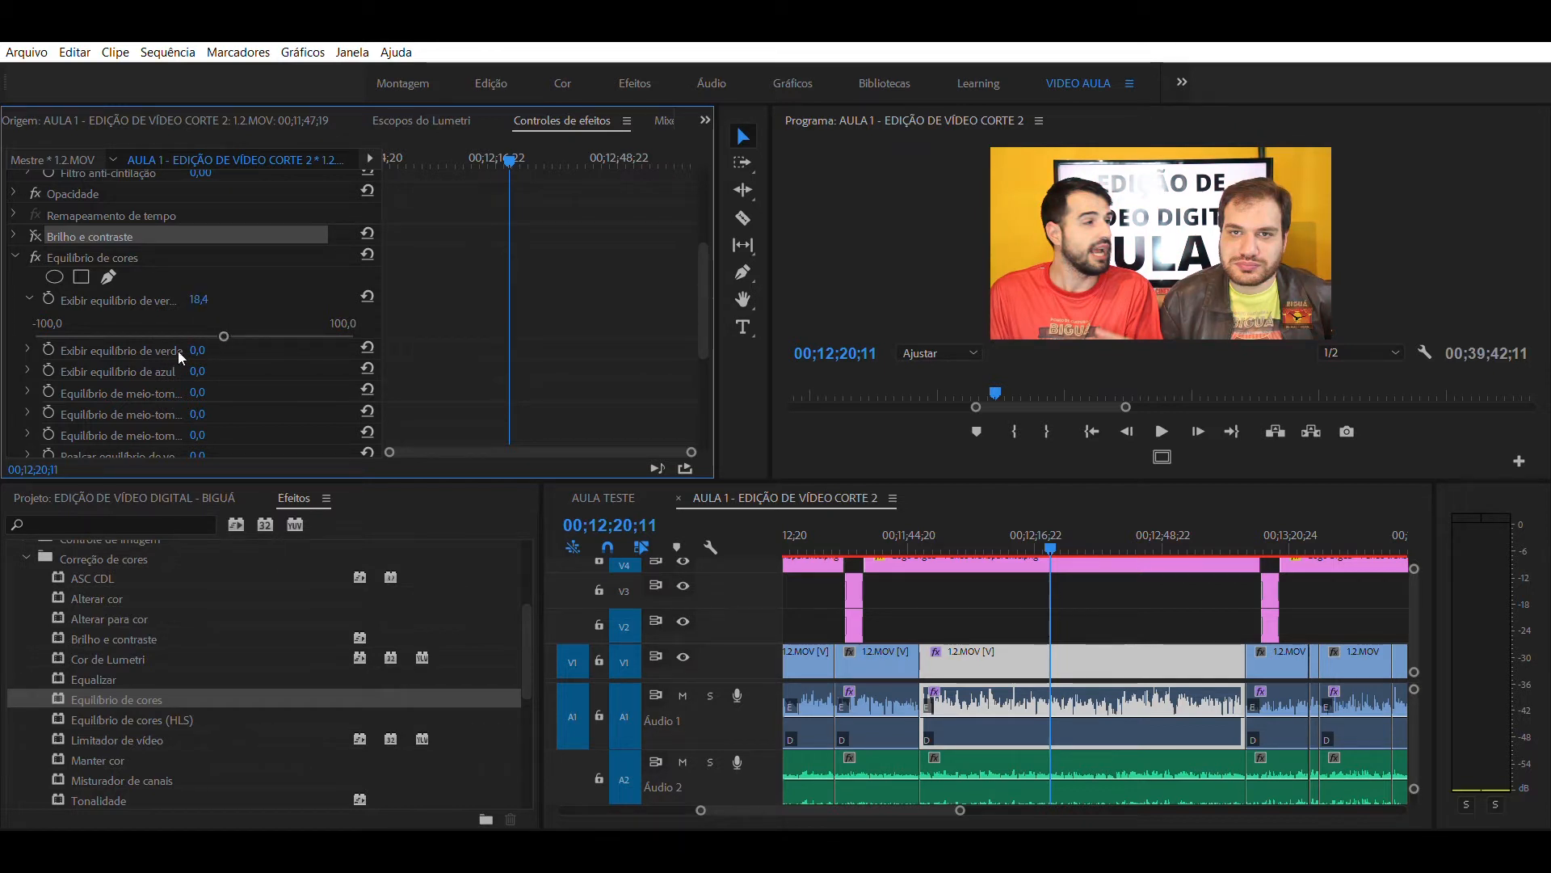
- Set the first, red Realçar equilíbrio value of Equilíbrio de cores to -25,3 and expand the last mid-tone balance parameter
scroll(178, 350, down, 2)
click(29, 395)
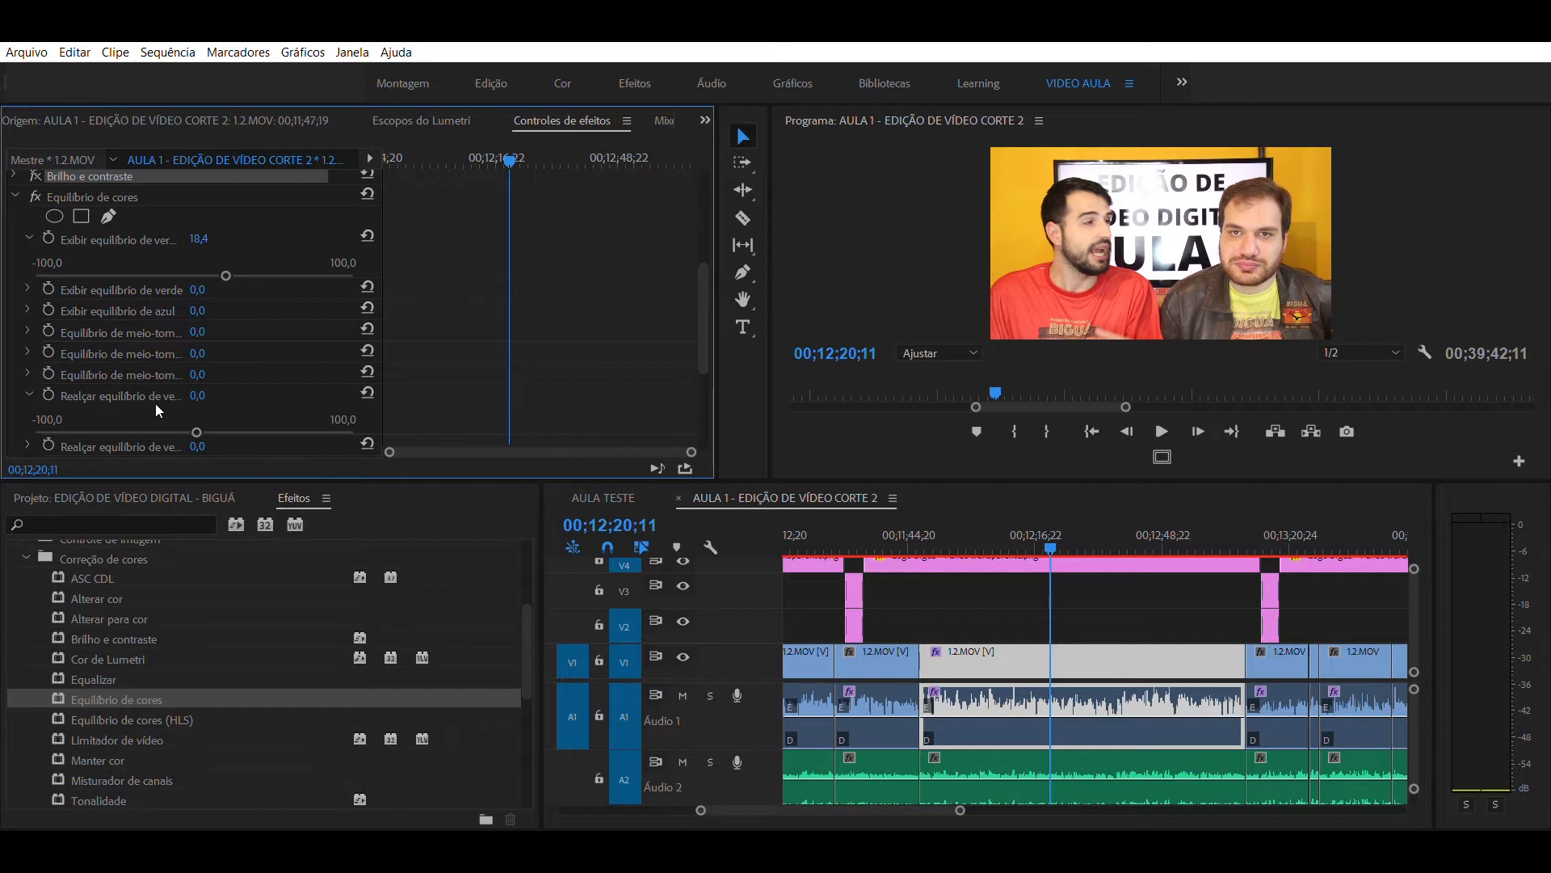
drag(194, 409, 204, 411)
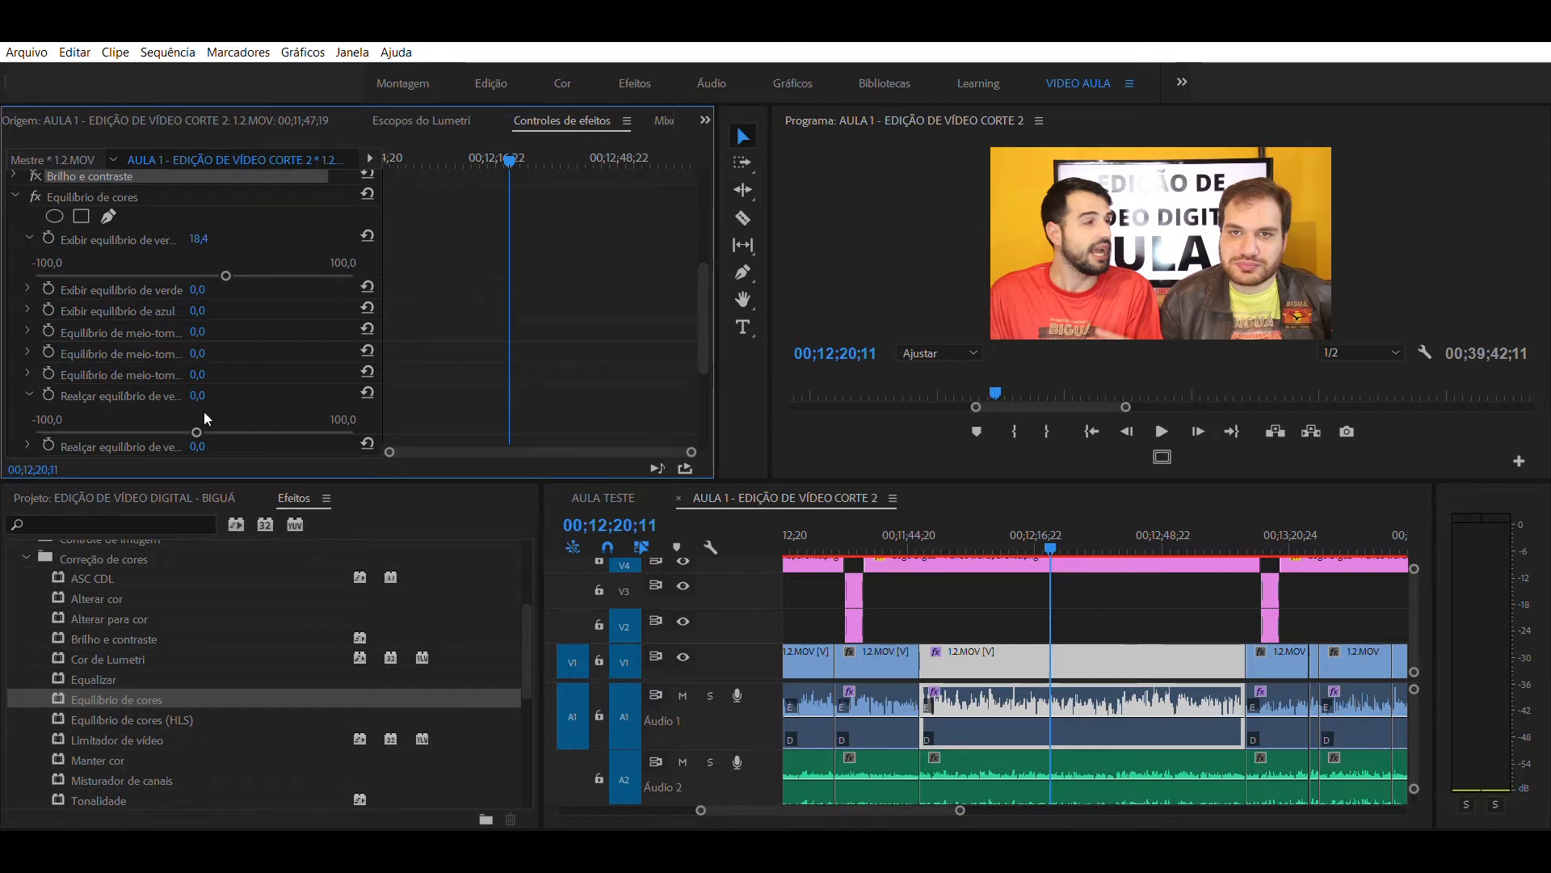
drag(234, 410, 172, 413)
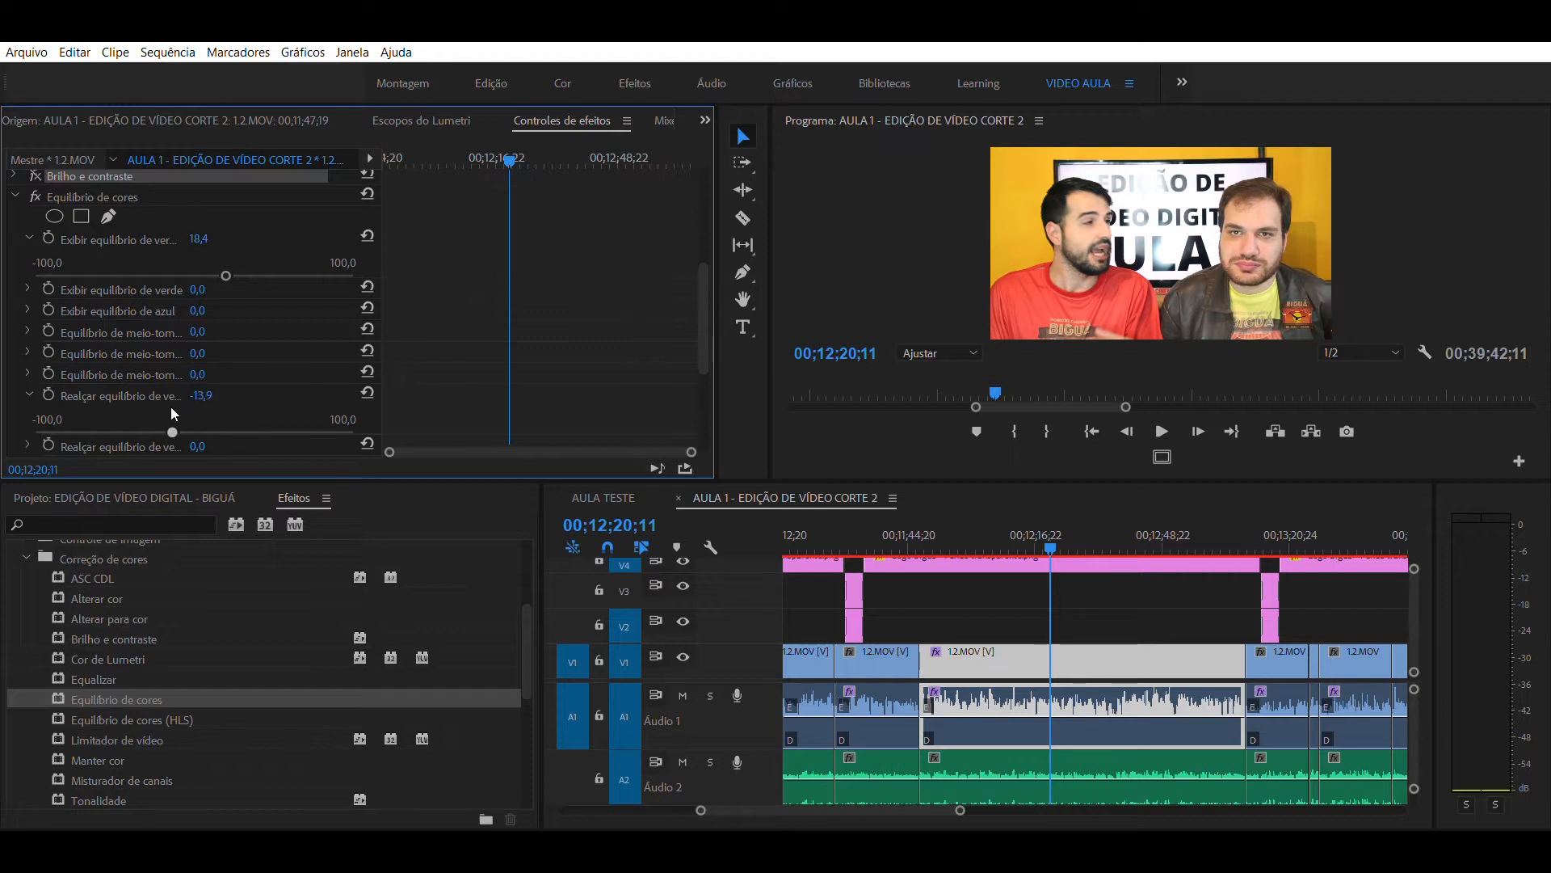
click(28, 375)
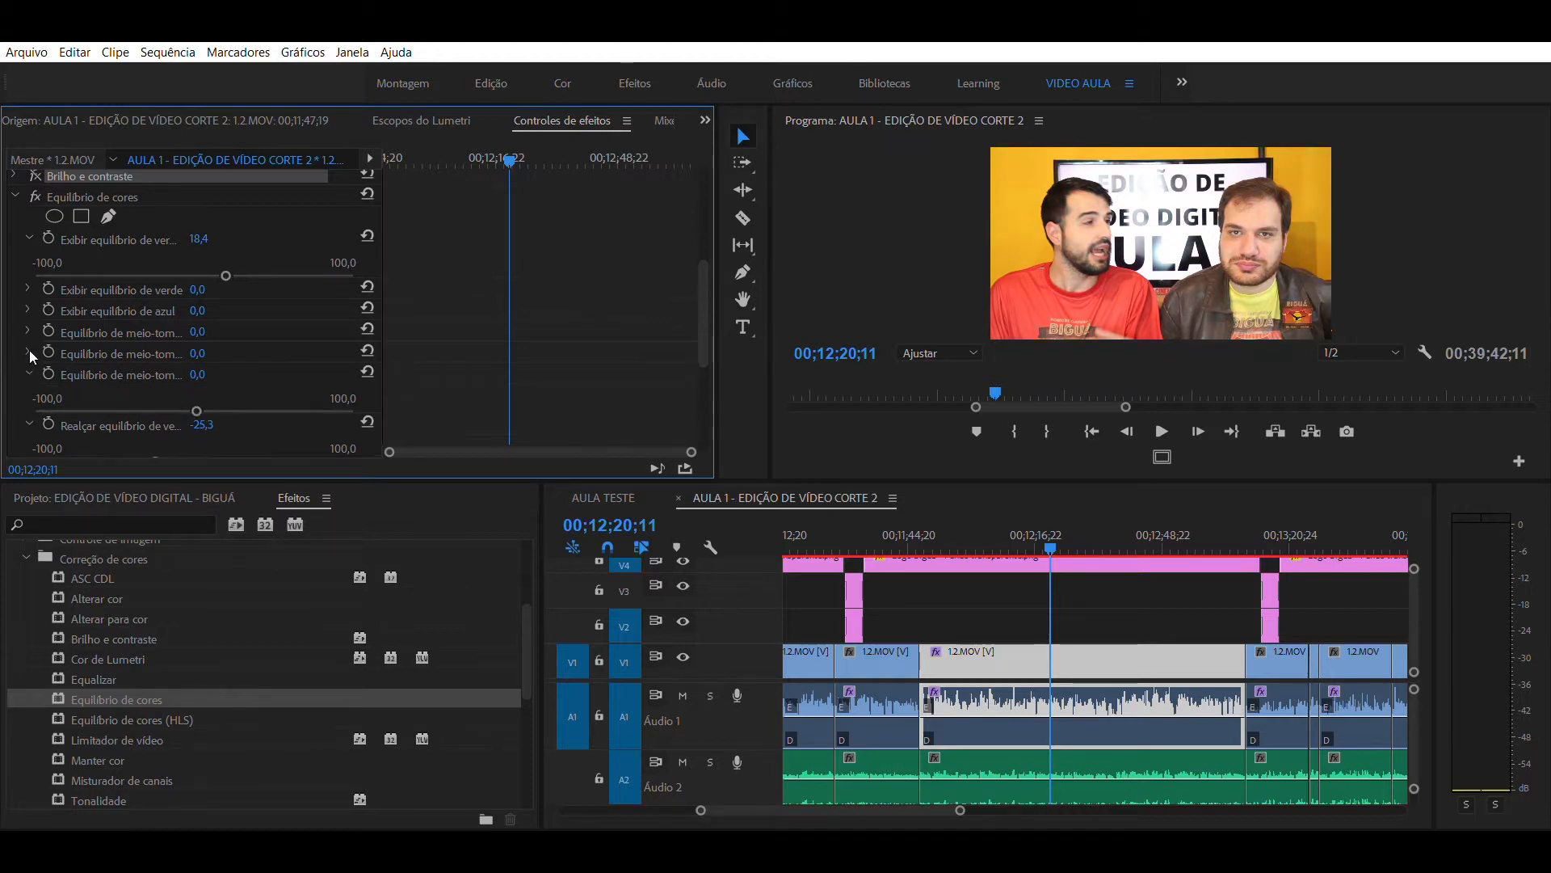
- Set the last mid-tone balance value of Equilíbrio de cores to 79,7 and deselect the clip
drag(194, 393, 320, 396)
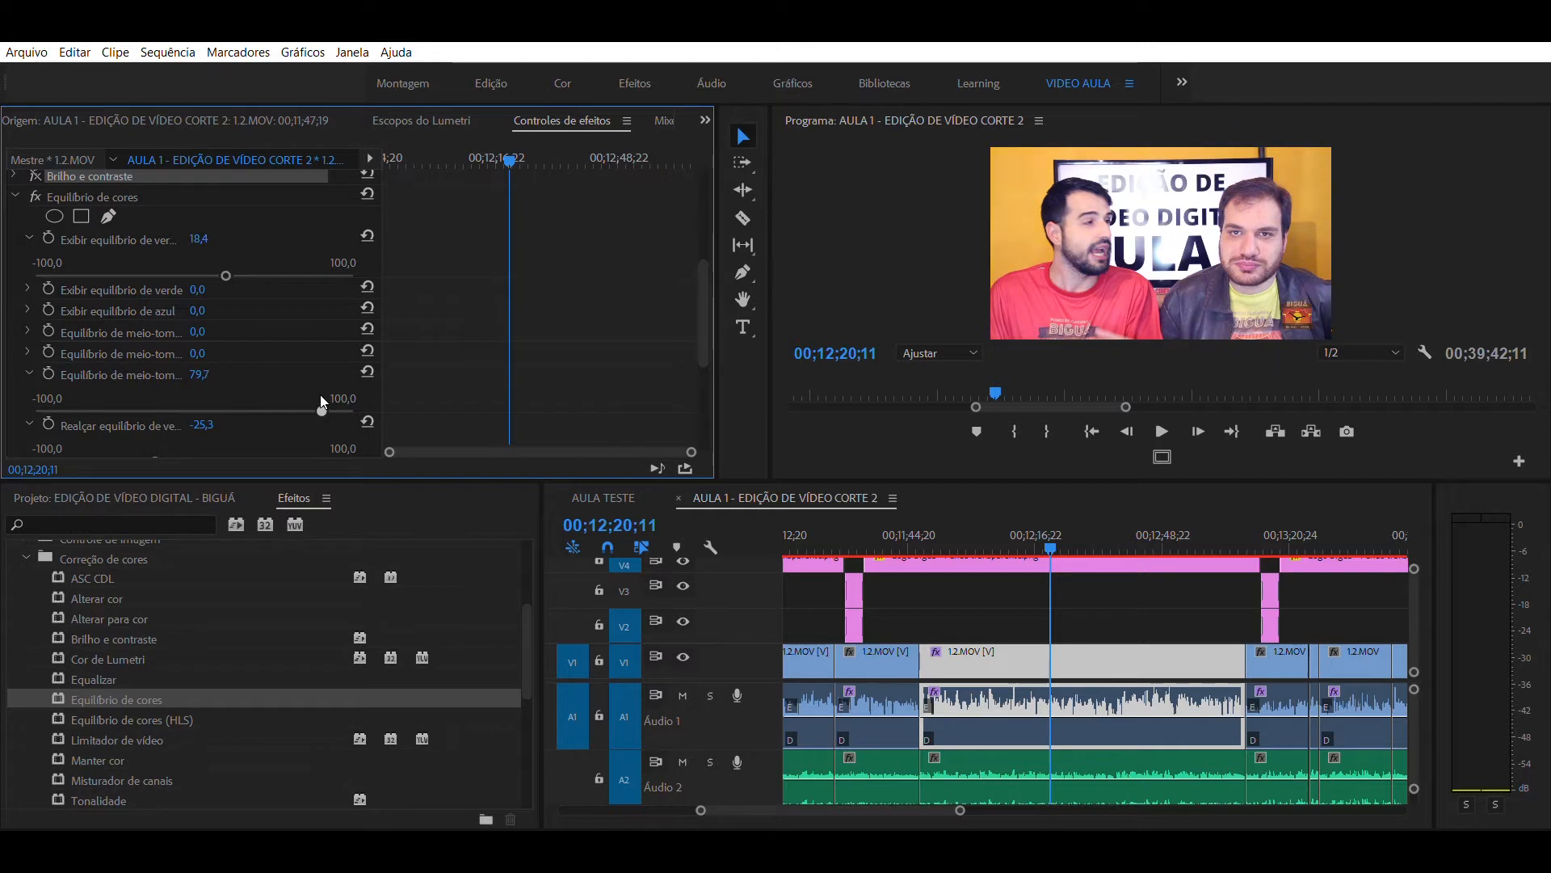
click(1043, 591)
- Review the color-corrected V1 clip at several points in the sequence and return the effects list to its top-level folders
click(1065, 533)
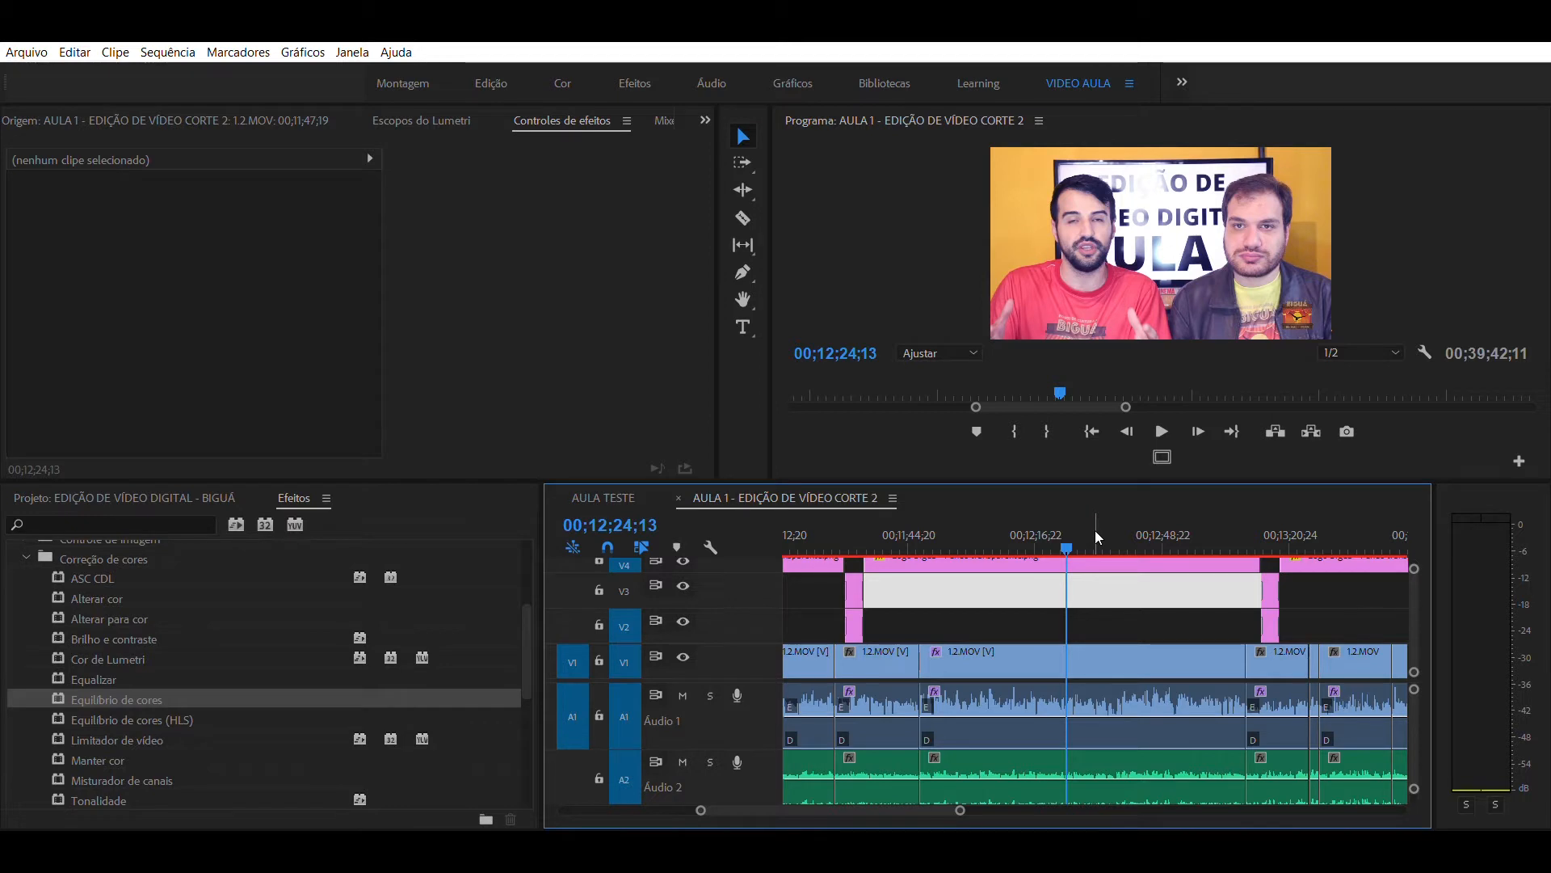
drag(1136, 610, 1134, 627)
drag(1089, 522, 1168, 528)
click(1201, 530)
click(1050, 523)
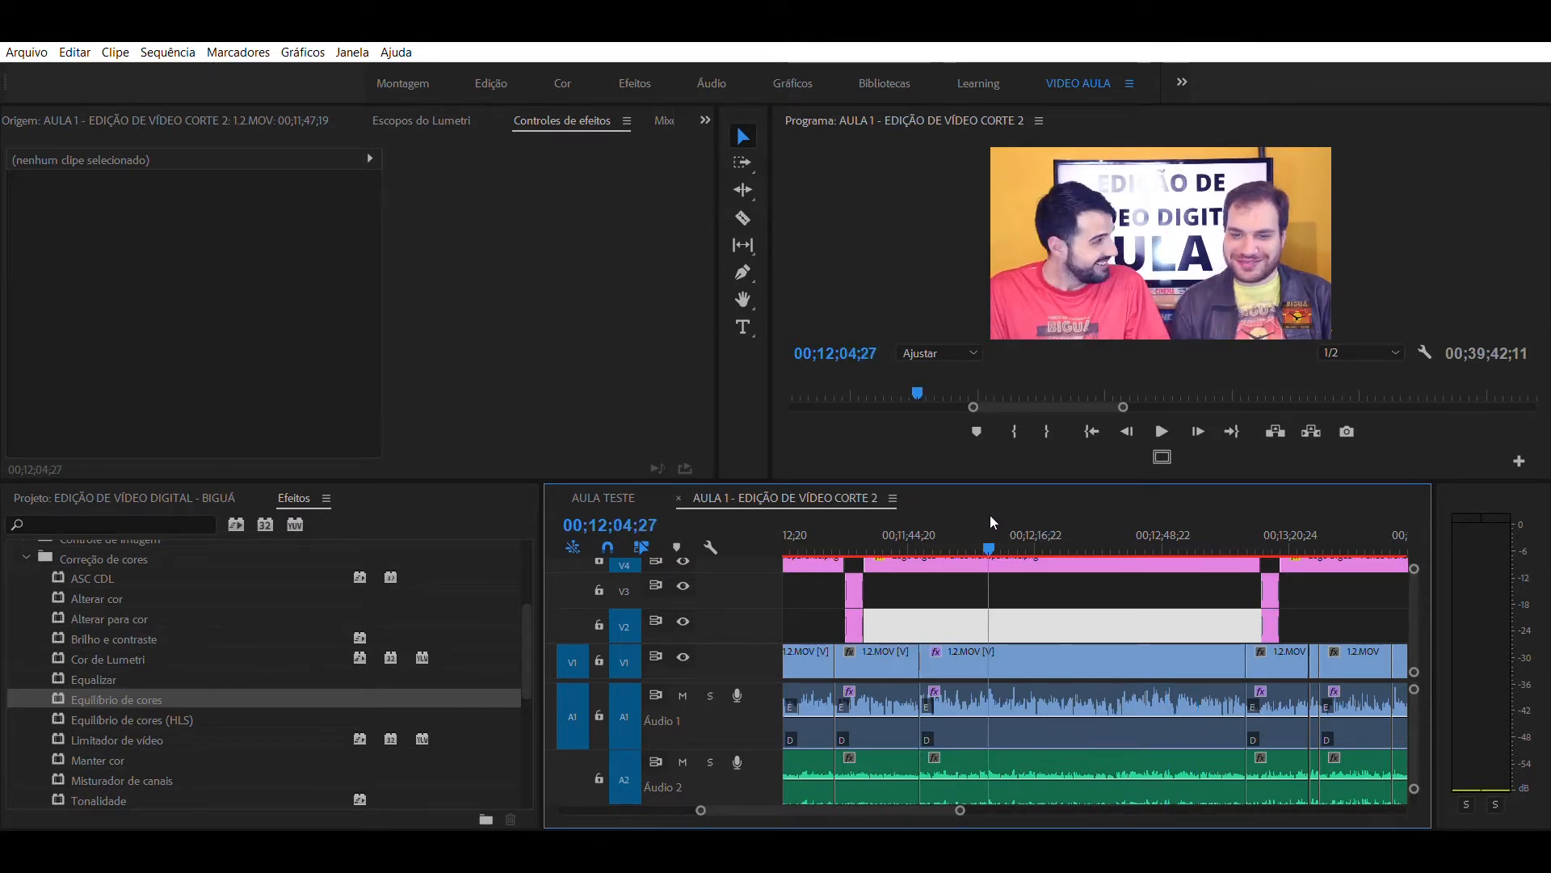
click(971, 535)
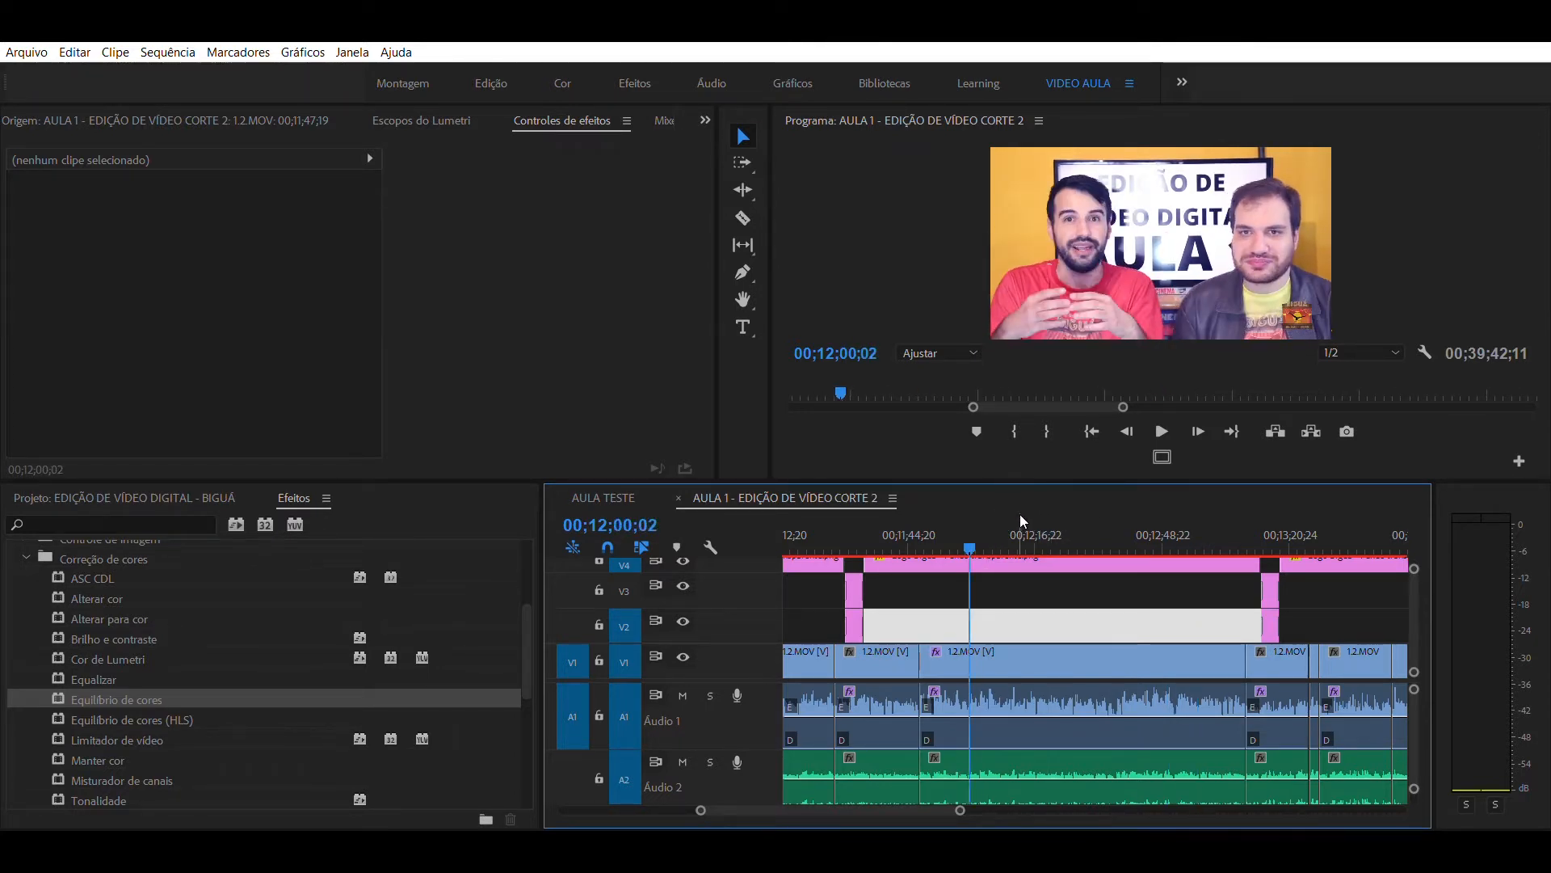
click(179, 526)
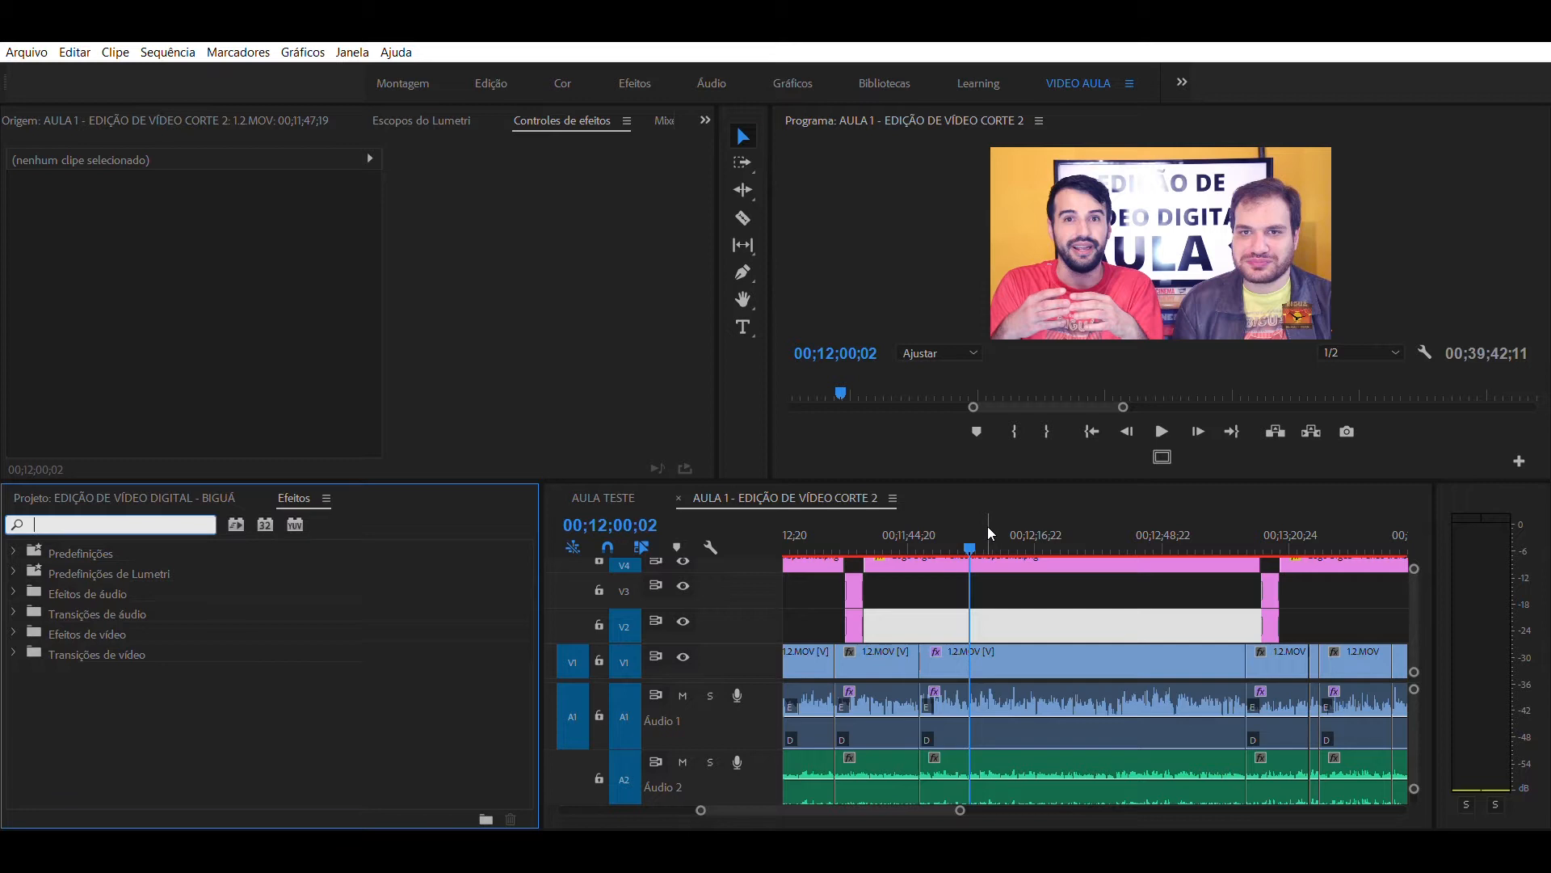
drag(988, 528, 994, 526)
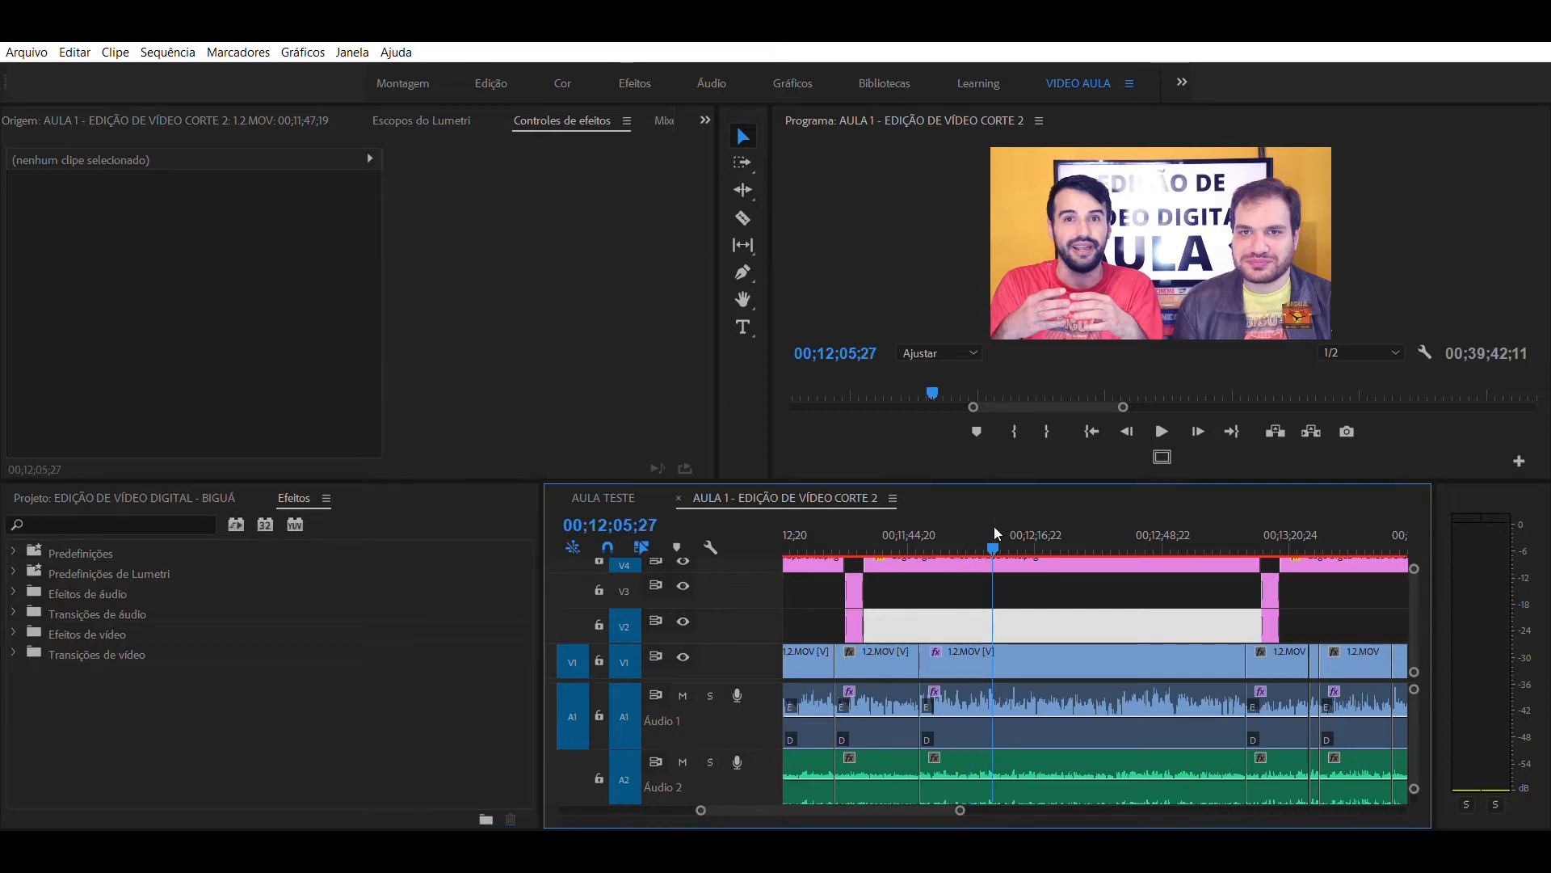
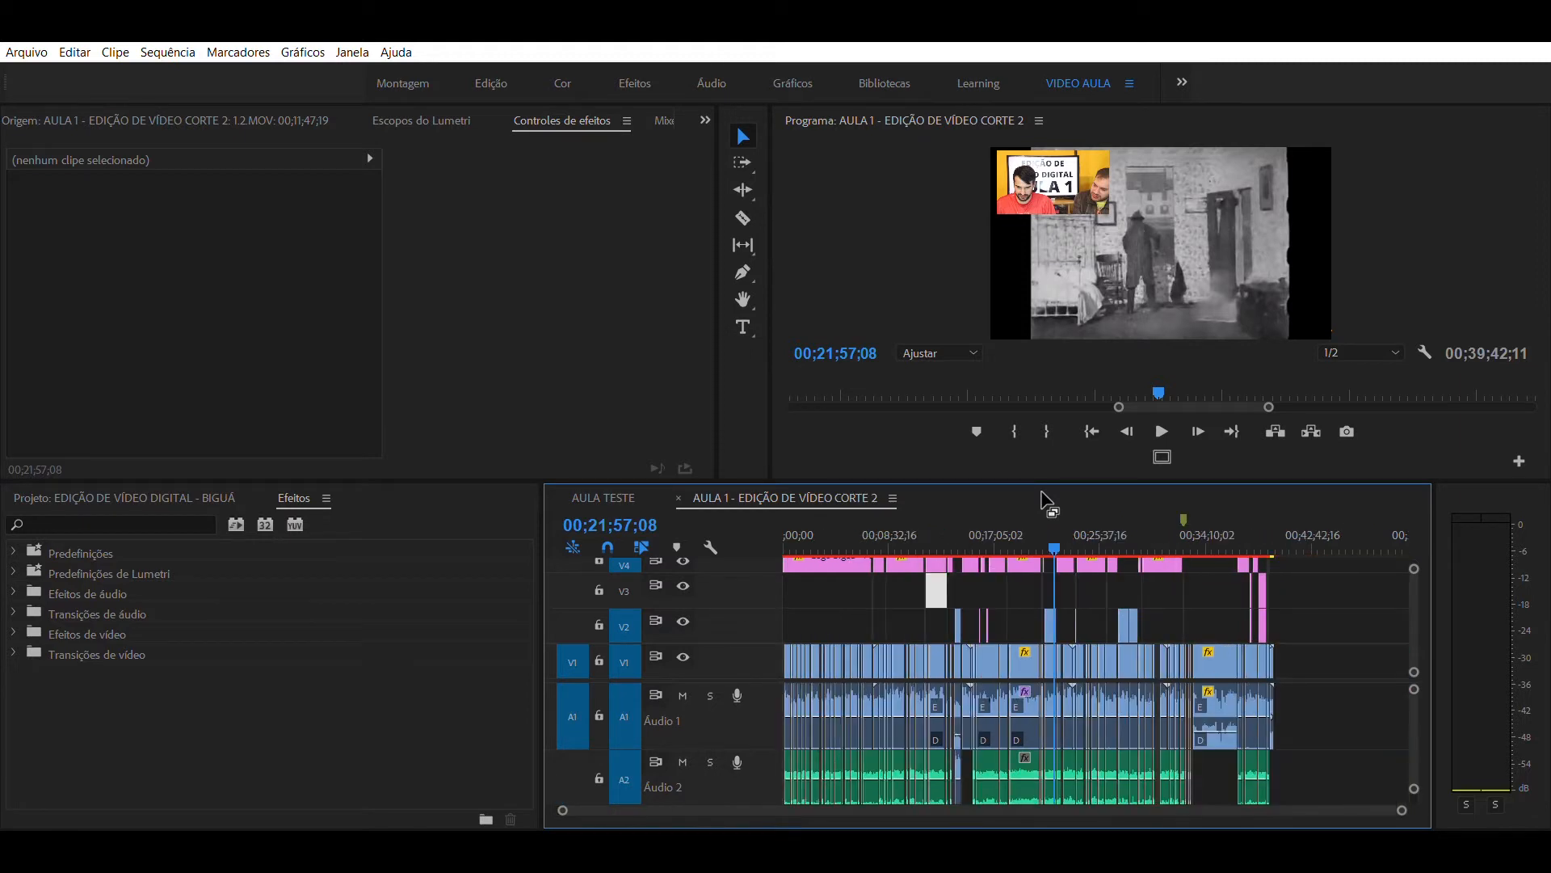
key(backslash)
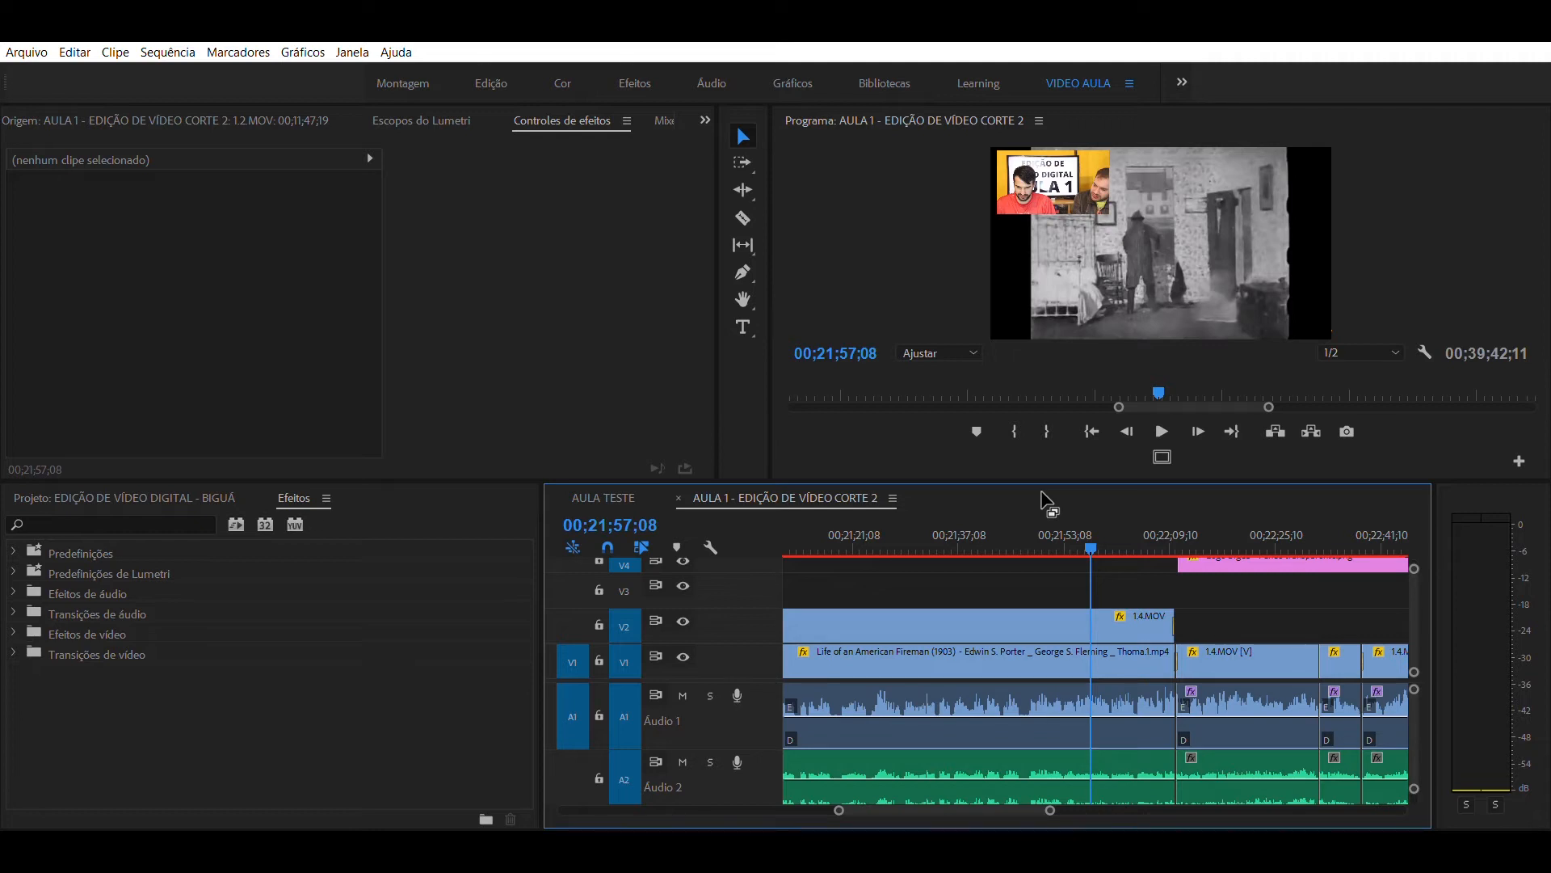
- Review the Life of an American Fireman section under the 1.4.MOV overlay at several points and timeline zoom levels
key(backslash)
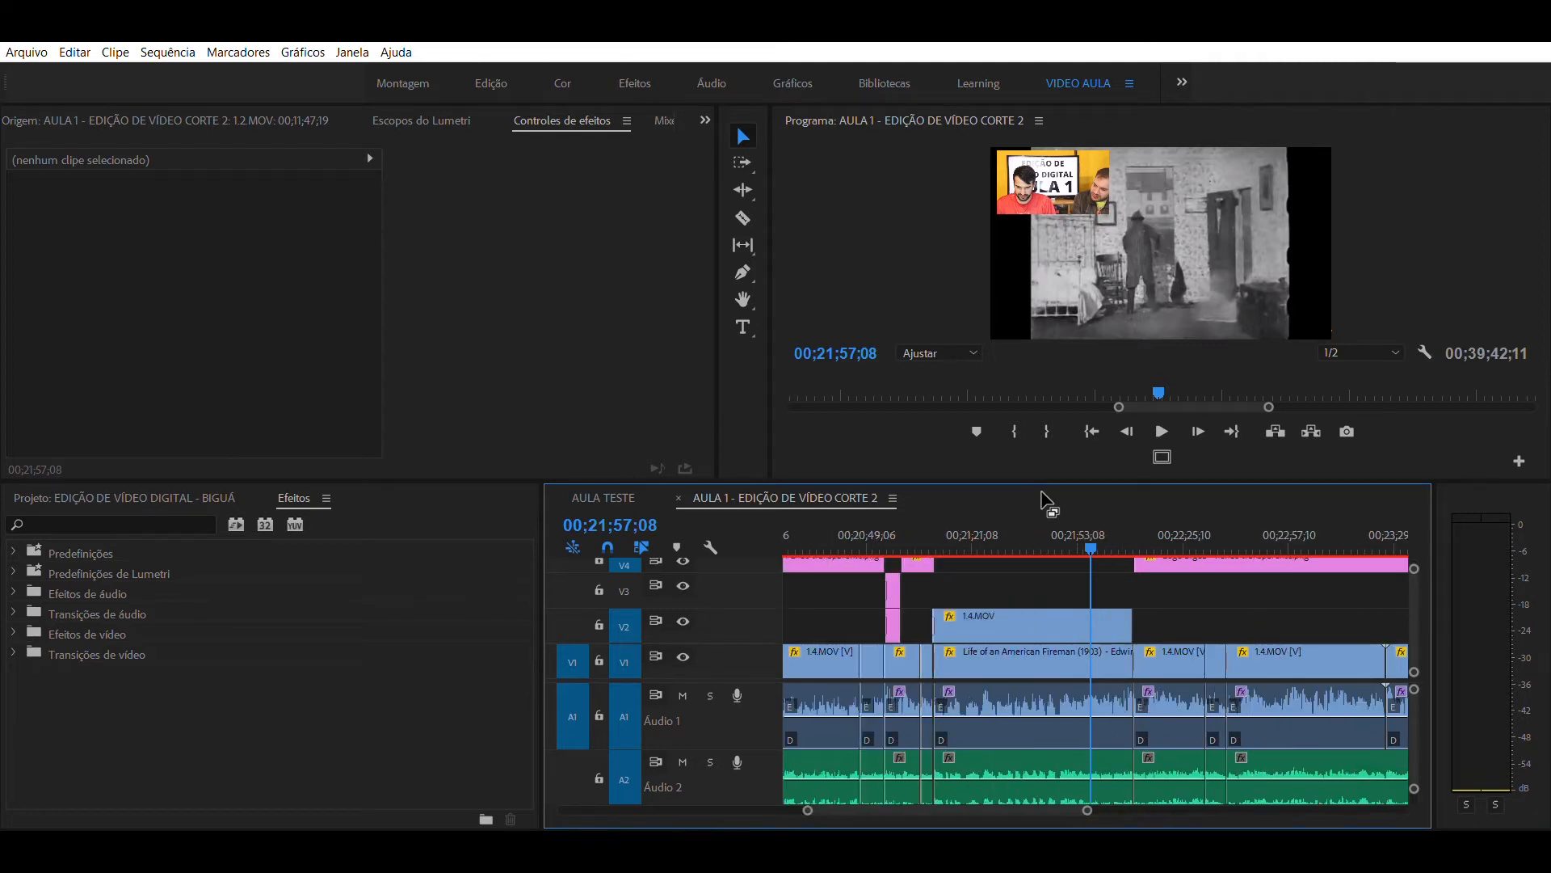
key(backslash)
key(backslash)
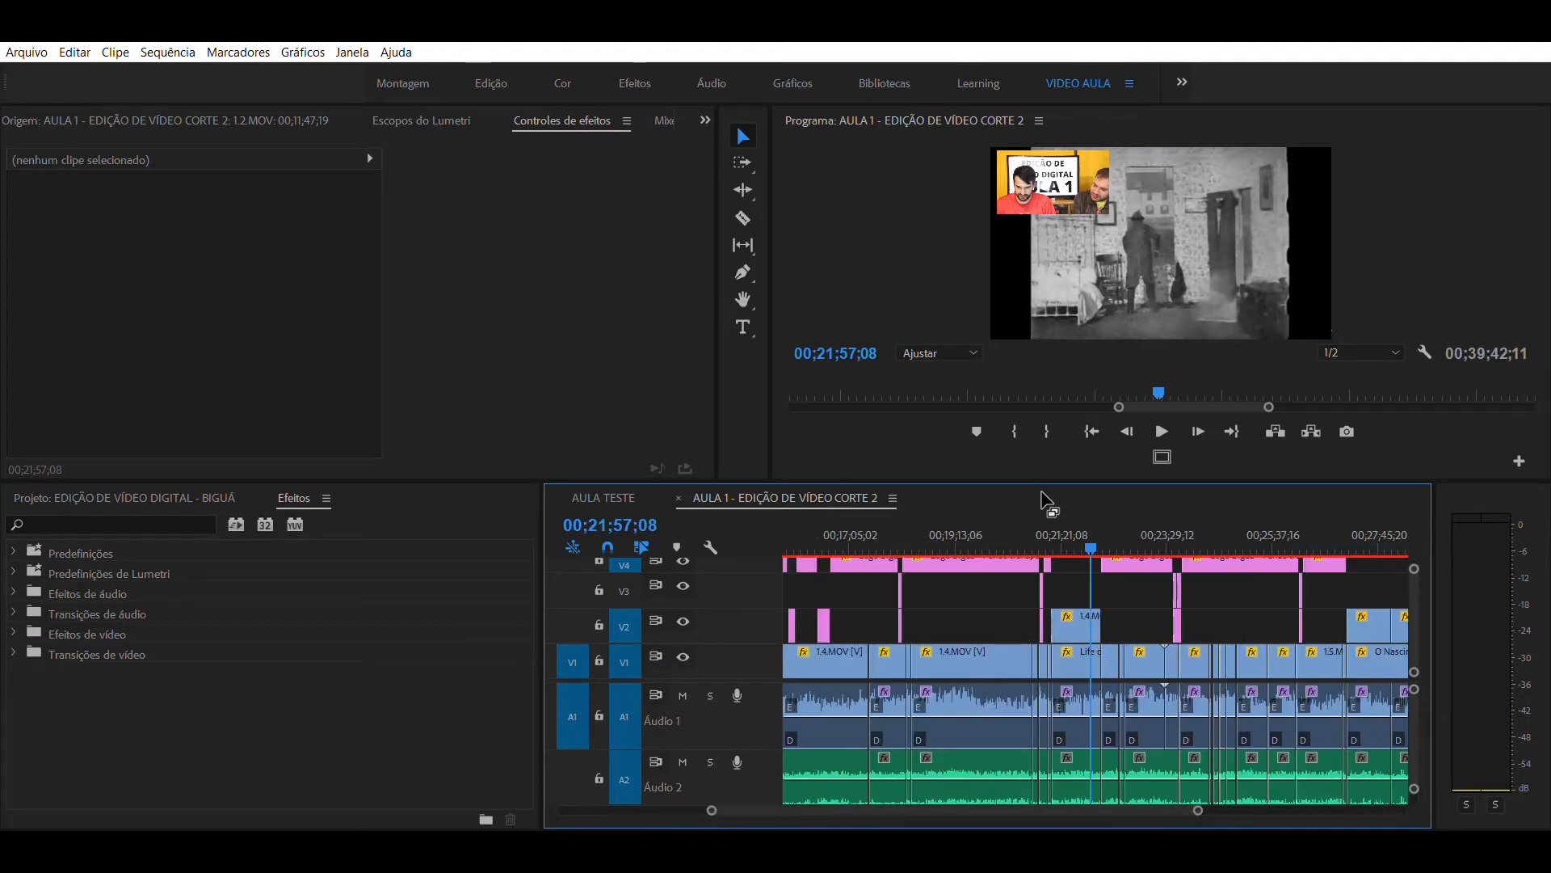
key(backslash)
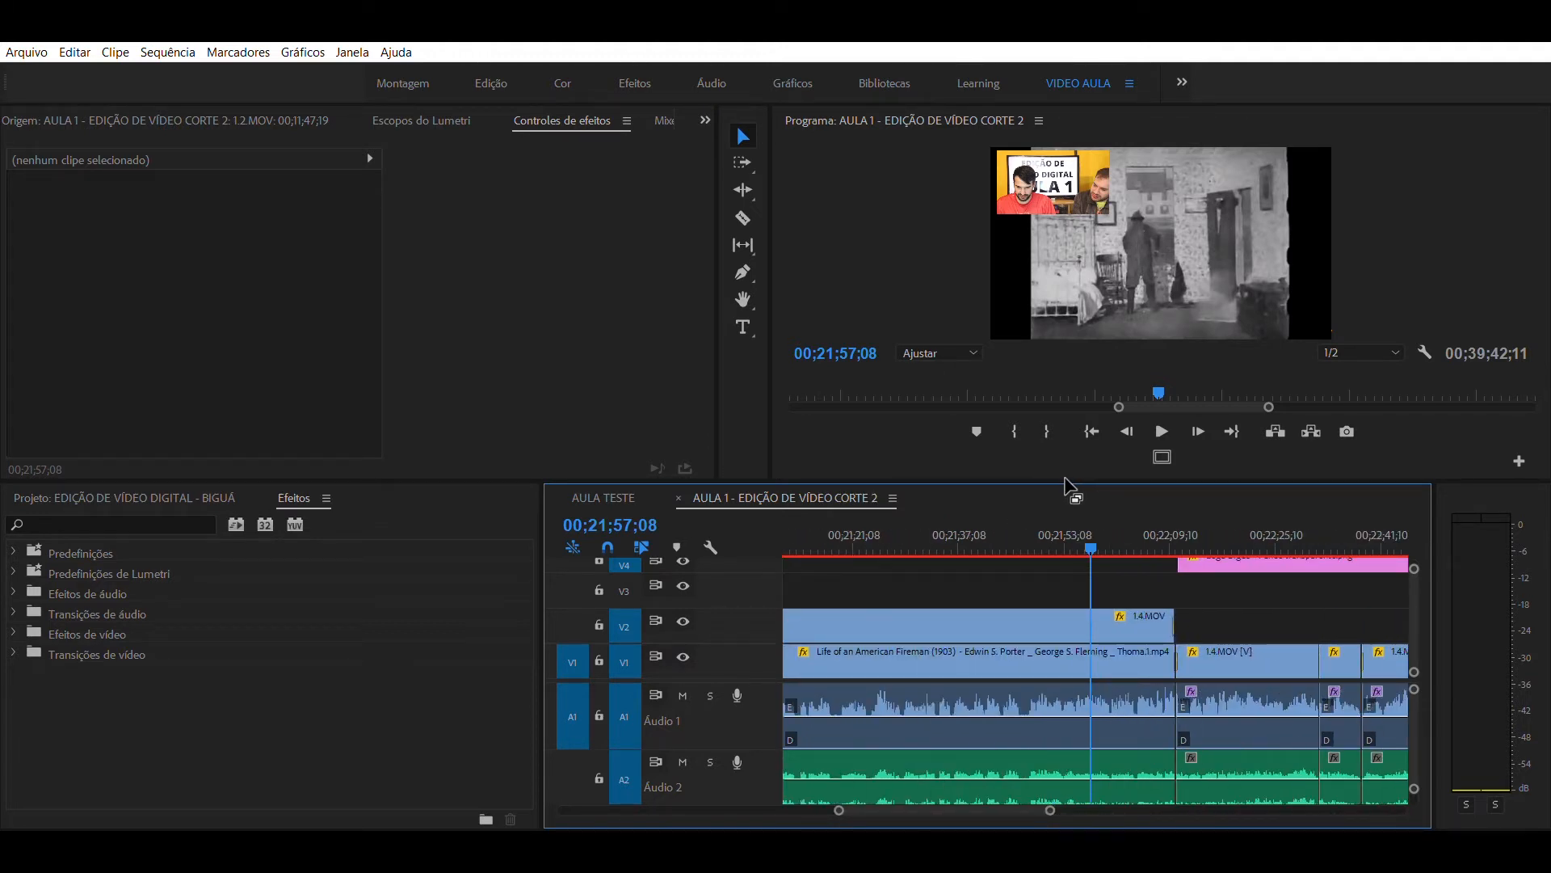
mouse_move(1016, 530)
mouse_down()
mouse_move(955, 535)
mouse_move(1002, 534)
mouse_up()
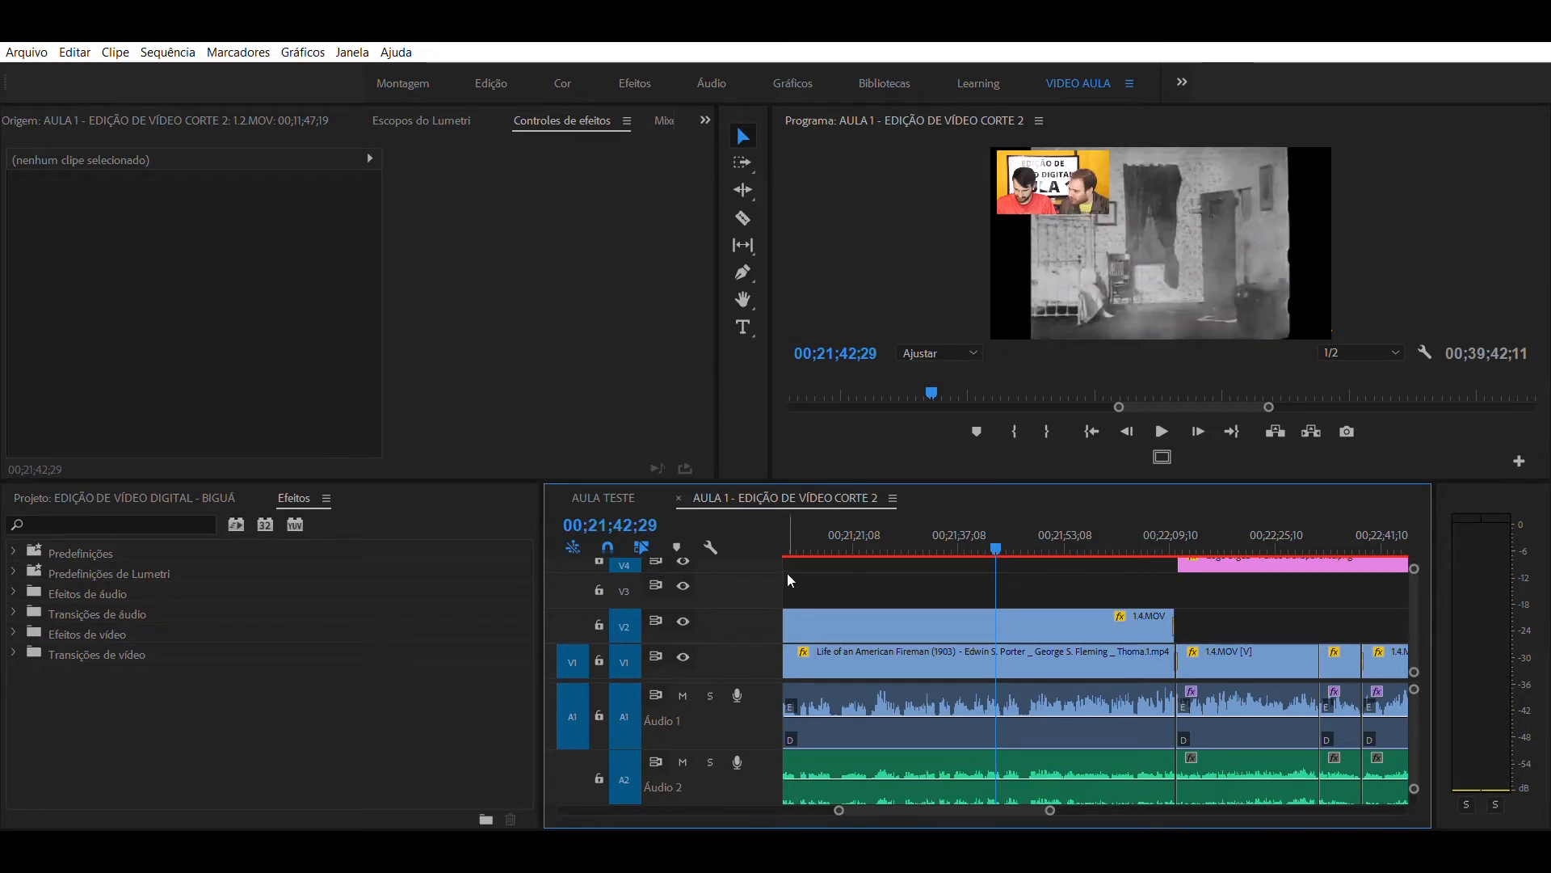
drag(1022, 514, 1061, 519)
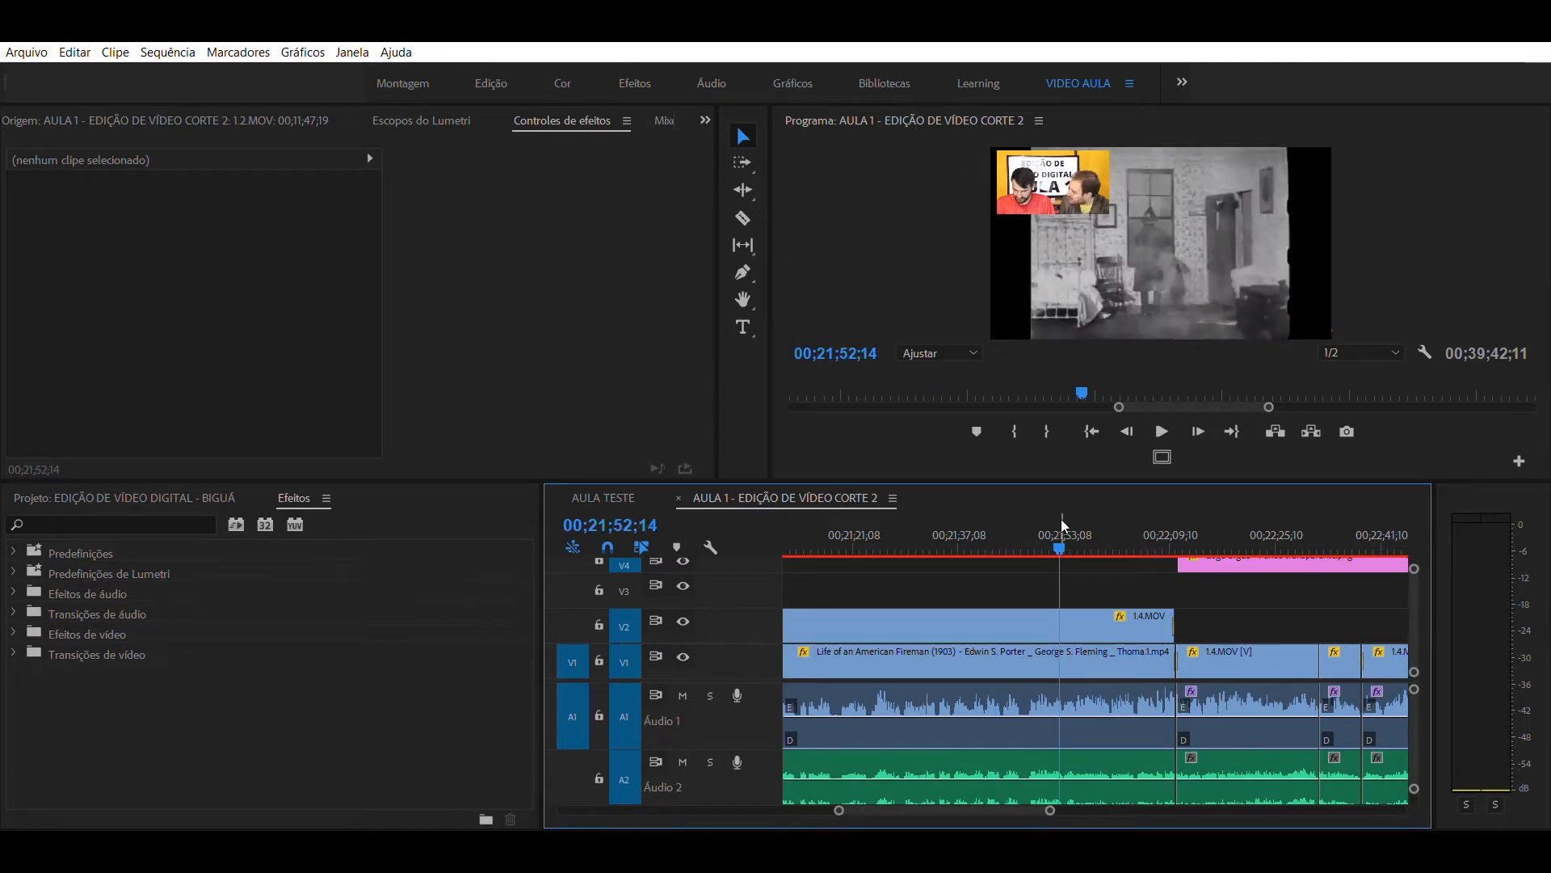
key(=)
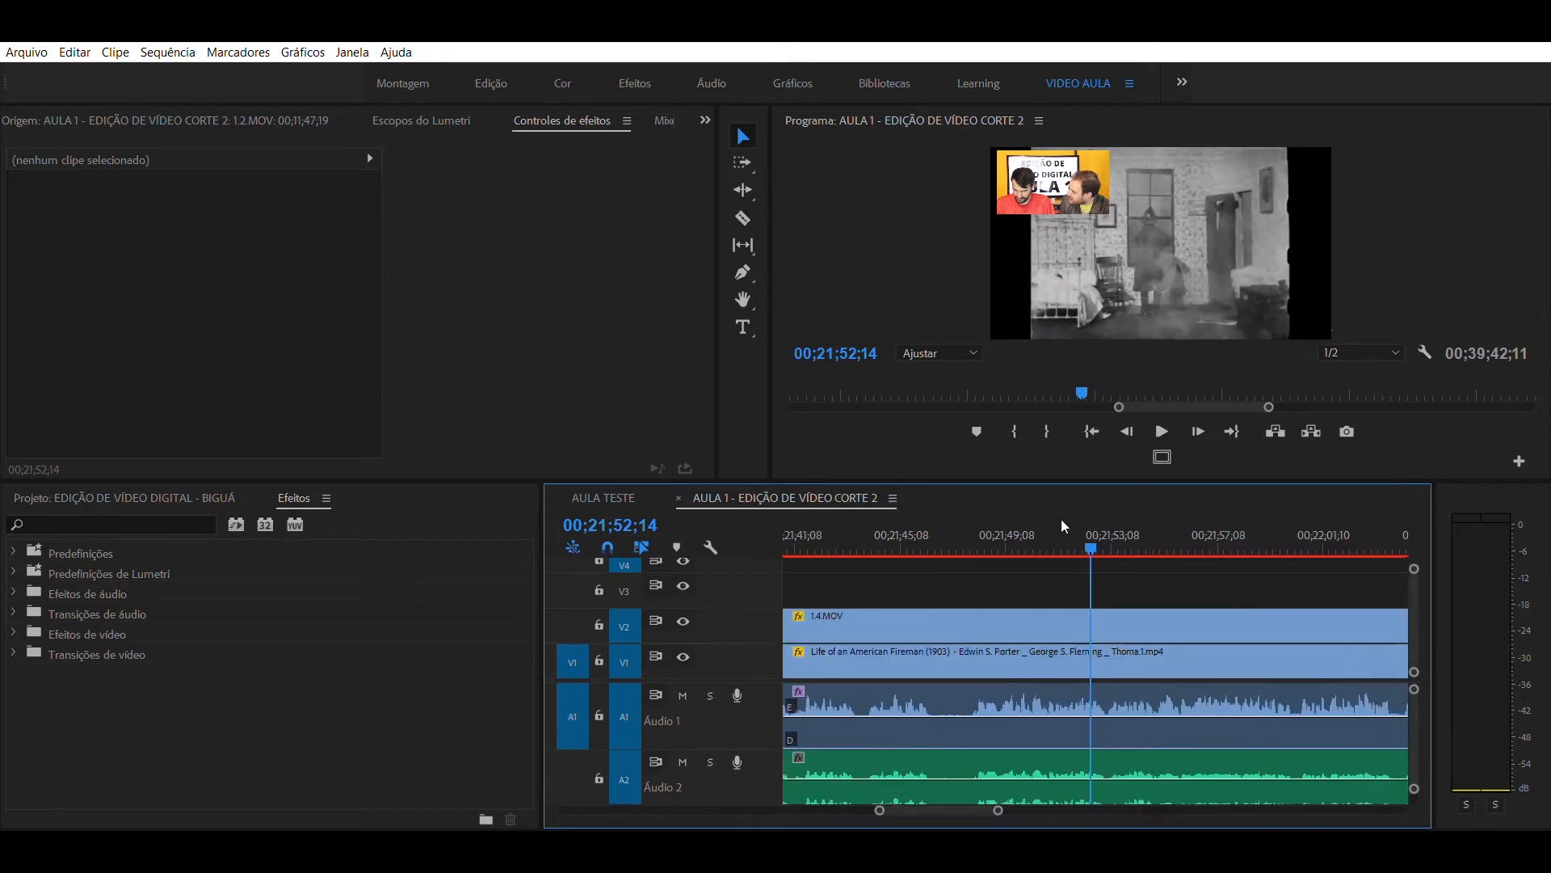
key(minus)
key(minus)
key(=)
drag(923, 527, 900, 521)
- Enlarge the timeline panel in height and width and fit the whole sequence in view
drag(935, 467, 929, 336)
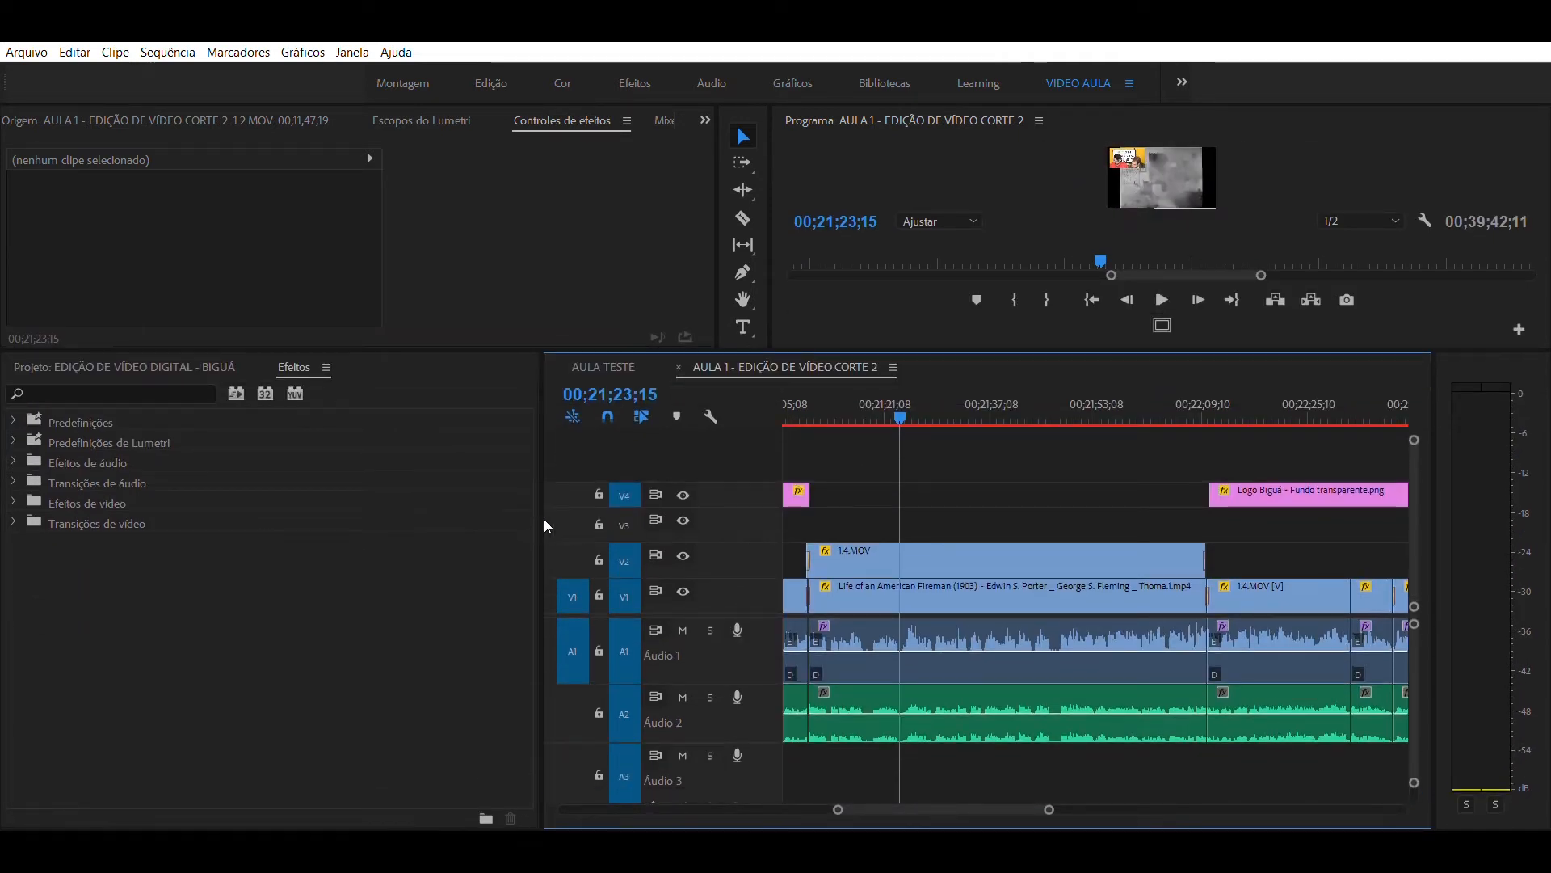
drag(542, 521, 280, 539)
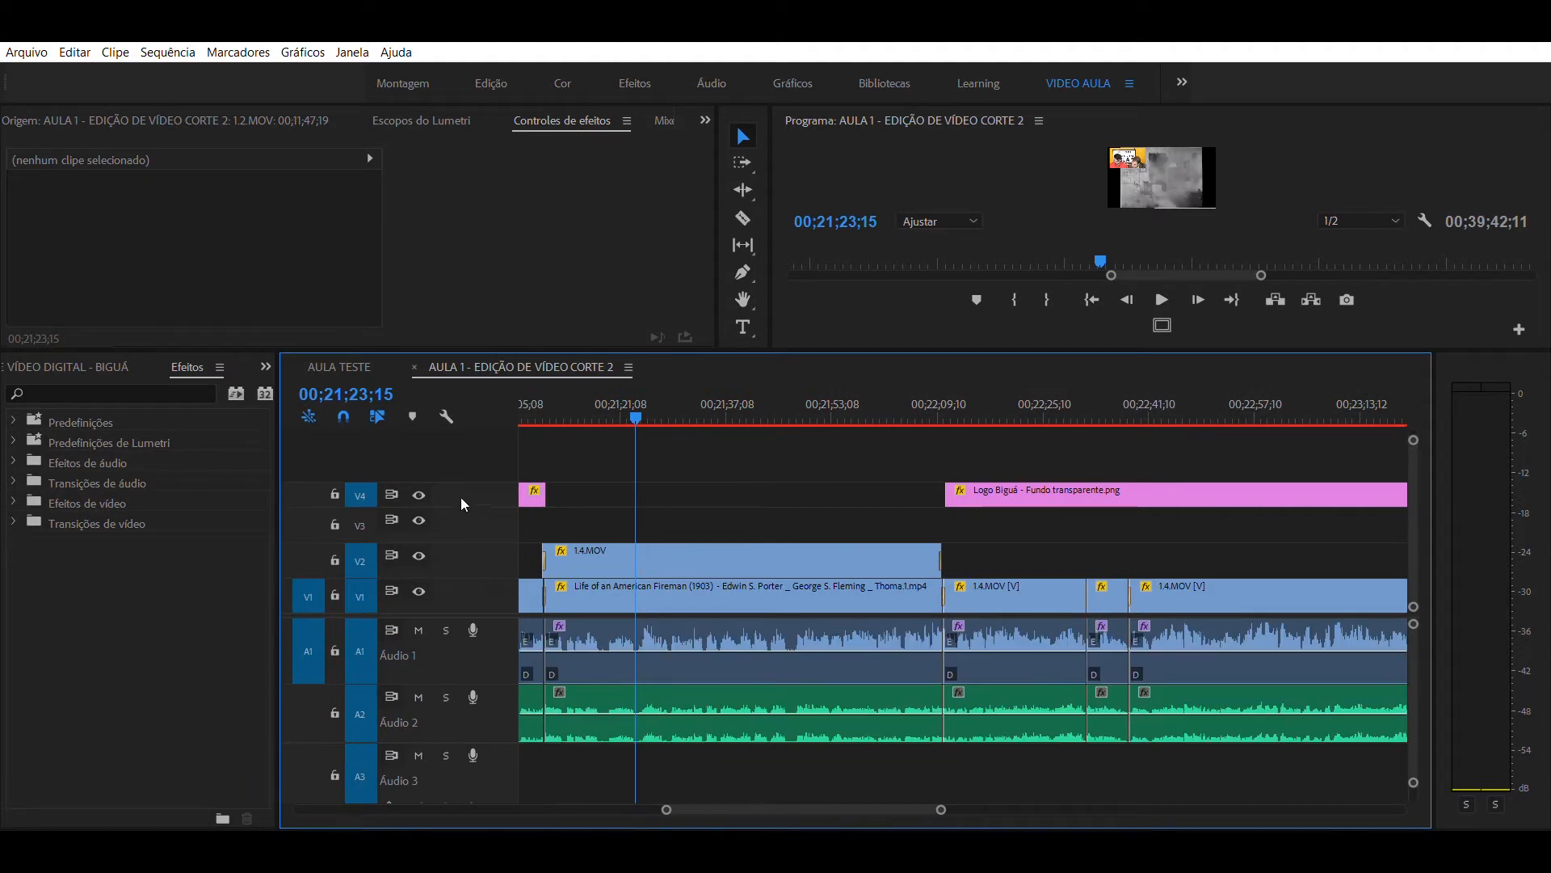
click(598, 405)
key(minus)
key(minus)
key(minus)
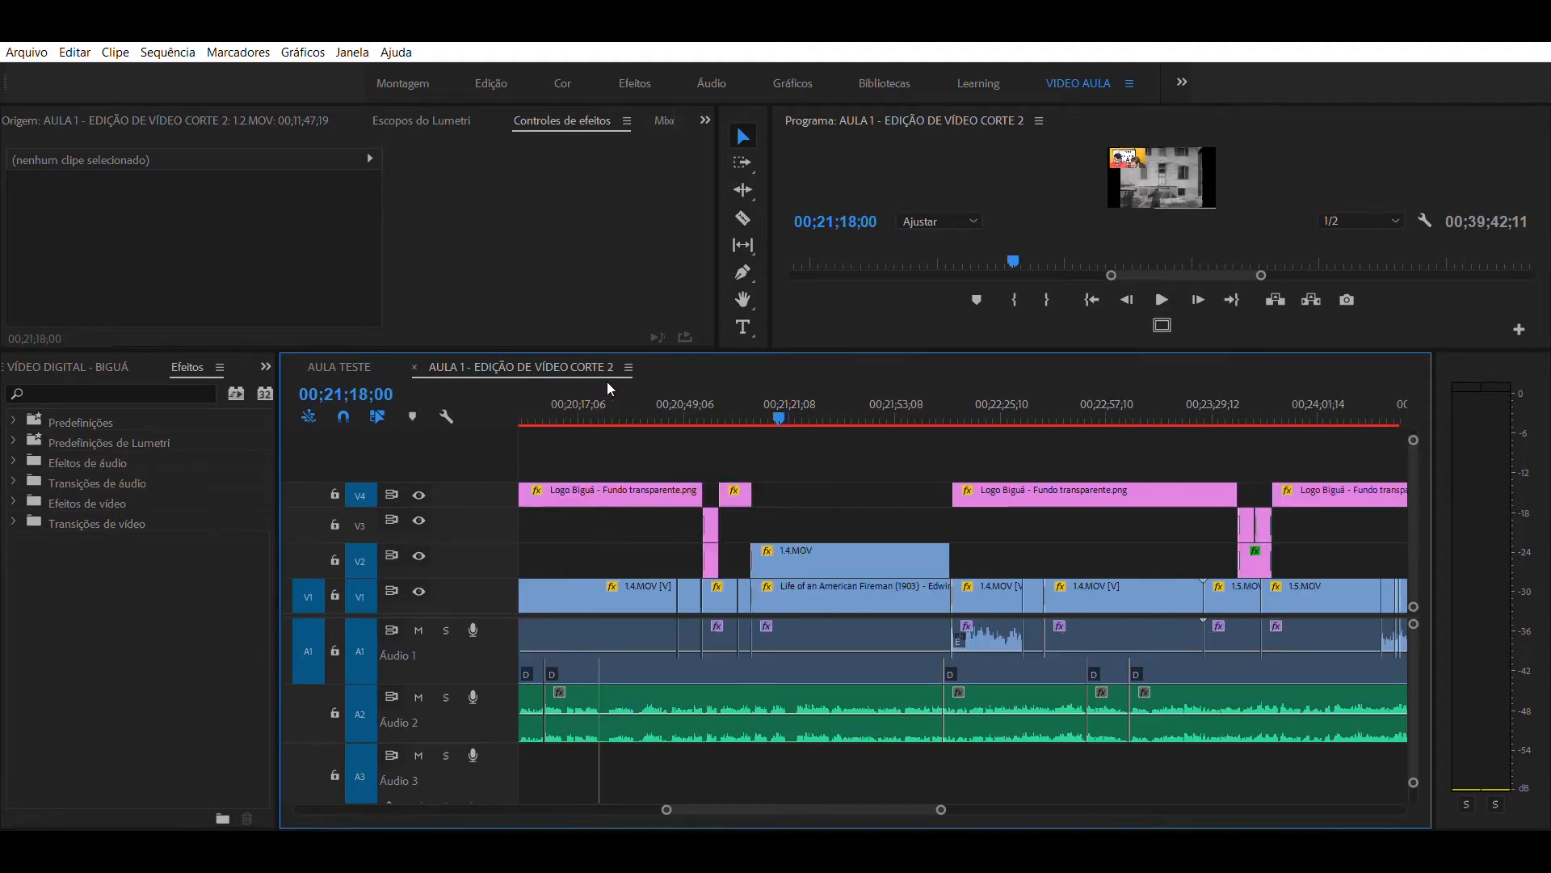
key(minus)
key(minus)
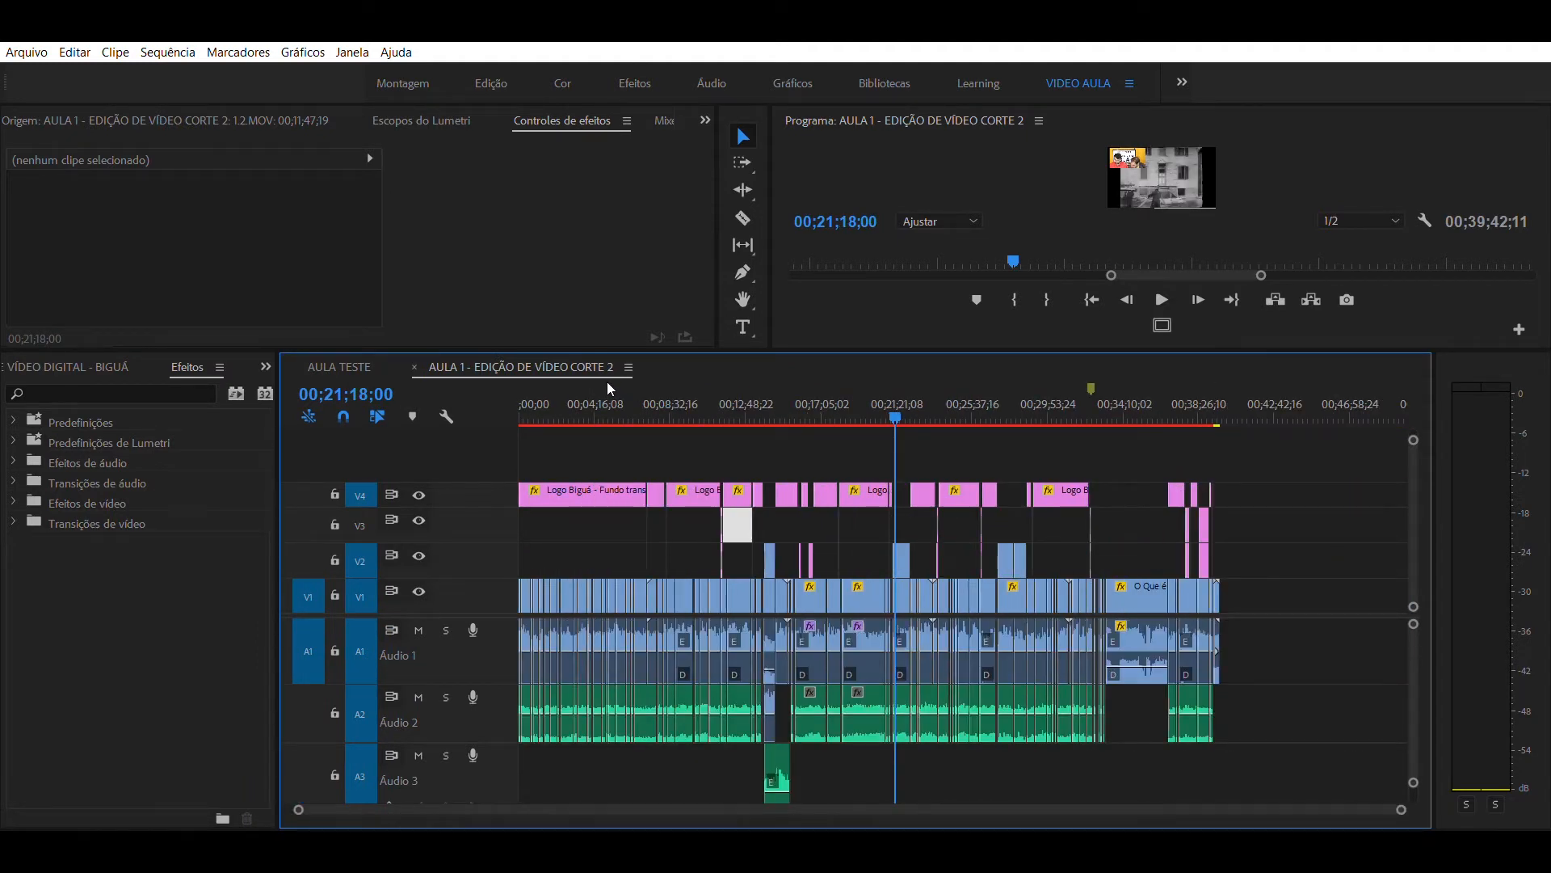
- Scan the full lesson sequence and inspect its closing section around the vinheta final biguá.mp4 clip
drag(553, 382, 716, 400)
click(662, 414)
drag(666, 390, 1219, 435)
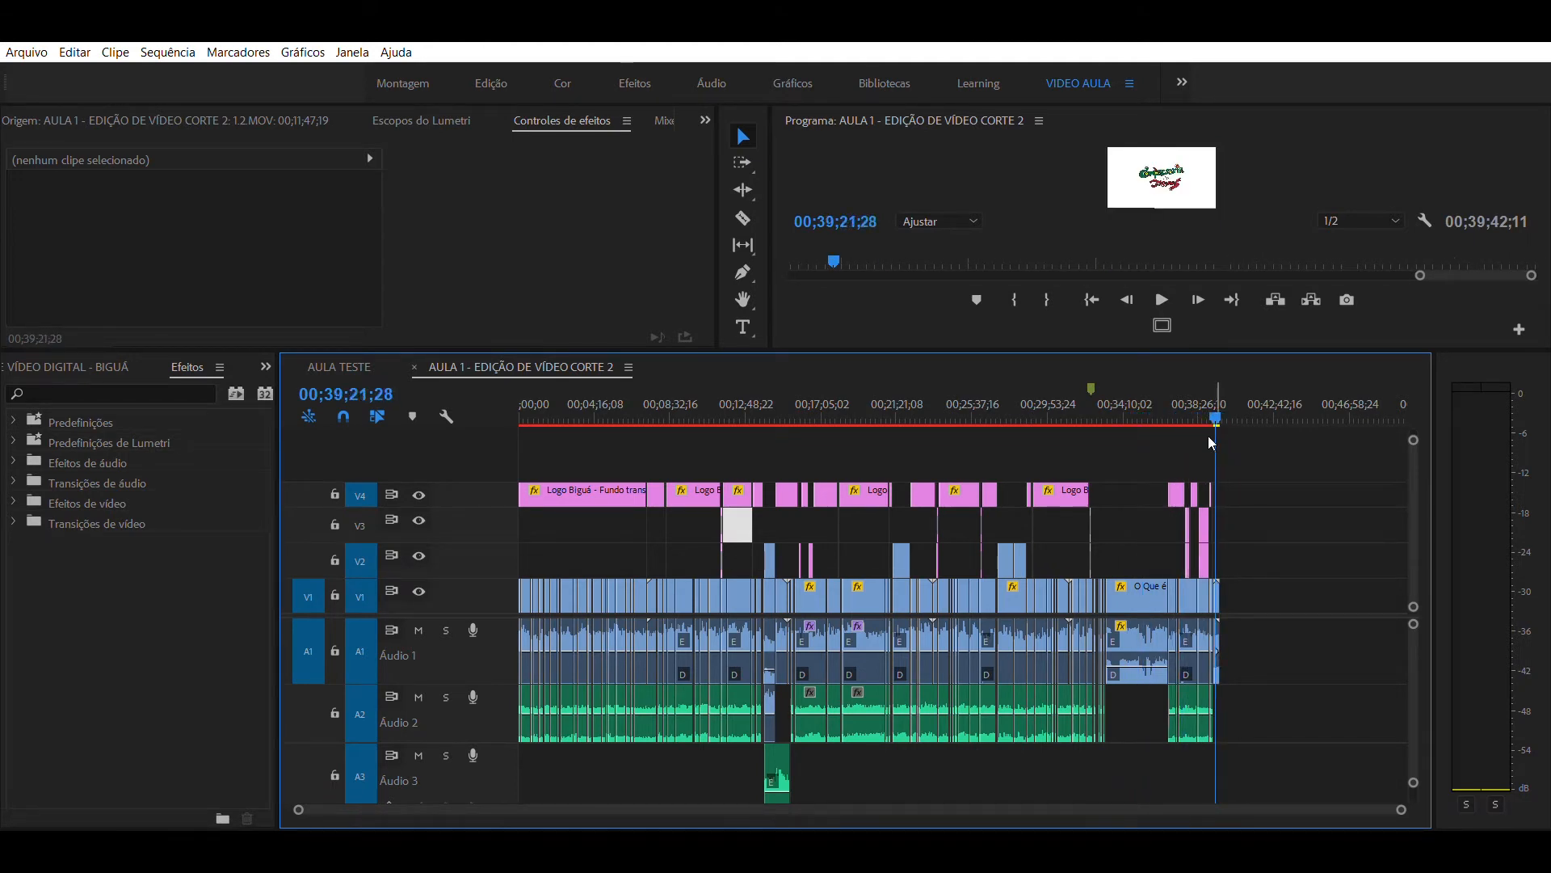
key(=)
key(=)
key(=)
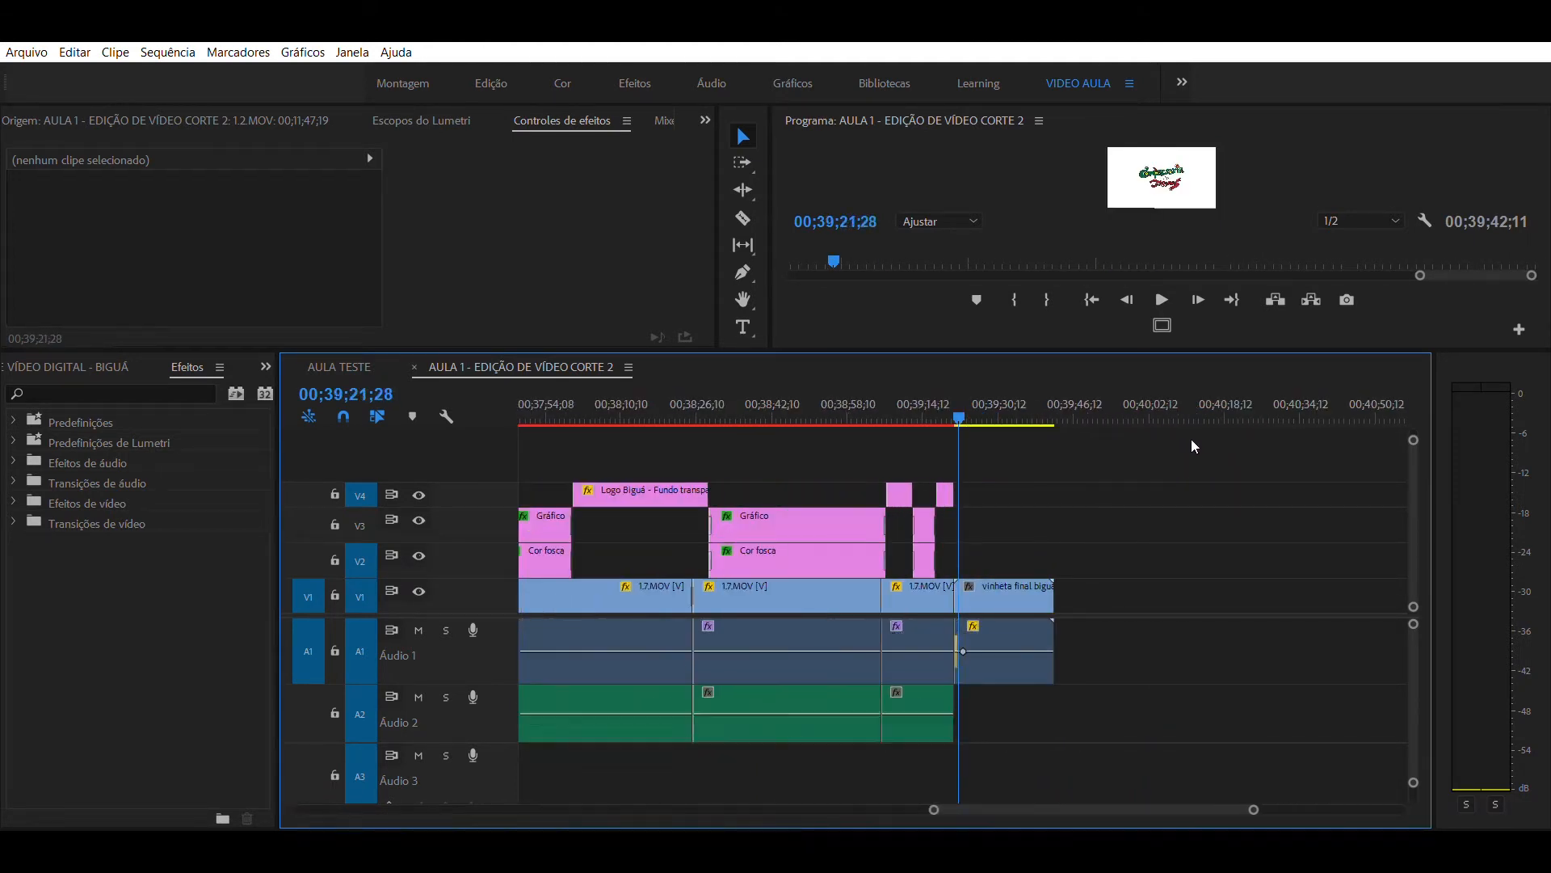
drag(1039, 386, 1006, 396)
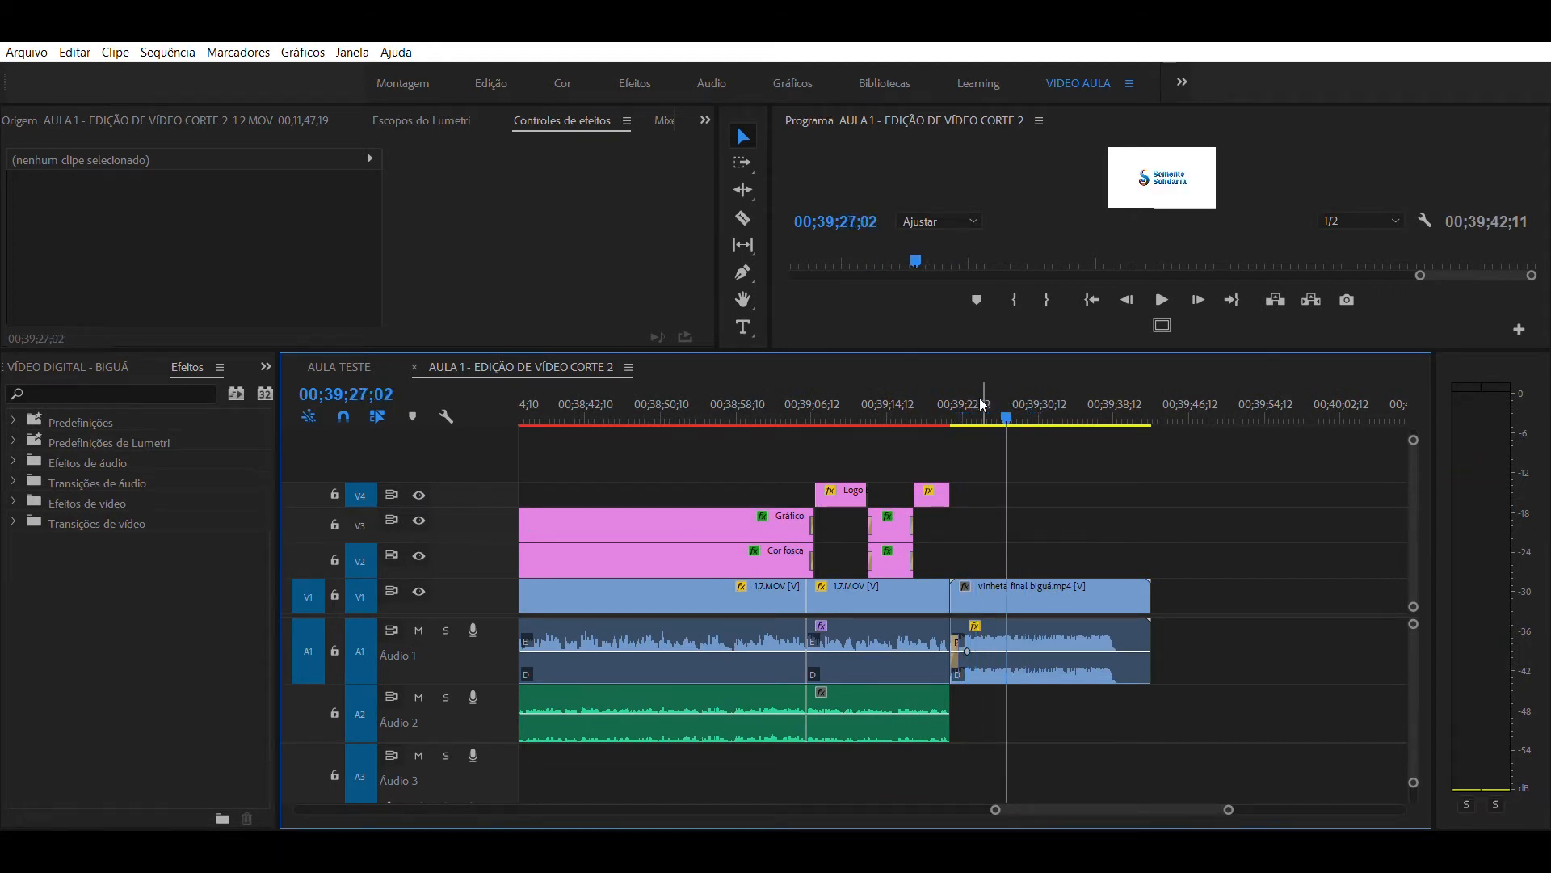
click(894, 396)
- Return to the sequence start and place the playhead at 00;02;52;07 within the first V4 logo clip
key(minus)
key(minus)
key(minus)
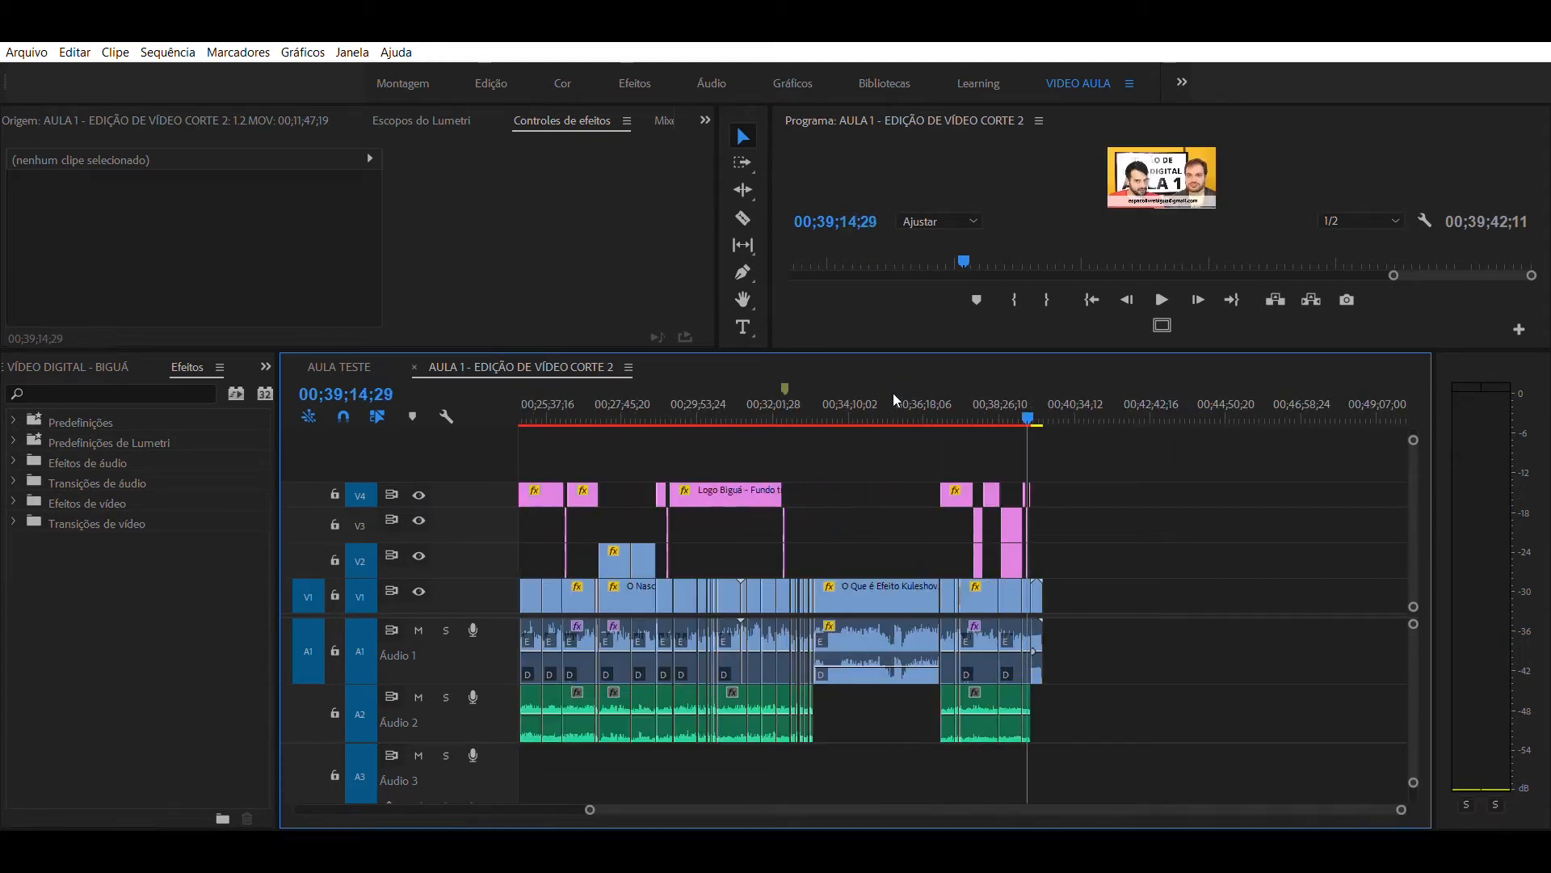
key(Home)
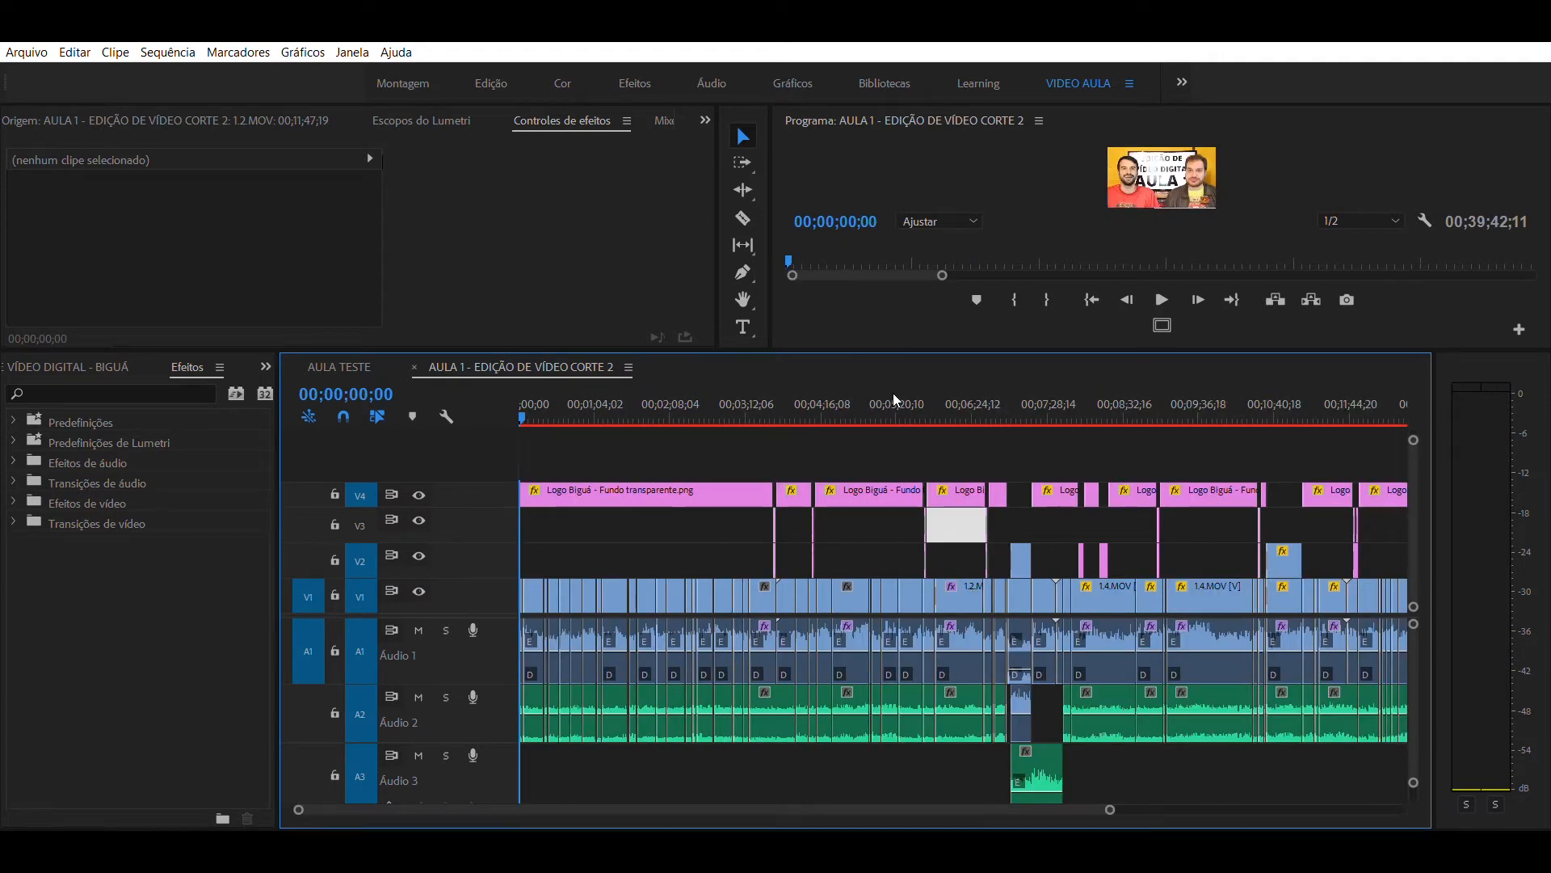
key(=)
key(=)
key(=)
key(=)
key(minus)
key(minus)
key(minus)
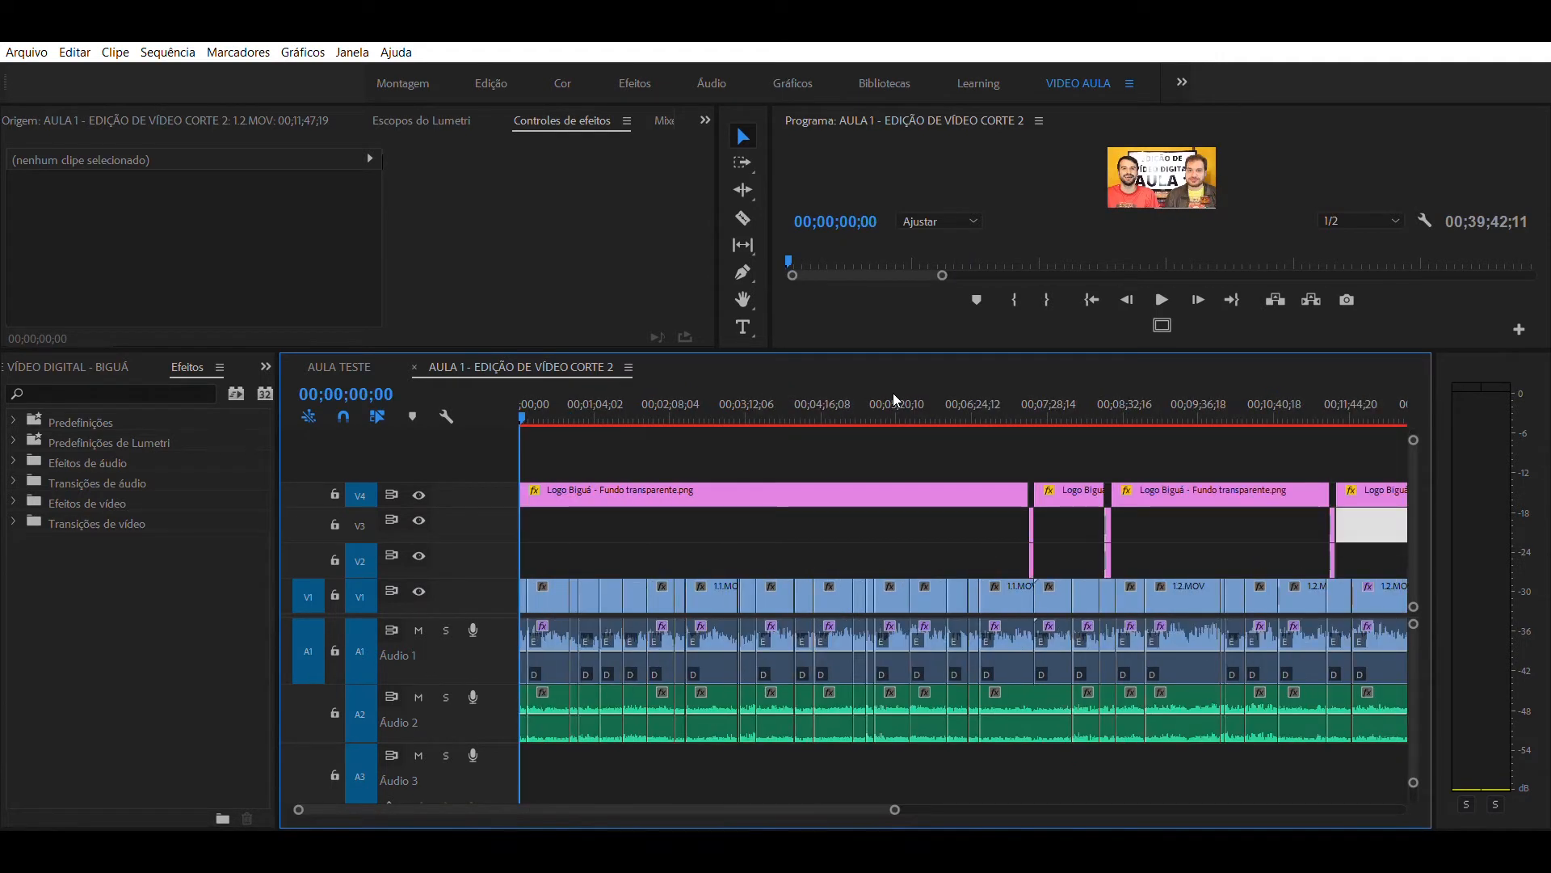
click(722, 414)
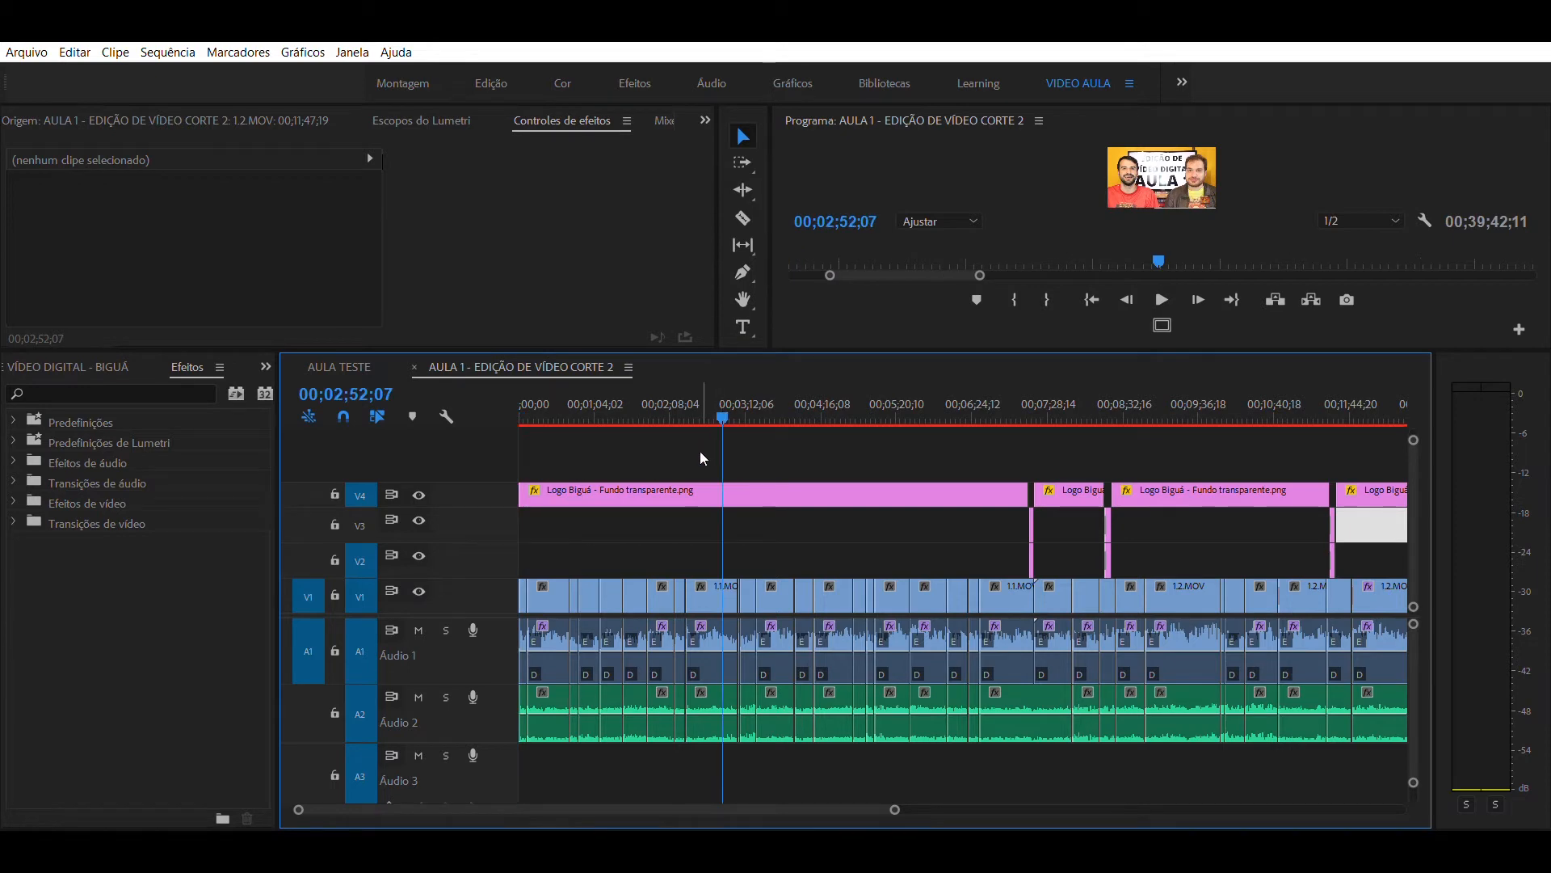
- Open the first V4 Logo Biguá clip in the source monitor and rearrange the panels to enlarge the program monitor
double_click(686, 484)
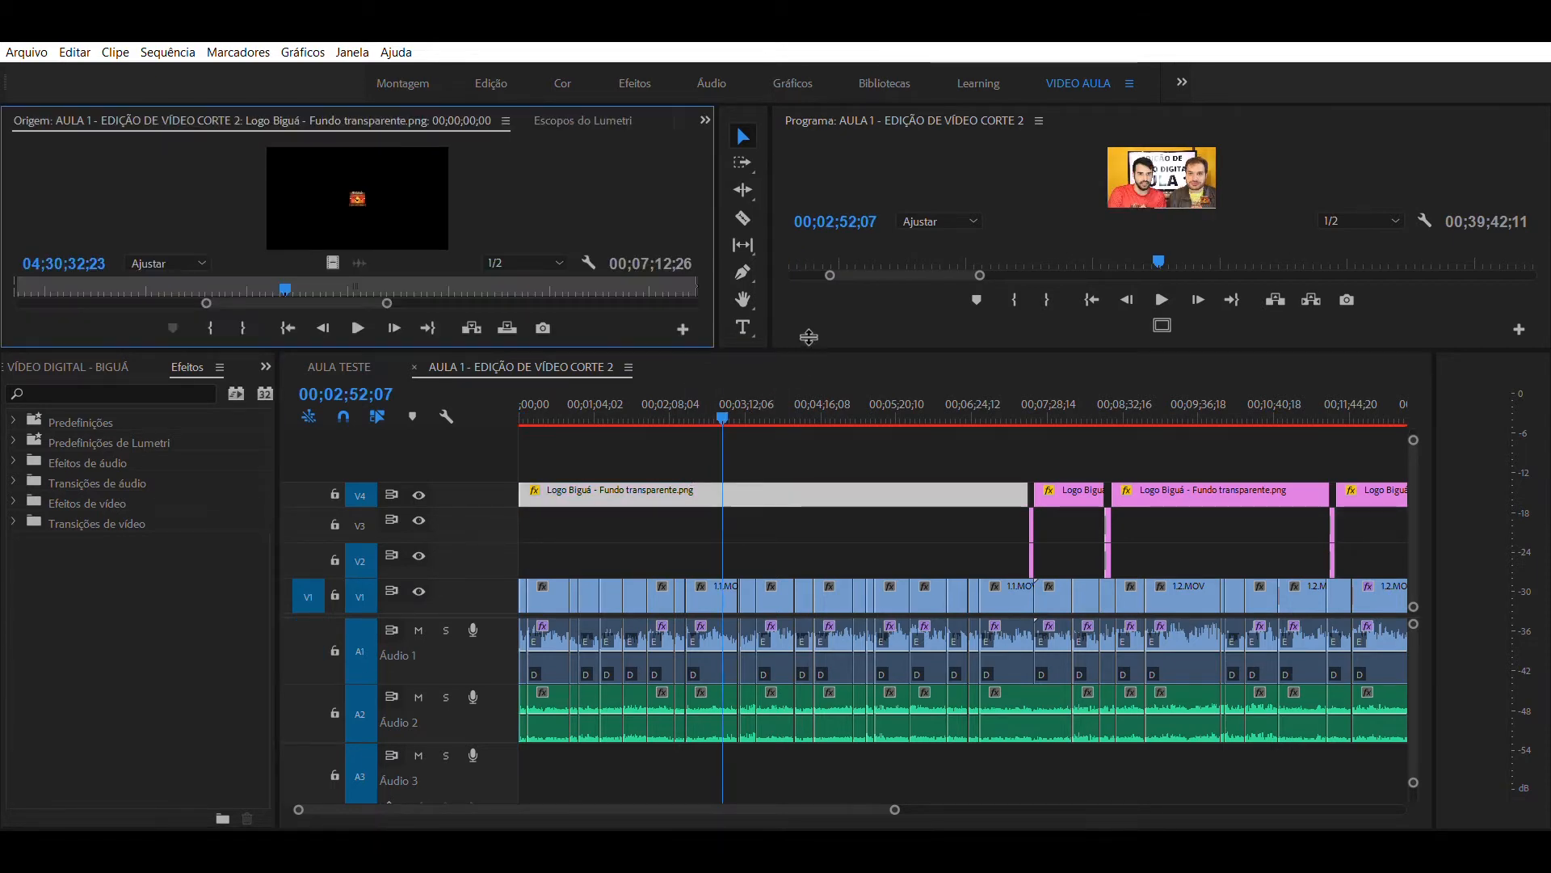
drag(658, 349, 663, 598)
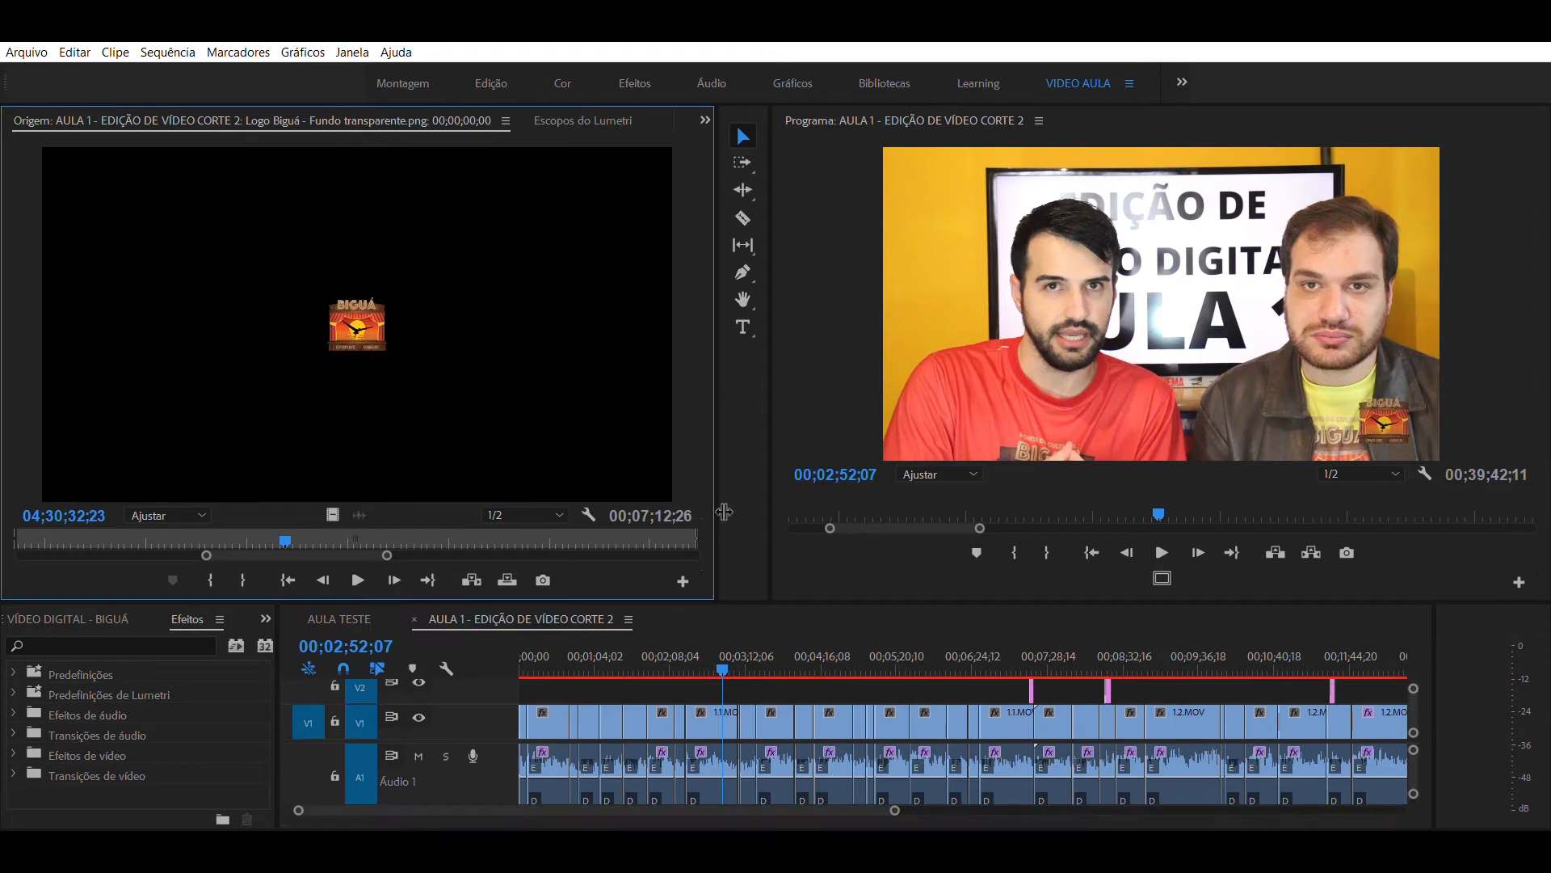
drag(724, 512, 827, 512)
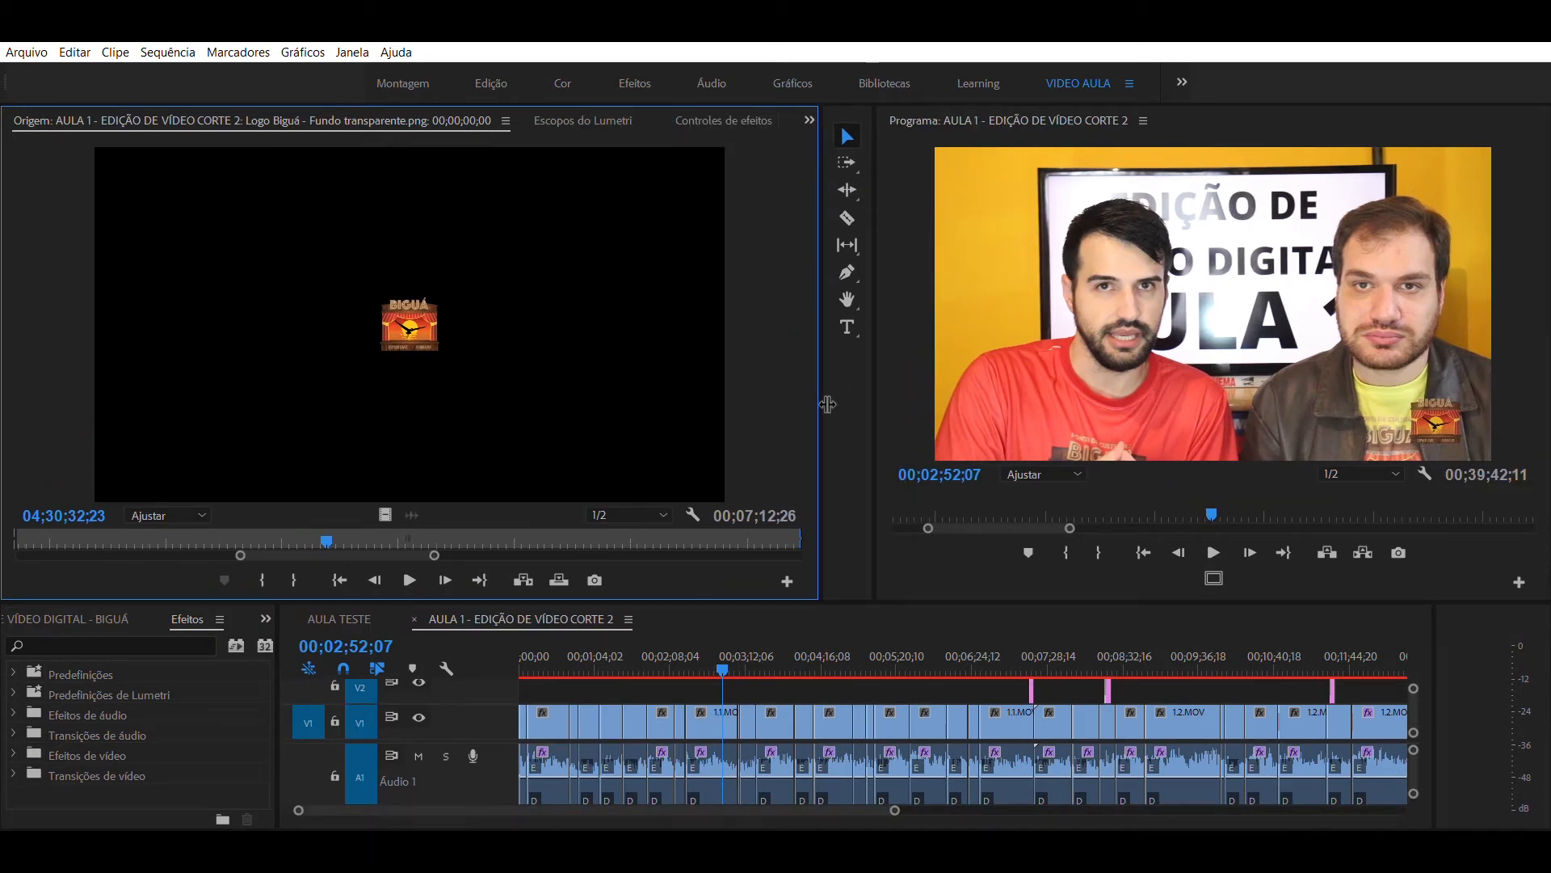
drag(817, 395, 514, 416)
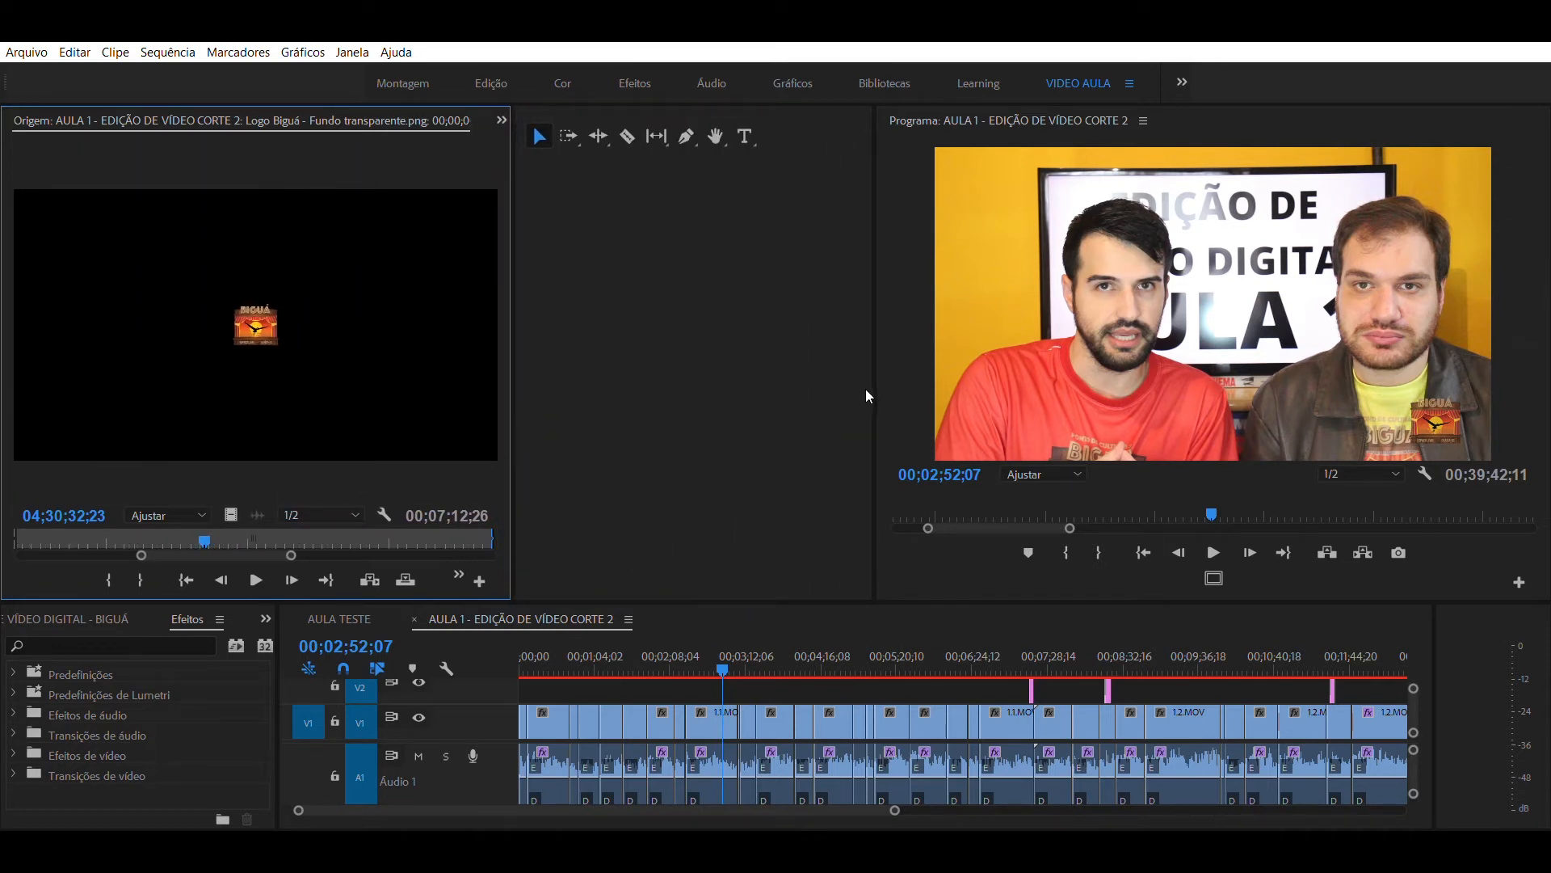
drag(877, 388, 436, 391)
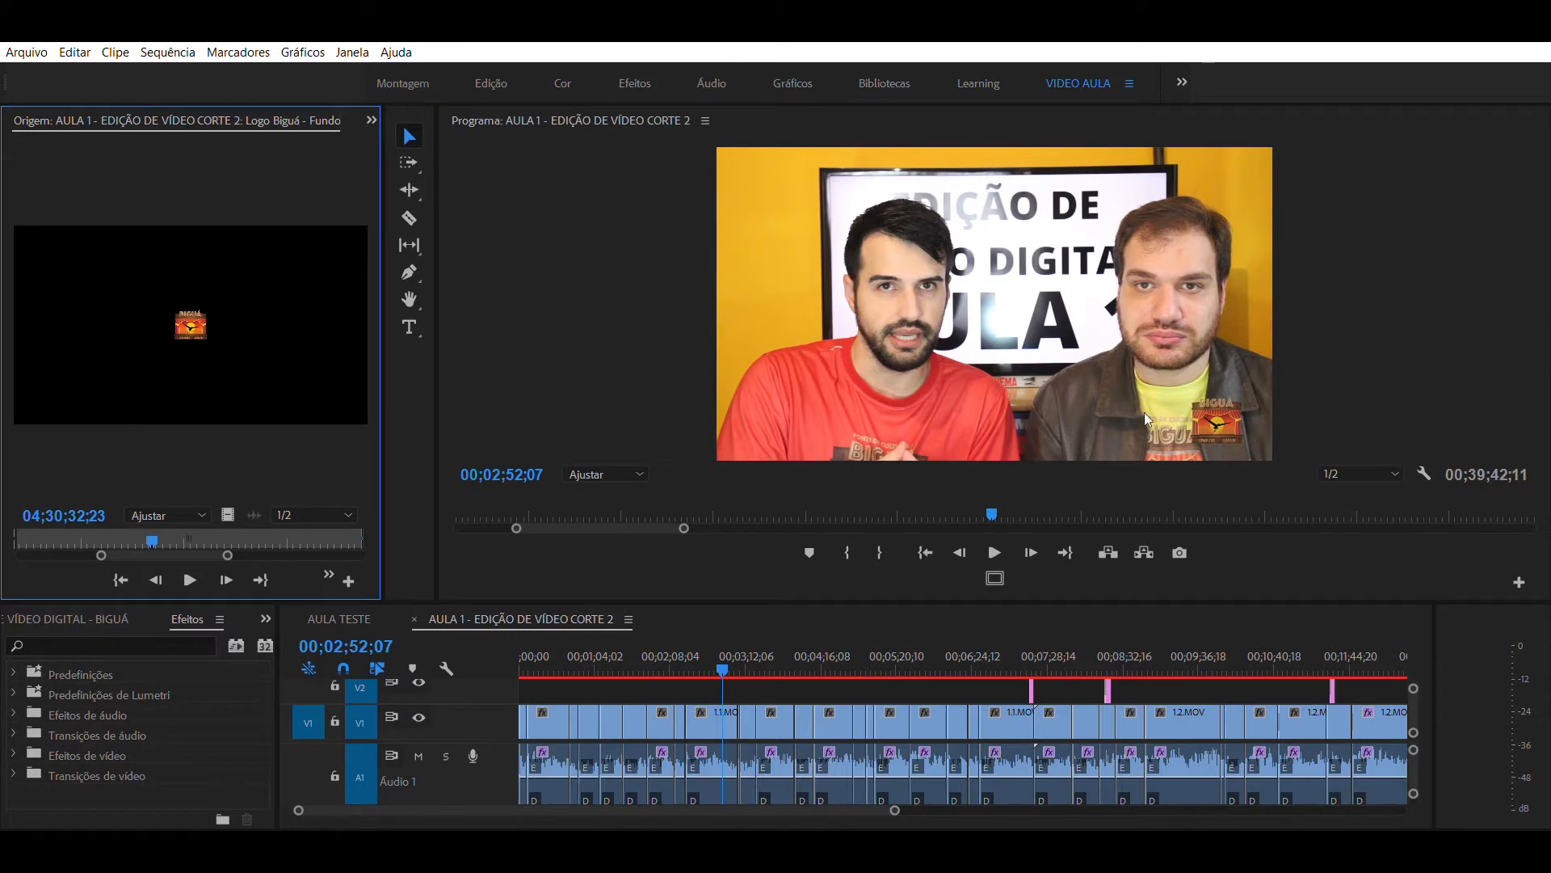
mouse_move(760, 592)
mouse_down()
mouse_move(755, 517)
mouse_move(755, 578)
mouse_up()
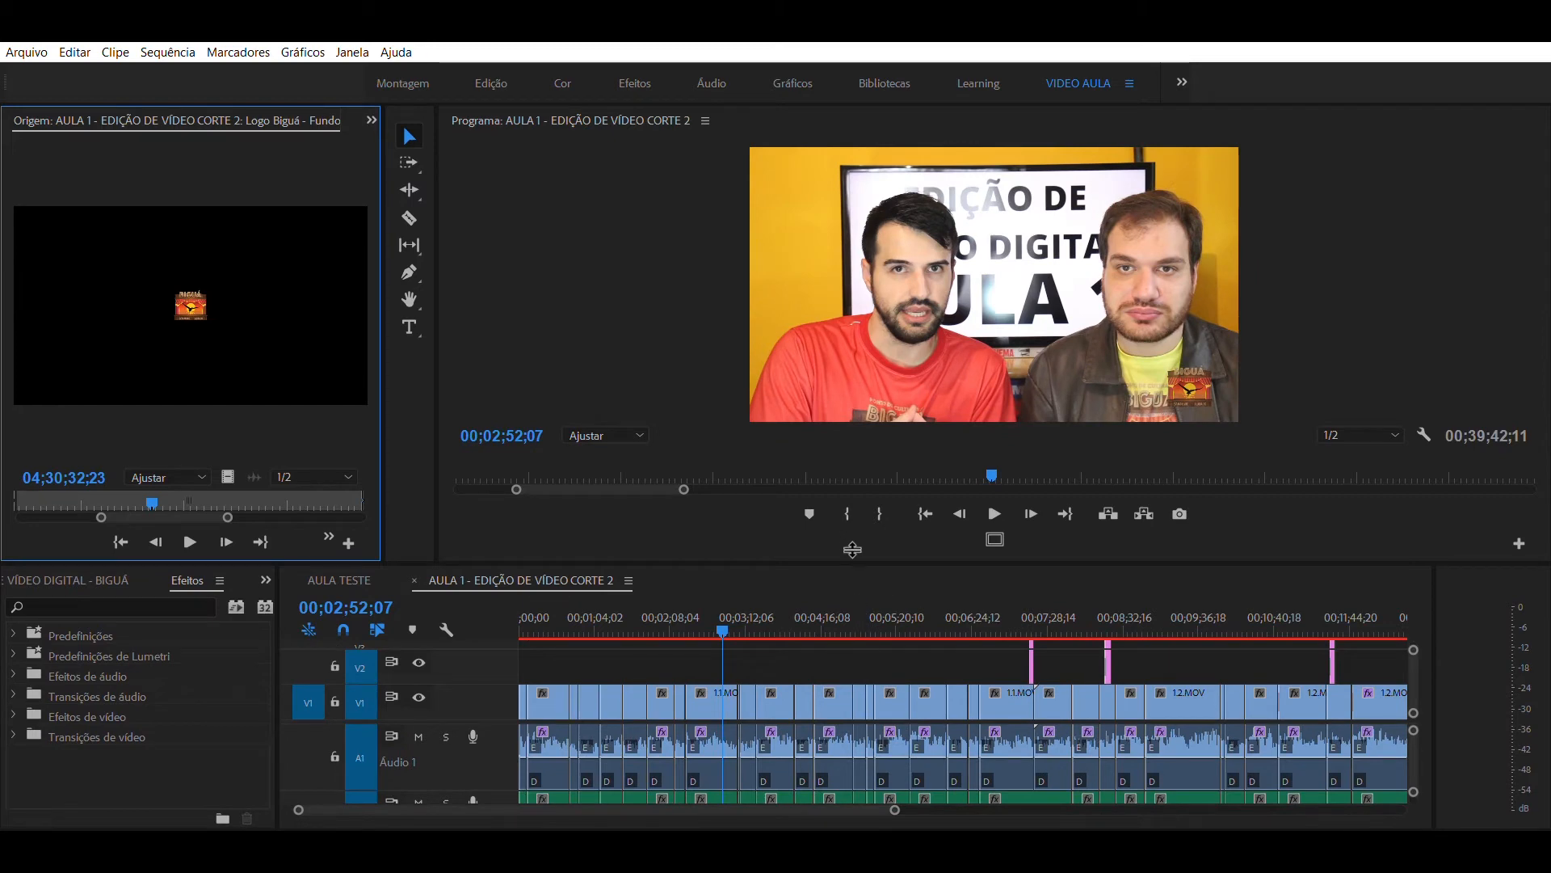
drag(852, 549, 877, 501)
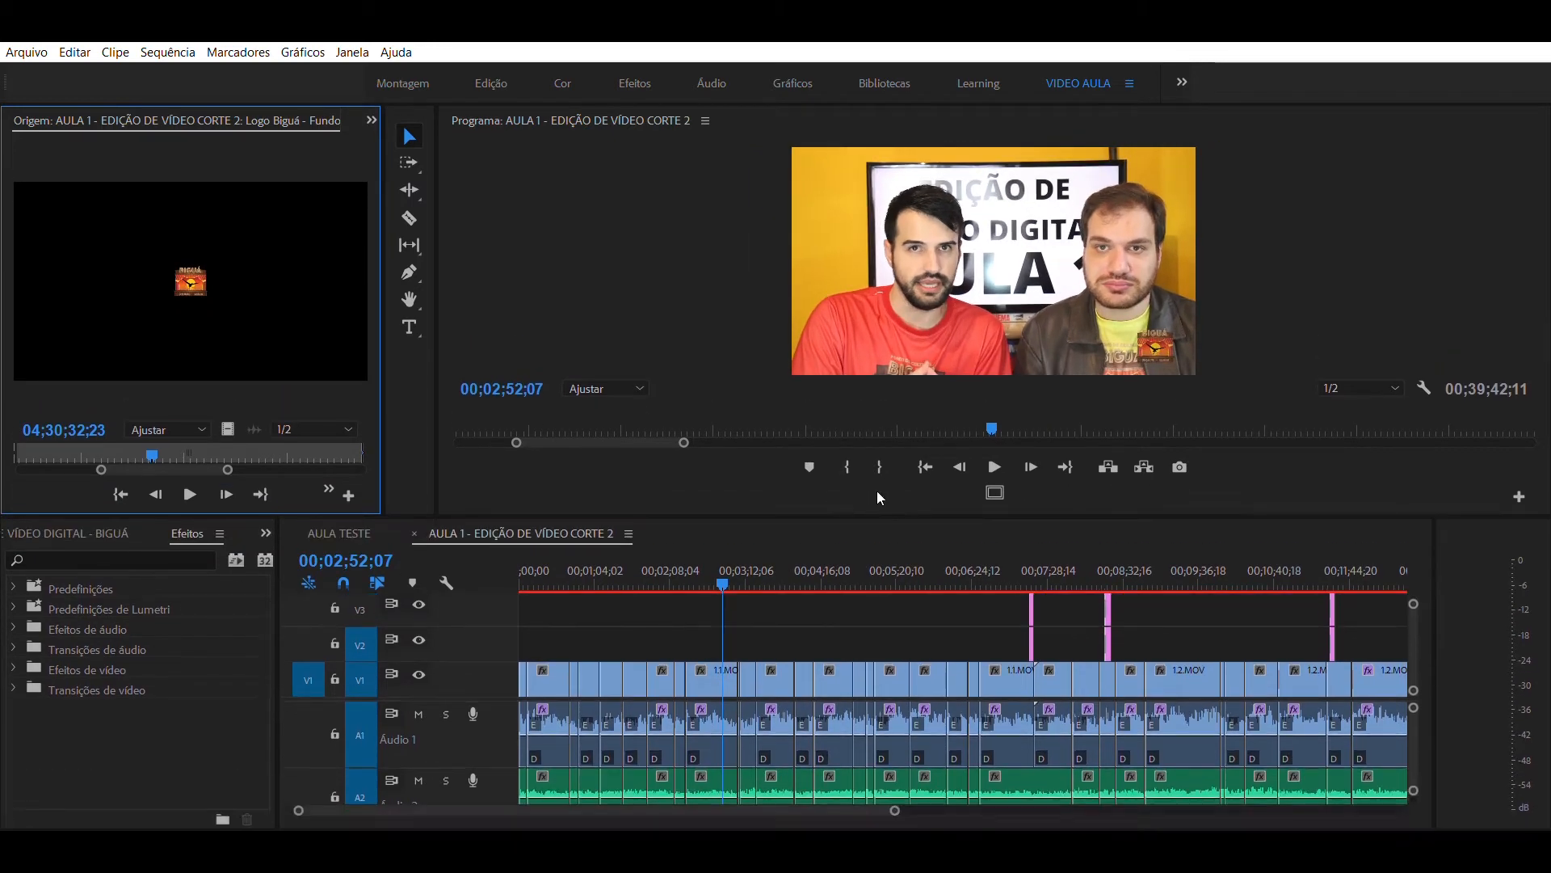
- Toggle the safe margins over the program image and leave them shown to check the logo's placement
click(993, 489)
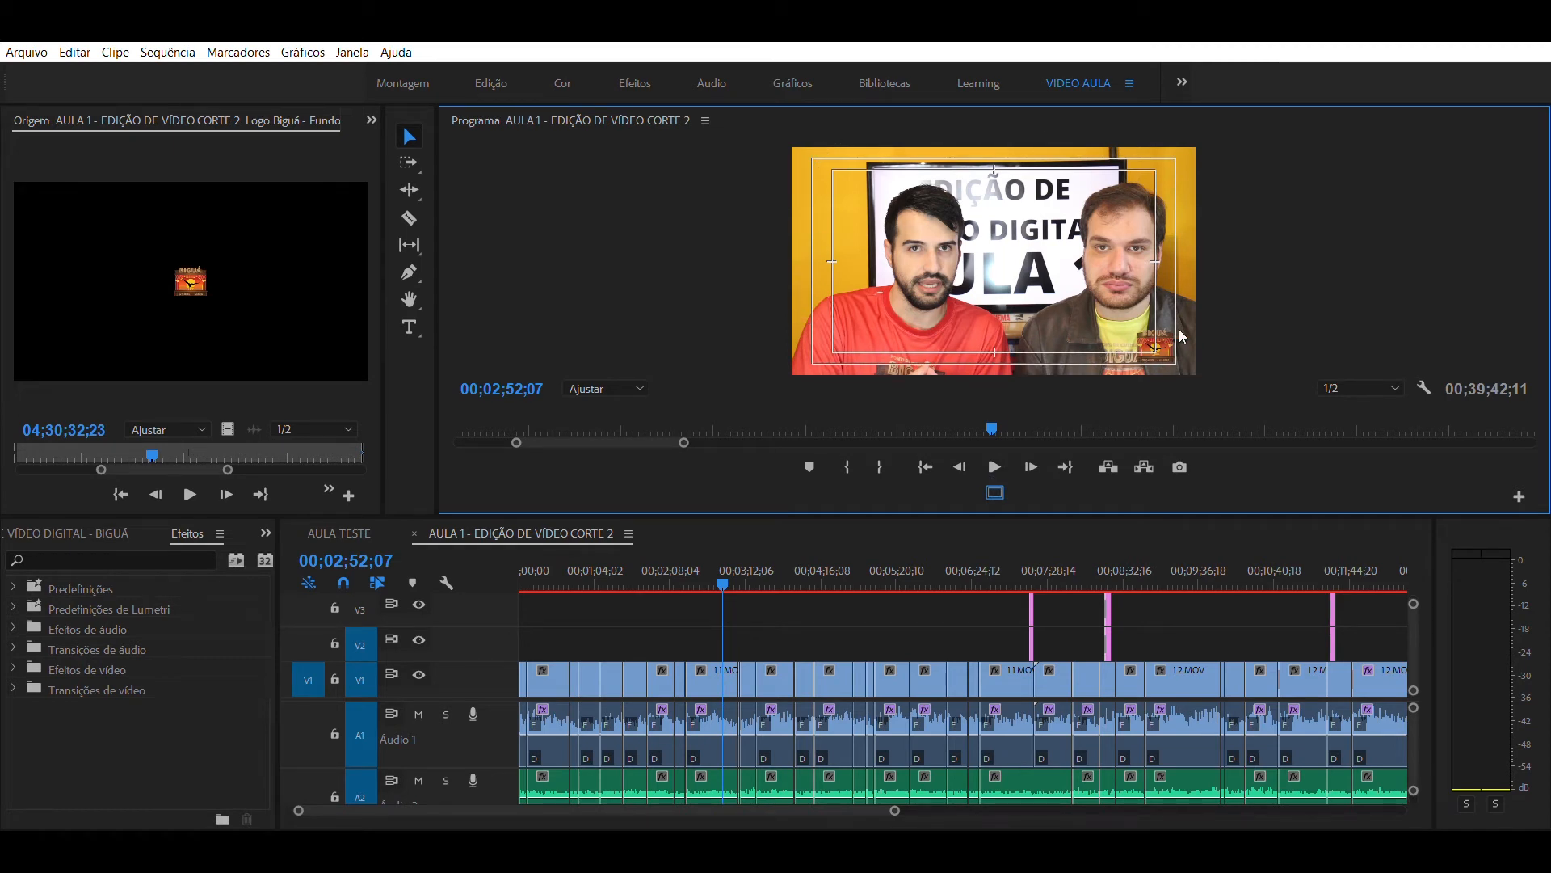
click(990, 478)
click(990, 479)
click(991, 478)
click(990, 478)
click(991, 479)
click(991, 478)
click(991, 478)
click(991, 478)
drag(758, 518, 788, 381)
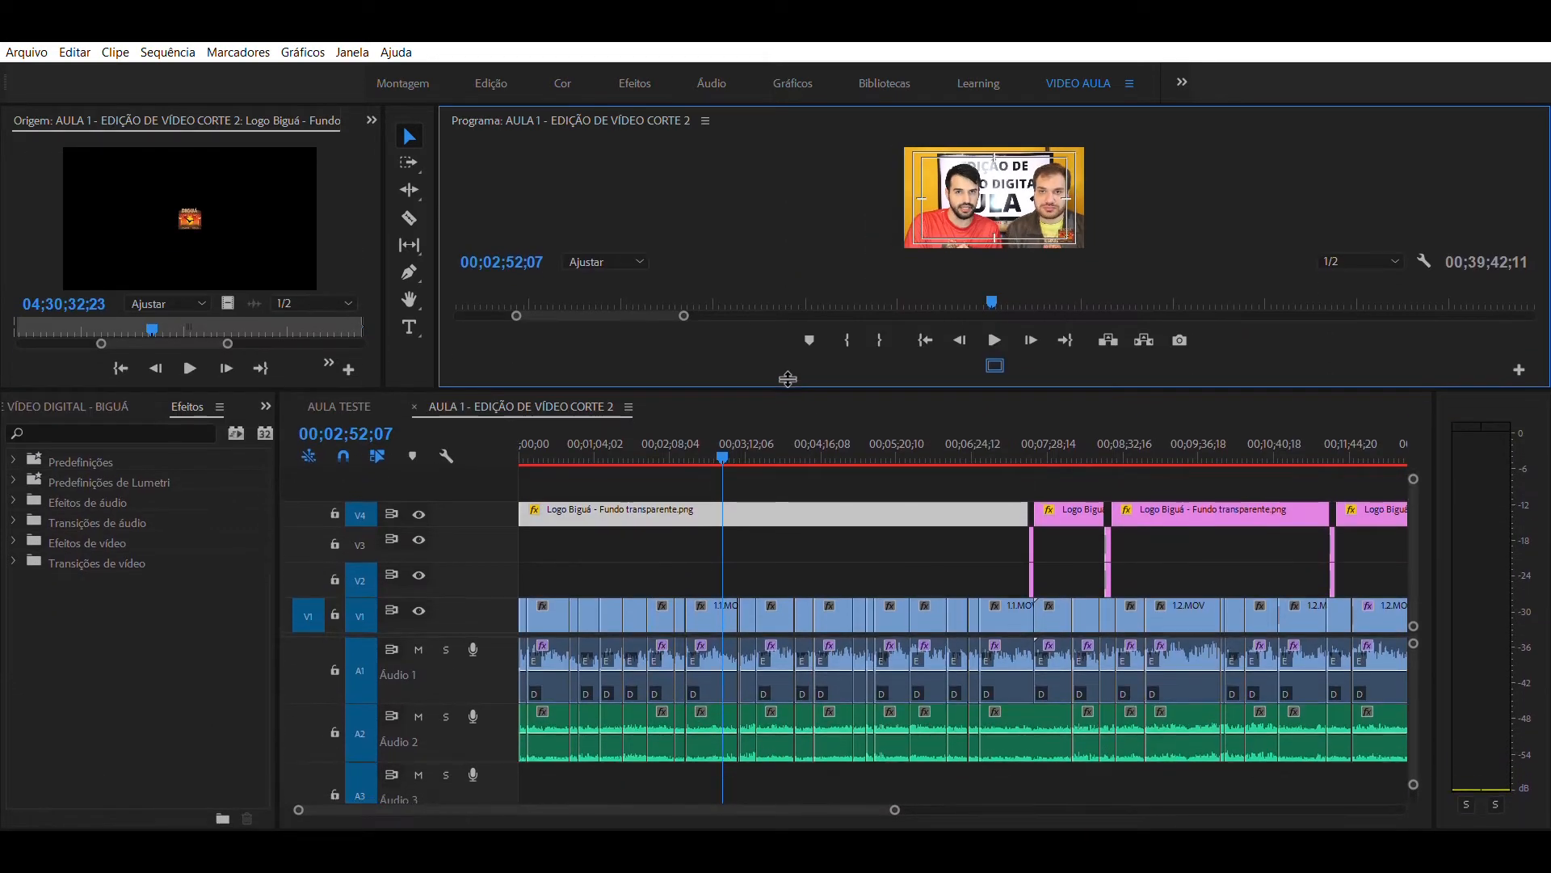
click(811, 564)
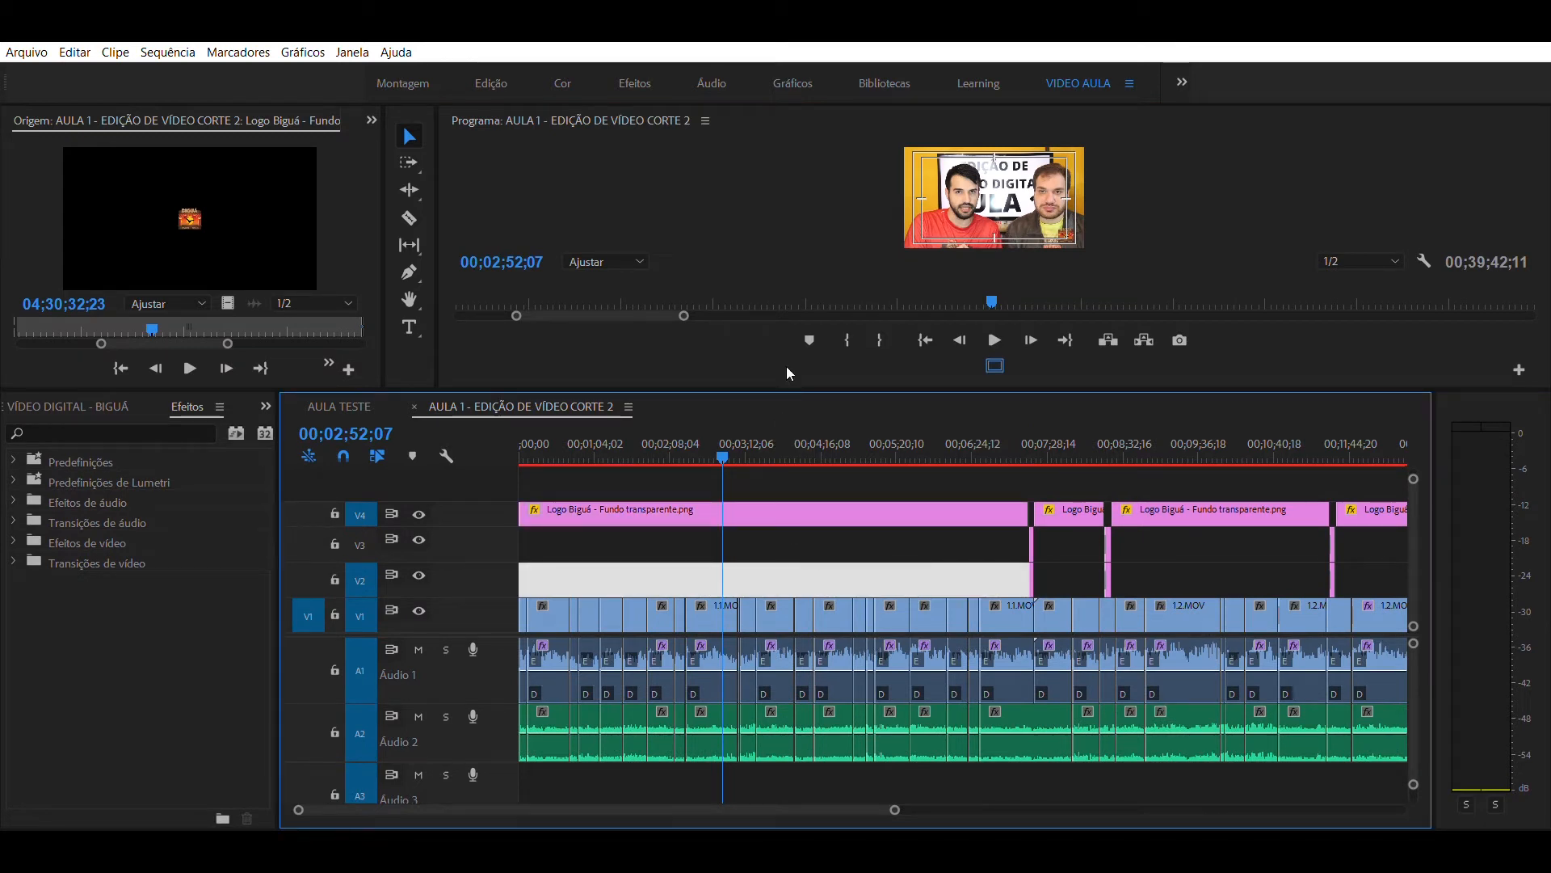
drag(751, 501, 686, 474)
key(ctrl+z)
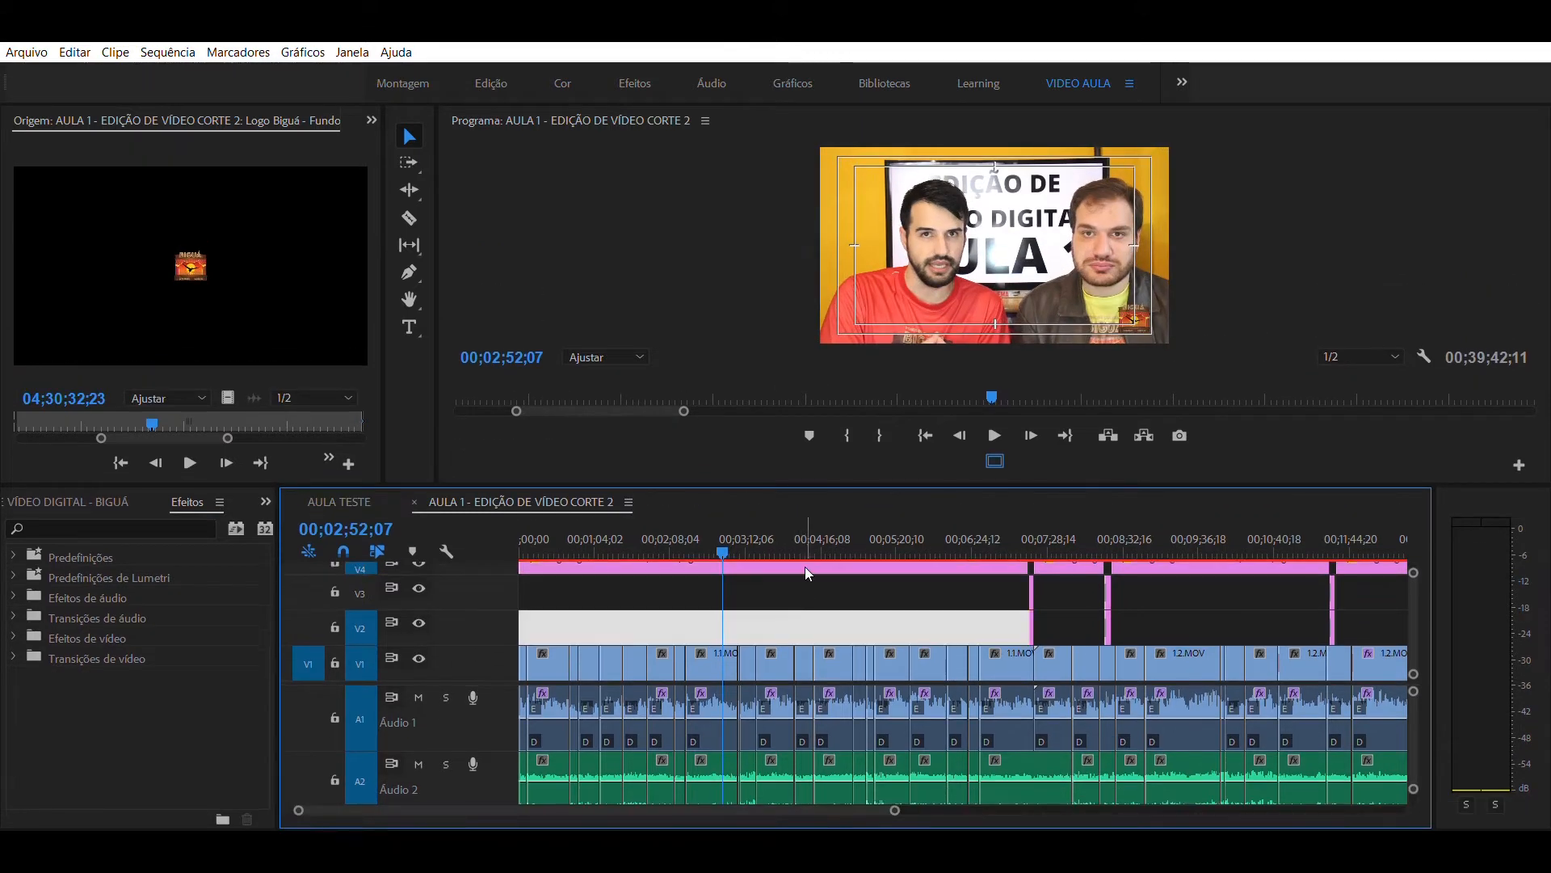
key(ctrl+z)
- Show the effect controls of the Logo Biguá clip with more panel room and expand its Opacidade settings
drag(827, 484, 819, 512)
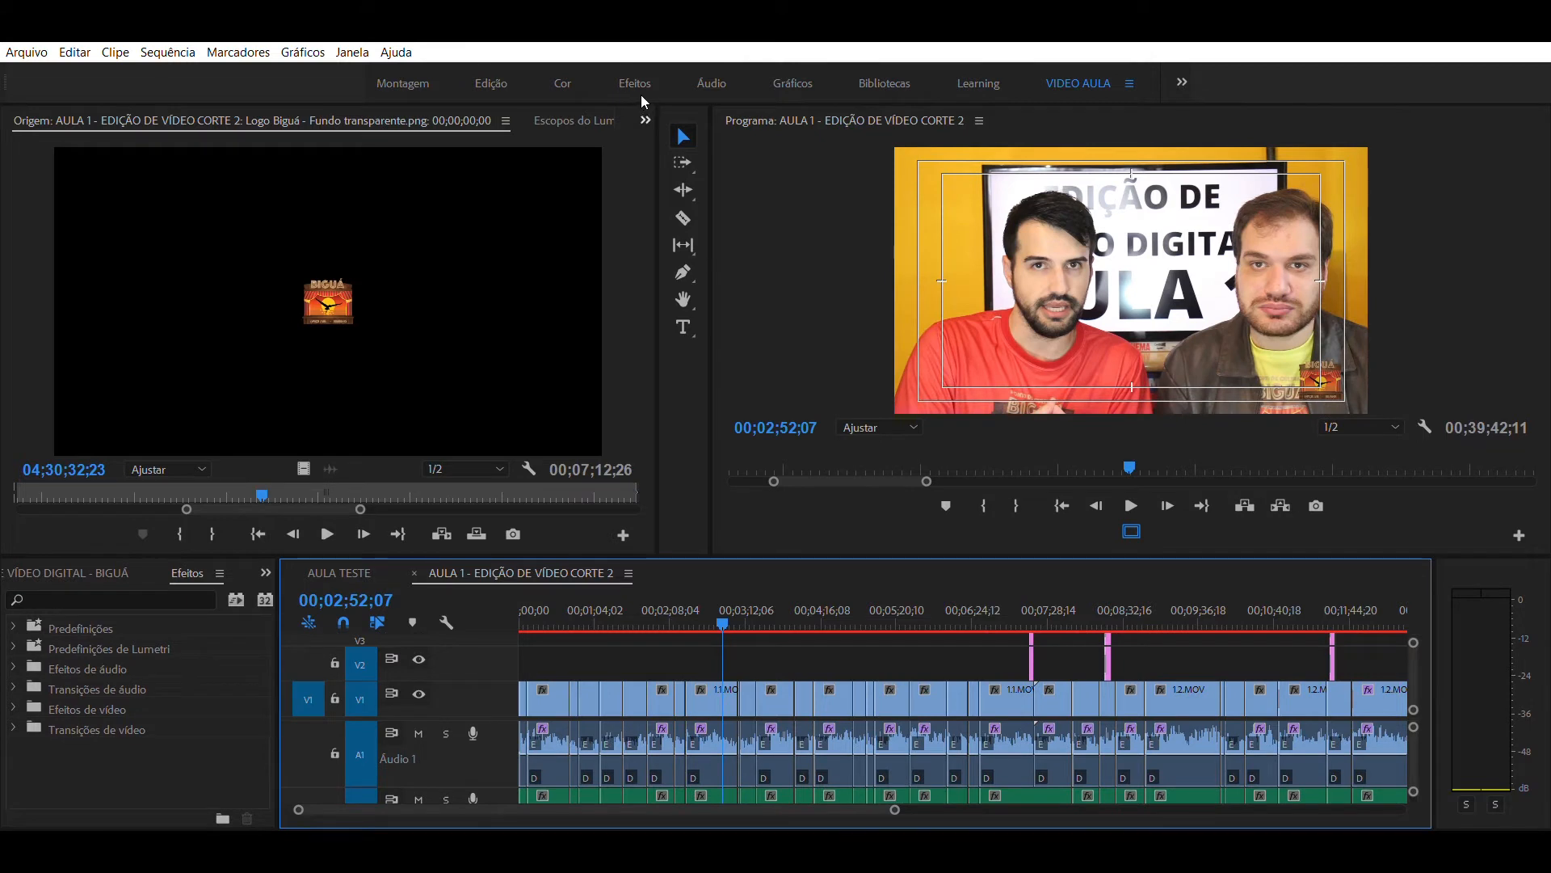
click(646, 119)
click(690, 179)
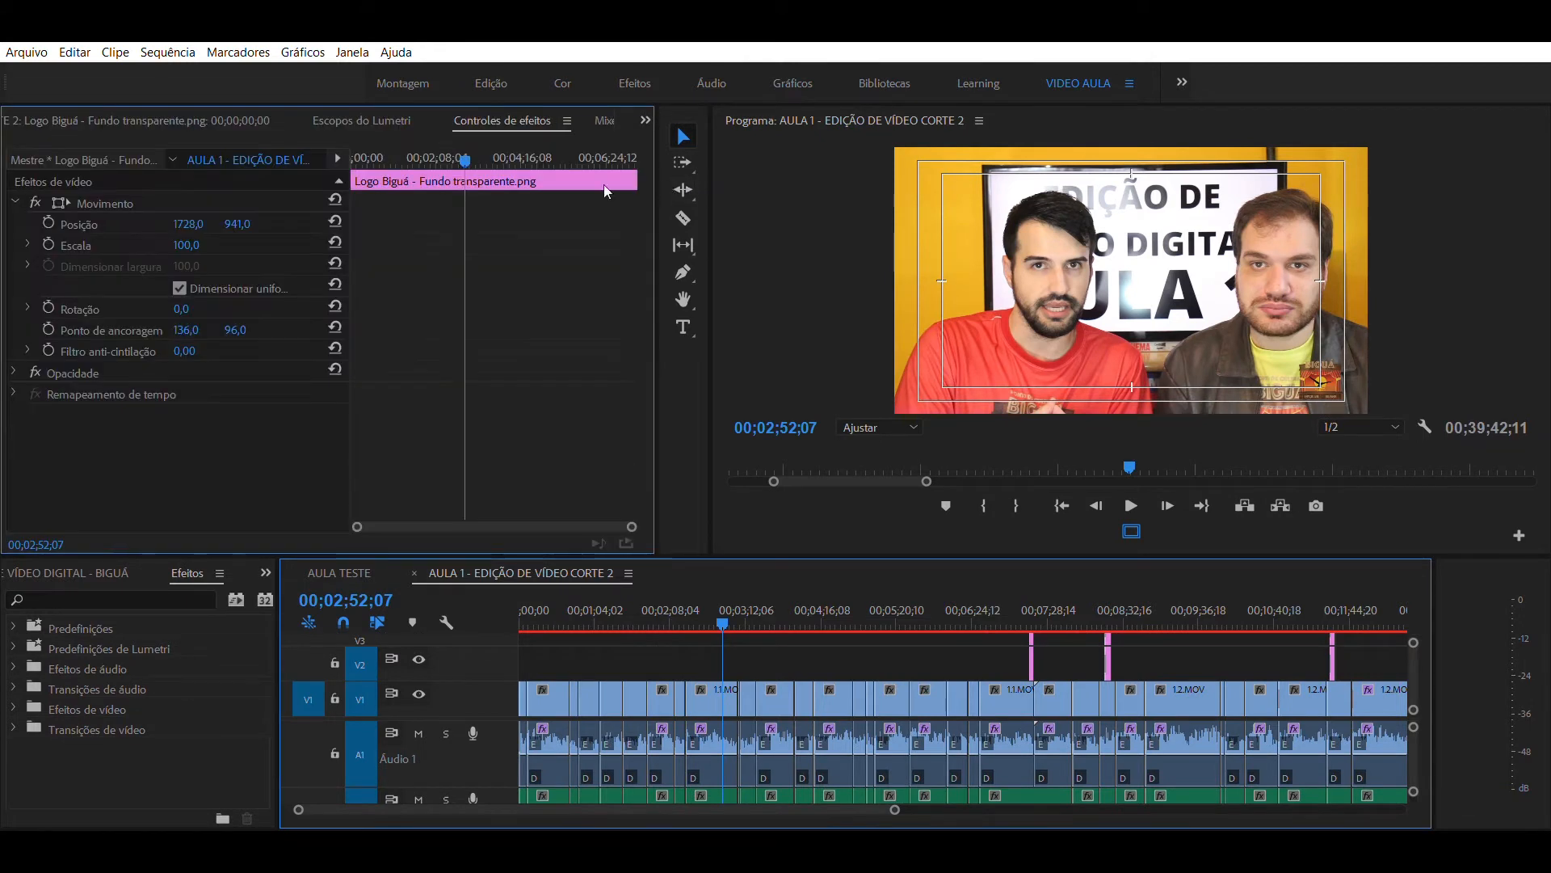
click(14, 372)
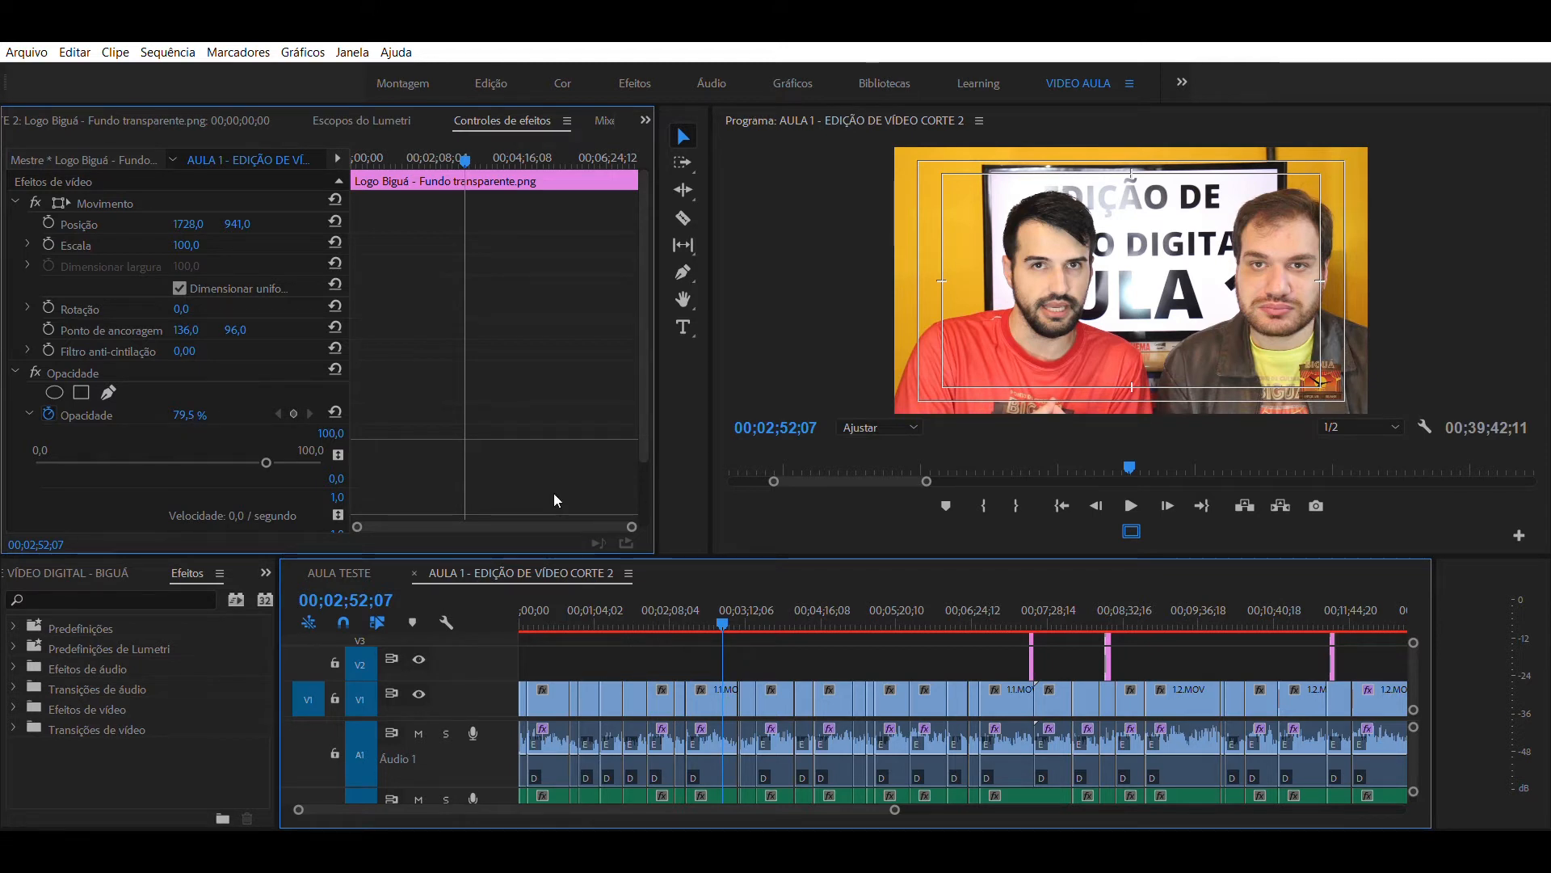
- Enlarge the program monitor in height and width and hide the safe margins
drag(746, 545, 755, 598)
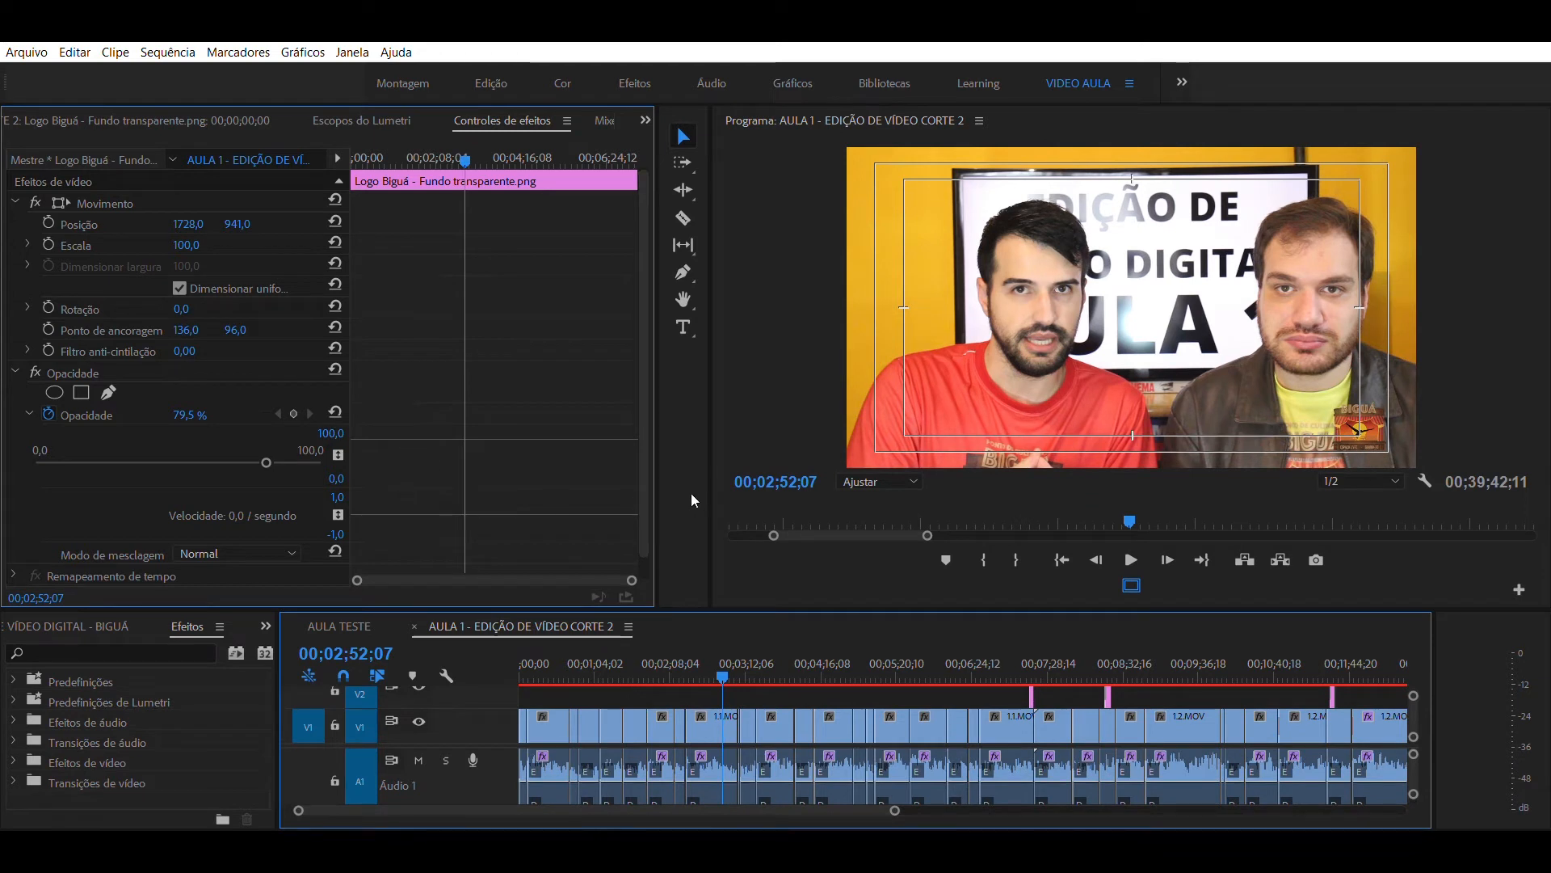
drag(721, 496, 635, 496)
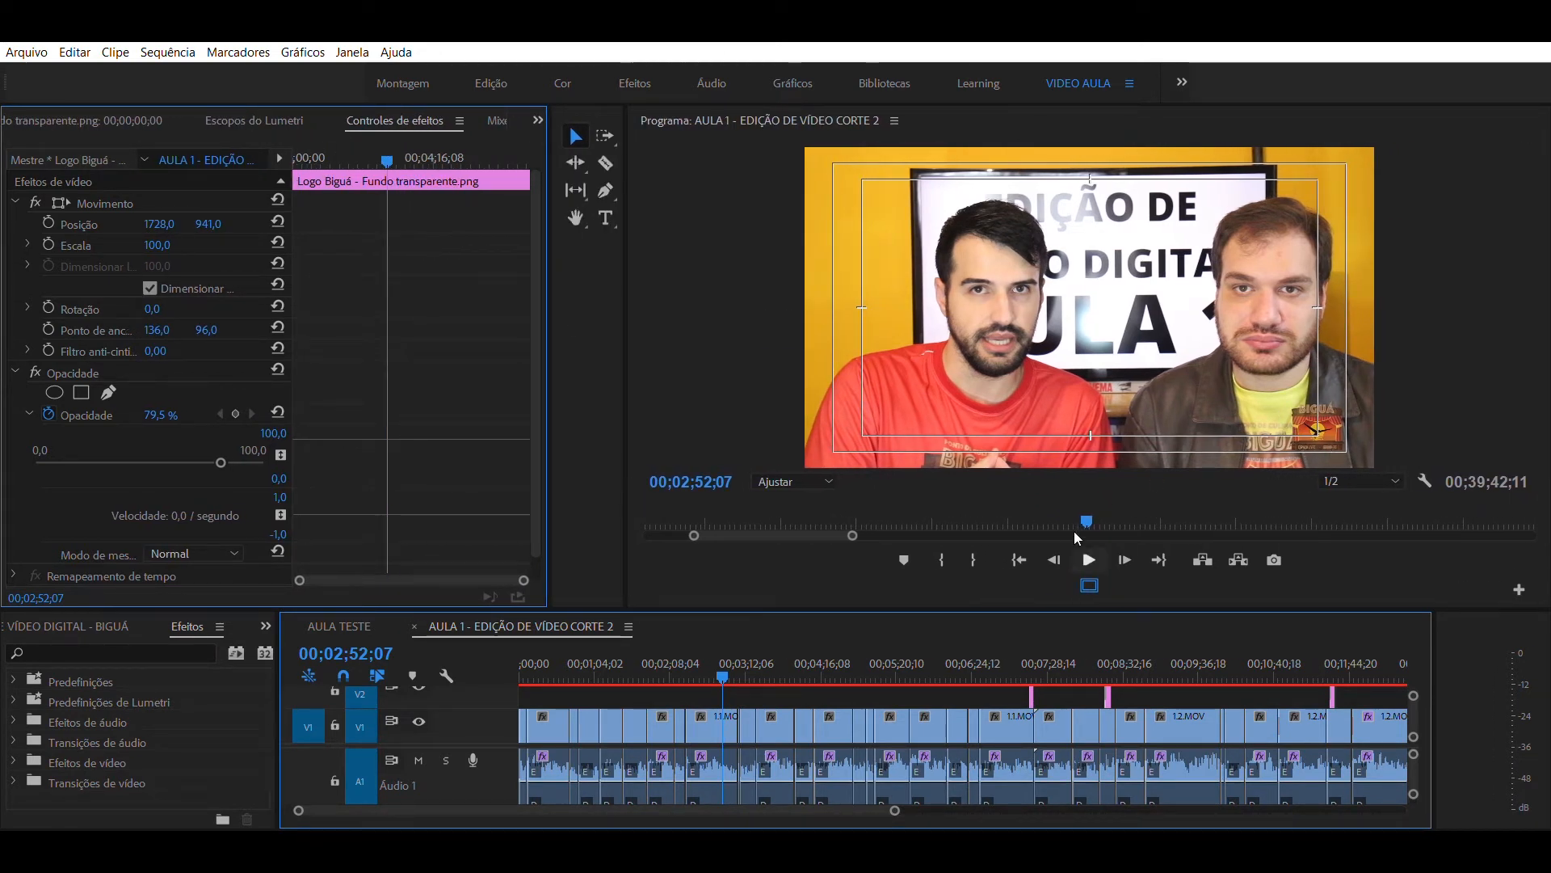
click(1090, 584)
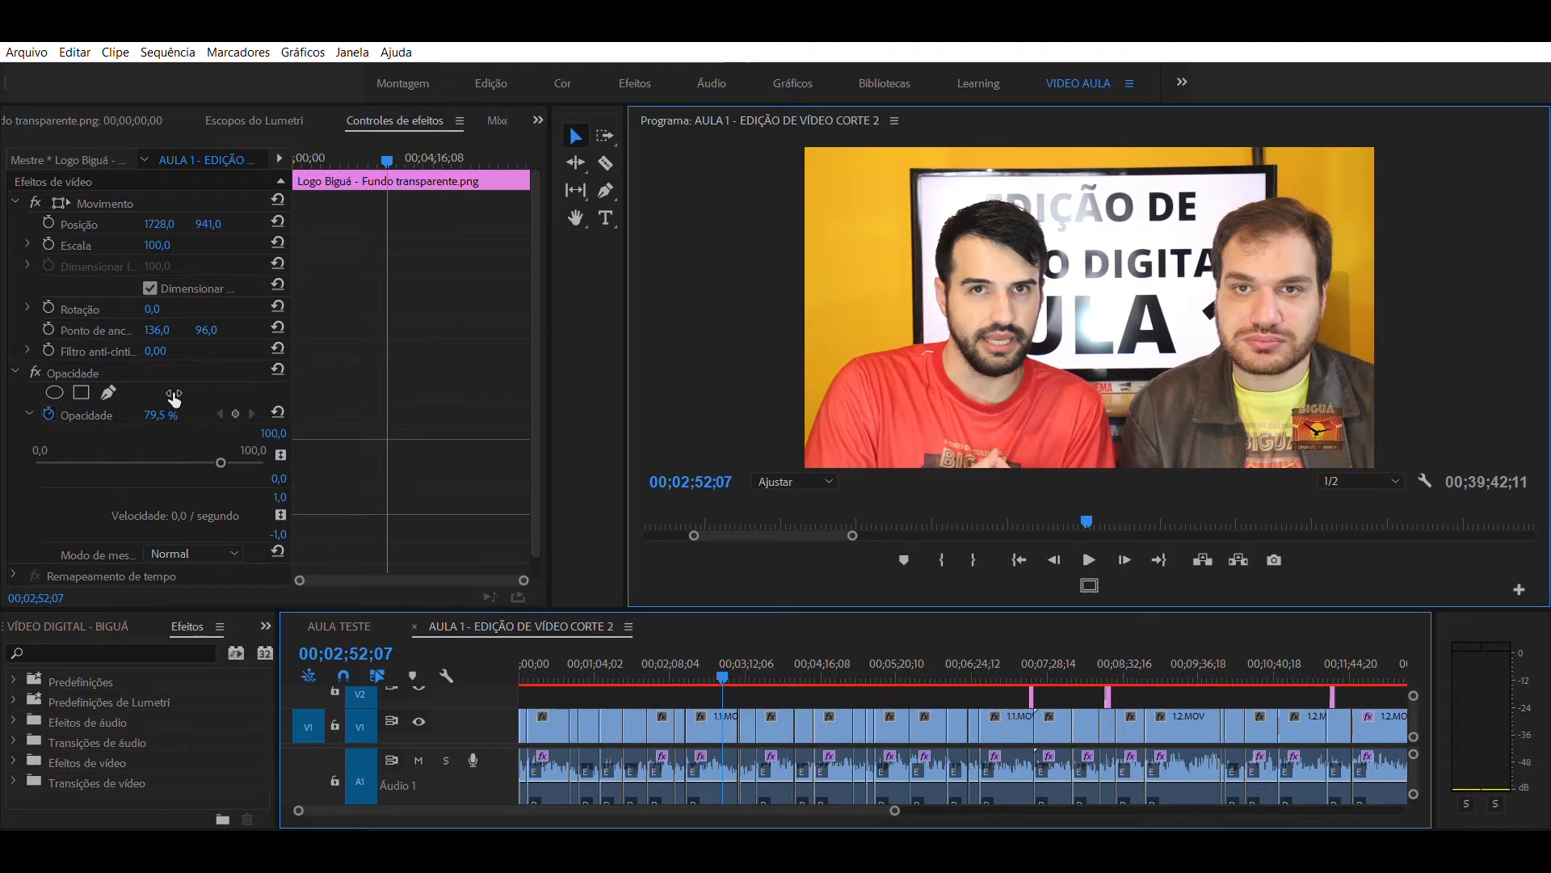
- Remove the opacity keyframing from the Logo Biguá clip and set its Opacidade to 79,5 %
click(161, 414)
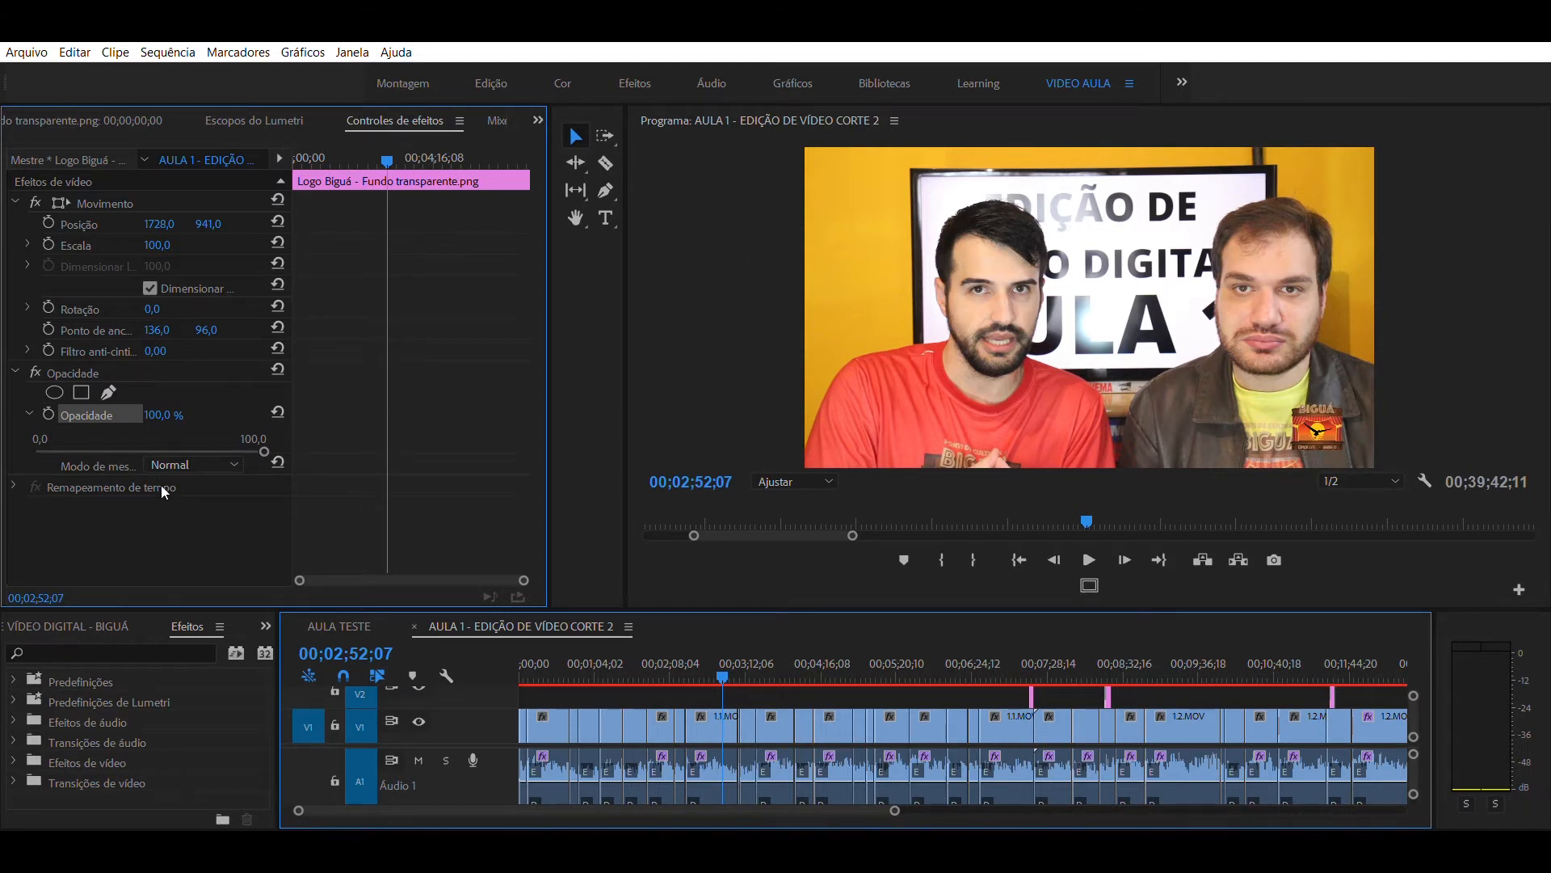
click(161, 414)
text(79,5)
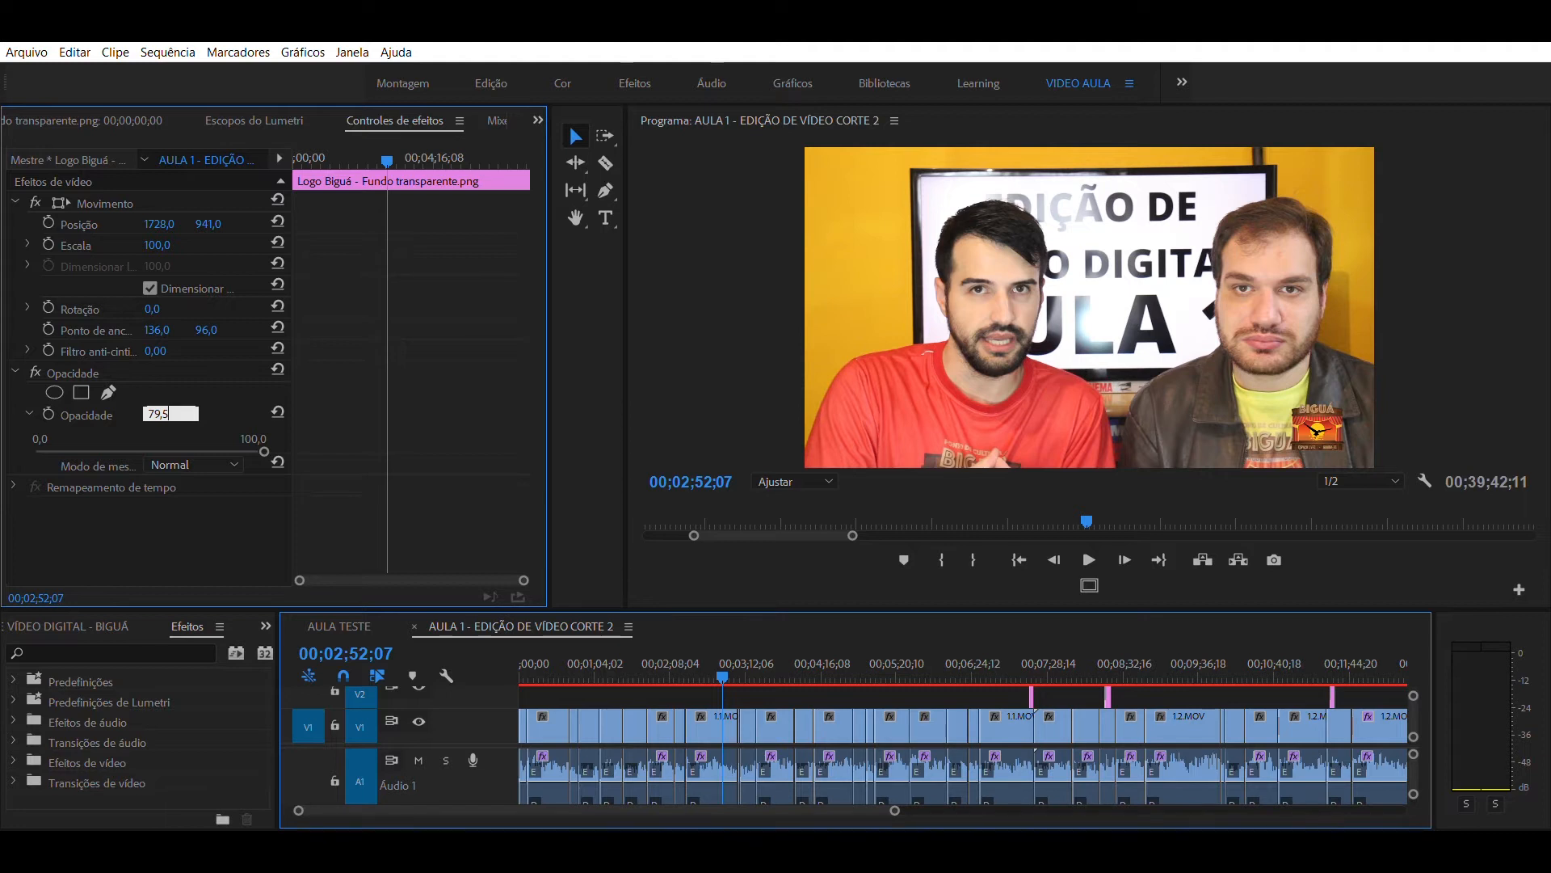
key(Return)
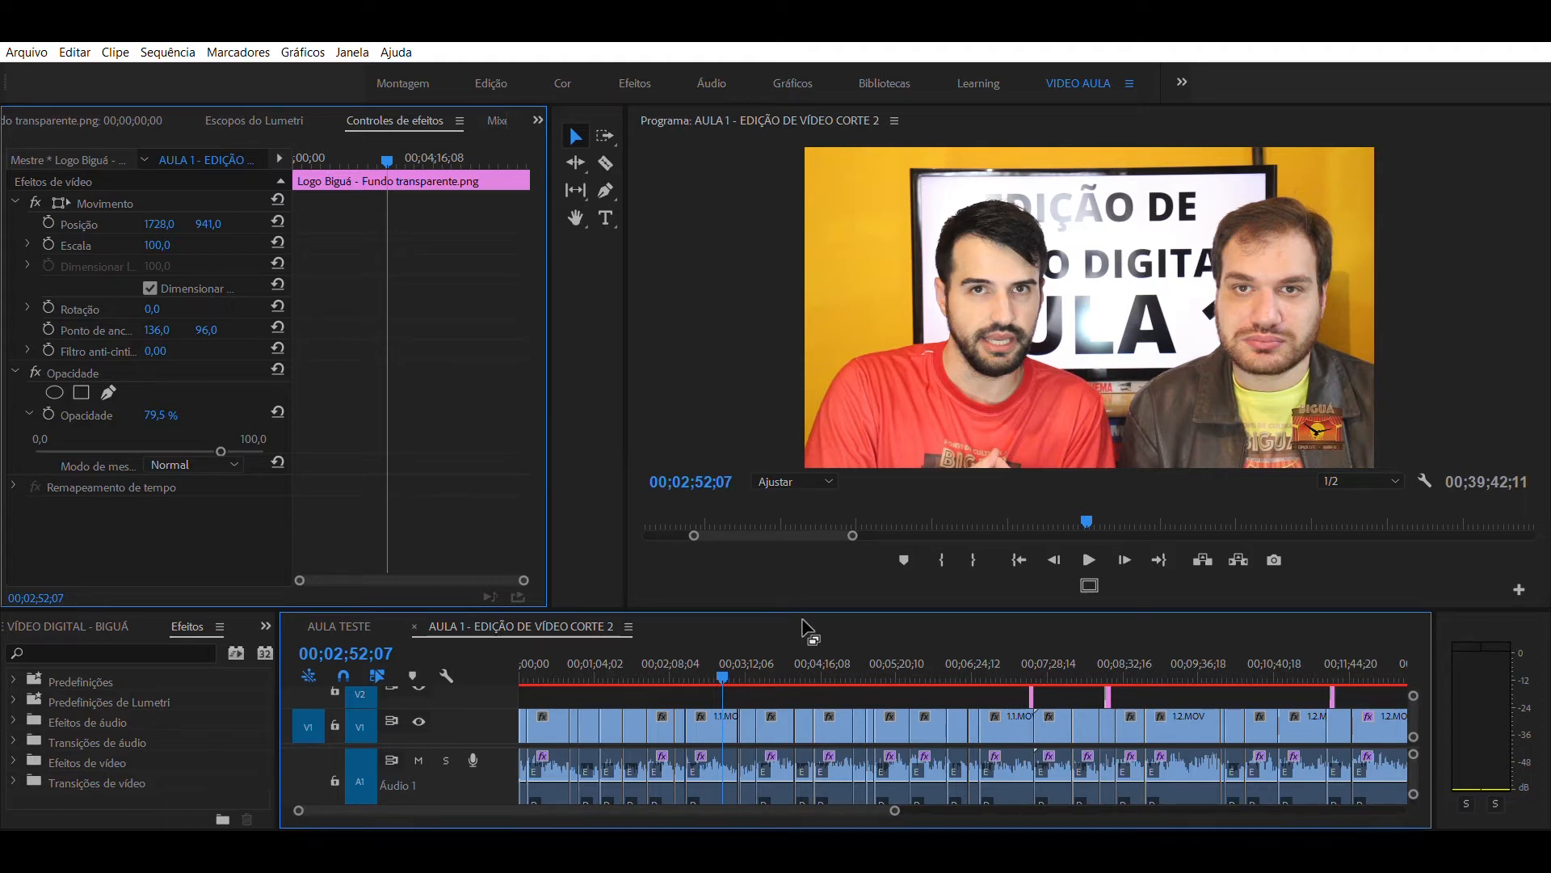
- Enlarge the timeline in height to show tracks V4 to A2, and undo and redo the last edit
drag(816, 521, 806, 453)
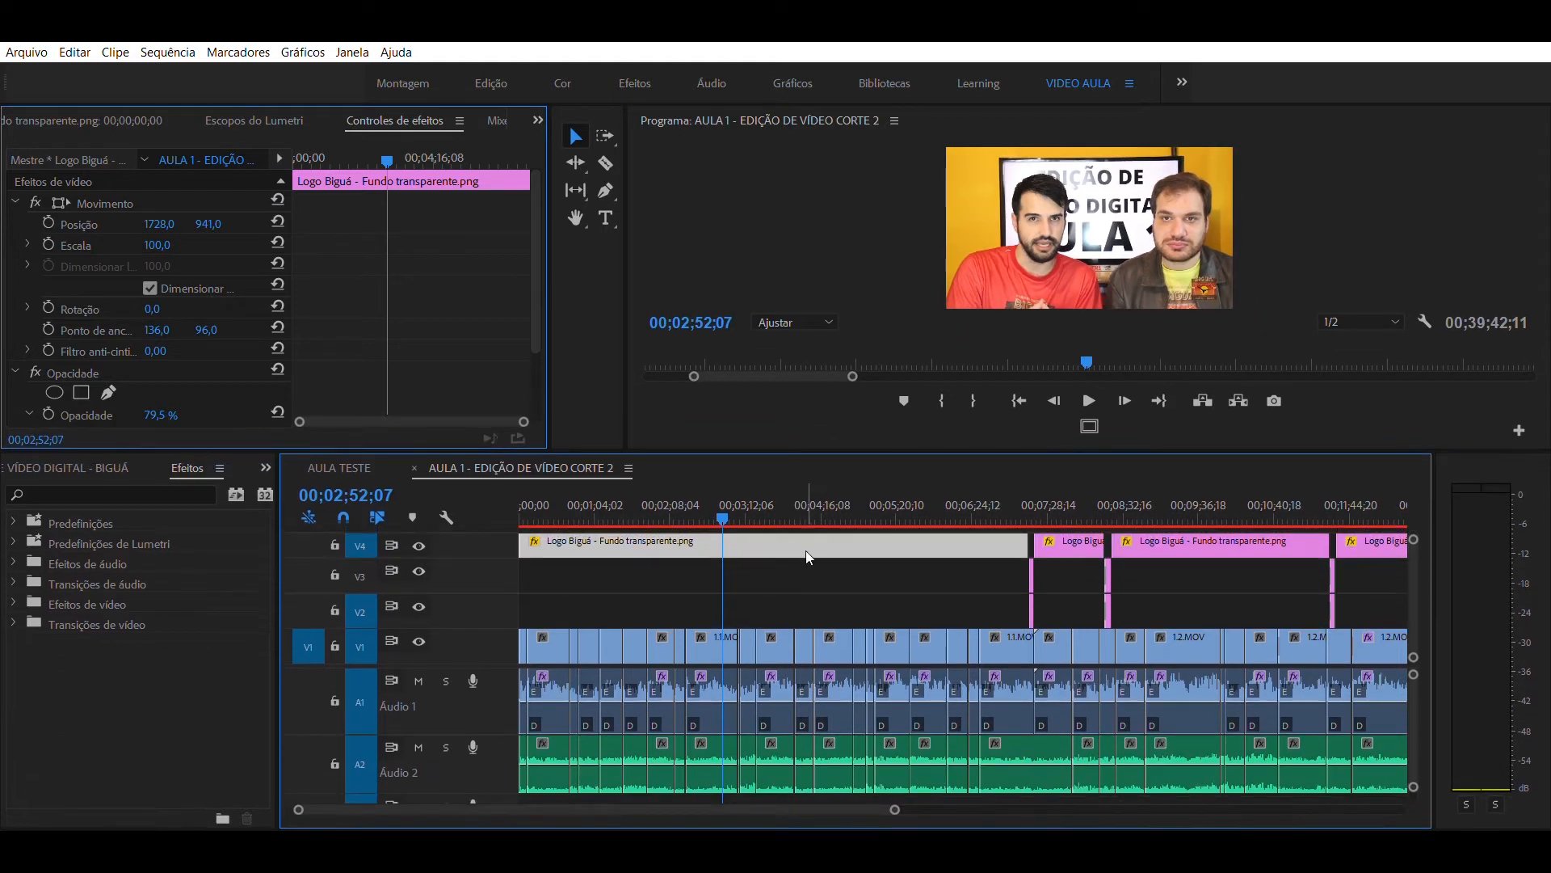
key(ctrl+z)
key(ctrl+shift+z)
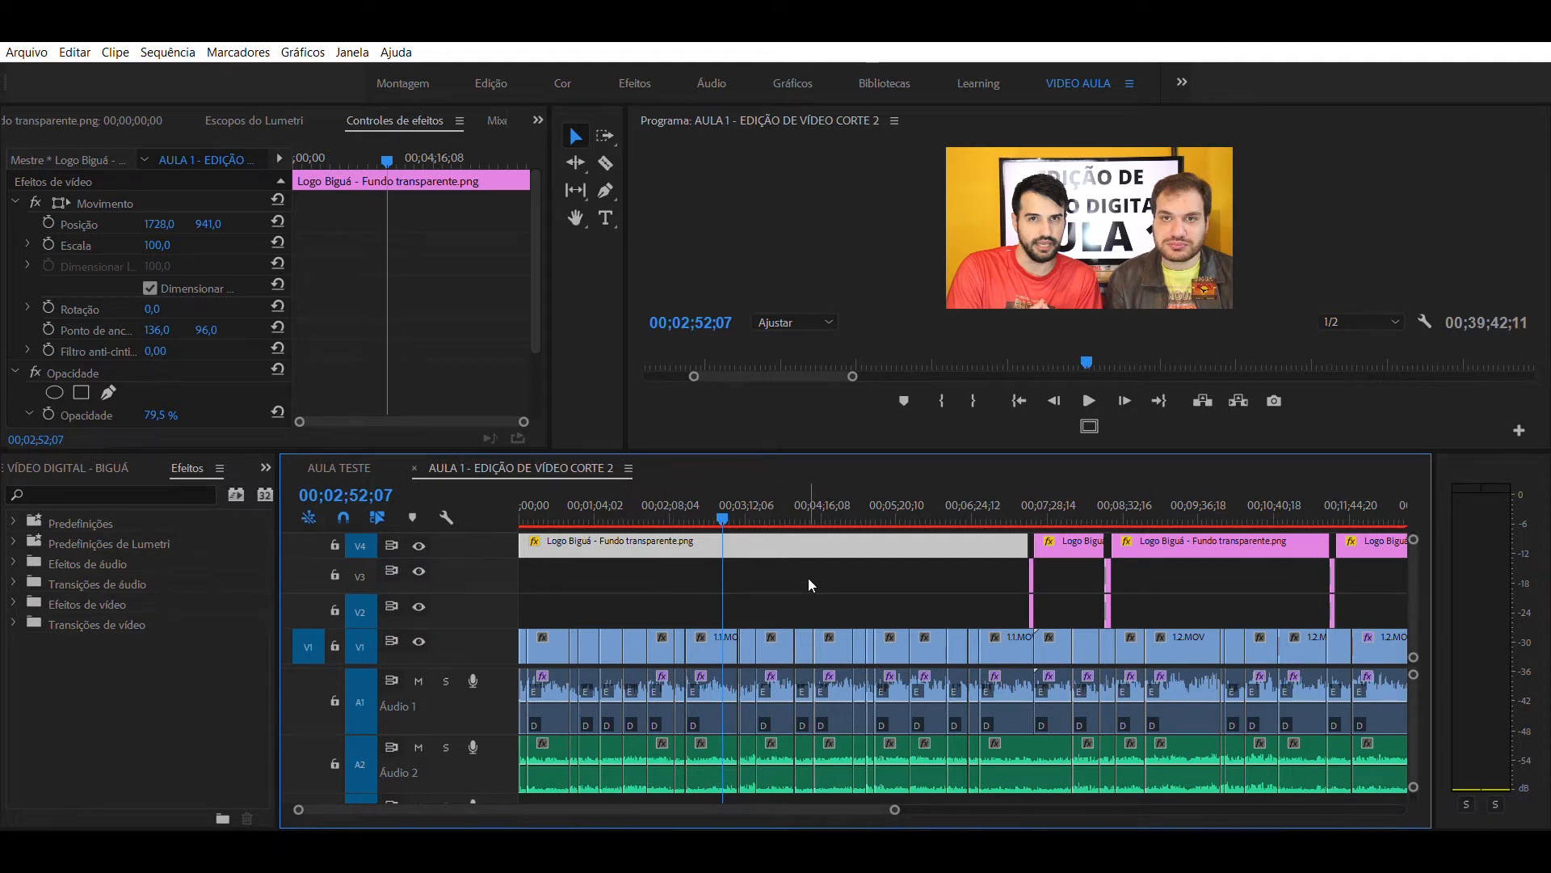
- Locate the e-mail caption on V3 and V2, placing the playhead at 00;07;14;03 with the timeline magnified around it
click(828, 602)
click(949, 494)
drag(954, 482, 1263, 483)
key(equal)
key(equal)
key(equal)
key(space)
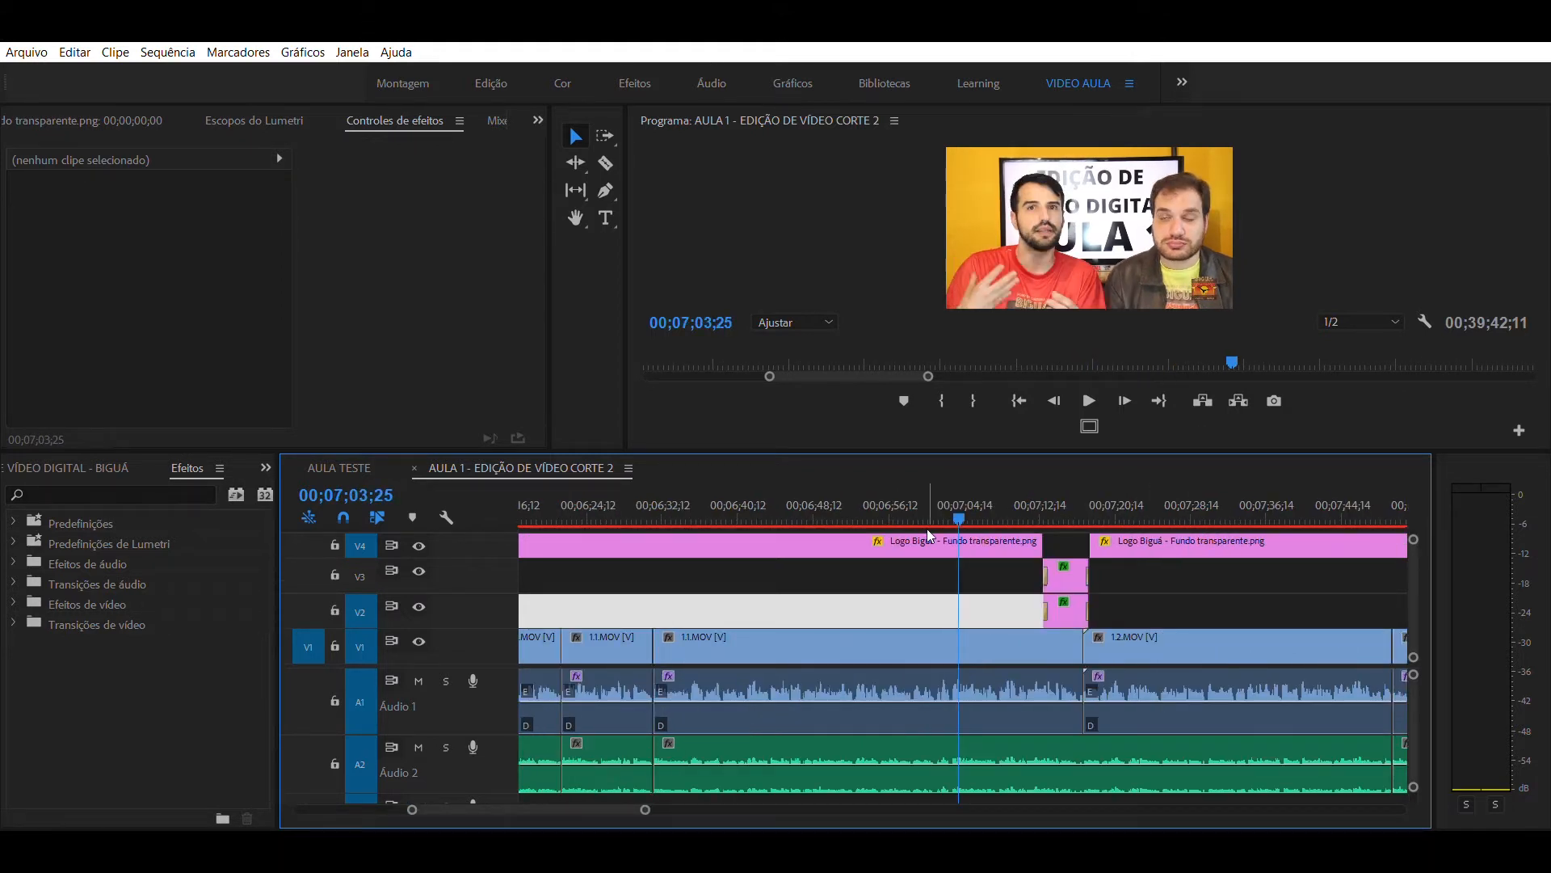
click(1054, 503)
key(equal)
key(equal)
key(equal)
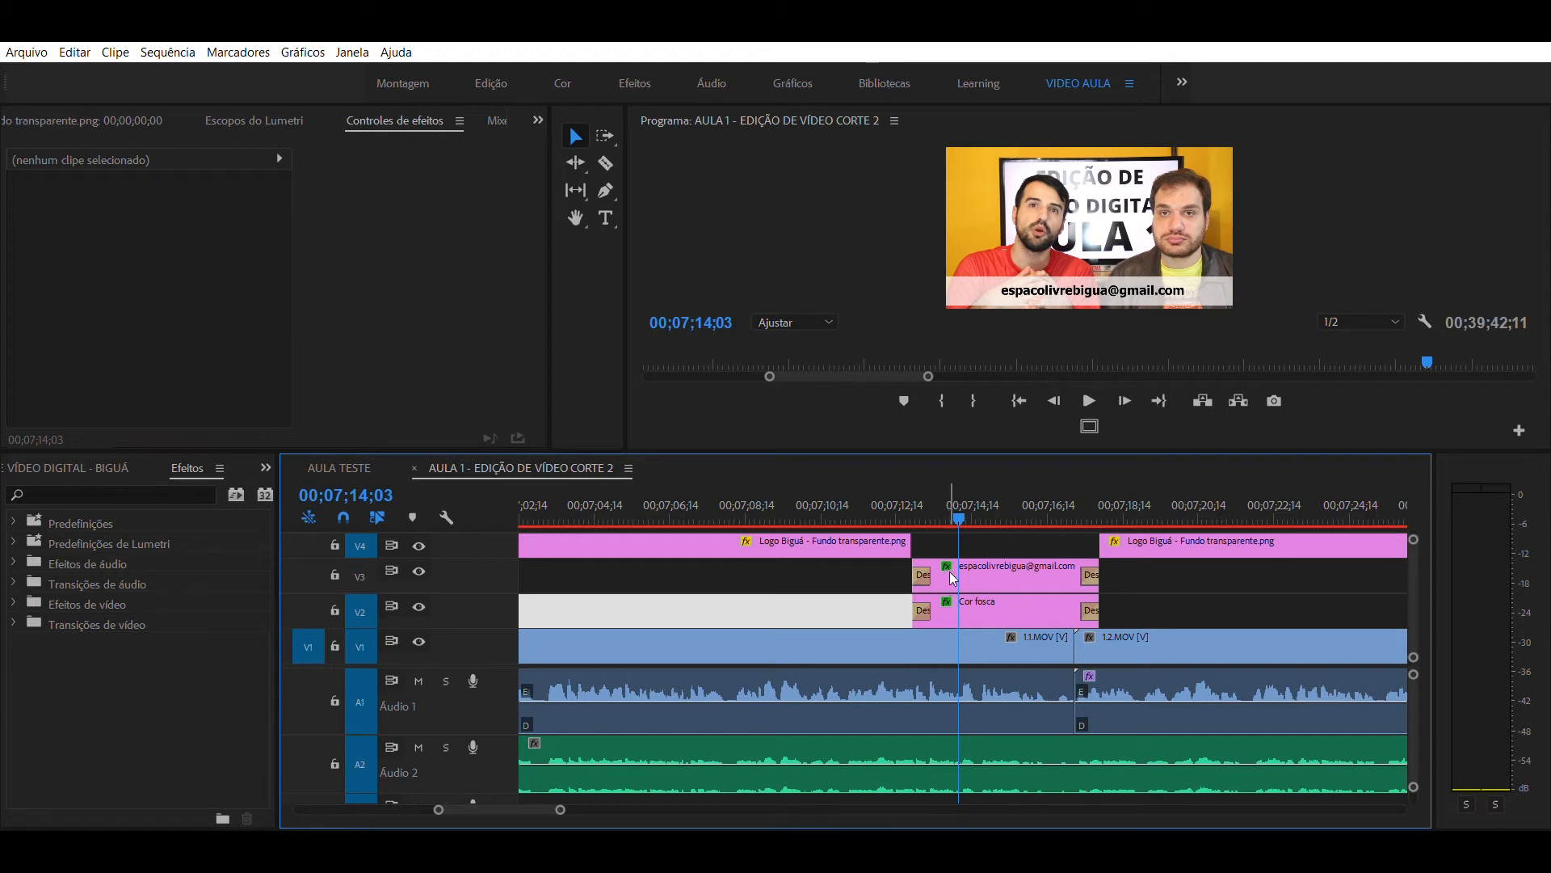
- Place the playhead at 00;07;14;16 and briefly select the caption clips together with the footage beneath them
mouse_move(974, 489)
mouse_down()
mouse_move(997, 493)
mouse_move(867, 512)
mouse_move(974, 502)
mouse_up()
drag(1152, 574, 856, 641)
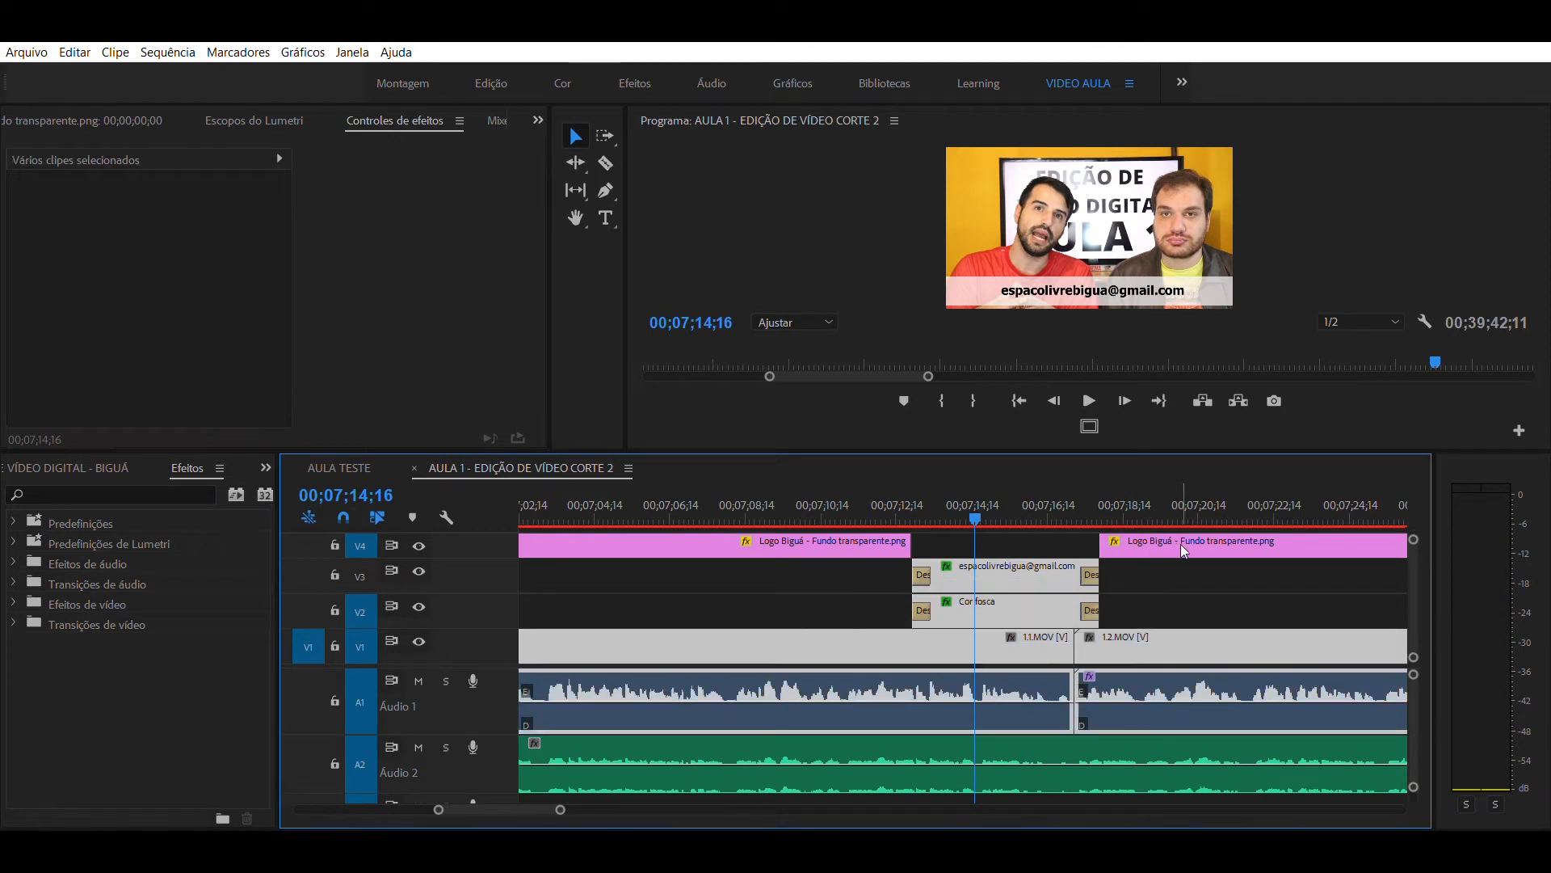
click(1191, 563)
click(1018, 499)
drag(1025, 496, 976, 503)
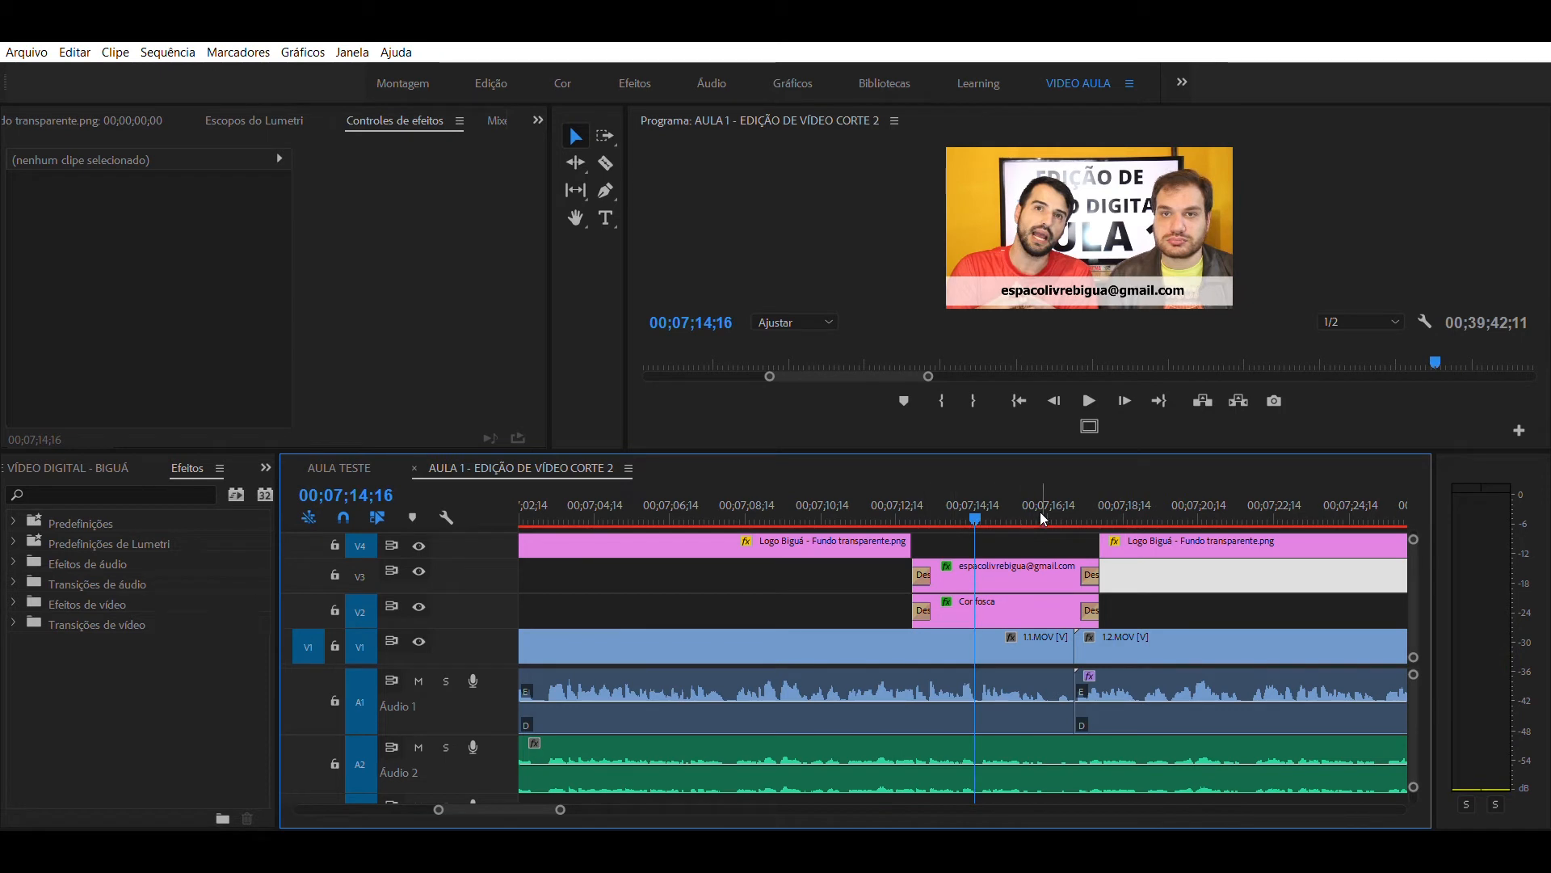
- Try extending the V4 logo clip over the e-mail caption up to the next logo clip, and trim it back
drag(913, 545, 1099, 540)
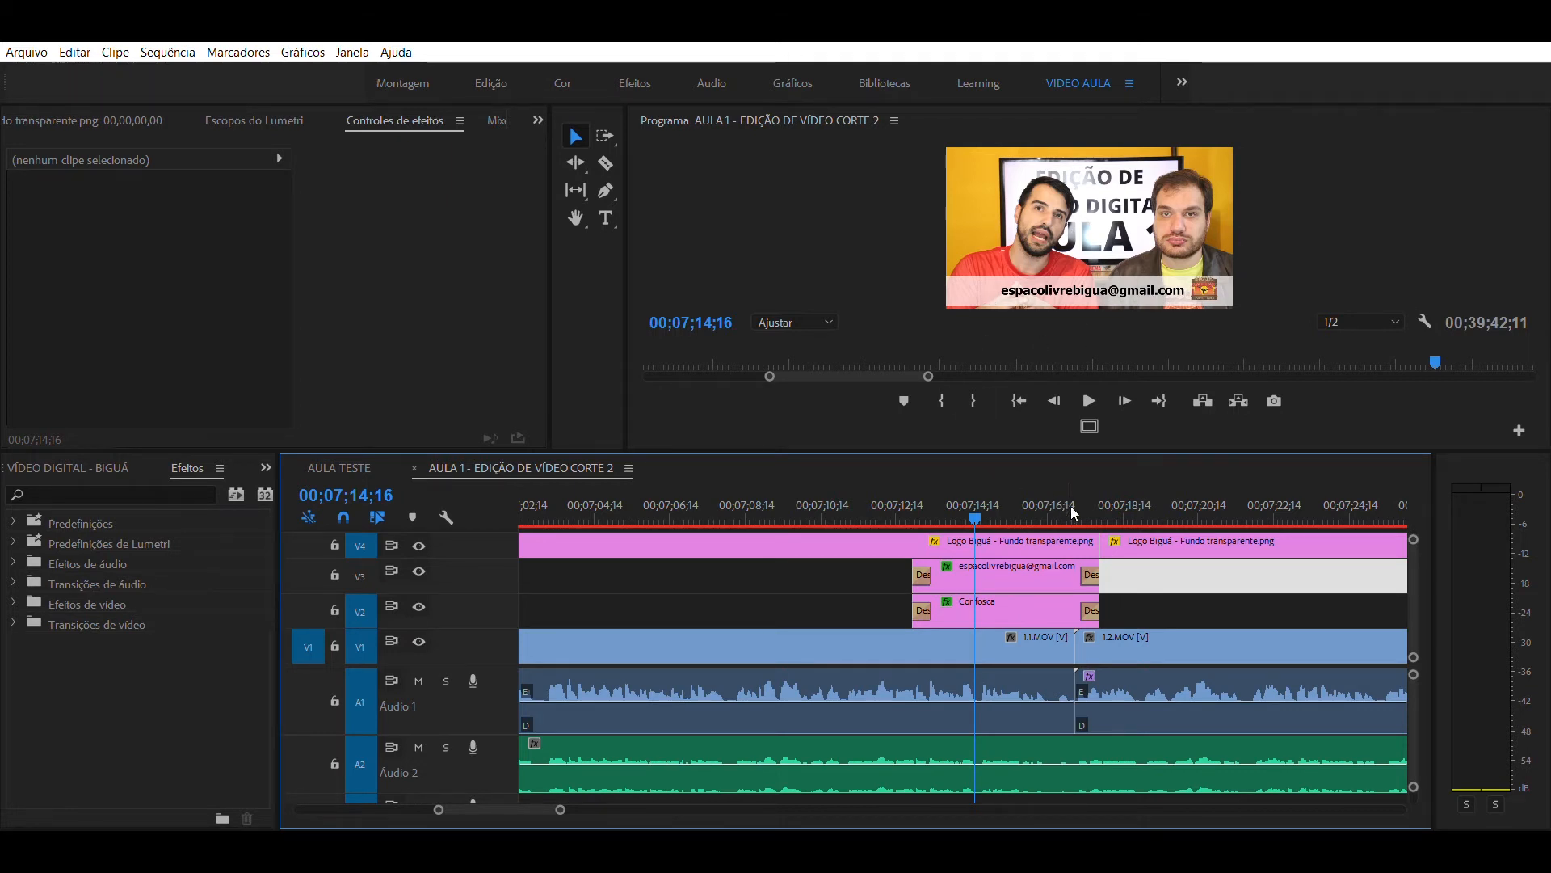
drag(1099, 540, 914, 533)
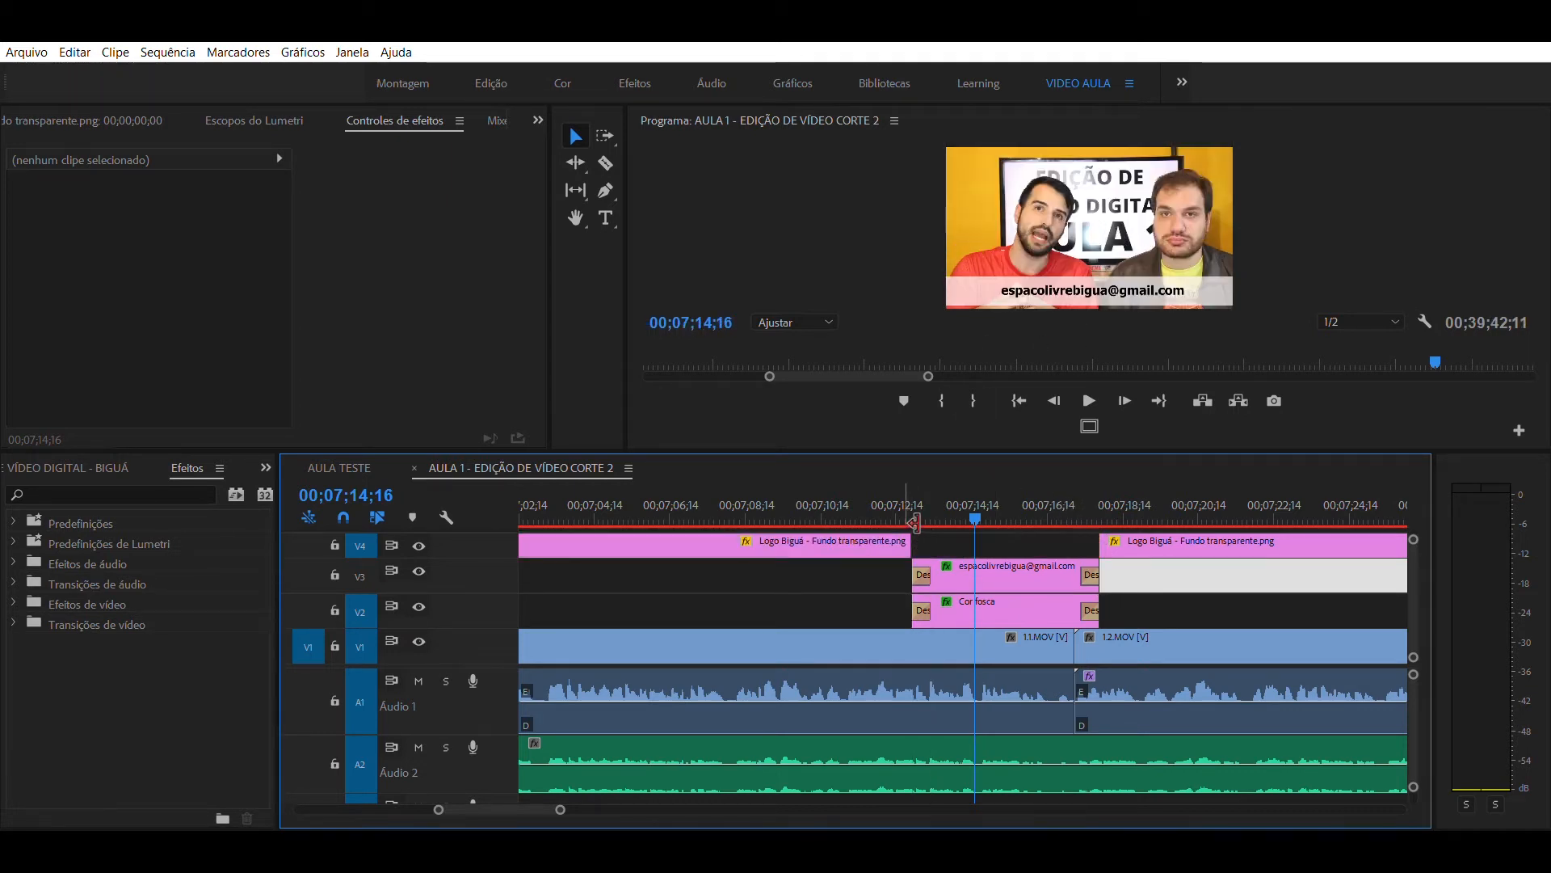
click(871, 596)
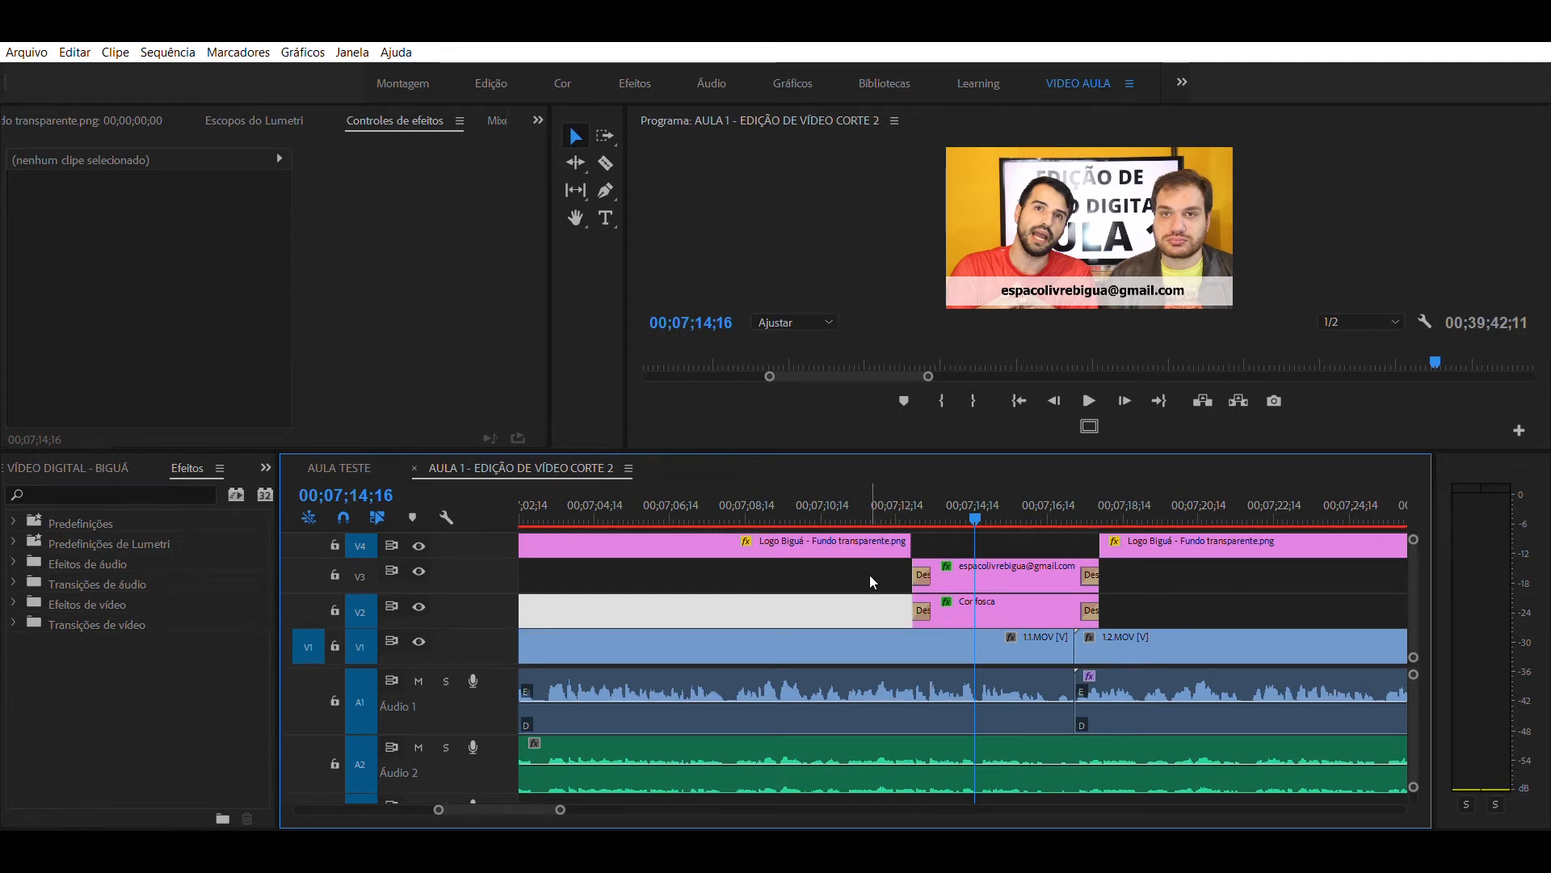
- Preview the caption section and check the overlap at 00;07;15;27 with the logo clip extended, restoring the clip's end at the caption's start
key(space)
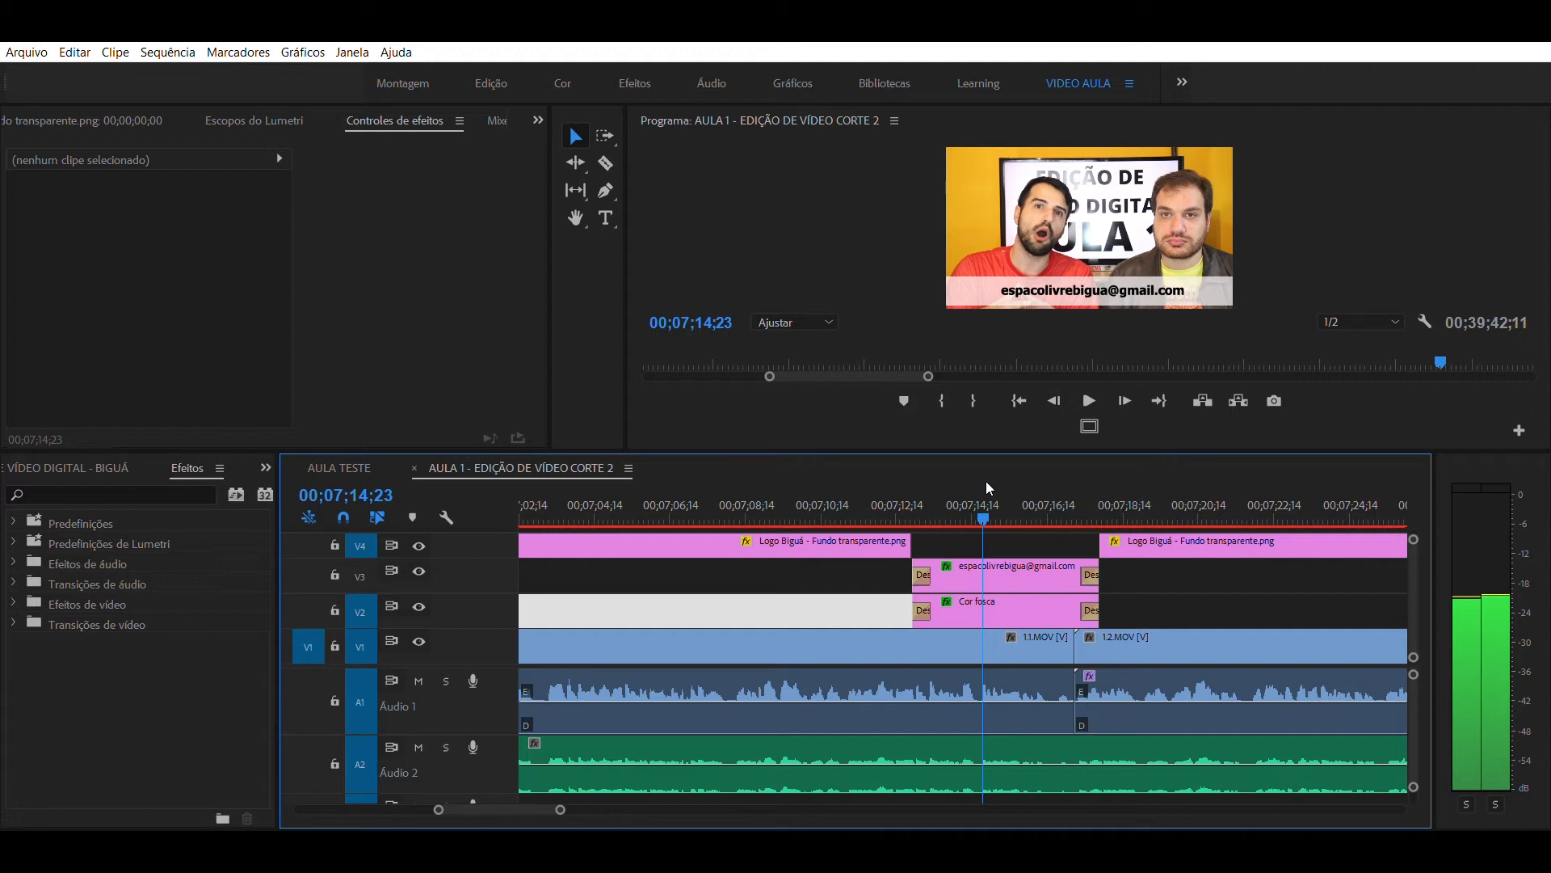
click(1046, 509)
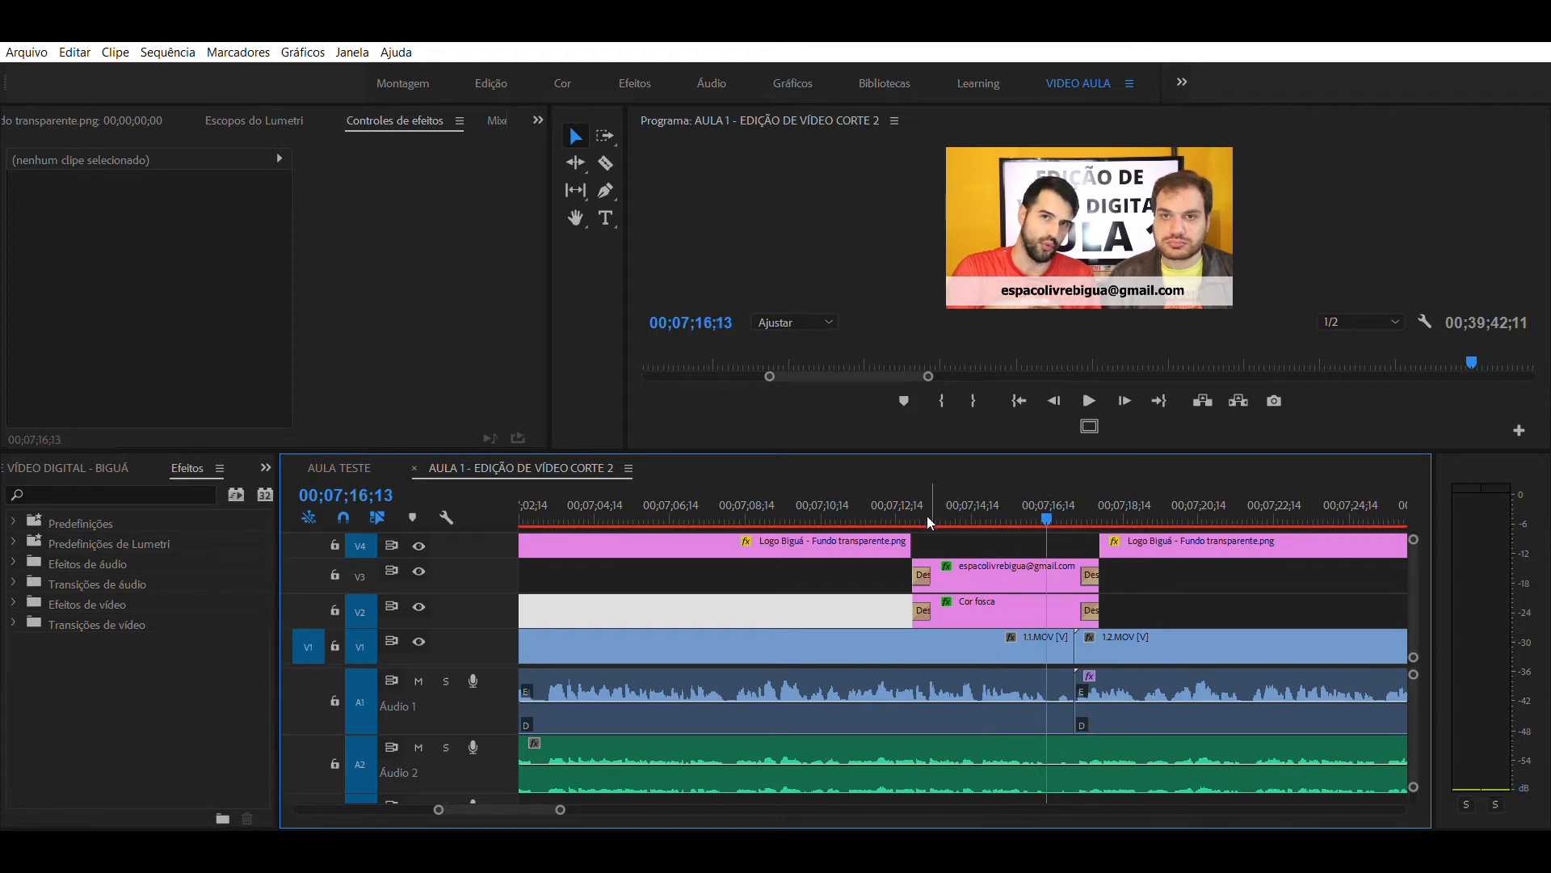
drag(998, 521, 1028, 488)
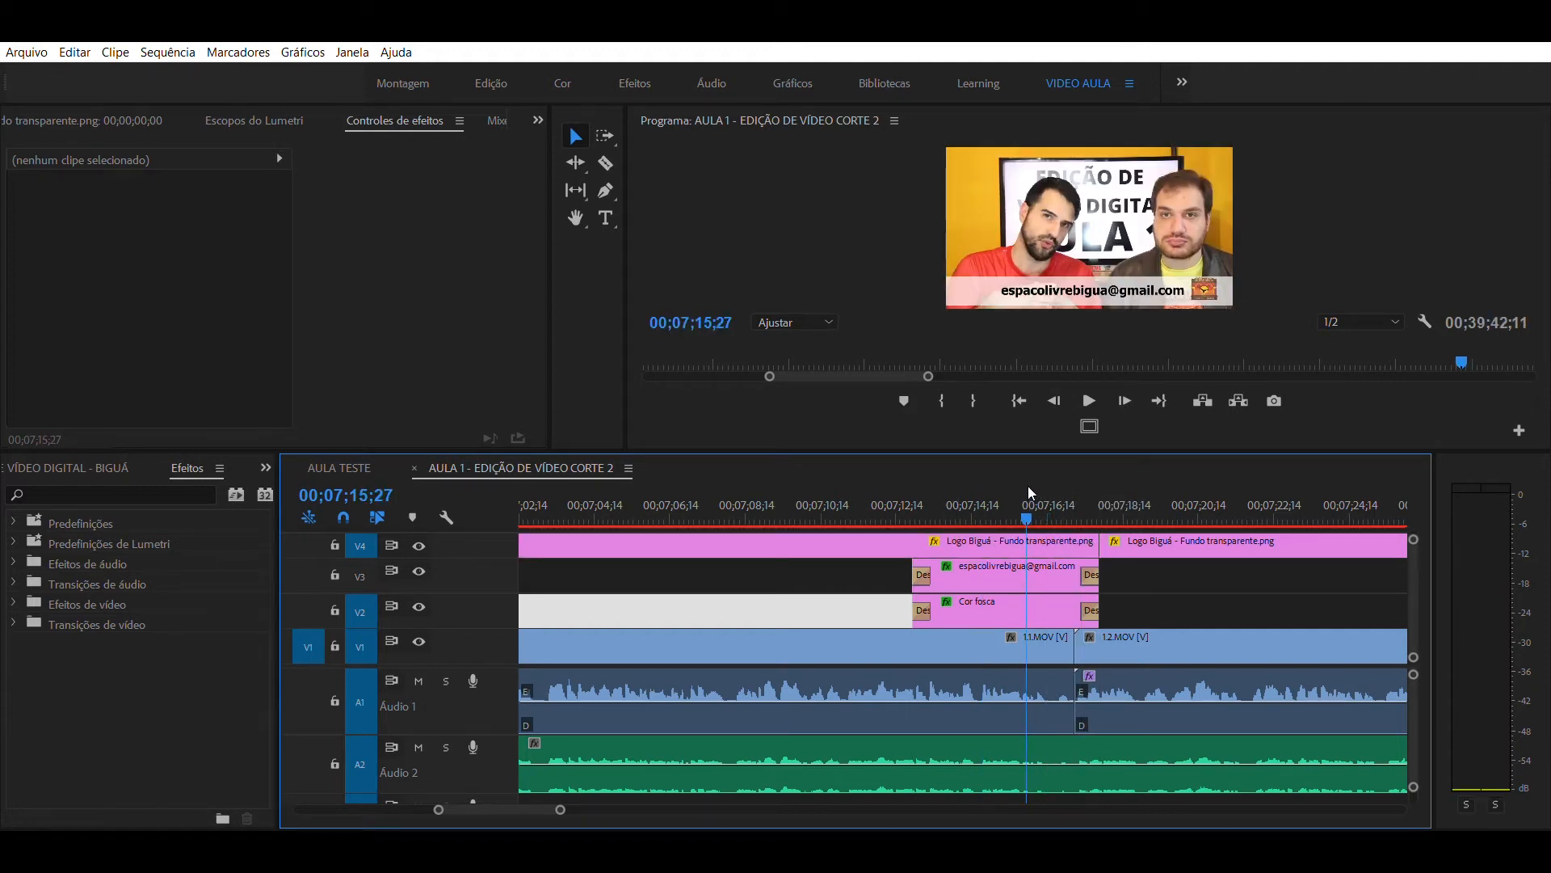
drag(1099, 546, 911, 558)
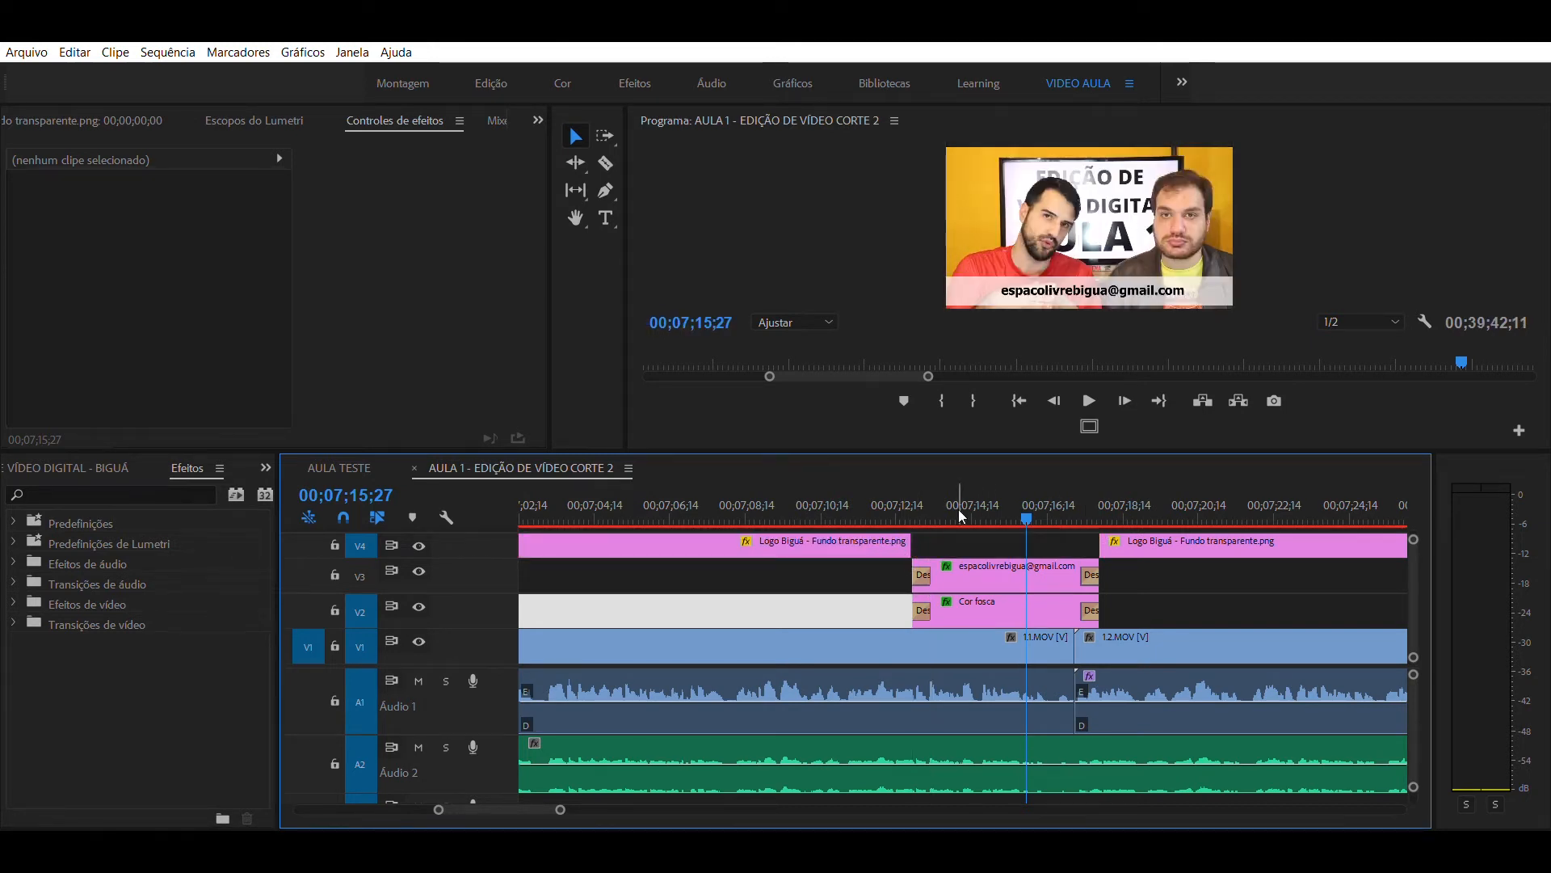
- Extend the V4 logo clip across the caption once more, trim it back, and select the empty V4 gap above the caption
drag(921, 541, 1098, 543)
click(1034, 497)
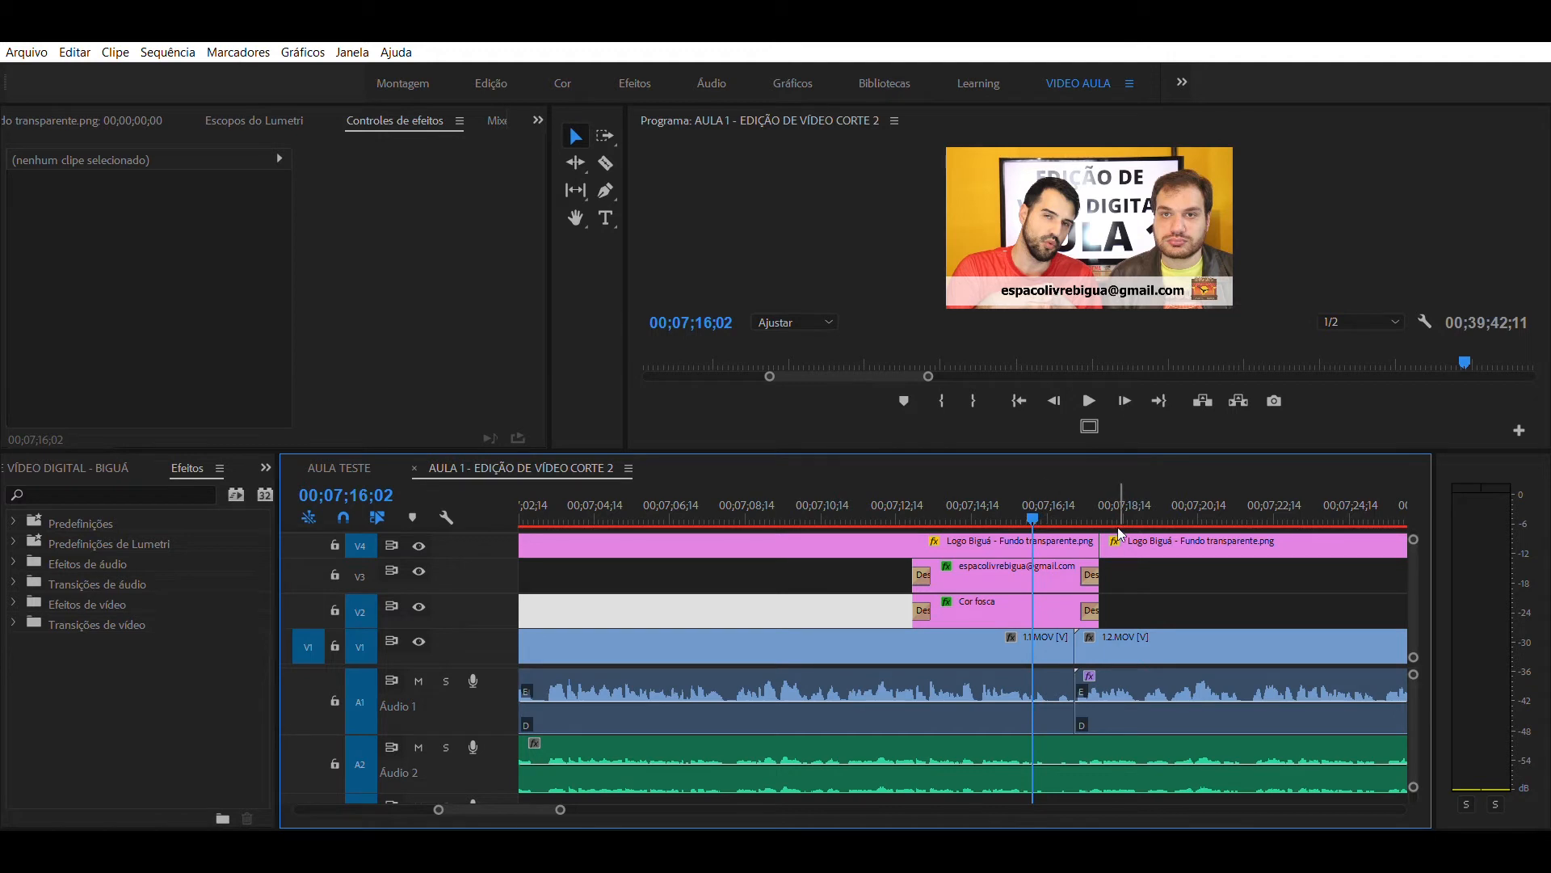
drag(930, 544, 917, 555)
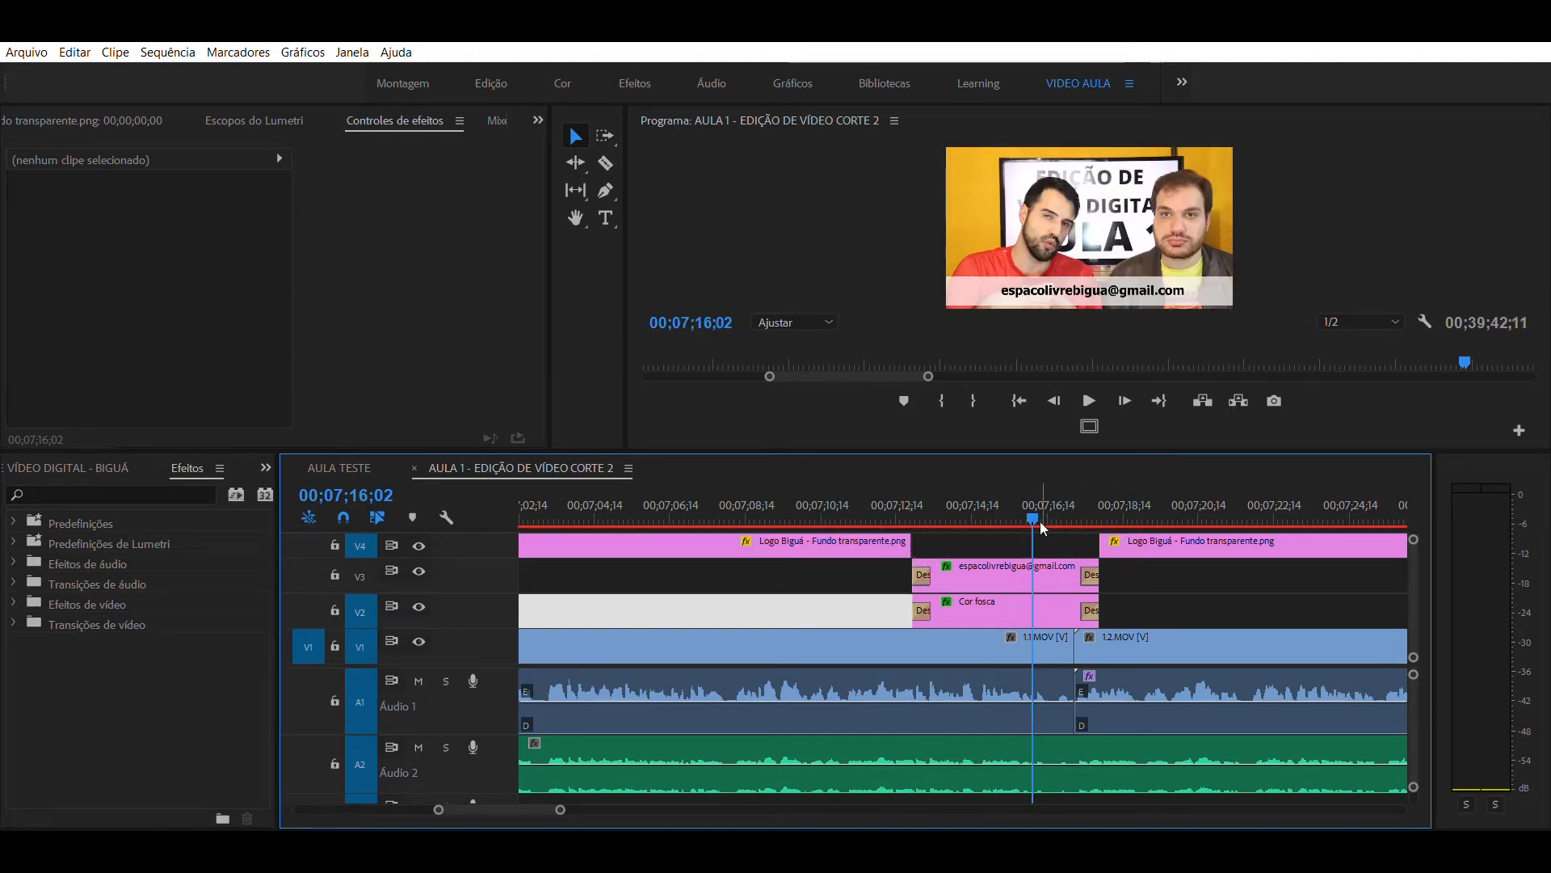
click(1020, 543)
click(1021, 507)
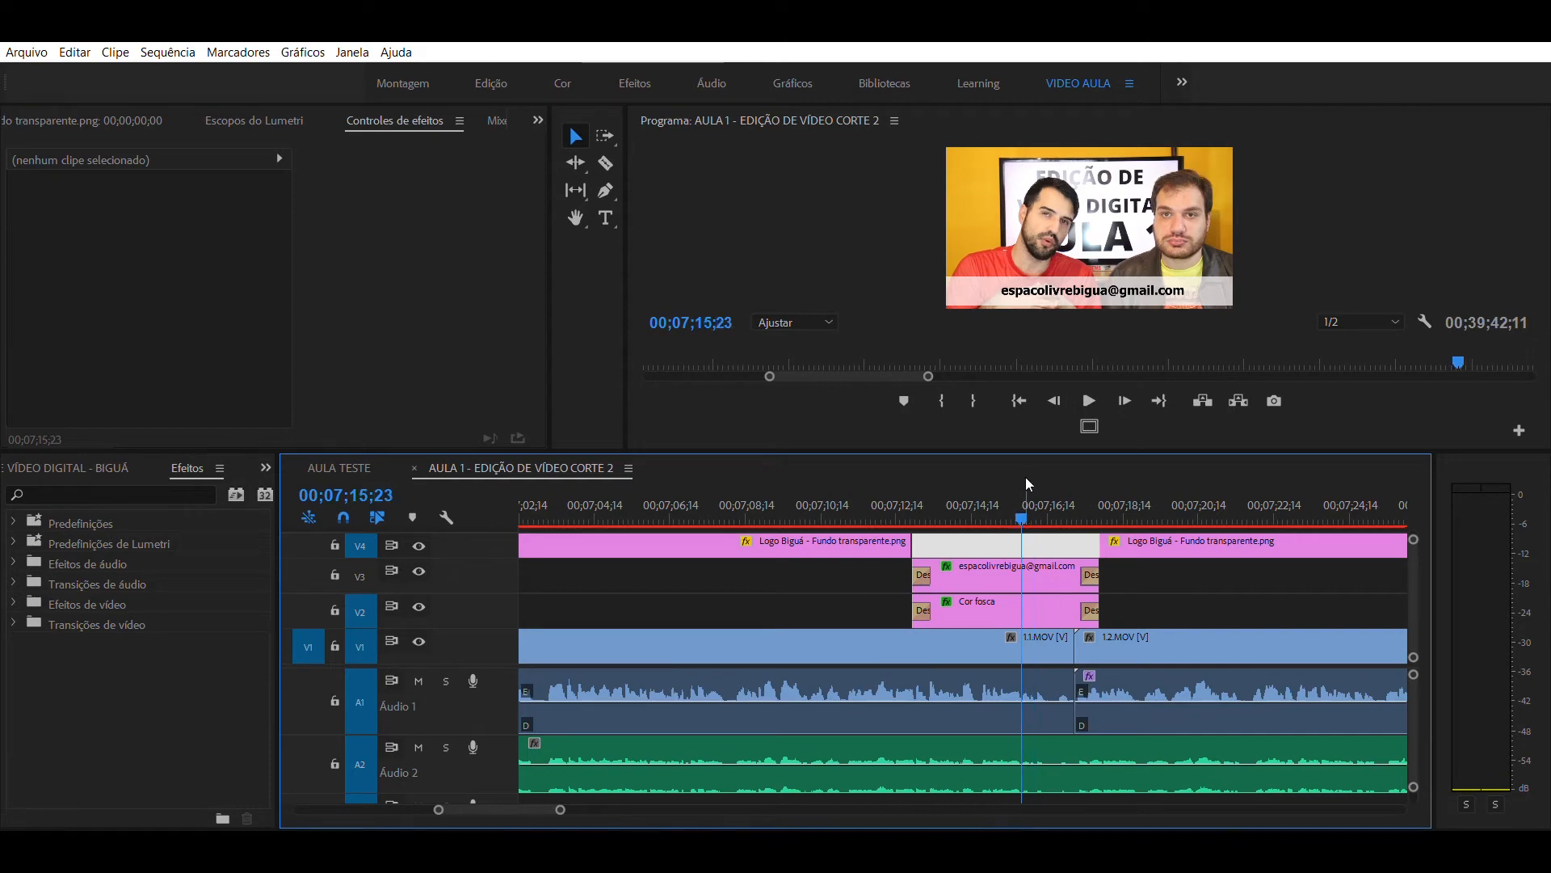
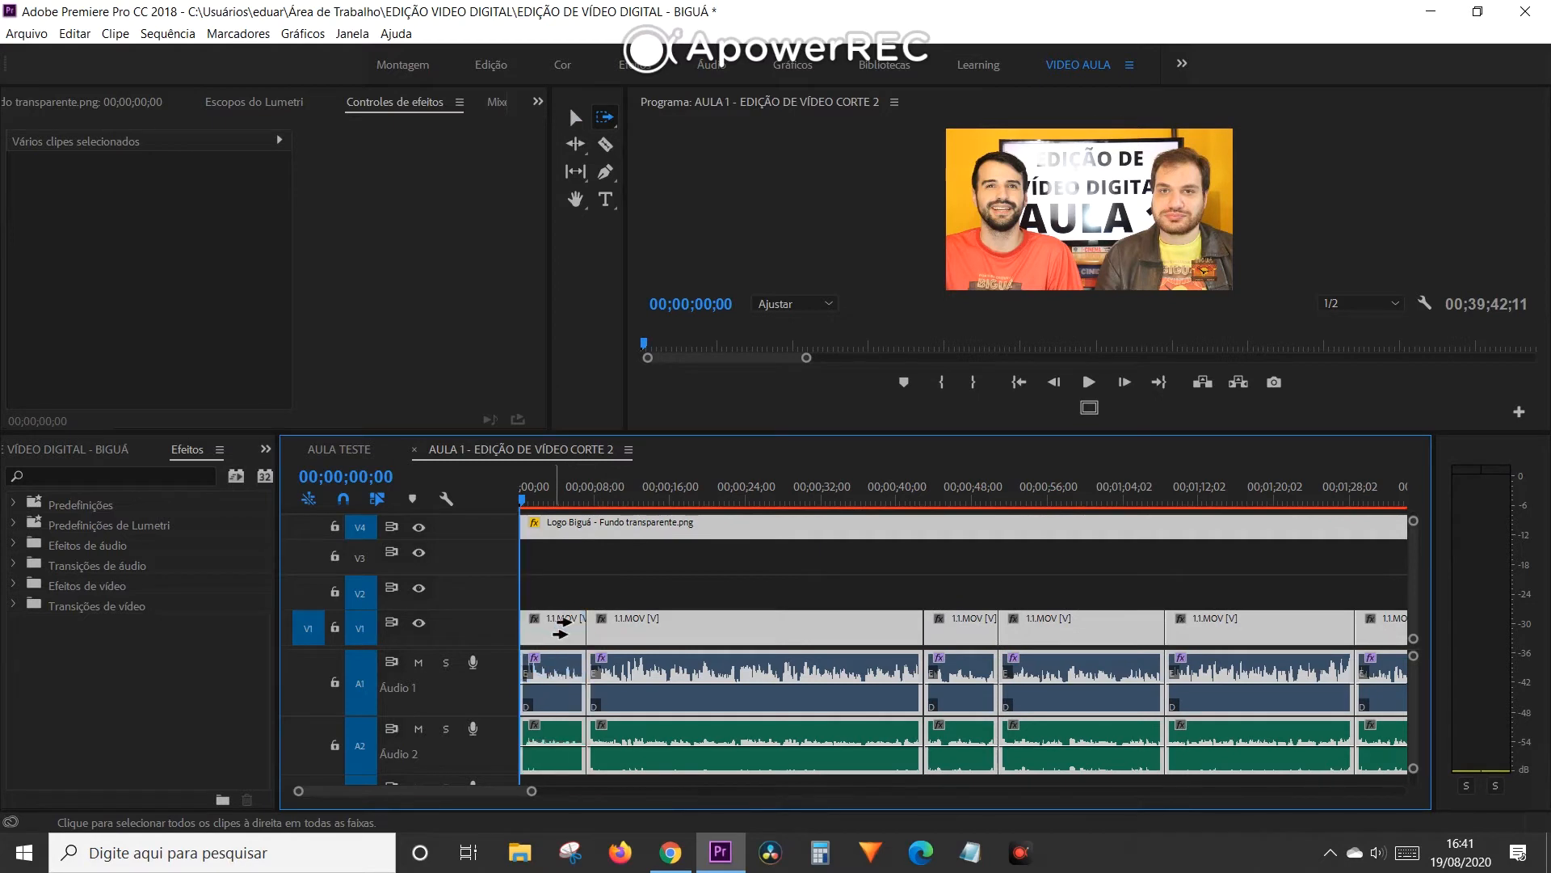
- Shift all clips on every track forward so the sequence's content starts at 00;00;27;00
drag(580, 499, 658, 532)
key(minus)
key(minus)
key(minus)
key(minus)
key(minus)
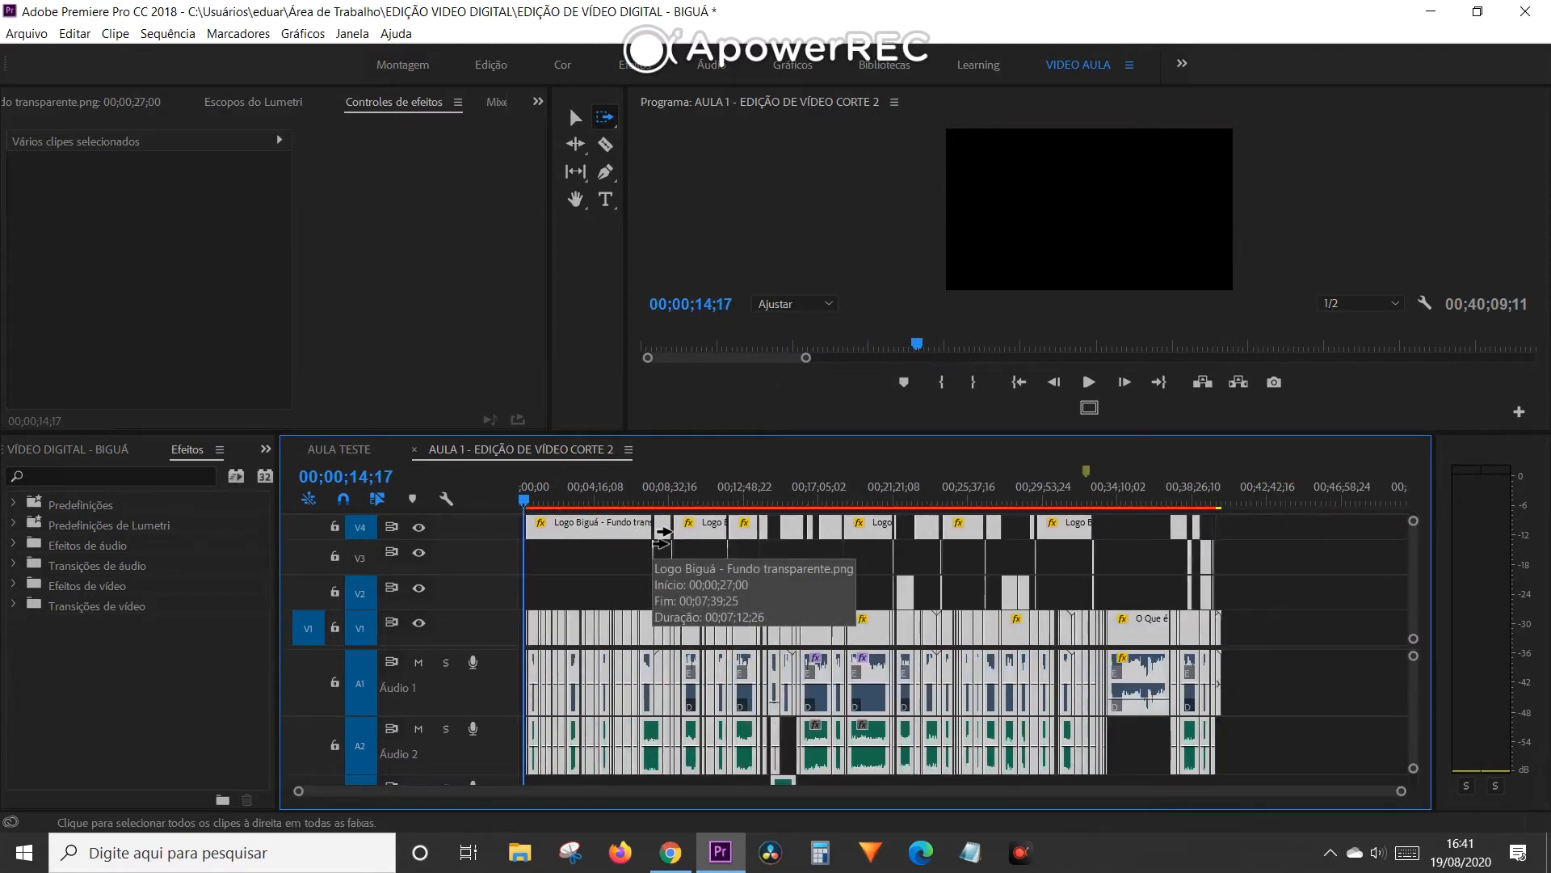
key(equal)
key(equal)
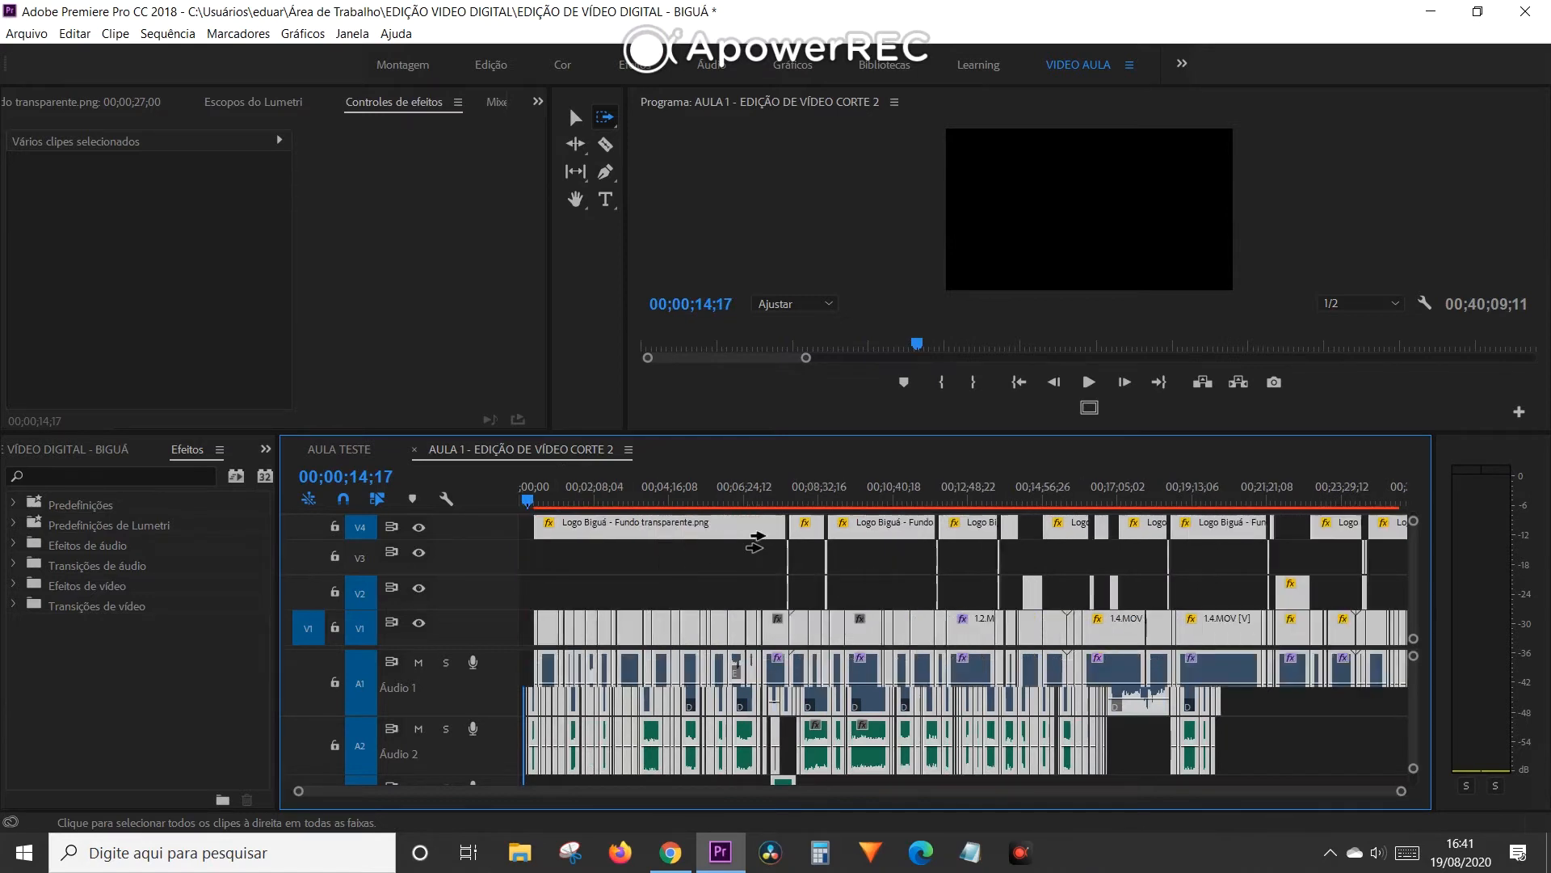
key(equal)
key(equal)
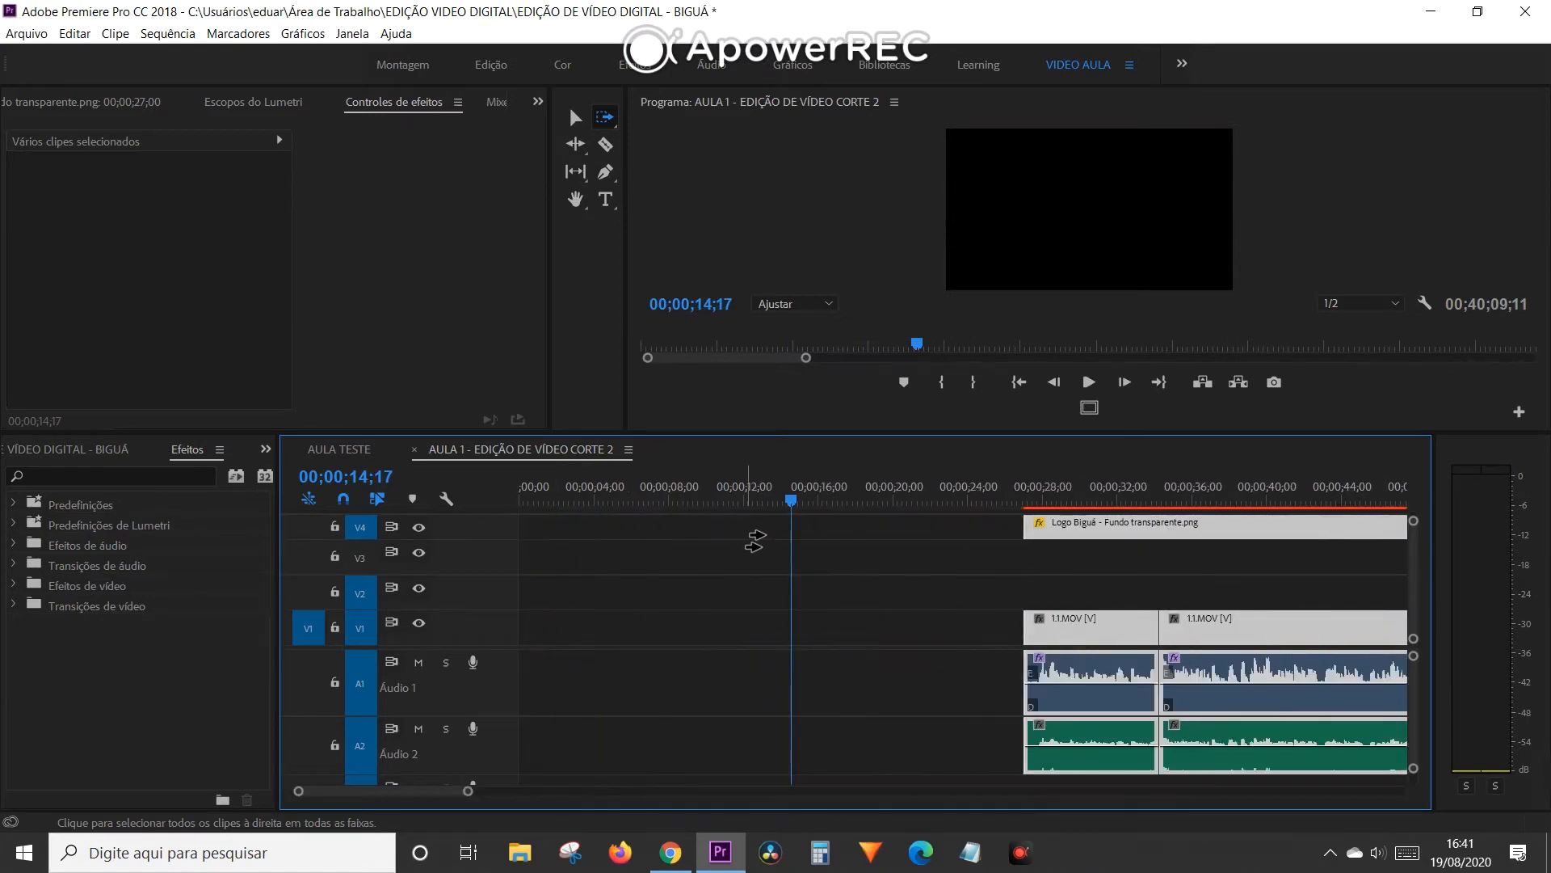
- Scrub through the empty section before the first clip, leaving the playhead at 00;00;21;28
drag(582, 504, 1003, 494)
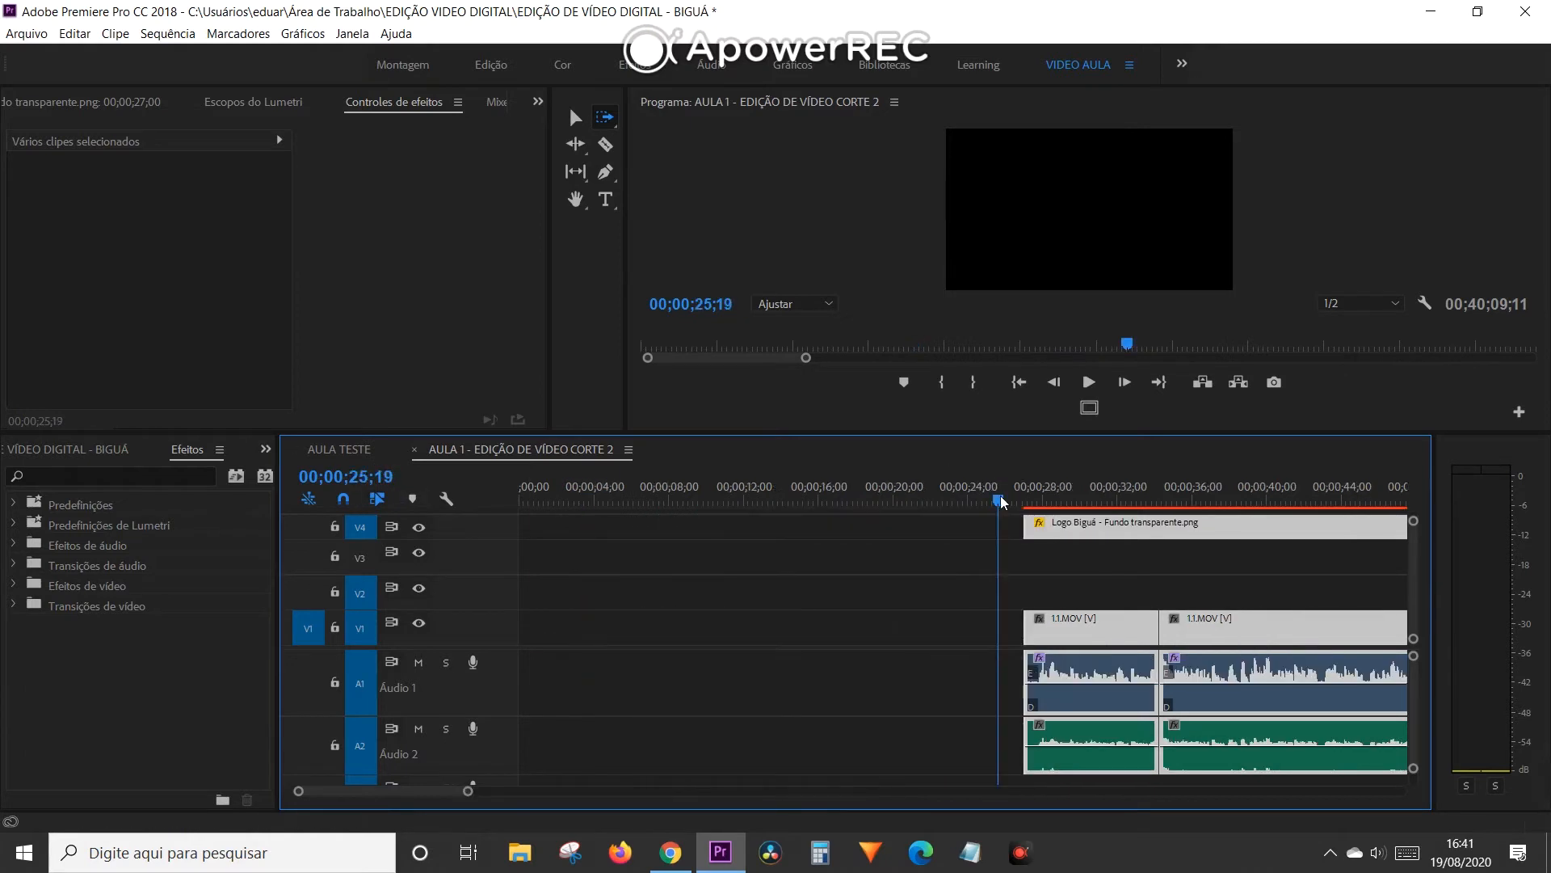
drag(1002, 498, 929, 501)
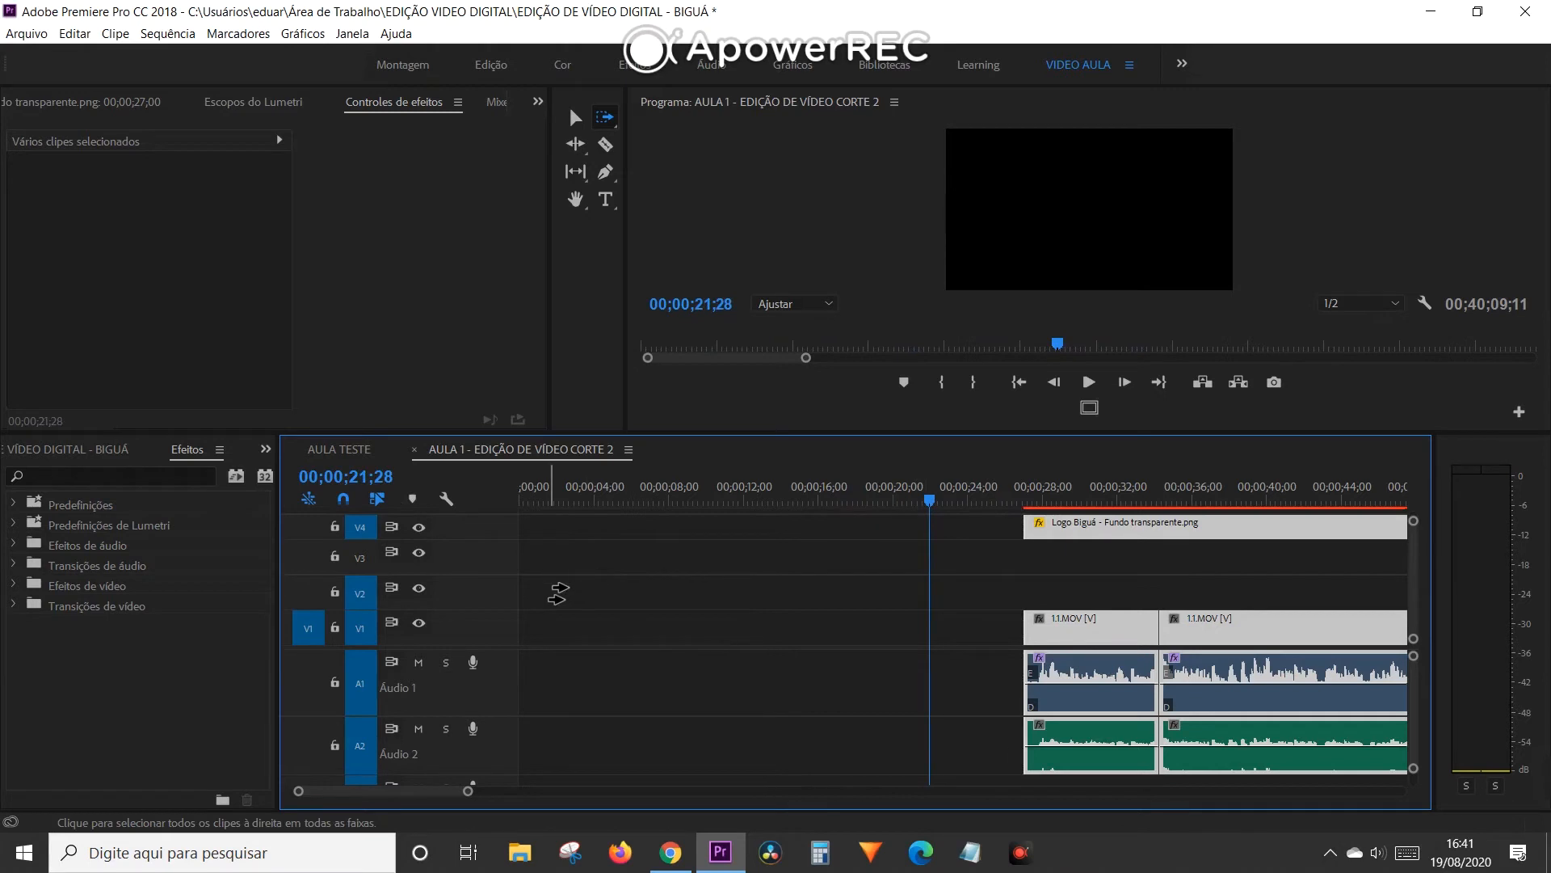
drag(787, 499, 929, 502)
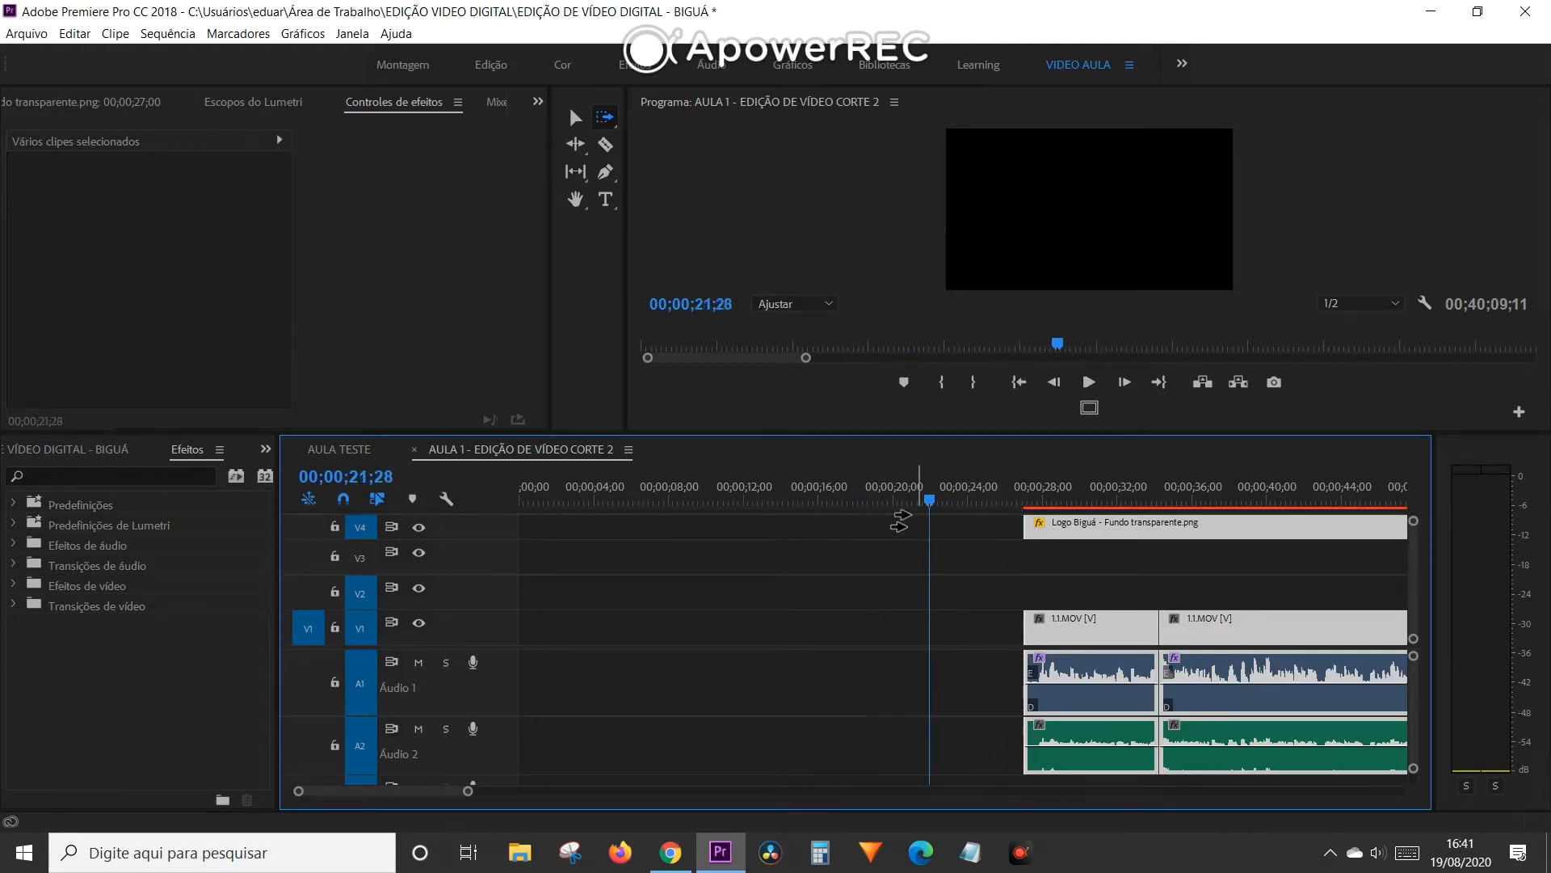
- Ripple-delete the empty gap at the sequence's start so all clips begin at 00;00;00;00
key(v)
click(680, 580)
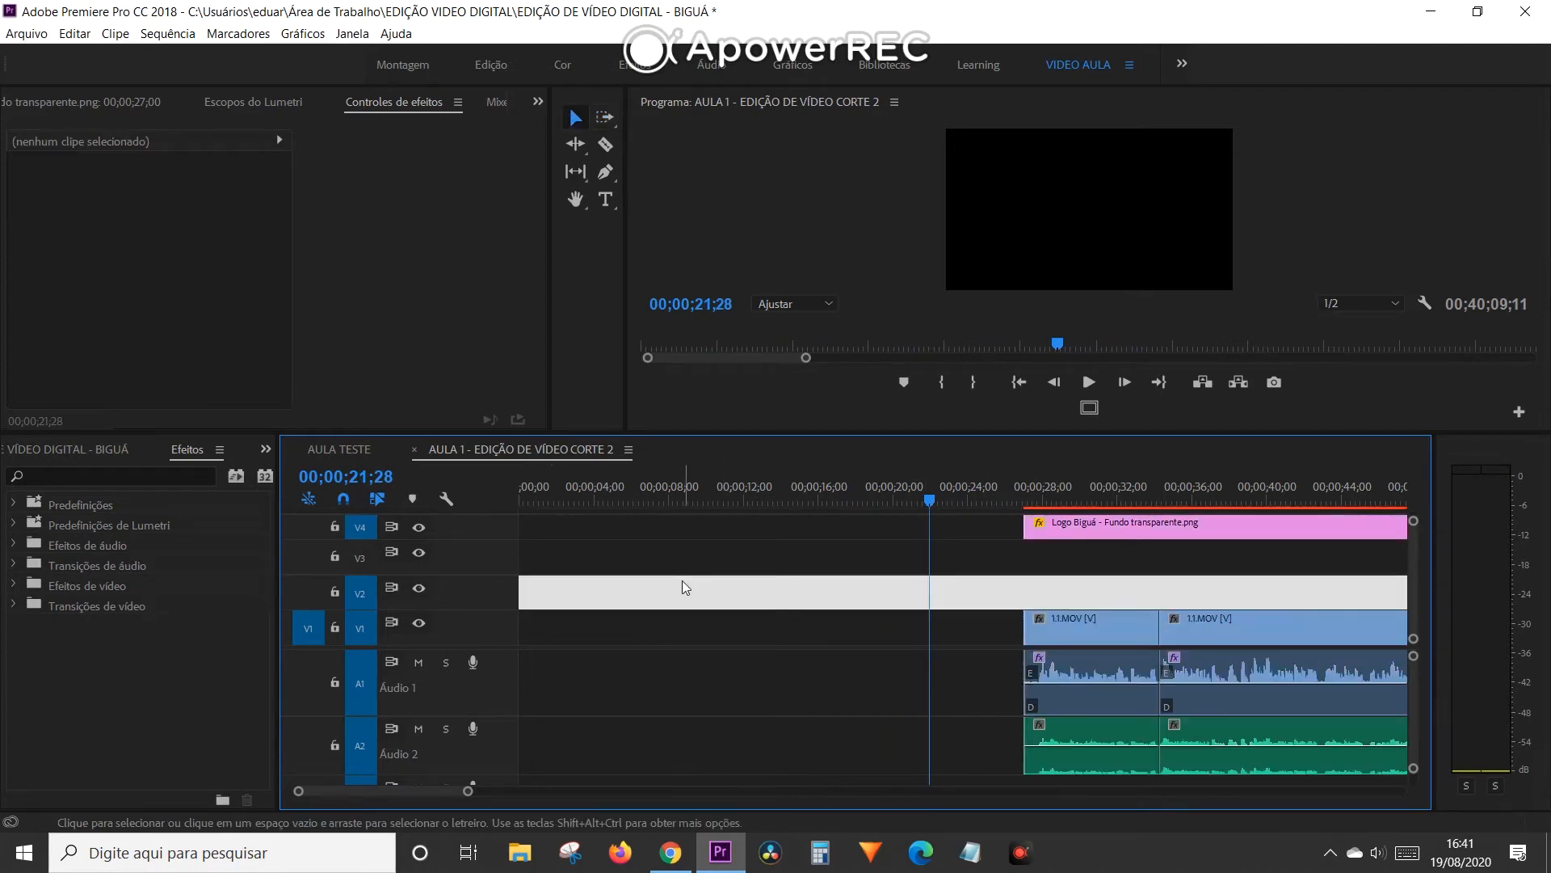
right_click(644, 640)
click(671, 651)
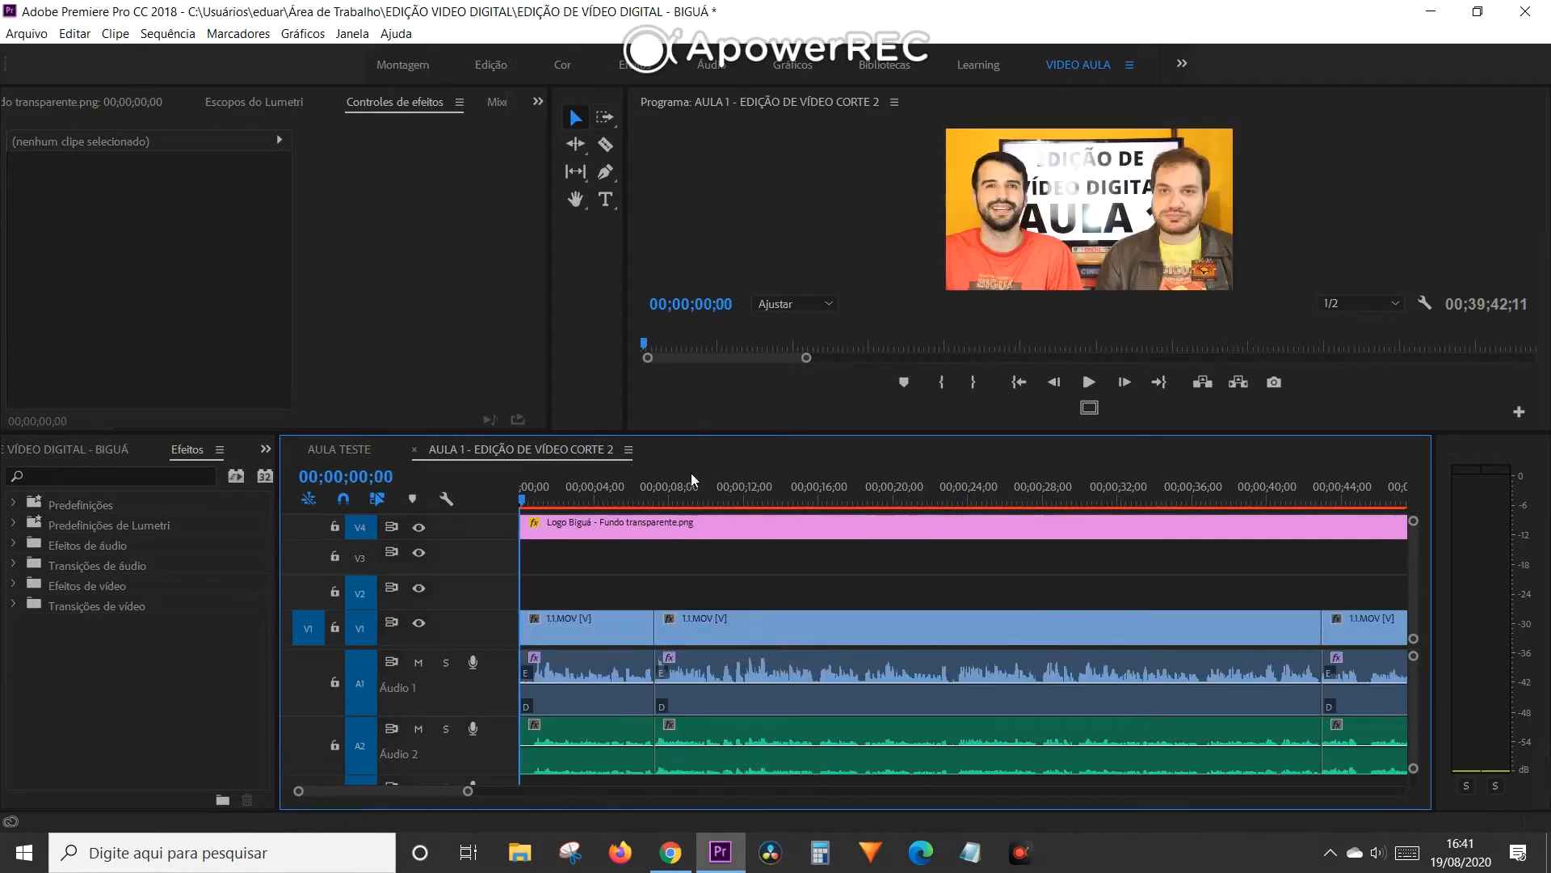
- Scrub from the opening shot across the whole sequence to the editing-software list caption at 00;37;56;05
click(571, 498)
drag(565, 493, 1008, 490)
key(minus)
key(minus)
key(minus)
key(minus)
key(minus)
key(minus)
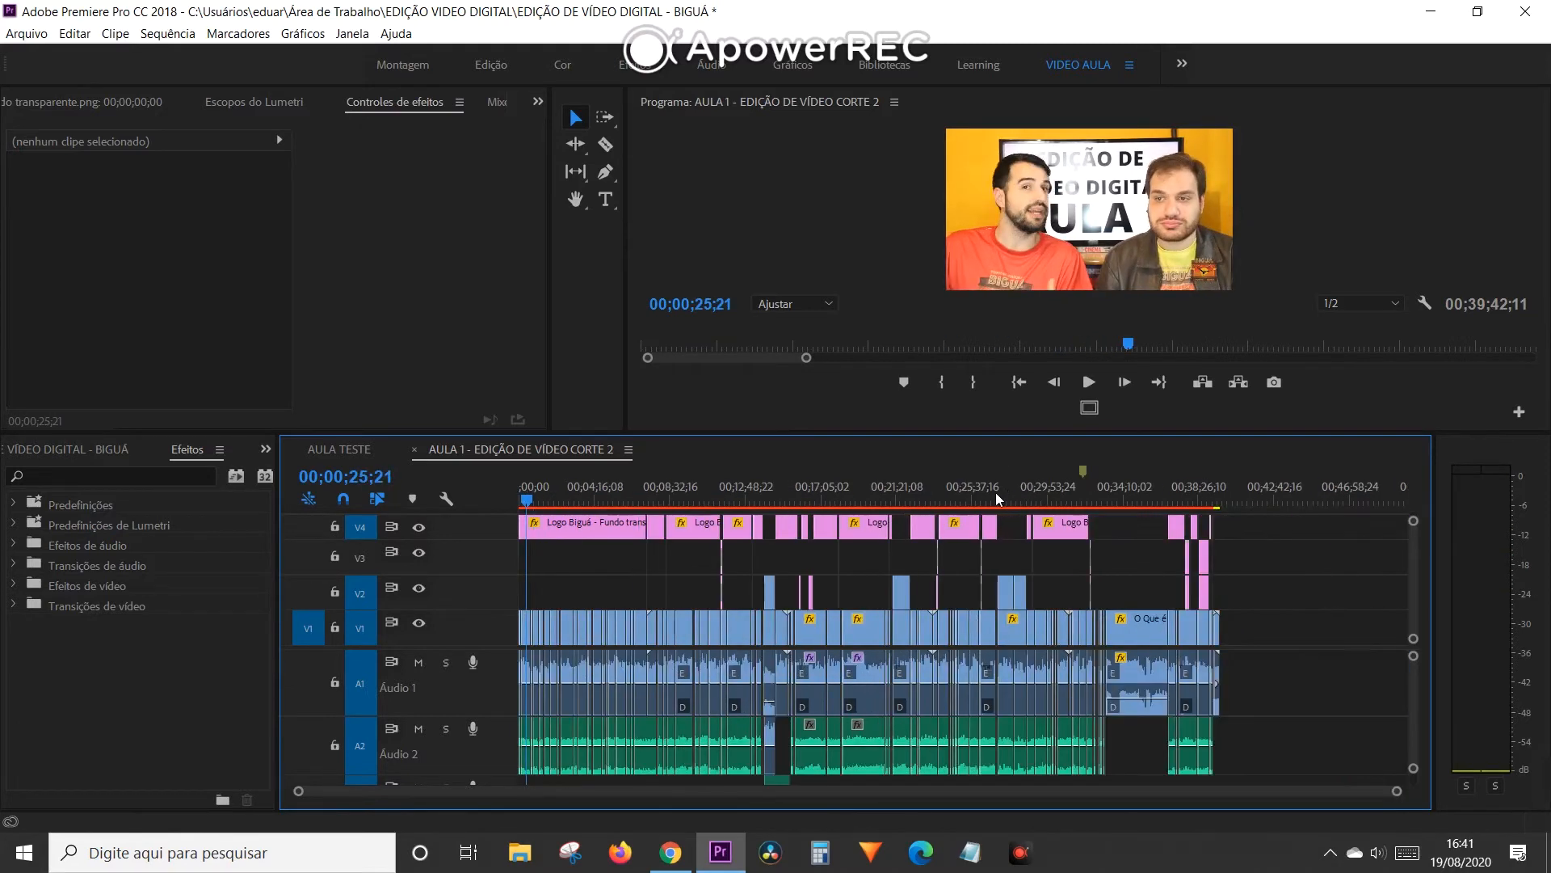
drag(602, 498, 1150, 489)
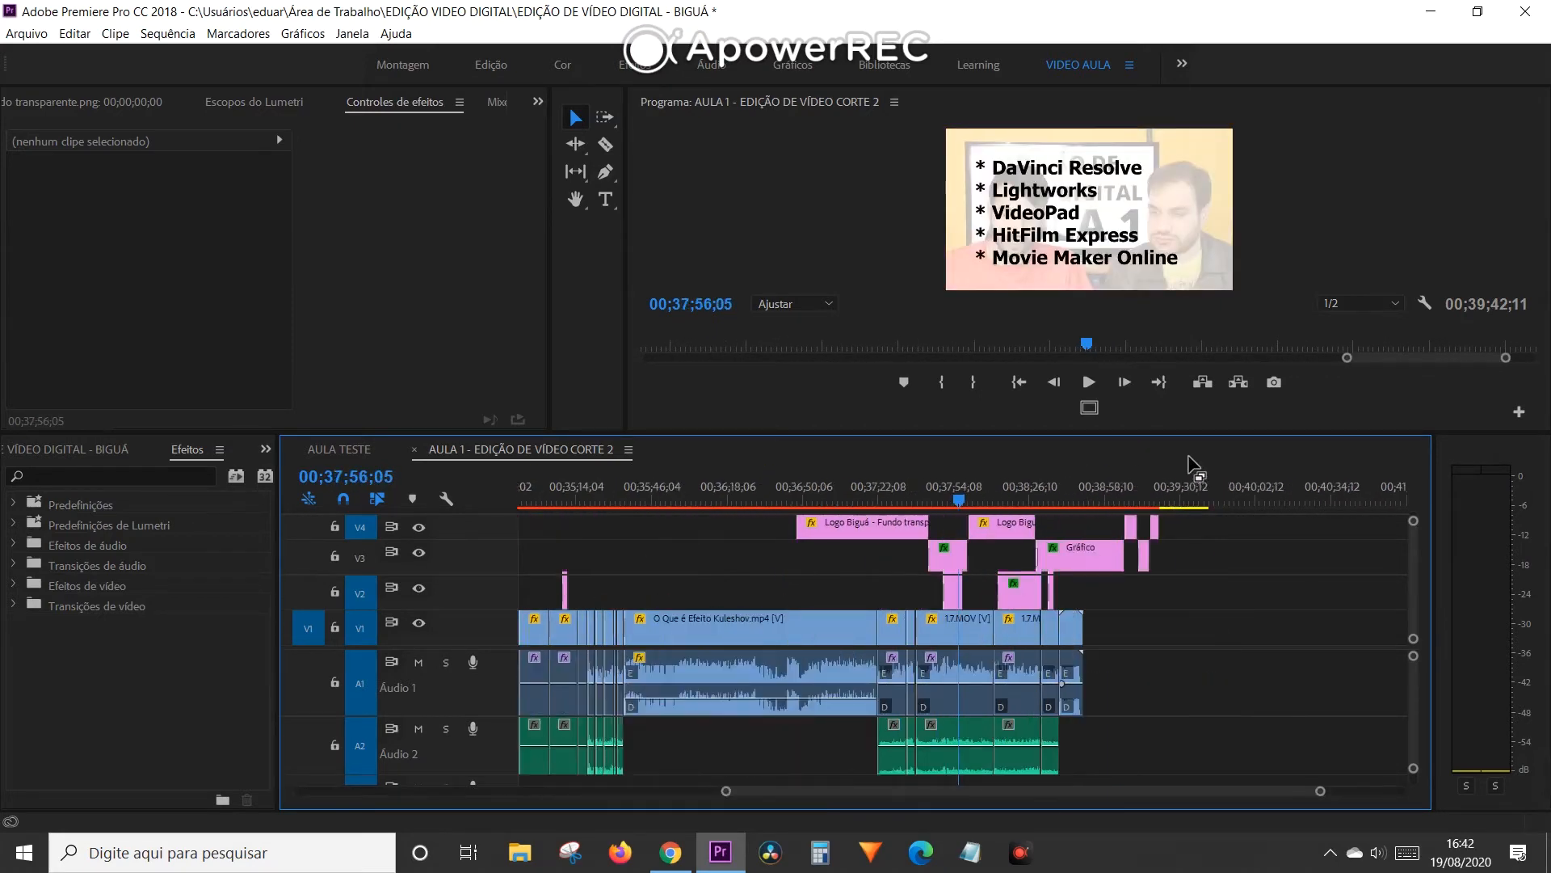
- Preview the Kuleshov effect clip, the LEV KULESHOV caption and the closing sponsor logos, ending at 00;39;32;06
click(1126, 501)
mouse_move(1125, 501)
mouse_down()
mouse_move(1142, 501)
mouse_move(1112, 501)
mouse_up()
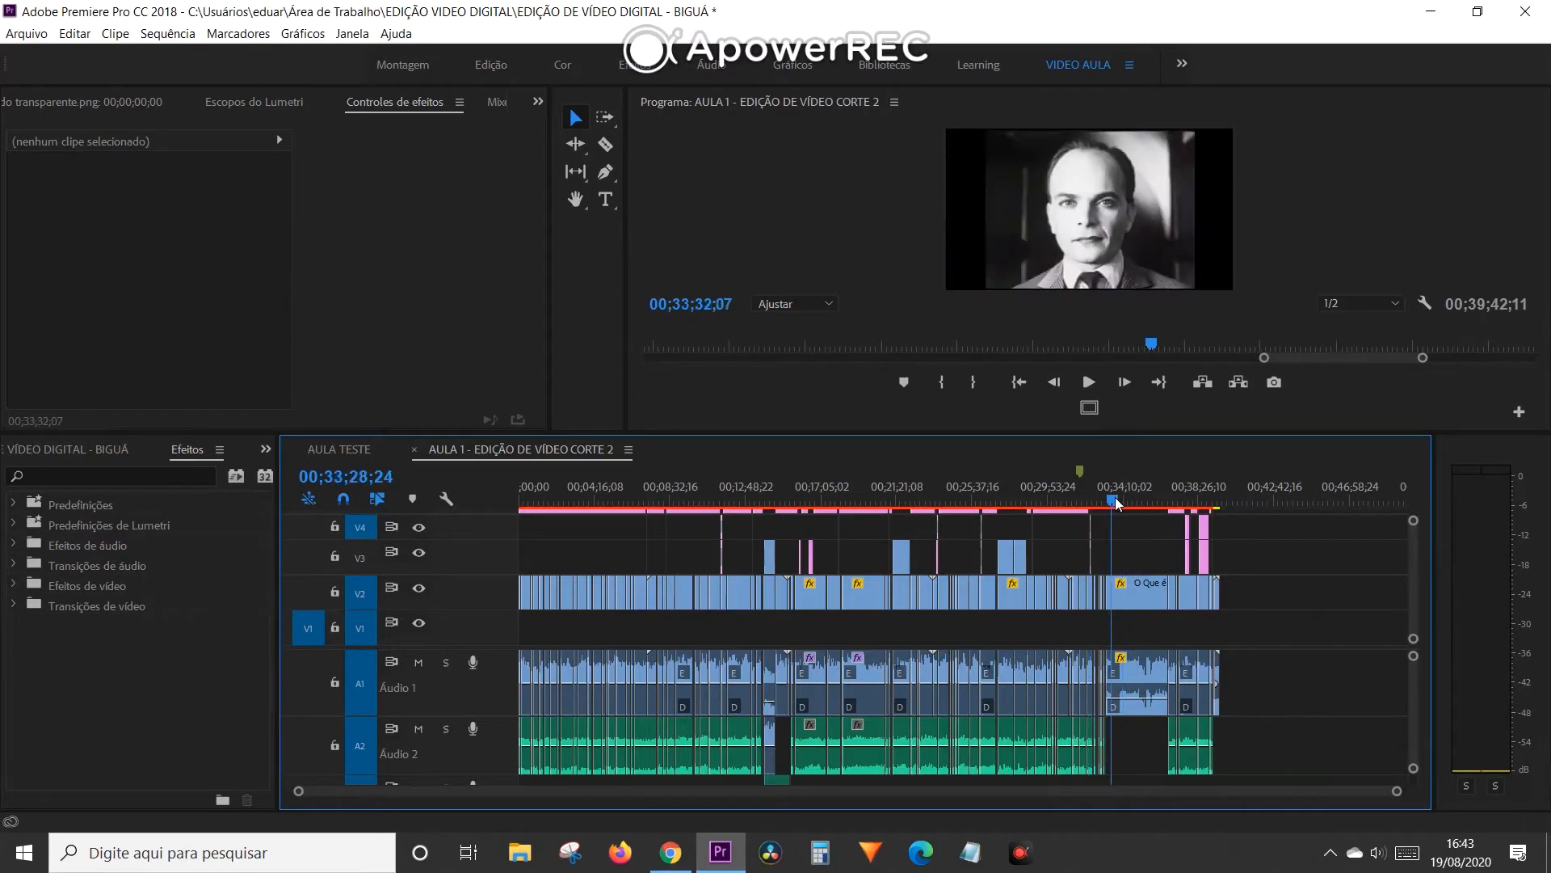
click(1091, 501)
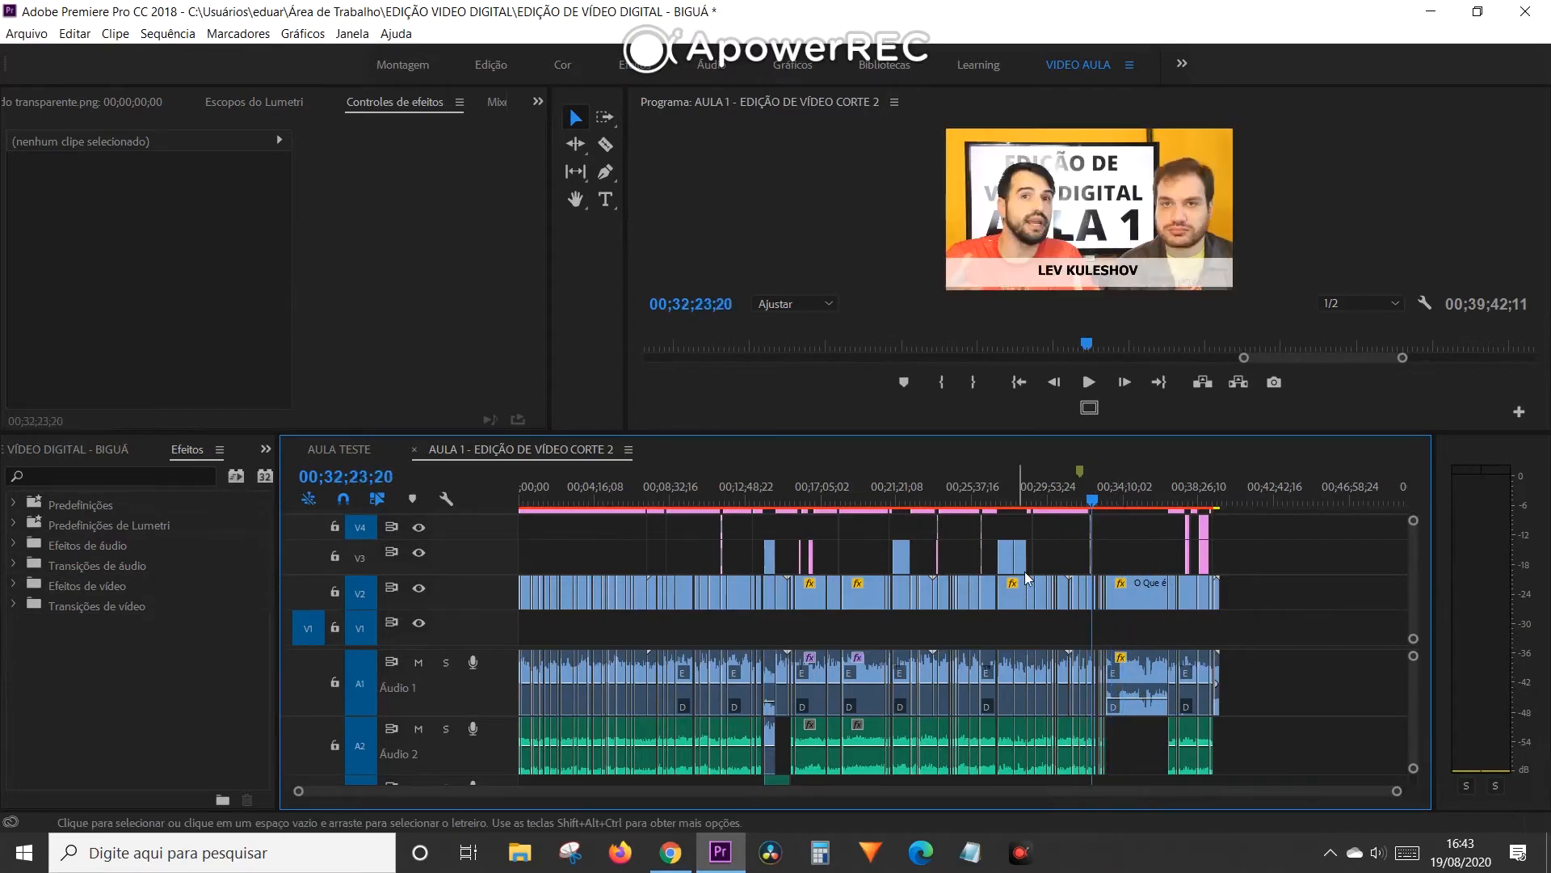
drag(1224, 502, 1212, 502)
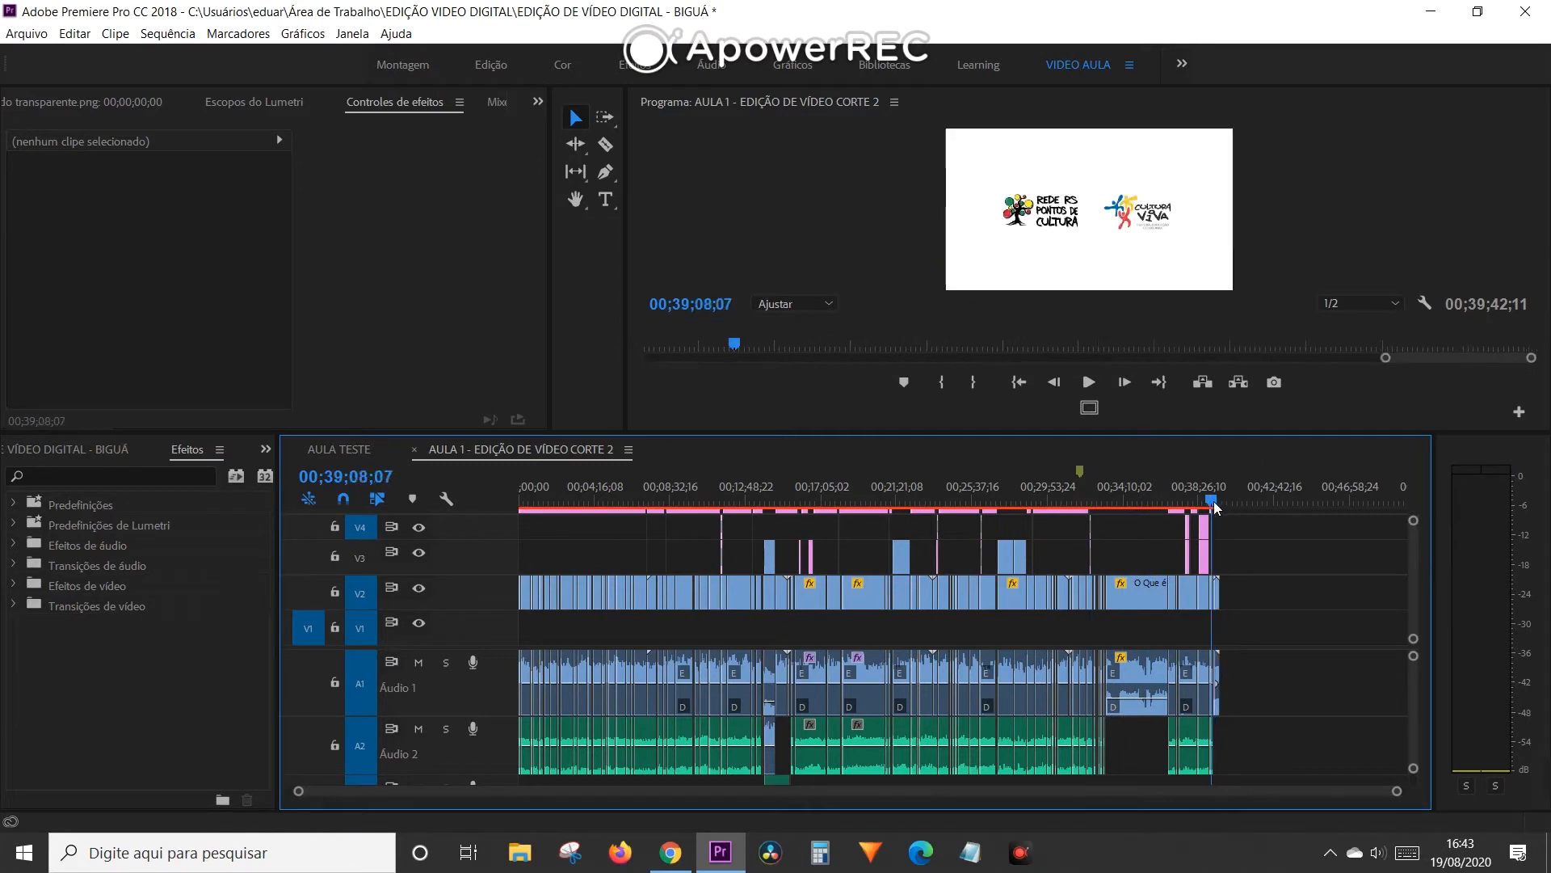
click(1220, 489)
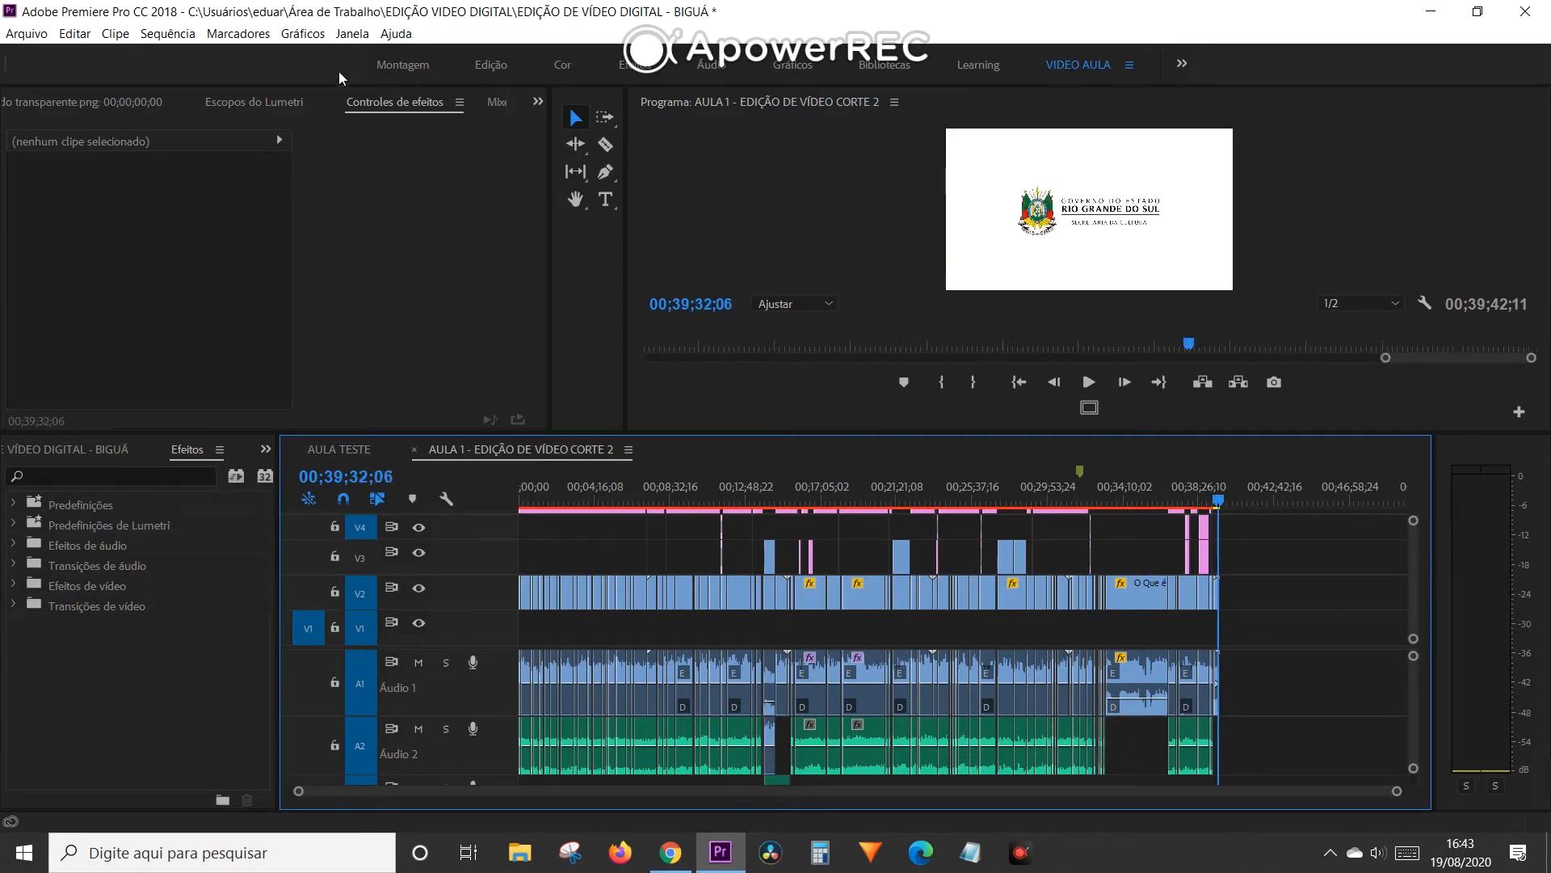
- Open the media export settings for the sequence and scrub the output preview from start to end, stopping at 00;19;55;12
click(26, 33)
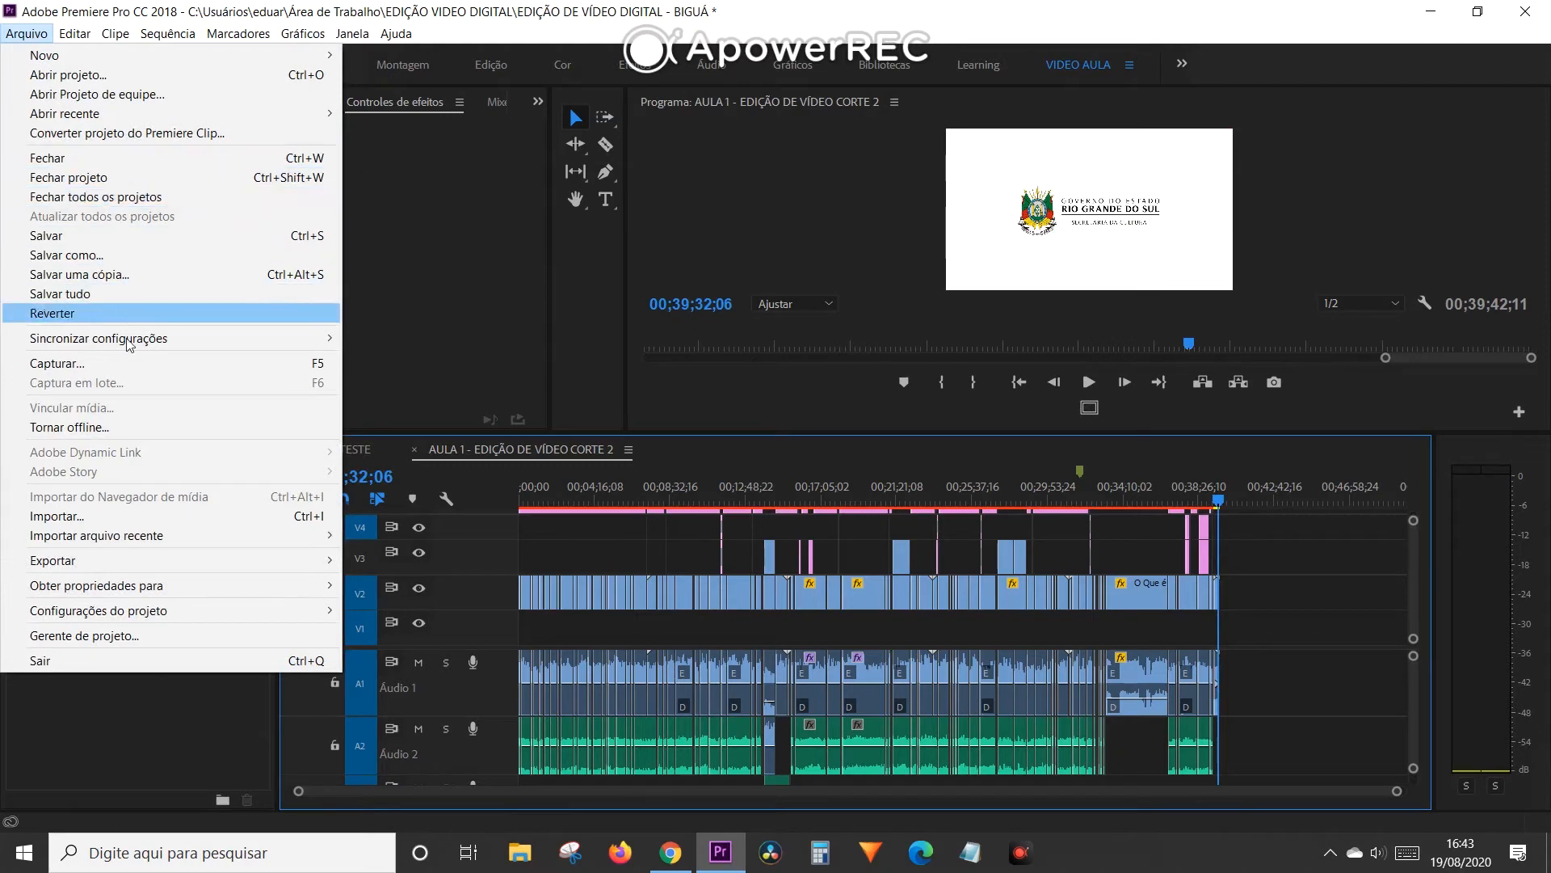
mouse_move(106, 564)
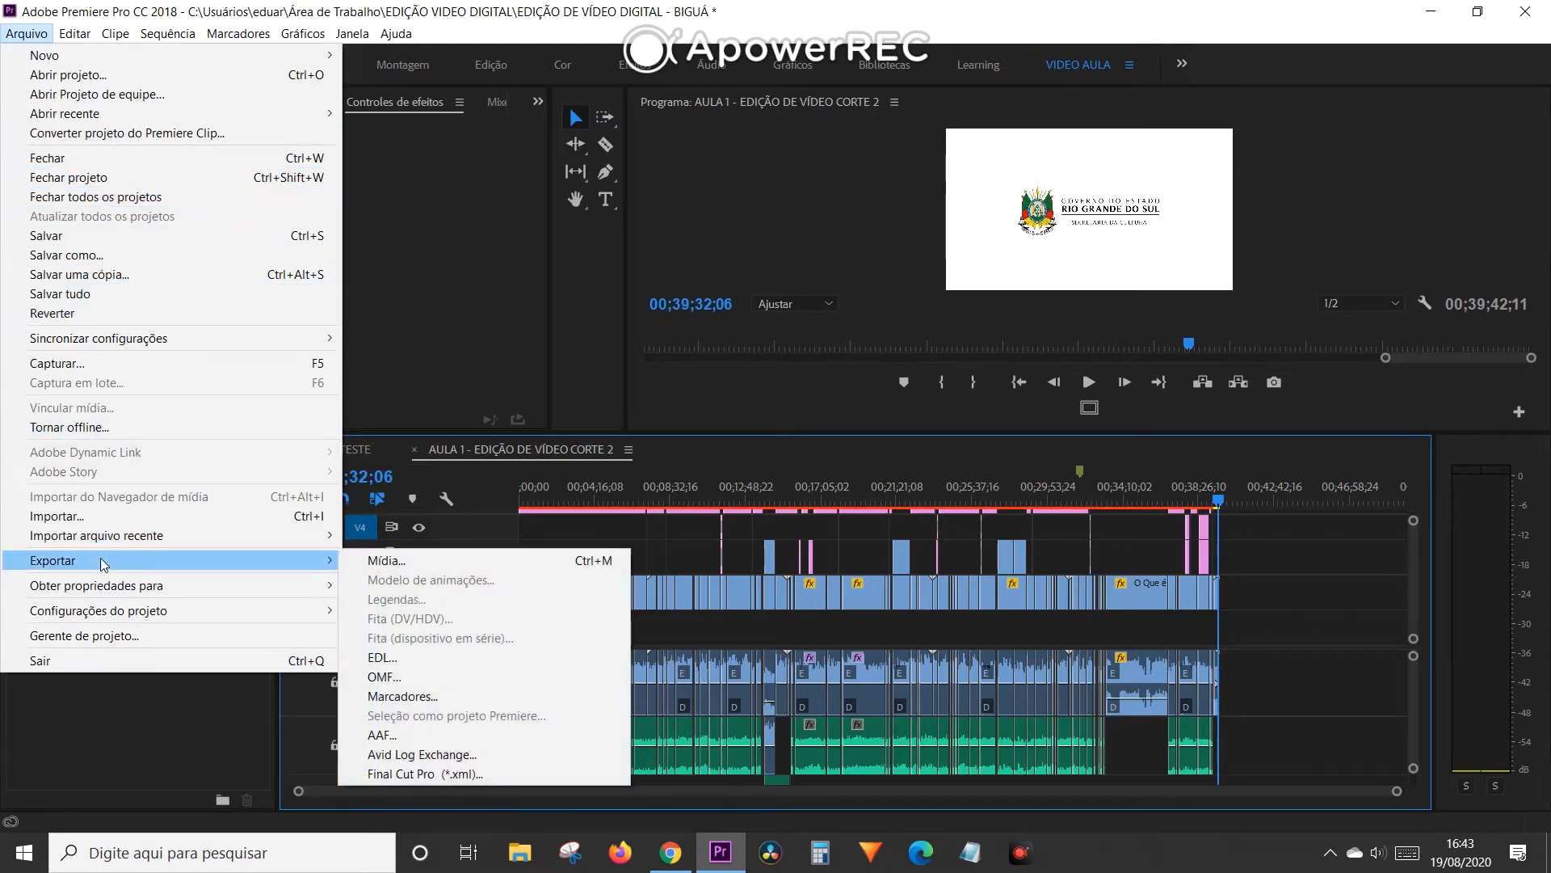
click(482, 561)
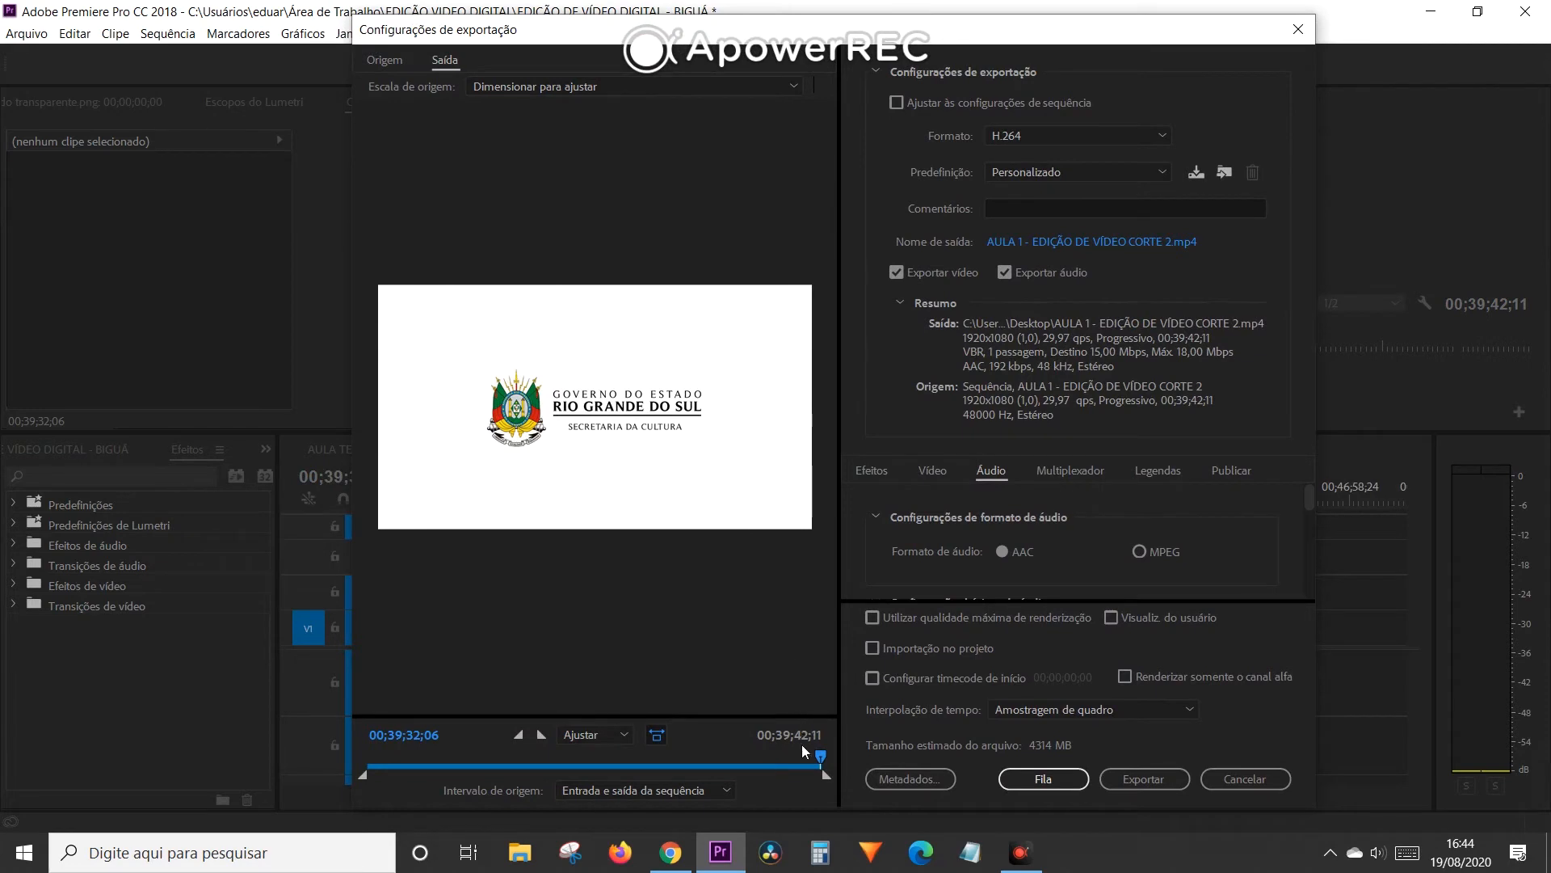
drag(818, 756, 336, 738)
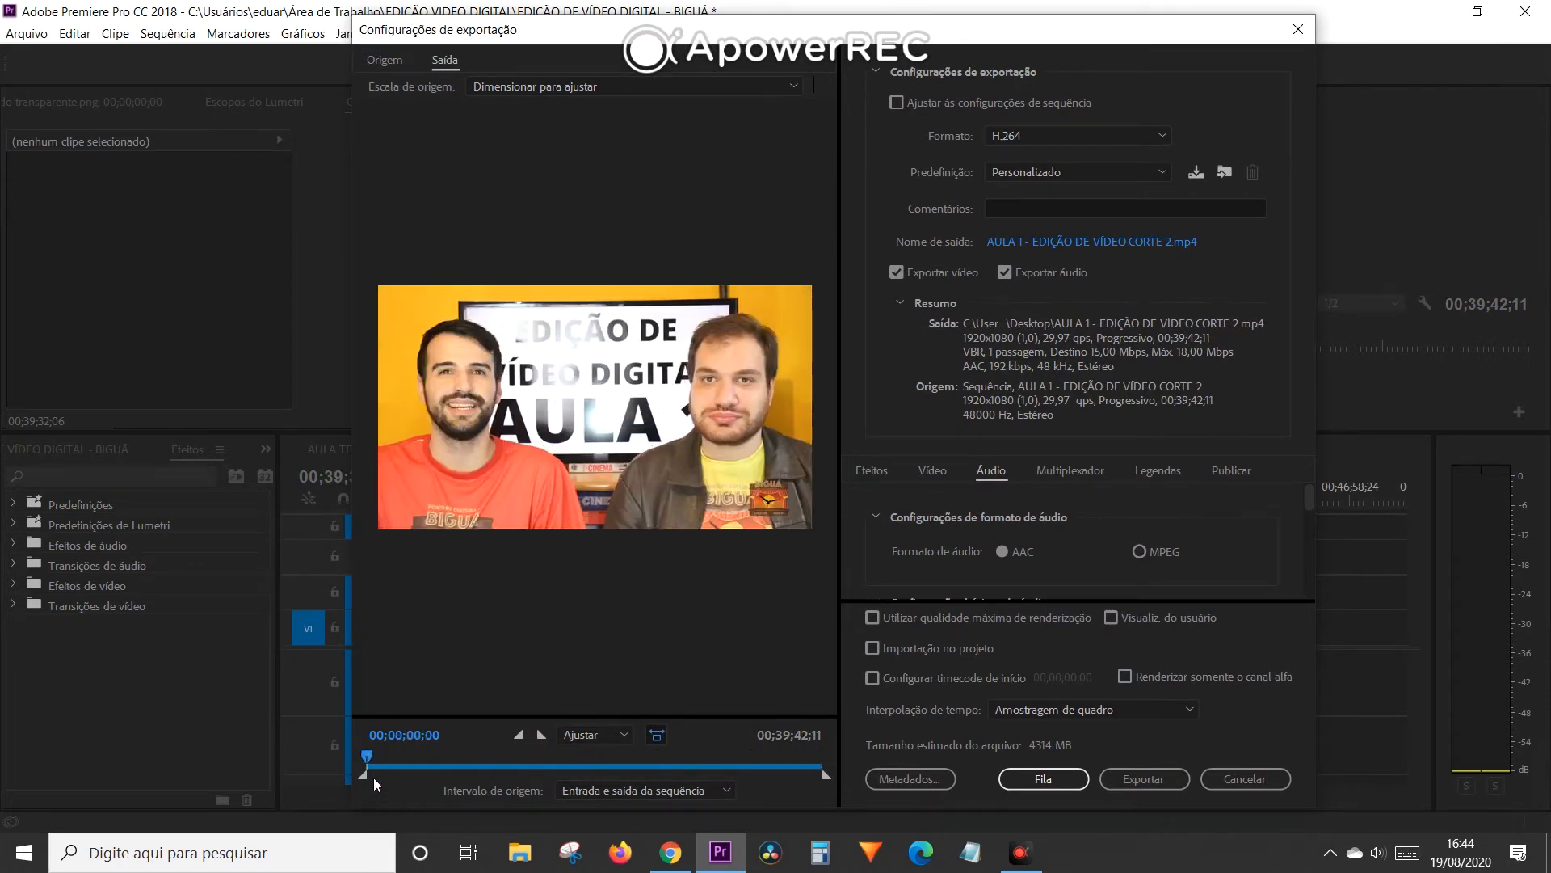
drag(369, 760, 835, 760)
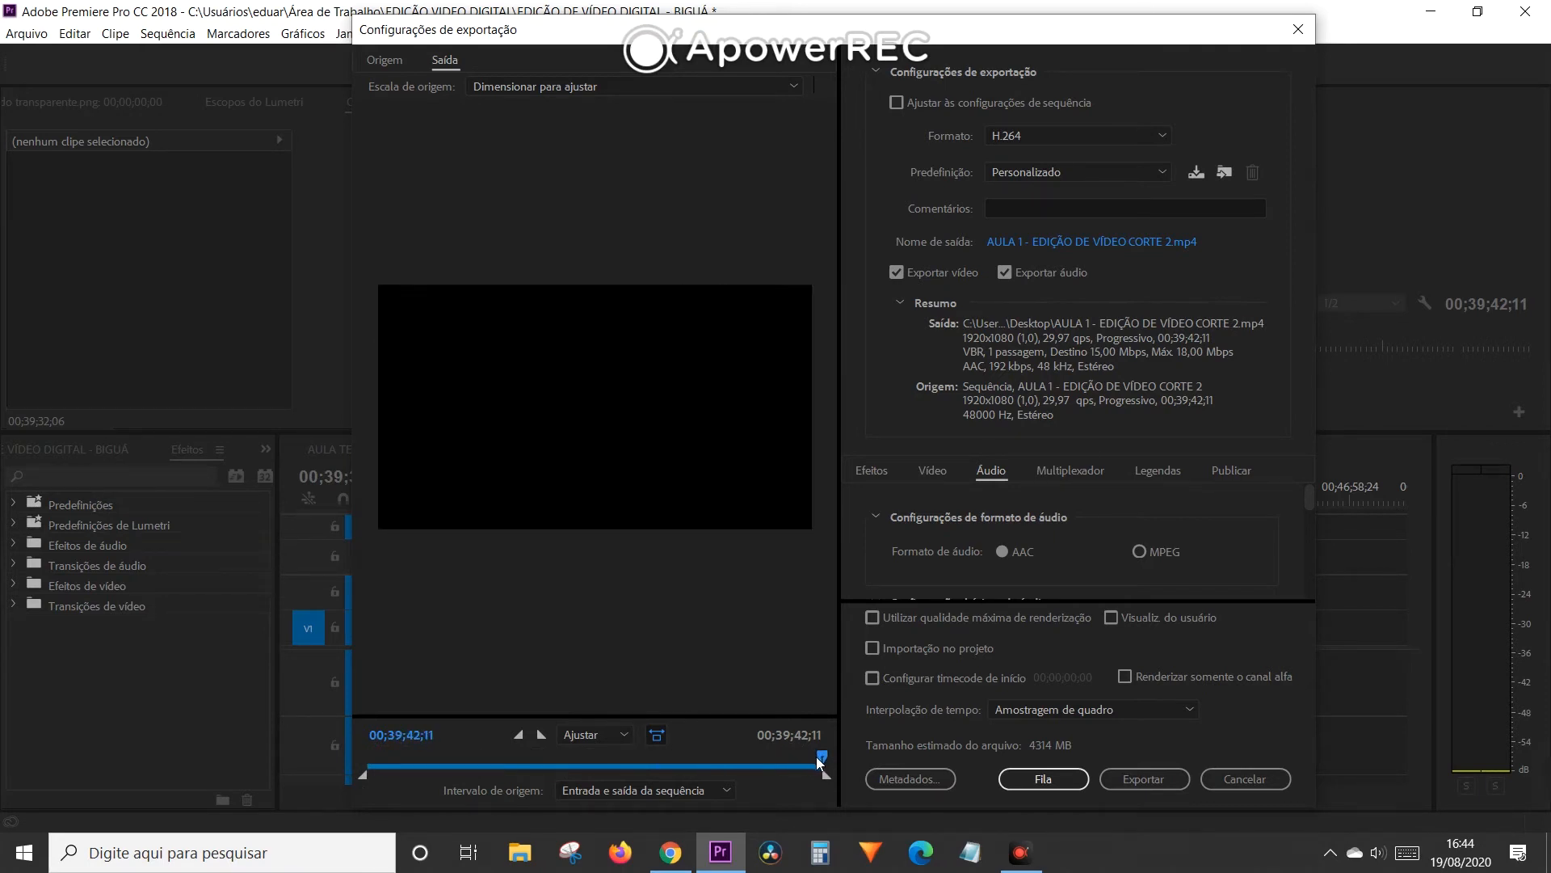
drag(674, 760, 595, 759)
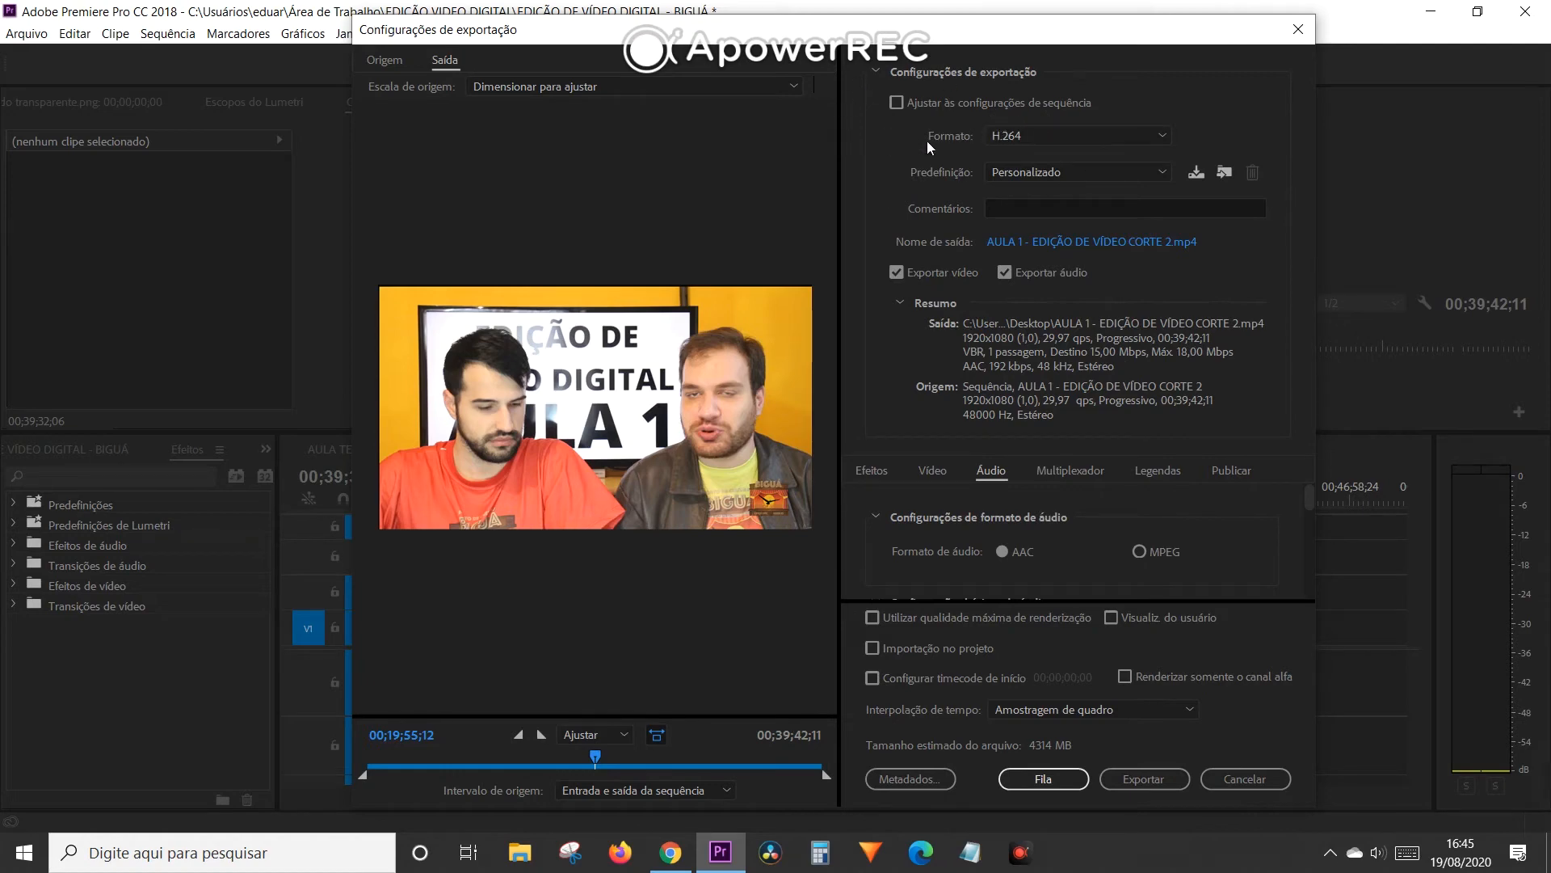
- Choose H.264 as the export format and check the output file's save location, cancelling the save dialog
click(1028, 141)
click(1029, 140)
click(1029, 140)
click(1029, 140)
click(1035, 141)
click(1039, 133)
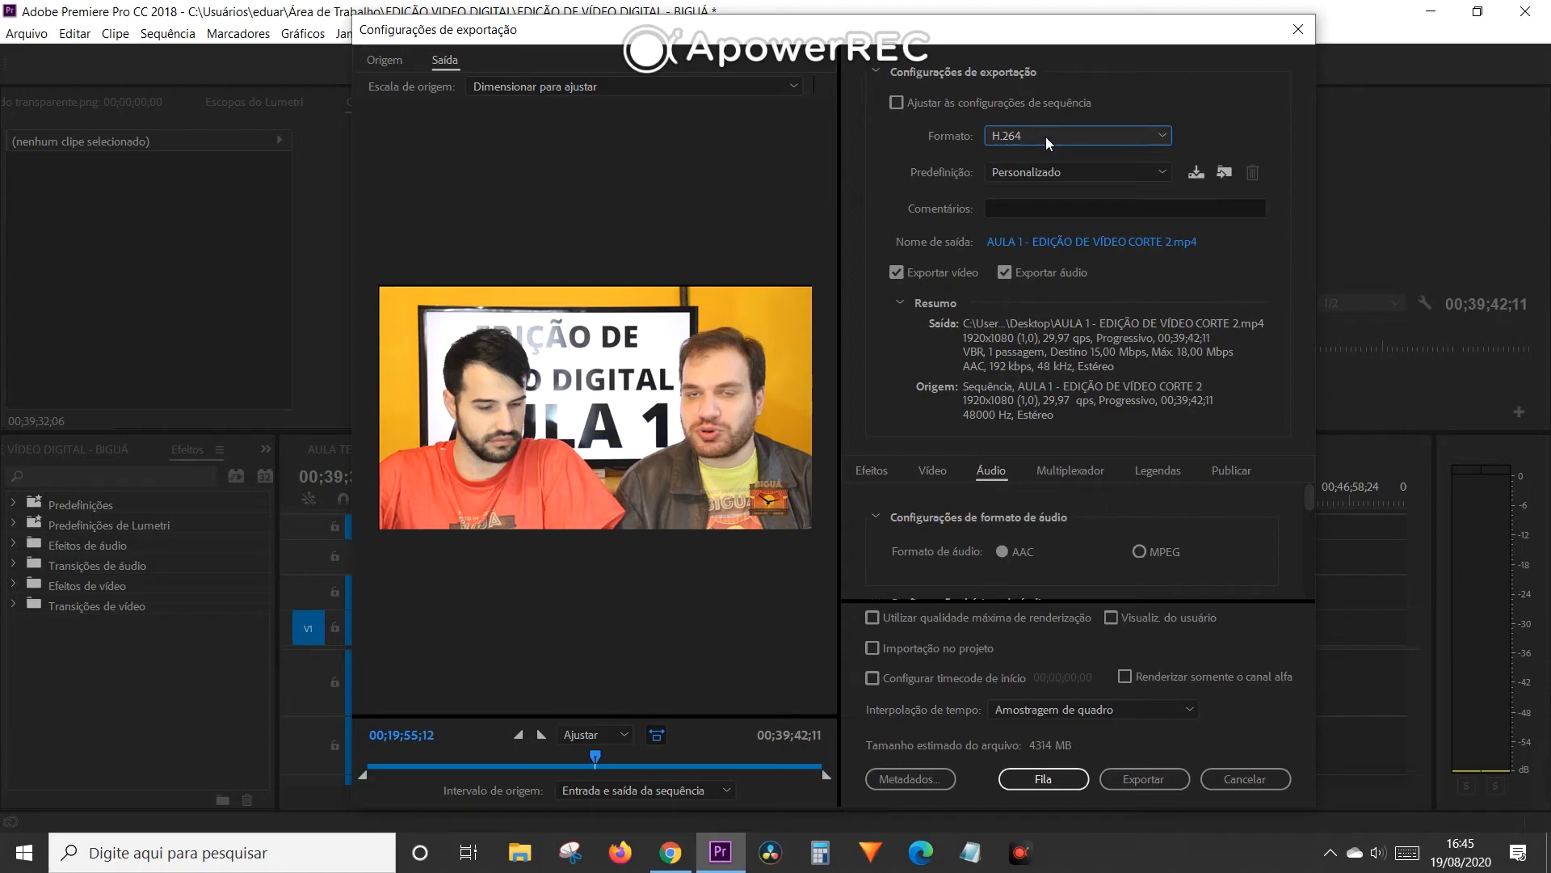
click(1048, 139)
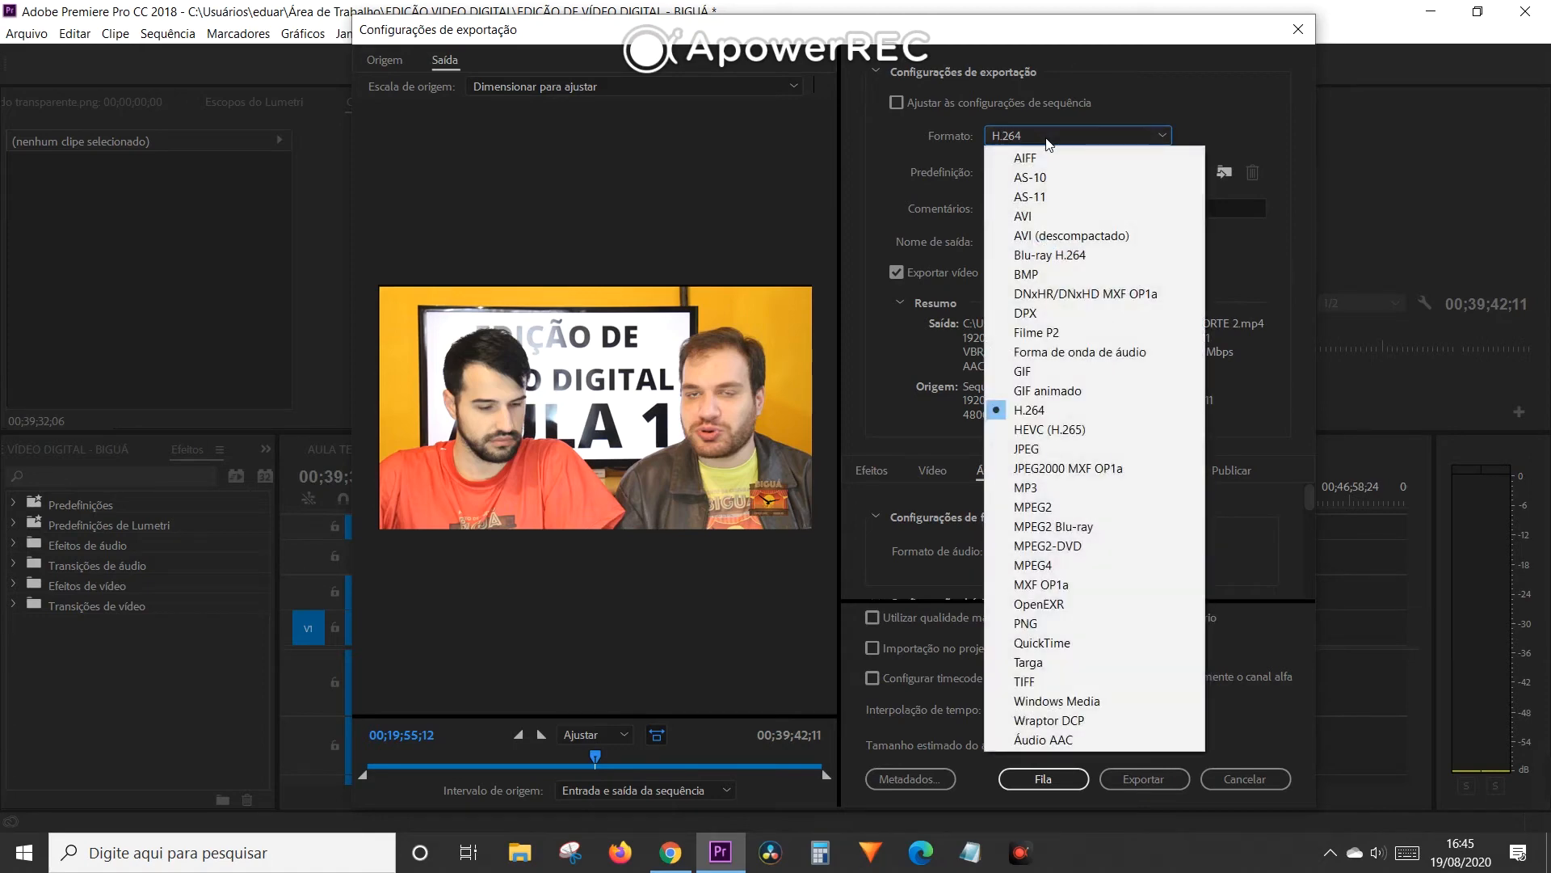
click(1024, 412)
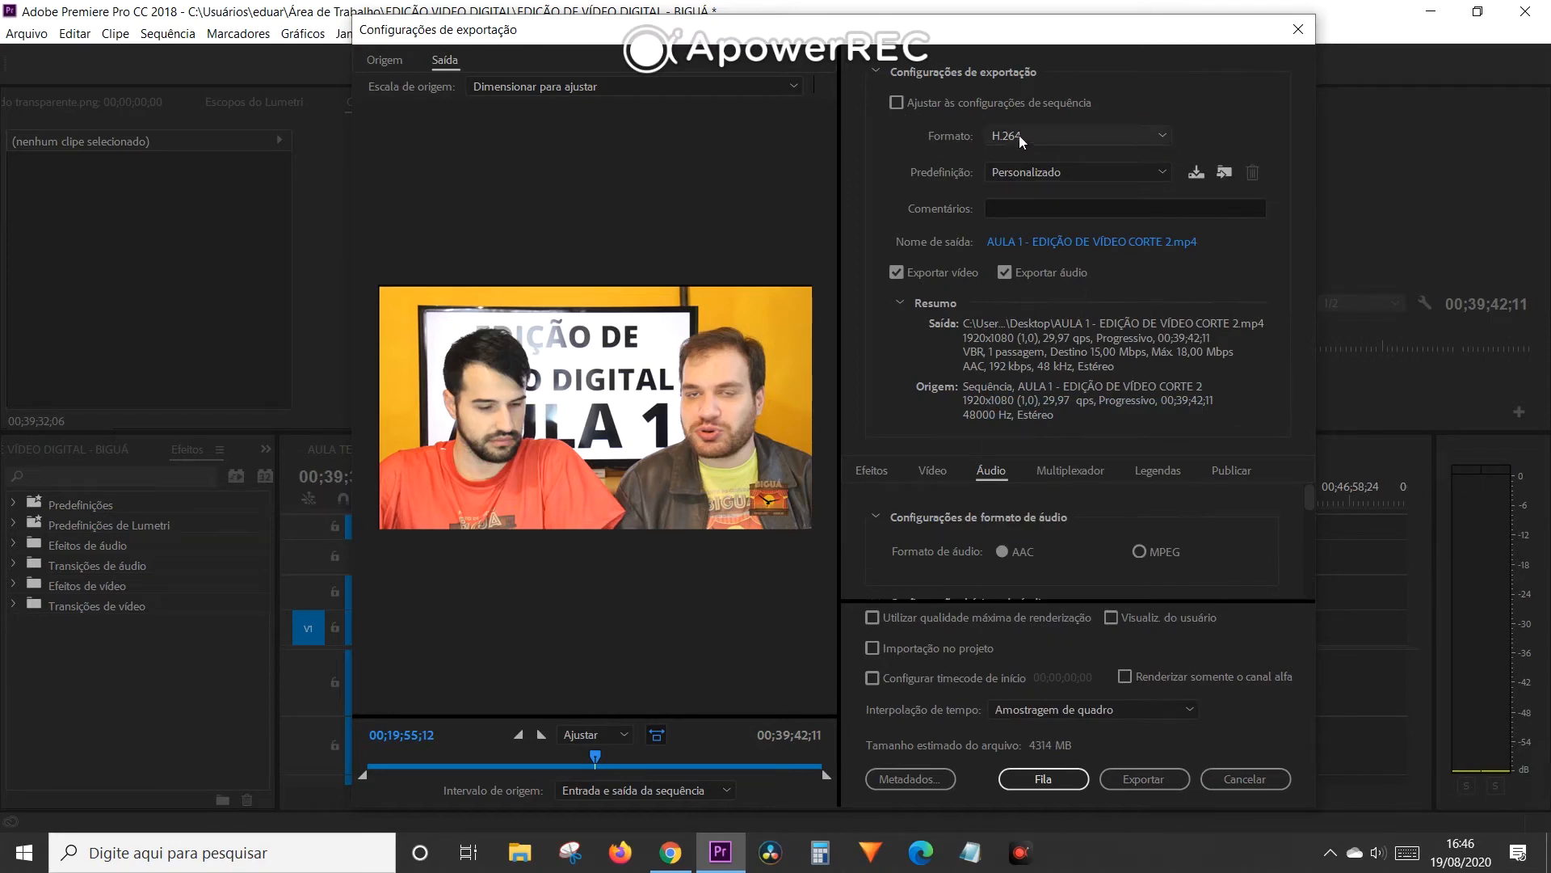
click(996, 139)
click(1016, 412)
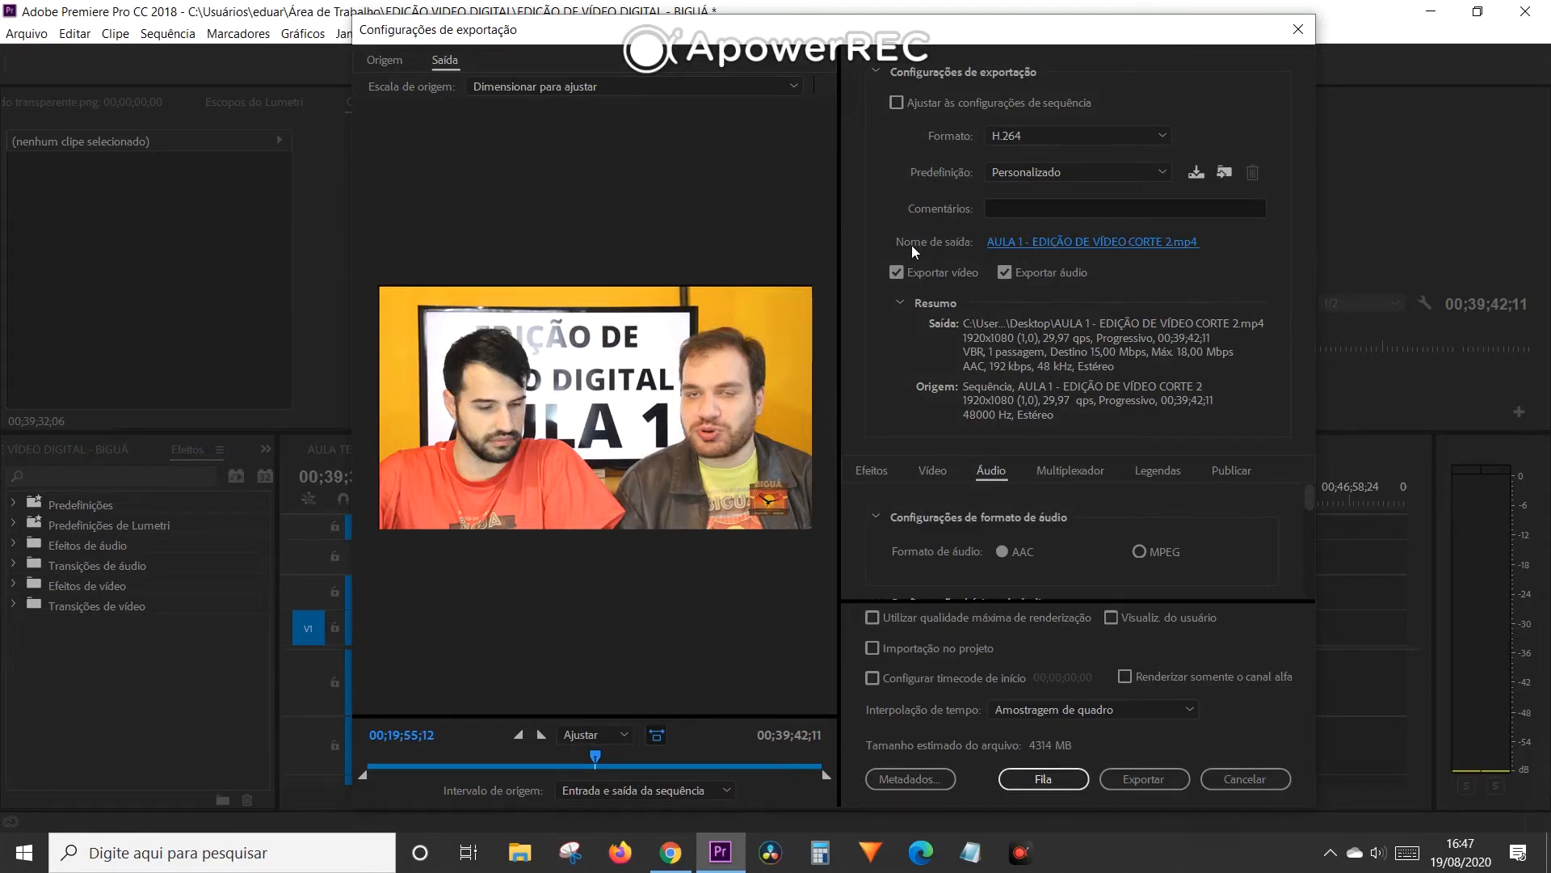
click(1007, 242)
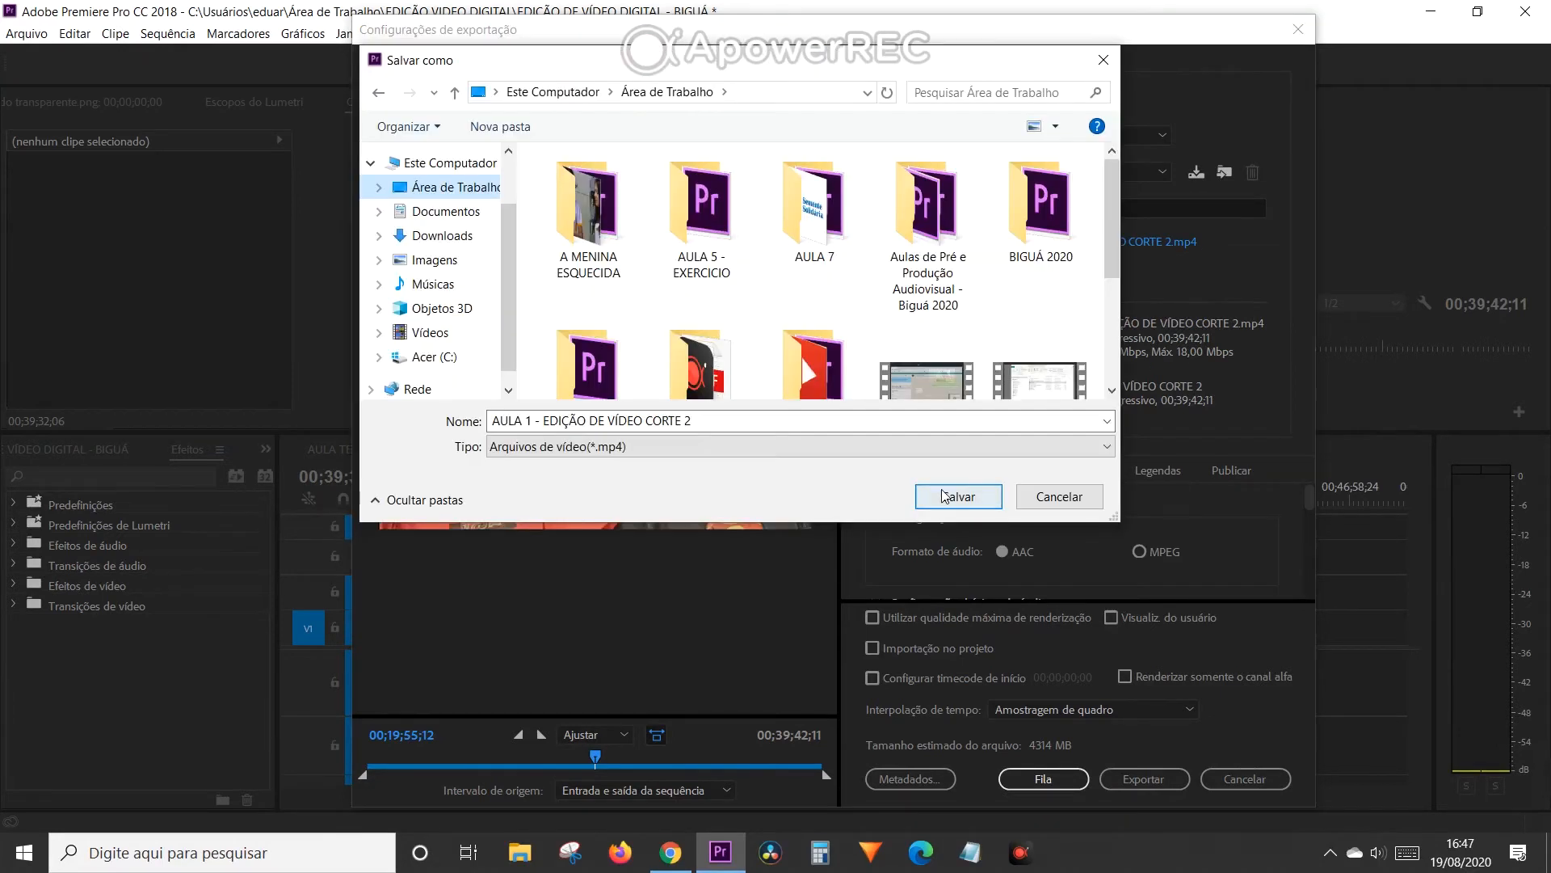
click(1055, 498)
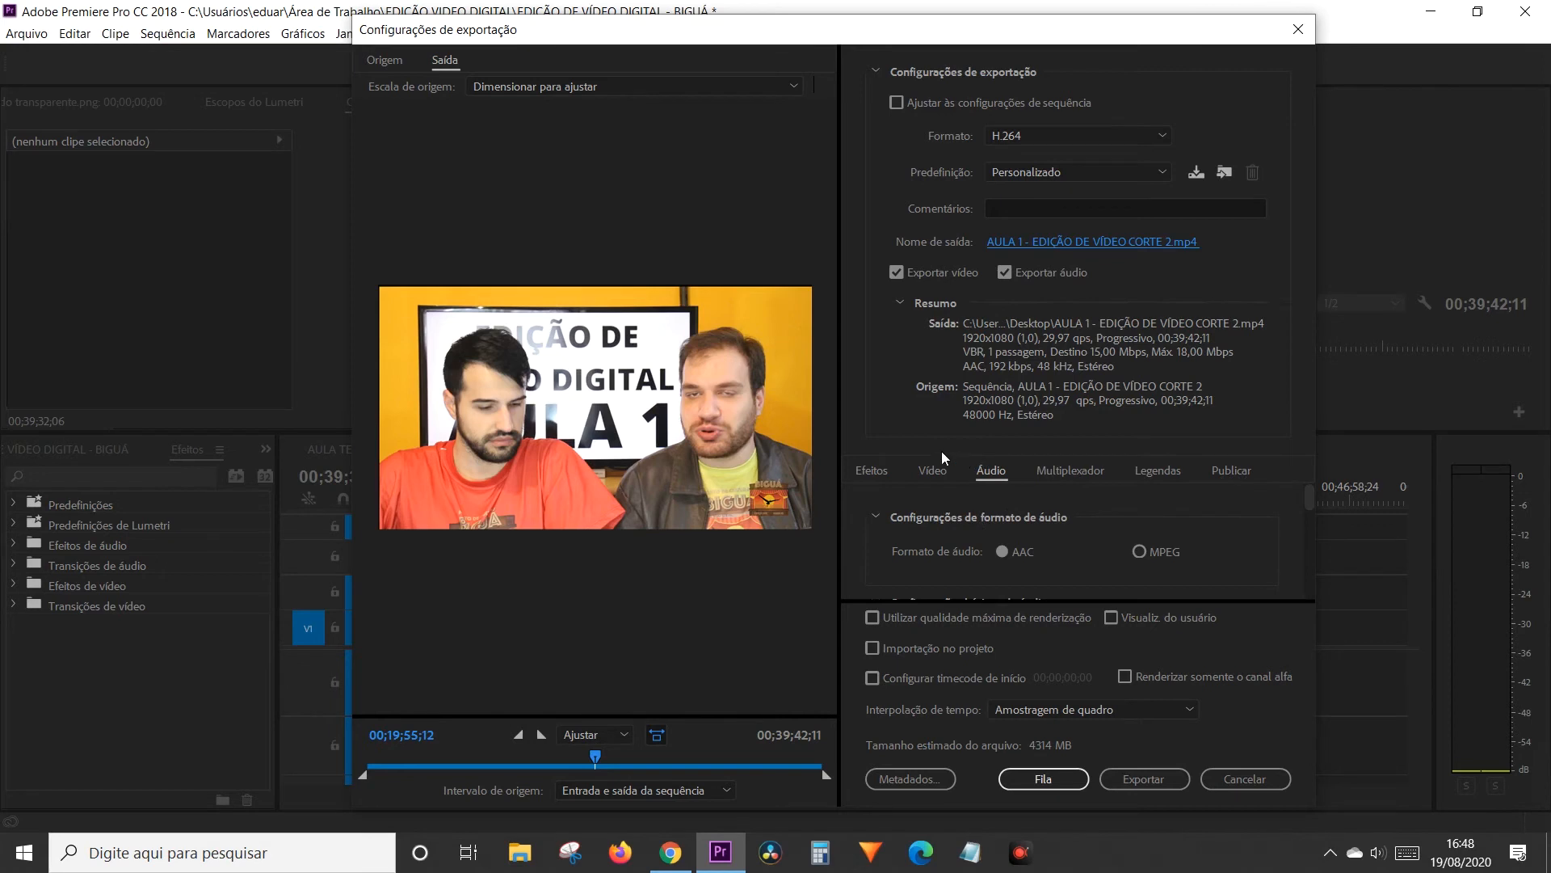
- Examine the video export settings, including frame size, frame rate, field order, bitrate encoding and target and maximum bitrates
click(933, 471)
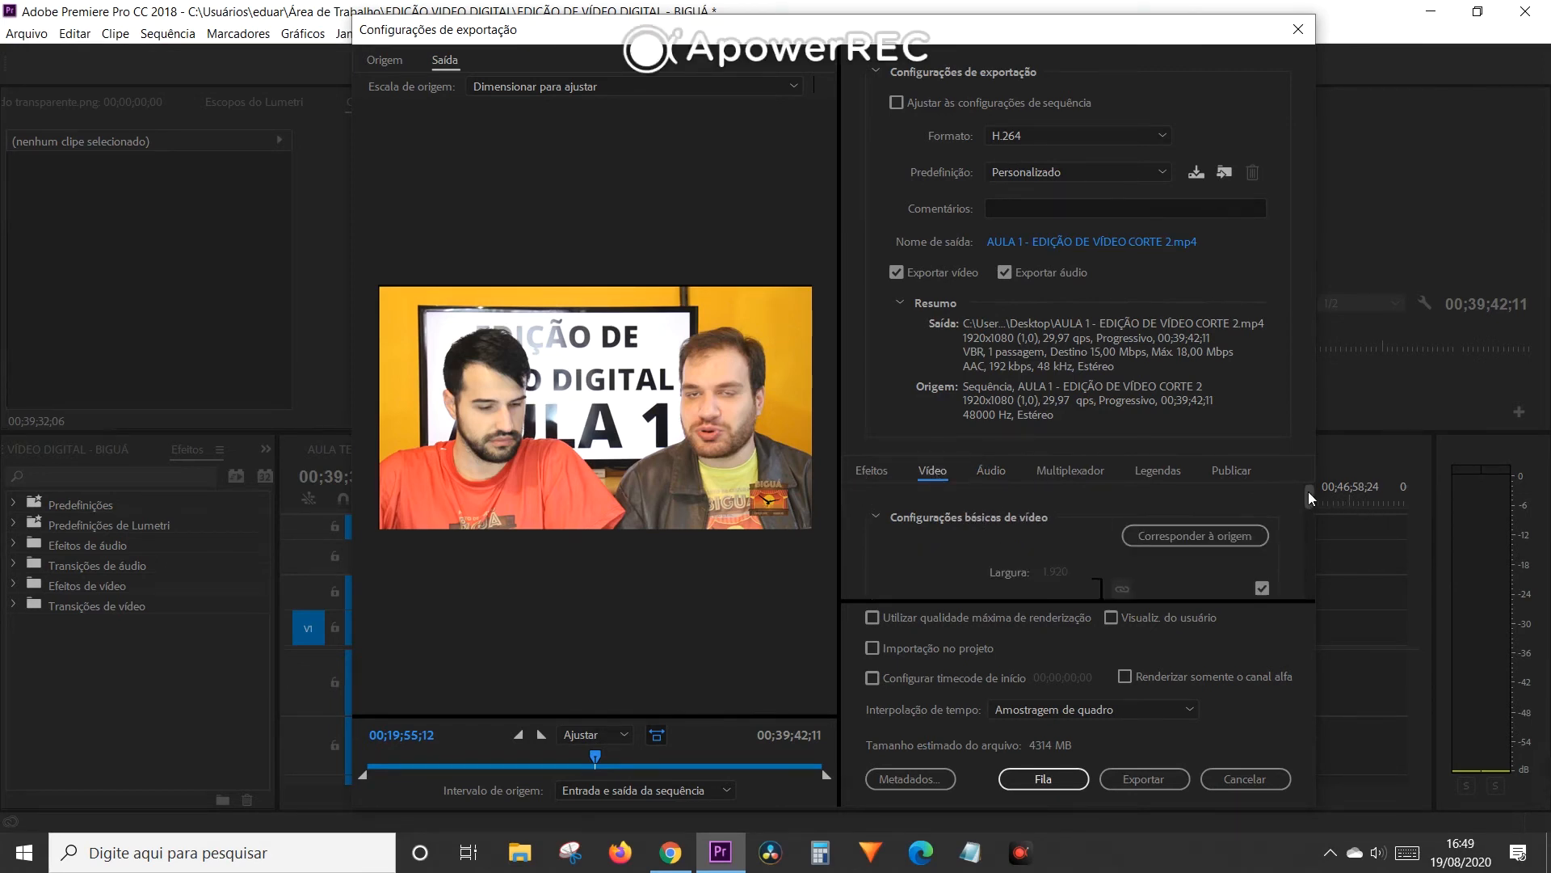
drag(1308, 492, 1300, 503)
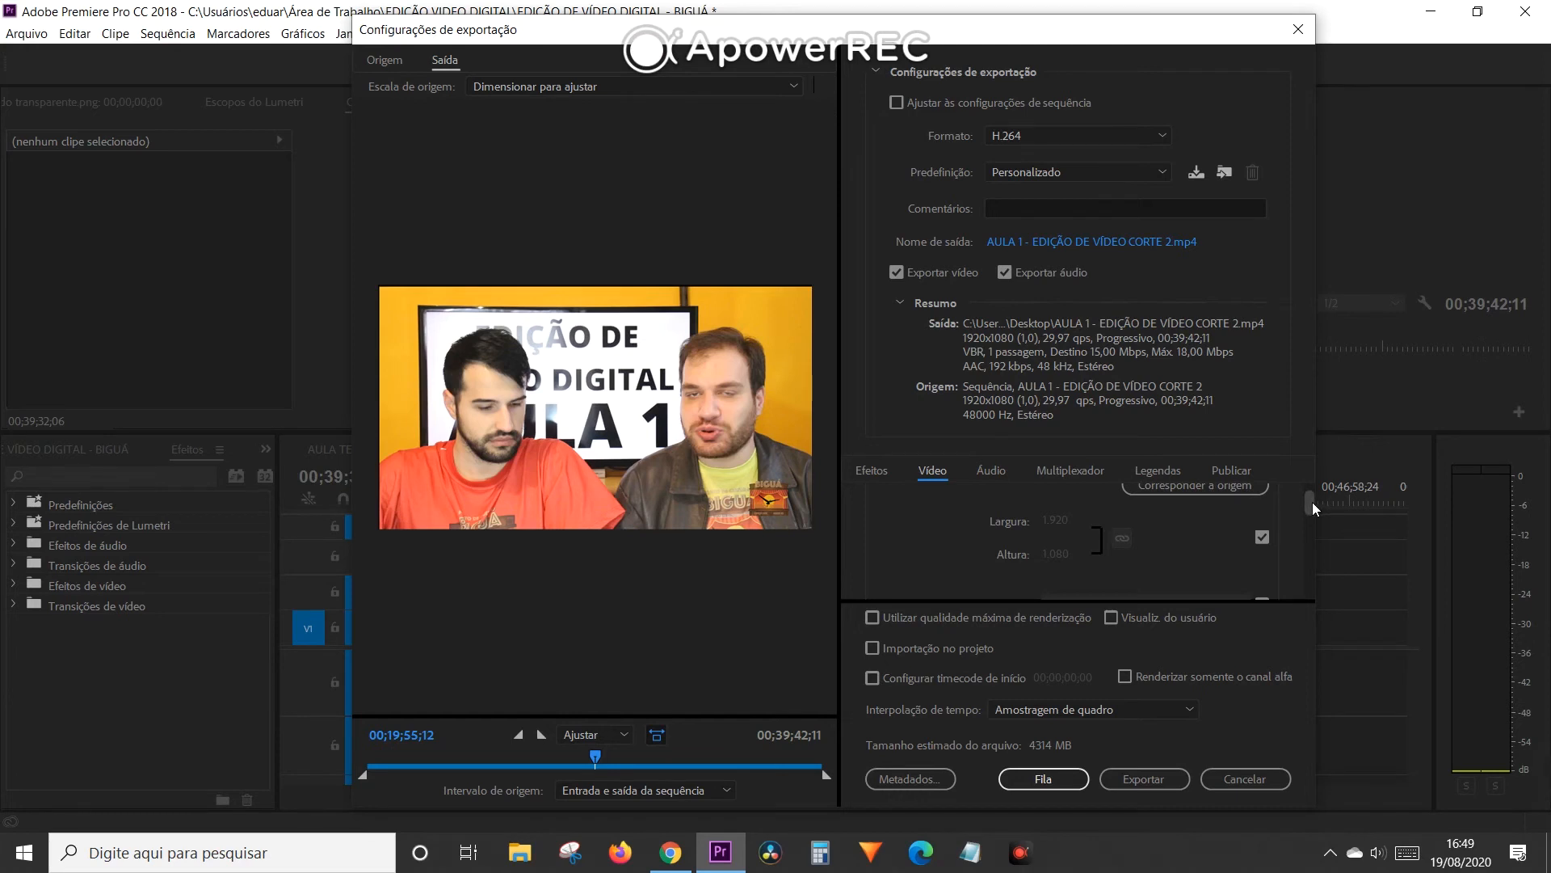
drag(1311, 501, 1308, 509)
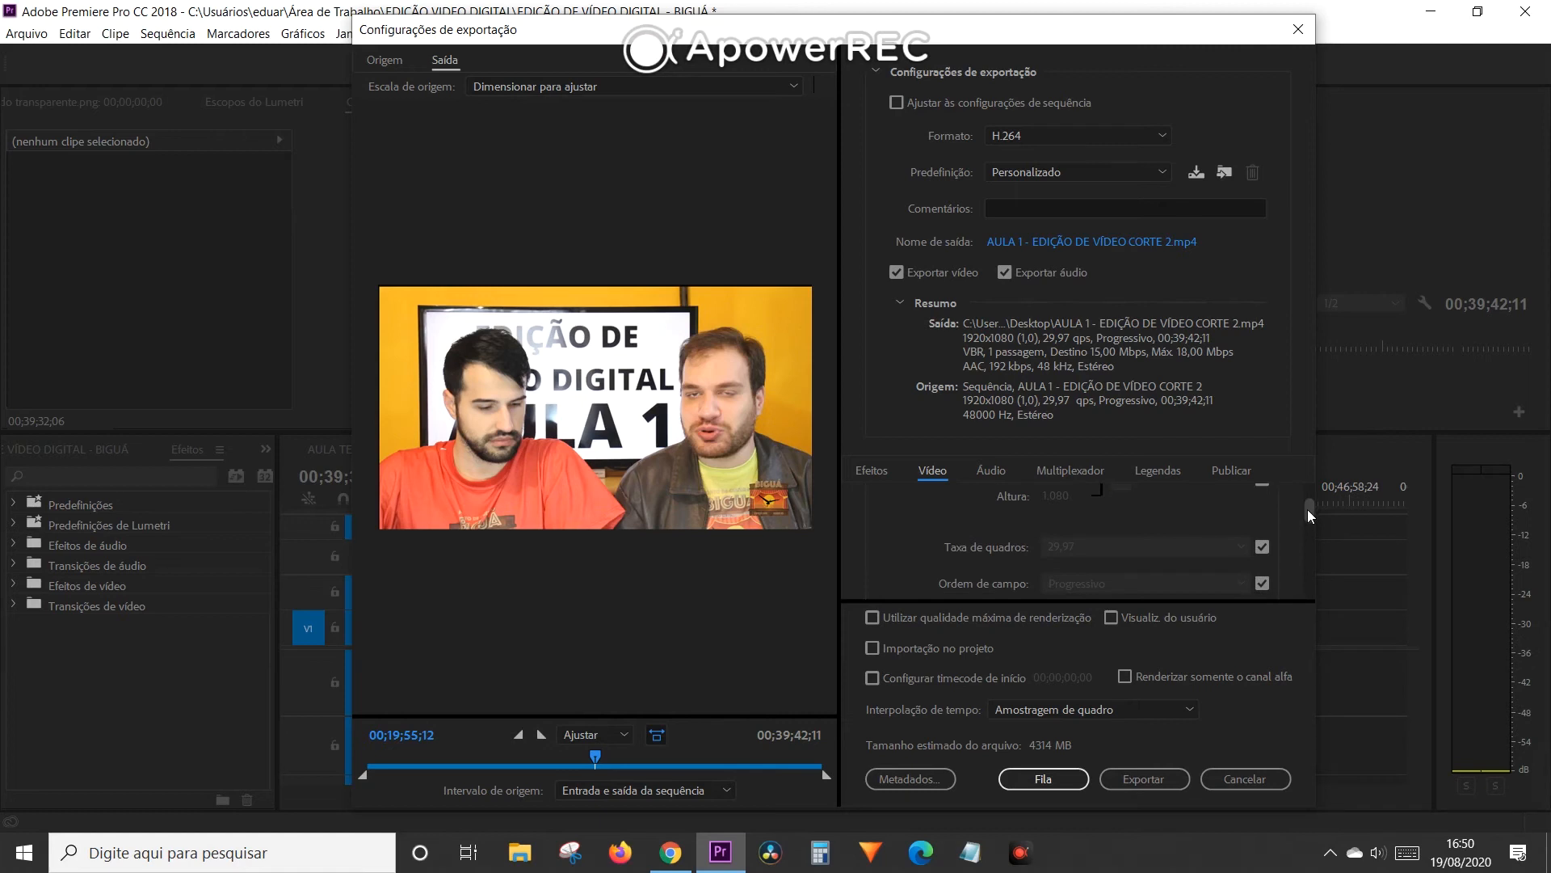
drag(1305, 509, 1298, 554)
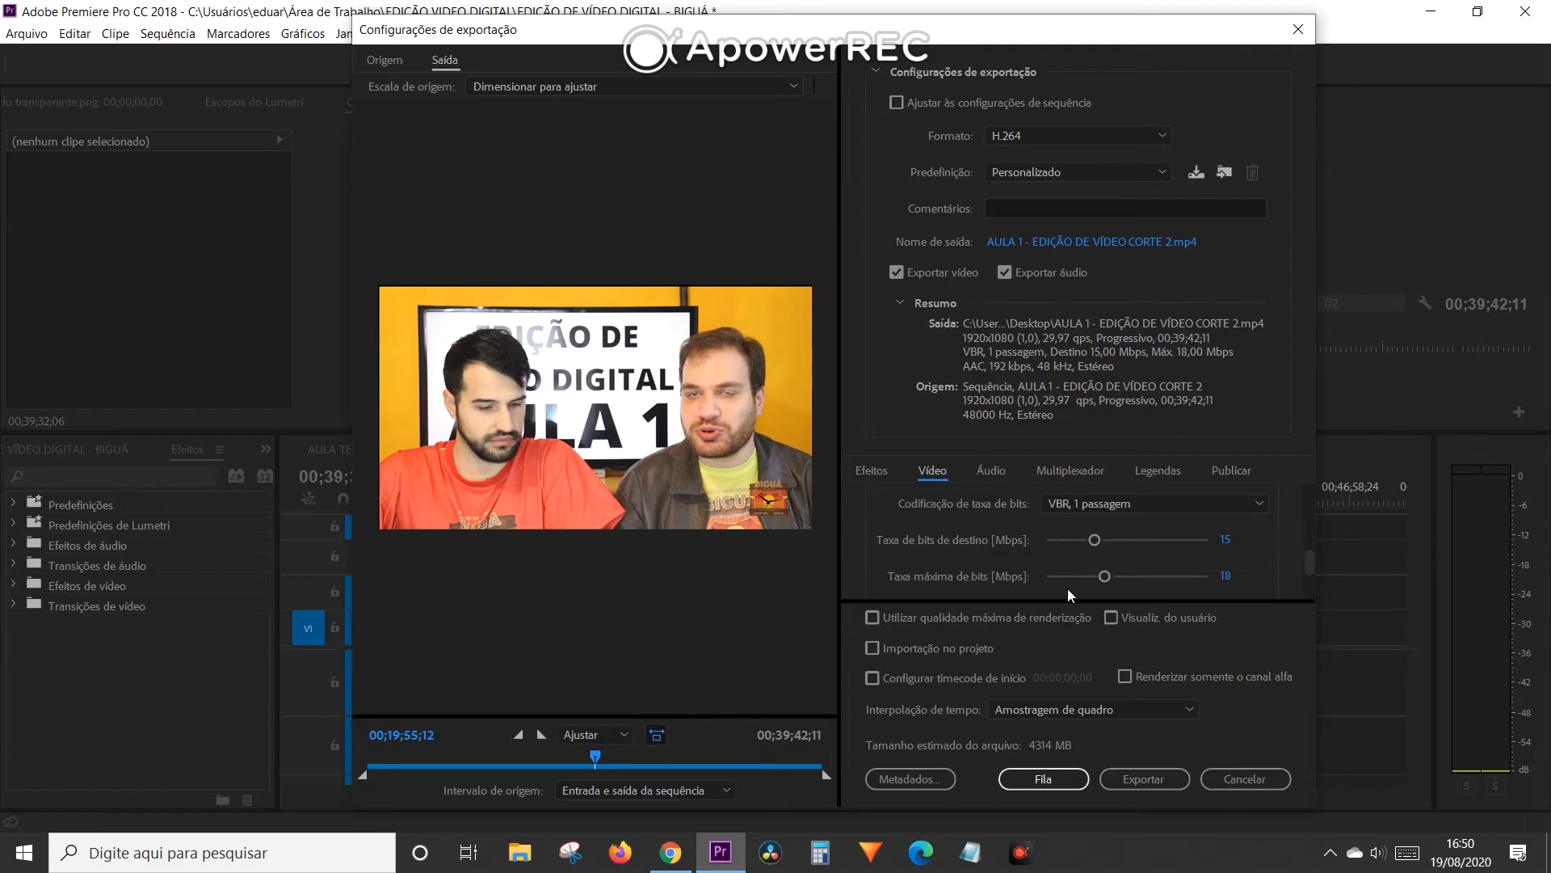
drag(1309, 556, 1310, 559)
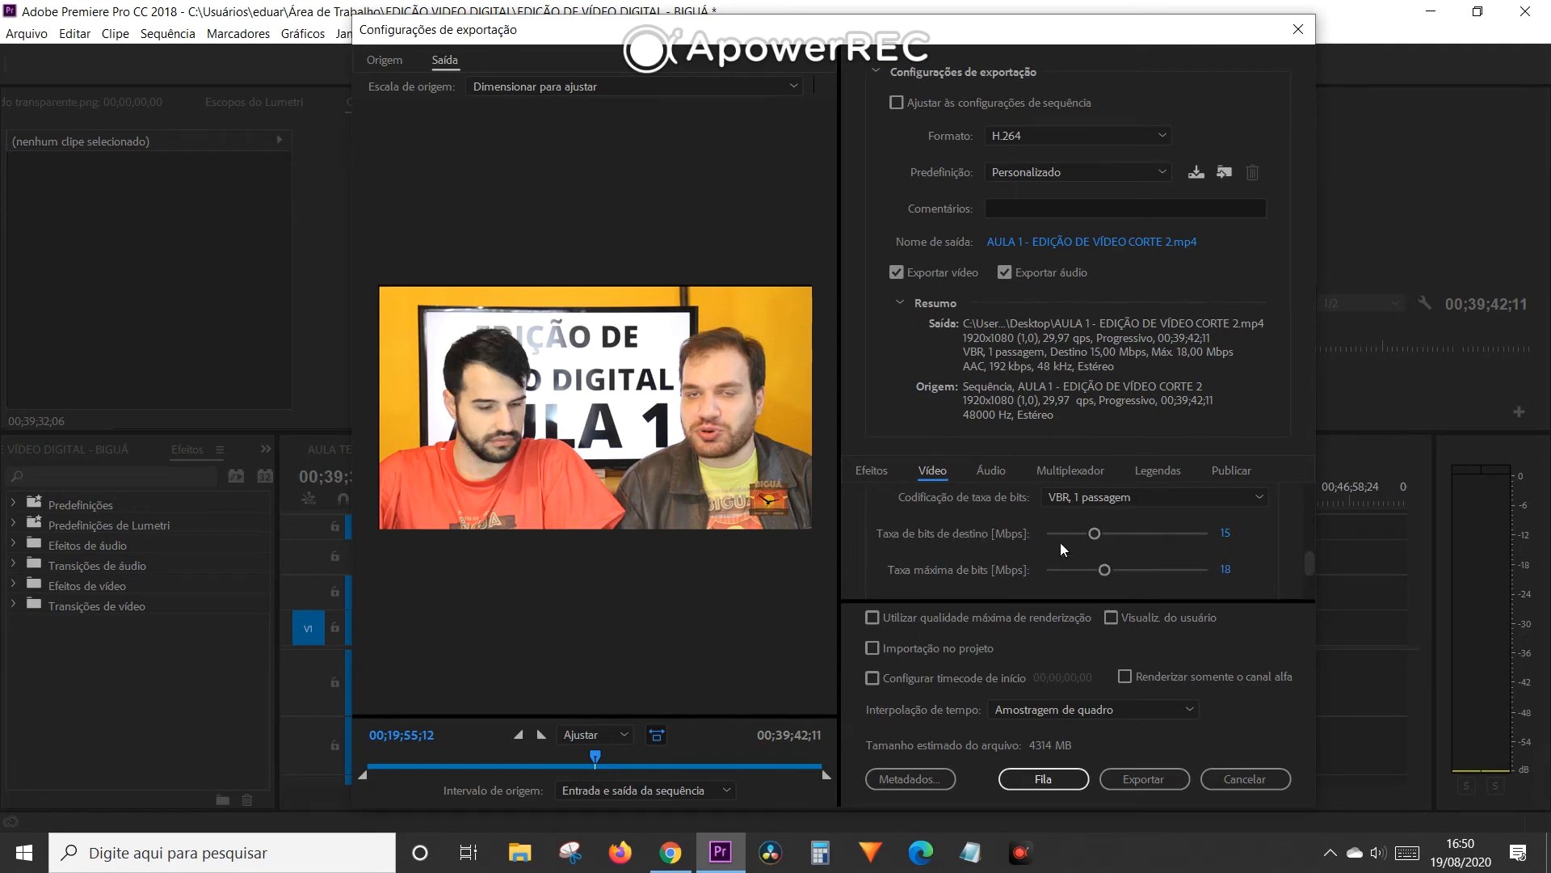
drag(1305, 558, 1308, 560)
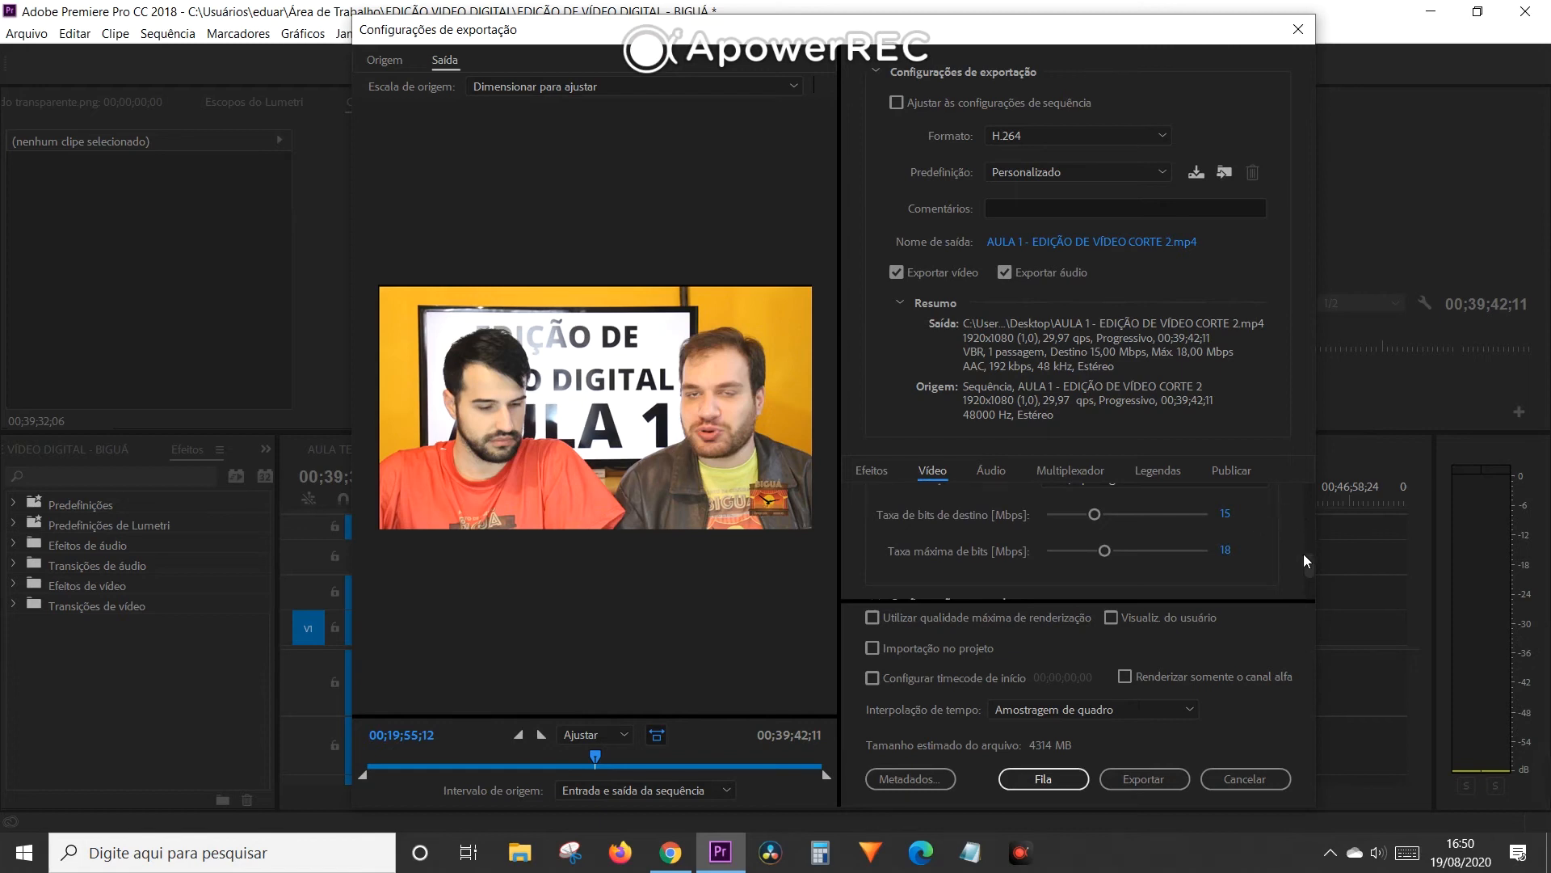
scroll(1304, 566, up, 1)
scroll(1309, 569, up, 1)
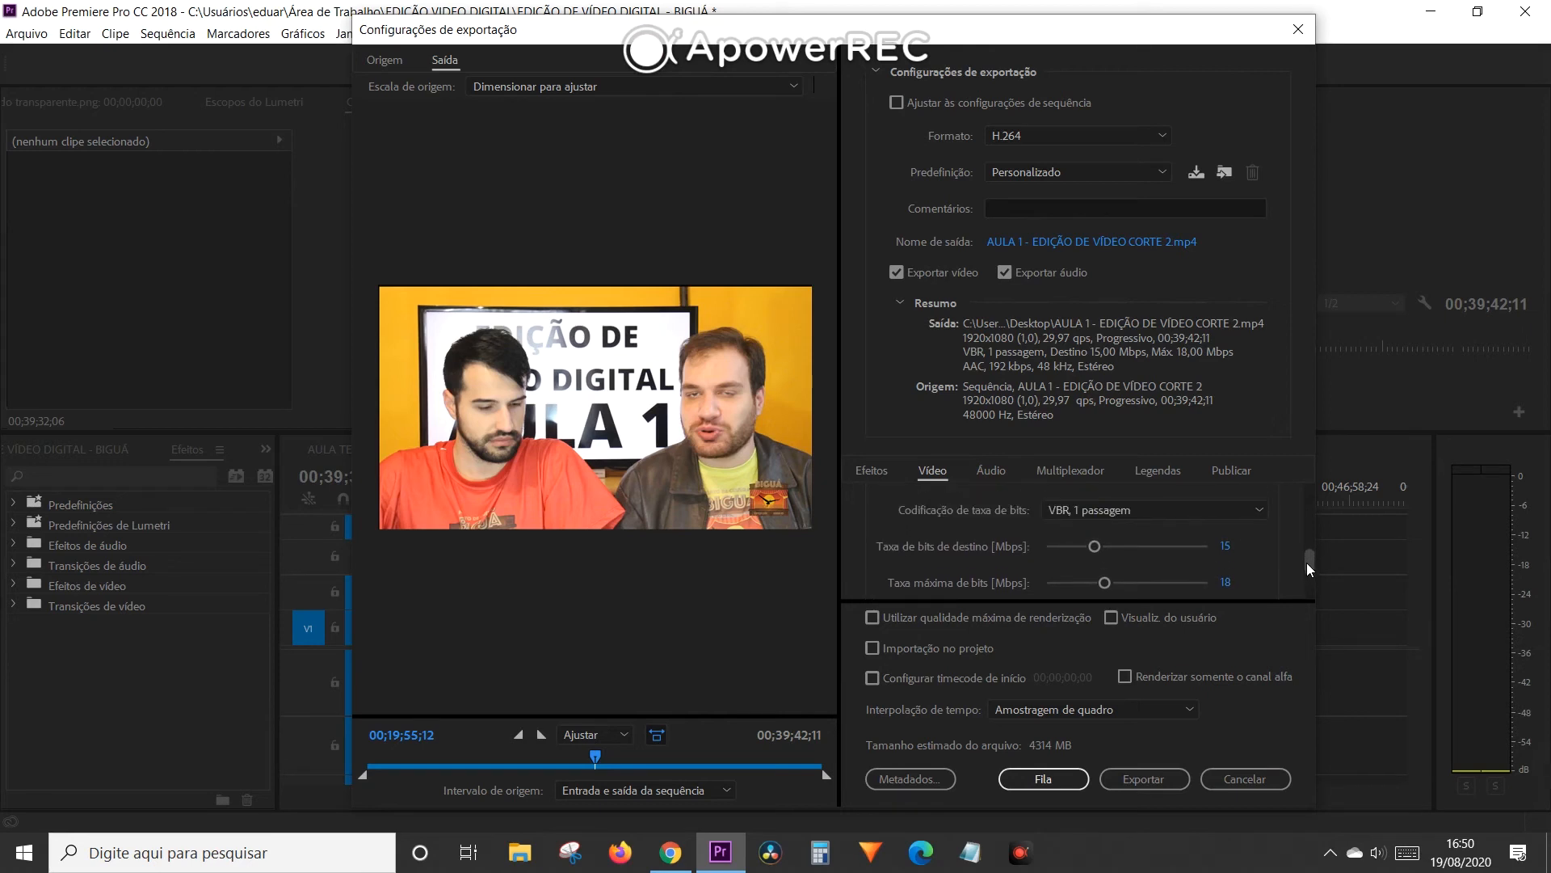
scroll(1307, 564, up, 2)
scroll(1304, 562, down, 3)
scroll(1304, 565, up, 1)
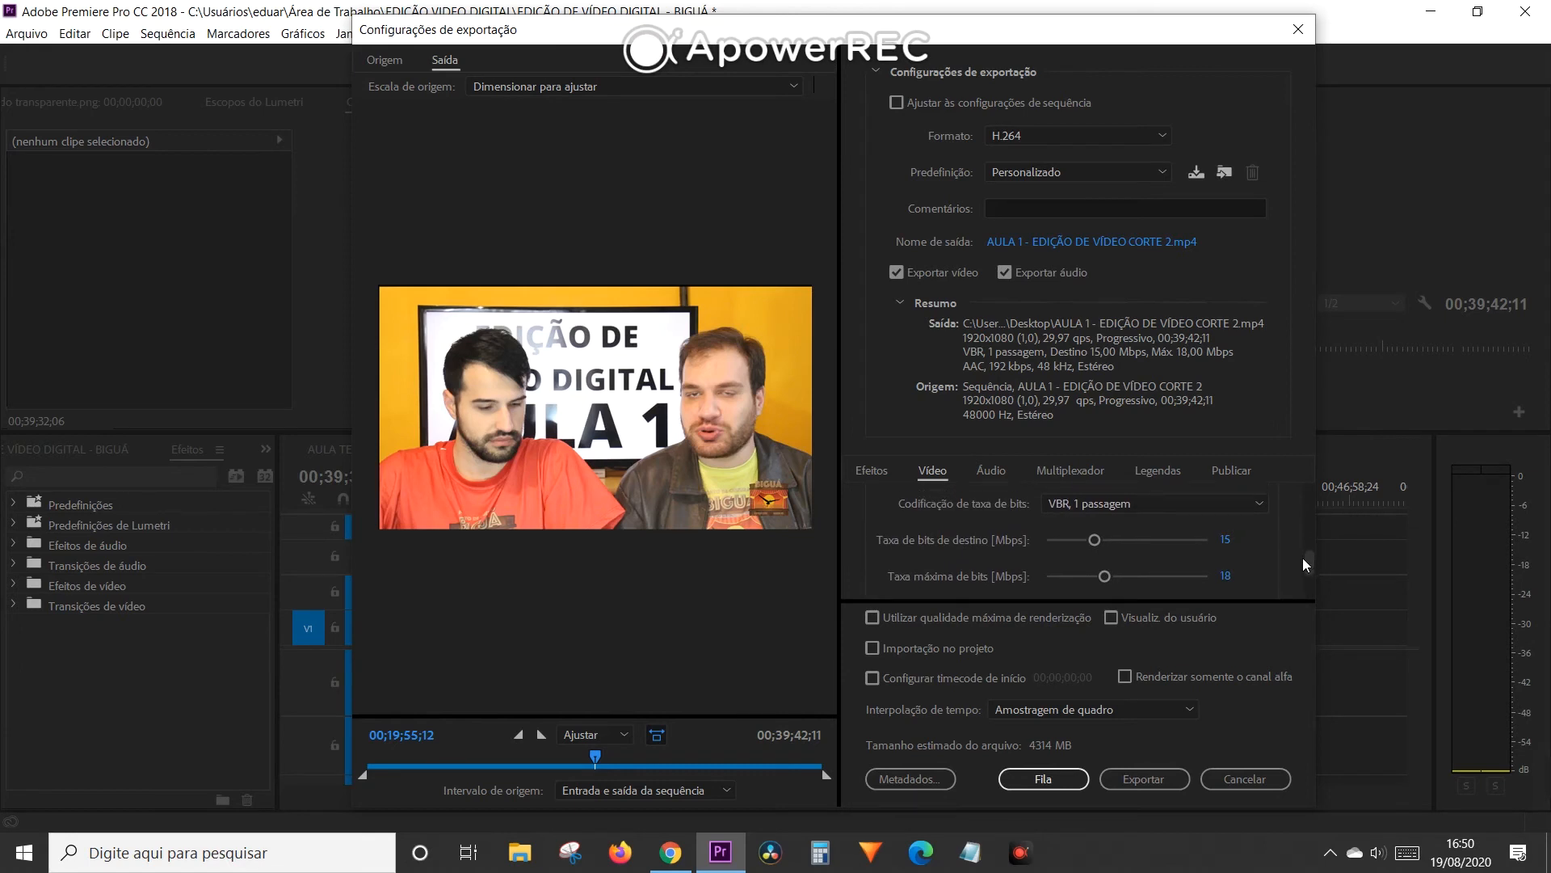
scroll(1308, 559, up, 4)
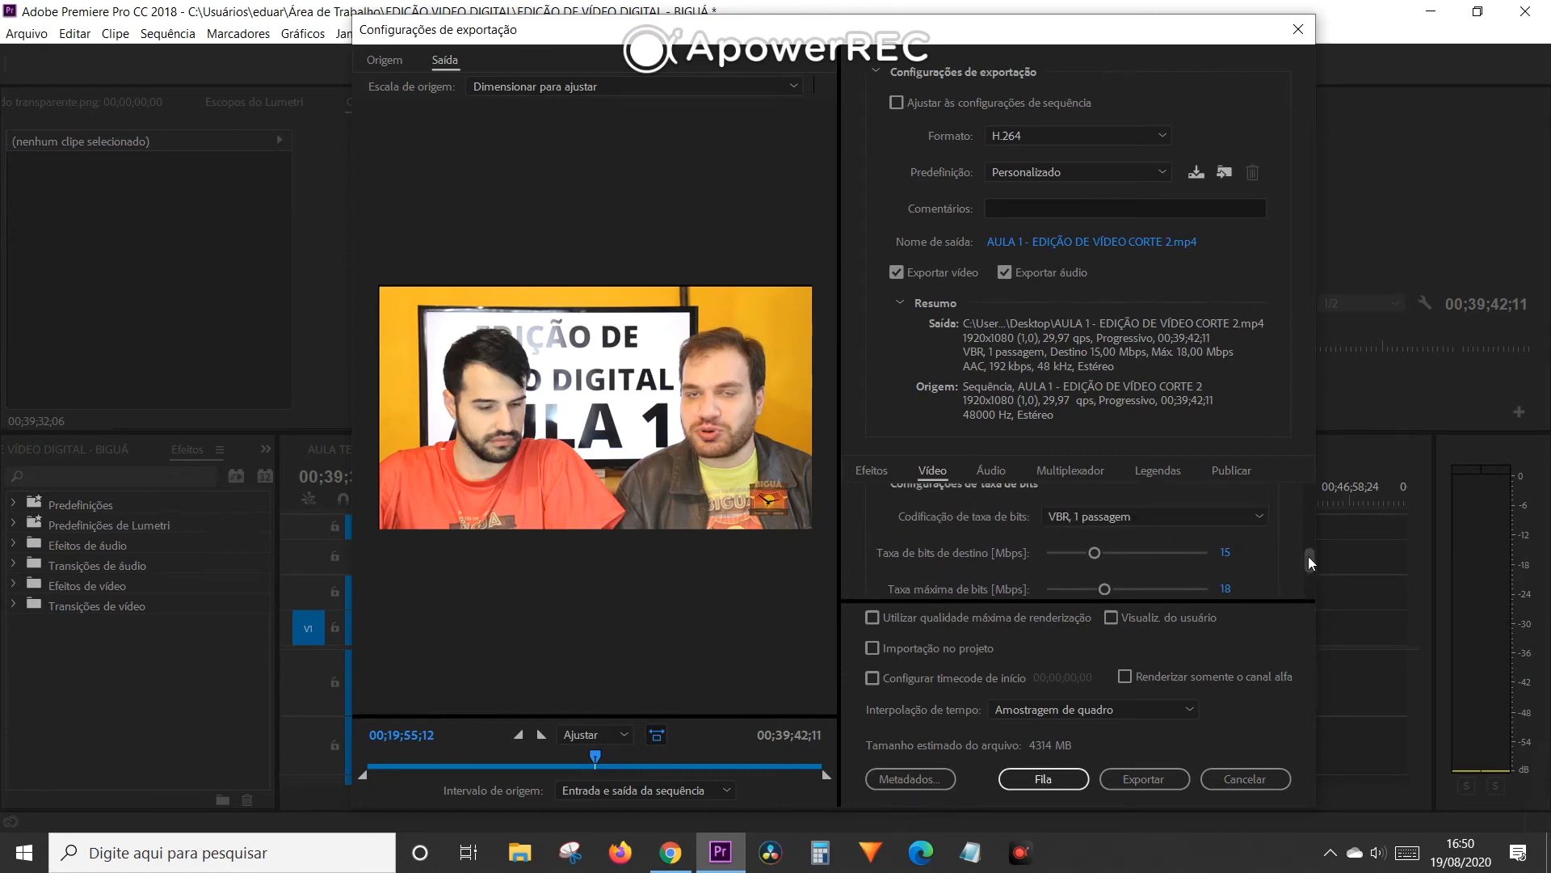
- Review the bitrate encoding method alongside the target and maximum bitrates, and the maximum-depth rendering option in the video export settings
scroll(1308, 551, down, 4)
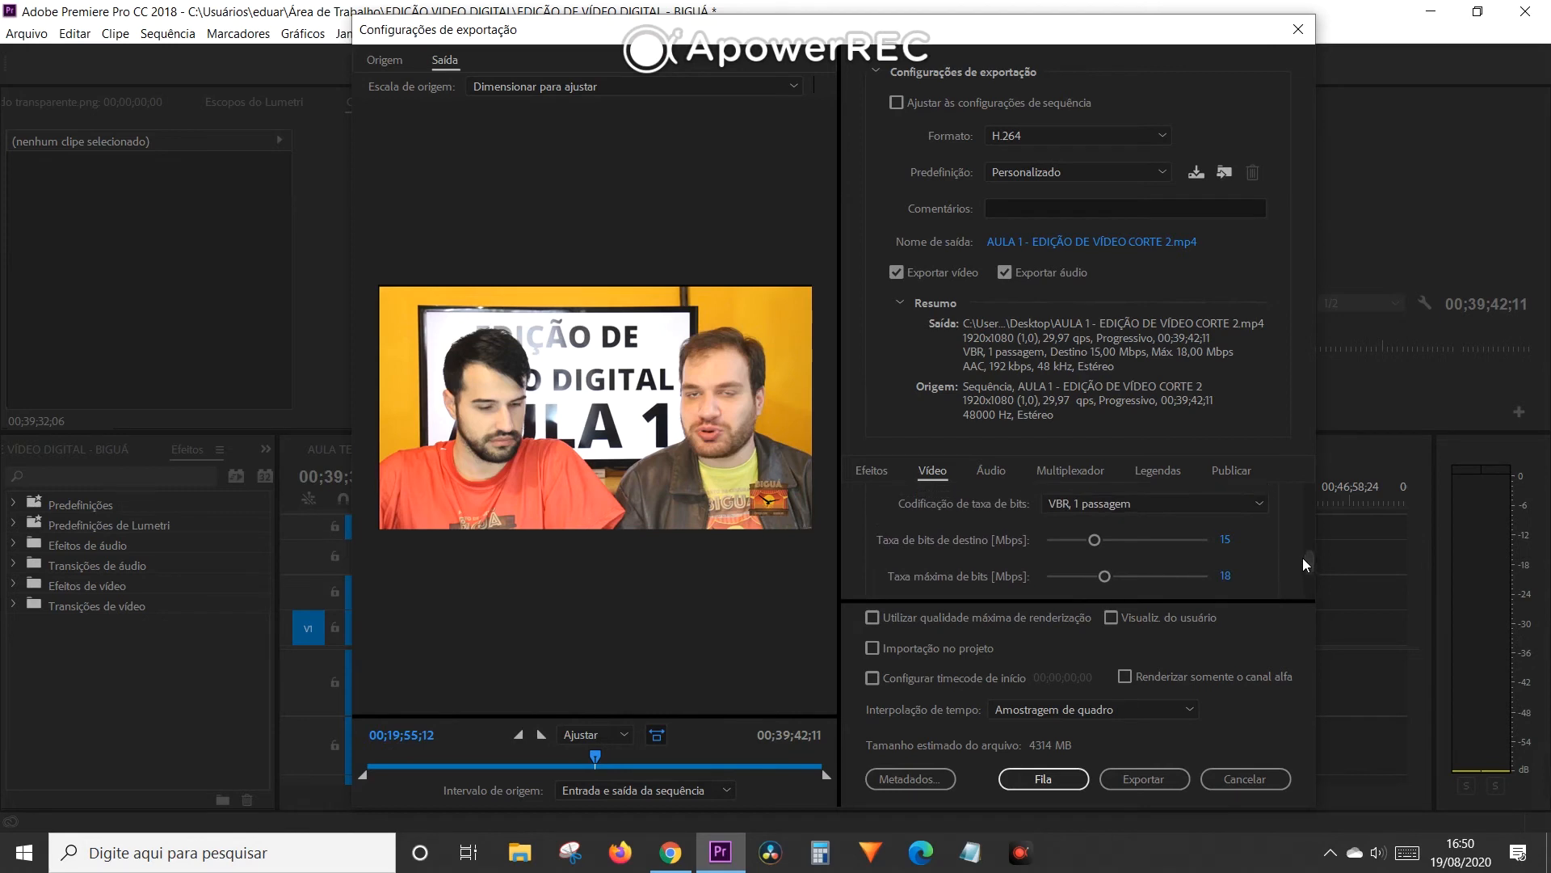
scroll(1306, 557, up, 4)
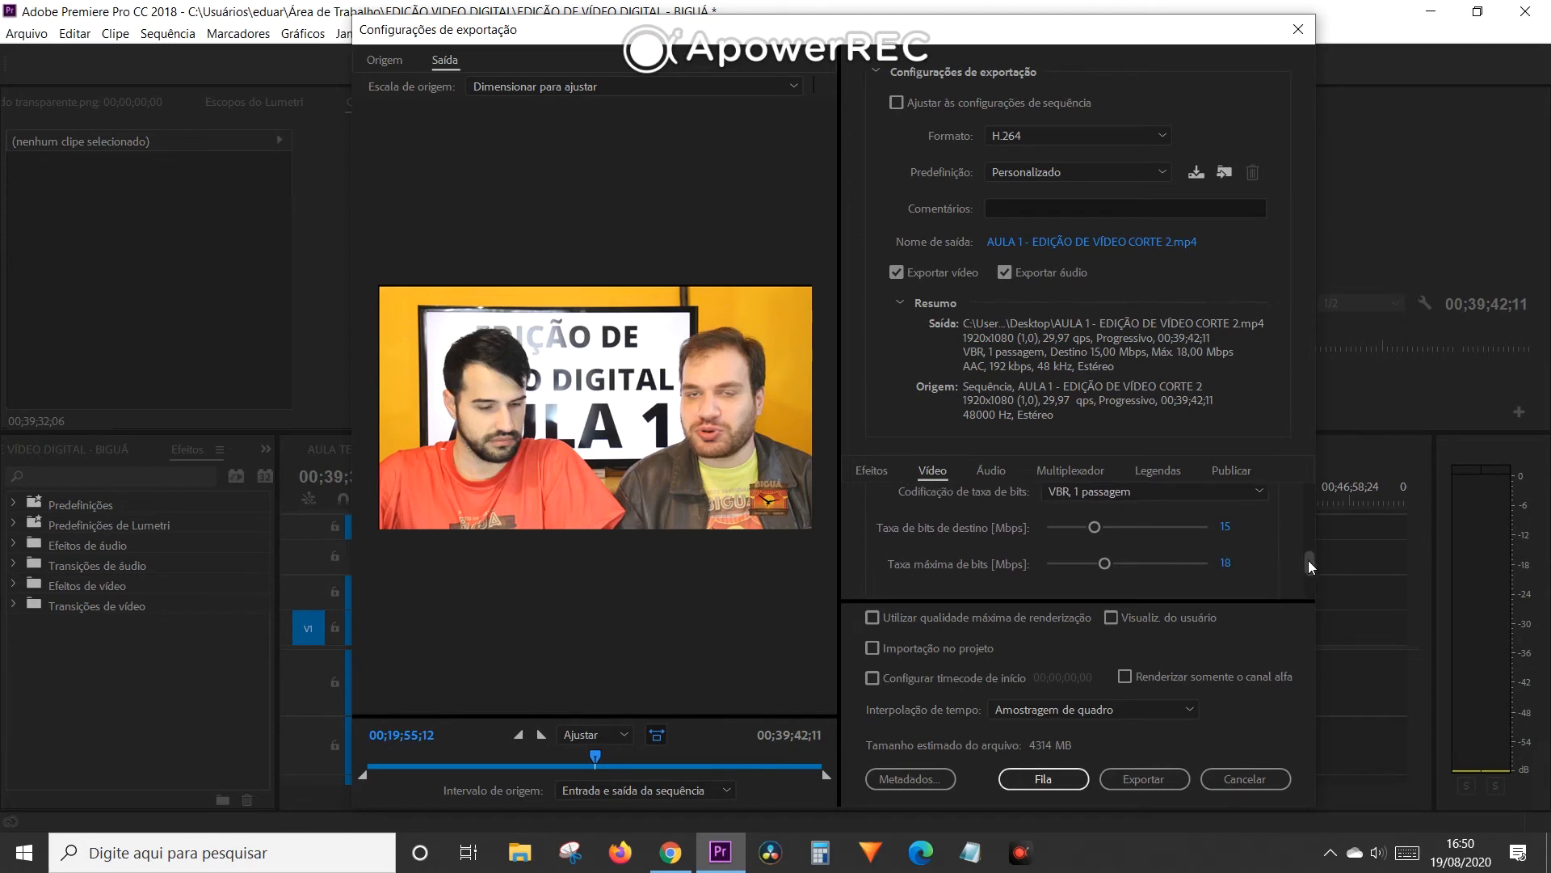
scroll(1307, 553, down, 4)
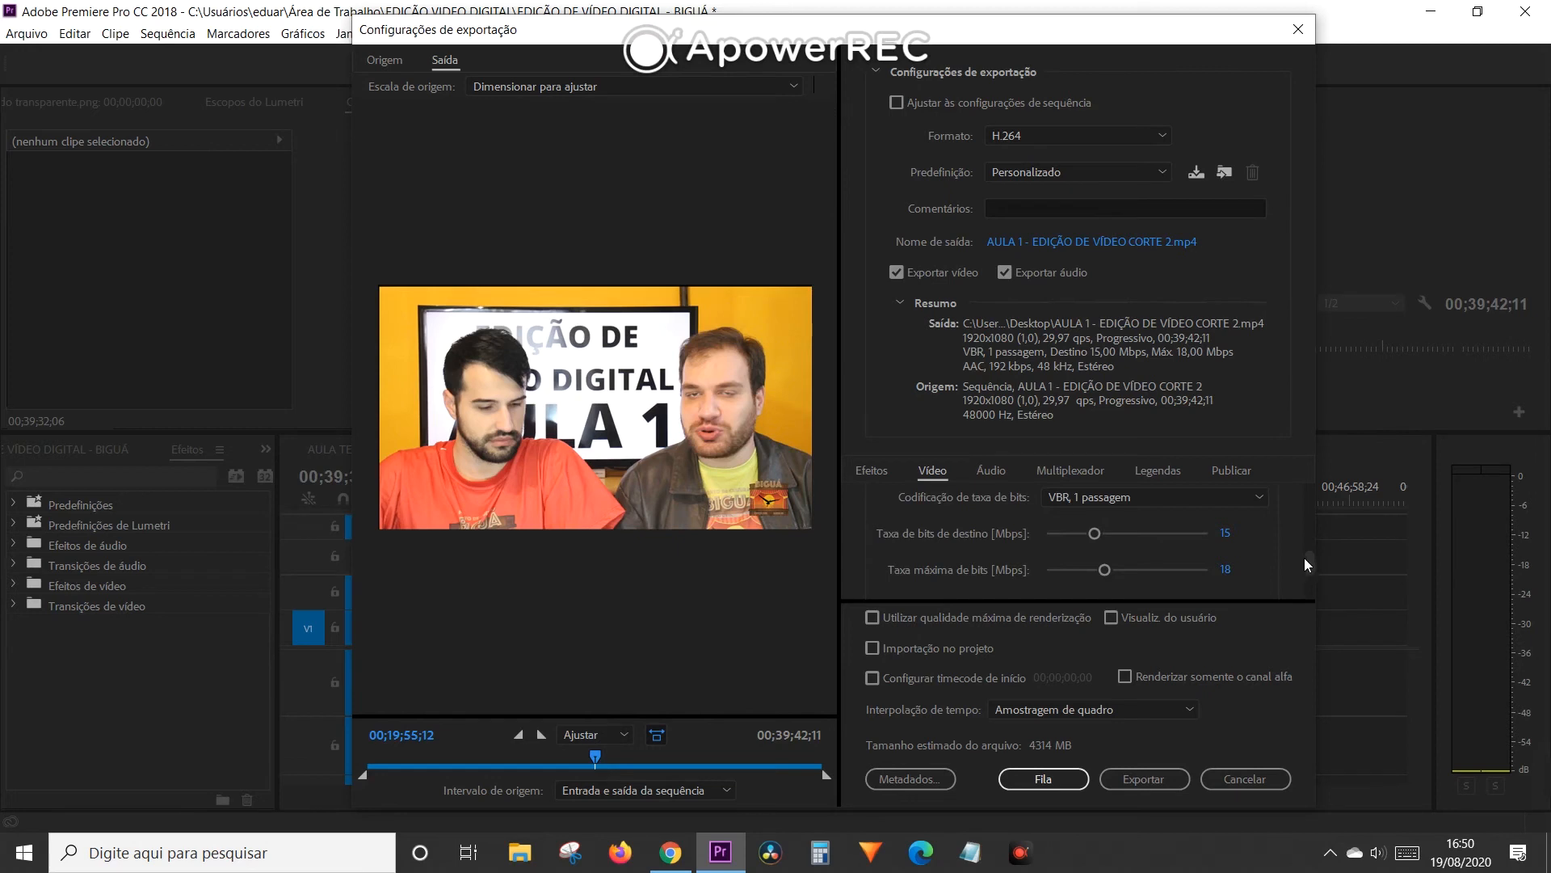
scroll(1302, 557, up, 8)
mouse_move(1306, 551)
mouse_down()
mouse_move(1305, 506)
mouse_move(1303, 563)
mouse_up()
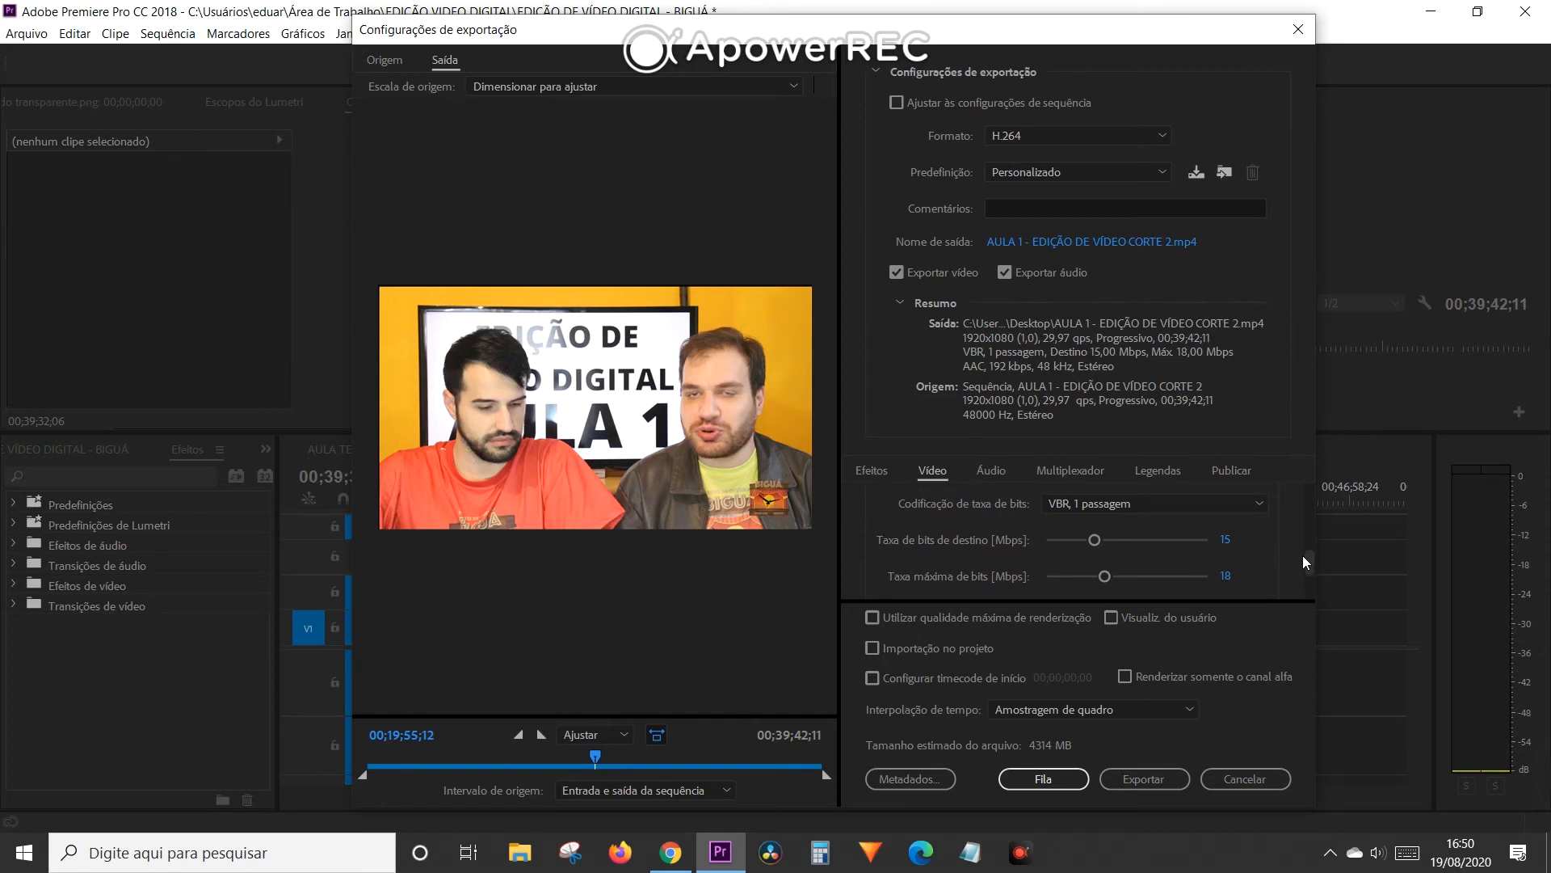
drag(1306, 558, 1307, 559)
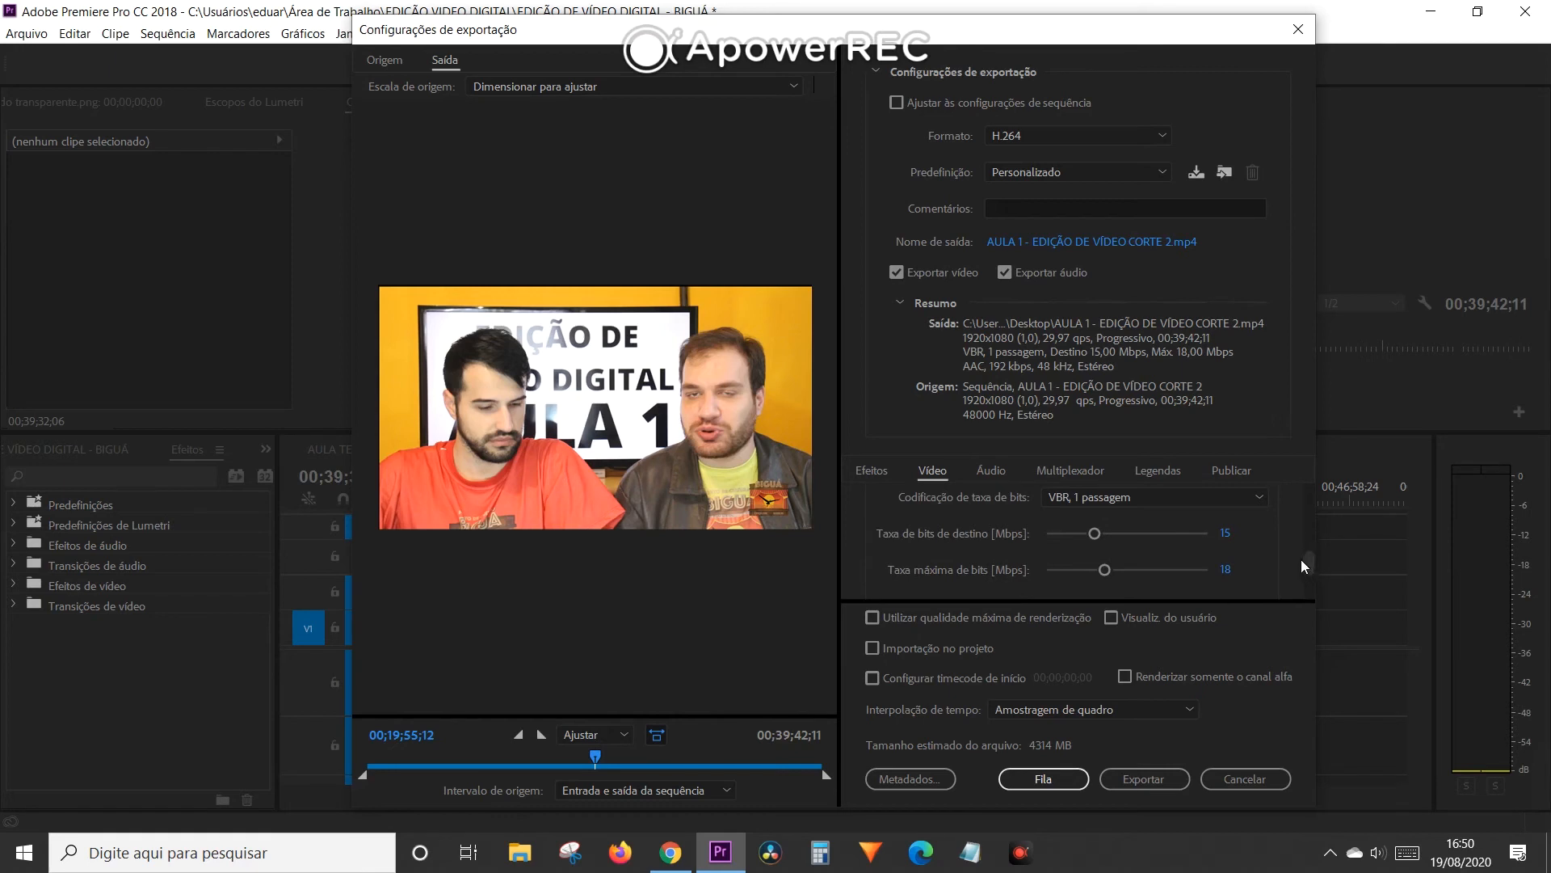
scroll(1304, 558, up, 2)
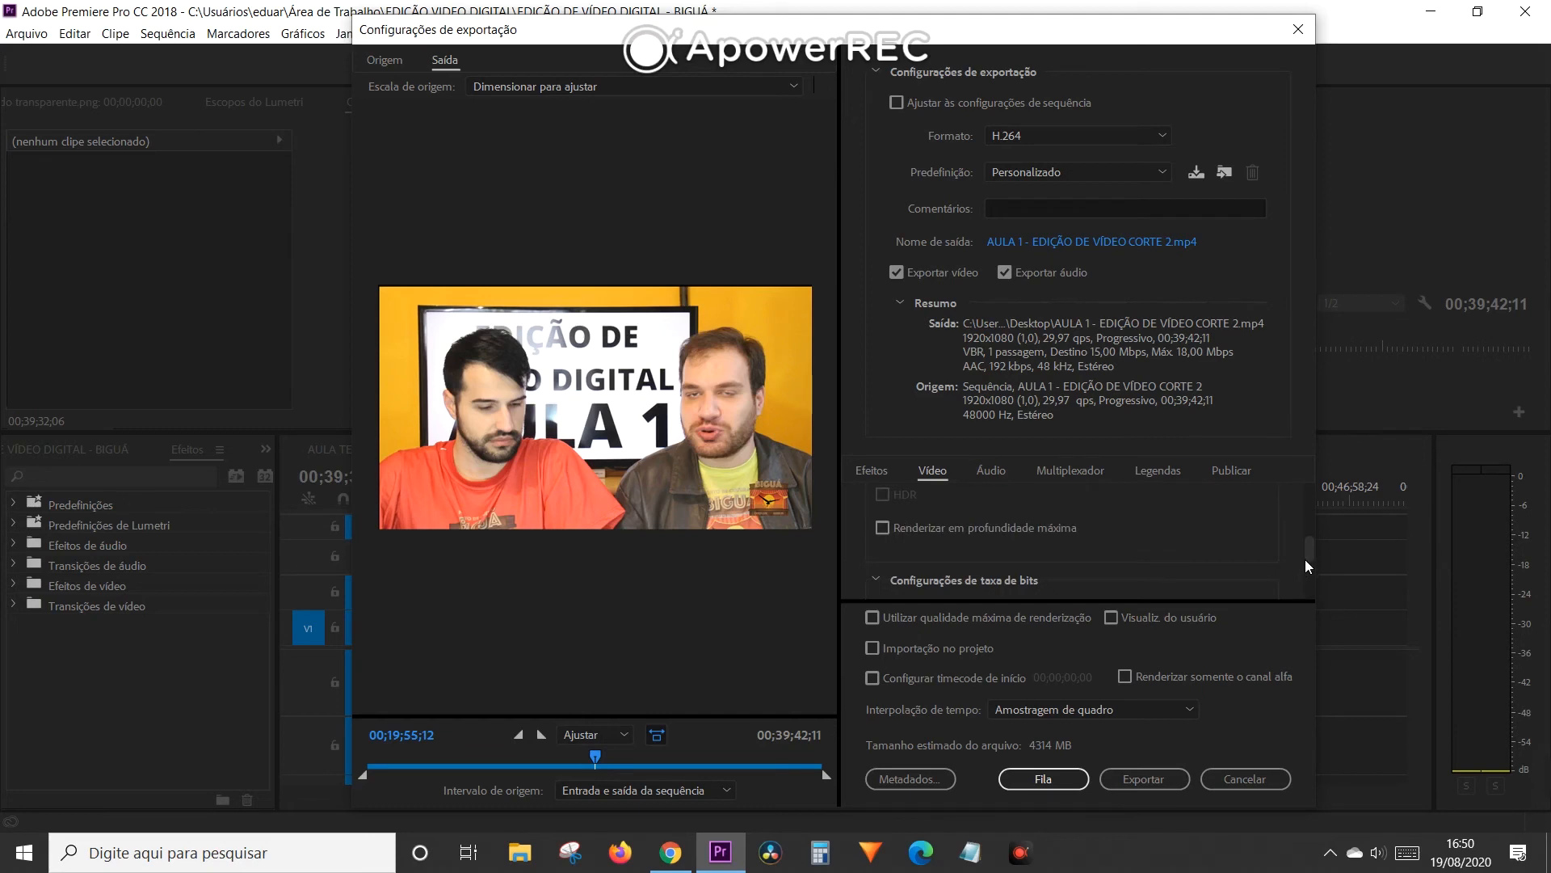
drag(1305, 555, 1306, 527)
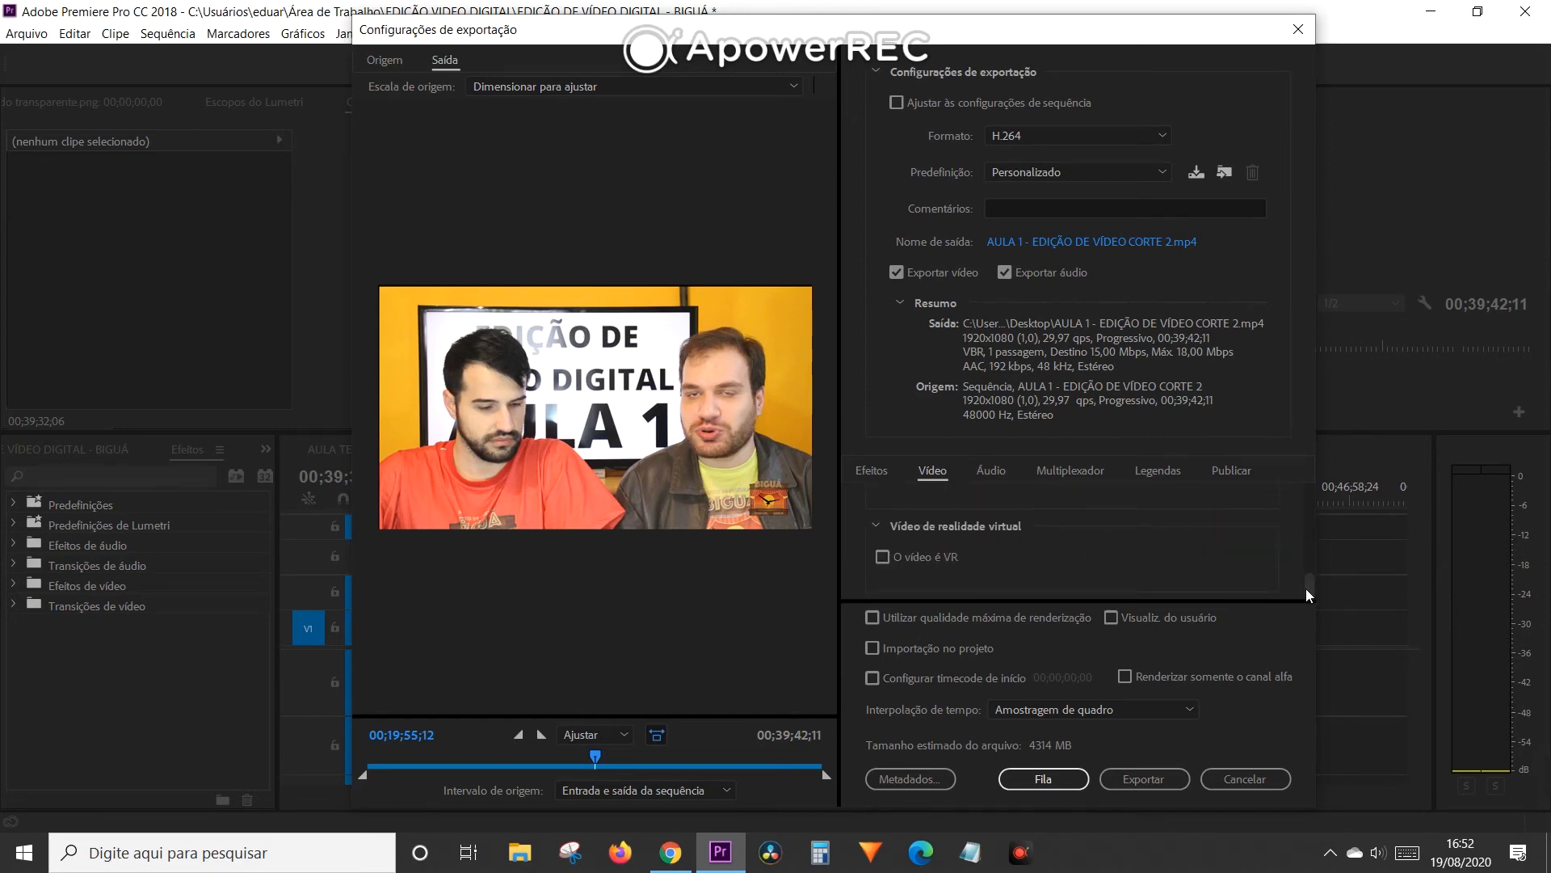
scroll(1306, 580, up, 3)
- Examine the audio export settings, including the audio format, available codec options, sample rate and channels
click(992, 471)
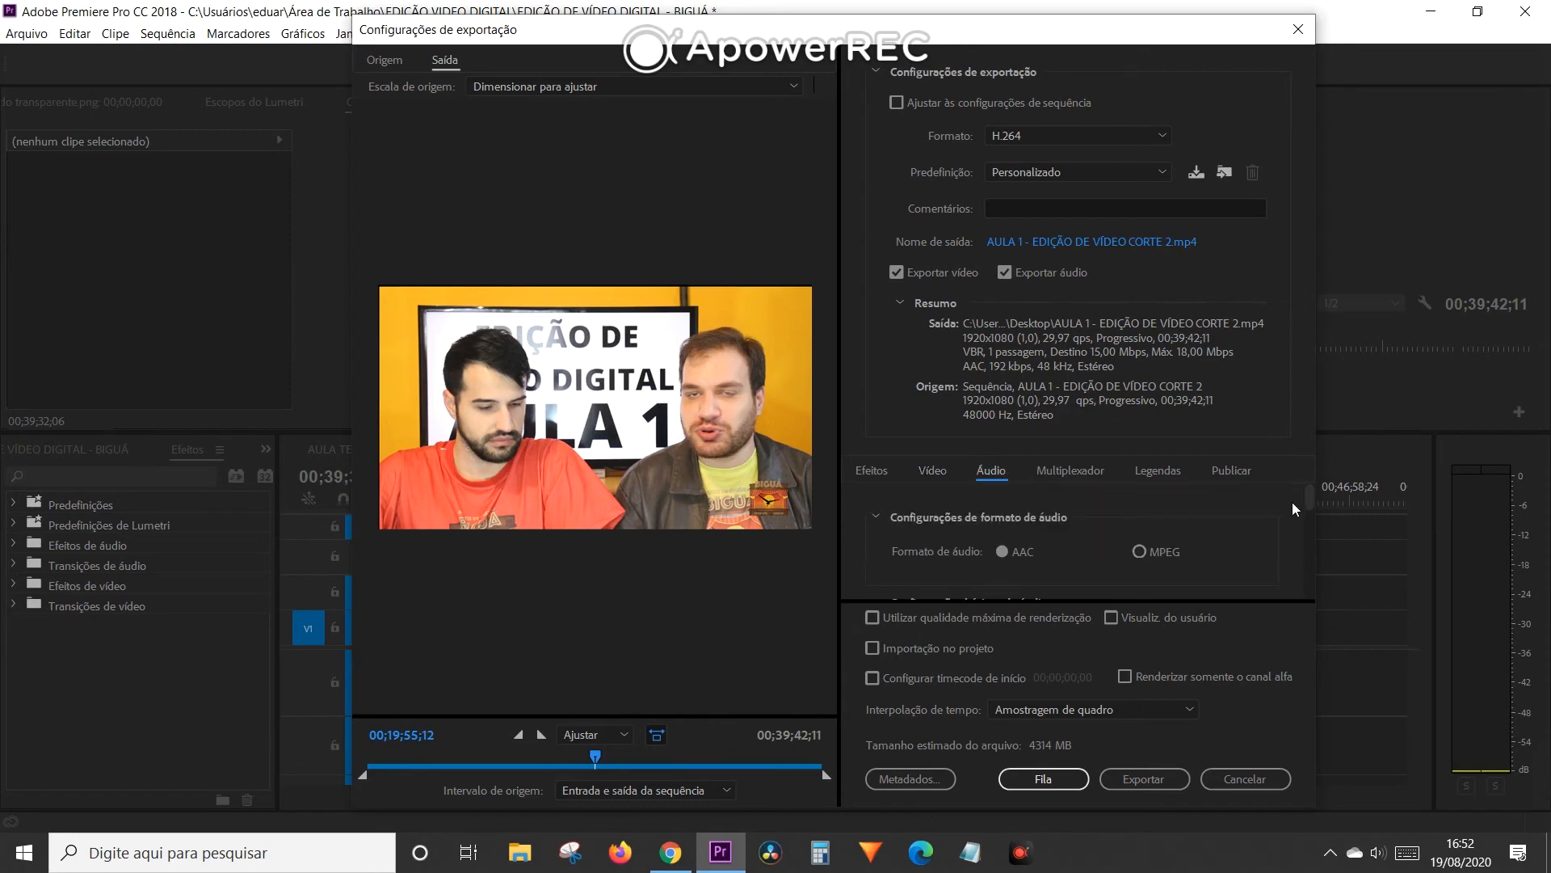
drag(1309, 497, 1301, 525)
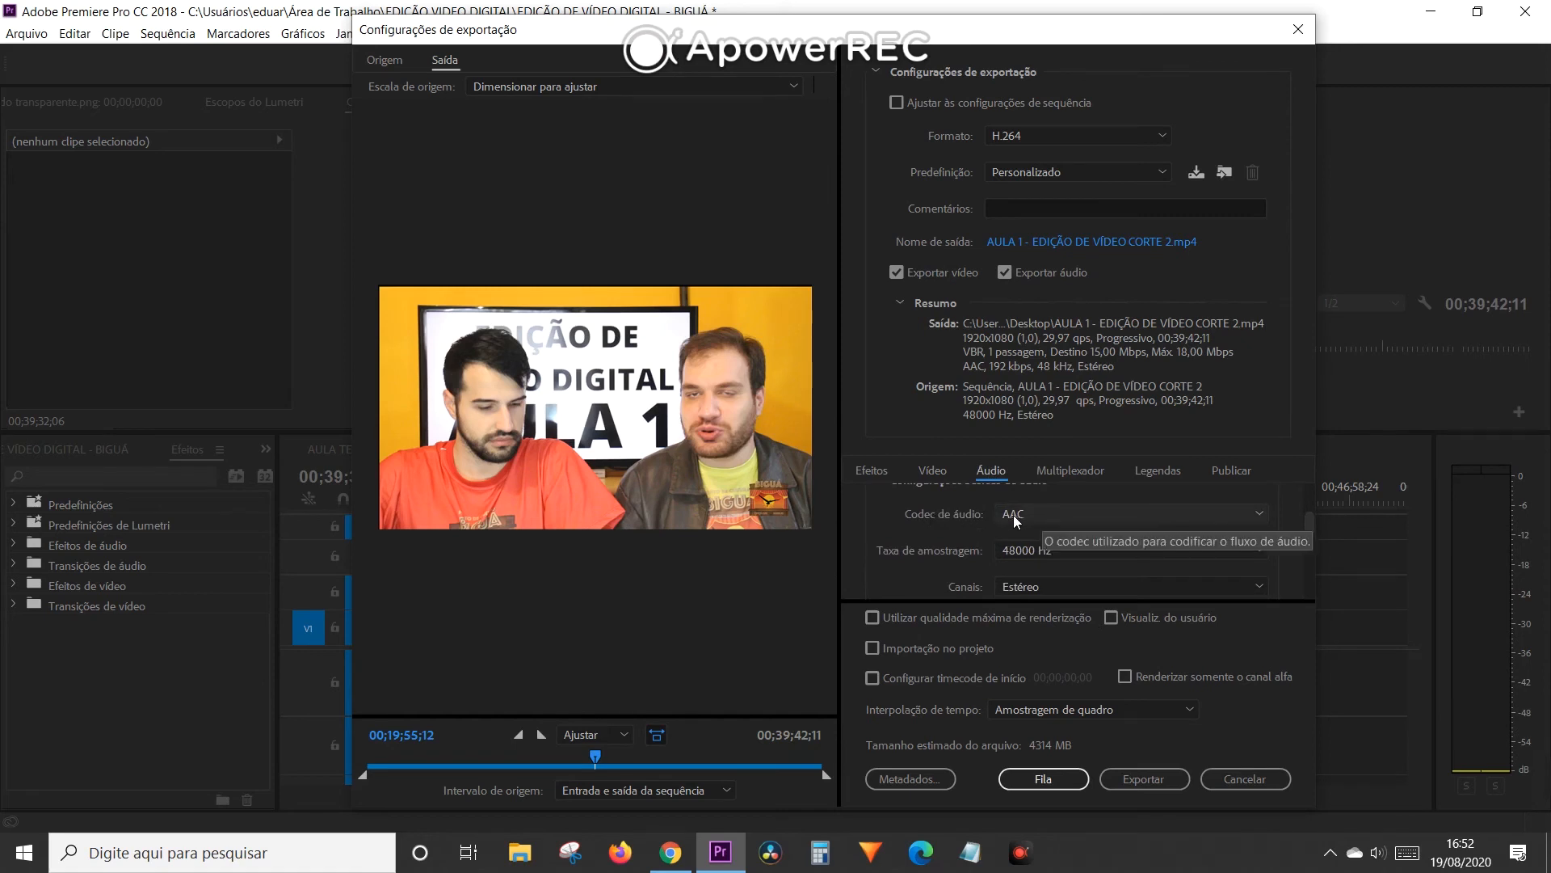
click(1083, 515)
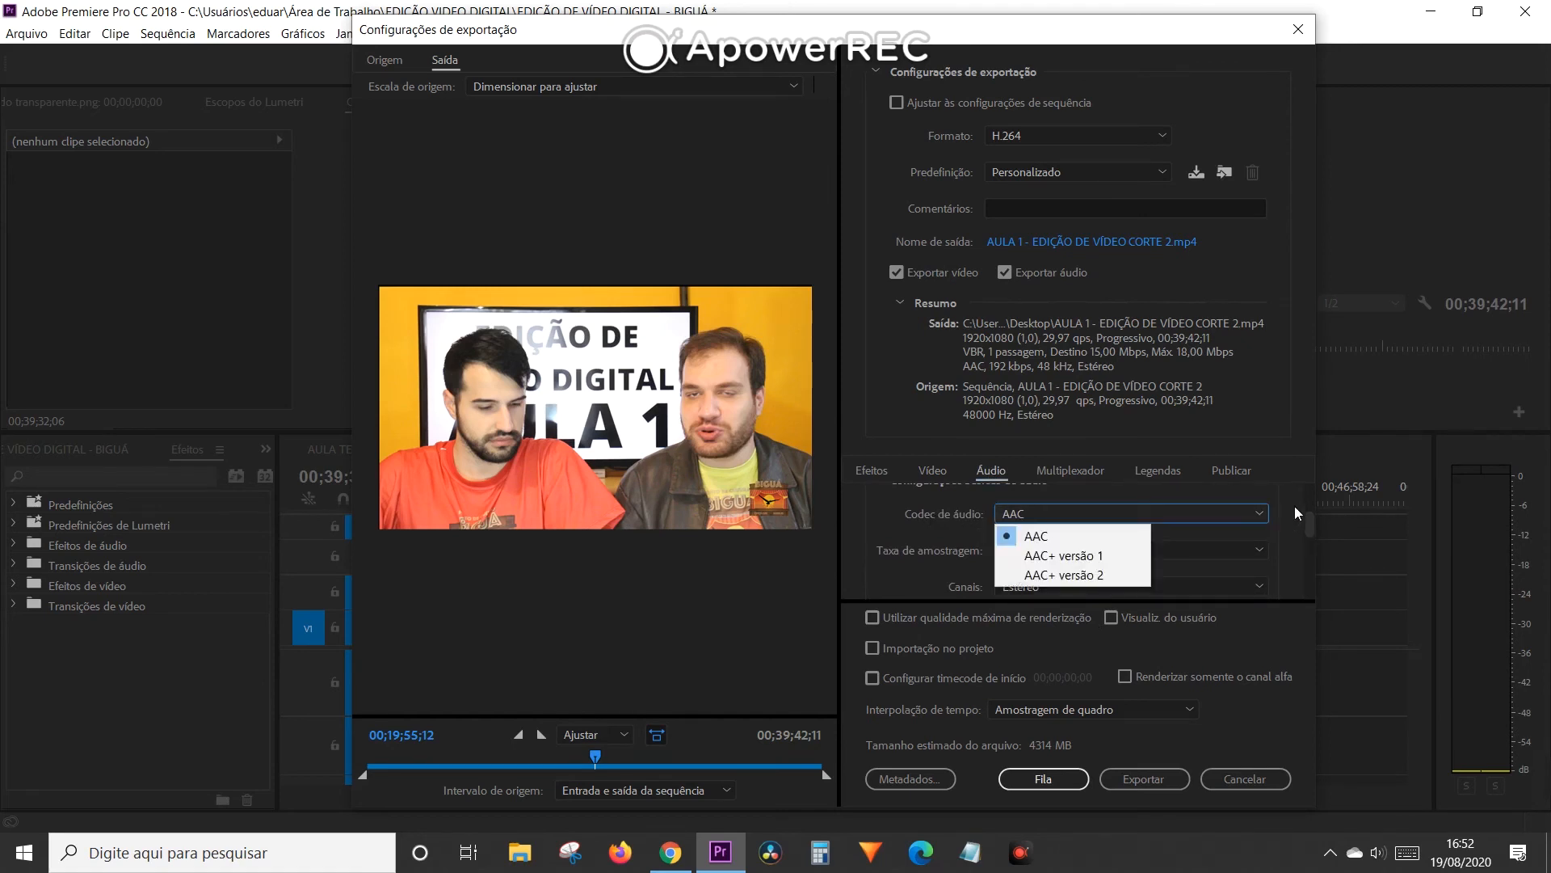
click(1307, 493)
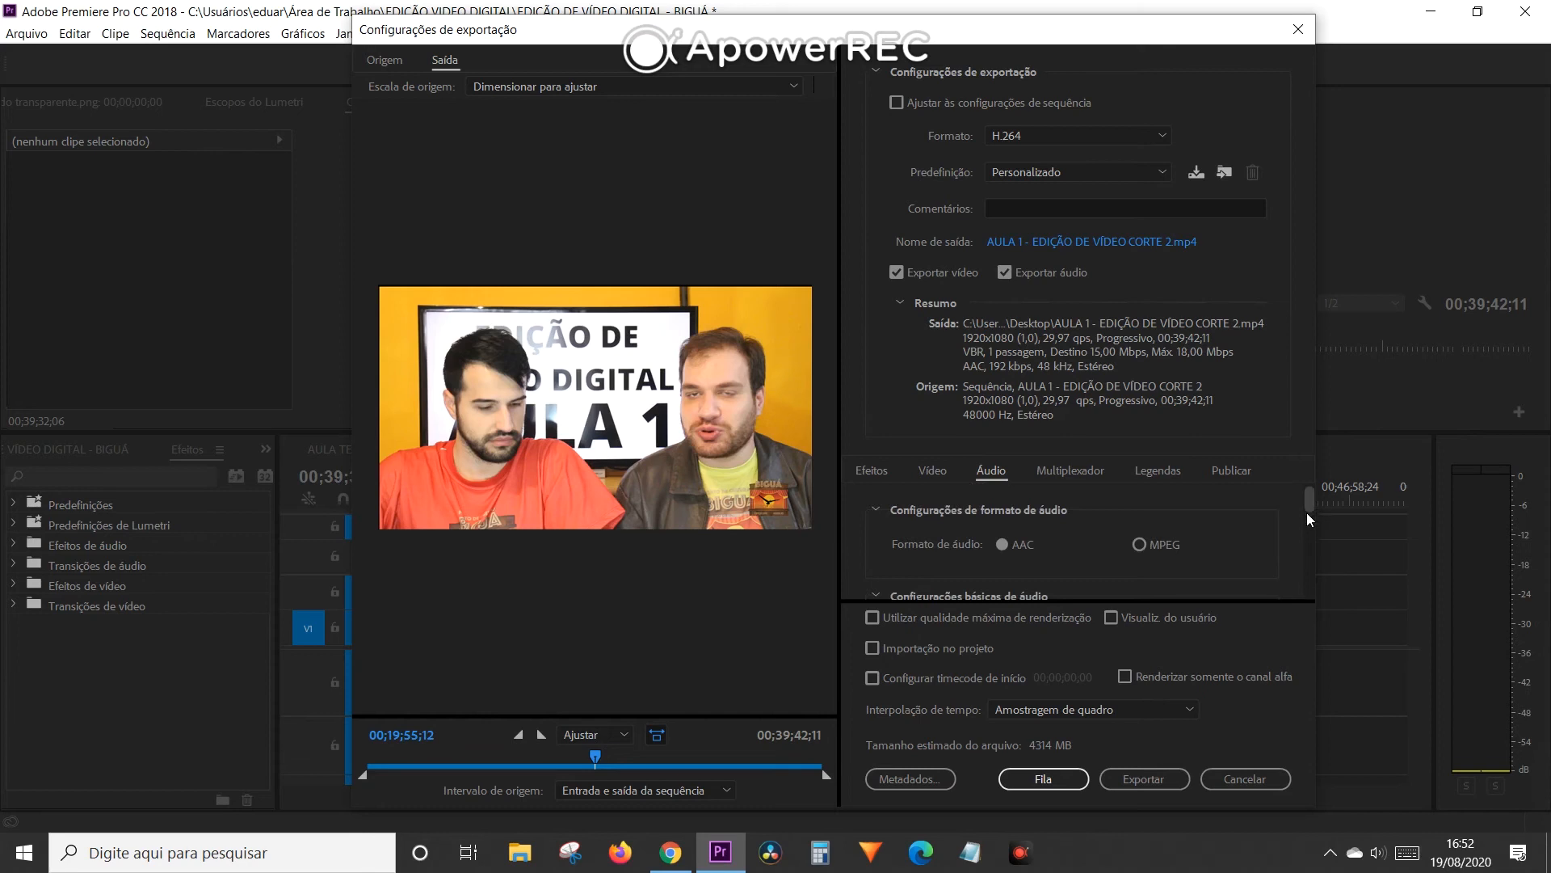
drag(1309, 502, 1280, 533)
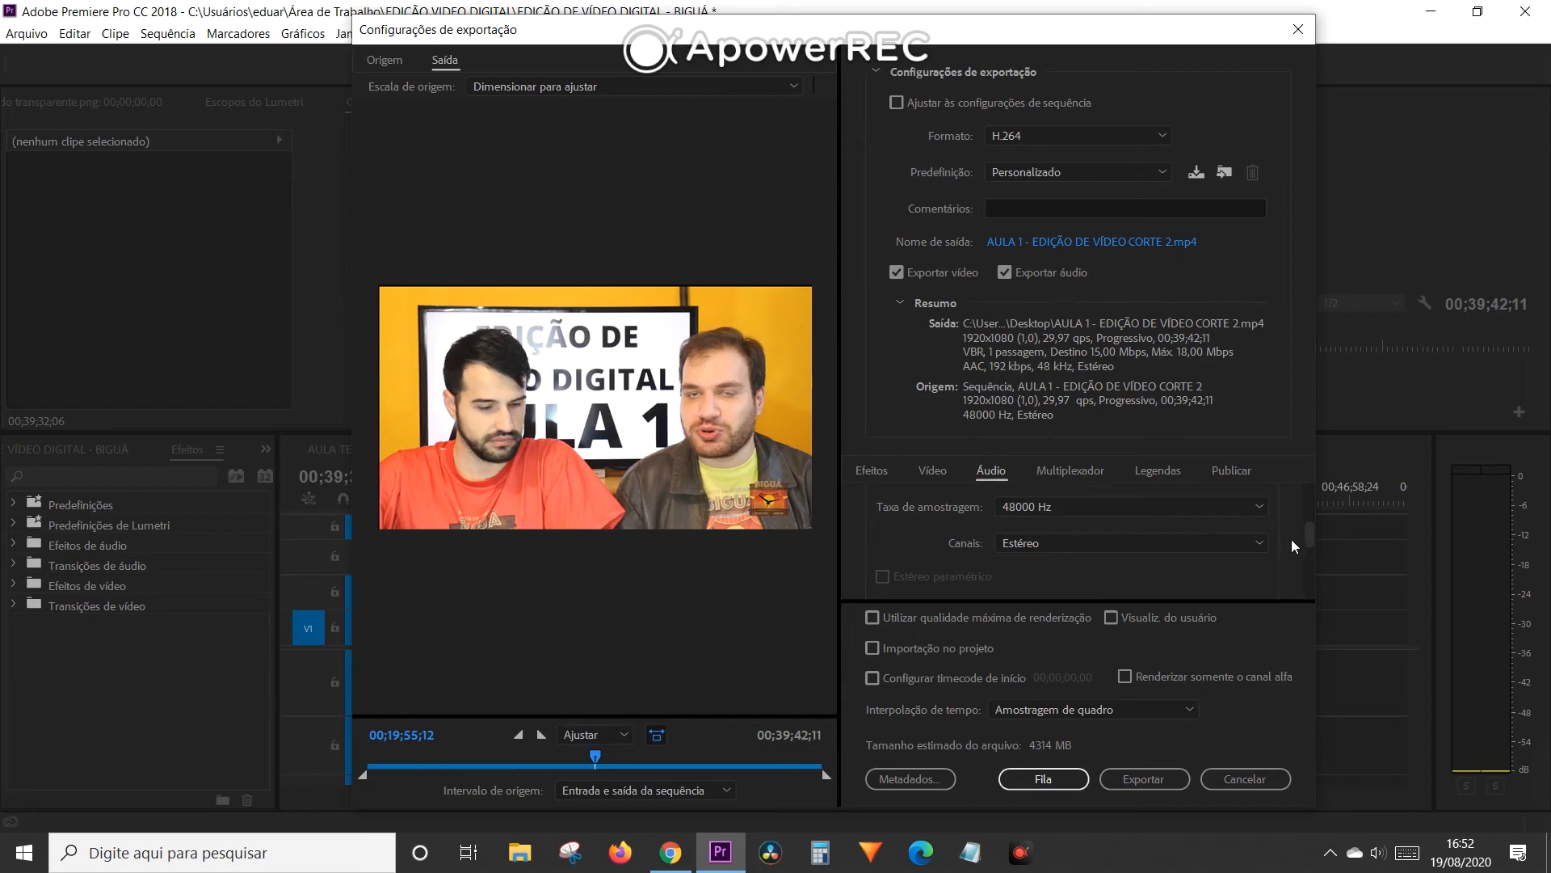
scroll(977, 525, down, 3)
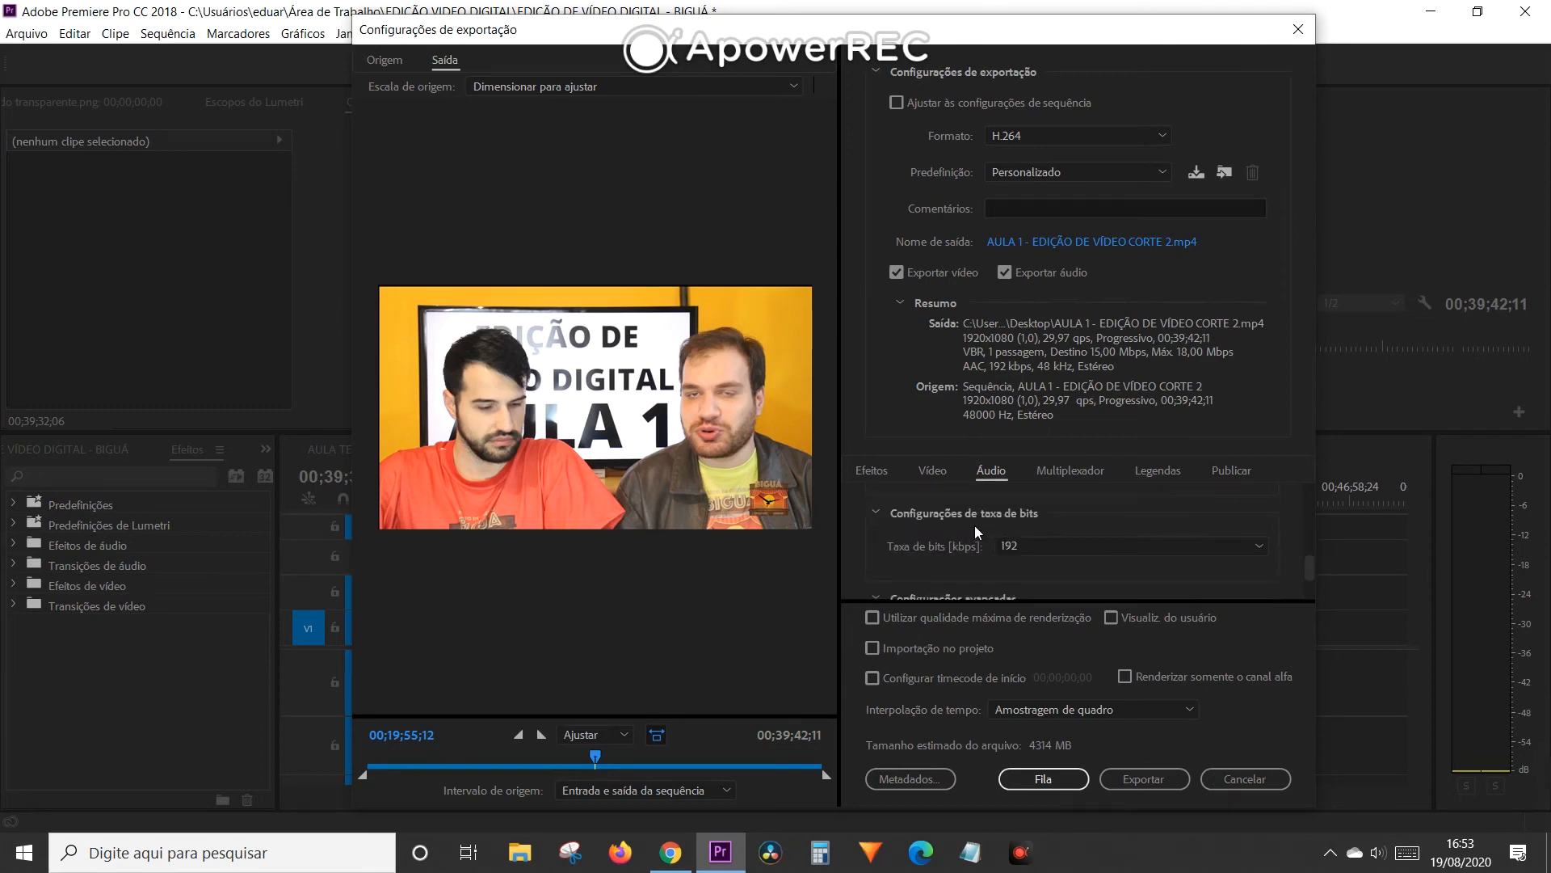
- Choose 192 kbps as the audio bitrate and start exporting the sequence
click(1033, 554)
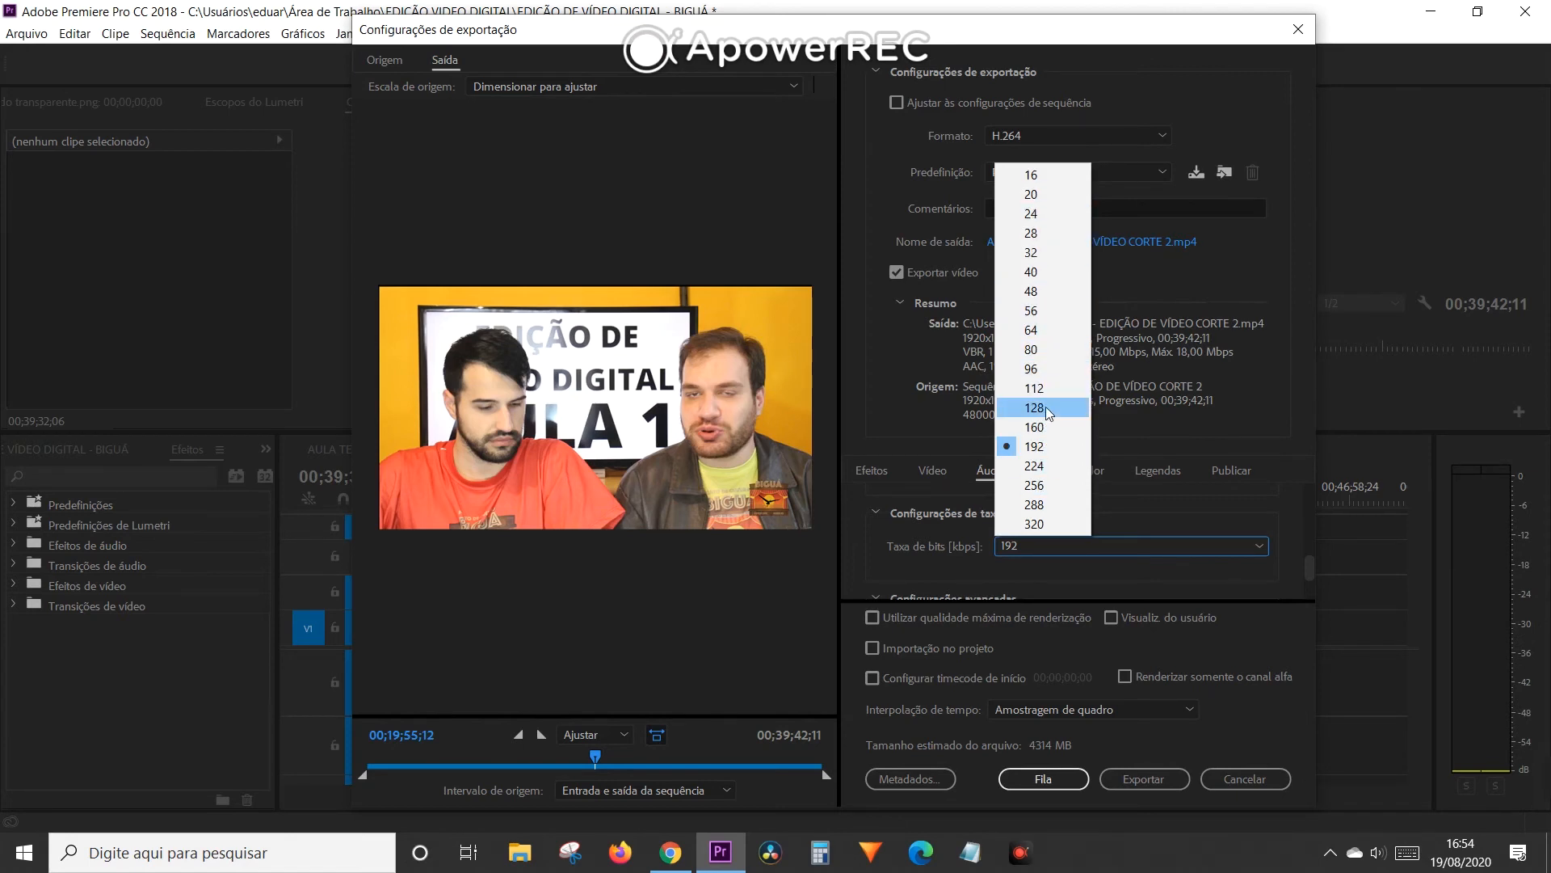
click(1035, 446)
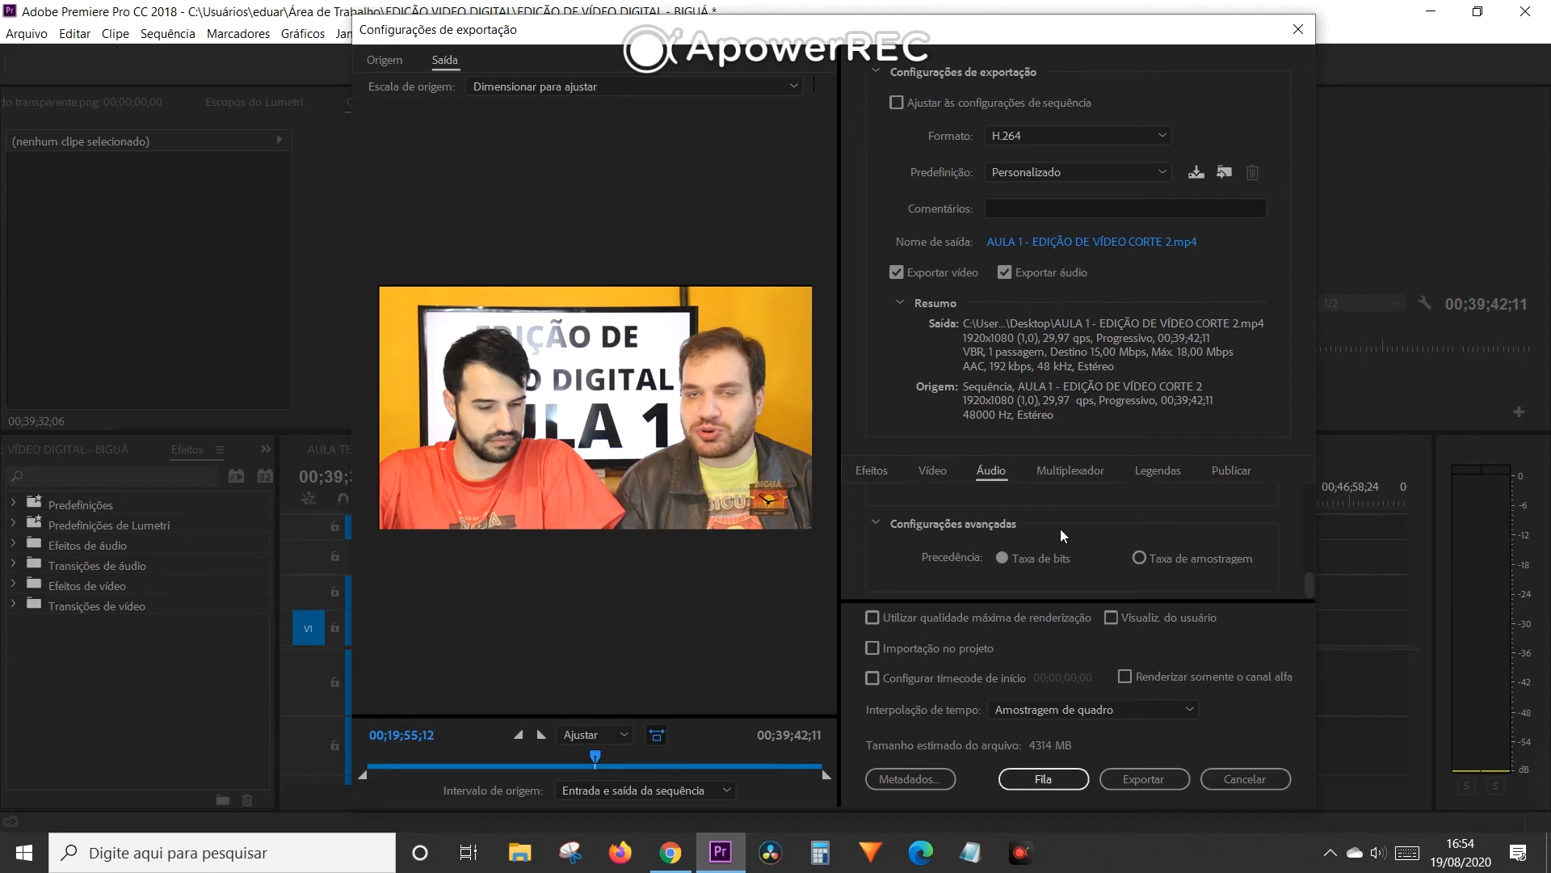
click(1146, 781)
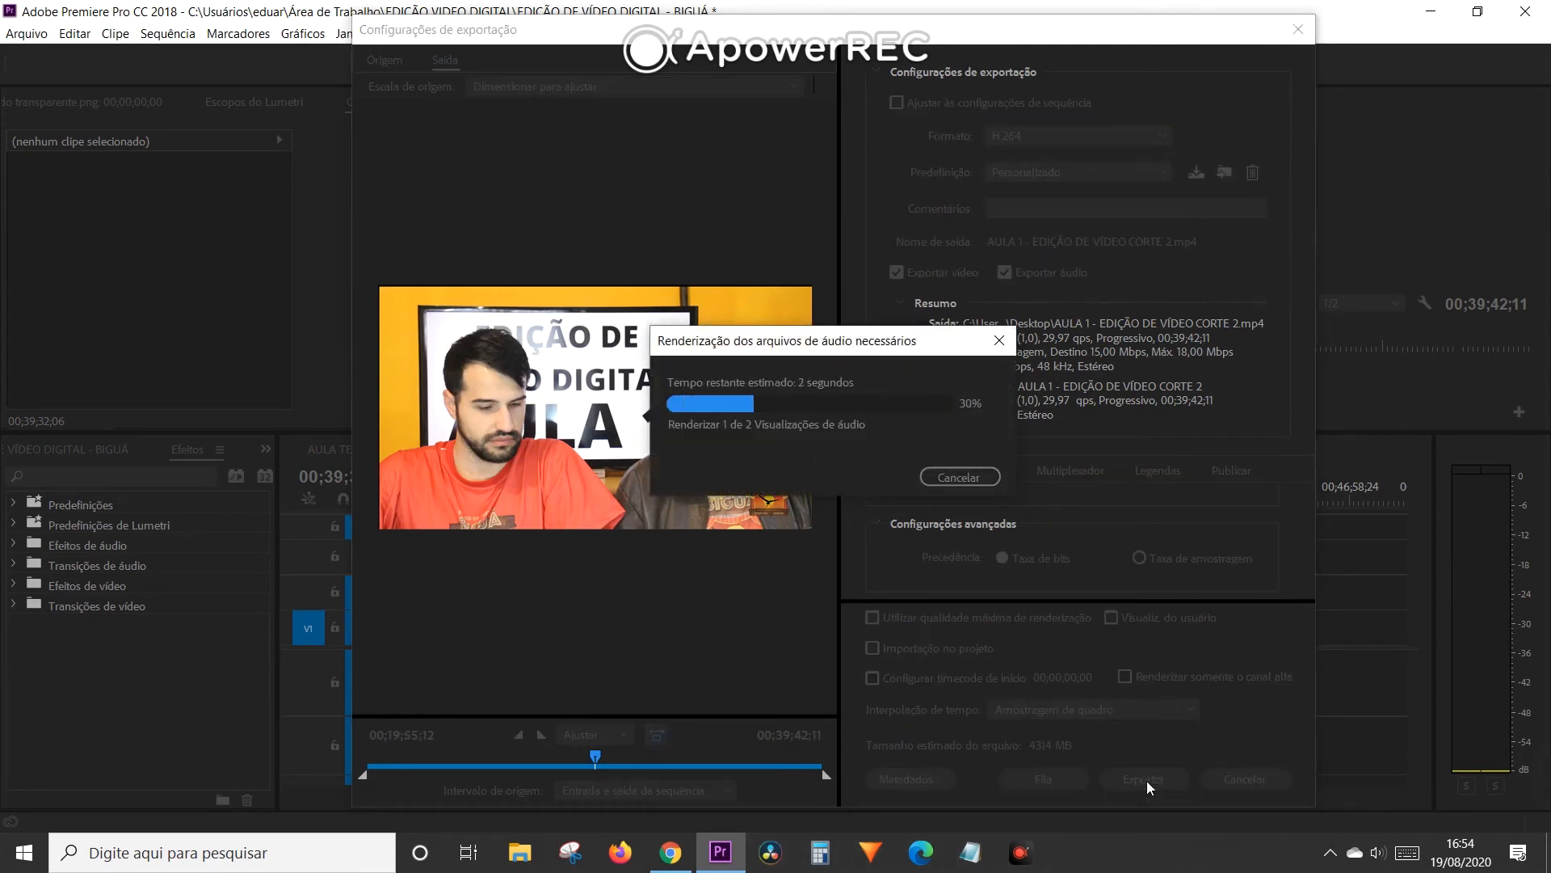